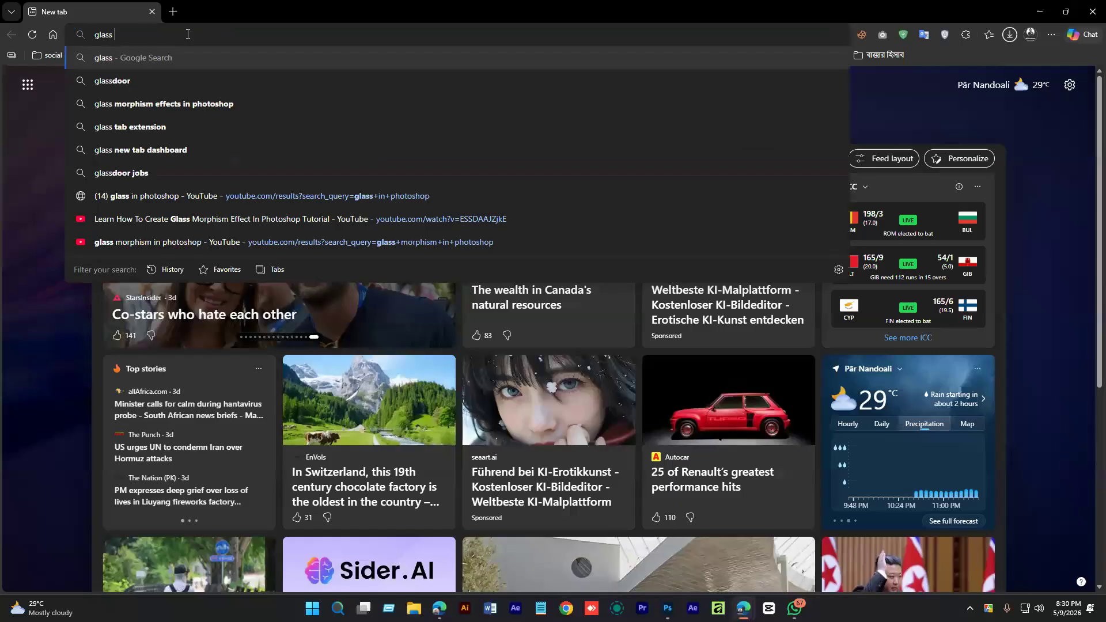
- Search the web for "glass morphism effects in photoshop" and look at the forest and neon liquid example images
text(m effects in photoshop)
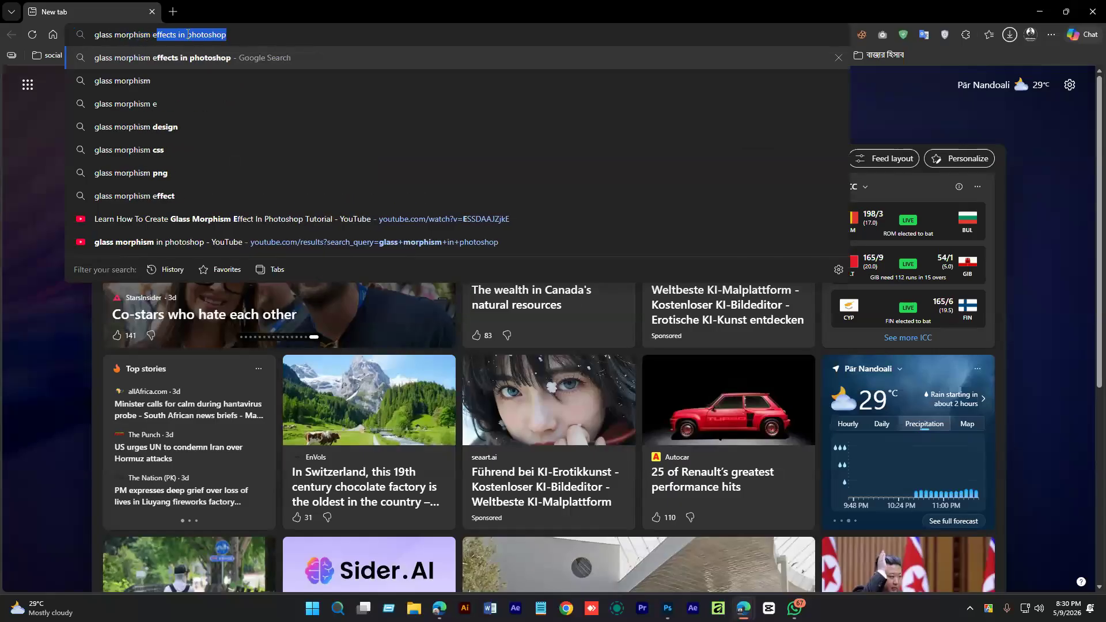
key(Return)
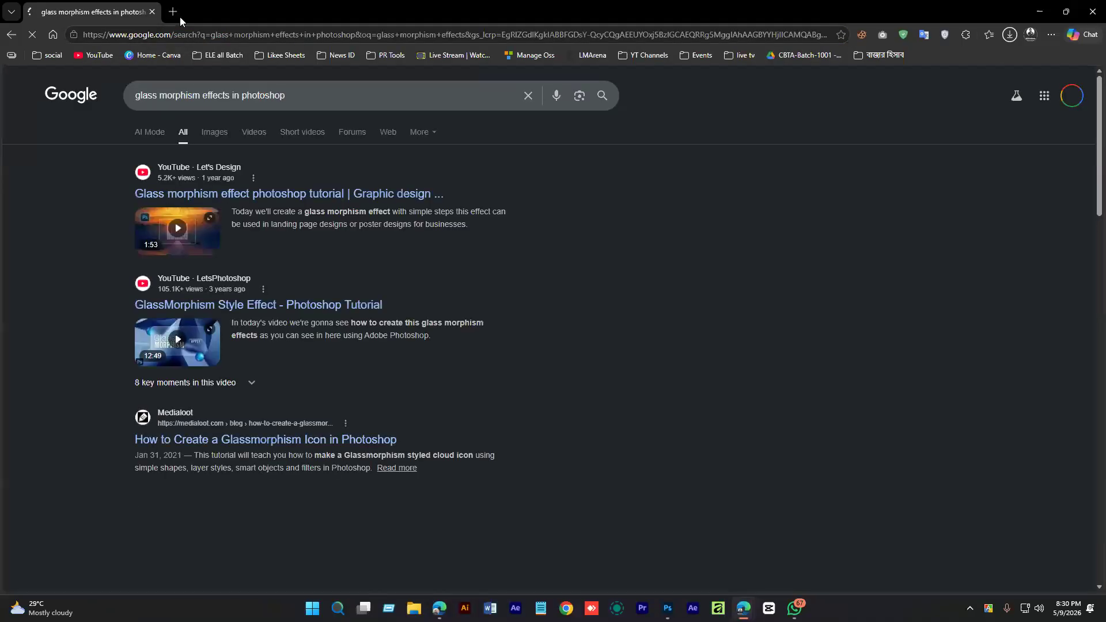
click(217, 132)
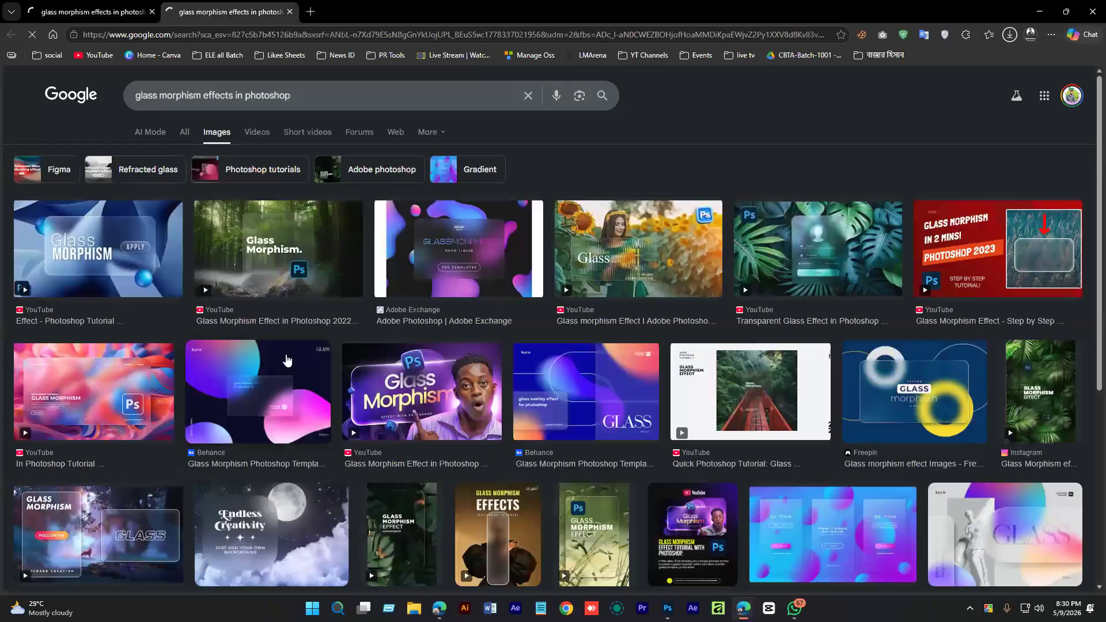
click(332, 268)
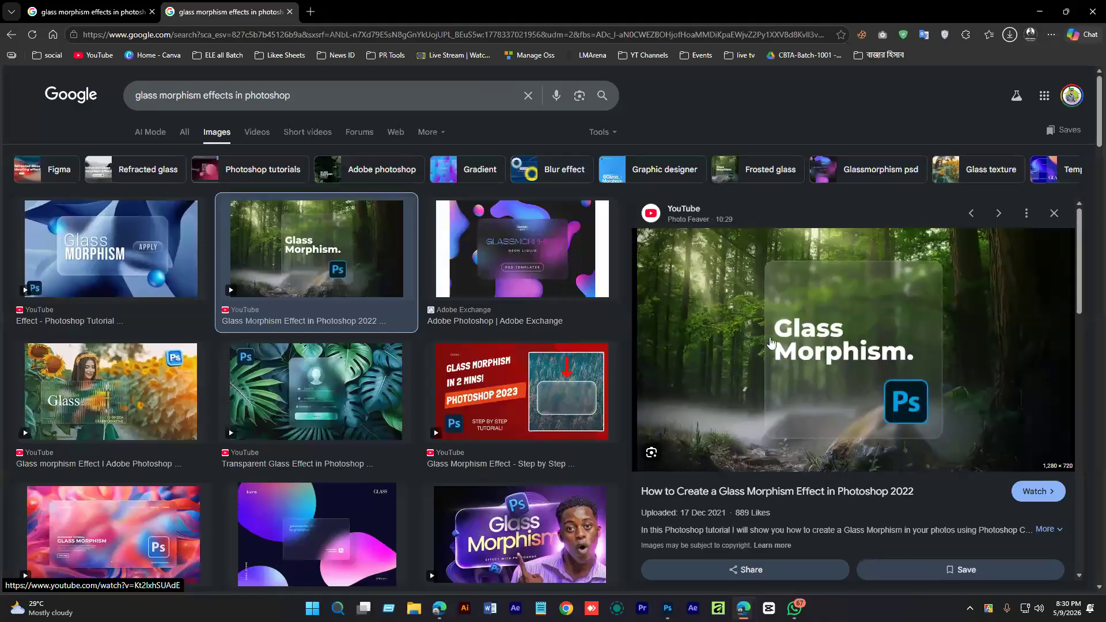
click(599, 310)
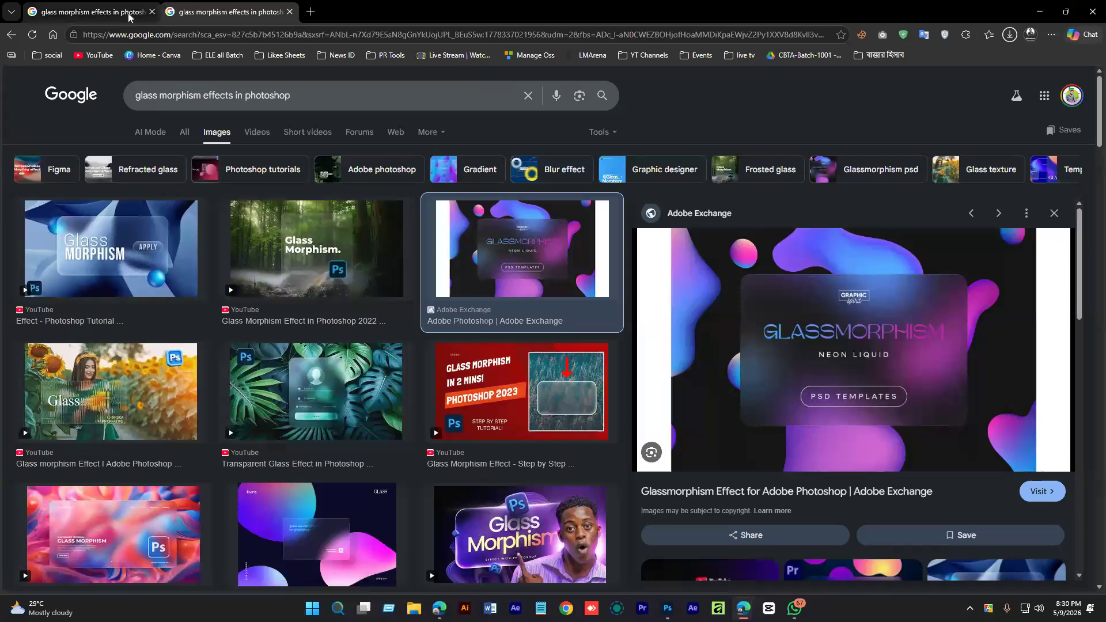
- Return to the first search page and search for "natural background wallpaper" images
click(92, 11)
drag(294, 96, 123, 103)
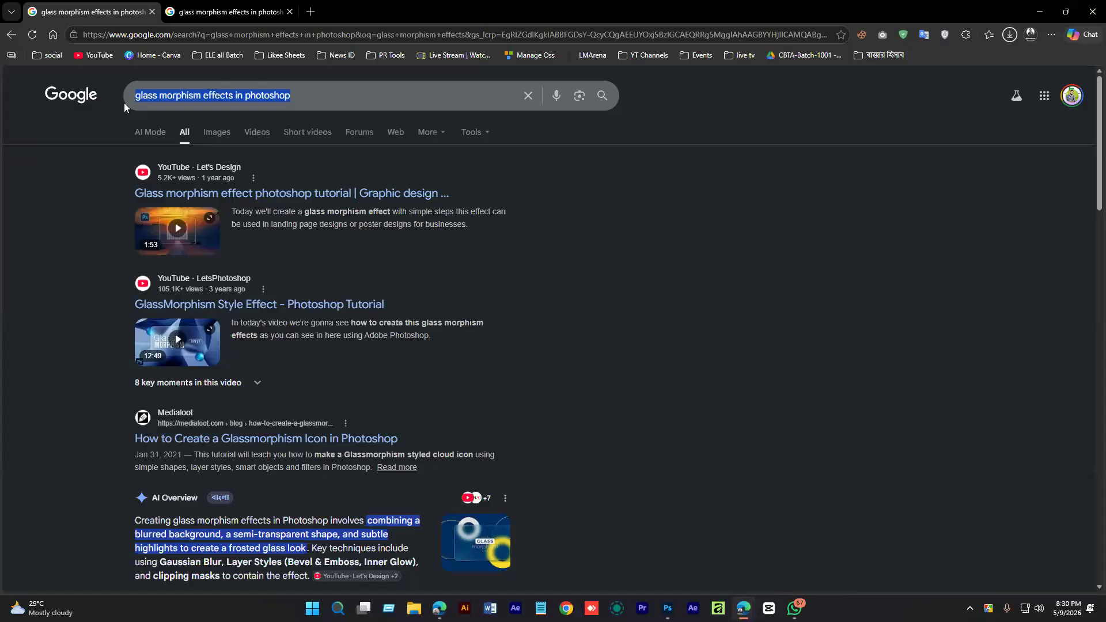
text(Nar)
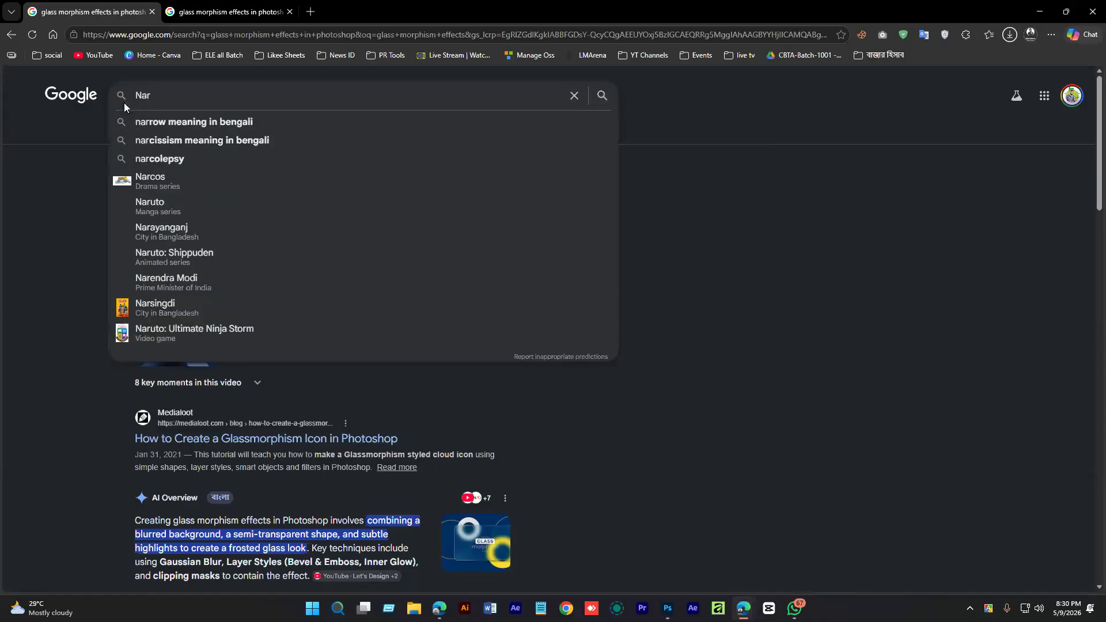
key(BackSpace)
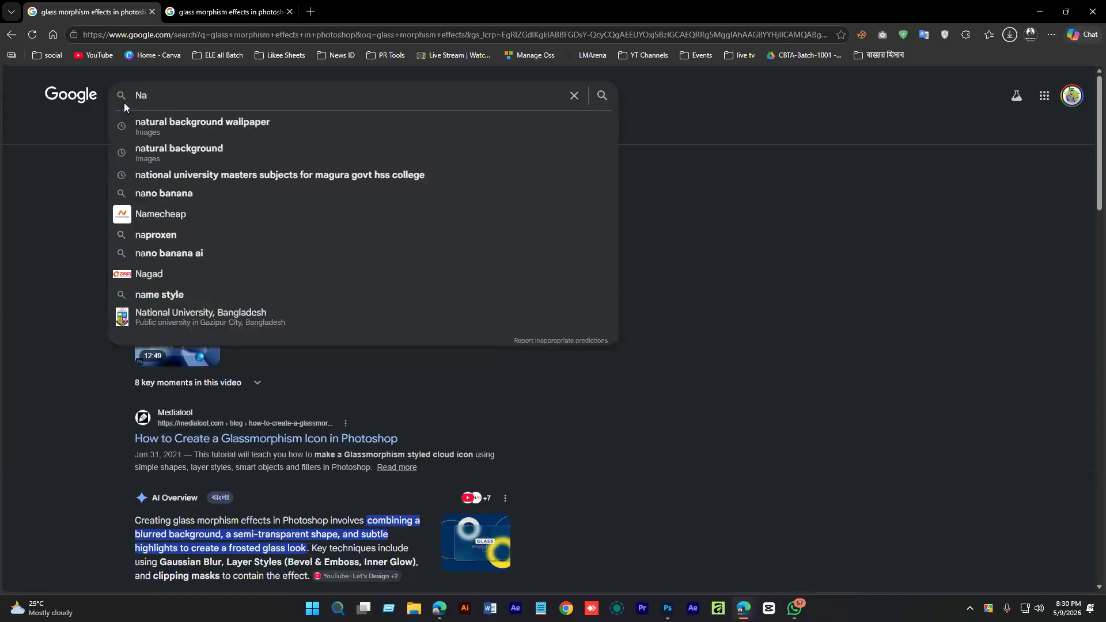
text(tua)
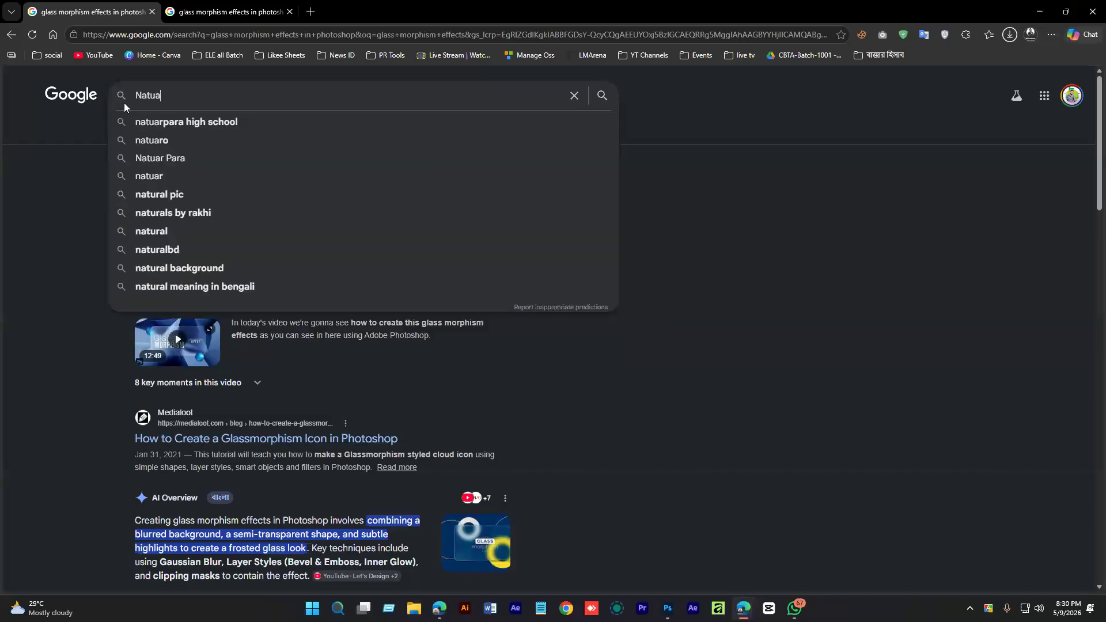
key(BackSpace)
text(r)
click(200, 131)
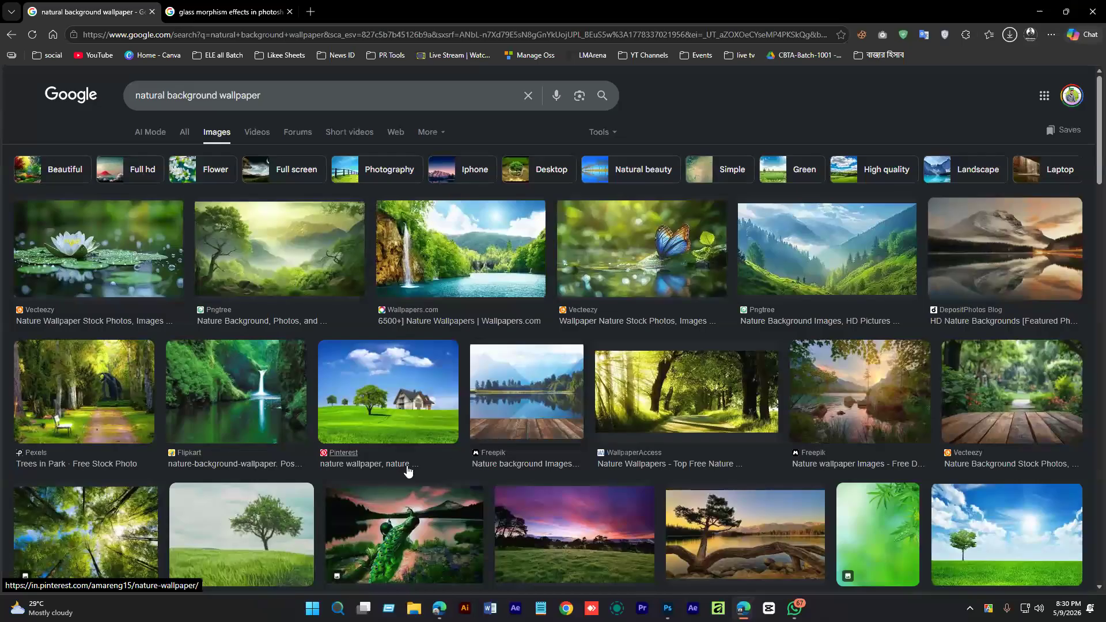
- Browse the nature wallpapers and copy the waterfall and lake image from Wallpapers.com
scroll(409, 465, down, 1)
scroll(409, 461, down, 4)
scroll(410, 461, down, 3)
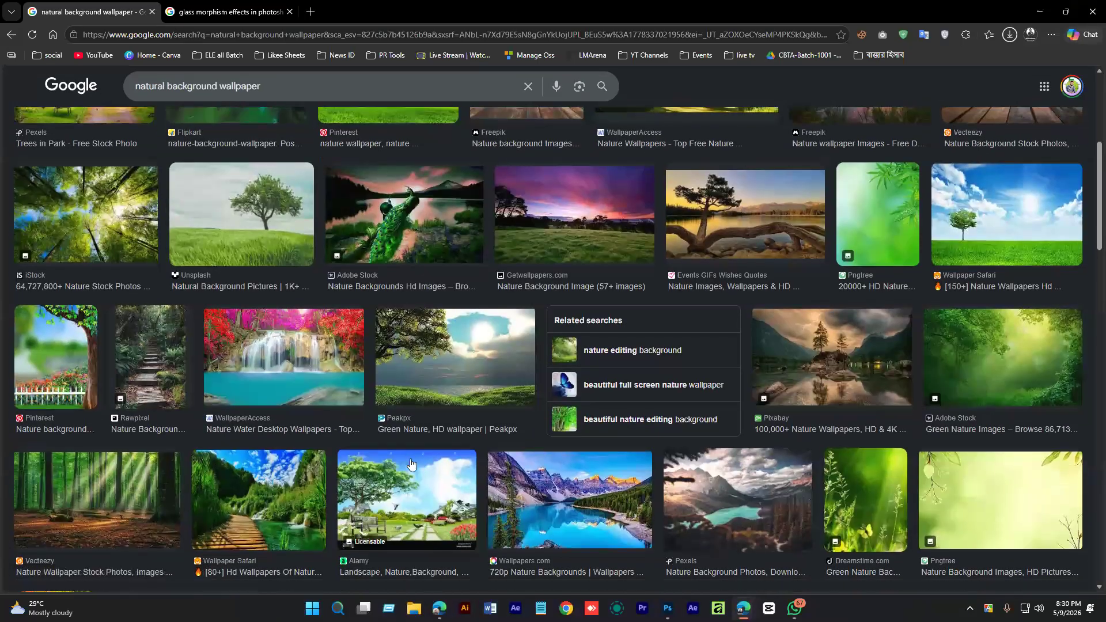
scroll(425, 471, up, 8)
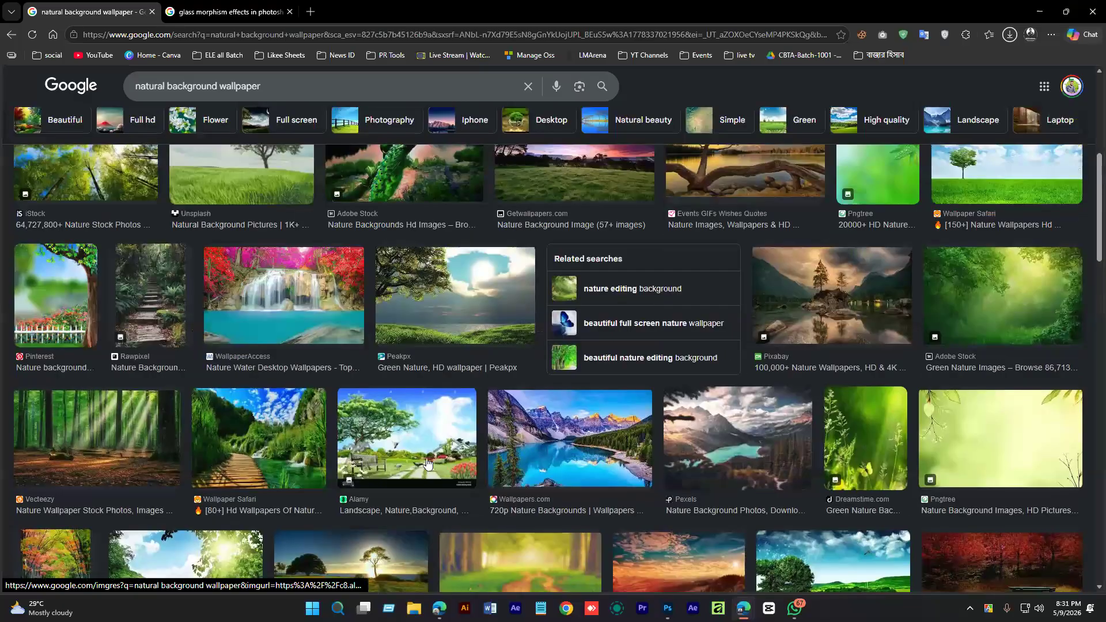
click(456, 242)
right_click(780, 228)
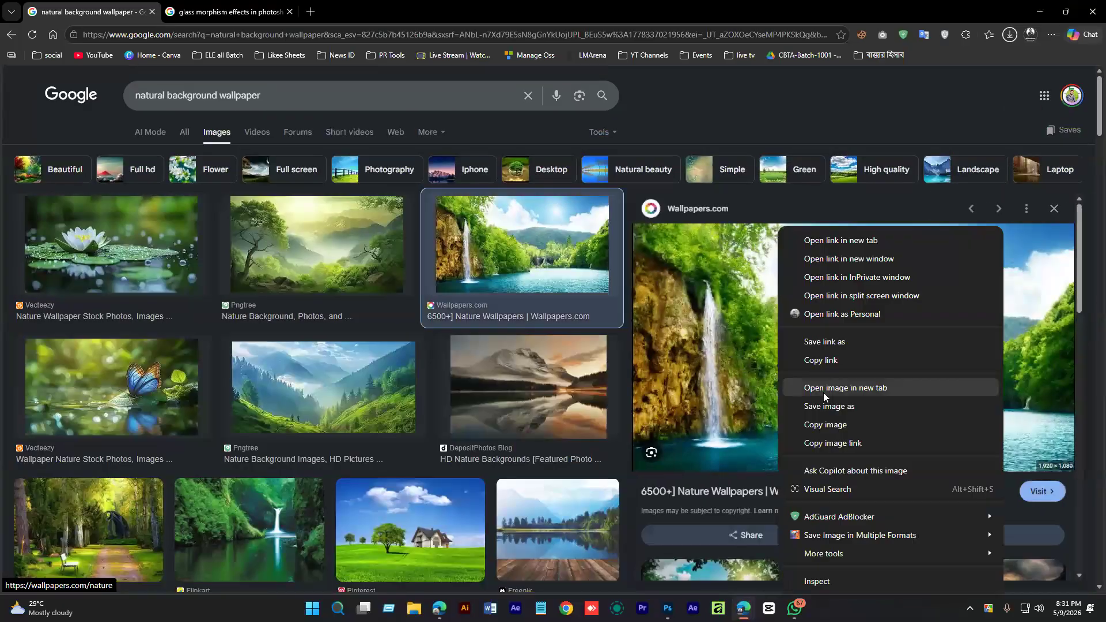
click(825, 424)
- Switch to Photoshop, create a 1920 x 1080 px document named "Glass e", and paste the copied waterfall image into it
key(alt+Tab)
key(ctrl+v)
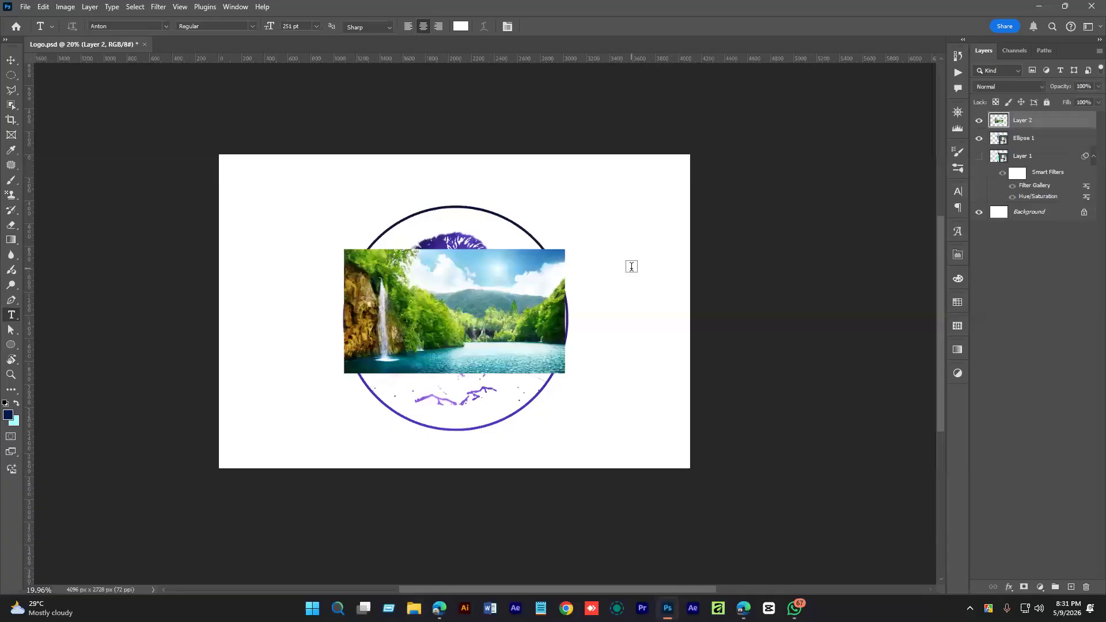
key(ctrl+z)
click(29, 8)
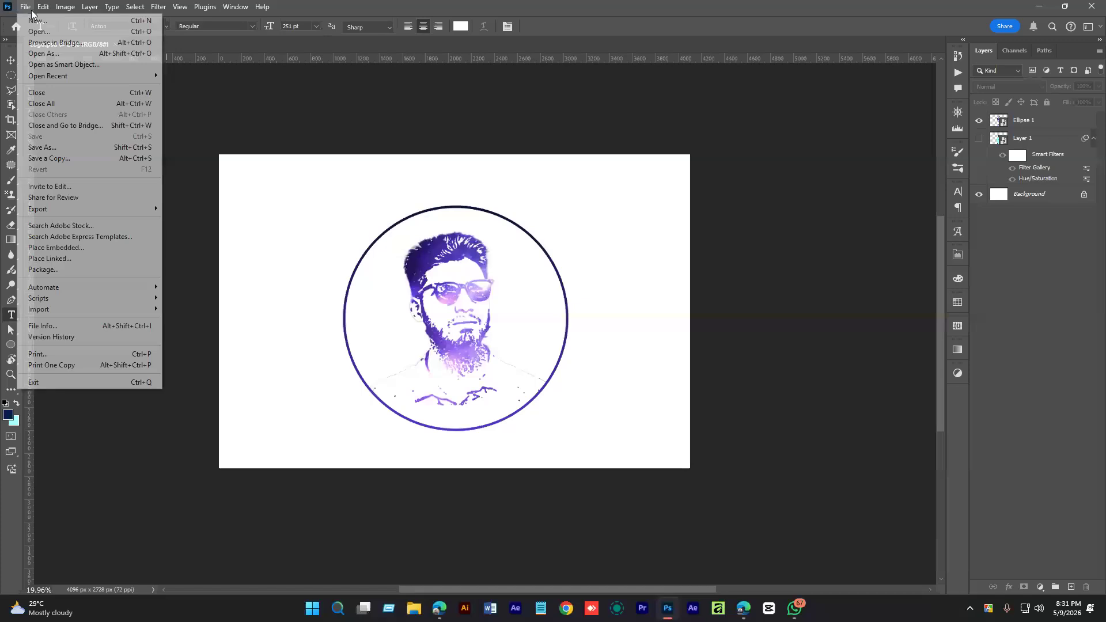
click(35, 17)
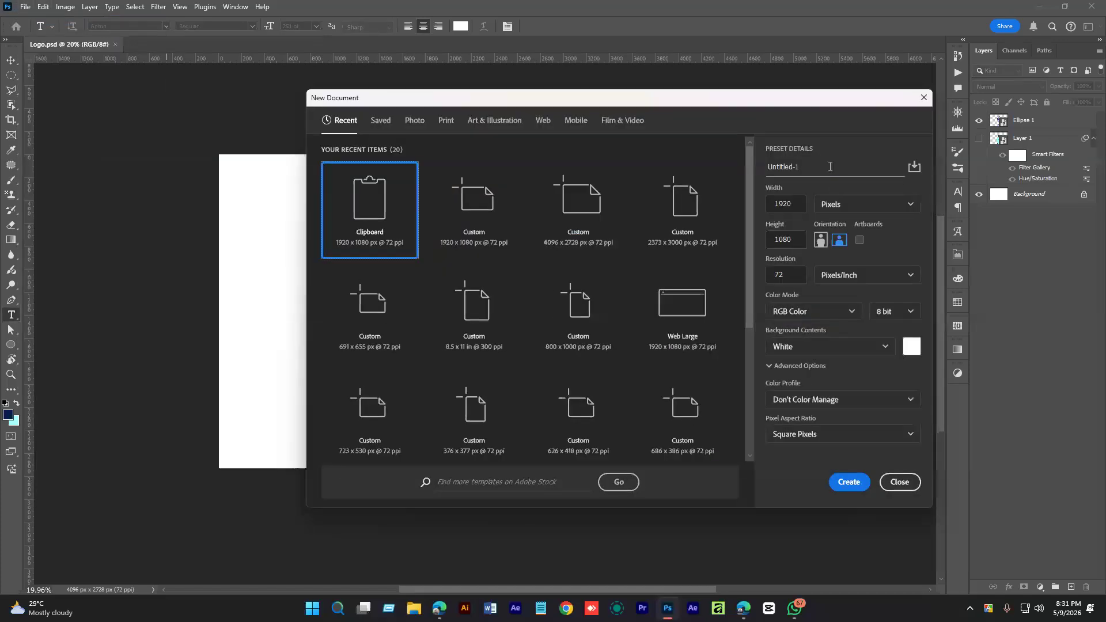
text(Glass e)
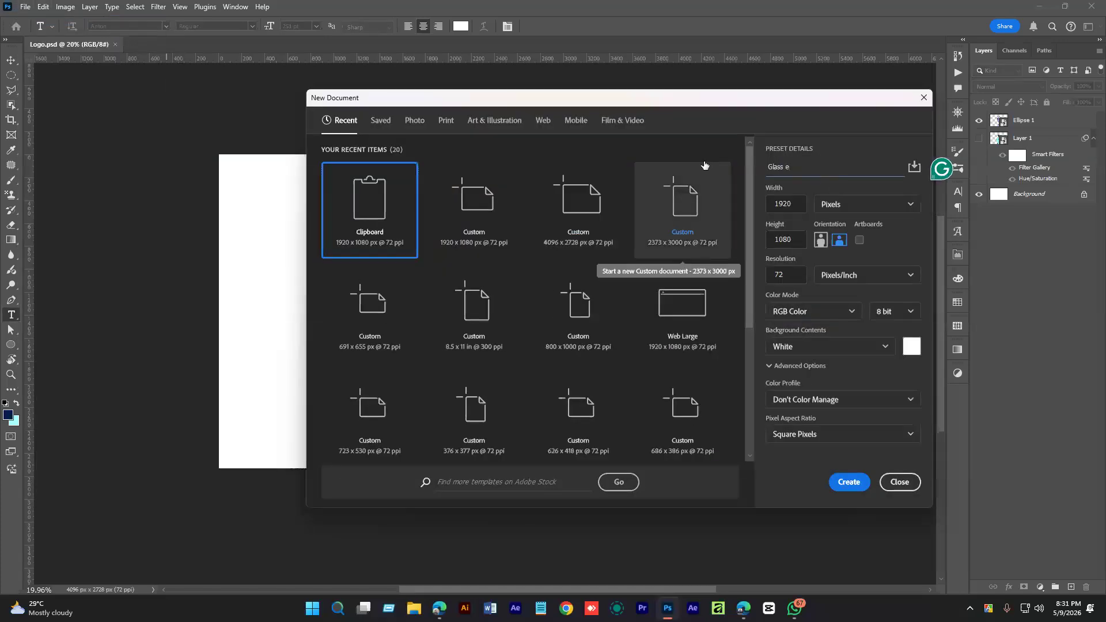
key(Return)
key(ctrl+v)
key(v)
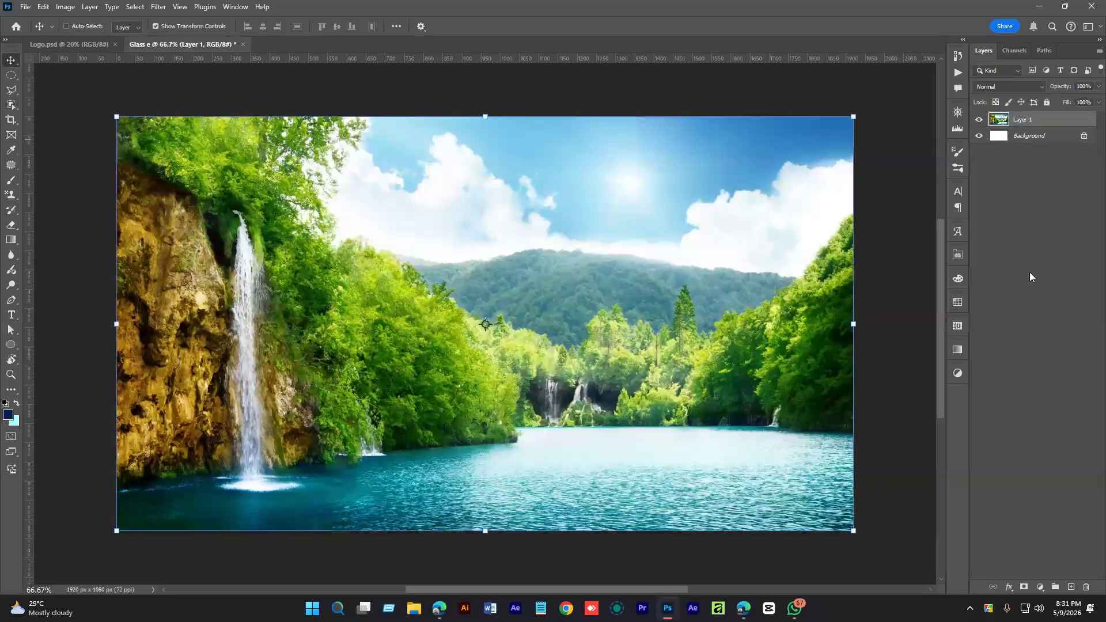
- Convert the pasted image layer to a smart object and duplicate it
right_click(1034, 119)
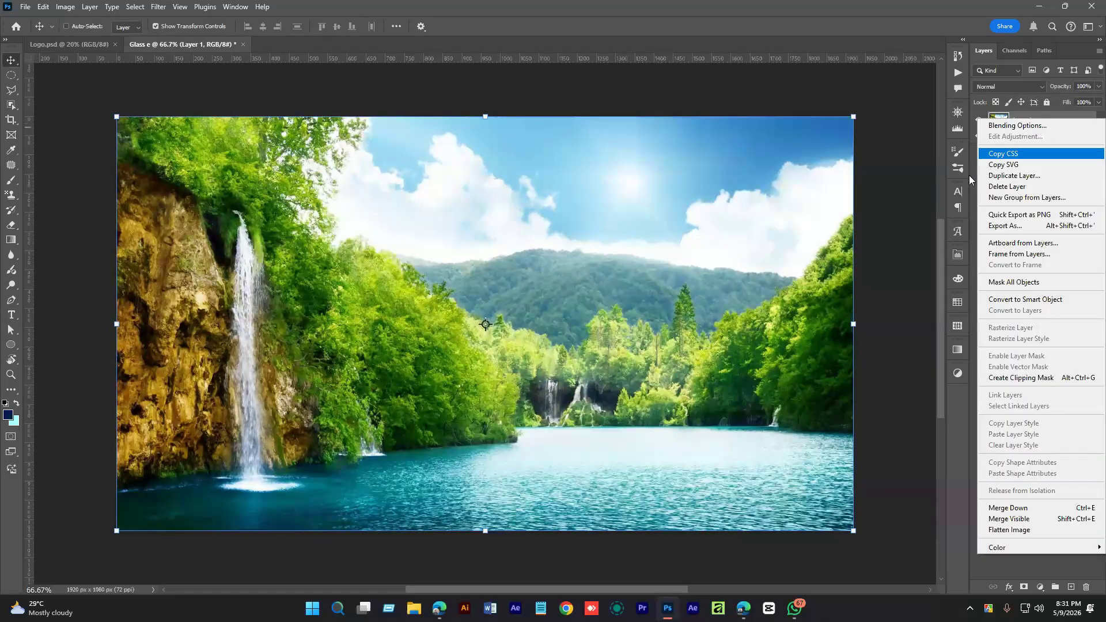
click(1014, 304)
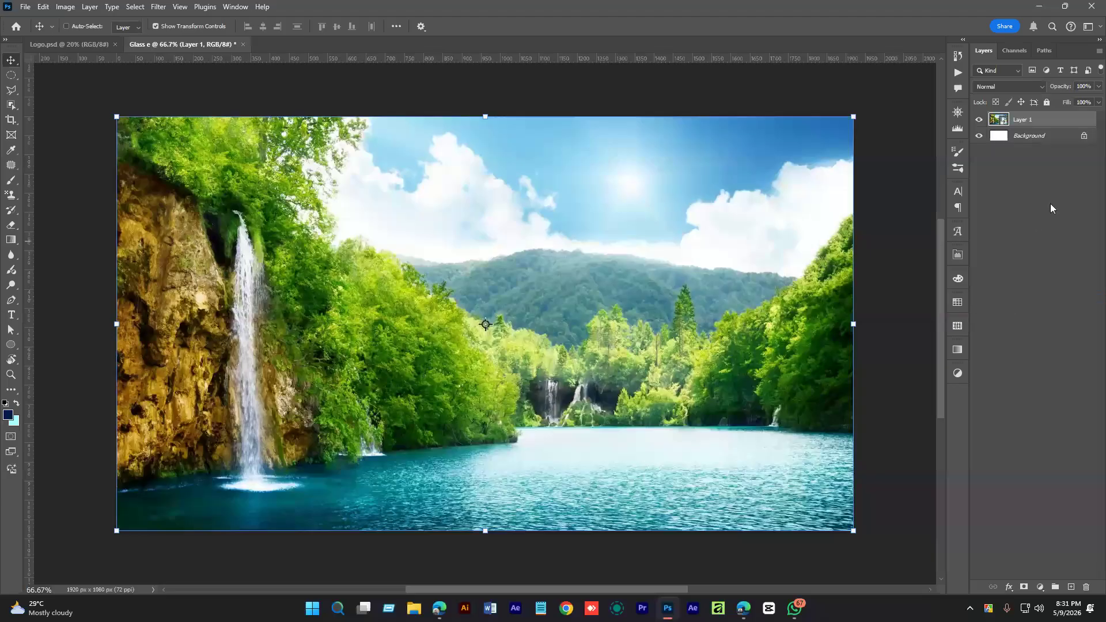
right_click(1045, 119)
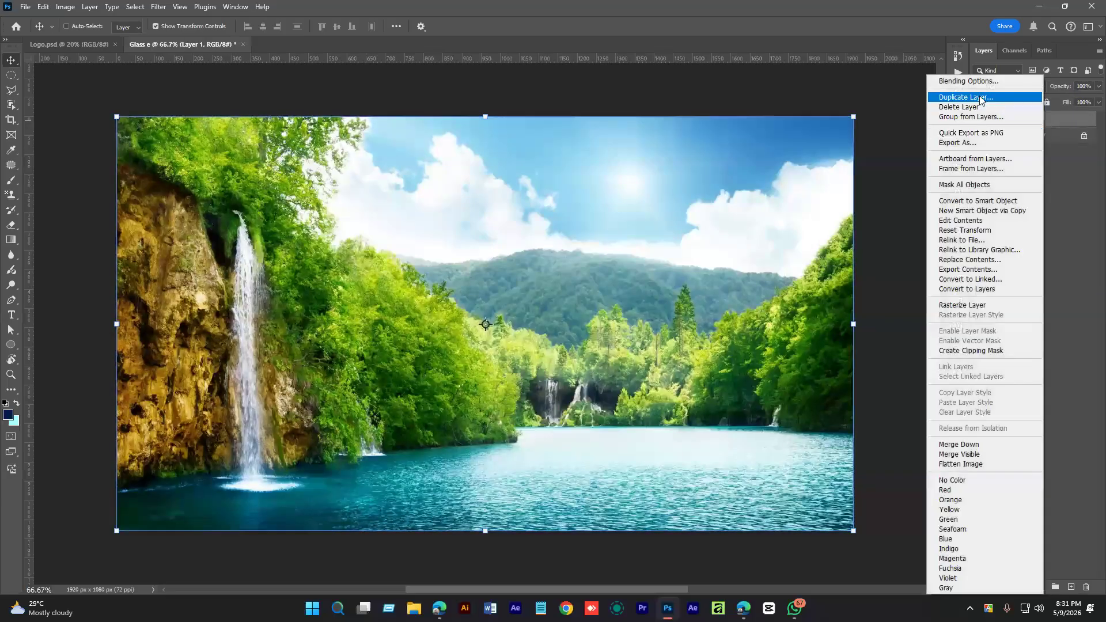
click(981, 98)
click(651, 170)
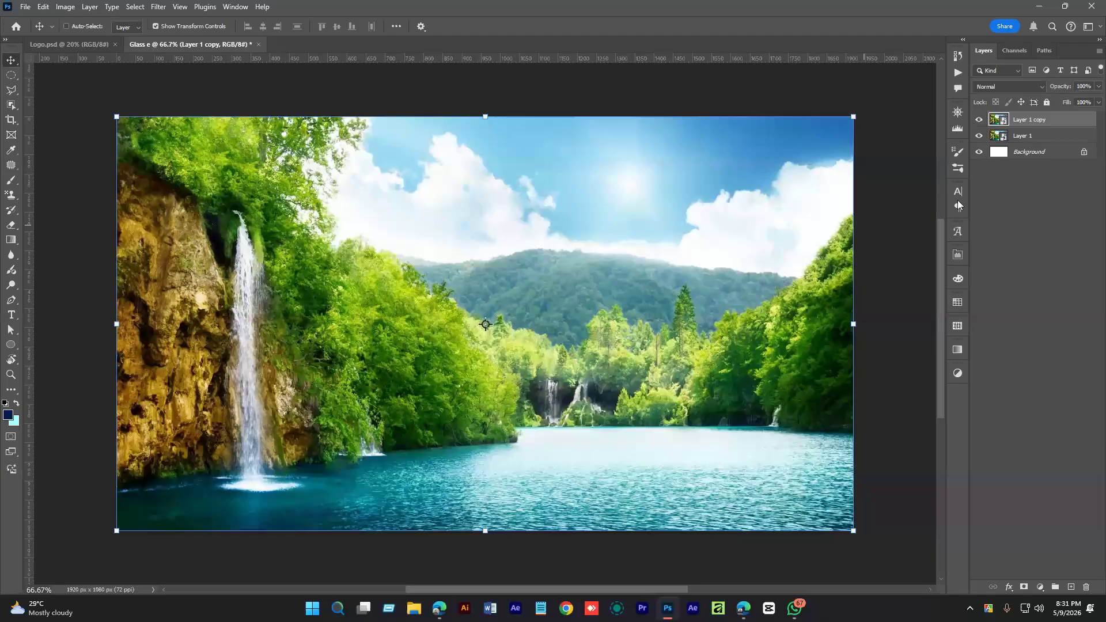
- Rename the duplicated image layer as "Effects"
click(1035, 137)
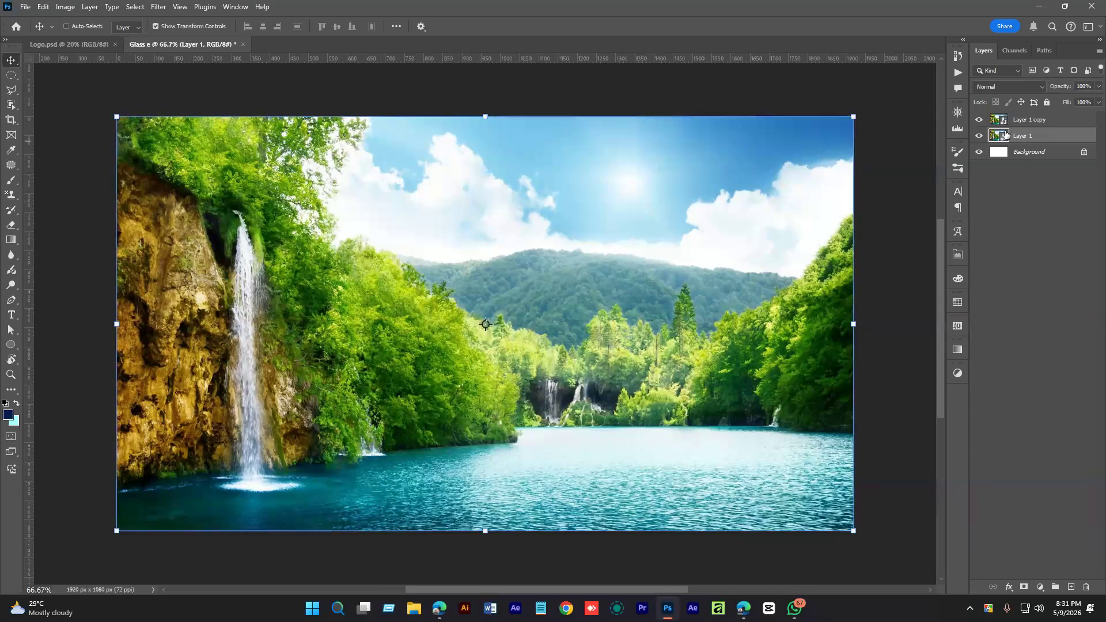
click(1033, 125)
double_click(1036, 125)
text(Effec)
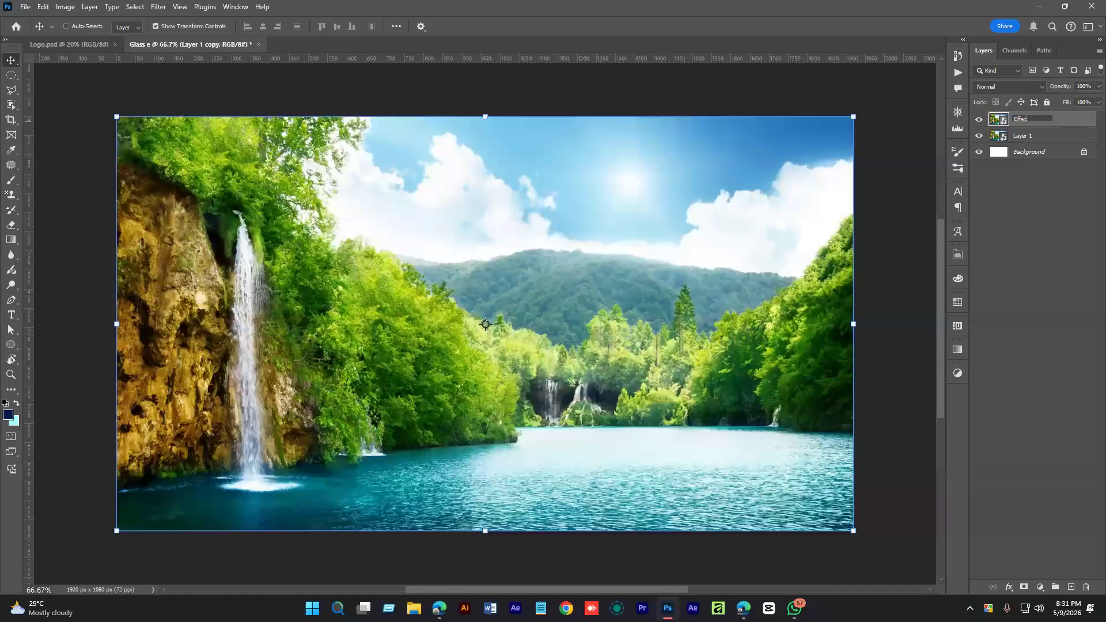
key(Return)
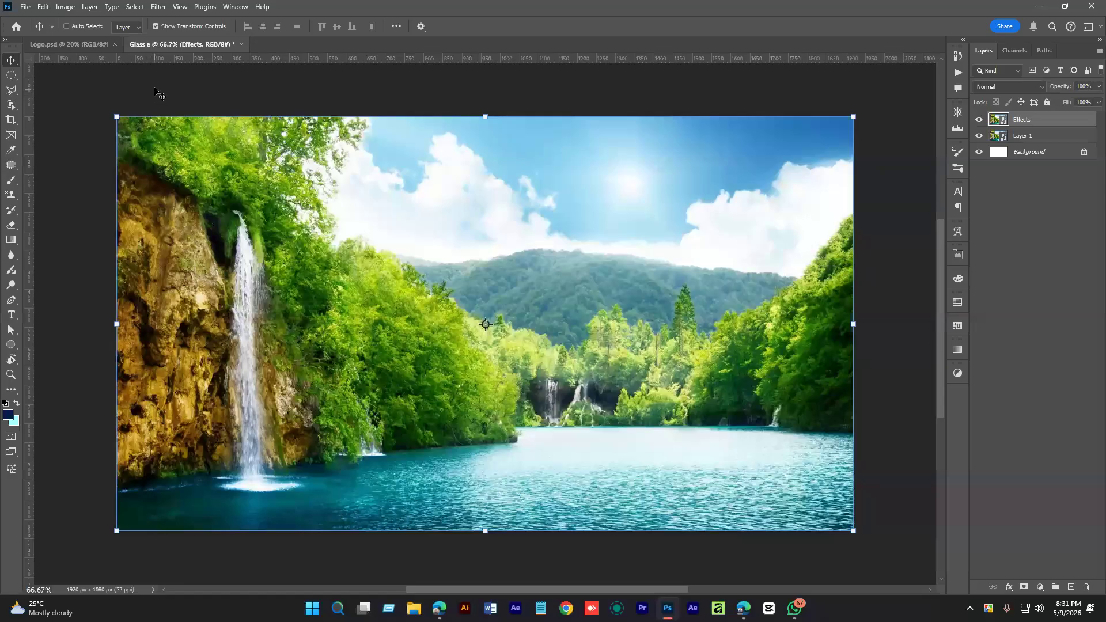
- Open the Filter Gallery for the Effects layer and choose the Glass filter from the Distort group
click(158, 7)
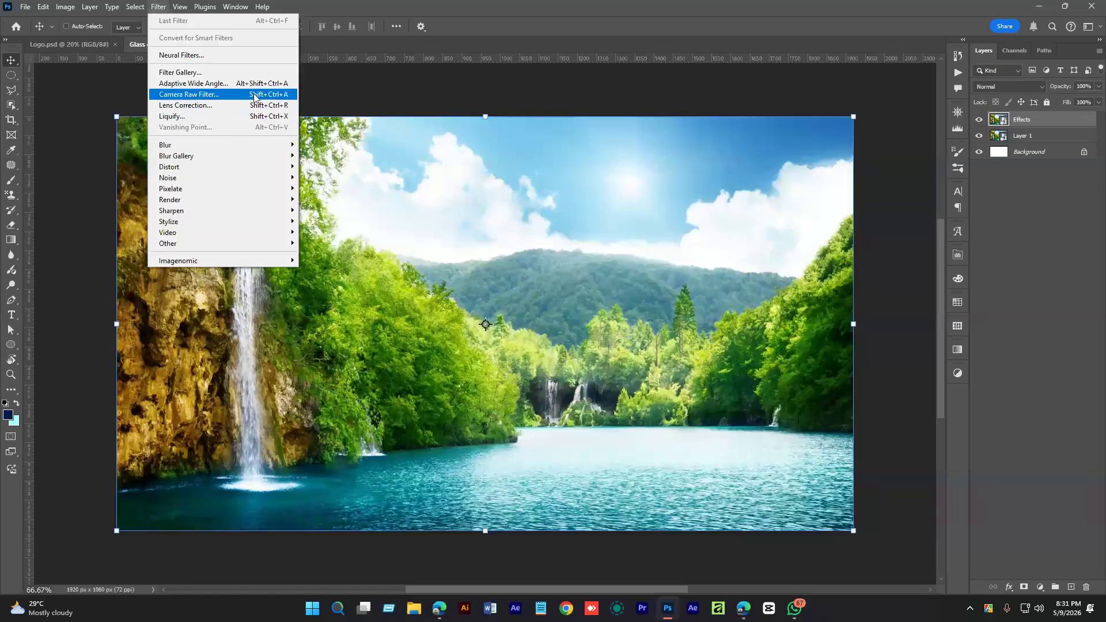
click(191, 75)
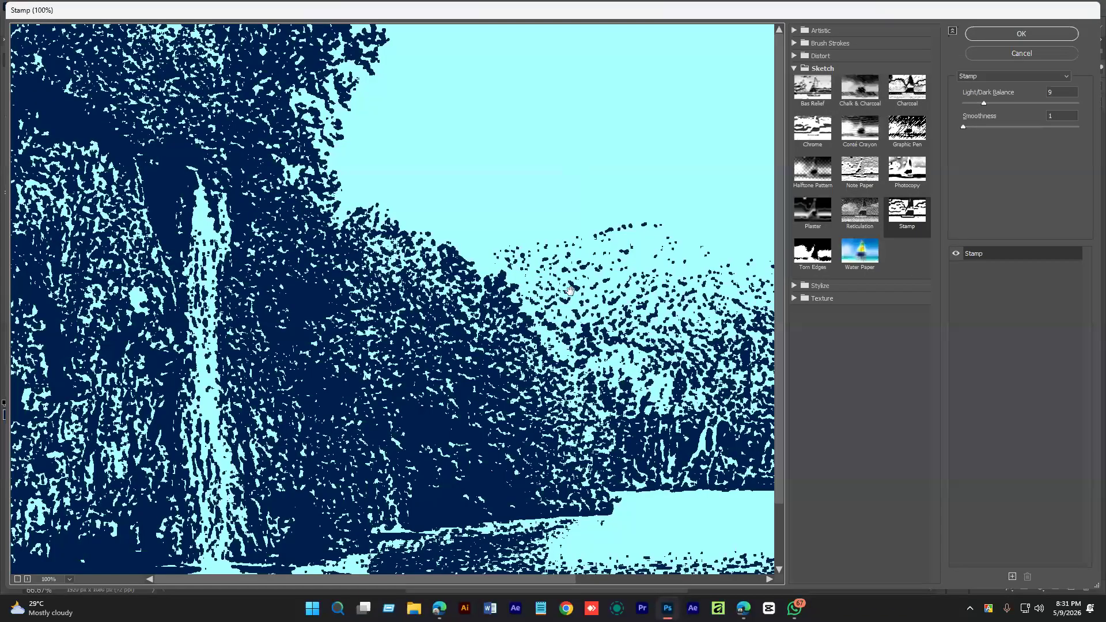
drag(570, 290, 493, 217)
click(794, 68)
click(795, 81)
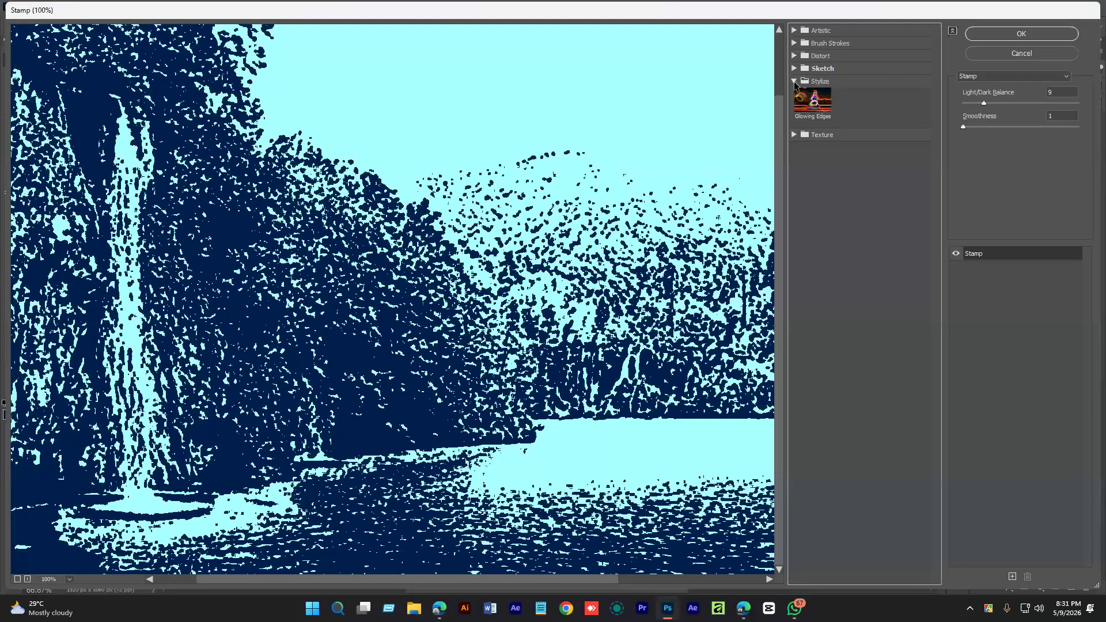
click(795, 82)
click(796, 56)
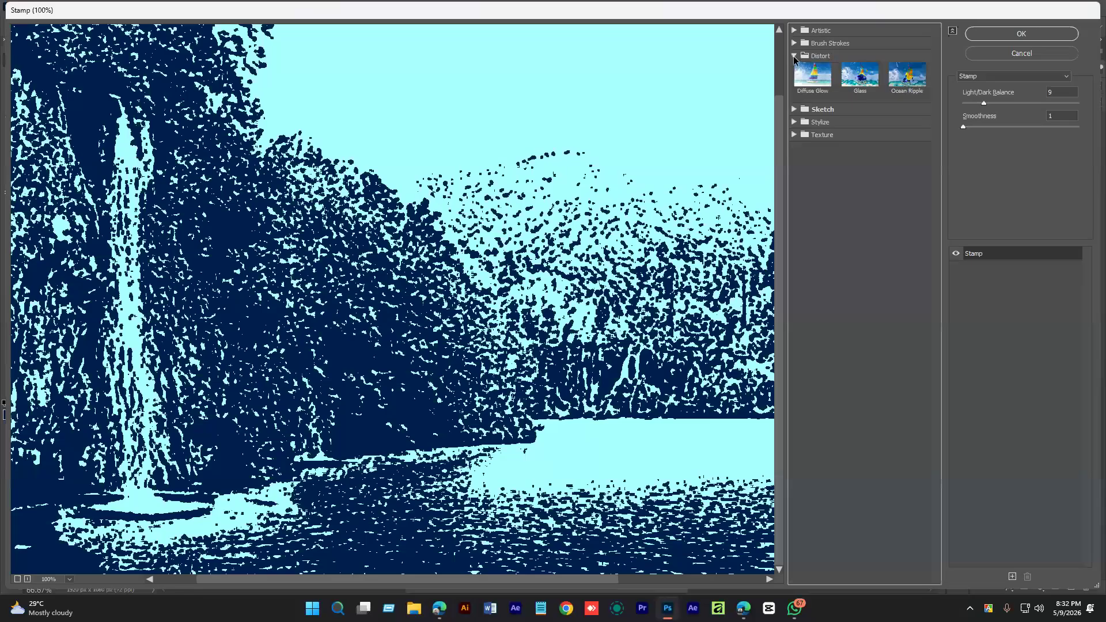
click(860, 75)
- Set the Glass filter's Distortion to 12, Smoothness to 4 and Scaling to 81%
drag(615, 280, 414, 215)
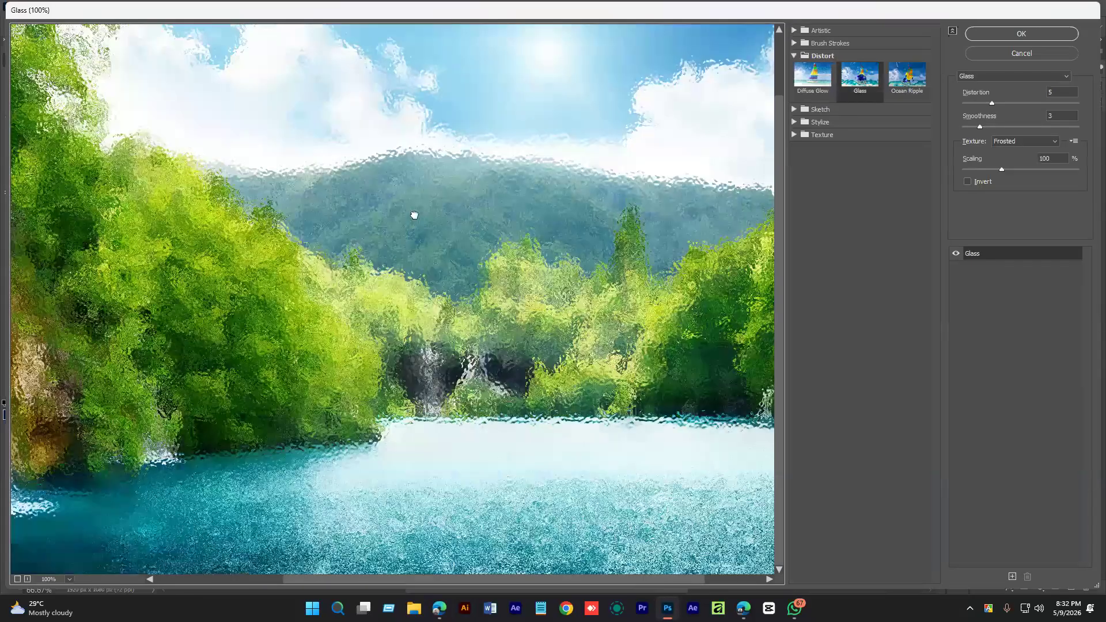
drag(470, 257, 585, 211)
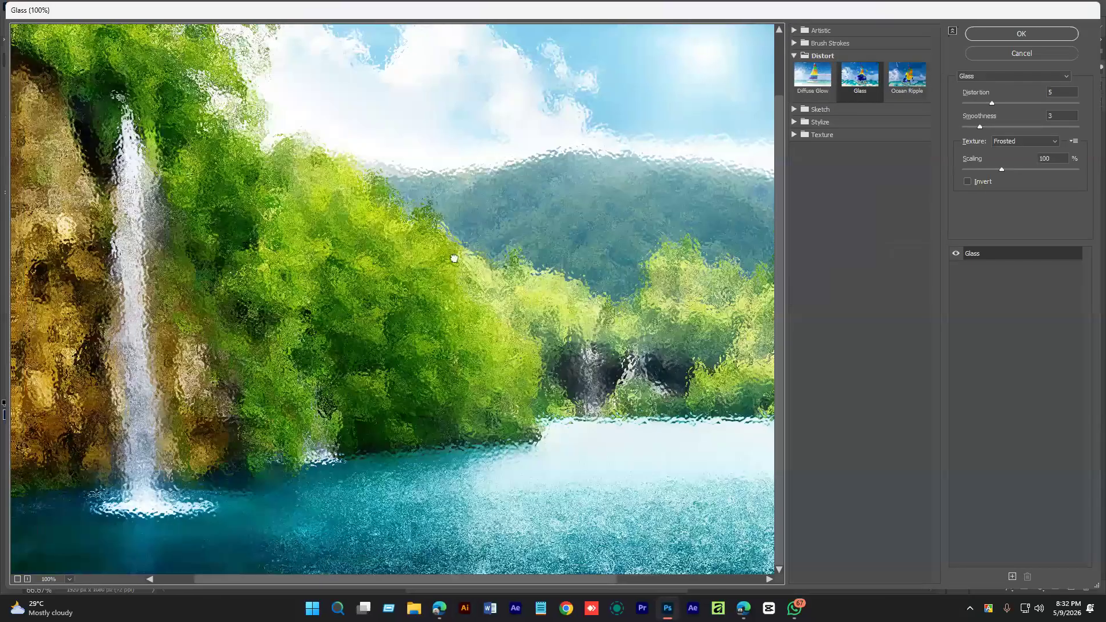
key(ctrl+minus)
drag(993, 103, 1033, 102)
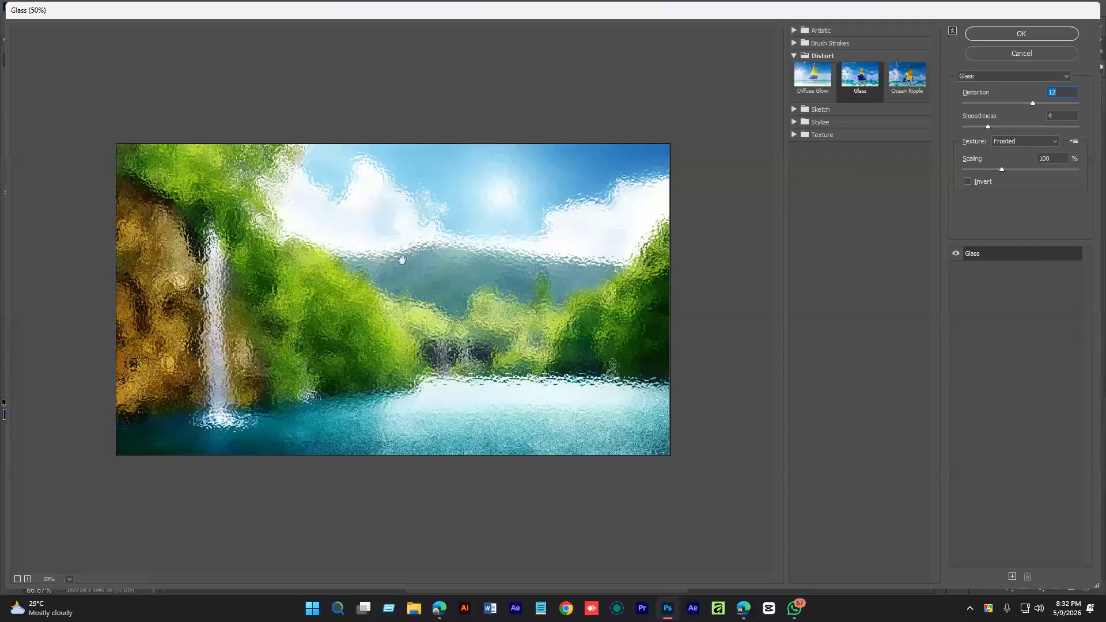
mouse_move(1002, 170)
mouse_down()
mouse_move(1035, 168)
mouse_move(987, 172)
mouse_up()
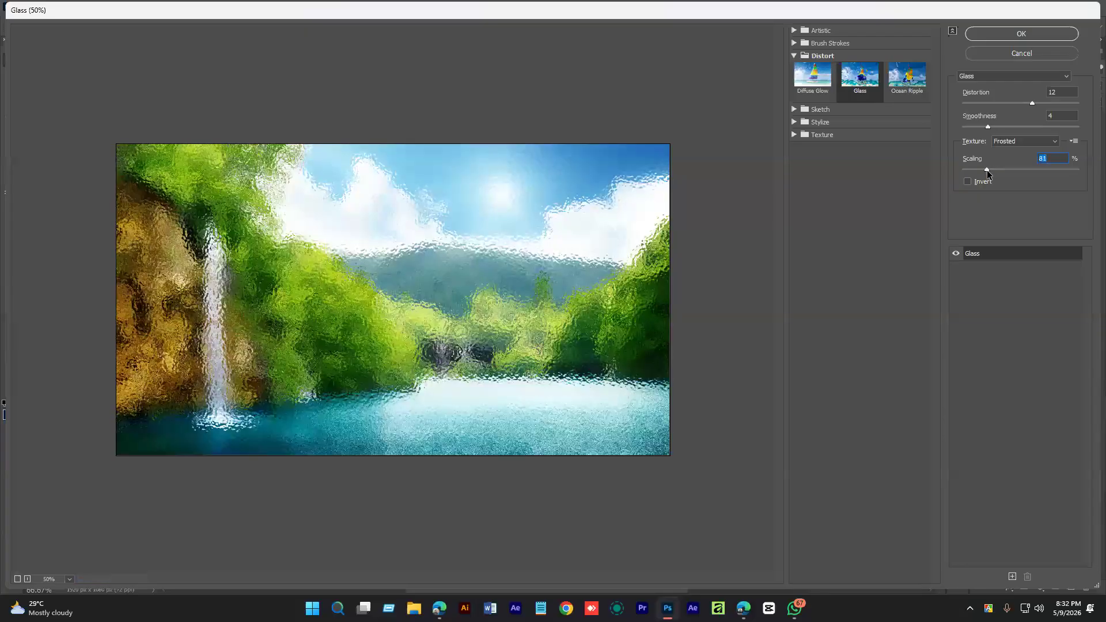
- Try the Blocks texture for the Glass filter and switch the texture back to Frosted
click(1023, 141)
click(1023, 141)
click(1045, 140)
click(1014, 178)
click(1008, 141)
click(1009, 152)
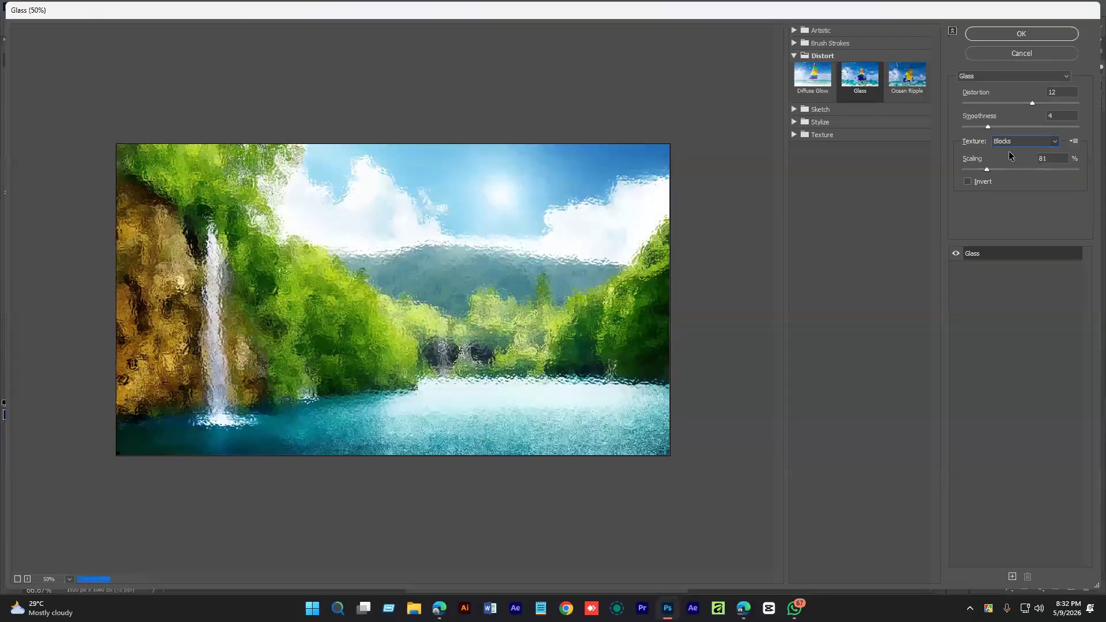
click(1014, 141)
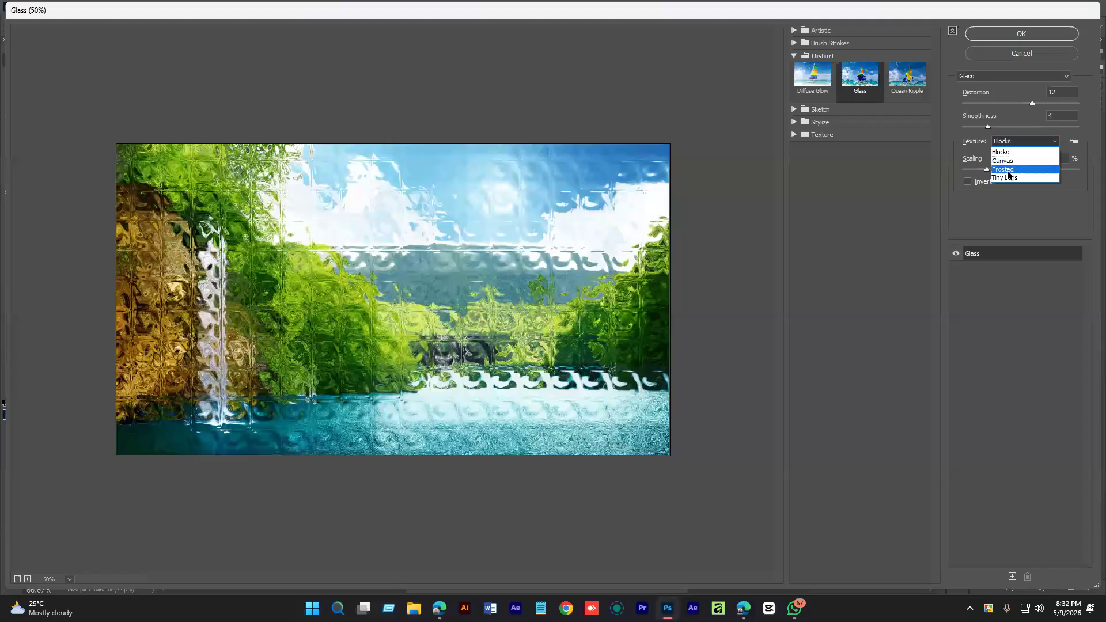
click(1005, 170)
- Fine-tune the Glass filter's scaling and smoothness and apply the filter to the Effects layer
click(988, 170)
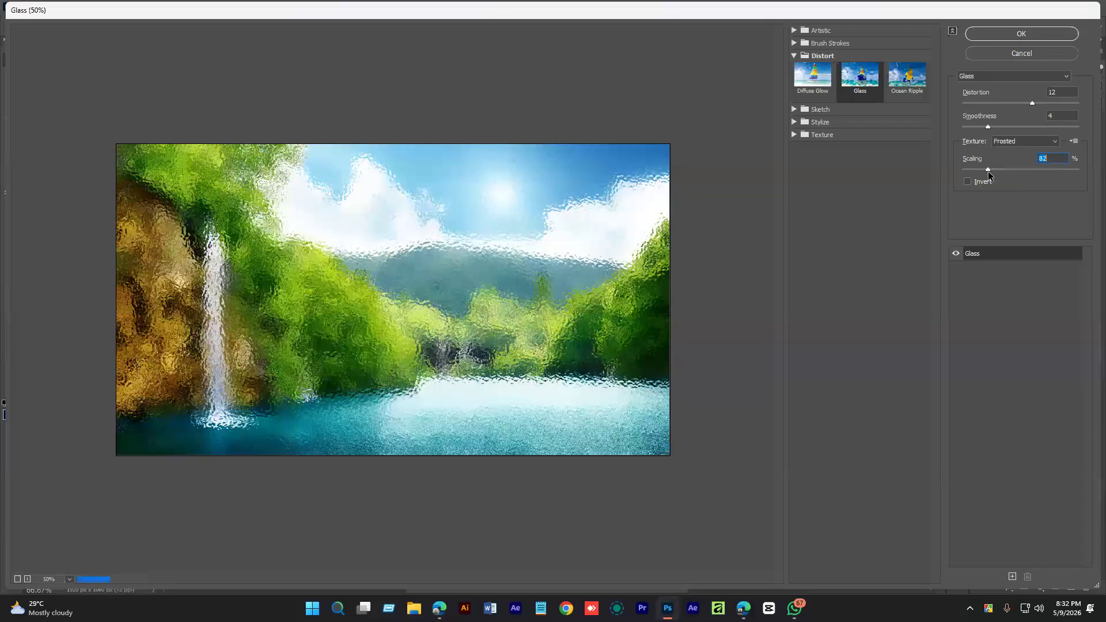
drag(988, 171, 986, 170)
click(991, 127)
mouse_move(992, 127)
mouse_down()
mouse_move(1002, 127)
mouse_move(992, 128)
mouse_up()
click(1022, 36)
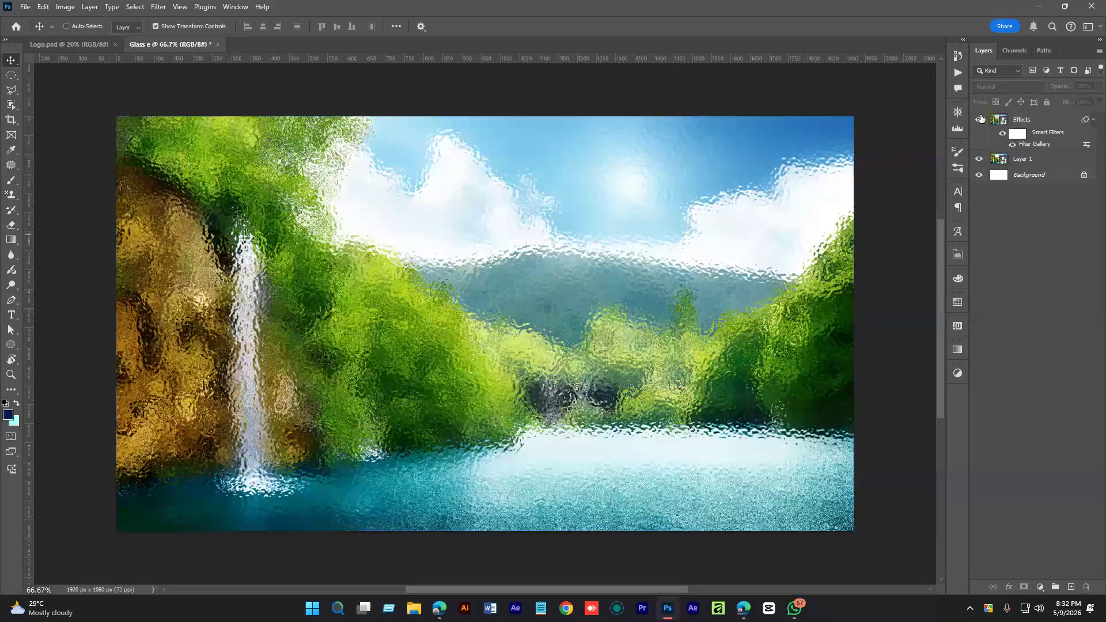
- Toggle the Effects layer's visibility to compare the photo with and without the Glass filter
click(981, 121)
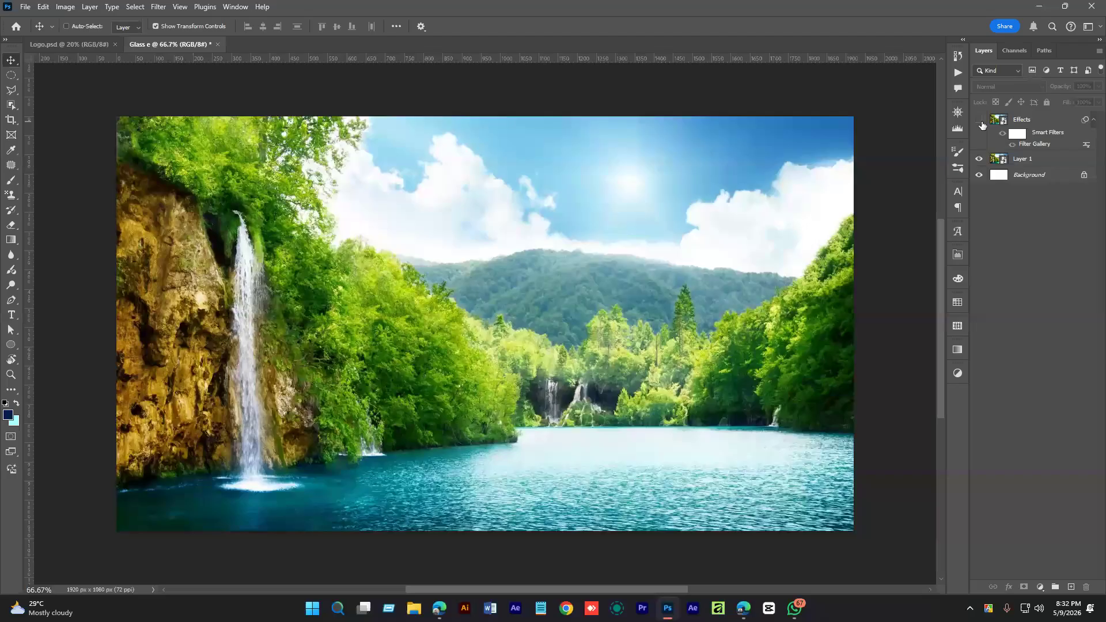
click(980, 121)
click(979, 122)
click(980, 122)
- Draw a rectangle about 695 by 498 px directly above Layer 1 and round its corners to about 33 px
click(1017, 159)
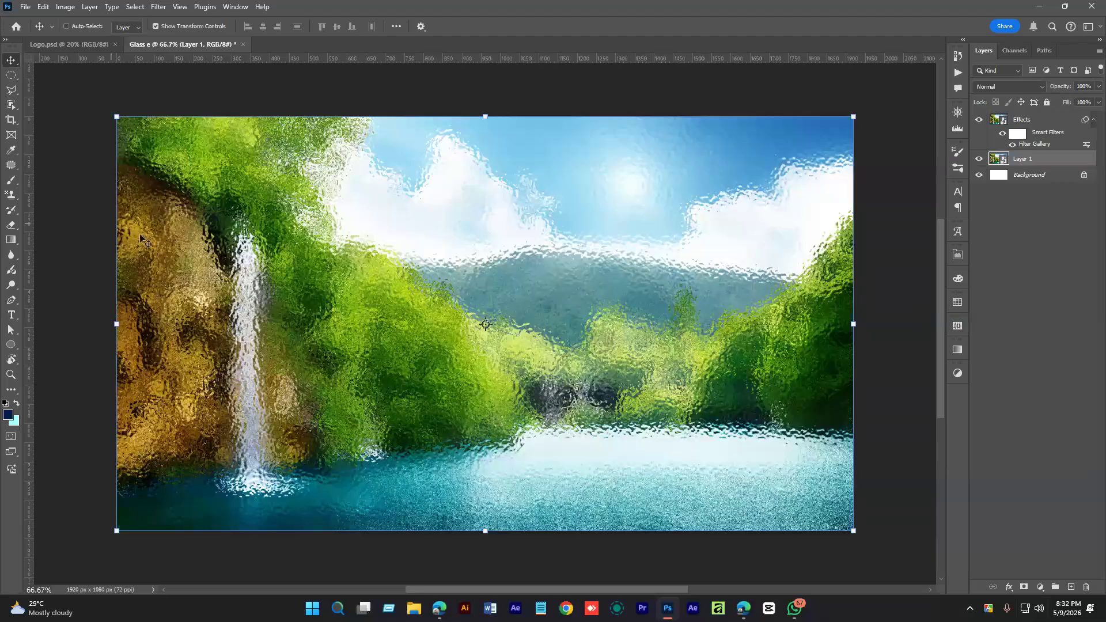
key(u)
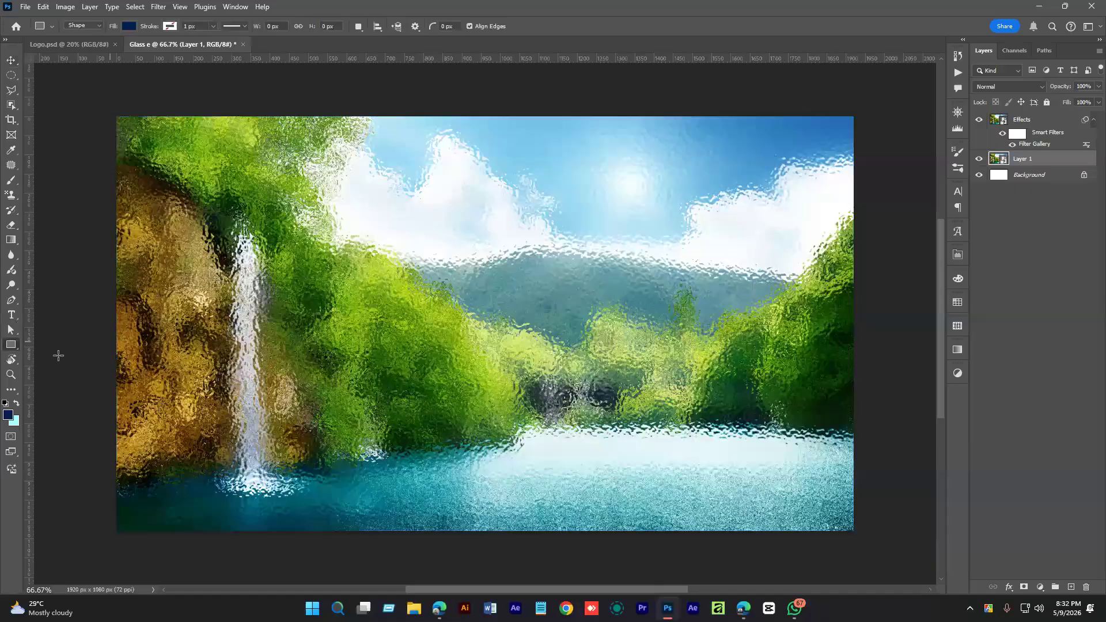
right_click(8, 345)
click(53, 344)
drag(334, 229, 601, 420)
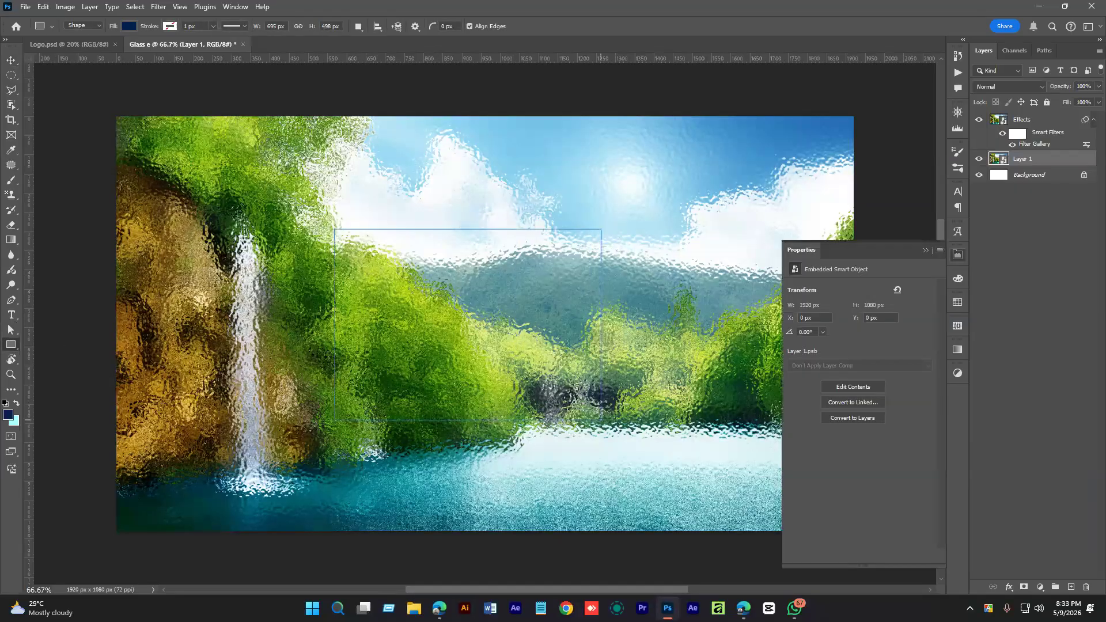
drag(348, 243, 357, 252)
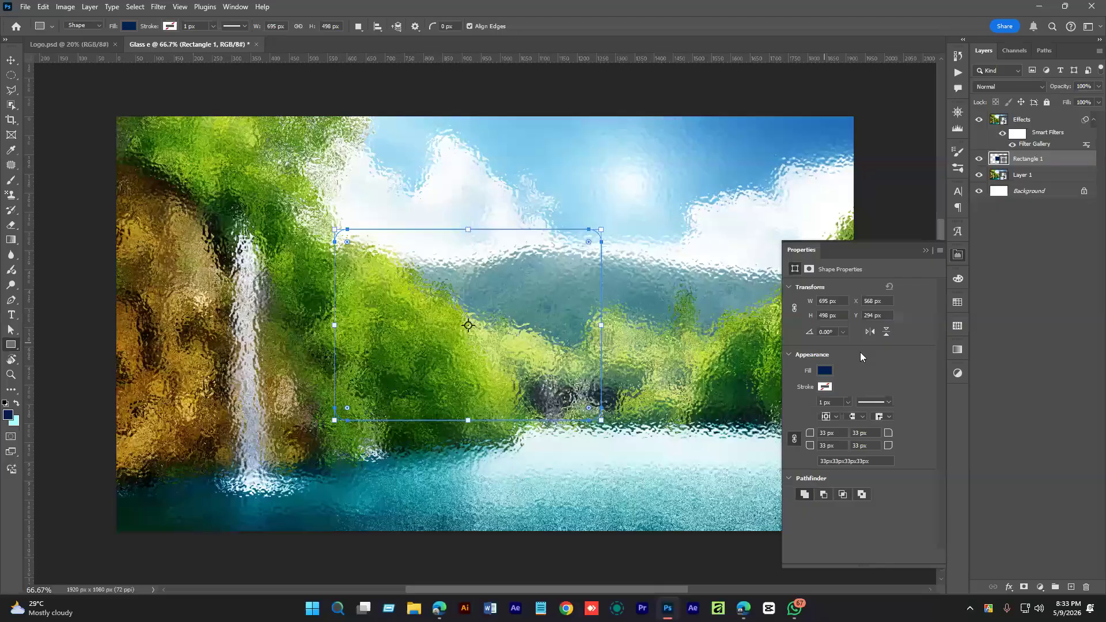
click(1046, 120)
click(1026, 161)
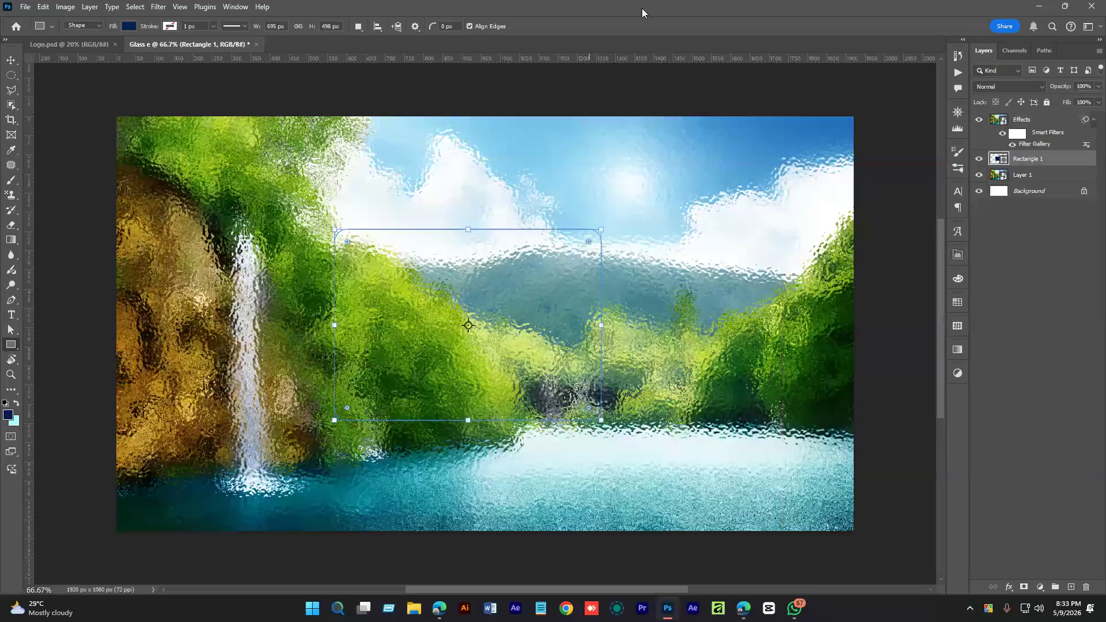
click(1077, 368)
click(1029, 159)
key(v)
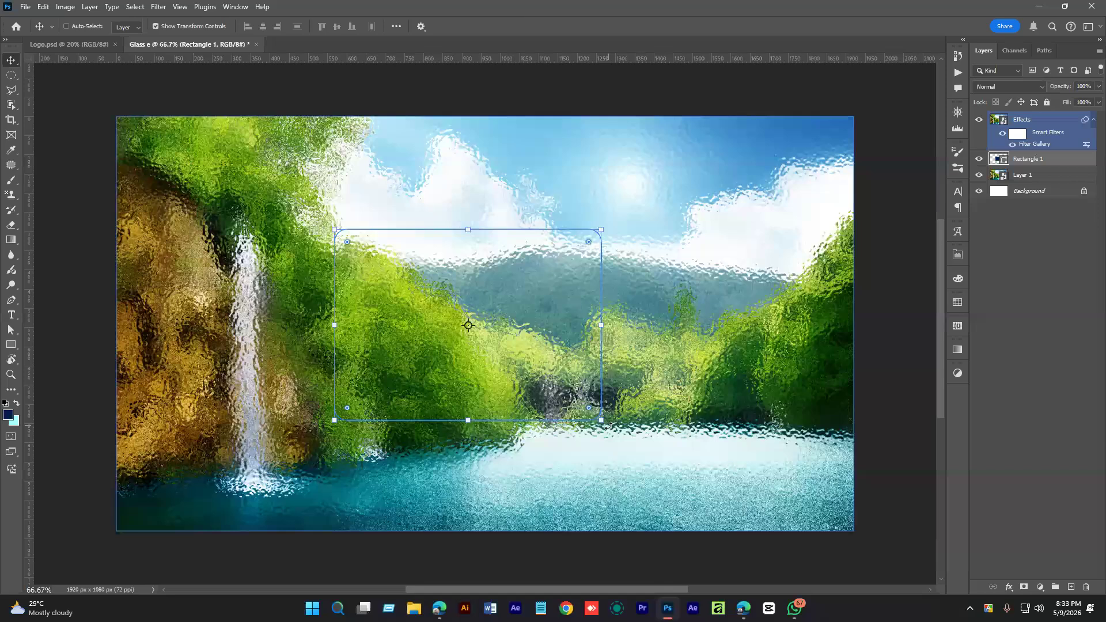
key(ctrl+t)
key(Escape)
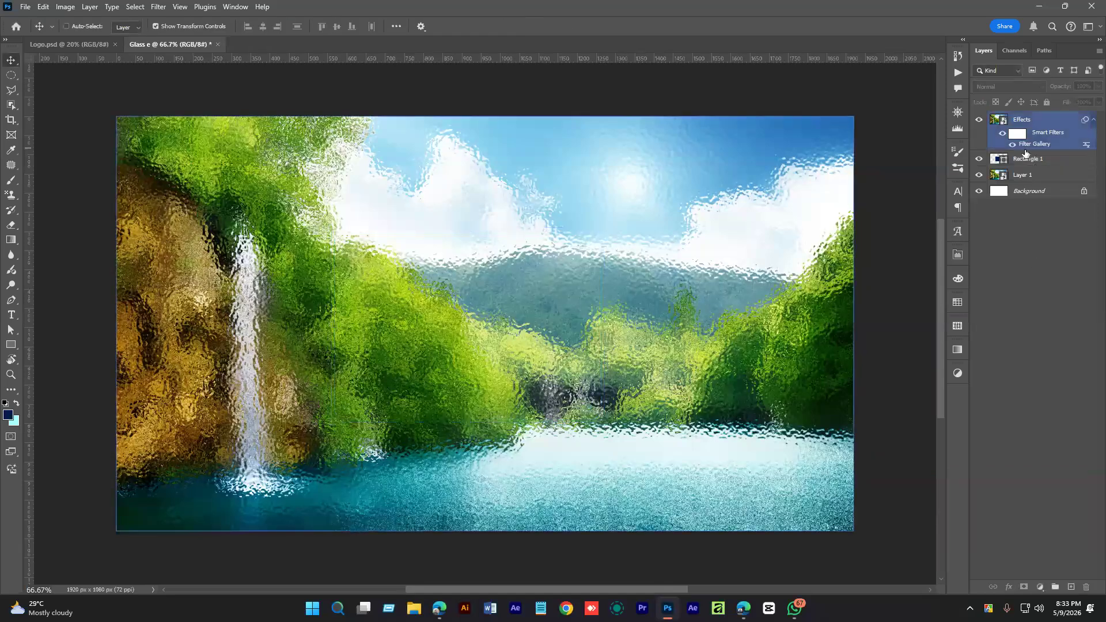
- Clip the Effects layer to the rectangle below it and reposition the rectangle near the middle of the photo
click(1022, 138)
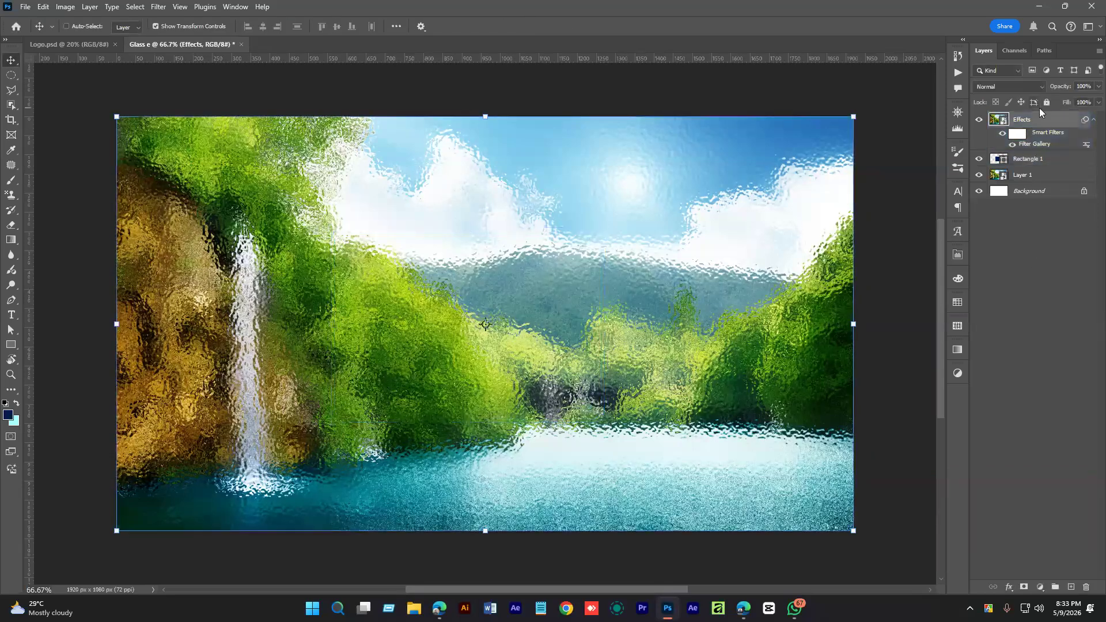
right_click(1022, 139)
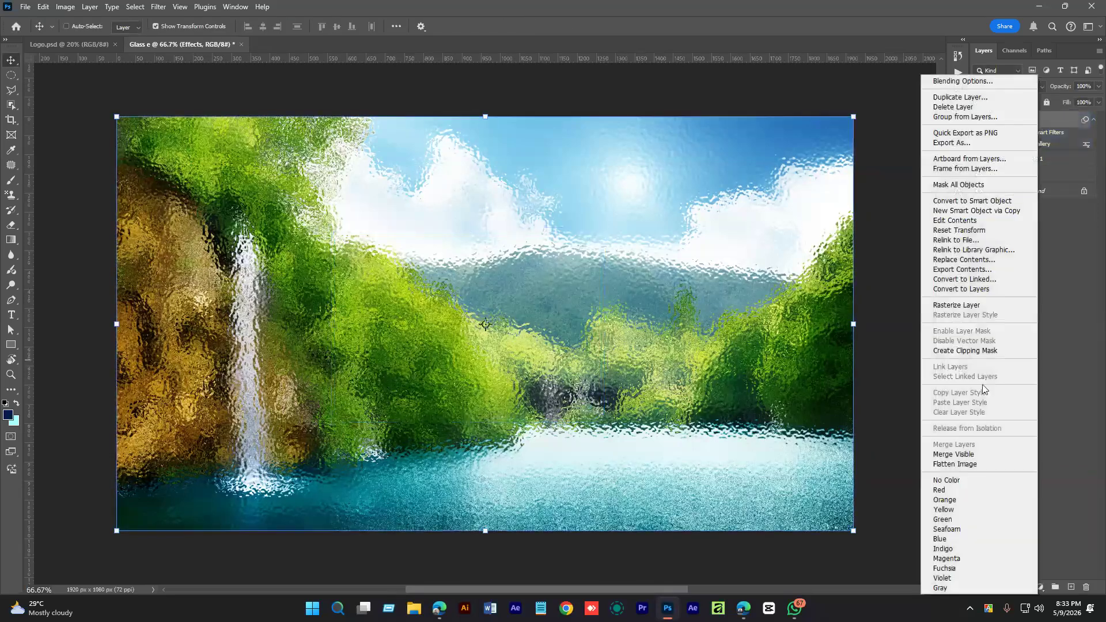
click(961, 351)
key(alt+bracketleft)
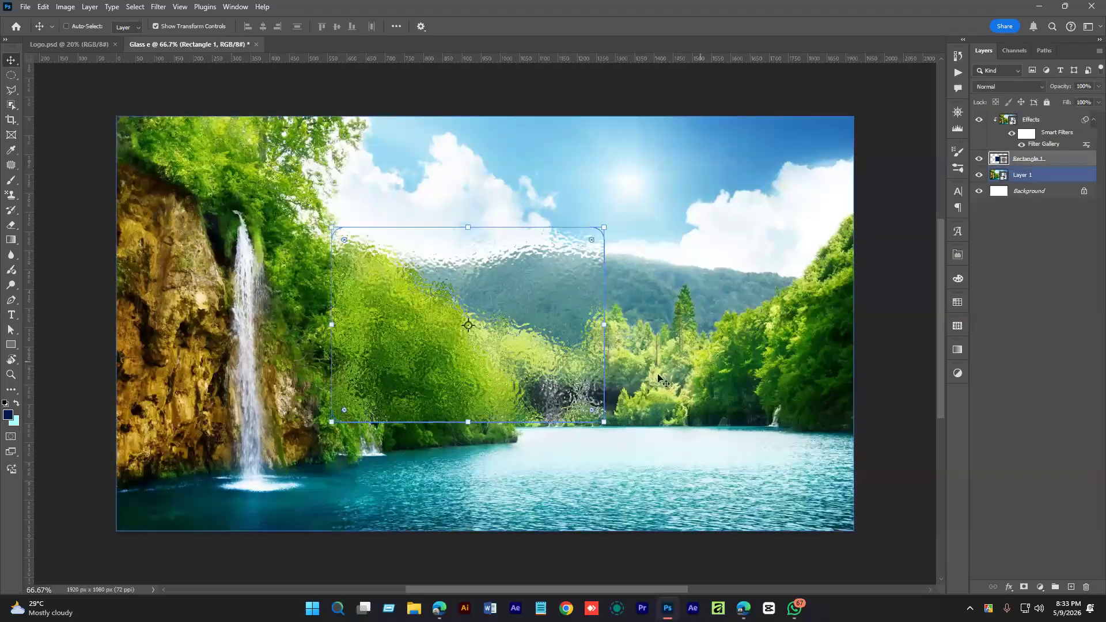
drag(658, 379, 538, 344)
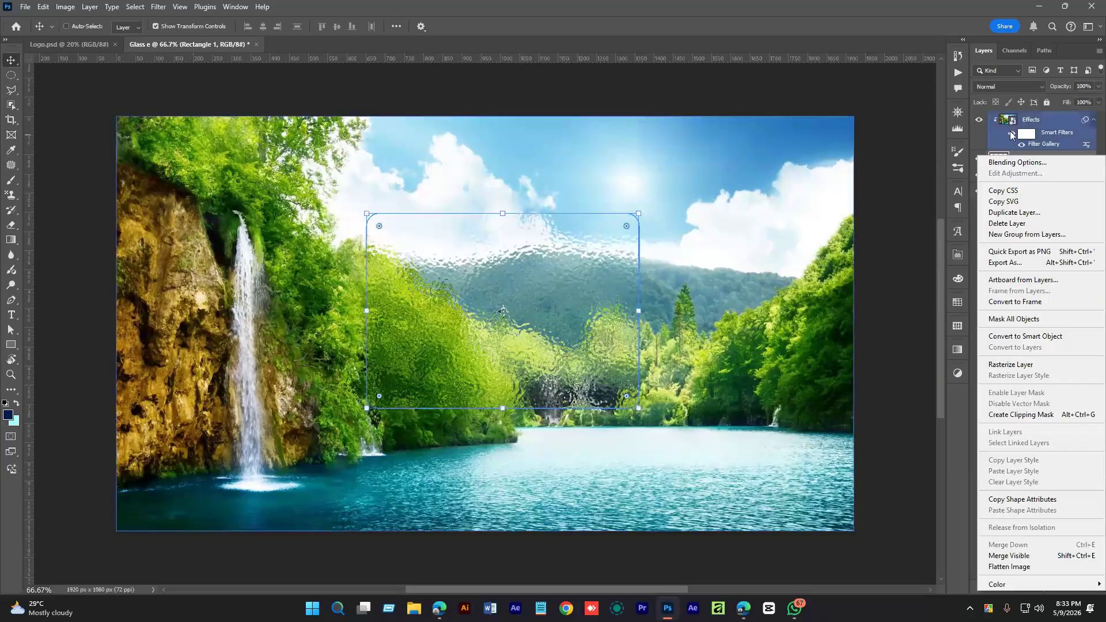
- Open the rectangle's layer style settings and enable a Stroke effect
click(1018, 162)
drag(691, 56, 783, 68)
click(663, 175)
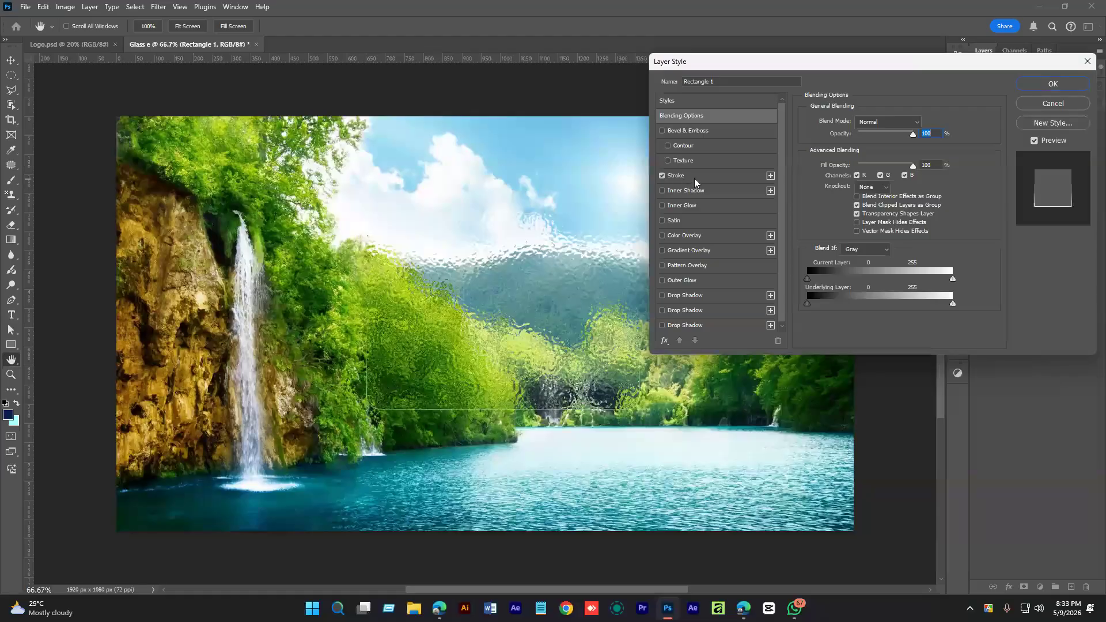
click(694, 177)
drag(716, 71, 766, 56)
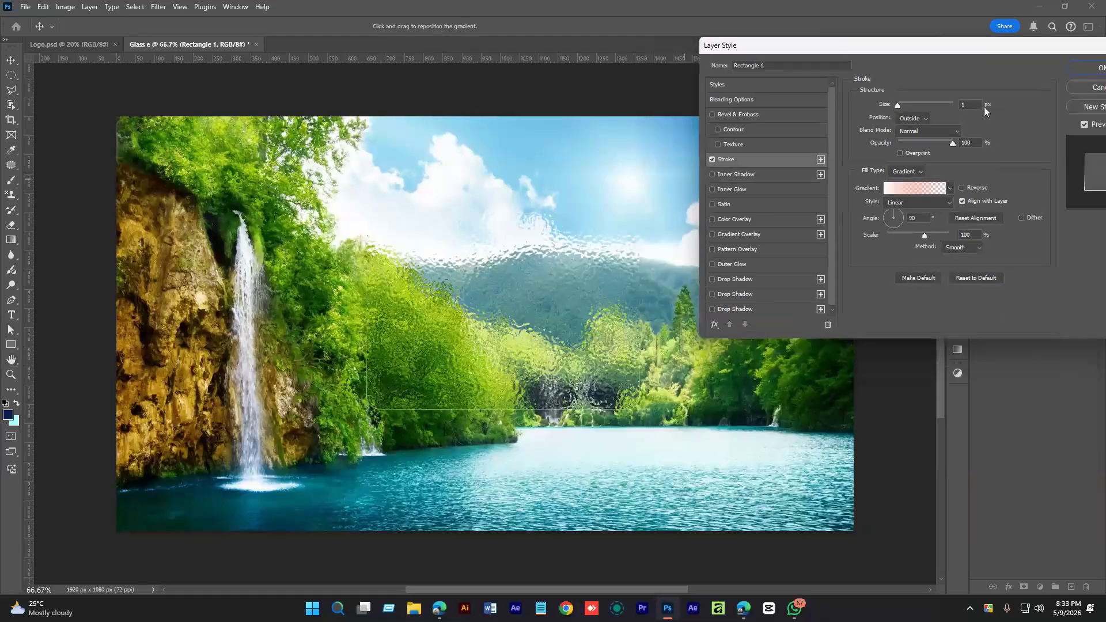
- Set the rectangle's stroke to a solid Color fill type with a size of 2 px
click(973, 105)
key(Up)
key(Up)
key(Up)
key(Up)
key(Up)
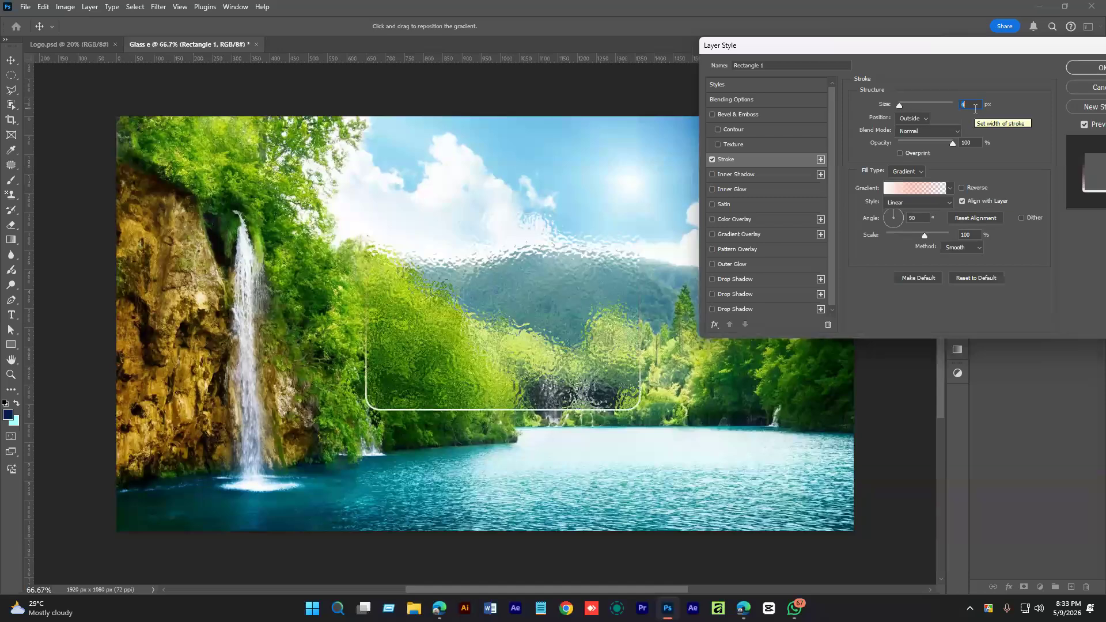
key(Down)
key(Down)
click(908, 173)
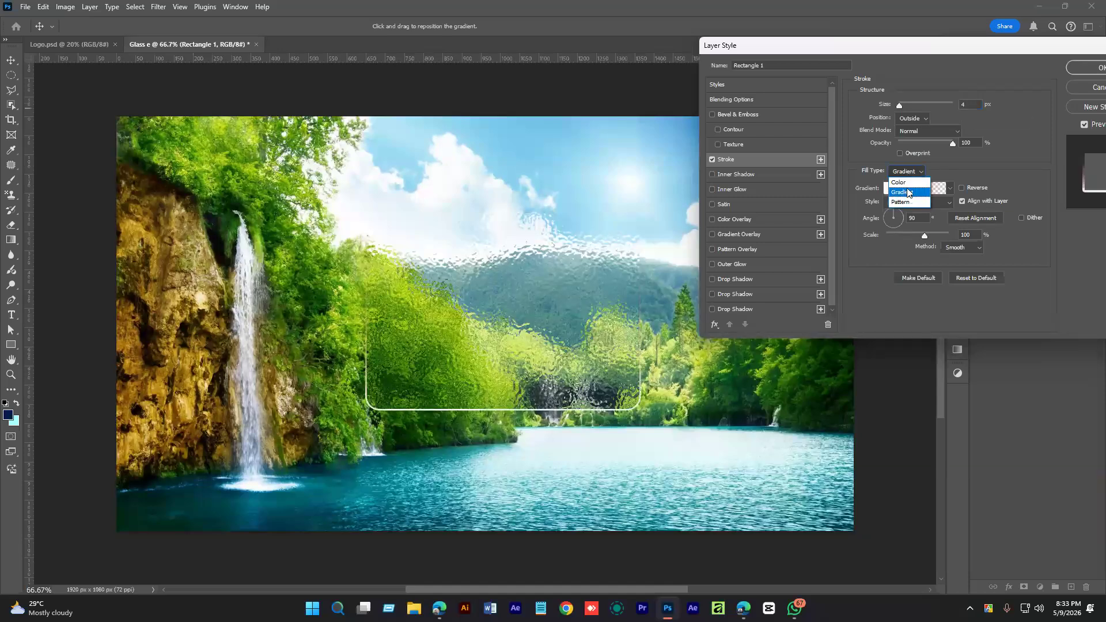
click(900, 182)
key(Down)
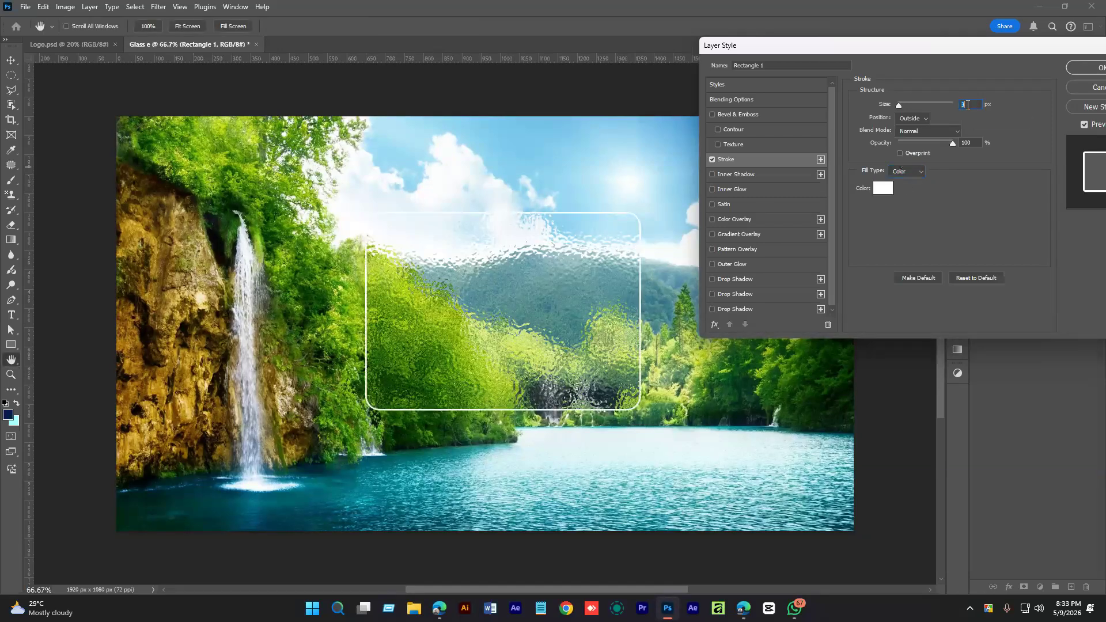
key(Down)
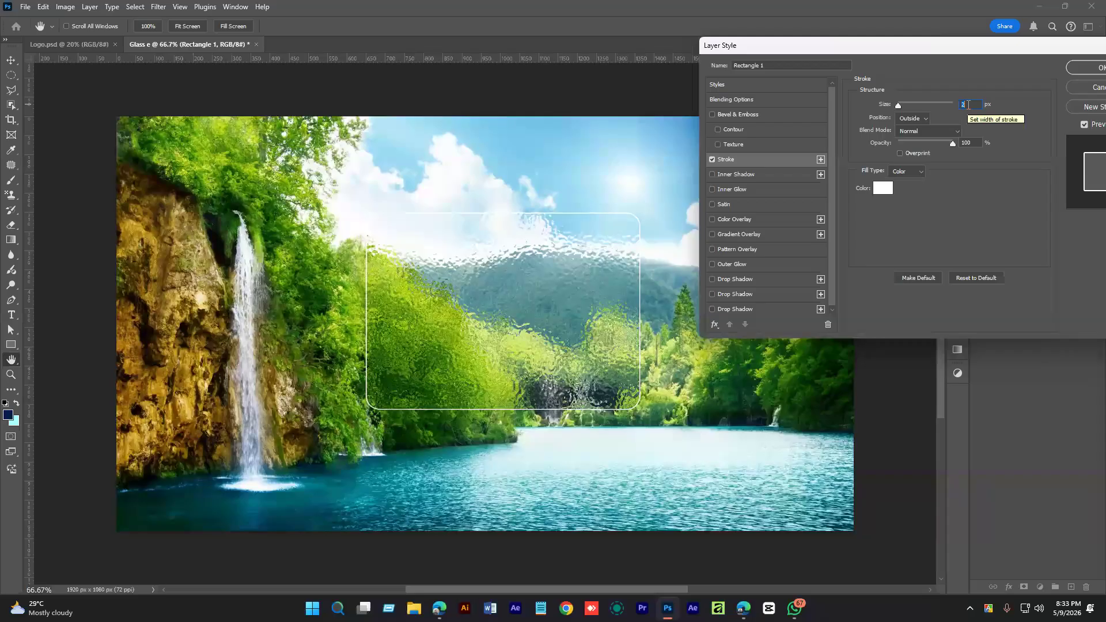
- Add a drop shadow to the rectangle with 40% opacity, 15 px distance and 24 px size
mouse_move(804, 48)
mouse_down()
mouse_move(780, 45)
mouse_move(888, 31)
mouse_up()
click(688, 275)
drag(898, 162, 905, 141)
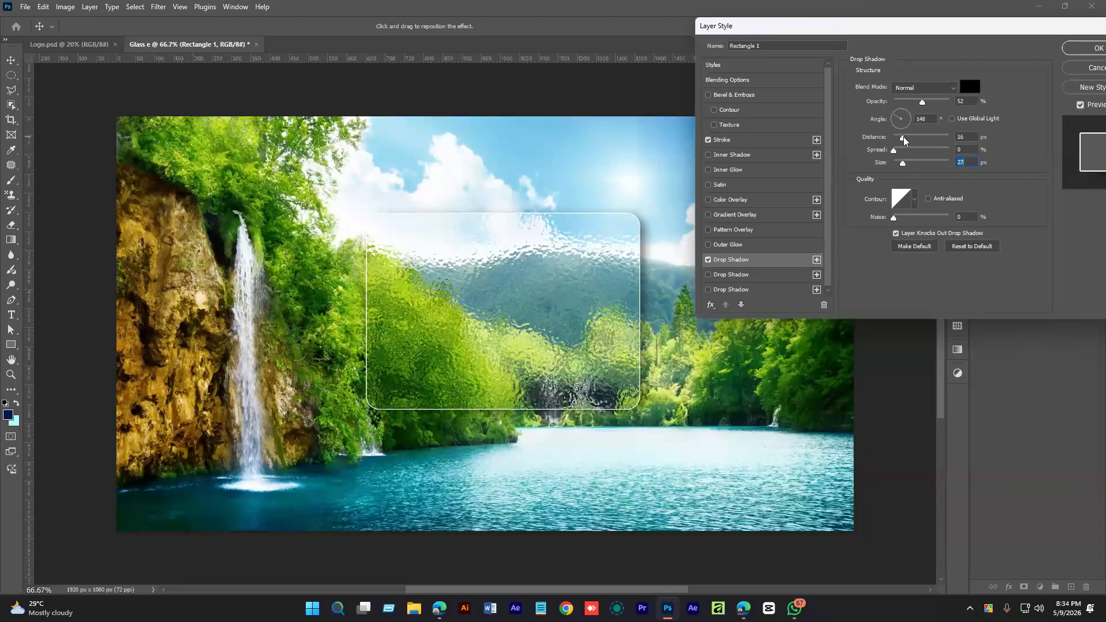
drag(903, 141, 906, 138)
drag(922, 102, 915, 107)
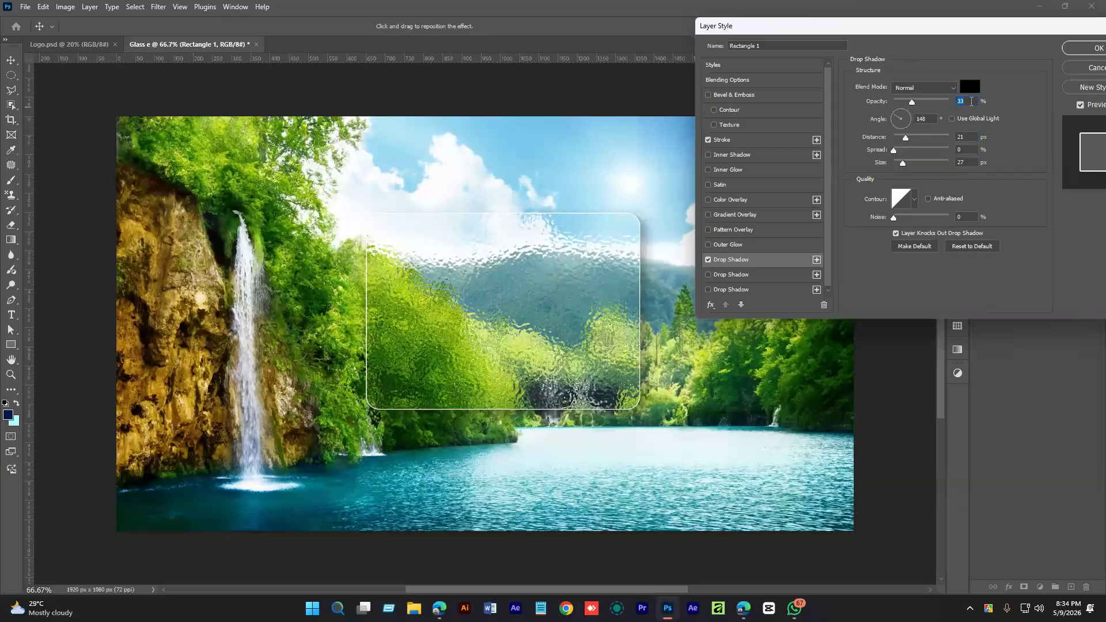
text(40)
drag(907, 166, 902, 164)
click(903, 165)
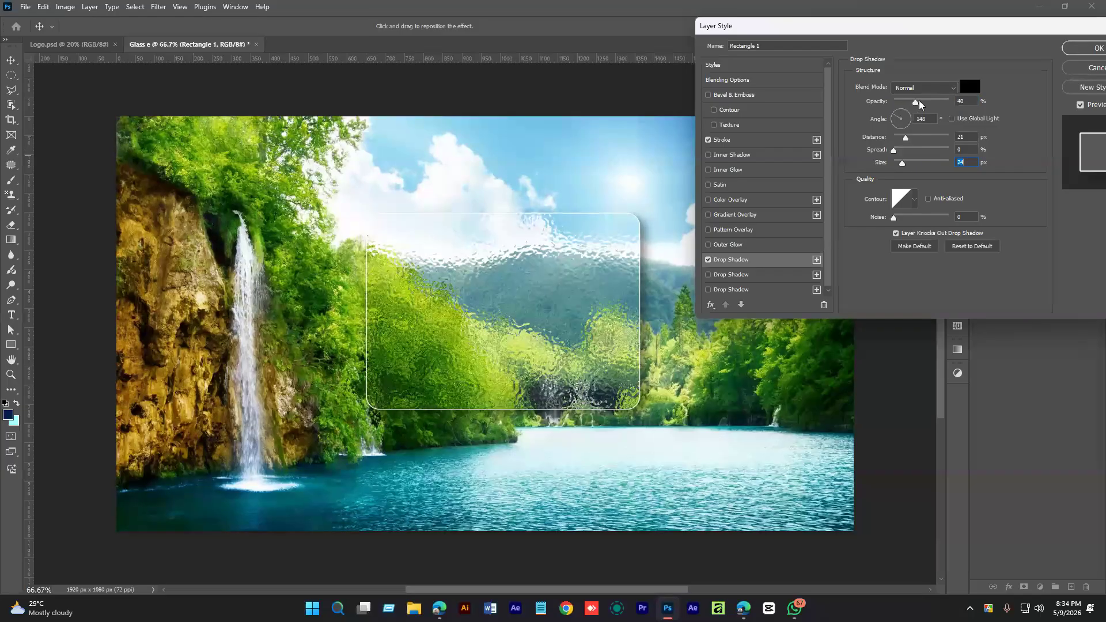
drag(907, 141, 903, 141)
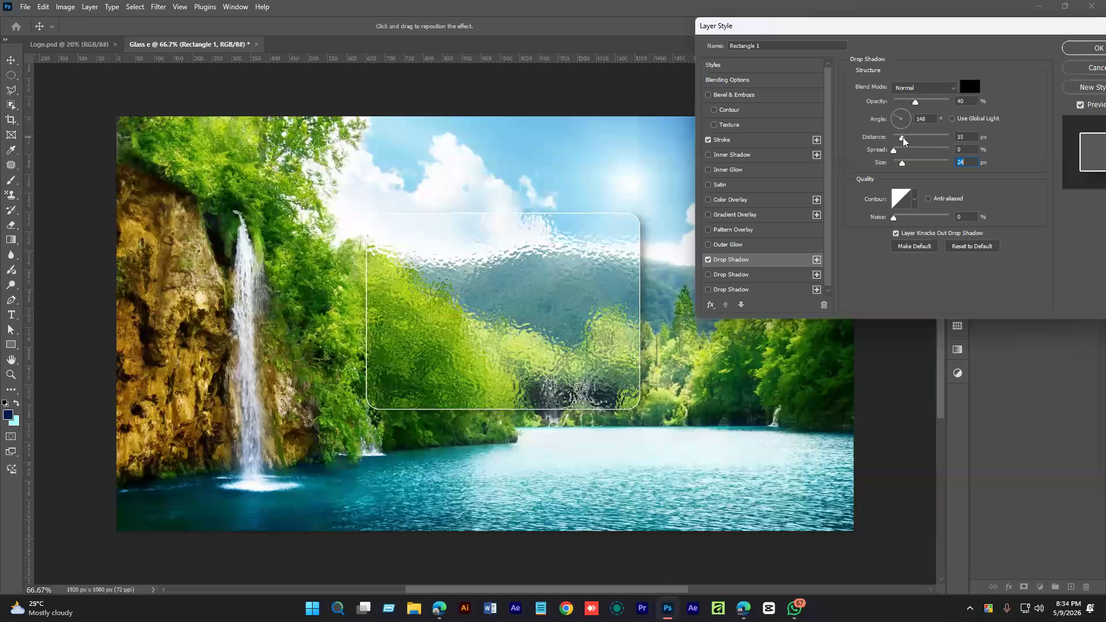
- Try a different stroke size, return it to 2 px and apply the rectangle's layer style
click(728, 140)
click(973, 86)
key(Up)
key(Down)
drag(937, 31, 744, 28)
click(920, 48)
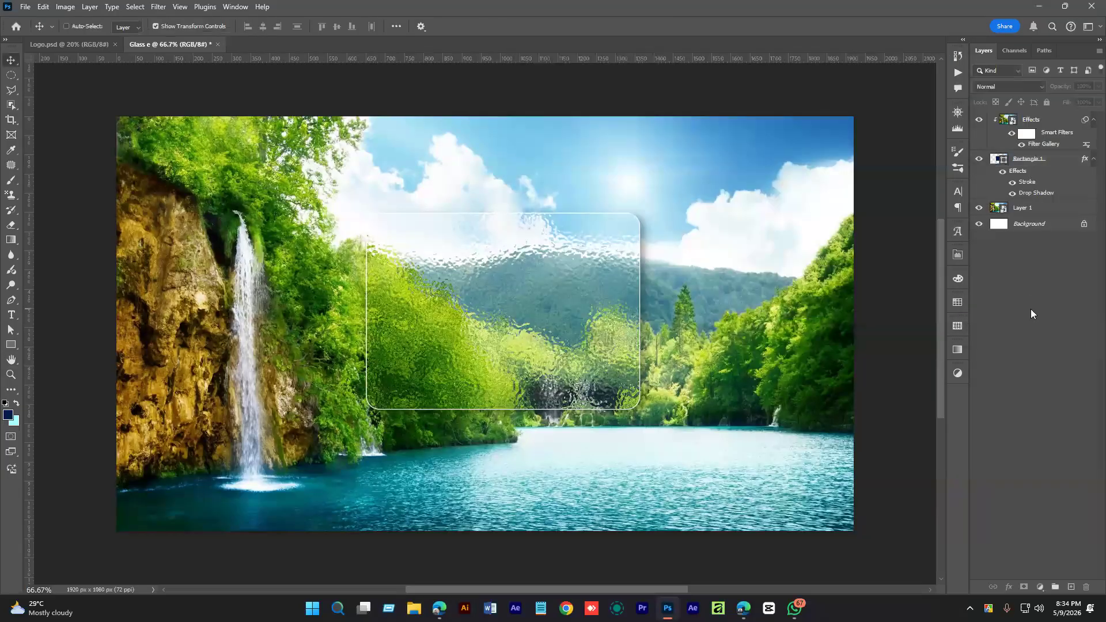
- Drag the rectangle around the photo to test how the glass effect follows it
click(1030, 162)
drag(553, 308, 386, 323)
drag(482, 361, 547, 347)
- Shift the Effects layer's image slightly left and down inside the rectangle and deselect it
click(1031, 119)
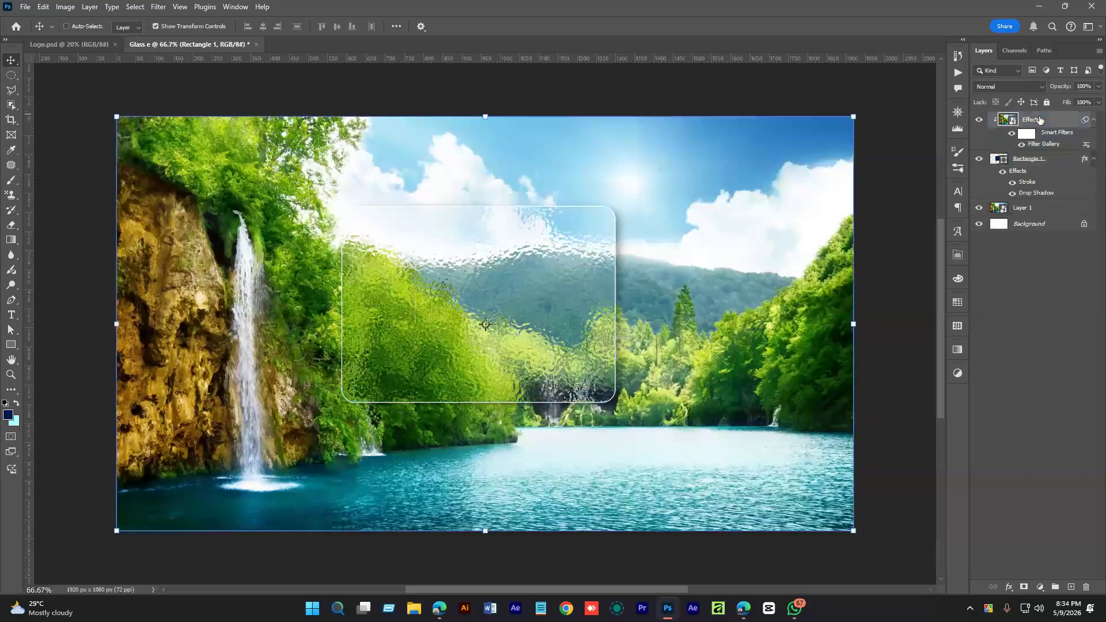
drag(546, 313, 503, 330)
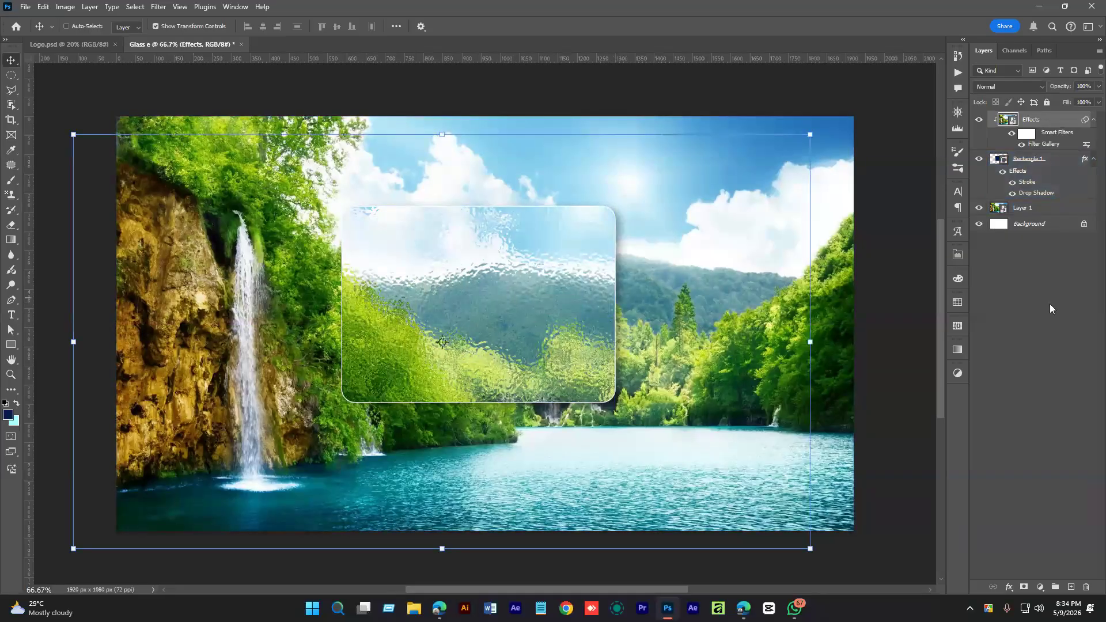
click(1064, 330)
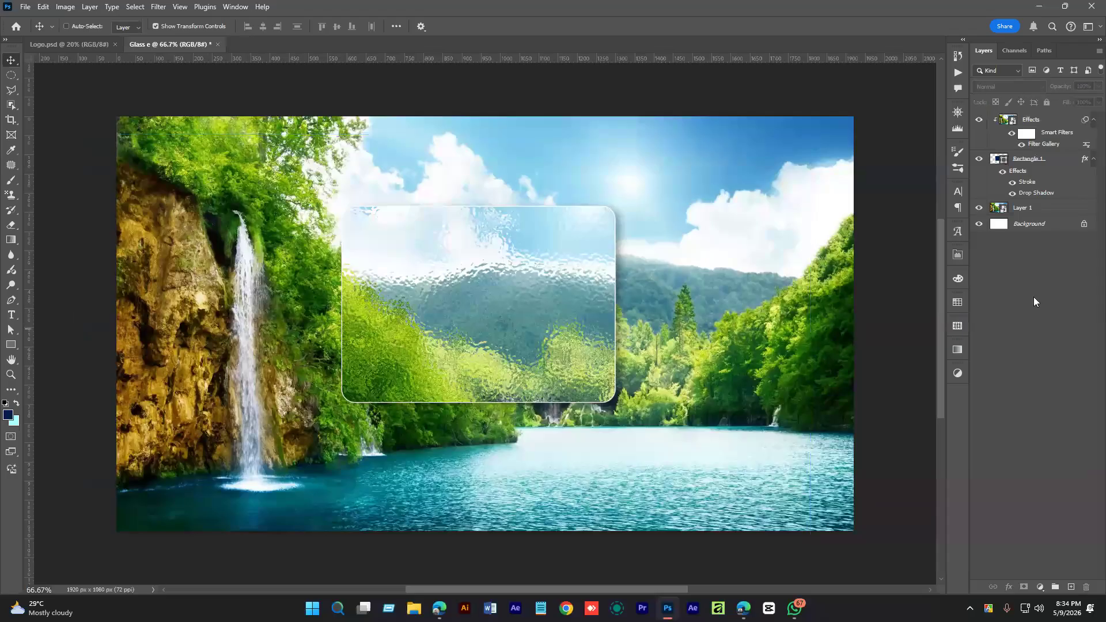
- Move the rectangle left across the photo until its edge lies beside the waterfall
click(625, 355)
key(Return)
drag(515, 343, 450, 346)
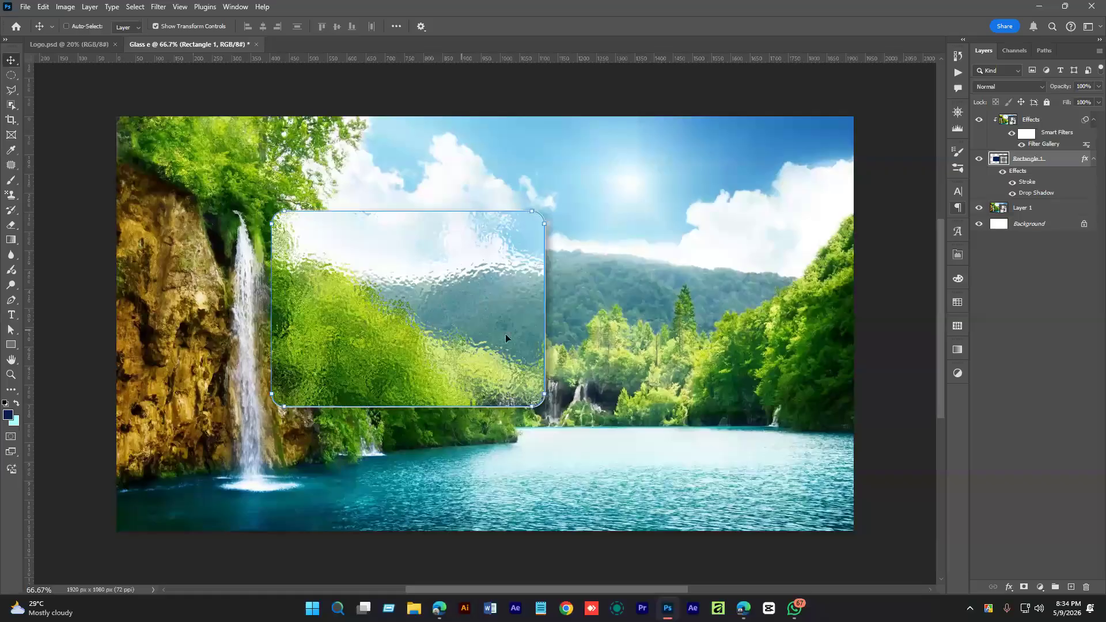
- Duplicate Layer 1, clip the copy to the rectangle beneath the Effects layer, and hide the Effects layer
click(1023, 207)
key(ctrl+j)
drag(1038, 209, 1040, 161)
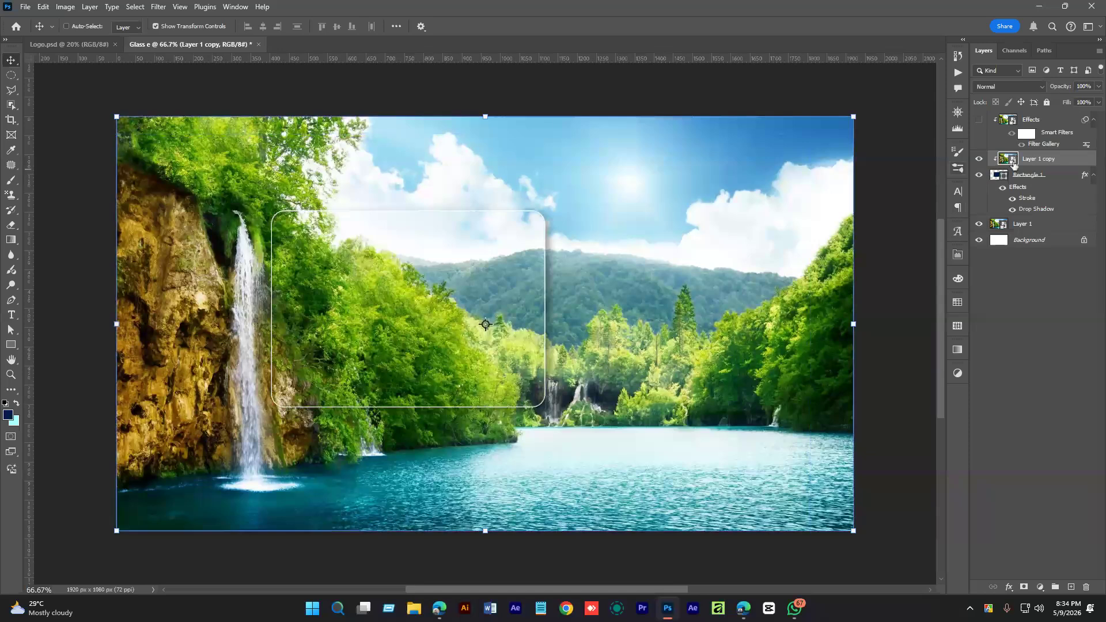
- Move the rectangle back toward the middle of the photo and reselect the duplicated photo layer
drag(329, 298, 533, 329)
key(ctrl+z)
key(alt+bracketleft)
key(alt+bracketright)
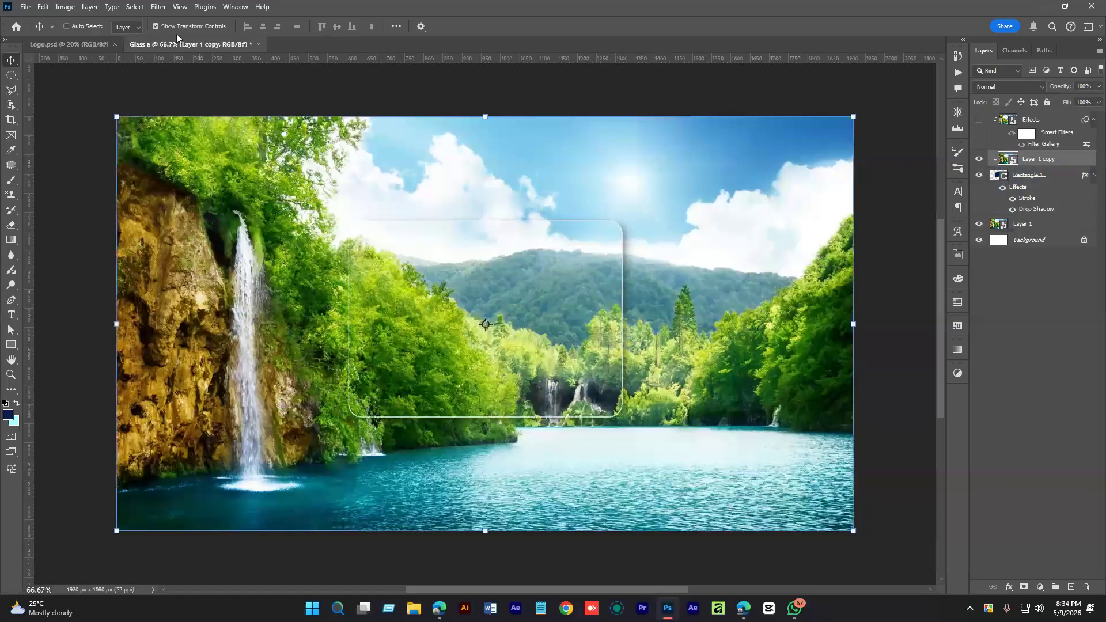
- Apply a 4.6-pixel Gaussian Blur to the clipped Layer 1 copy and move the rectangle slightly left and down
click(158, 7)
mouse_move(228, 146)
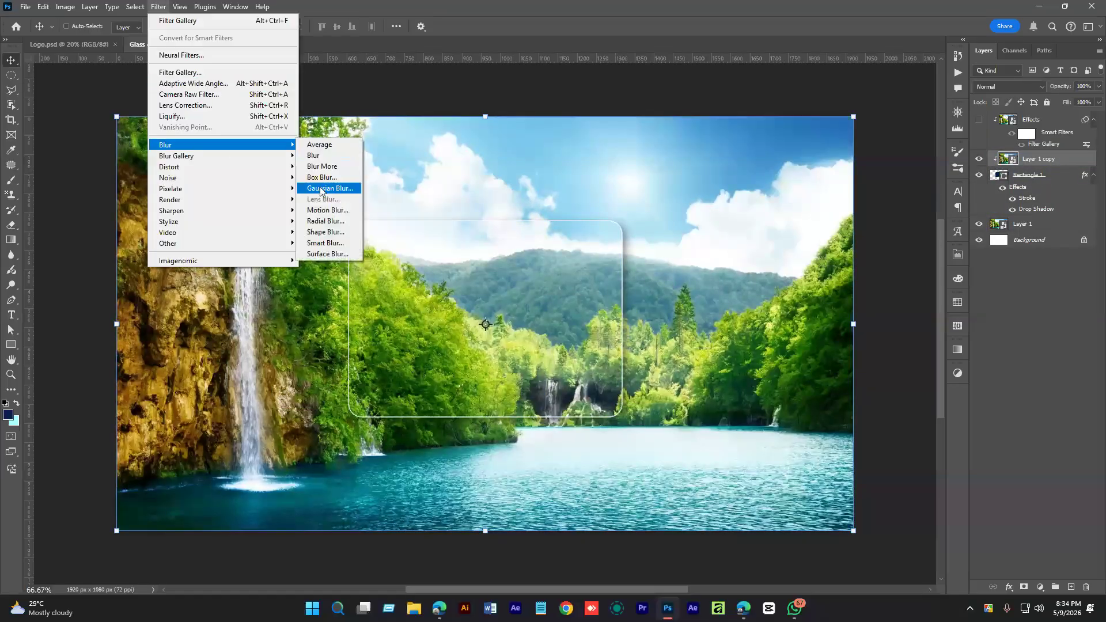
click(321, 188)
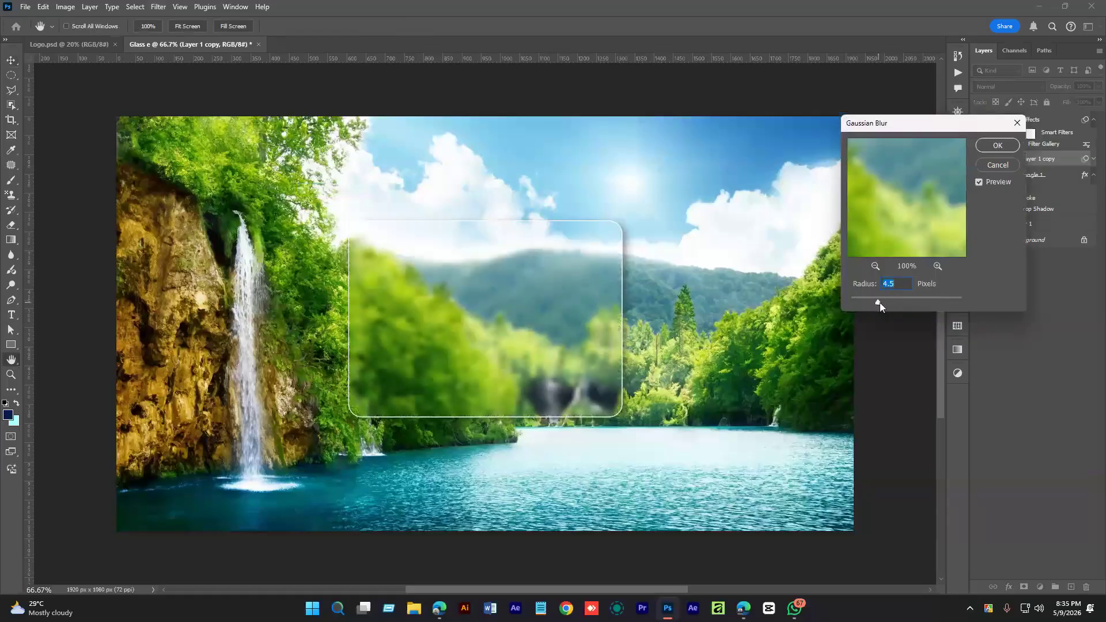
drag(871, 302, 875, 302)
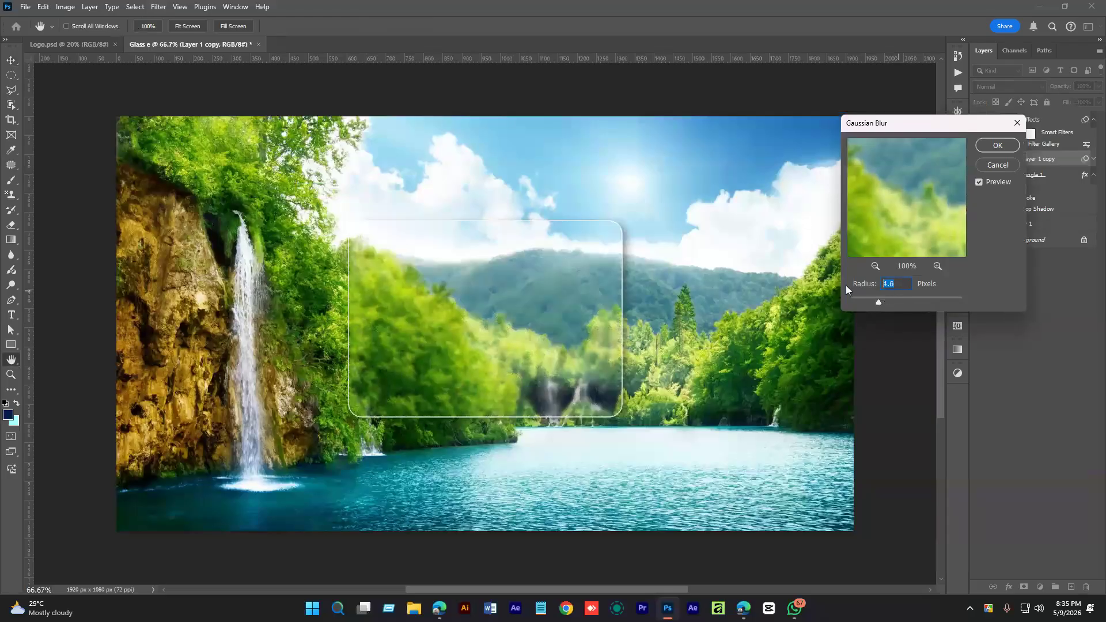
key(Return)
click(1075, 219)
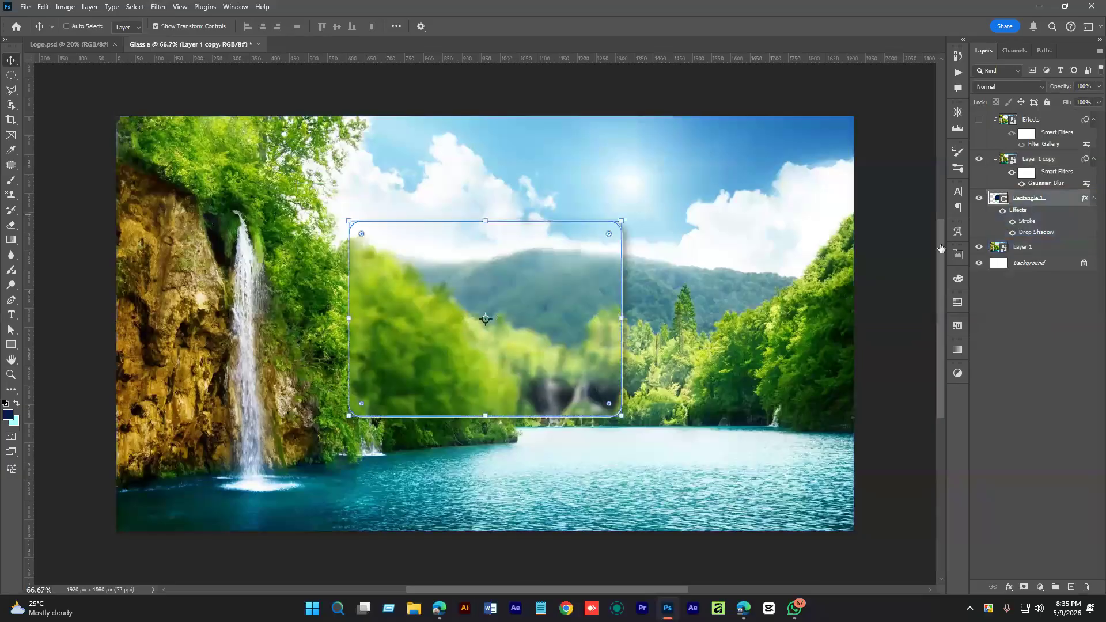
mouse_move(536, 333)
mouse_down()
mouse_move(465, 321)
mouse_move(387, 263)
mouse_move(518, 313)
mouse_move(658, 317)
mouse_move(541, 330)
mouse_move(523, 345)
mouse_up()
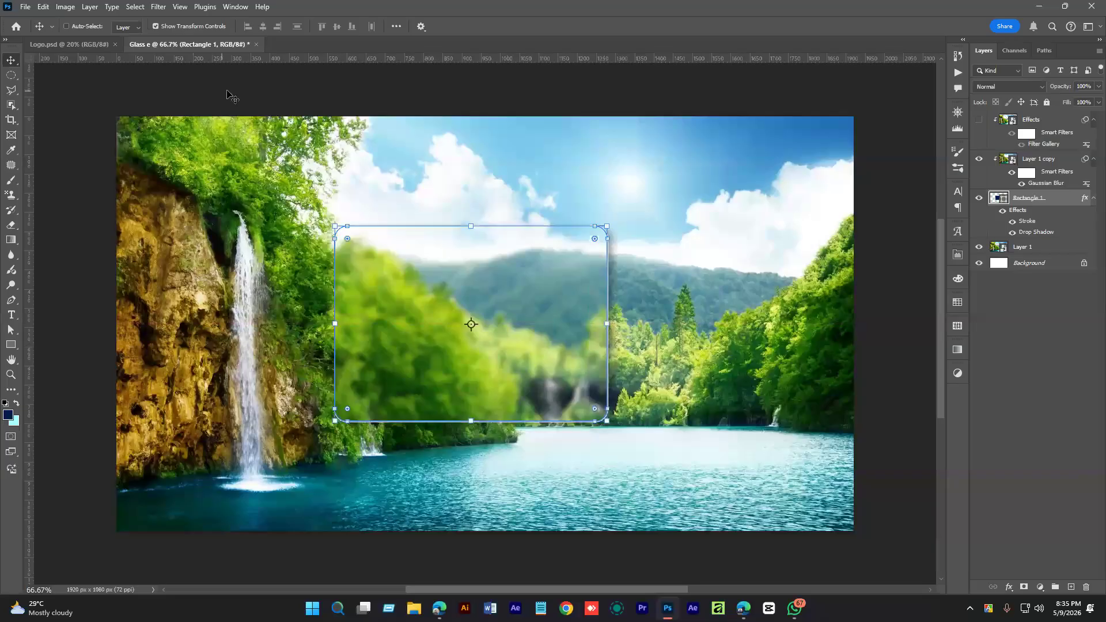
click(159, 7)
click(220, 105)
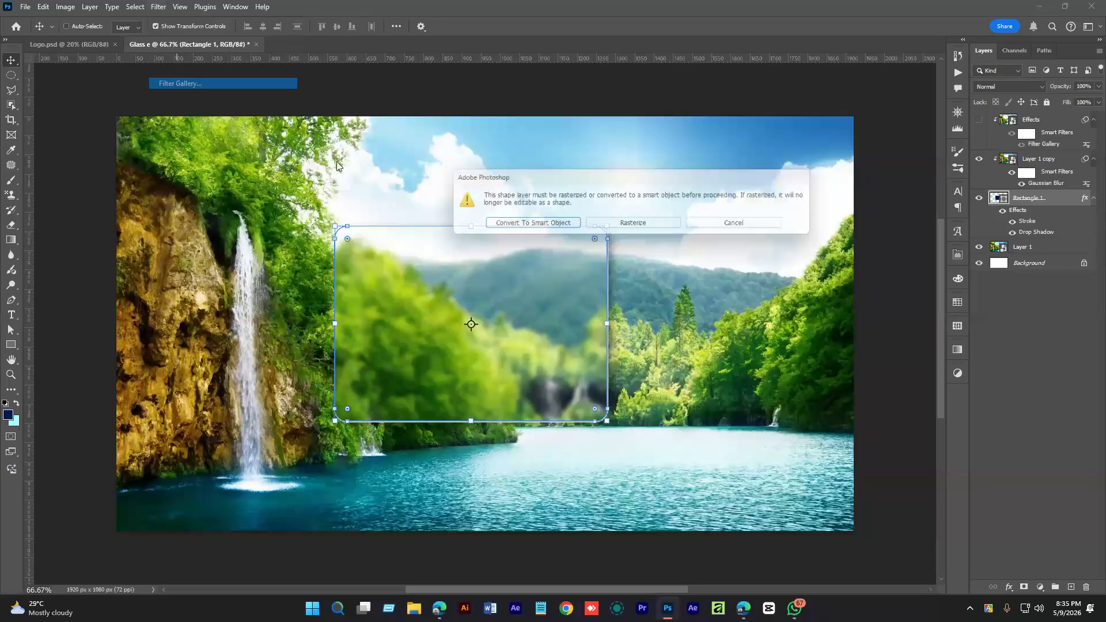
click(533, 226)
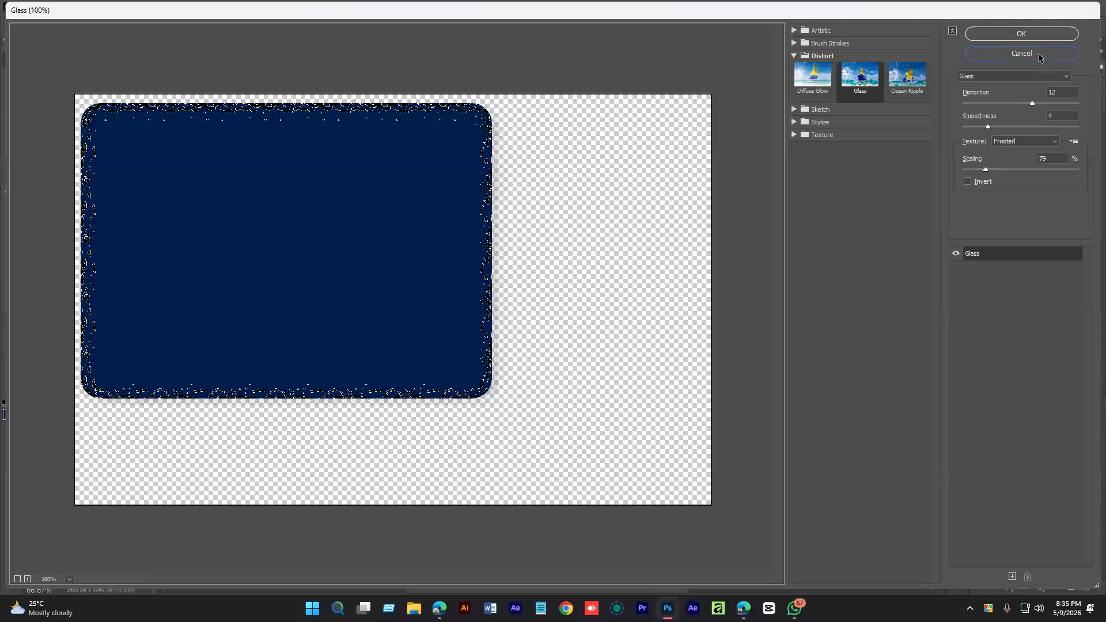
key(Return)
- Apply the Filter Gallery's Glass filter to Layer 1 copy with distortion 6, smoothness 4, Frosted texture and 79% scaling
click(1037, 159)
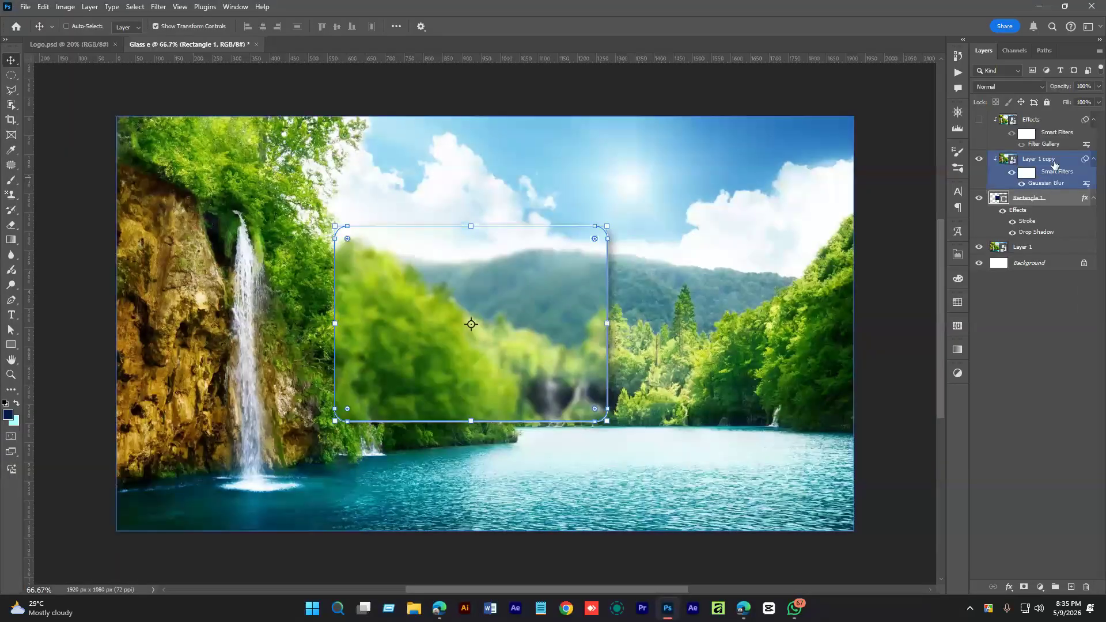
click(159, 7)
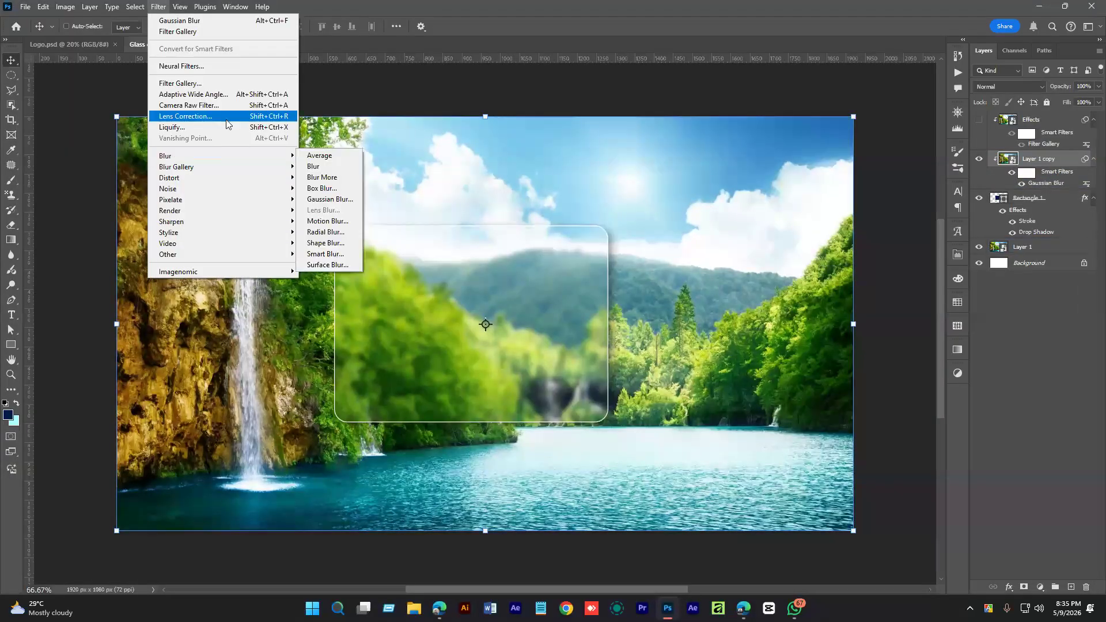
click(220, 85)
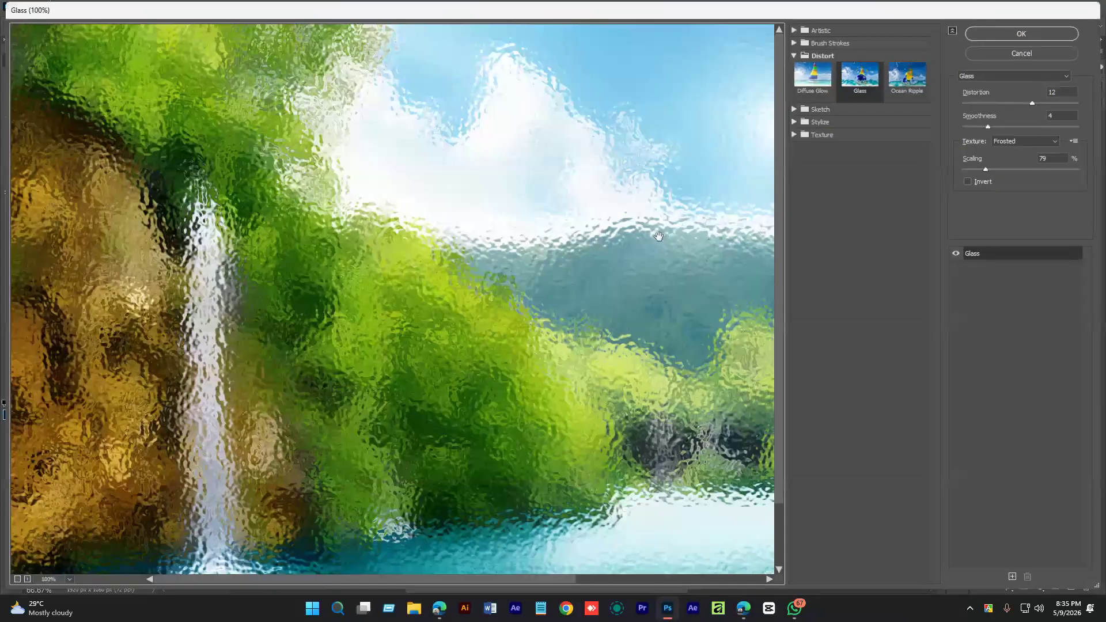
key(ctrl+minus)
drag(1032, 103, 997, 105)
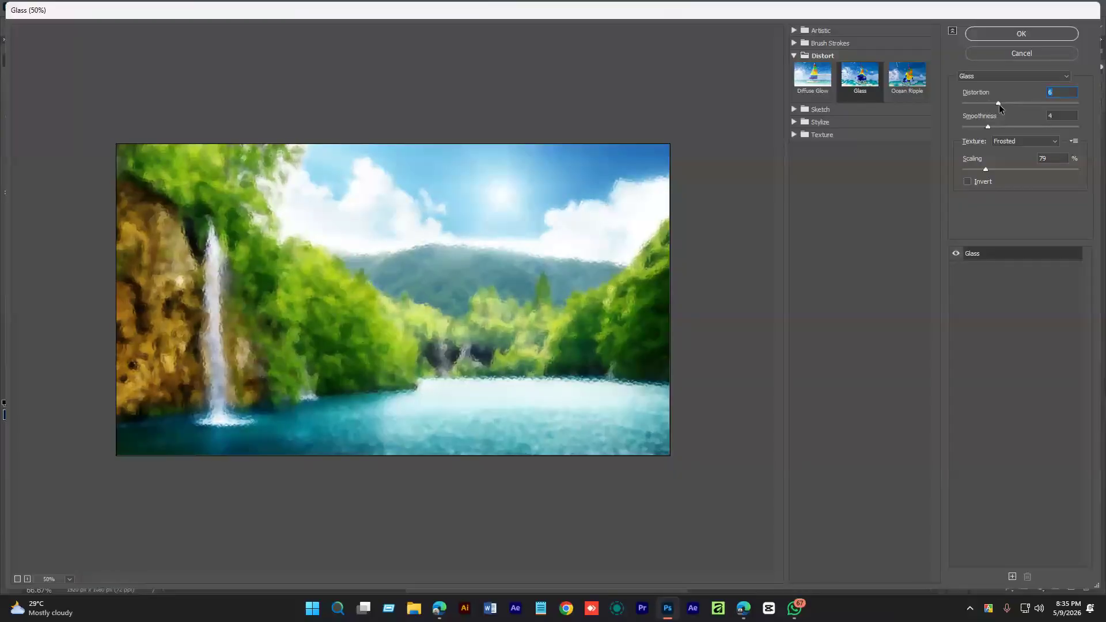
click(1024, 34)
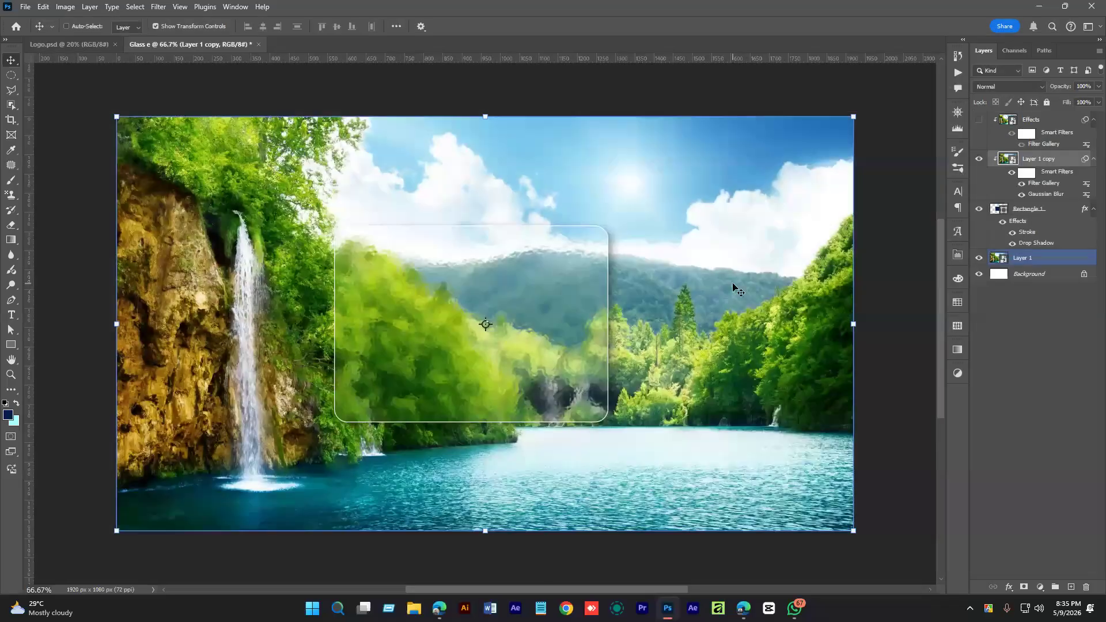
- Compare the panel with the Effects layer shown and hidden, and widen the rectangle to about 135% of its width
click(979, 119)
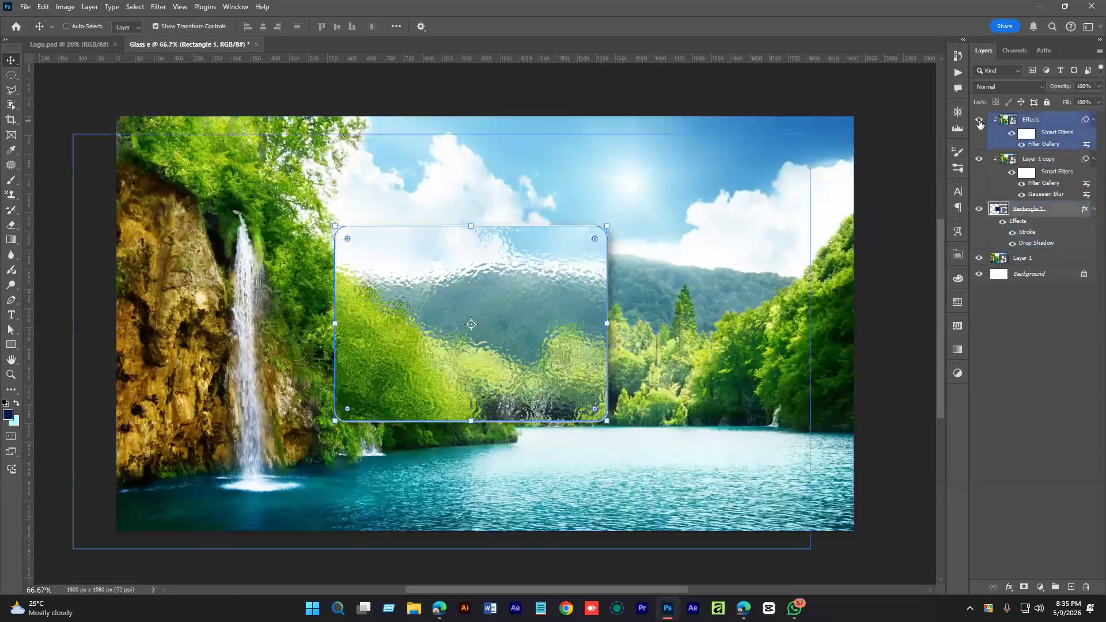
click(980, 121)
click(1039, 159)
drag(465, 362, 500, 376)
key(alt+bracketleft)
key(ctrl+t)
drag(618, 318, 666, 318)
drag(566, 353, 553, 377)
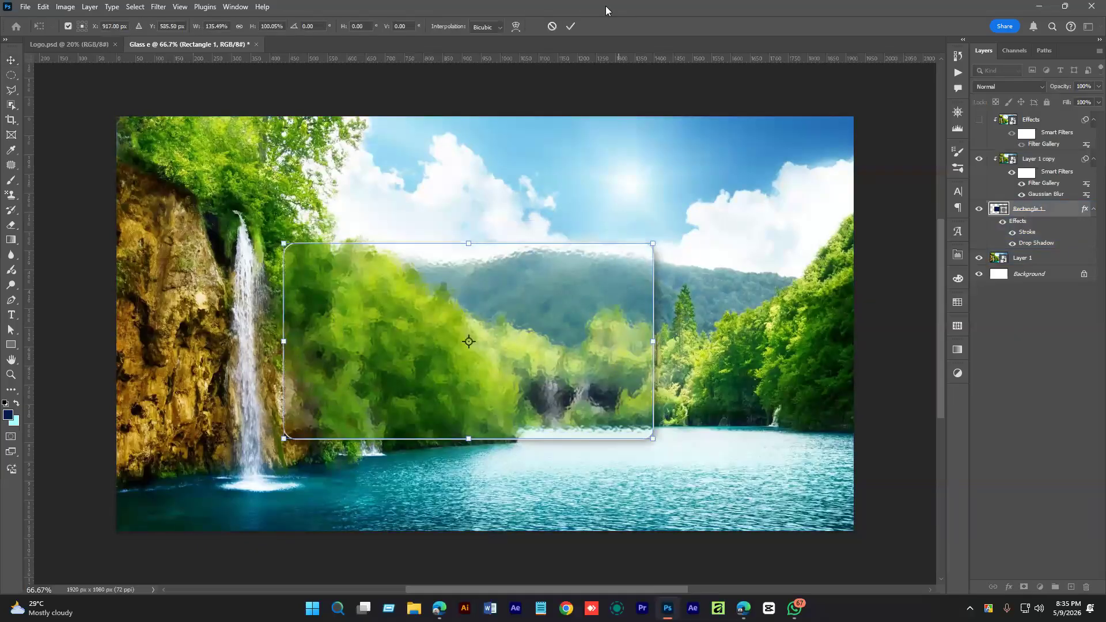
click(570, 26)
click(1033, 213)
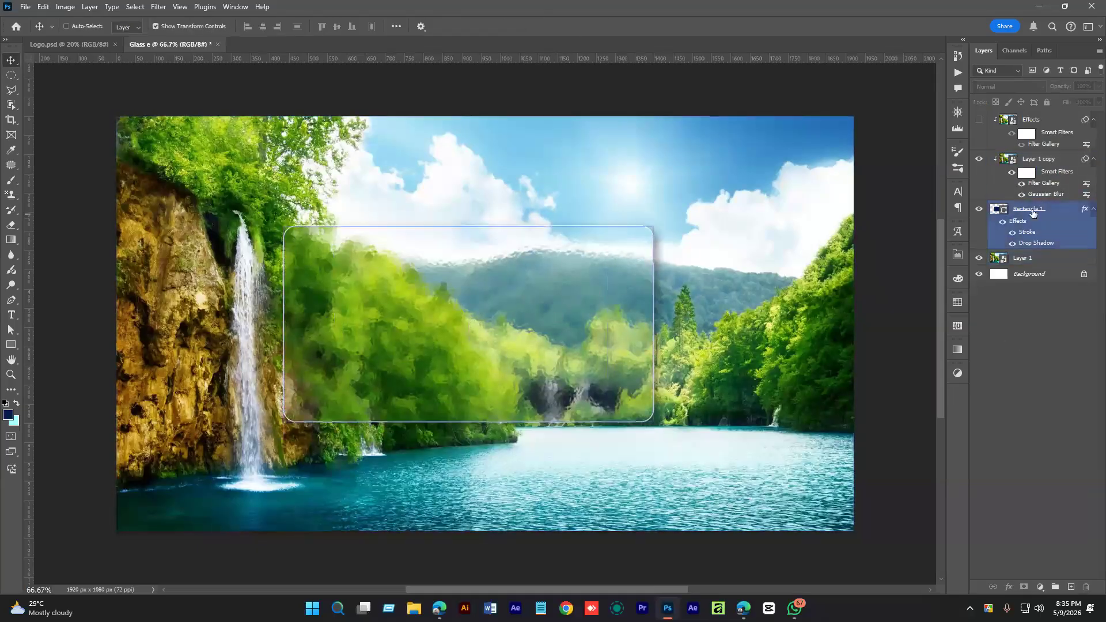
- Add the white text "Glass Morphism" inside the rectangle as a new layer above the Effects layer
click(1050, 124)
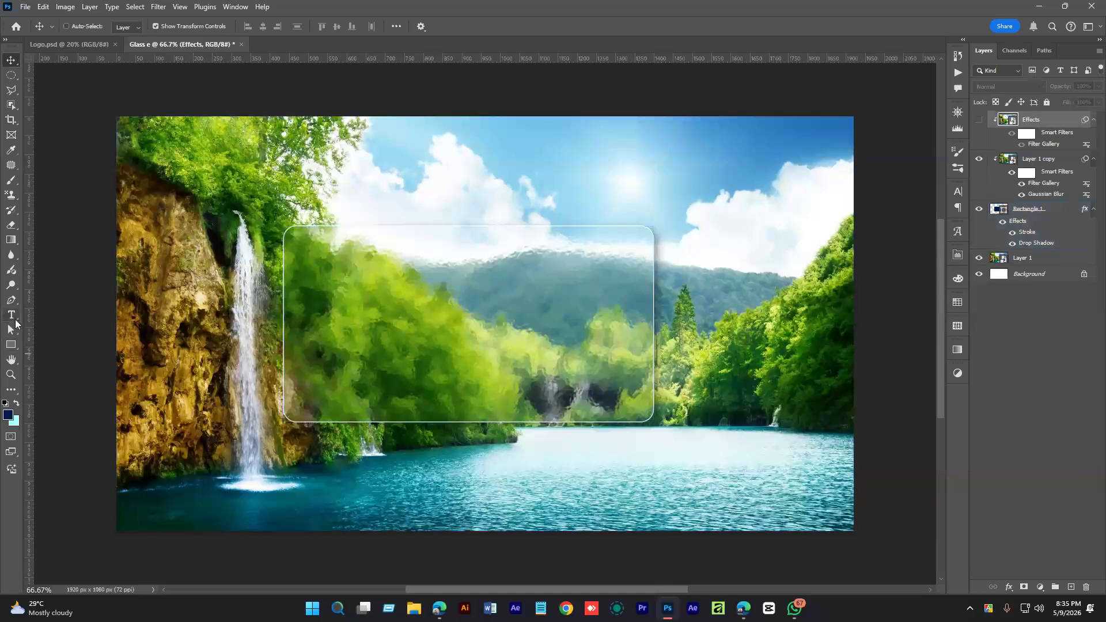
key(t)
click(401, 316)
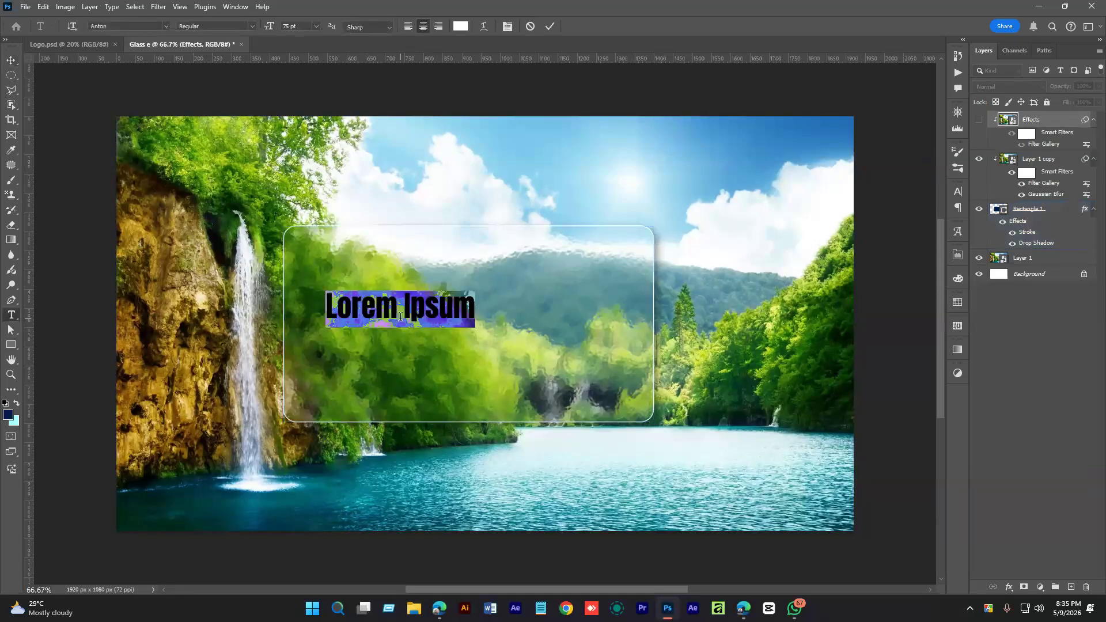
text(GLass)
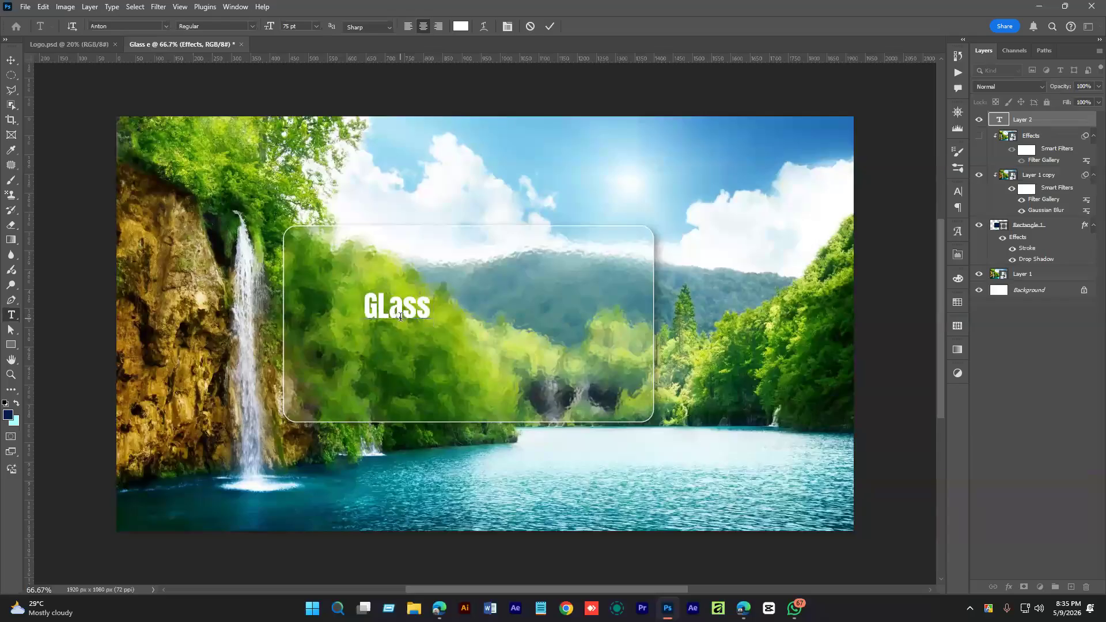
text( Morphi)
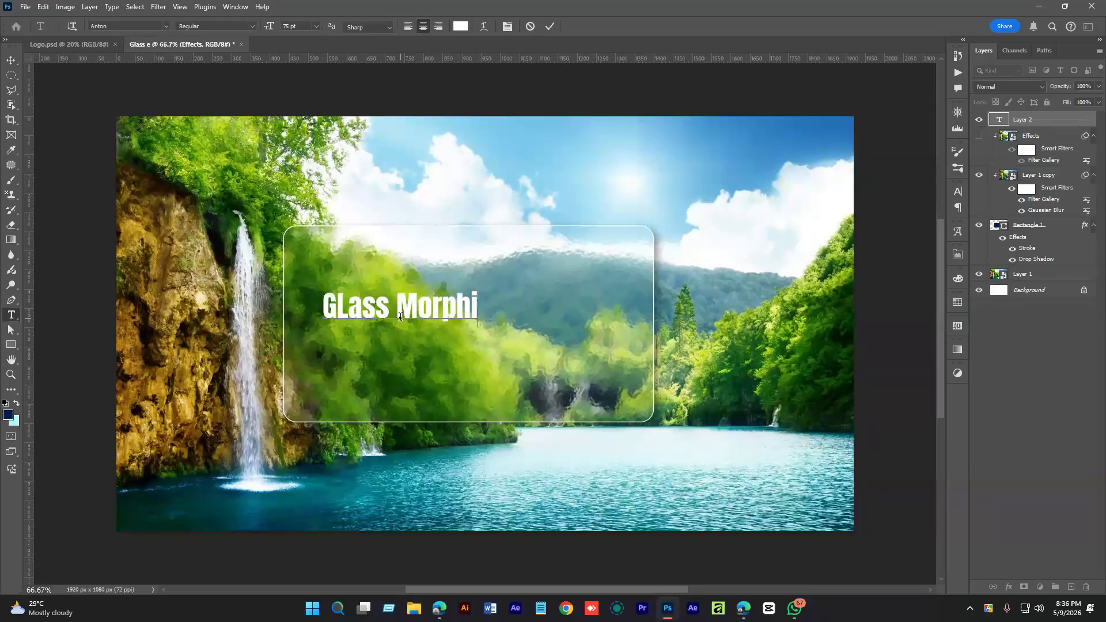
text(sm)
drag(331, 307, 321, 307)
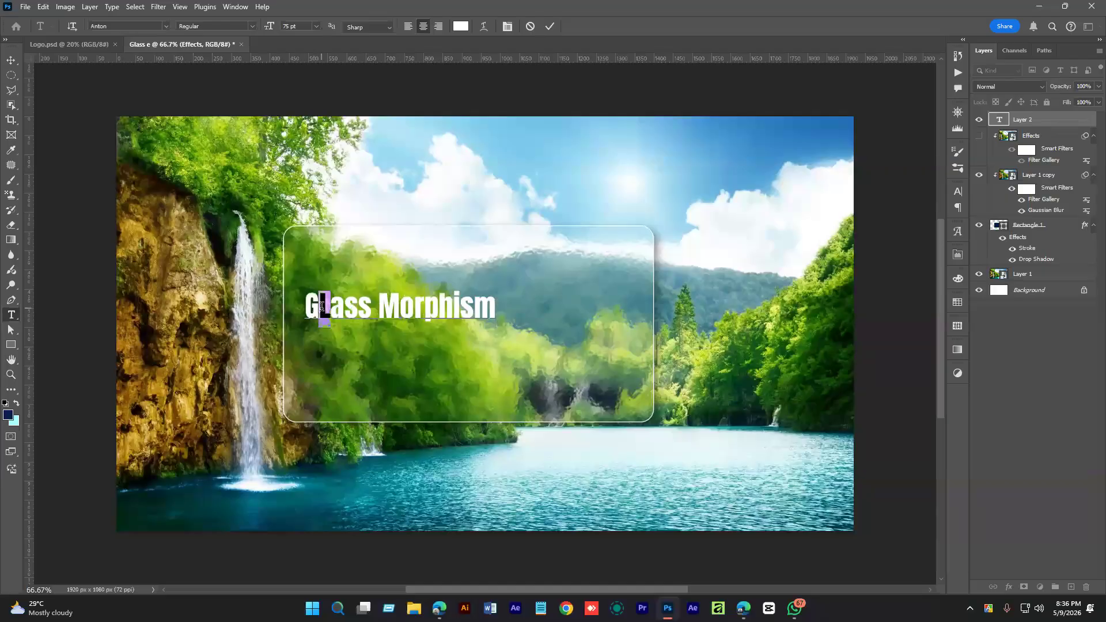
text(l)
- Enlarge the "Glass Morphism" text and center it within the rectangle
key(ctrl+t)
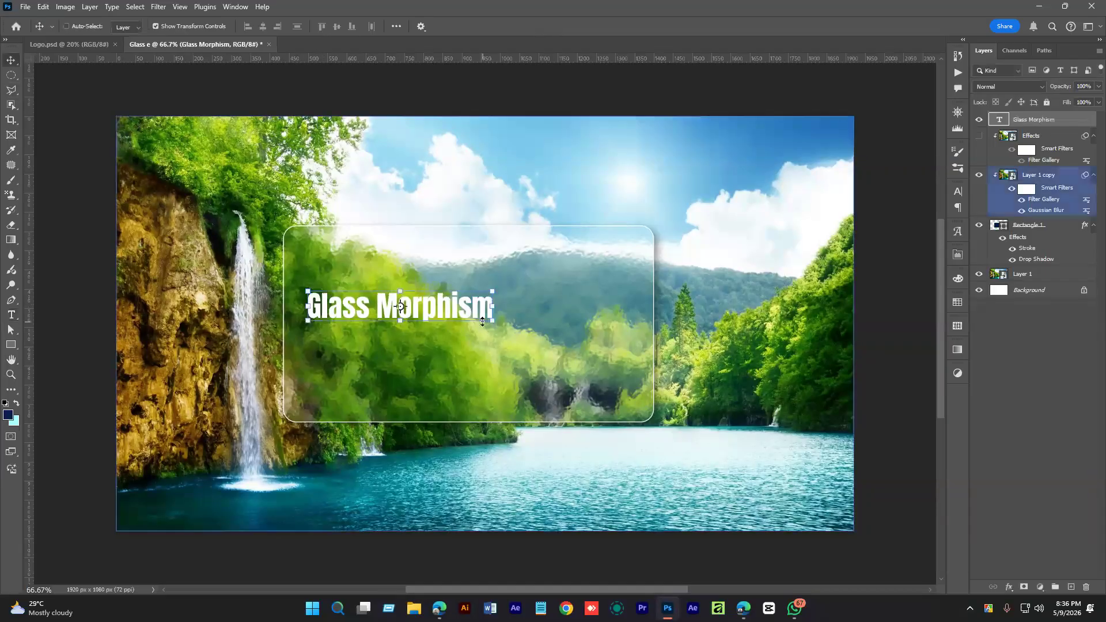
drag(495, 328, 582, 345)
key(Return)
- Copy the rectangle's layer style and paste it onto the "Glass Morphism" text layer
click(1037, 230)
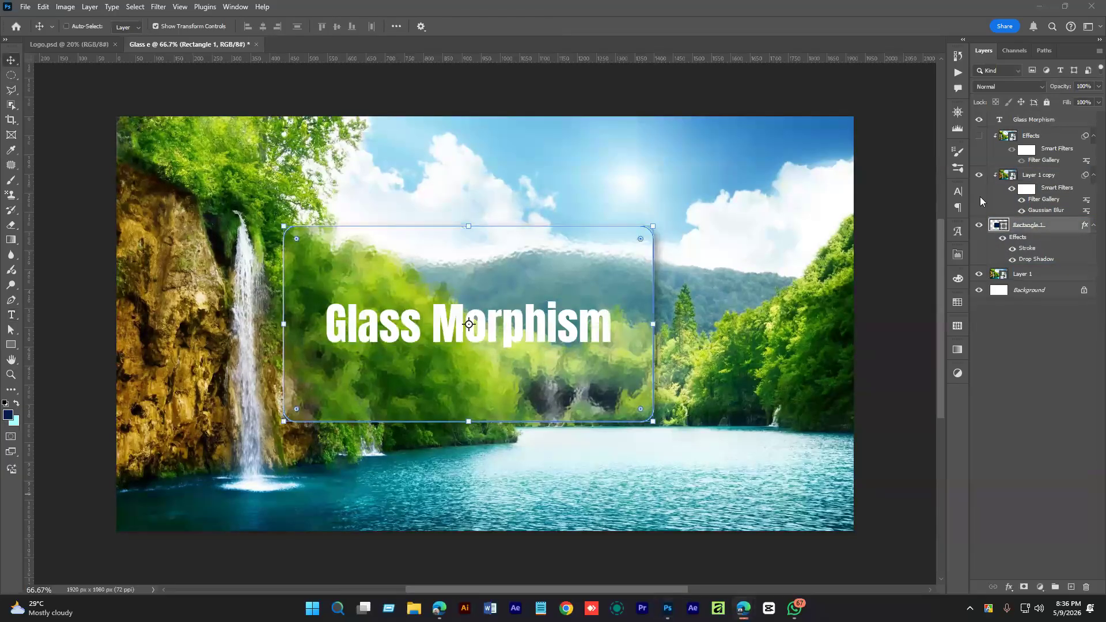
right_click(1055, 232)
click(968, 464)
ctrl+click(528, 346)
right_click(530, 334)
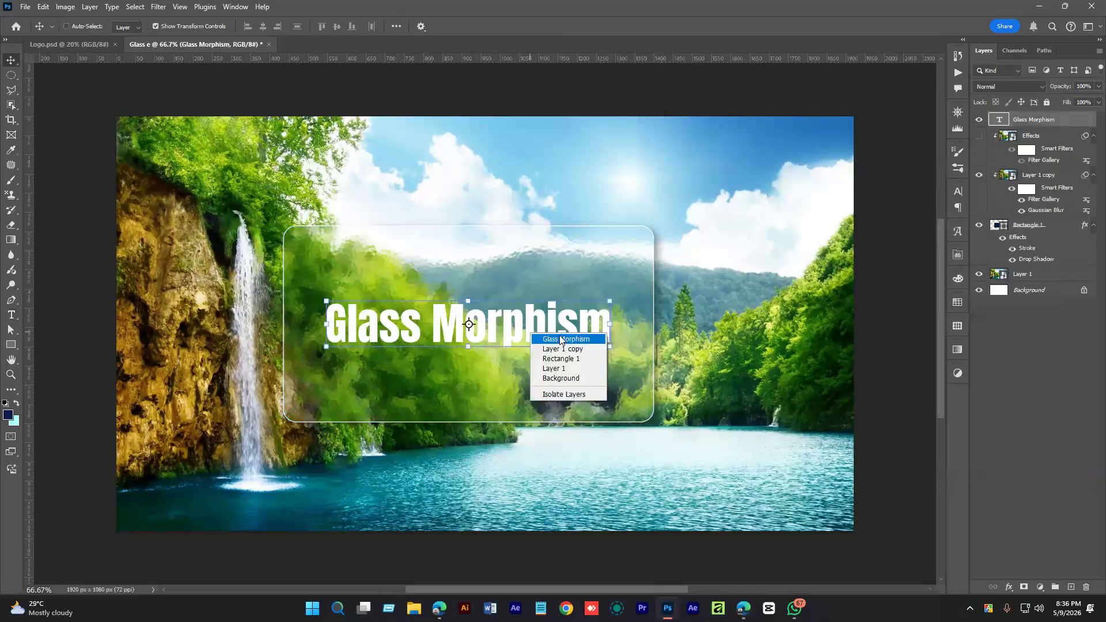
right_click(1074, 118)
click(997, 455)
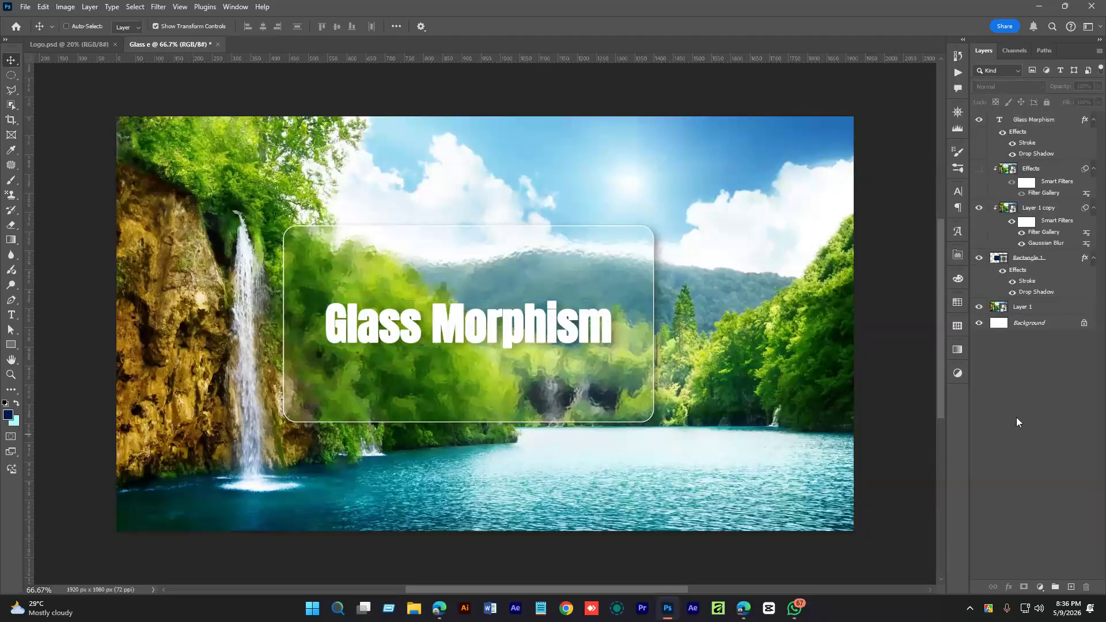
- Add an Inner Shadow to the "Glass Morphism" text layer, using a dark green sampled from the foliage
ctrl+alt+click(592, 320)
ctrl+click(592, 320)
click(1021, 129)
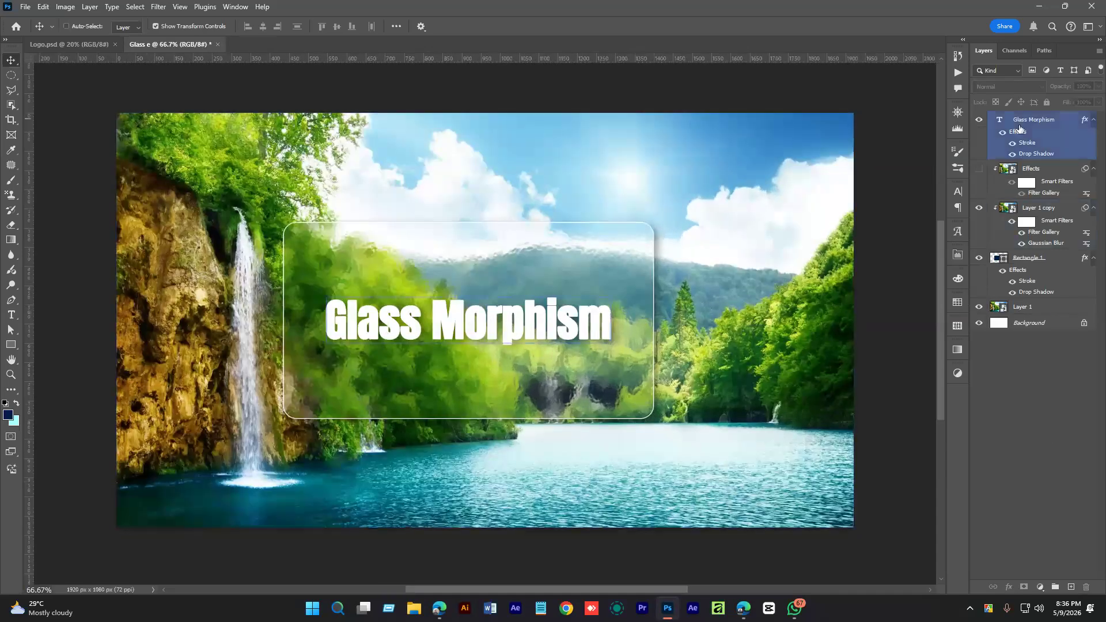
right_click(1020, 122)
key(Escape)
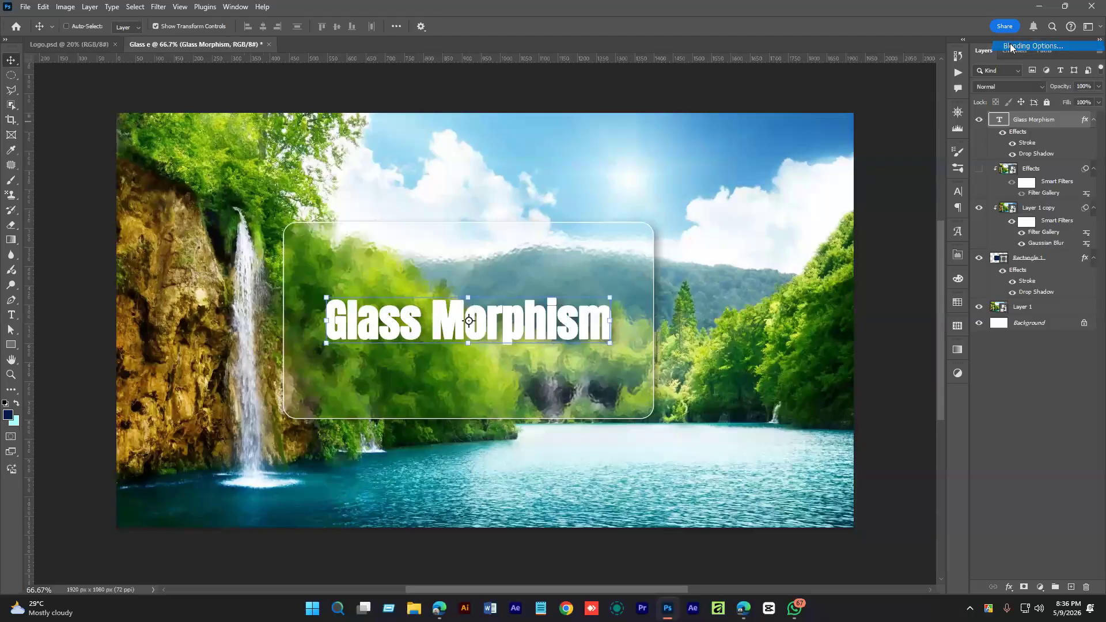
drag(699, 26, 725, 29)
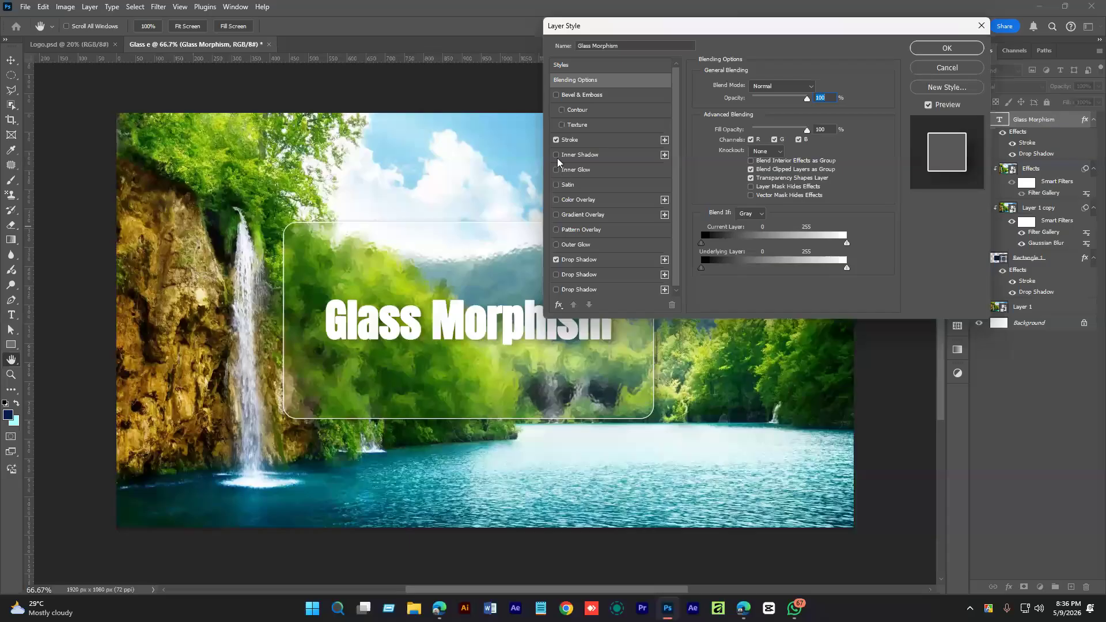
click(588, 156)
click(823, 94)
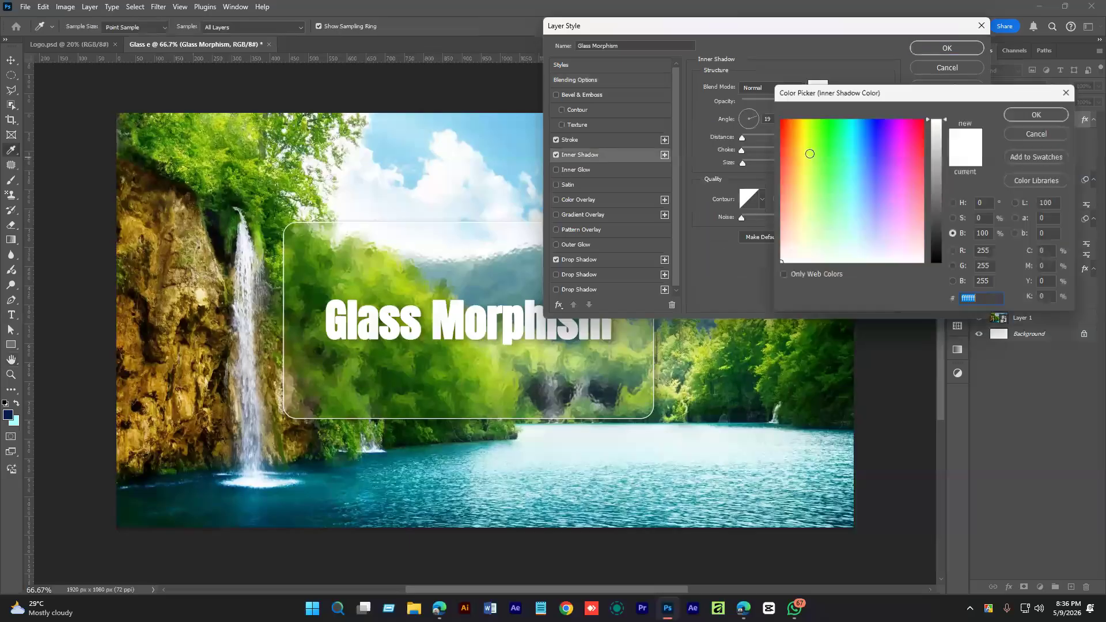
click(479, 357)
click(505, 364)
click(1024, 109)
drag(848, 29, 862, 29)
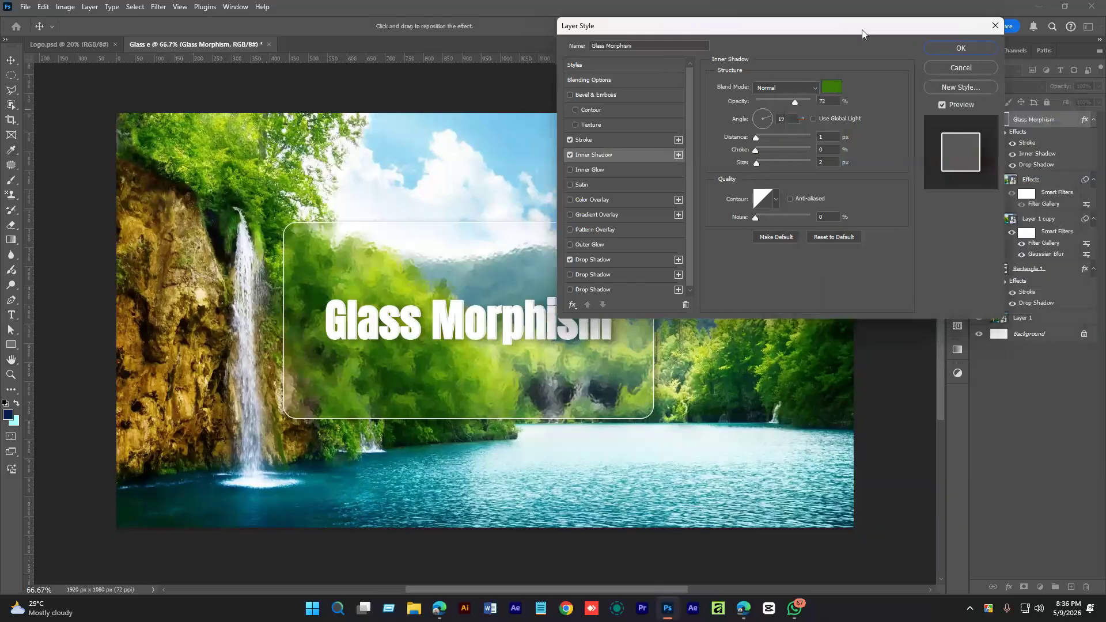
drag(780, 26, 797, 29)
- Set the text's Inner Shadow to 100% opacity, 3 px distance and 0 px size
drag(818, 105, 824, 105)
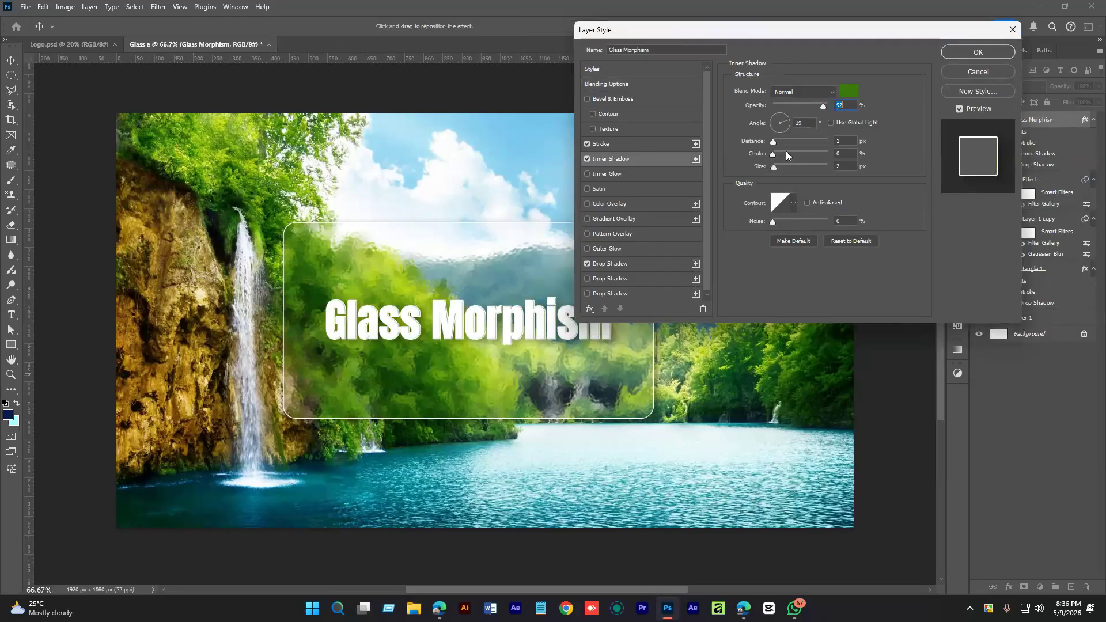
drag(773, 167, 776, 143)
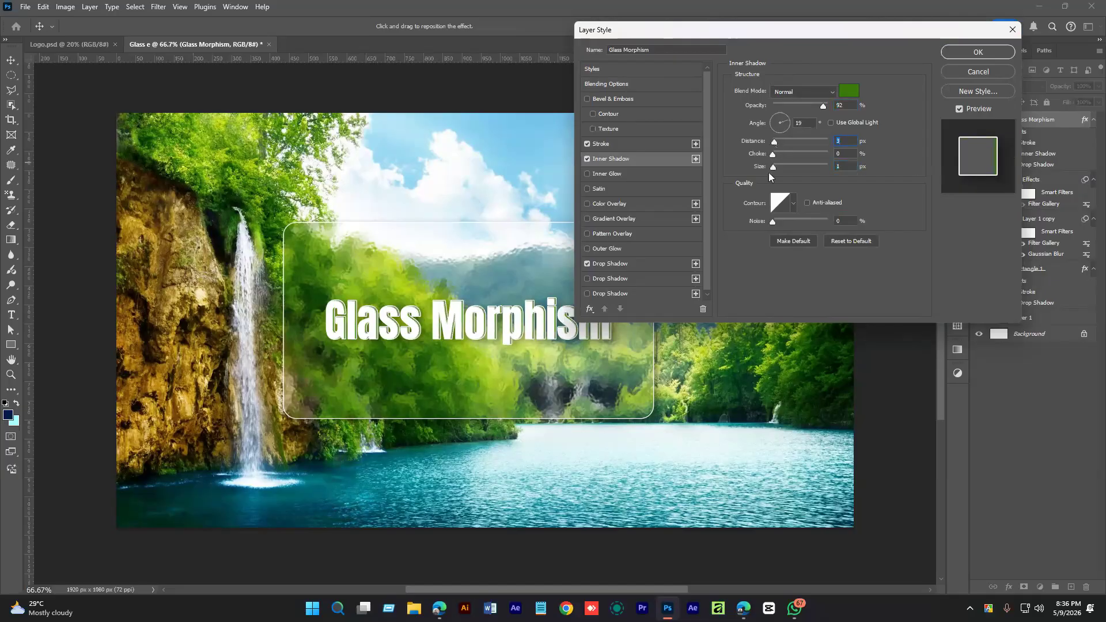
scroll(418, 327, up, 4)
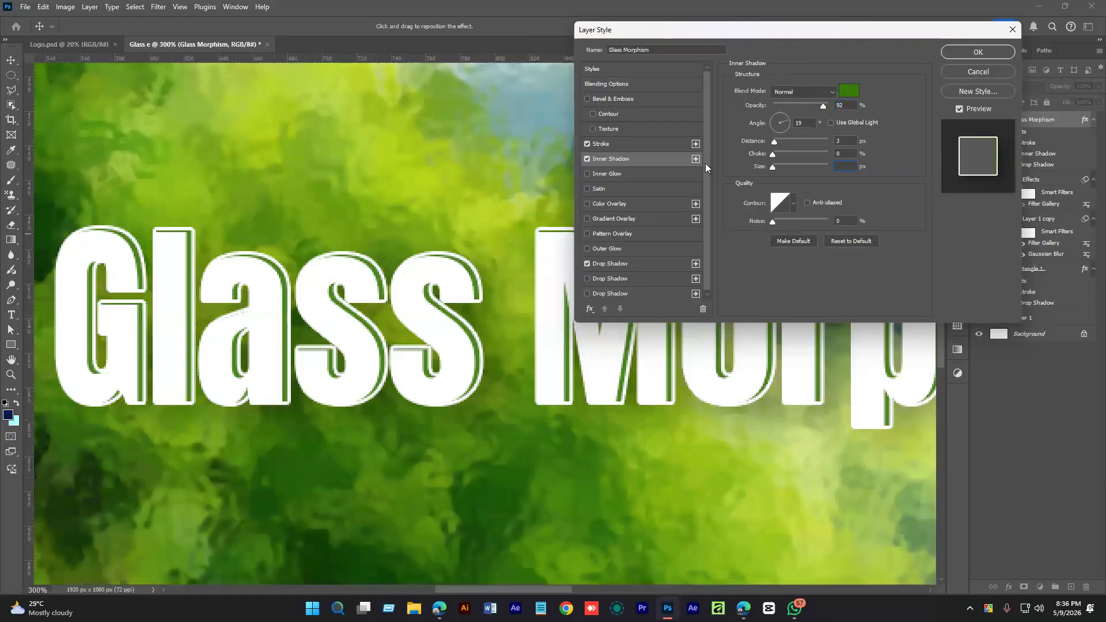
click(824, 107)
drag(825, 106, 831, 106)
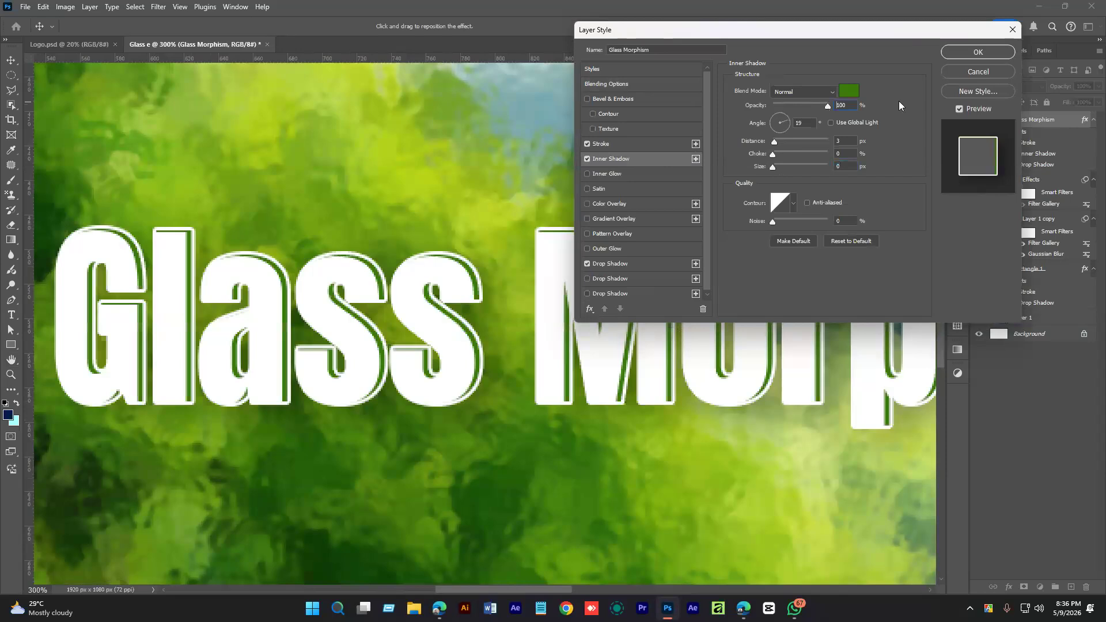
- Darken the green color of the text's Inner Shadow slightly
click(849, 91)
mouse_move(942, 194)
mouse_down()
mouse_move(937, 210)
mouse_move(939, 193)
mouse_up()
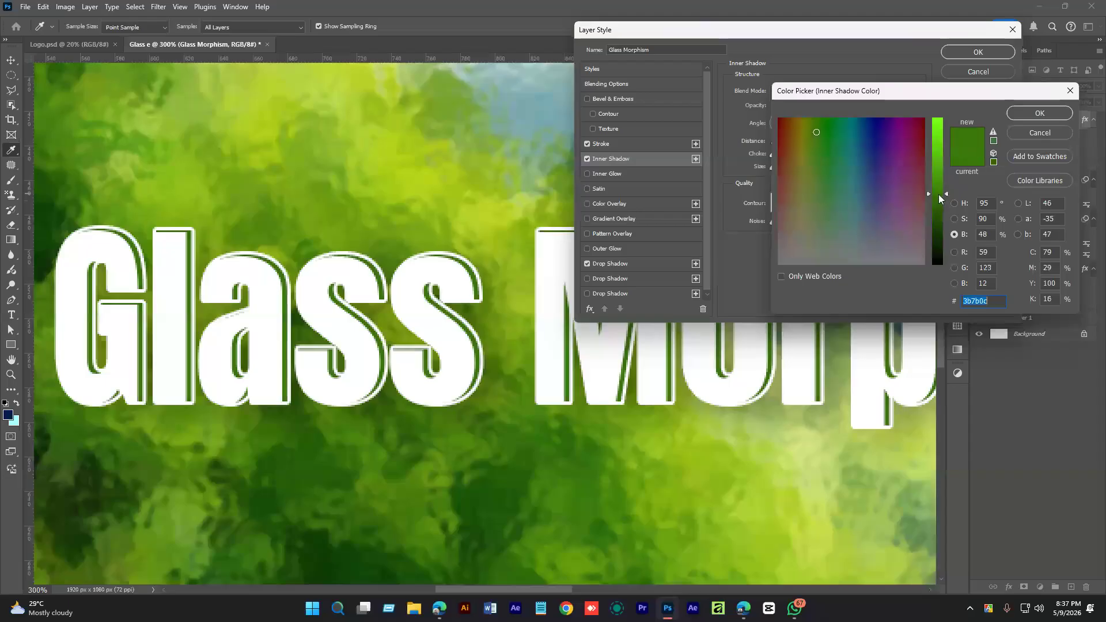
click(1040, 114)
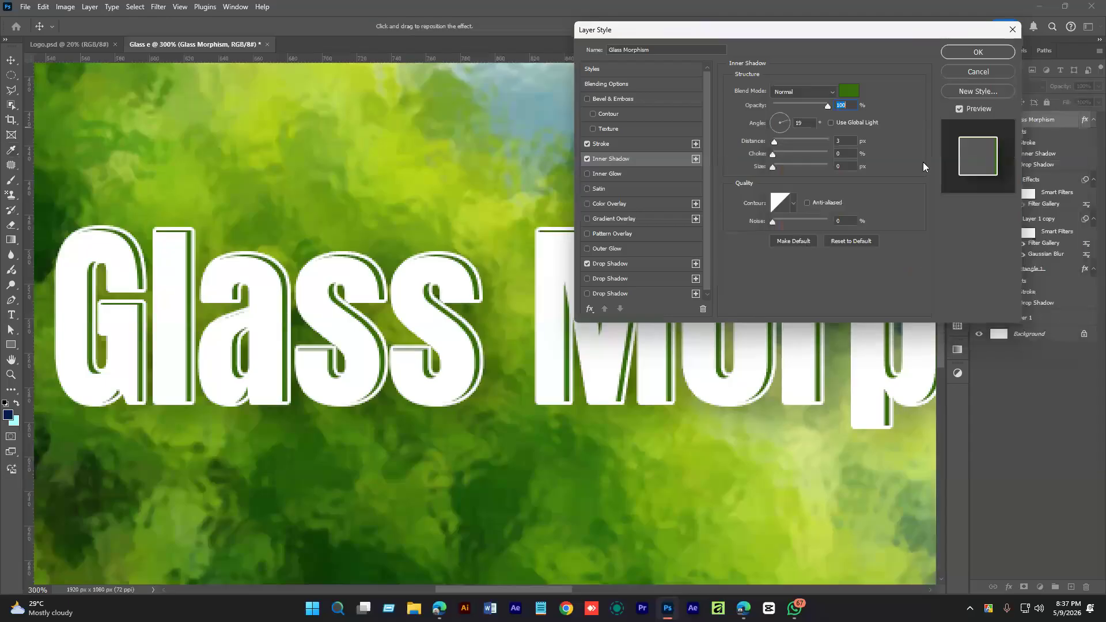
- Apply the edited layer style to the "Glass Morphism" text
key(Return)
drag(734, 272, 634, 271)
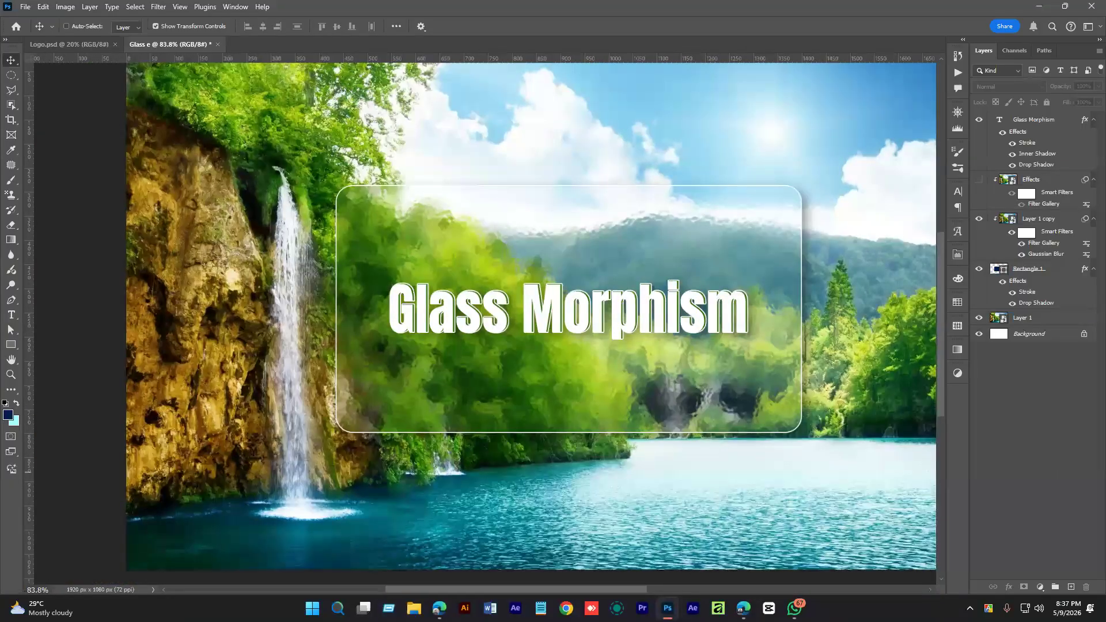
click(796, 608)
click(11, 195)
click(90, 209)
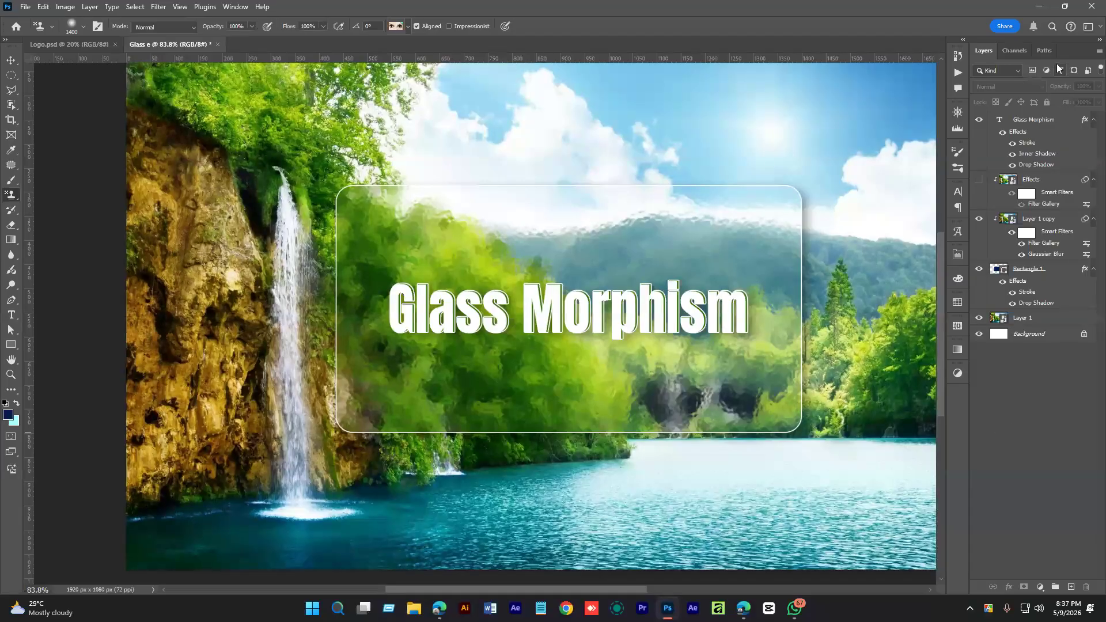
click(1014, 50)
click(1042, 52)
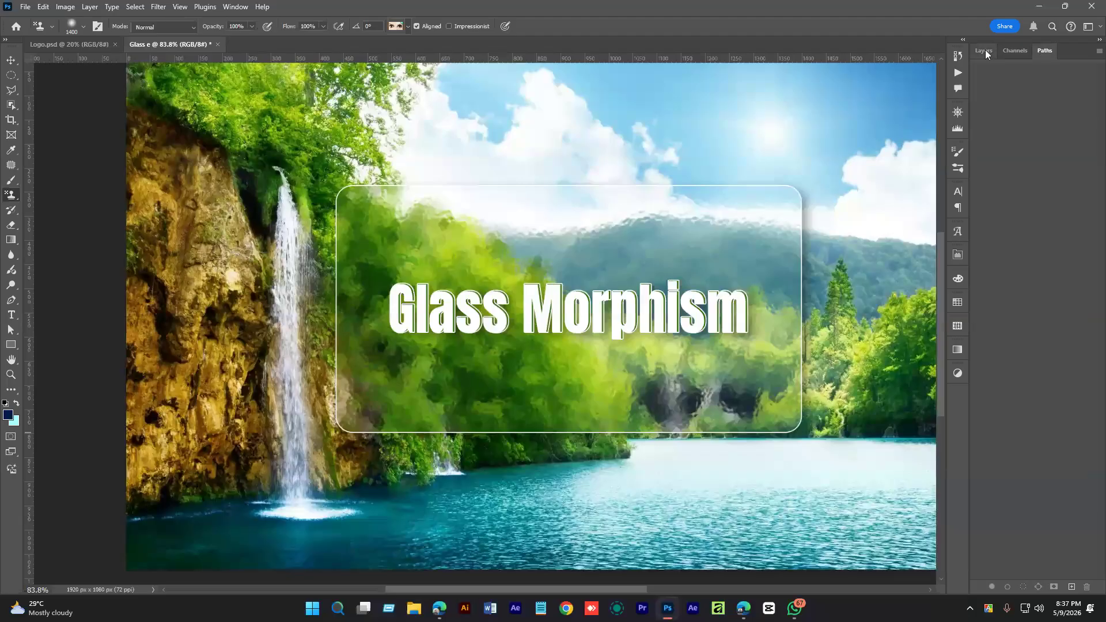
click(985, 50)
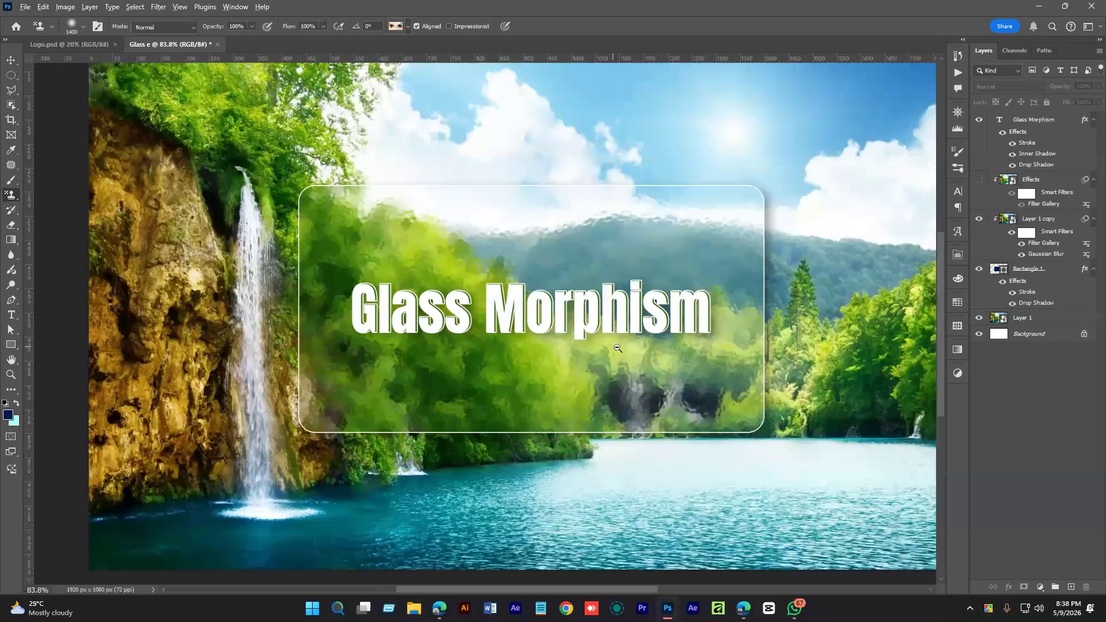
scroll(602, 363, down, 5)
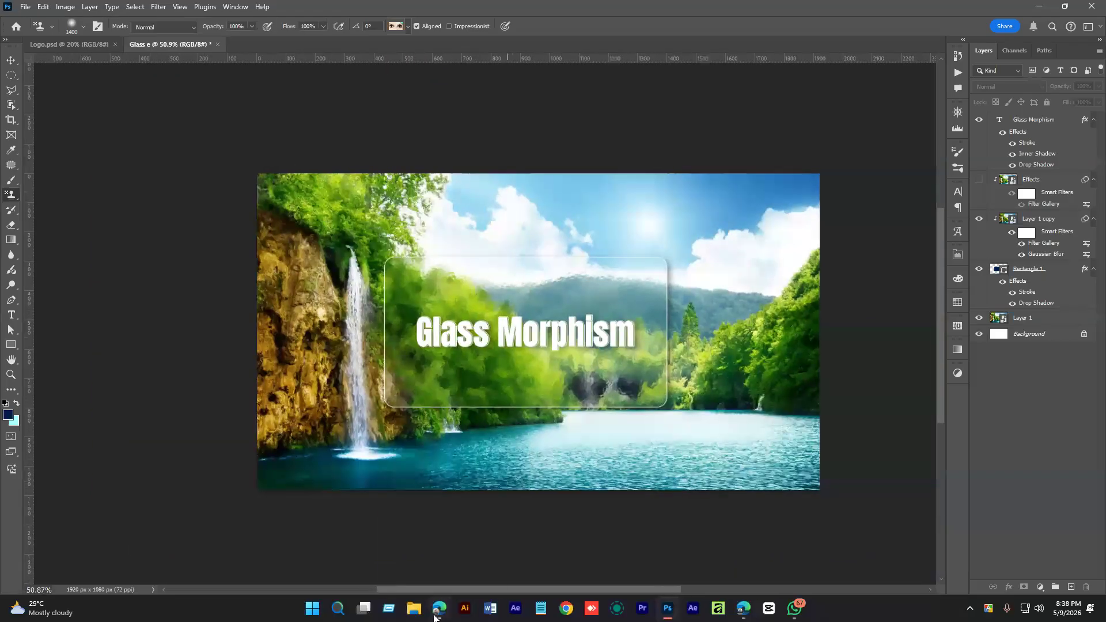
- Find the portrait photo of the smiling man in the Downloads folder and open it as a separate Photoshop document
key(super+e)
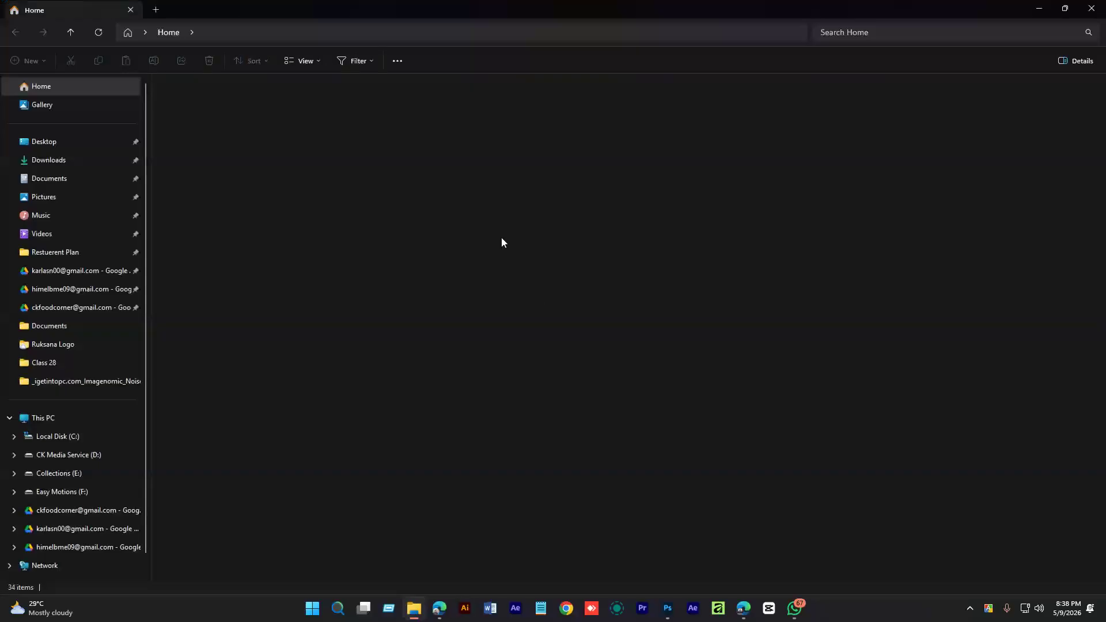
click(49, 160)
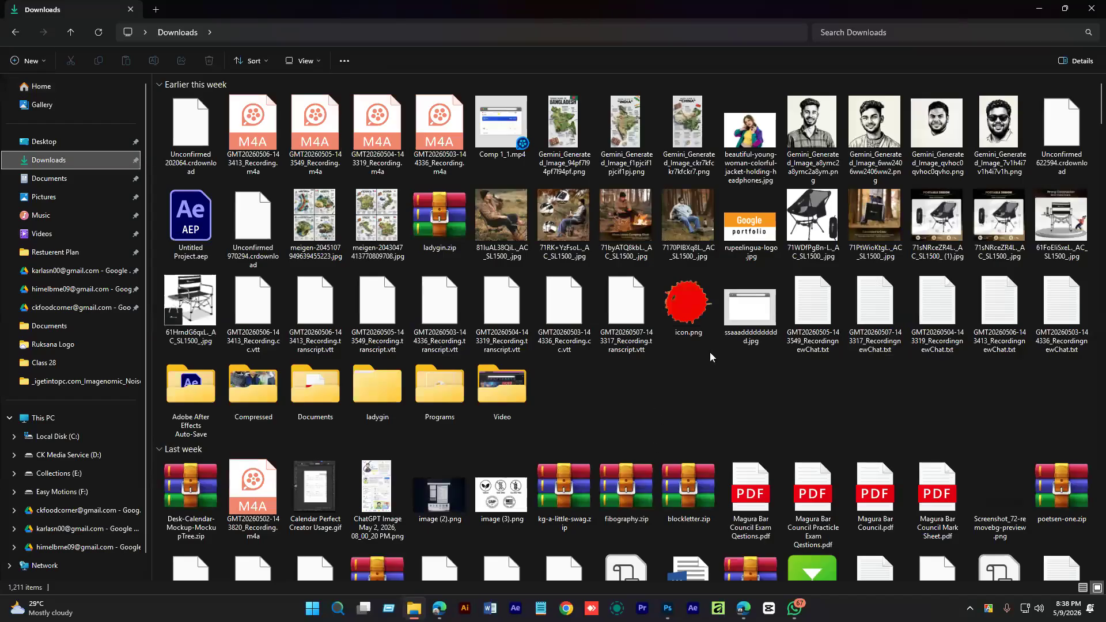
double_click(680, 242)
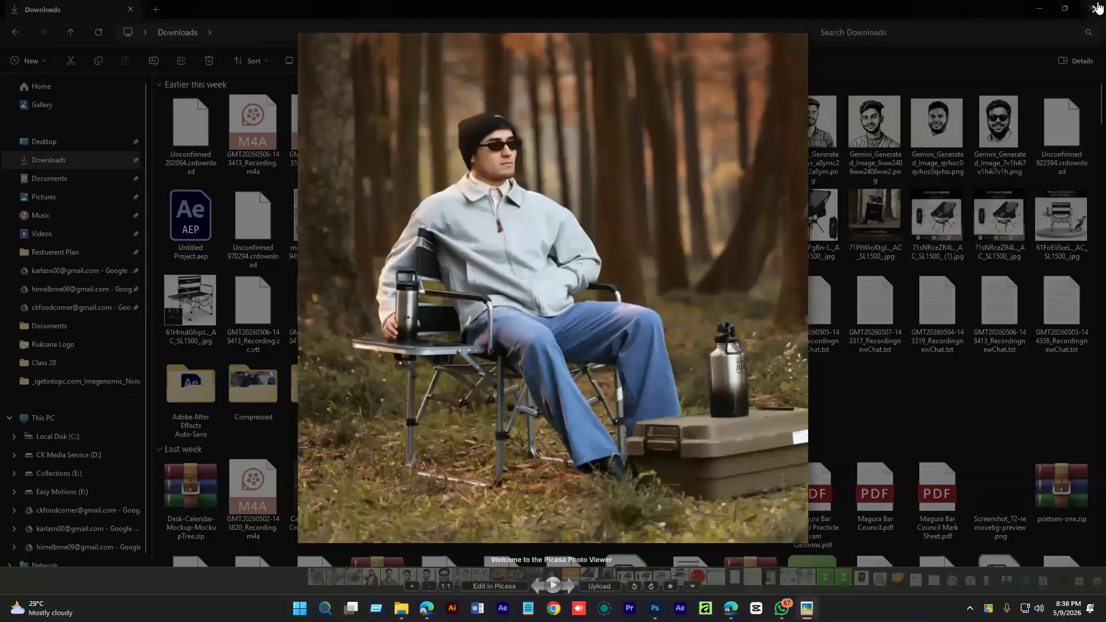
click(1098, 8)
scroll(620, 339, down, 10)
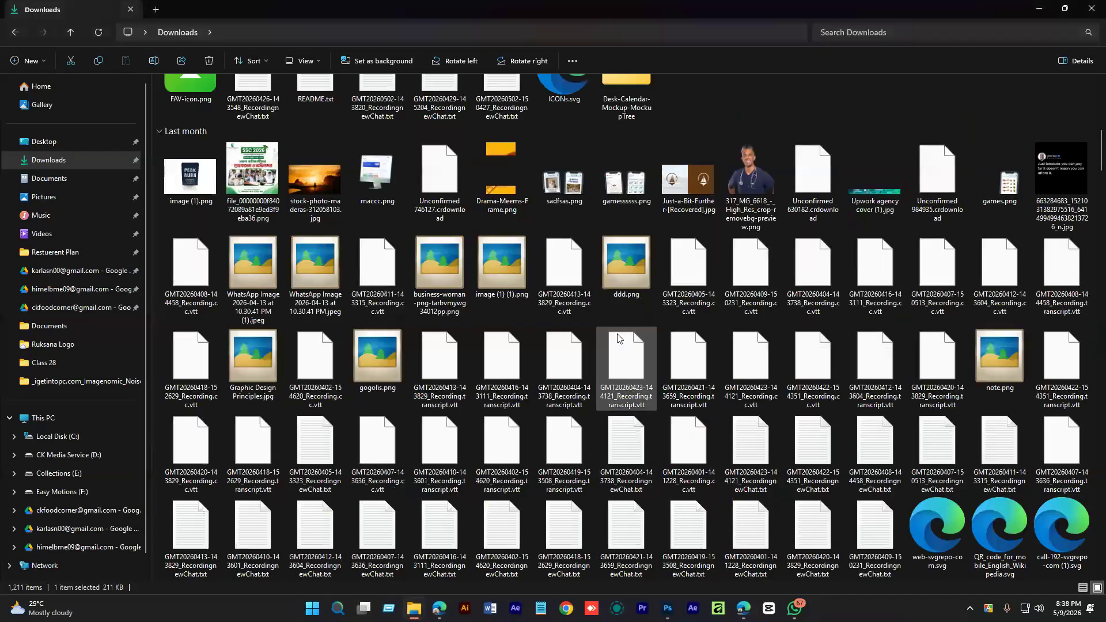
scroll(618, 339, down, 3)
drag(500, 511, 597, 20)
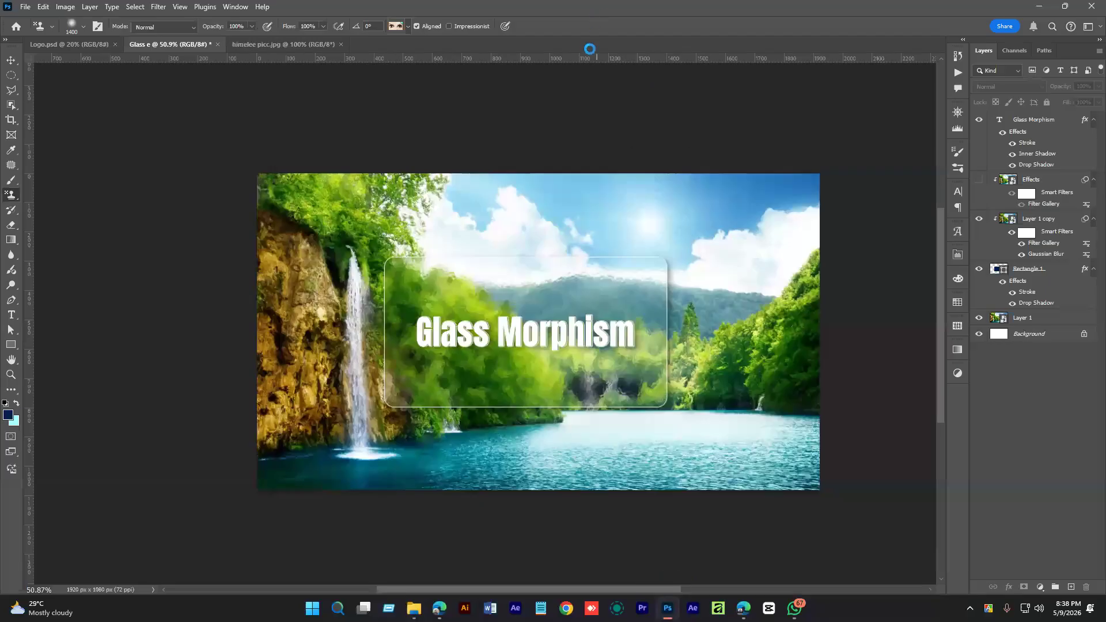
- Reduce the Clone Stamp brush size to 175
key(bracketleft)
key(bracketleft)
key(bracketleft)
key(bracketleft)
key(bracketleft)
key(bracketleft)
key(bracketleft)
key(bracketleft)
key(bracketleft)
key(bracketleft)
key(bracketleft)
key(bracketleft)
key(bracketleft)
key(bracketleft)
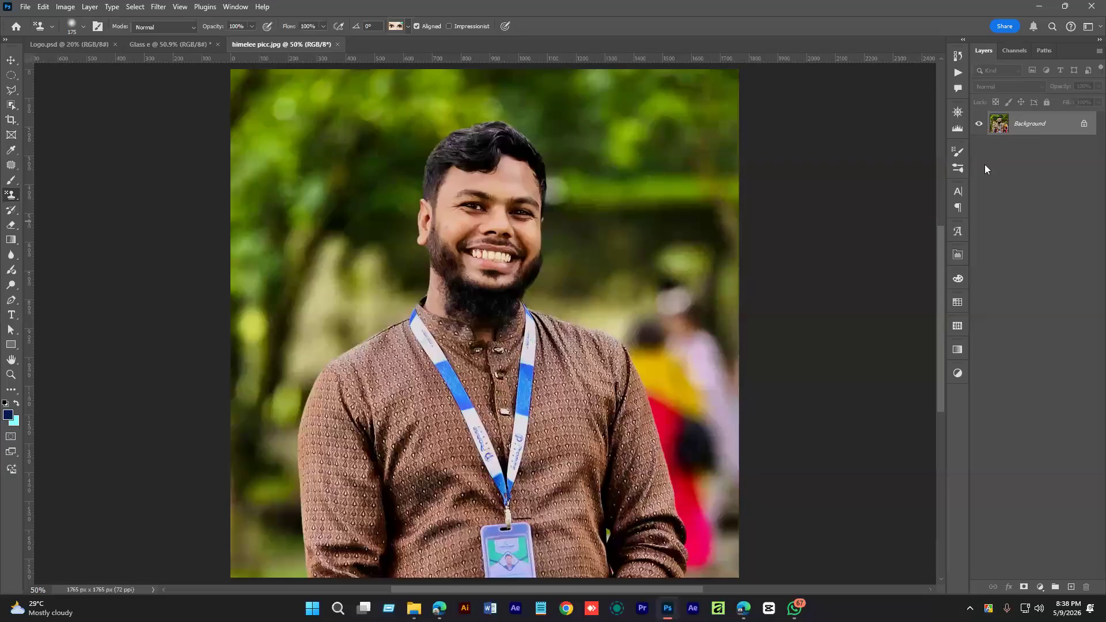
- Duplicate the portrait's Background layer and hide the original
drag(1052, 135, 1072, 587)
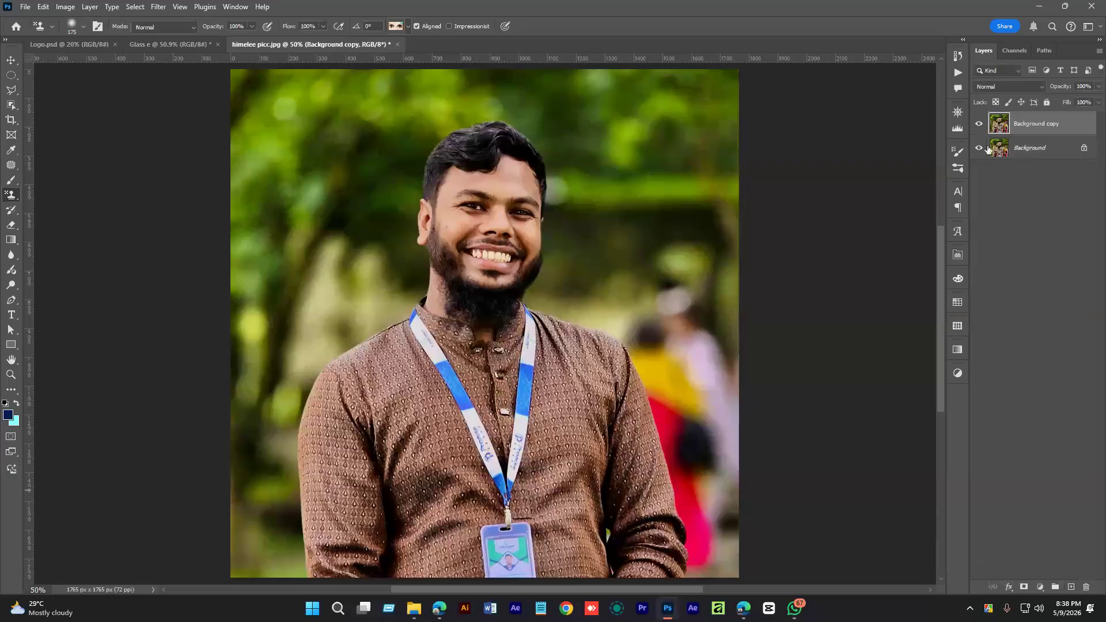
click(1042, 150)
click(980, 148)
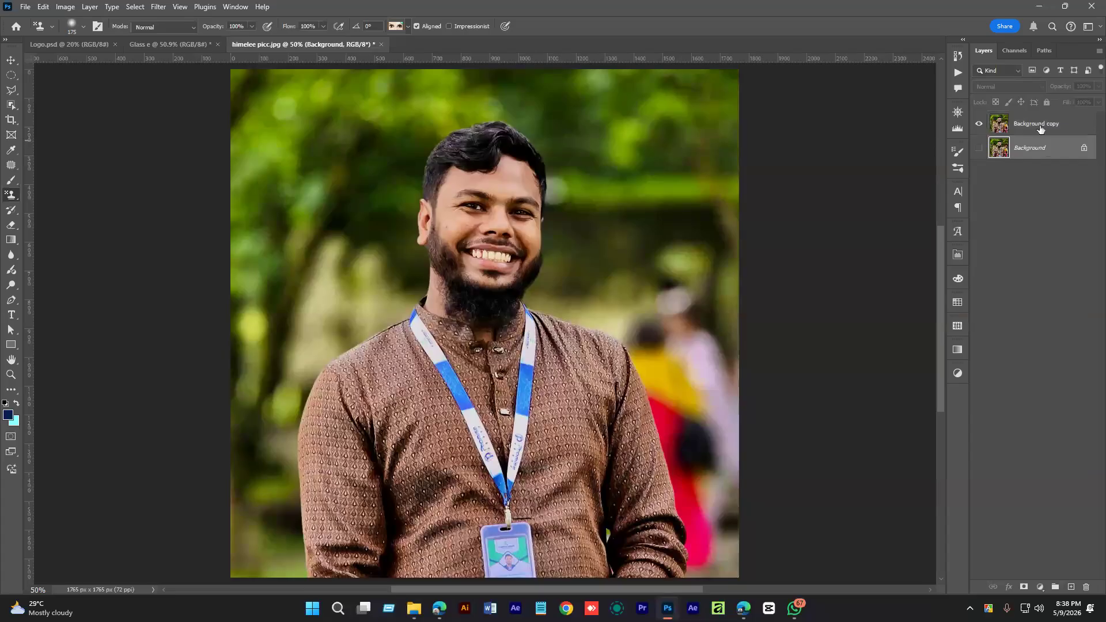
- Rename the duplicated portrait layer as "path"
double_click(1036, 123)
text(o)
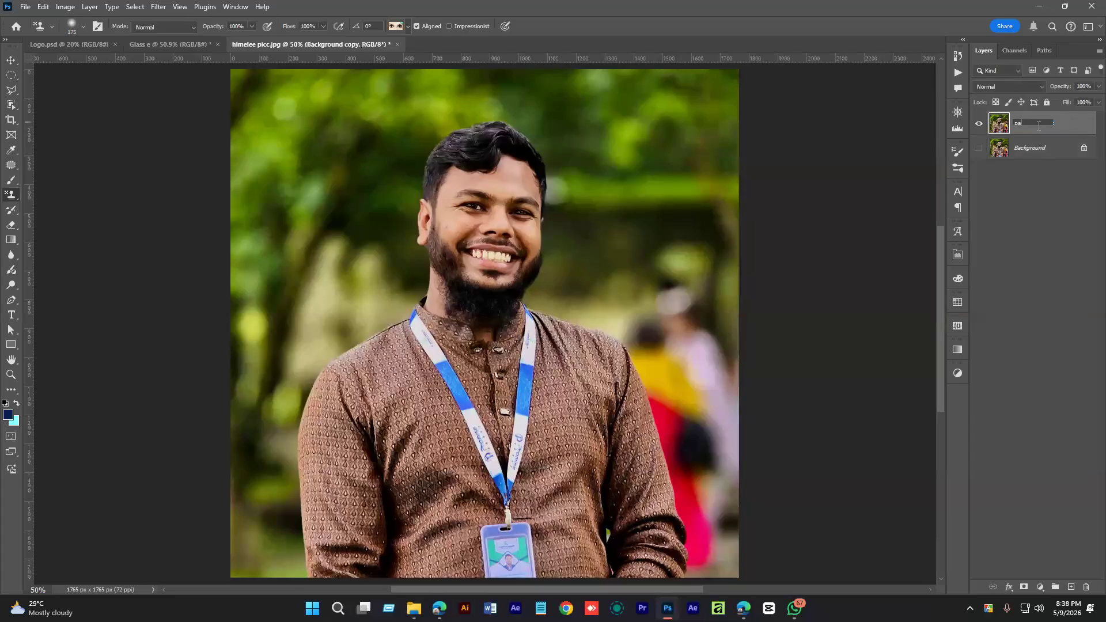
key(Return)
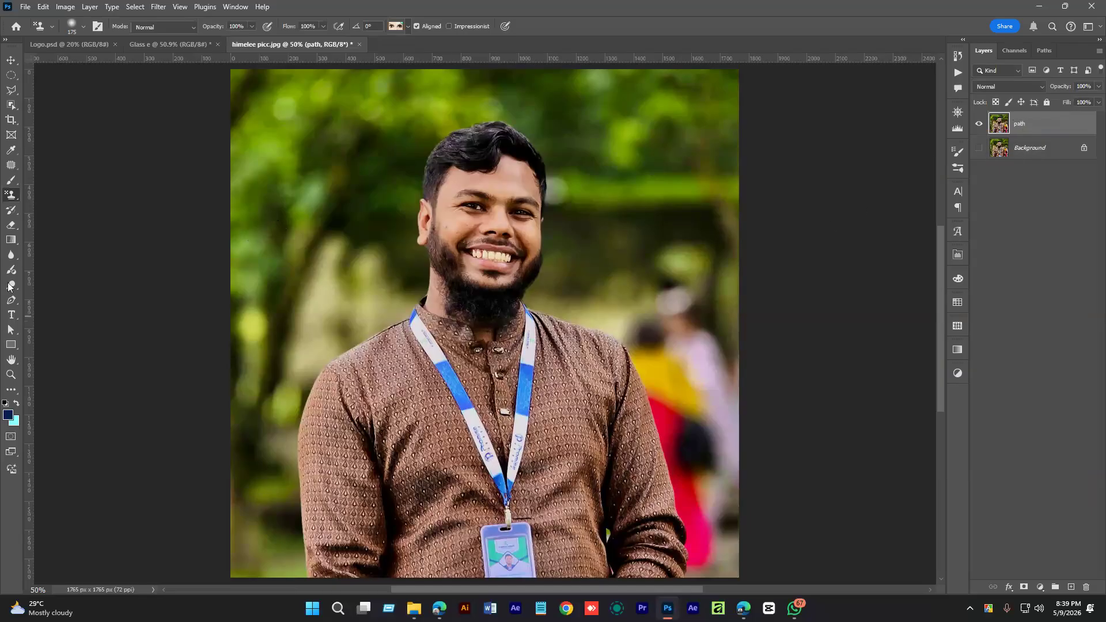
- Activate the Pen Tool in Shape mode
click(21, 301)
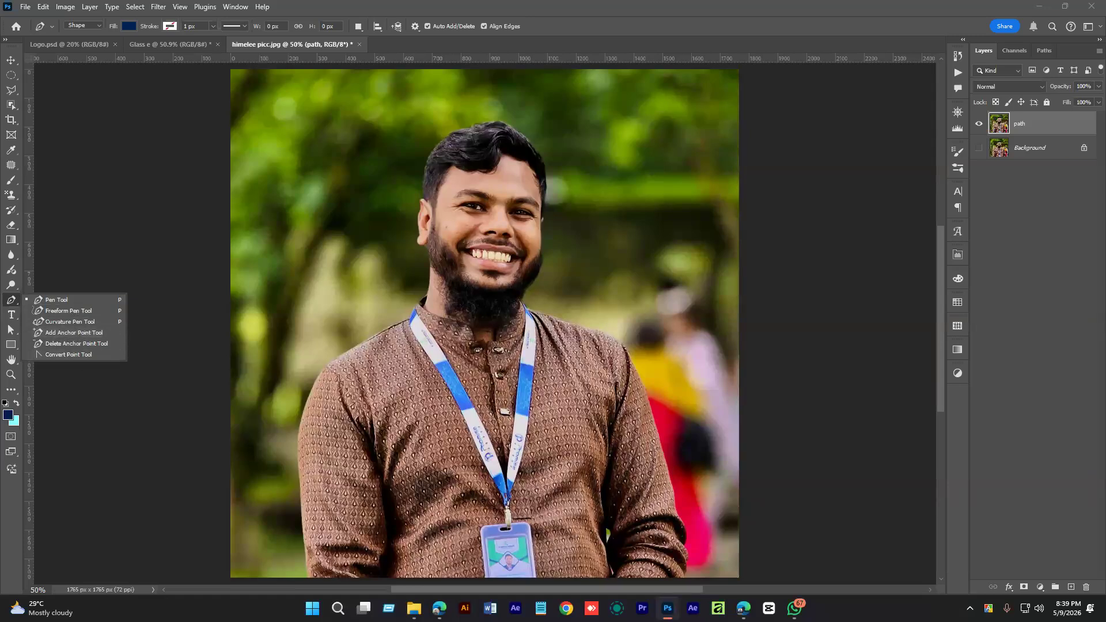
click(63, 301)
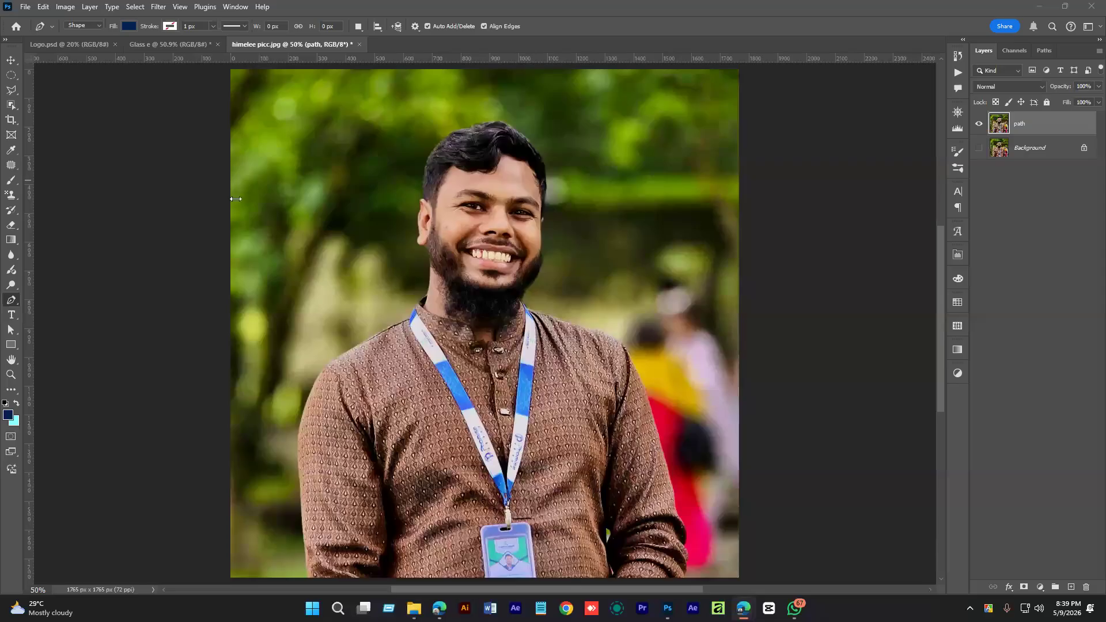
click(89, 28)
click(99, 27)
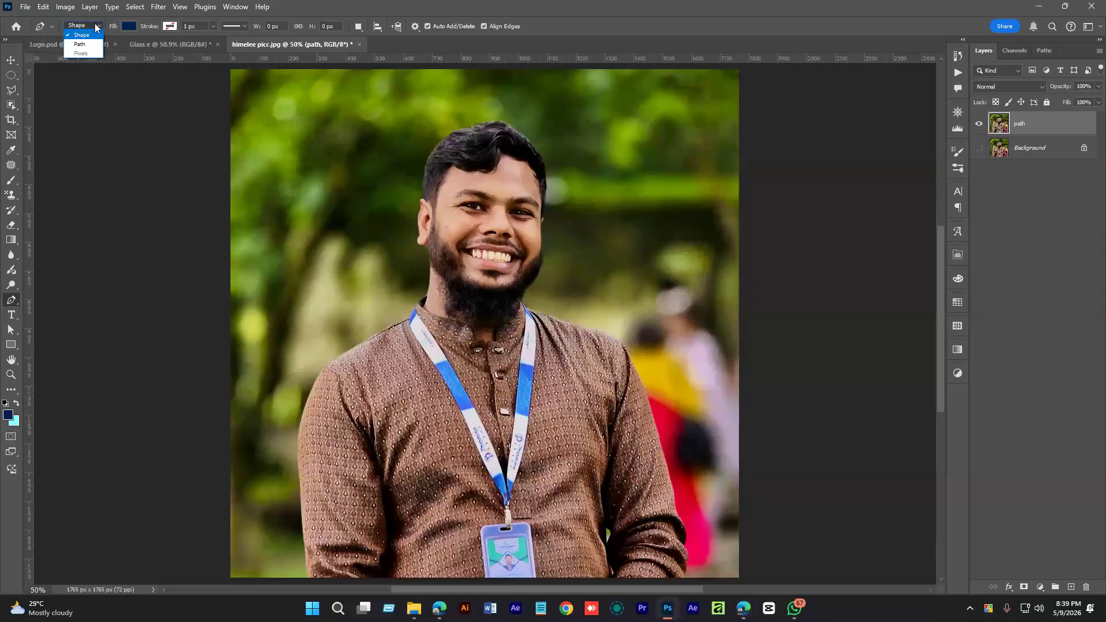
click(88, 36)
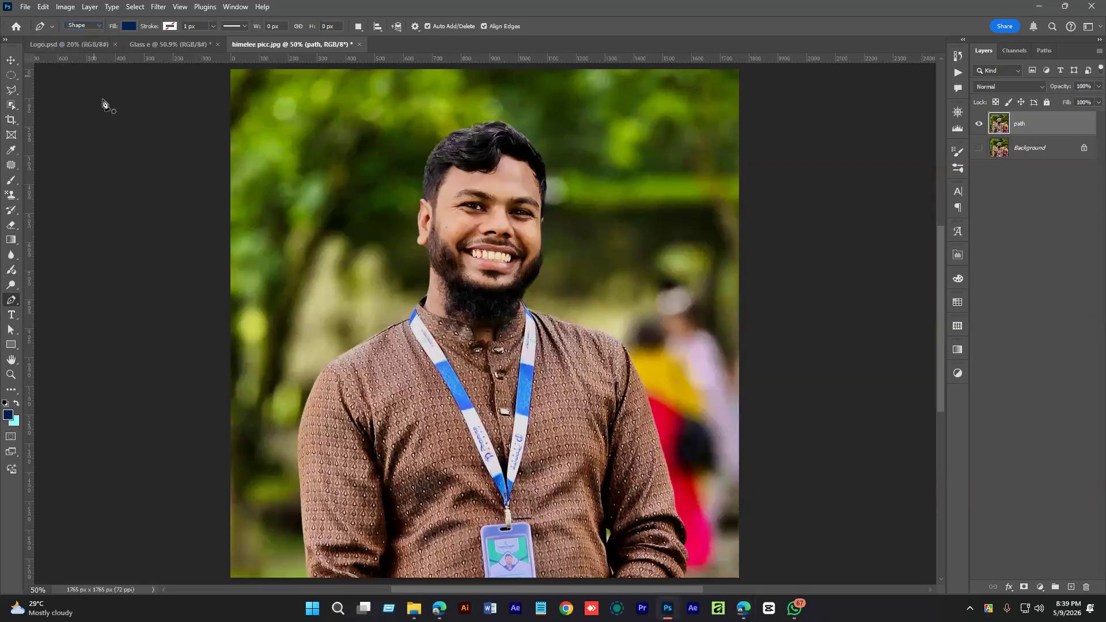
- Draw a rough closed filled shape over the man with the Pen Tool, and delete that shape
click(309, 572)
click(300, 427)
click(326, 369)
click(373, 349)
click(399, 326)
click(430, 286)
click(434, 259)
click(424, 220)
click(450, 157)
click(490, 132)
click(536, 163)
click(523, 273)
click(595, 327)
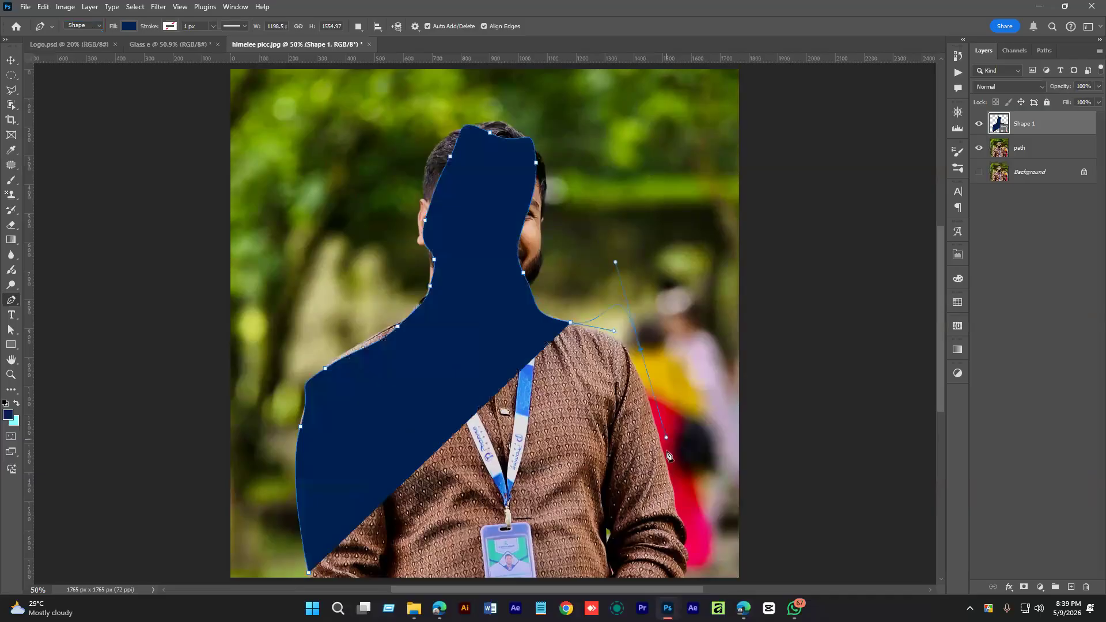
click(641, 350)
click(667, 493)
click(666, 556)
click(586, 567)
click(534, 557)
drag(471, 546, 519, 547)
click(309, 573)
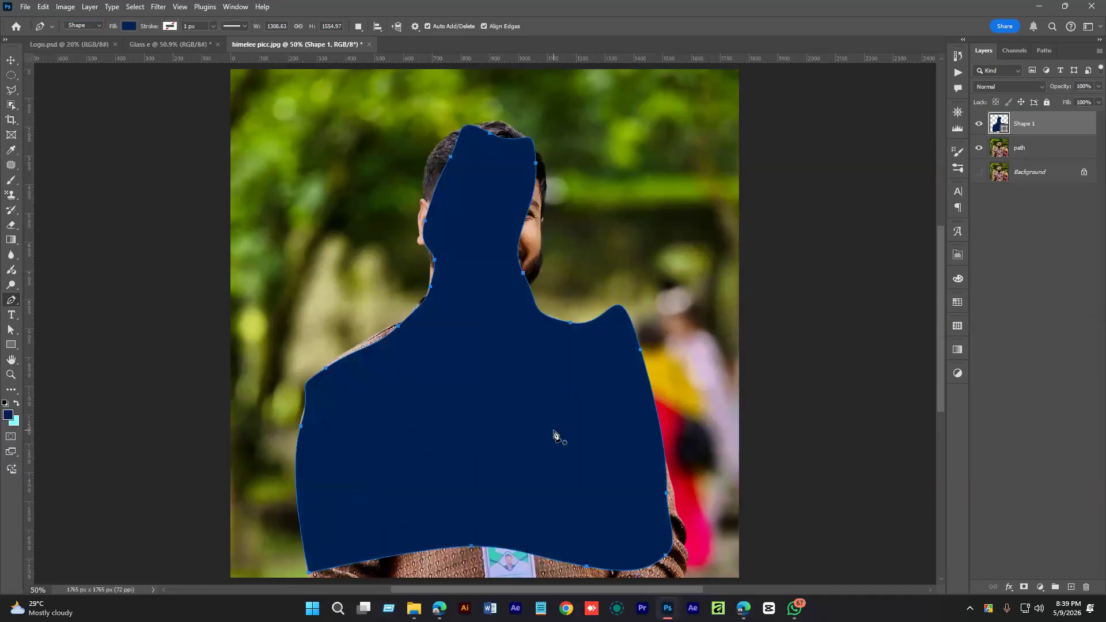
key(Delete)
key(Delete)
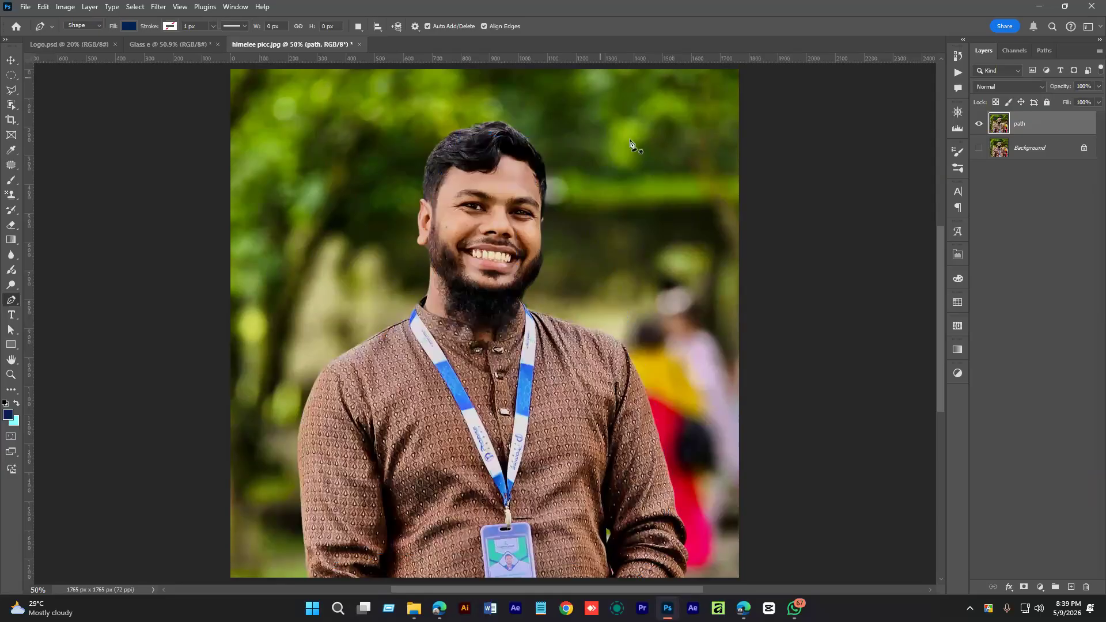
- Set the Pen Tool to Path mode and start a path along the outer edge of the sleeve near the photo's lower left
click(86, 26)
click(84, 39)
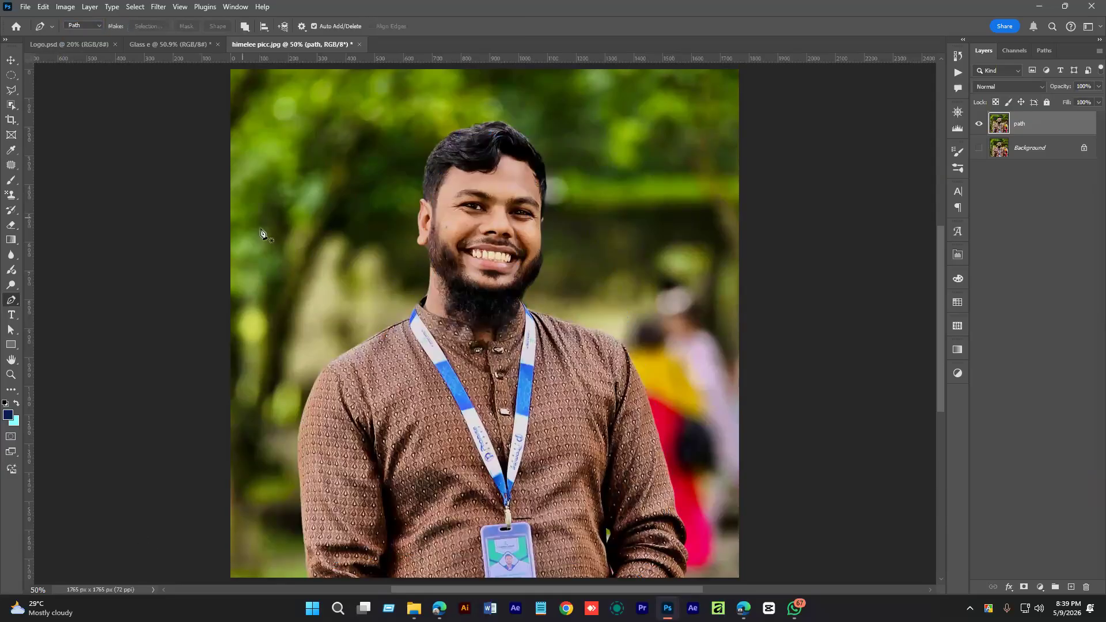
ctrl+click(326, 501)
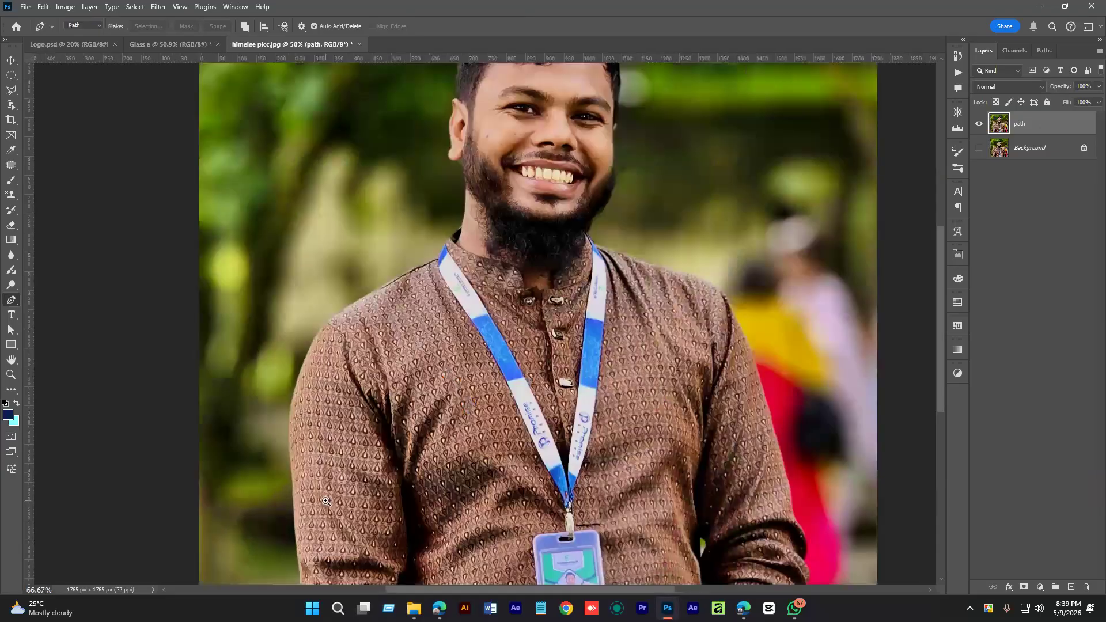
ctrl+click(320, 519)
ctrl+click(321, 518)
scroll(320, 518, down, 5)
ctrl+click(415, 290)
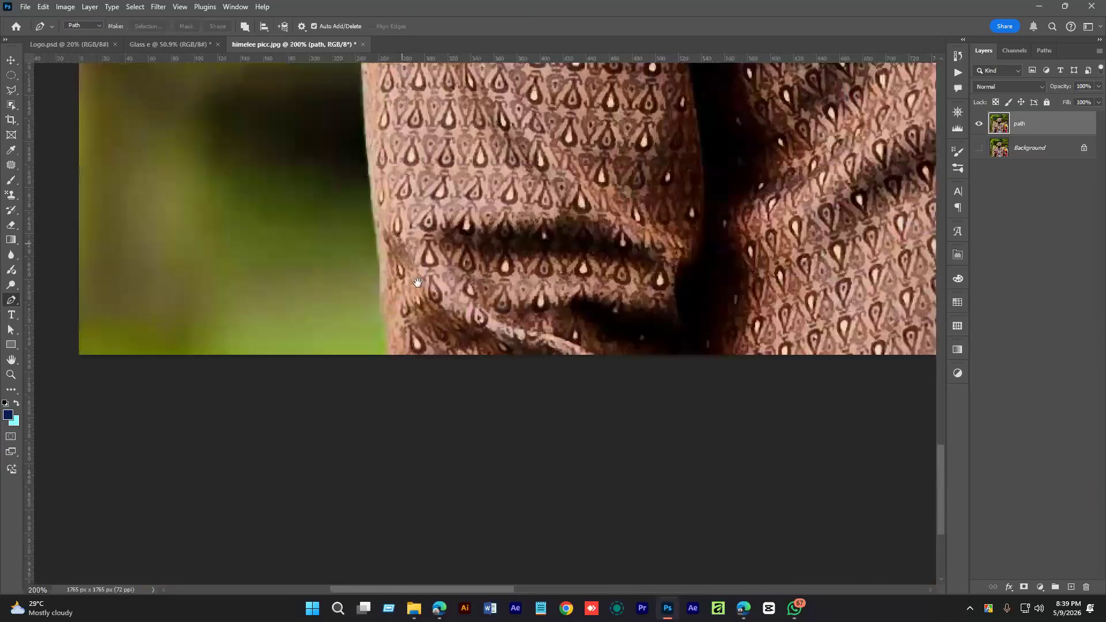
drag(393, 376, 455, 524)
click(429, 301)
click(422, 266)
drag(419, 173, 415, 399)
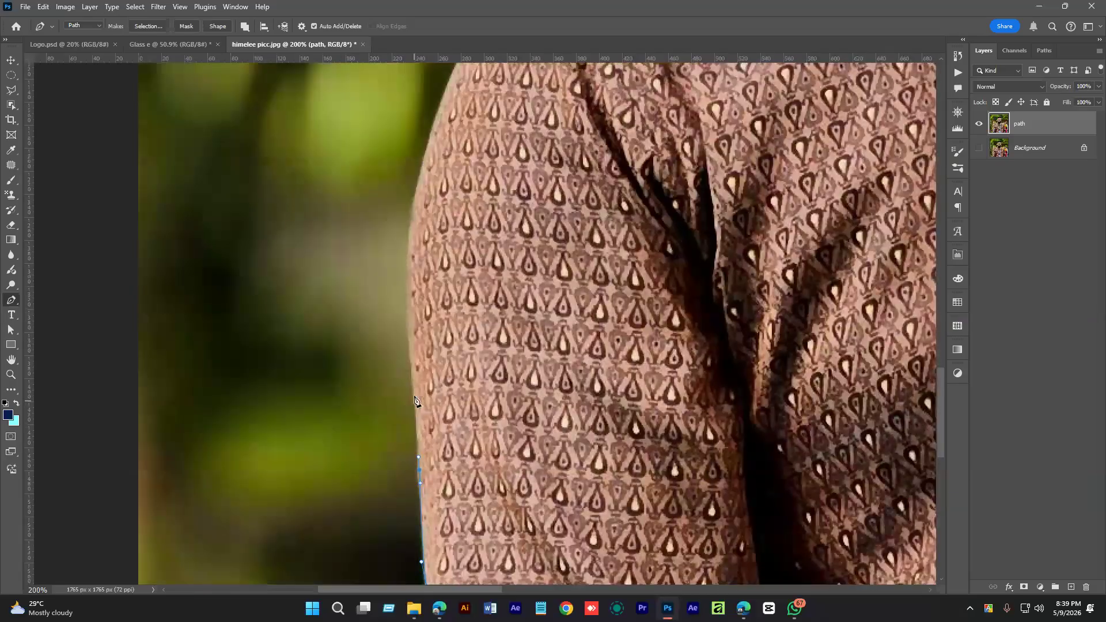
- Continue the path up the outer edge of the same sleeve towards the shoulder
click(414, 409)
click(411, 352)
click(409, 294)
drag(412, 295, 425, 386)
click(422, 357)
click(435, 314)
click(448, 270)
drag(465, 269, 449, 399)
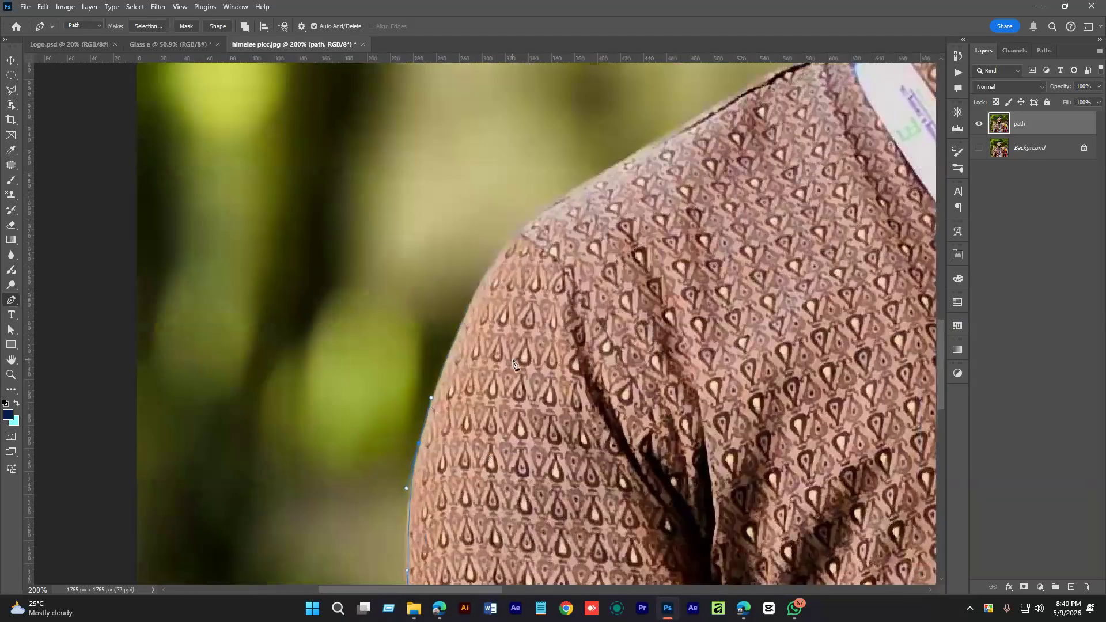
- Extend the path around the rounded end of the shoulder onto its upper edge
click(473, 282)
click(490, 264)
click(508, 248)
click(511, 237)
drag(541, 206, 596, 177)
- Trace the path along the top of the shoulder, past the lanyard and collar, to the base of the neck
drag(669, 147, 504, 291)
drag(539, 254, 578, 231)
click(657, 190)
click(674, 181)
drag(691, 167, 690, 282)
scroll(625, 370, up, 1)
click(712, 267)
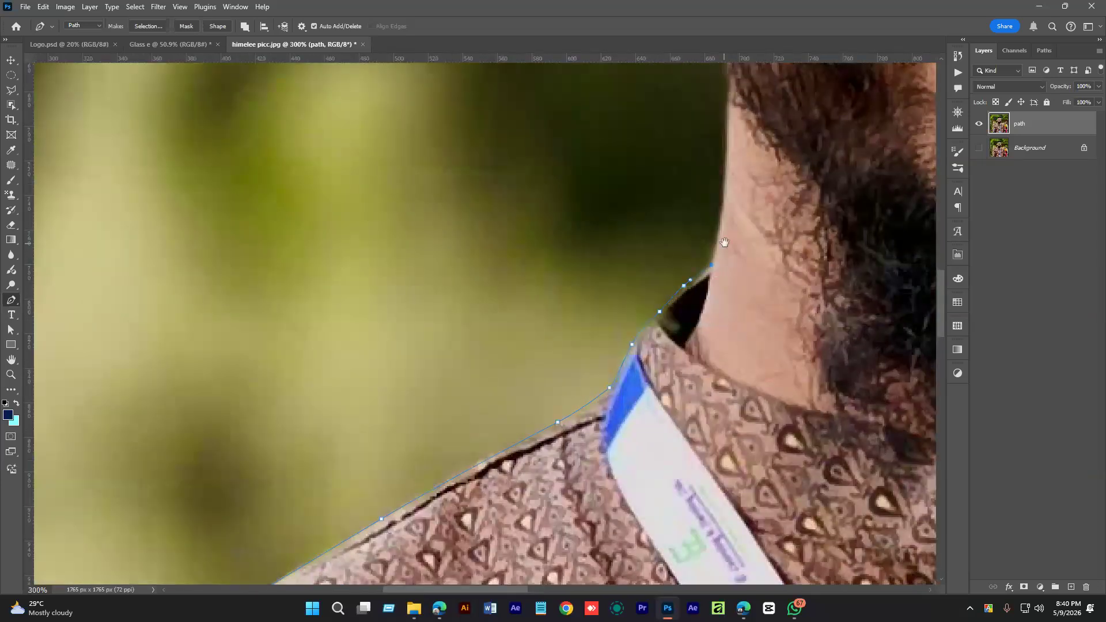
- Continue the path up the neck and beard edge to just below the earlobe
scroll(713, 269, up, 3)
click(705, 267)
key(ctrl+z)
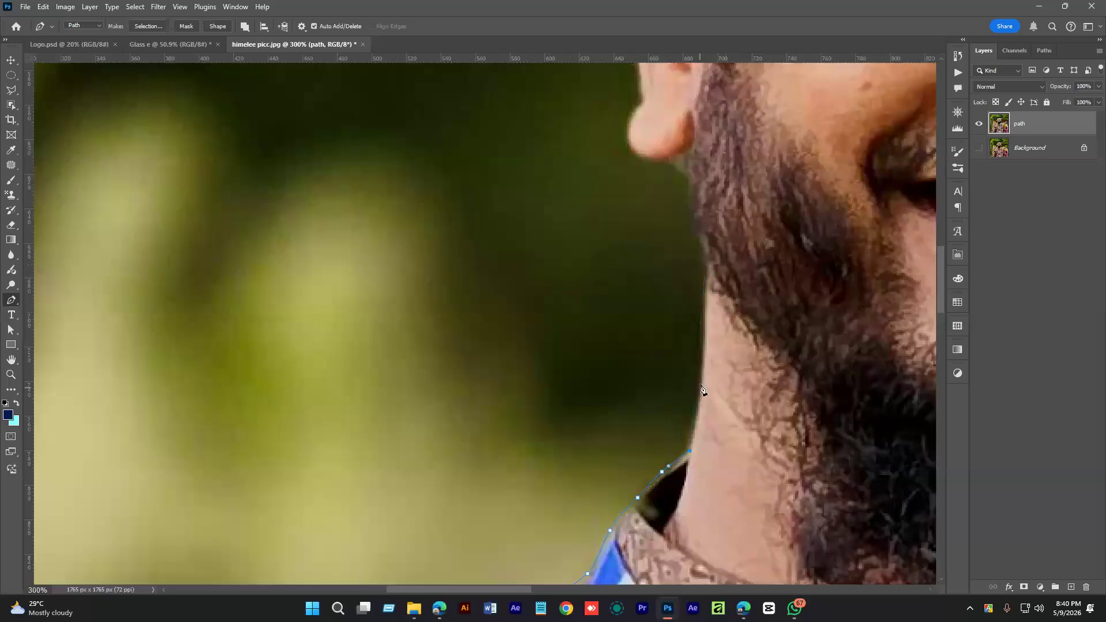
click(707, 327)
click(708, 270)
click(701, 235)
drag(689, 194, 697, 344)
click(725, 372)
- Trace the path around the outer curve of the earlobe
click(660, 324)
click(661, 299)
click(663, 288)
click(676, 277)
drag(673, 257, 701, 405)
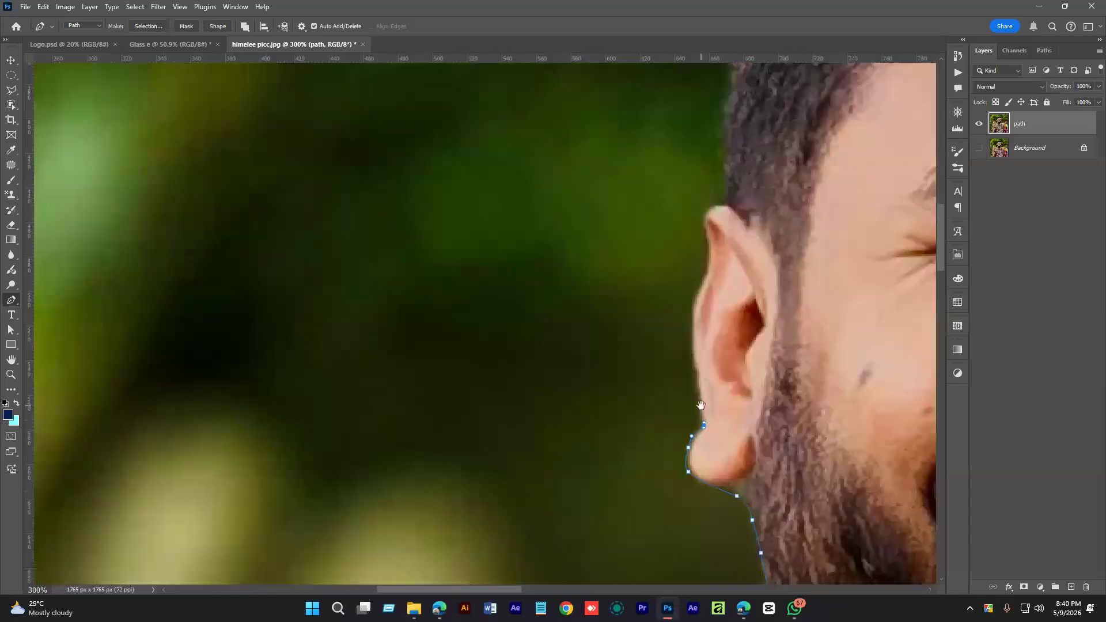
- Continue the path up the outer rim of the ear to its tip
click(694, 361)
click(693, 314)
click(703, 280)
click(707, 267)
click(705, 246)
drag(703, 236, 701, 347)
click(699, 326)
click(716, 313)
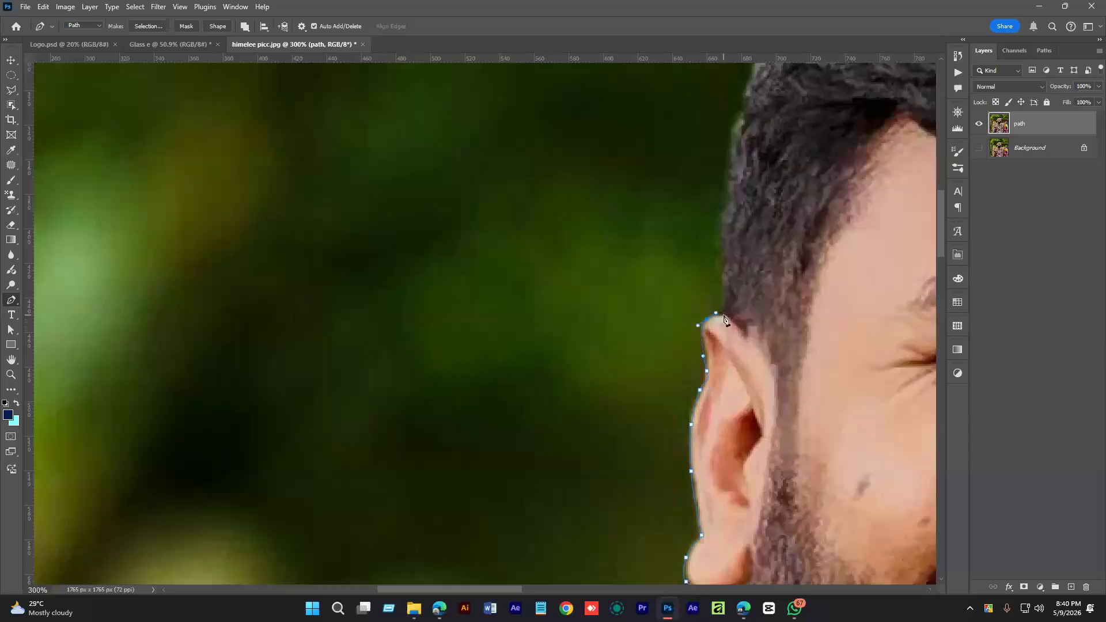
- Trace the path up the side of the hair above the ear
click(715, 290)
click(711, 270)
click(715, 248)
click(719, 226)
drag(725, 206, 733, 383)
click(734, 346)
click(735, 310)
click(739, 290)
click(744, 266)
drag(753, 233, 549, 405)
- Extend the path around the upper curve of the hair towards the top of the head
click(542, 406)
click(567, 375)
click(635, 296)
click(653, 282)
click(660, 274)
click(693, 258)
drag(687, 259, 503, 361)
- Trace the path across the top of the hair to its highest point
click(550, 339)
click(598, 326)
click(614, 324)
click(635, 318)
drag(683, 308, 509, 364)
click(489, 362)
click(535, 350)
click(570, 343)
click(585, 341)
click(607, 341)
drag(651, 363, 492, 299)
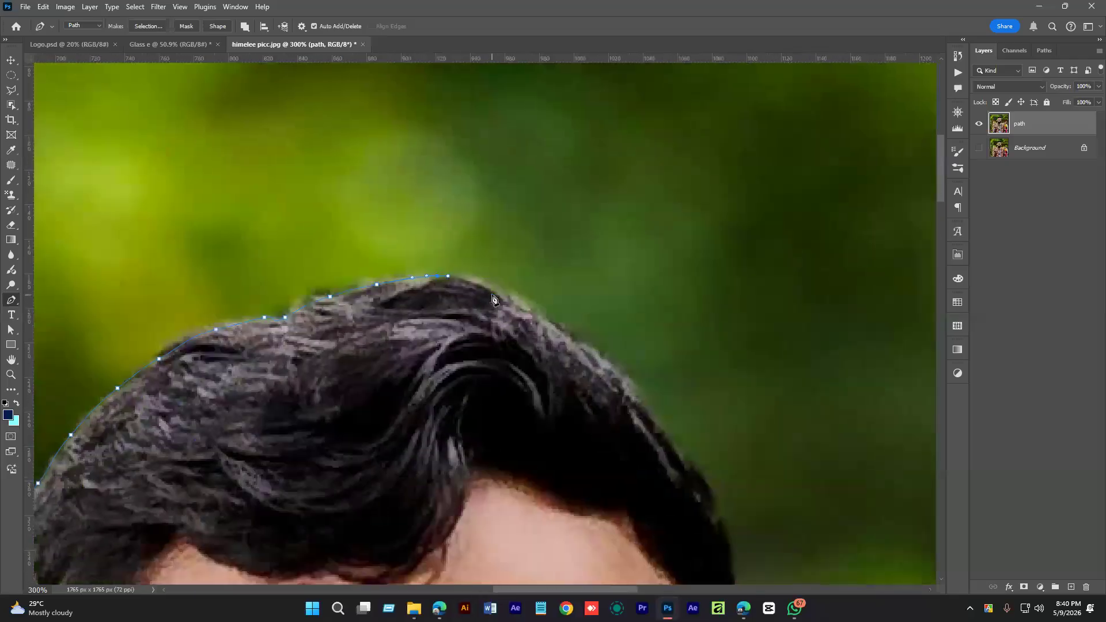
- Trace the path from the highest point of the hair down its curve on the image's right side
click(538, 321)
click(554, 324)
click(596, 352)
drag(637, 409, 548, 299)
click(570, 304)
click(588, 336)
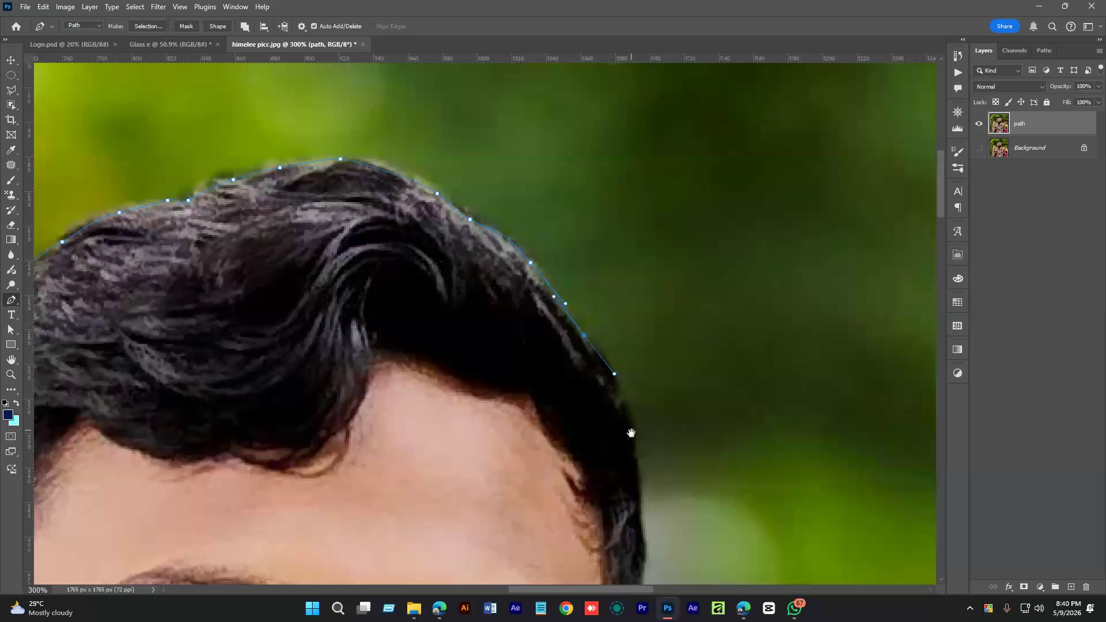
click(618, 374)
drag(631, 417, 542, 198)
- Continue the path down the right side of the hair and past the temple to the ear
click(546, 208)
click(557, 281)
click(559, 309)
click(559, 355)
drag(557, 379, 596, 201)
click(584, 258)
click(576, 281)
click(574, 310)
click(570, 338)
- Outline the small visible tip of the right-hand ear with the path
click(577, 333)
click(586, 348)
click(581, 356)
click(569, 382)
drag(578, 433, 569, 263)
- Extend the path from the ear down the edge of the cheek to the beard
click(557, 227)
click(561, 251)
click(564, 326)
drag(562, 343, 561, 360)
click(559, 374)
drag(573, 404, 576, 327)
- Trace the path around the right edge of the beard towards the neck
drag(648, 277, 780, 145)
click(686, 253)
click(645, 312)
click(631, 335)
click(609, 349)
click(597, 362)
click(584, 375)
drag(595, 399, 492, 247)
- Continue the path down the collar and along the lanyard edge to the start of the right-hand shoulder
click(477, 260)
click(488, 284)
drag(513, 311, 536, 313)
drag(492, 256, 320, 138)
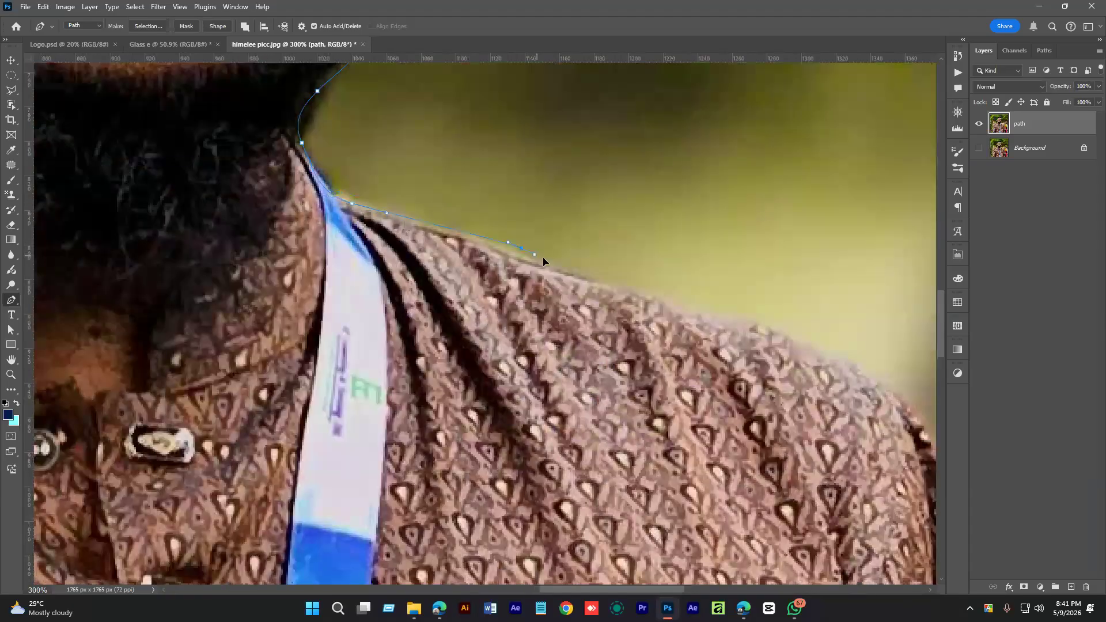
- Trace the path along the top of the right-hand shoulder
click(511, 251)
click(555, 265)
click(614, 283)
click(669, 294)
drag(703, 303, 393, 217)
click(410, 227)
click(455, 242)
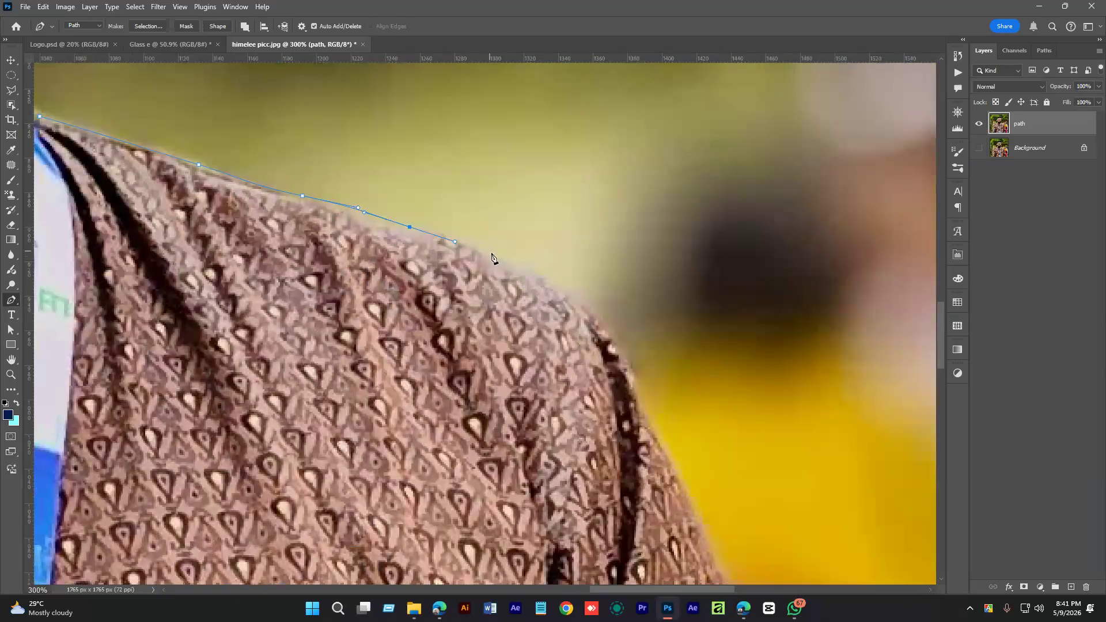
- Curve the path over the end of the shoulder and down the outer edge of the upper sleeve
drag(576, 293, 453, 61)
drag(486, 113, 516, 148)
drag(562, 256, 555, 114)
drag(559, 134, 575, 173)
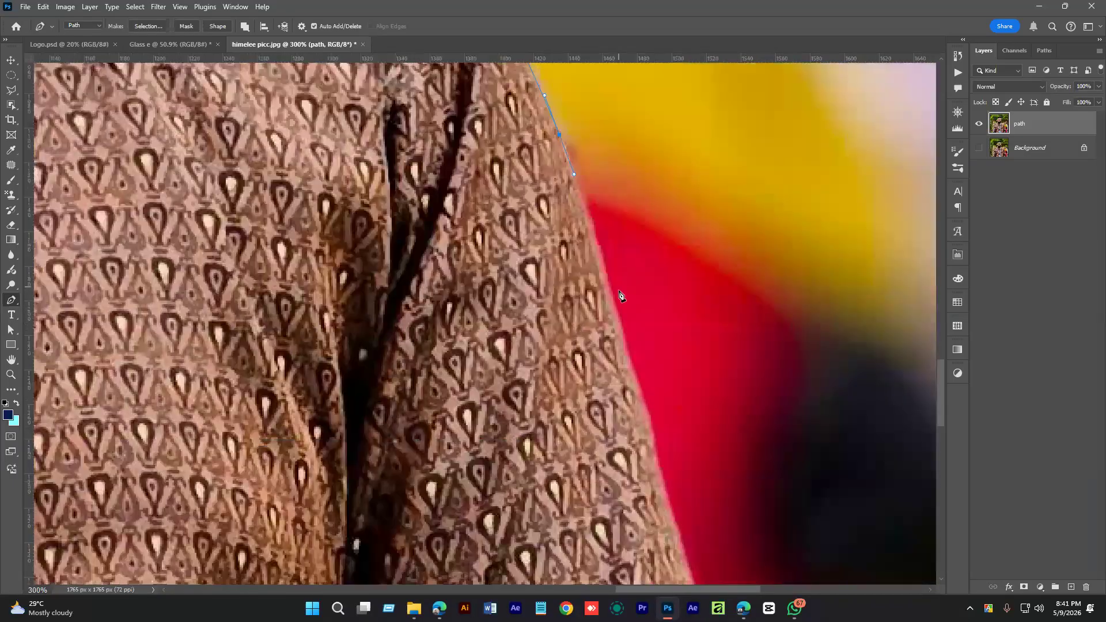
drag(640, 427, 641, 104)
drag(689, 251, 698, 289)
drag(700, 333, 650, 206)
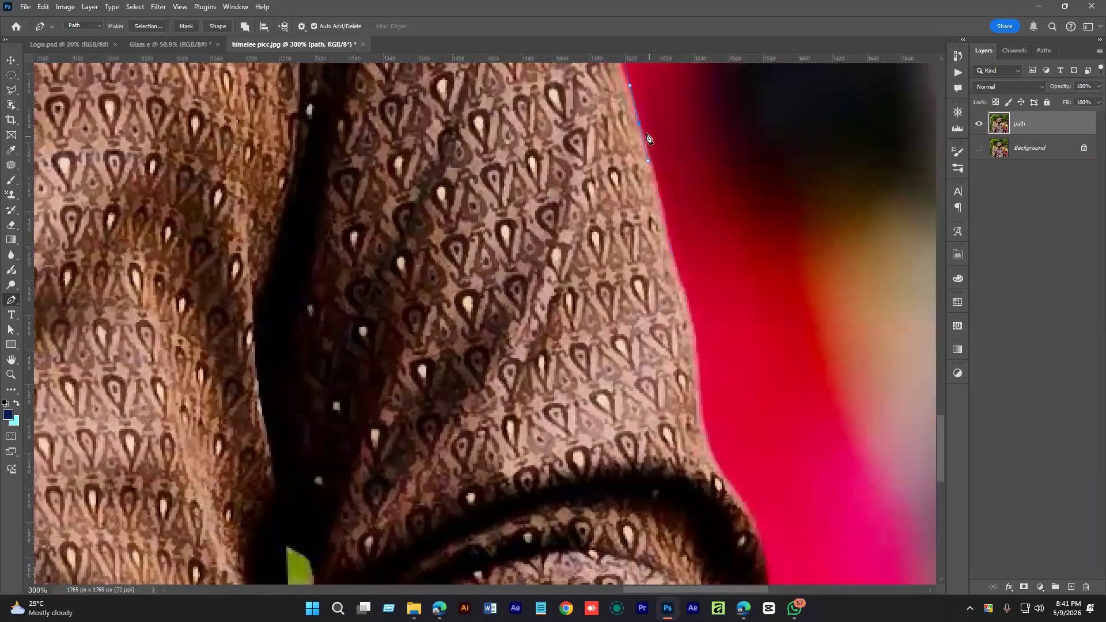
- Trace the path down the lower sleeve and around its folds near the photo's bottom edge
drag(699, 294, 642, 388)
click(636, 362)
drag(645, 309, 629, 132)
drag(641, 324, 655, 354)
drag(675, 394, 629, 301)
drag(634, 367, 625, 189)
click(637, 217)
drag(626, 249, 622, 257)
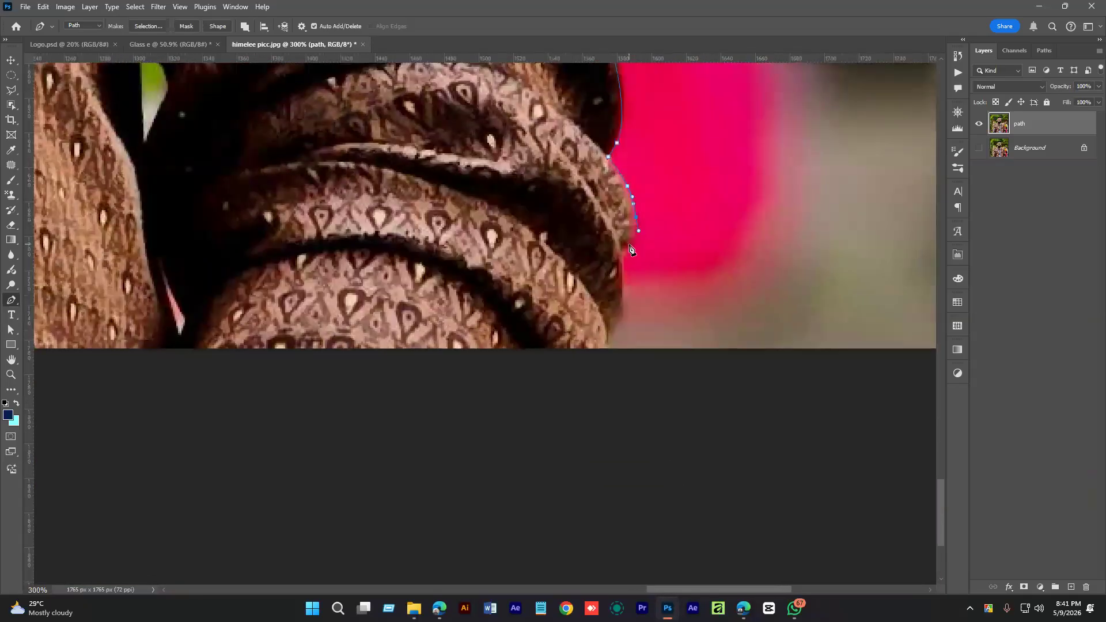
- Finish the sleeve edge and close the path along the photo's bottom edge at its starting anchor point
click(624, 299)
drag(608, 332, 1090, 289)
drag(365, 284, 762, 280)
drag(581, 278, 748, 279)
drag(208, 249, 842, 256)
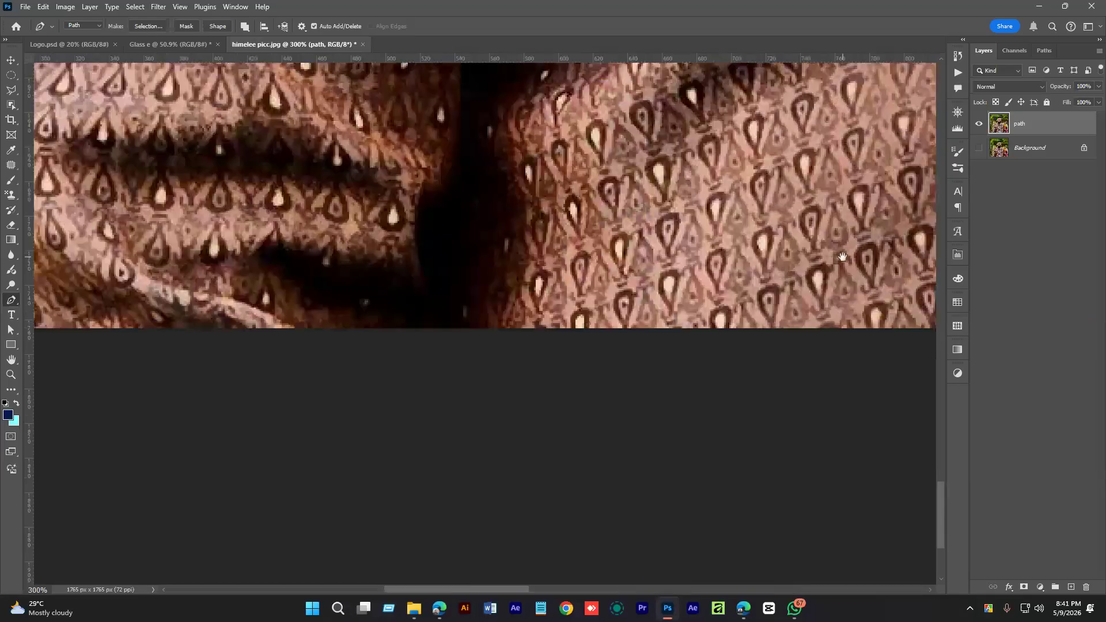
drag(416, 251, 816, 264)
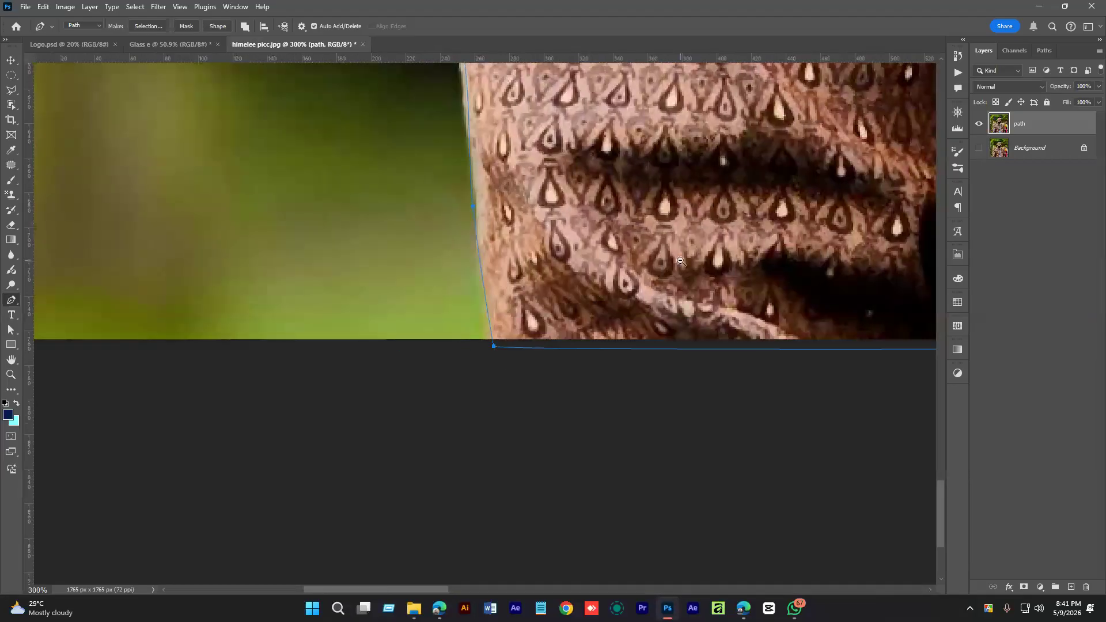
scroll(563, 275, down, 5)
key(ctrl+plus)
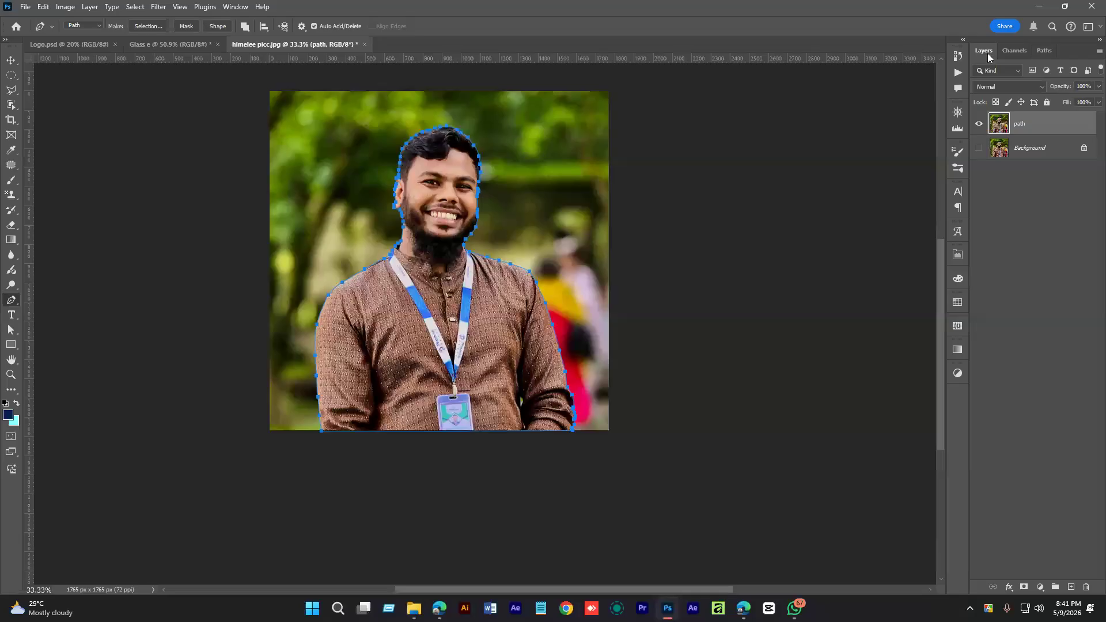
- Save the work path under the name "body"
click(1042, 52)
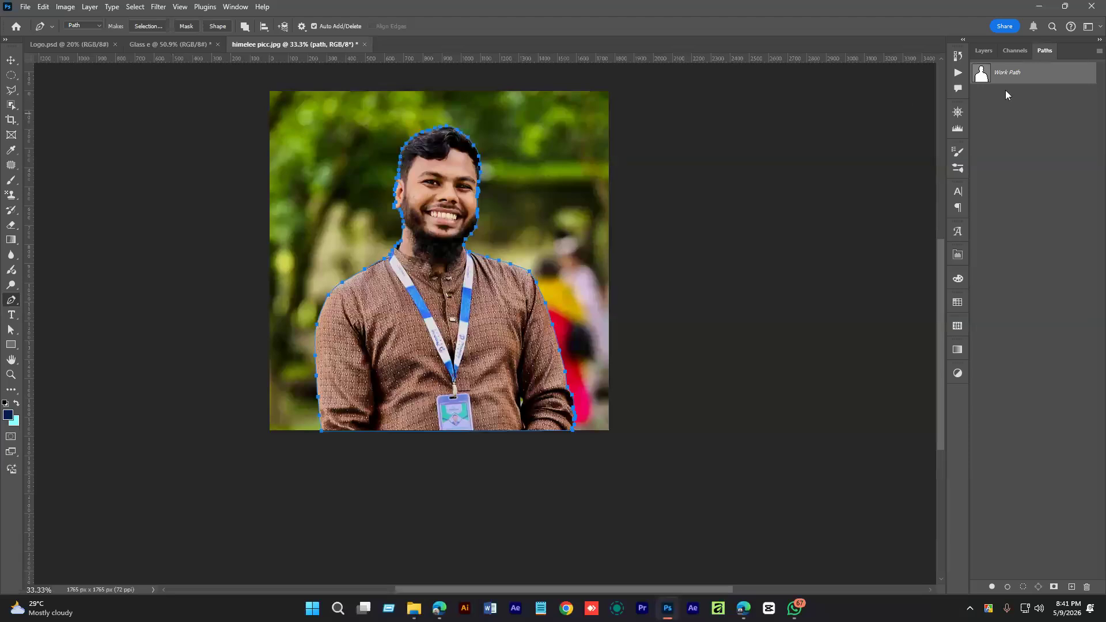
double_click(1021, 76)
click(664, 213)
key(ctrl+a)
text(bo)
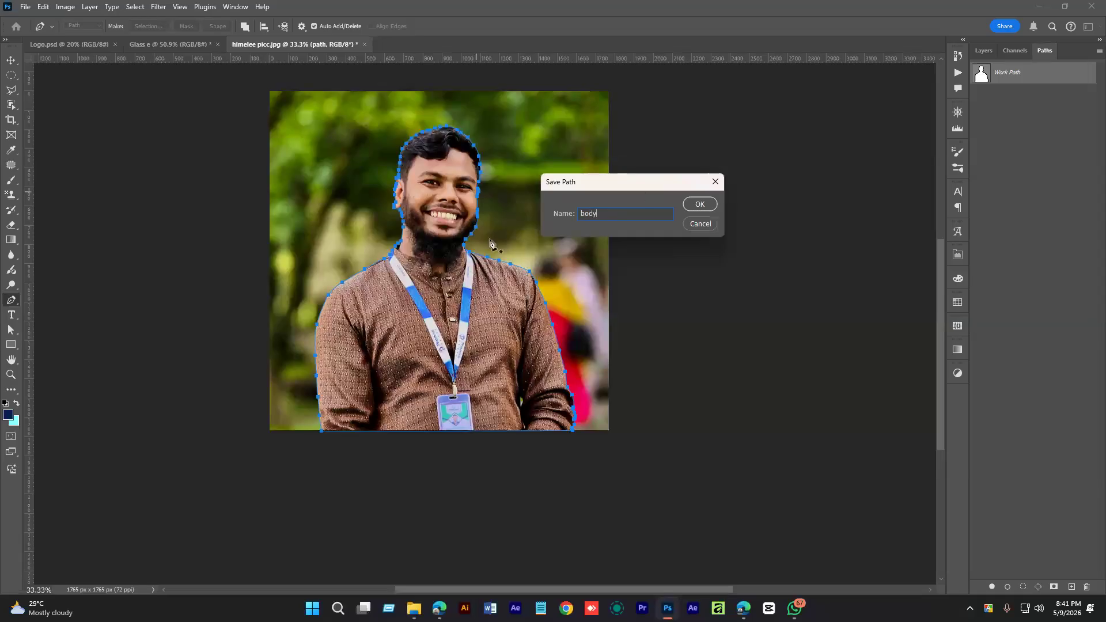
click(694, 205)
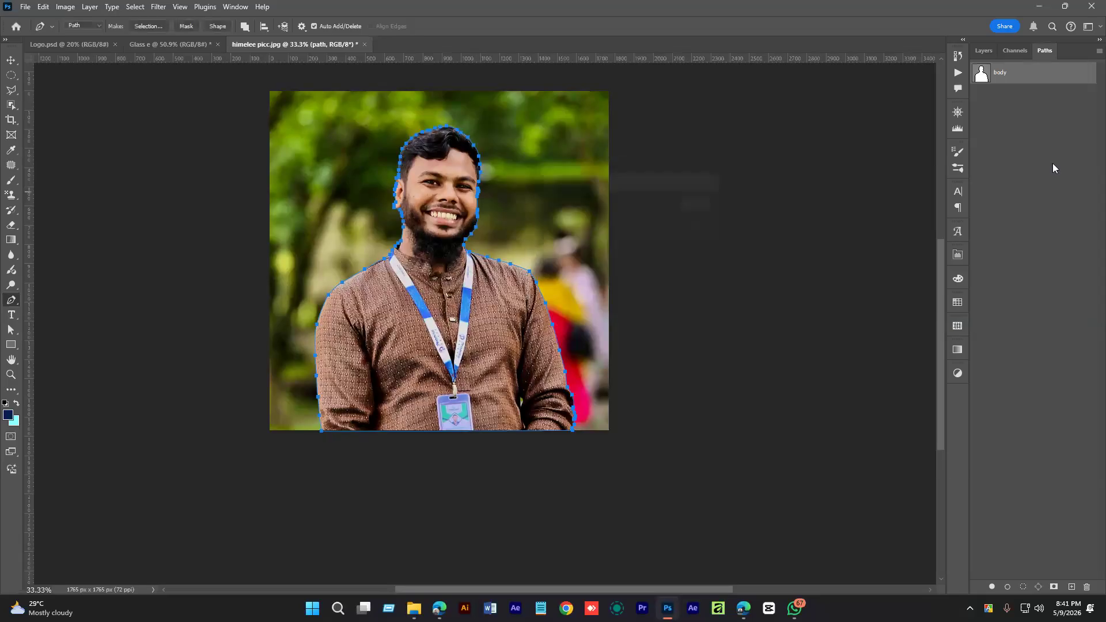
- Select the whole body path with the Path Selection tool to check its outline, and deselect it
click(1023, 70)
click(986, 50)
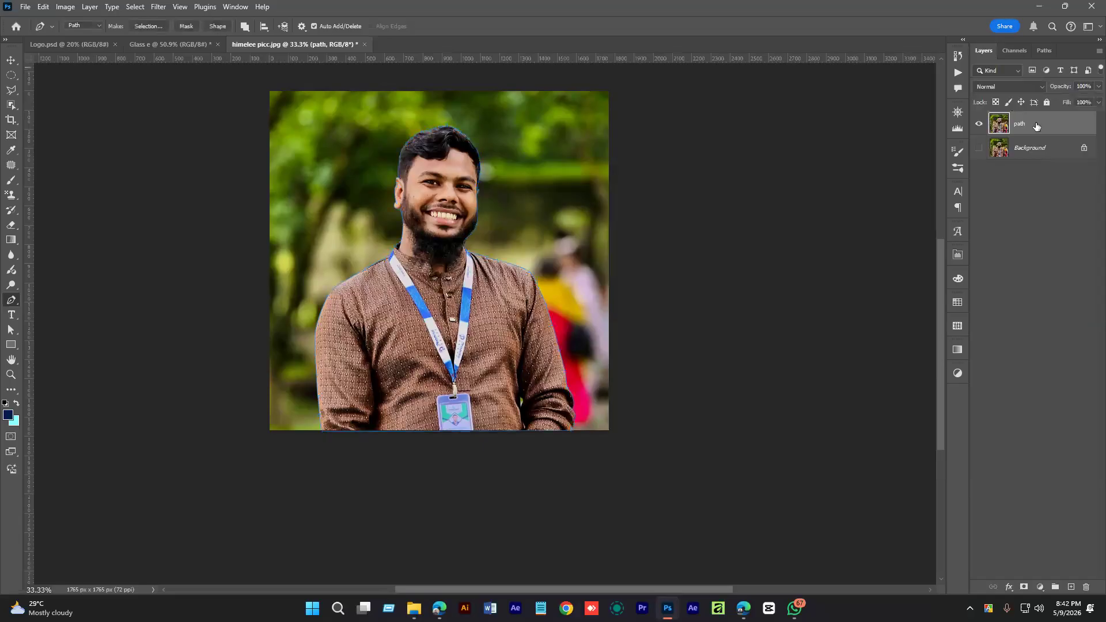
key(a)
drag(350, 162, 610, 448)
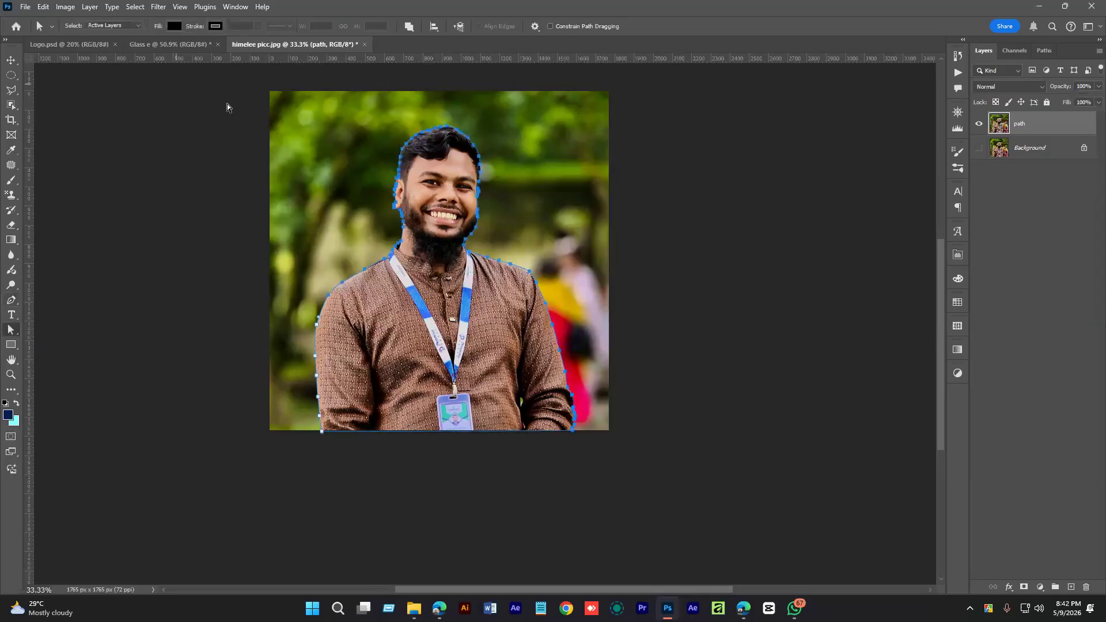
click(706, 511)
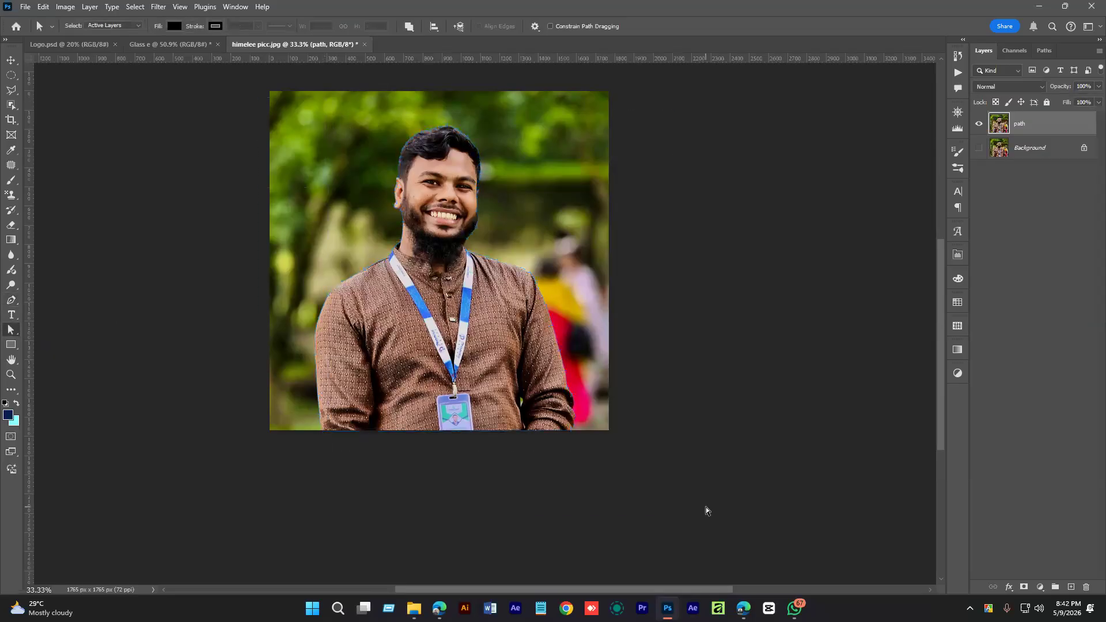
- Display the saved body path on the photo, hide it again and return to the layers
click(1044, 50)
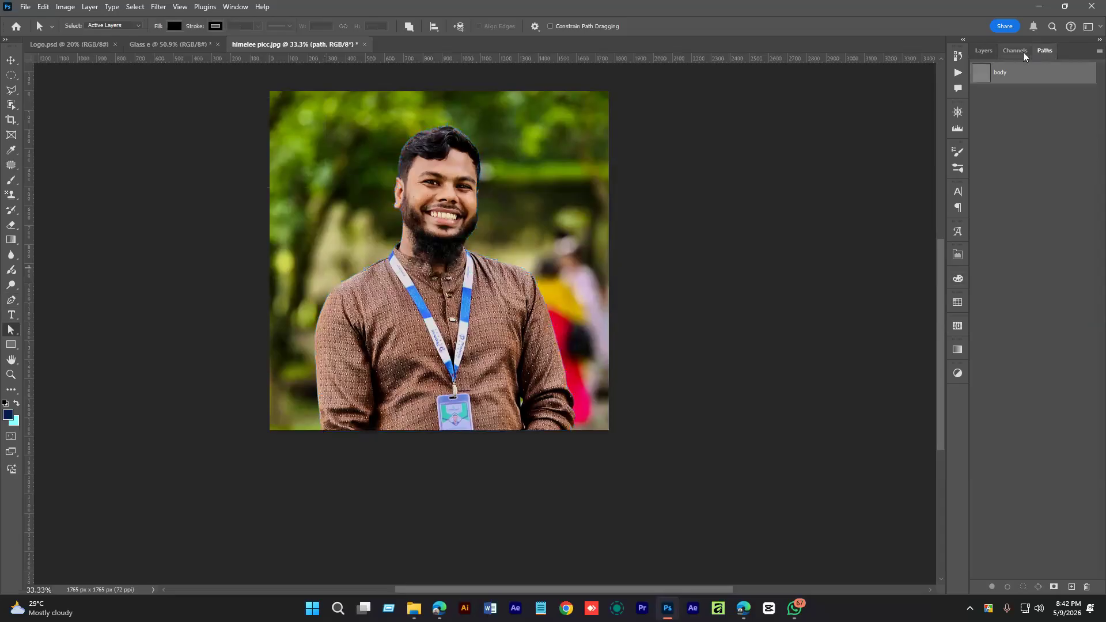
click(984, 51)
click(1044, 50)
click(1003, 75)
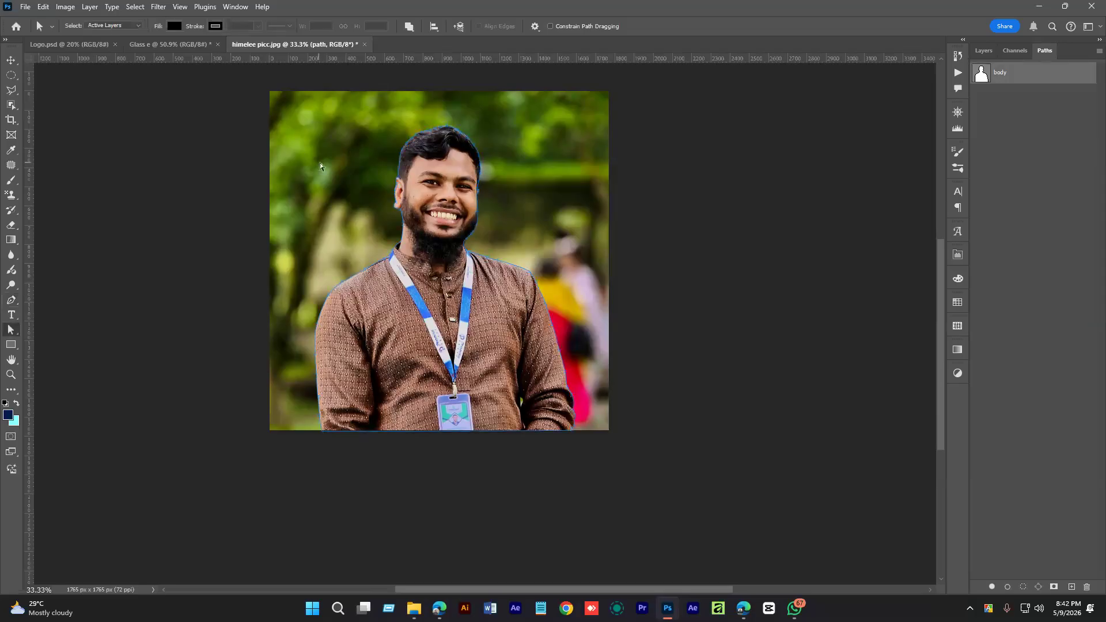
click(1020, 121)
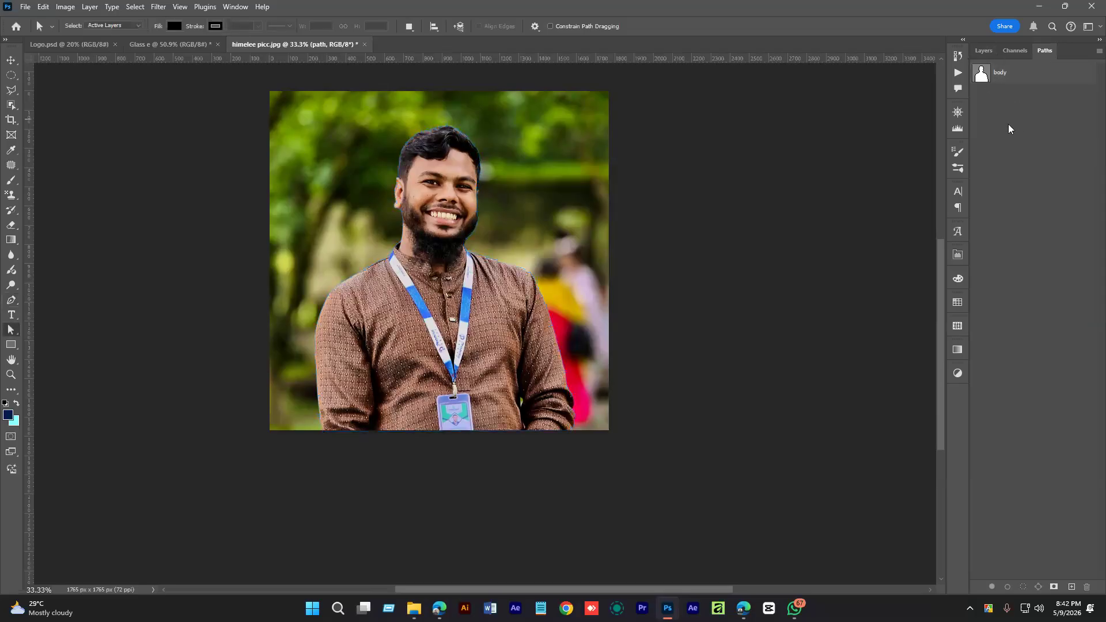
click(985, 51)
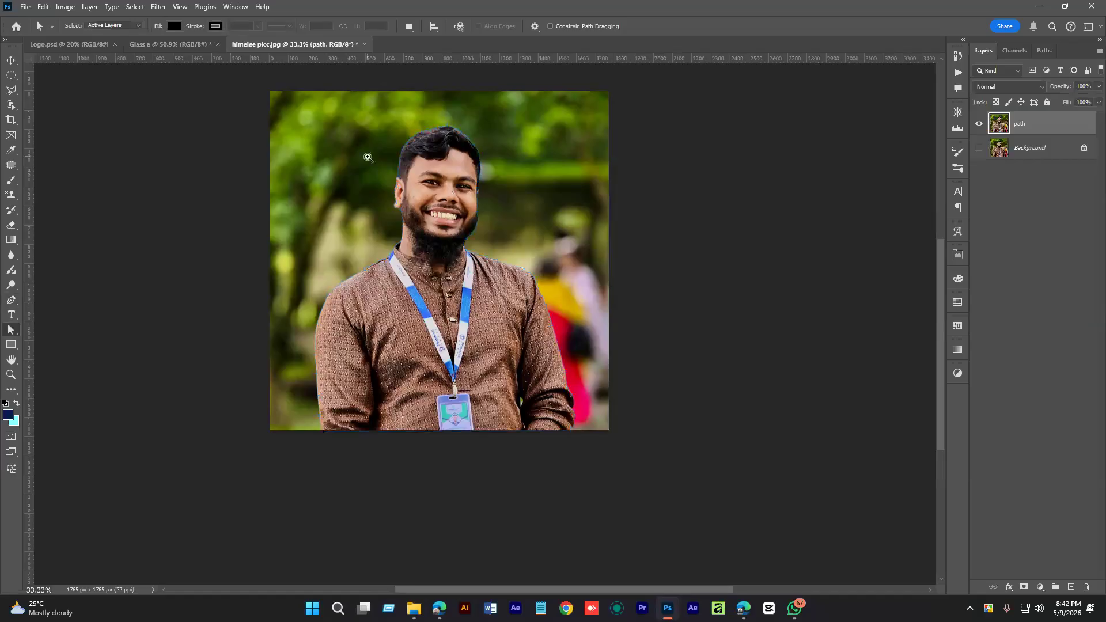
scroll(366, 153, up, 4)
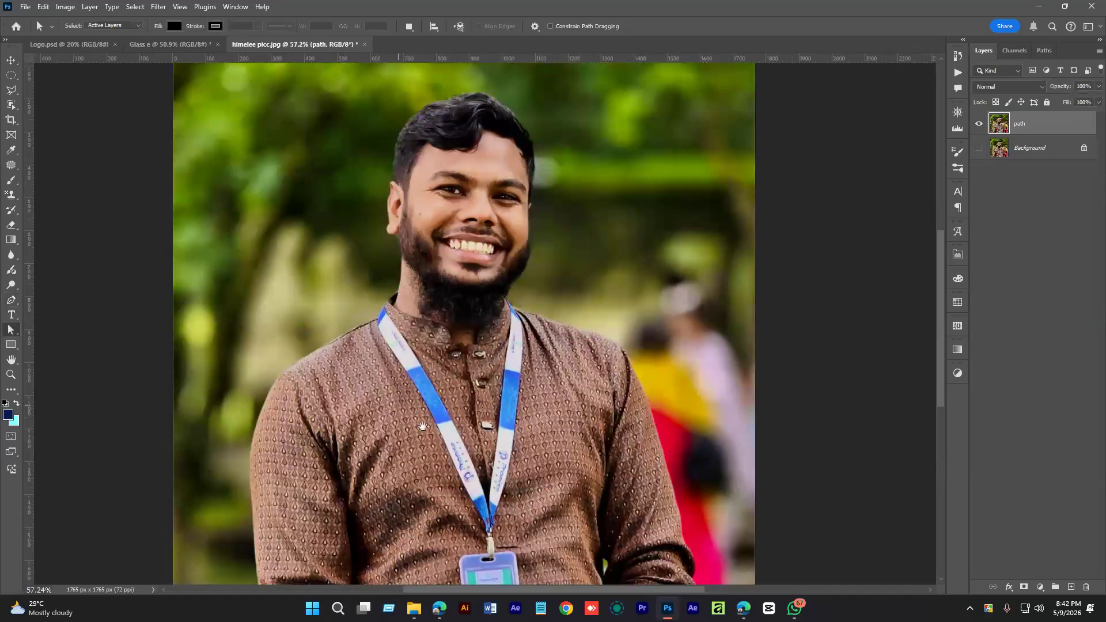
drag(477, 476, 520, 381)
scroll(553, 219, down, 4)
drag(553, 219, 450, 293)
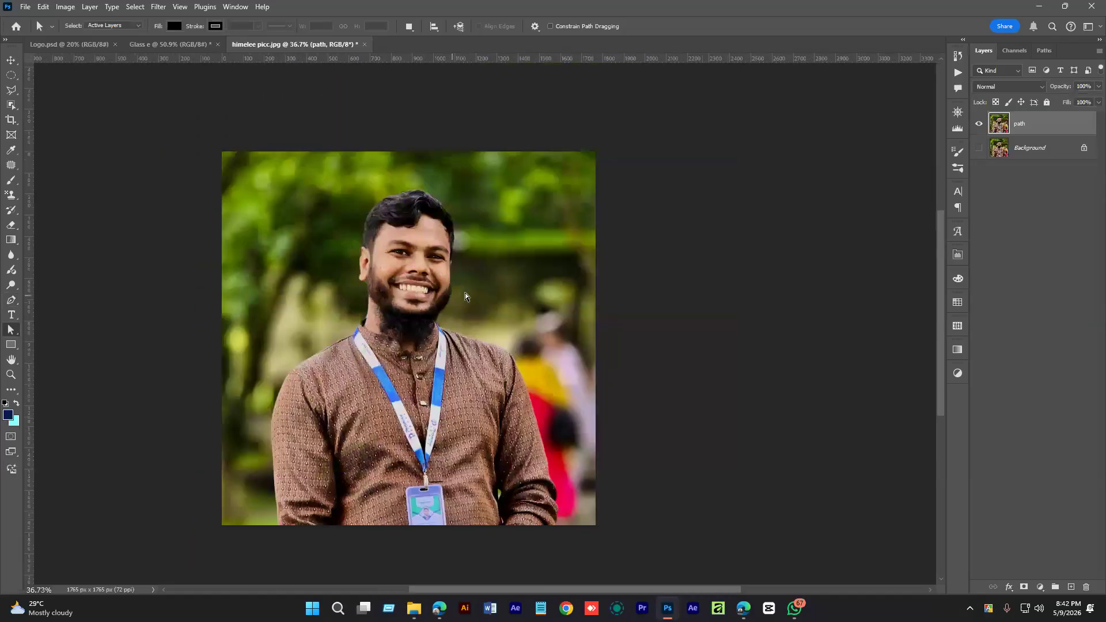
scroll(374, 320, up, 2)
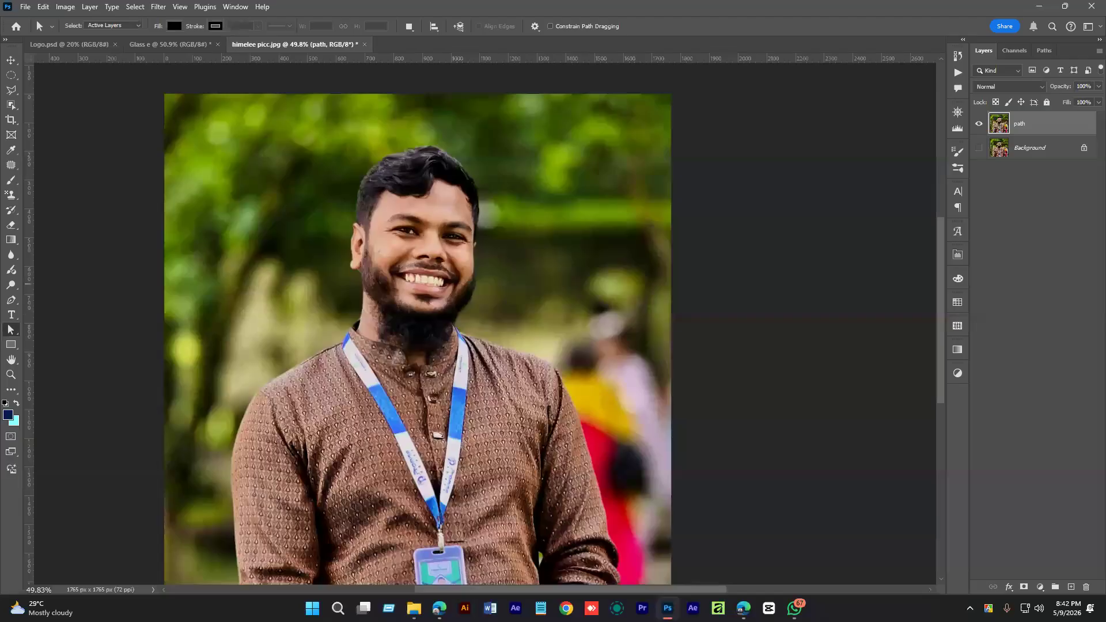
- Make a new anti-aliased selection from the body path with a feather radius of 0 pixels
click(1044, 50)
click(1017, 76)
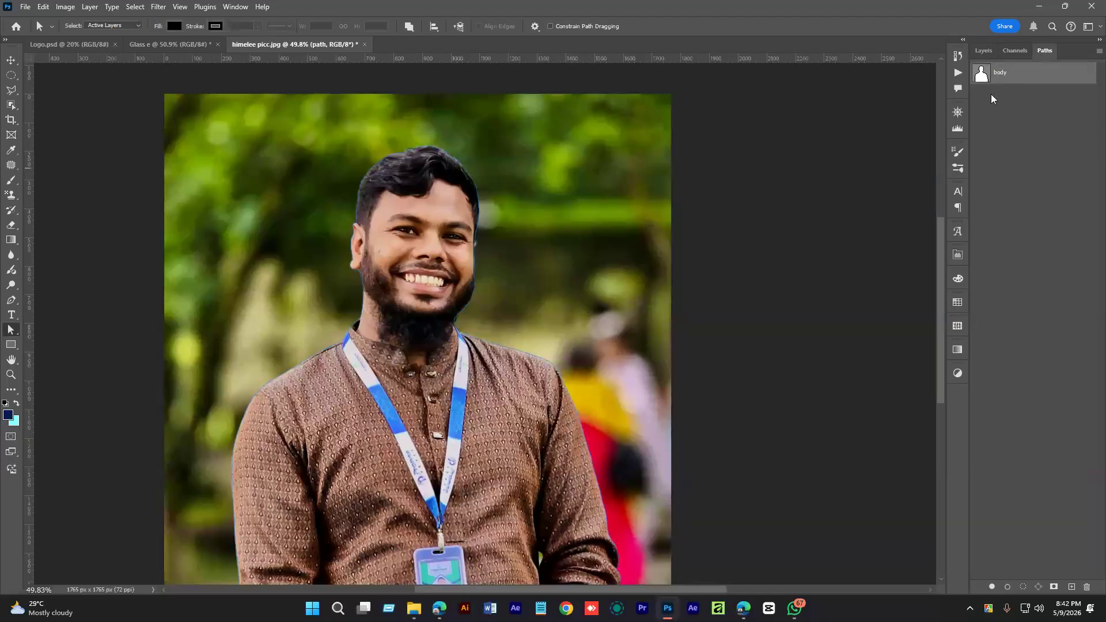
scroll(482, 205, up, 3)
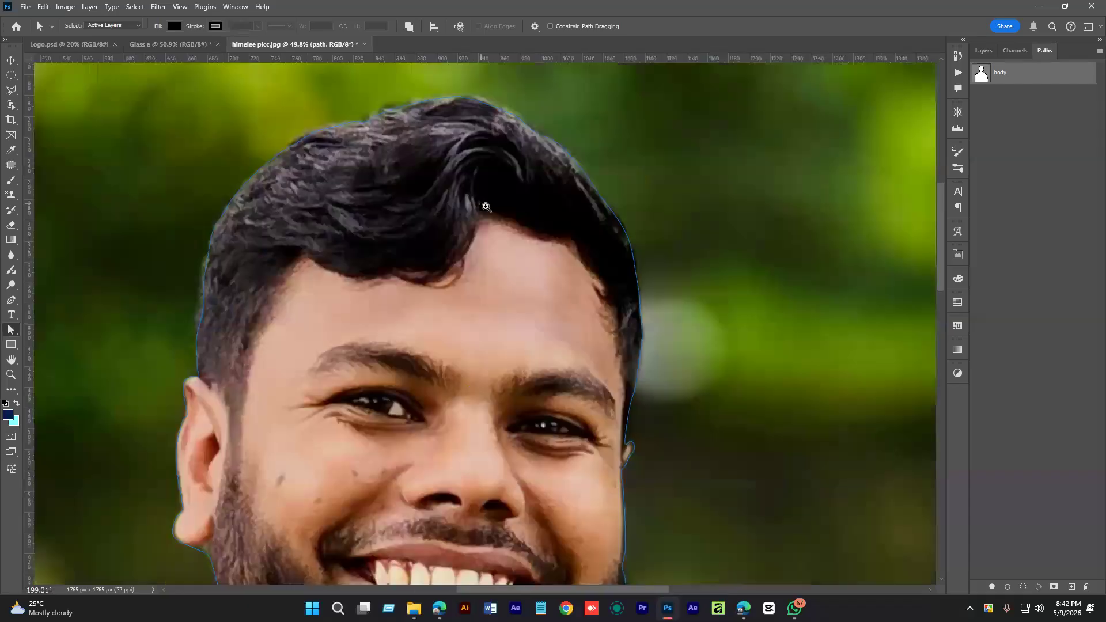
scroll(404, 232, down, 5)
drag(237, 114, 629, 476)
drag(254, 80, 669, 474)
right_click(404, 294)
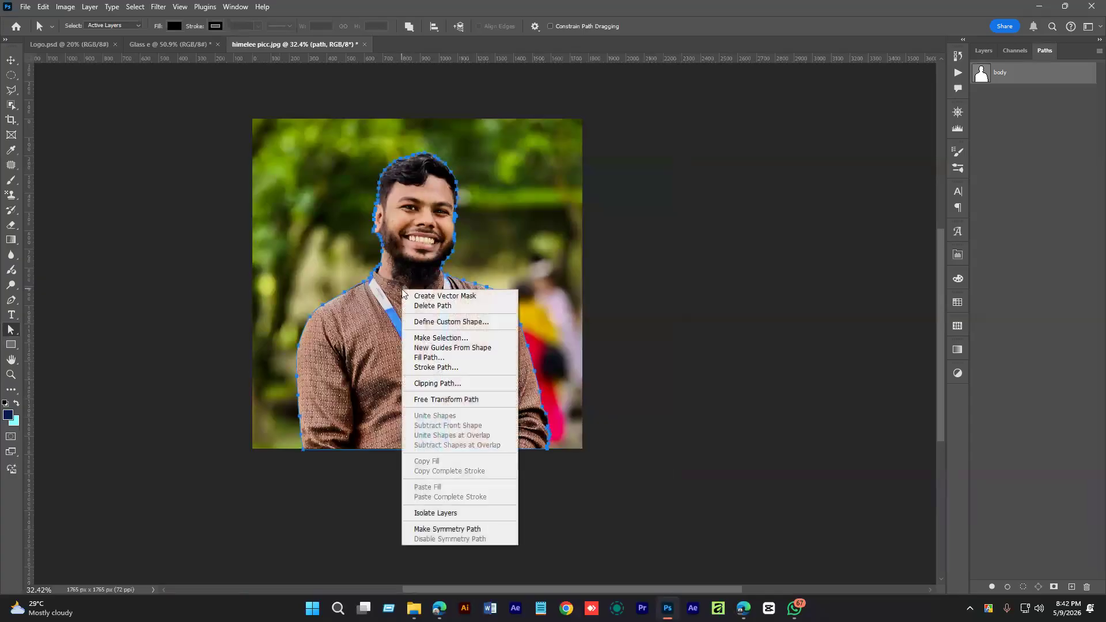
right_click(397, 262)
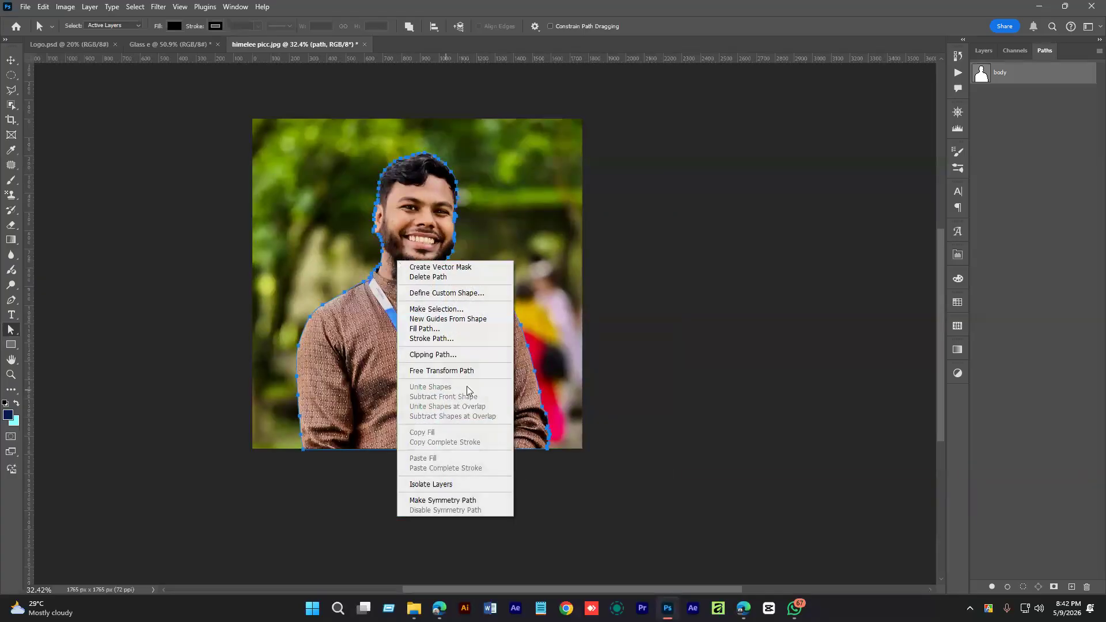
click(442, 311)
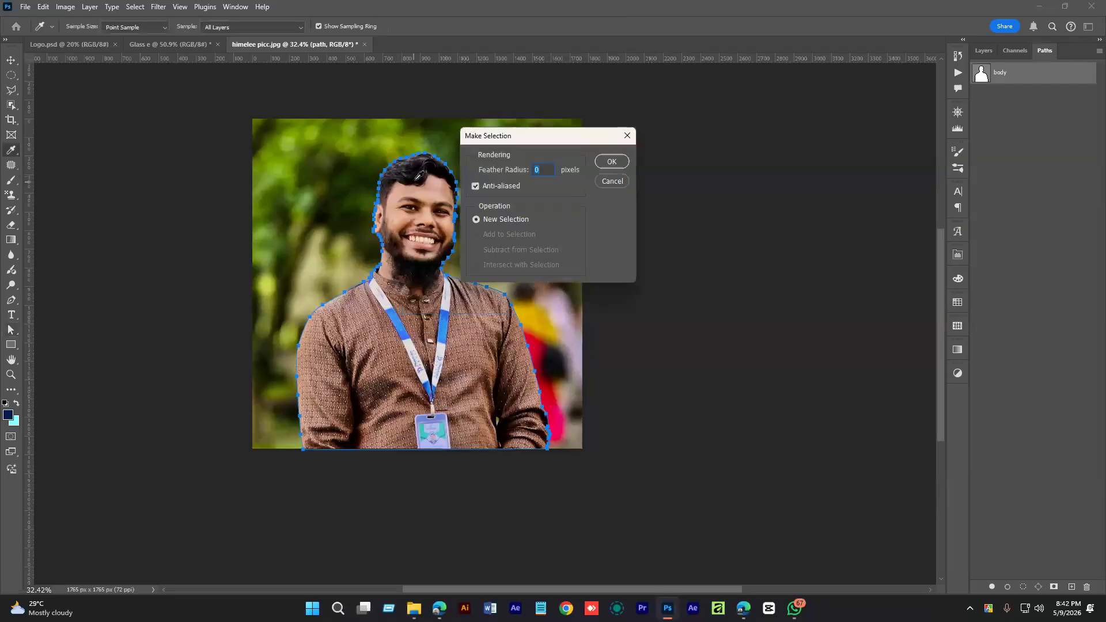
drag(557, 141, 609, 146)
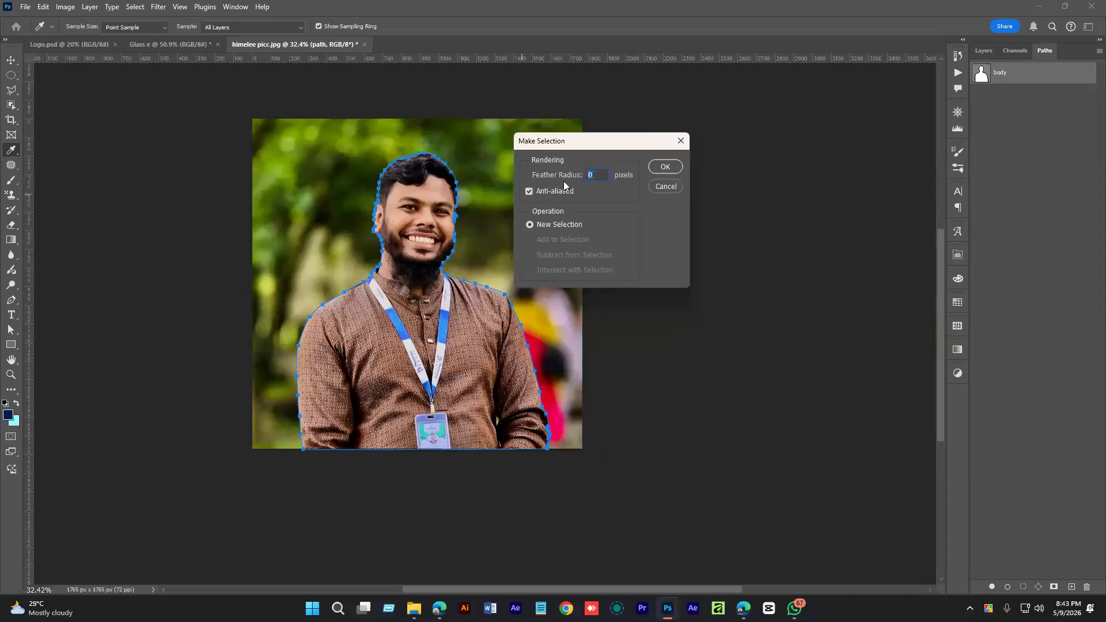
click(665, 166)
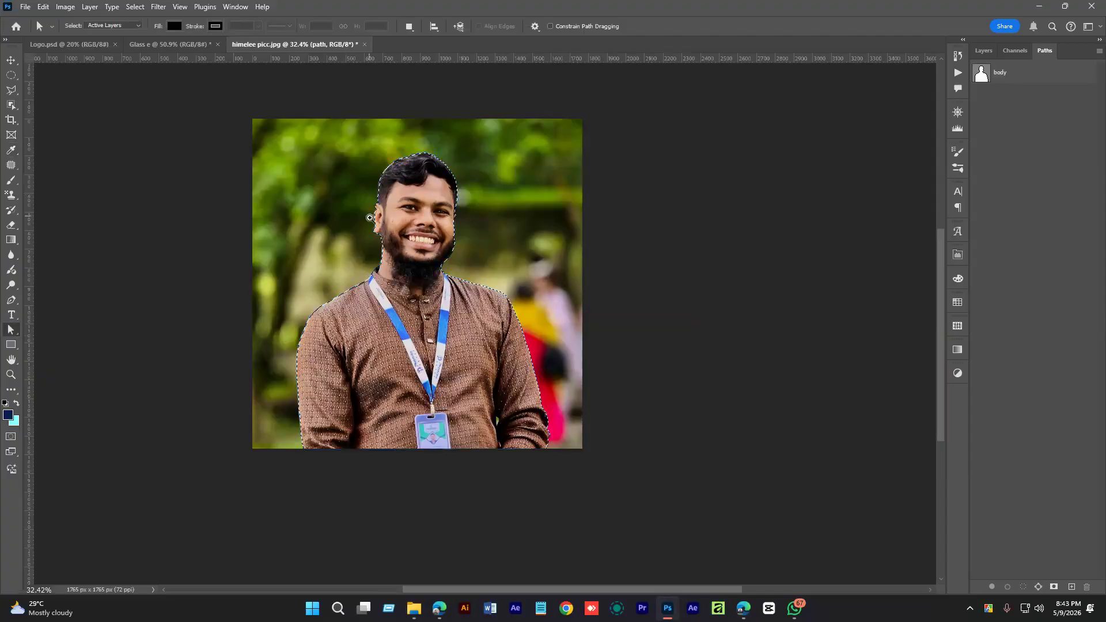
- Examine the selection edge around the man's head, shoulders and shirt
drag(372, 222, 448, 293)
scroll(448, 294, up, 10)
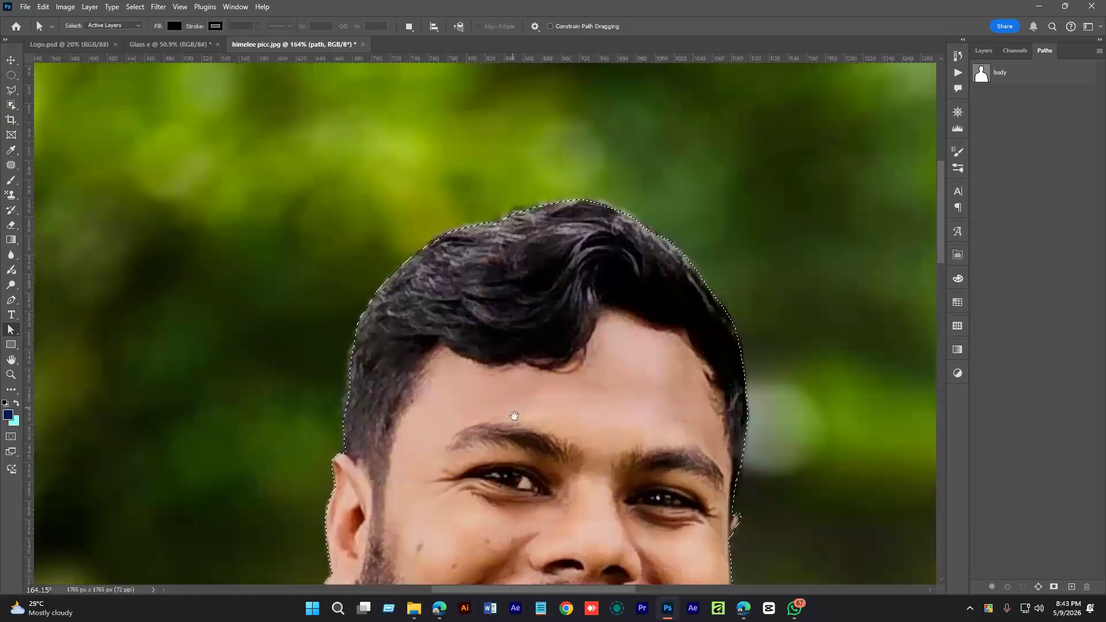
scroll(509, 415, down, 10)
scroll(501, 156, down, 5)
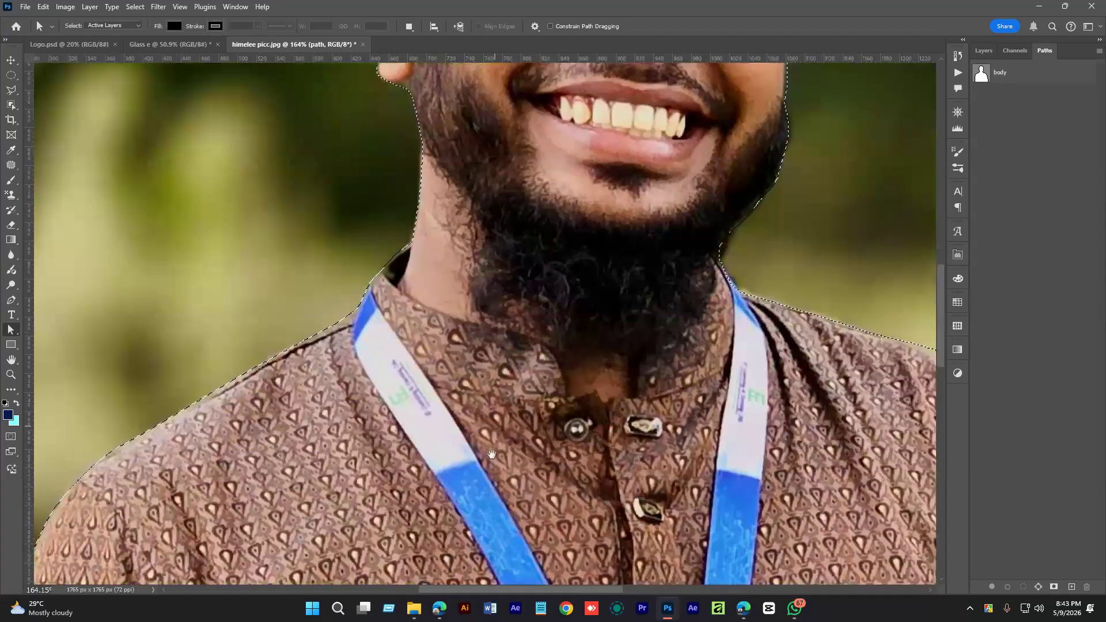
scroll(514, 249, down, 6)
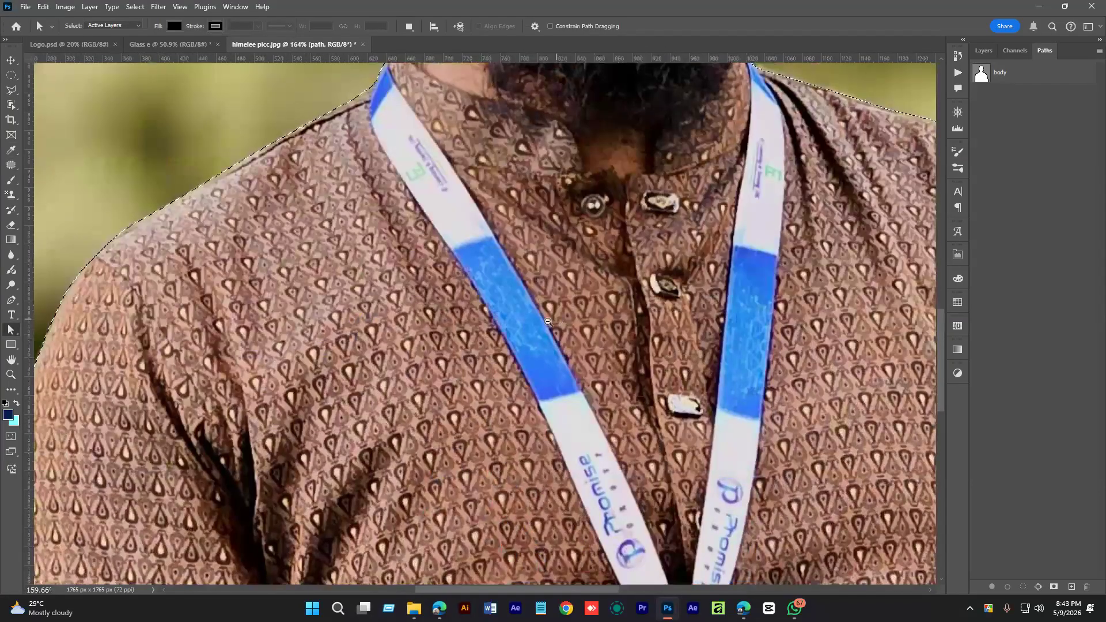
scroll(513, 330, down, 3)
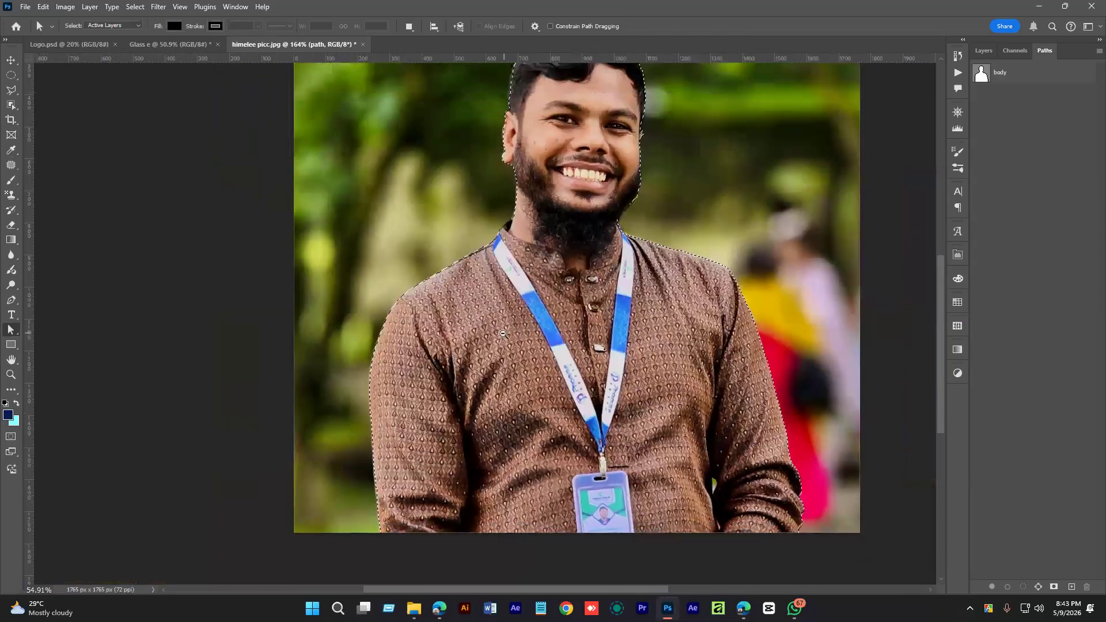
- Invert the body selection and delete the background around the man on the path layer
click(984, 50)
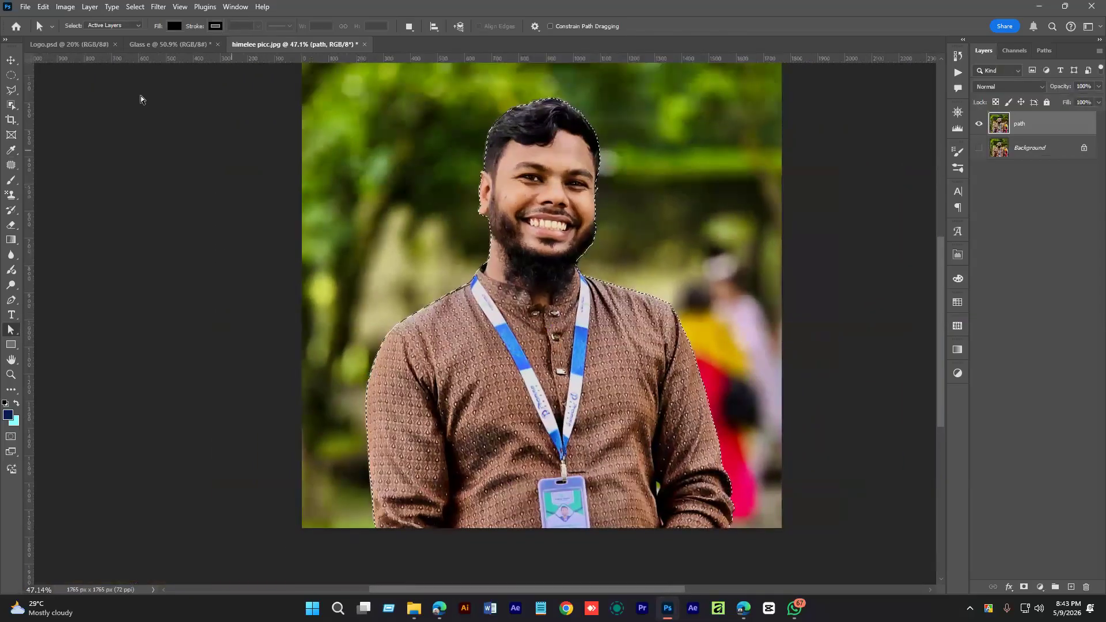
click(142, 7)
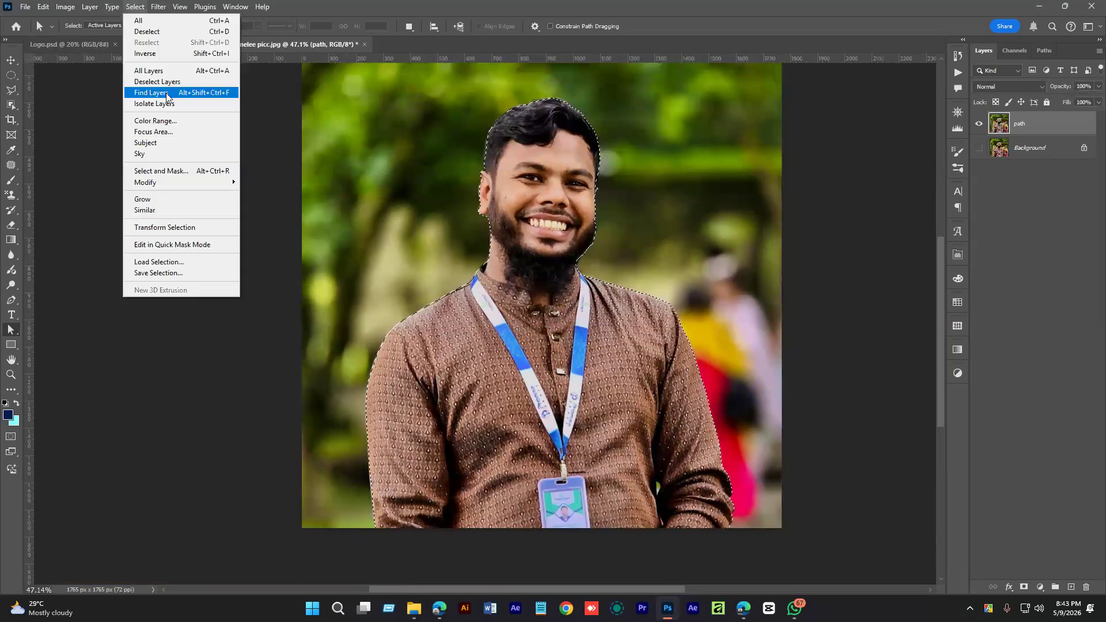
click(164, 55)
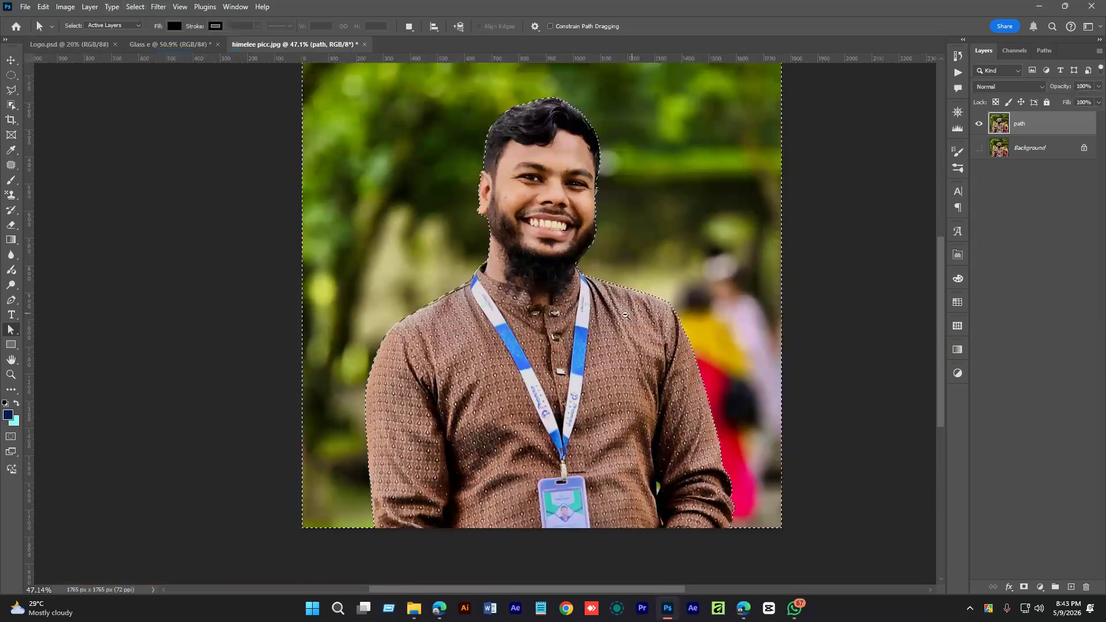
scroll(629, 311, down, 3)
key(Delete)
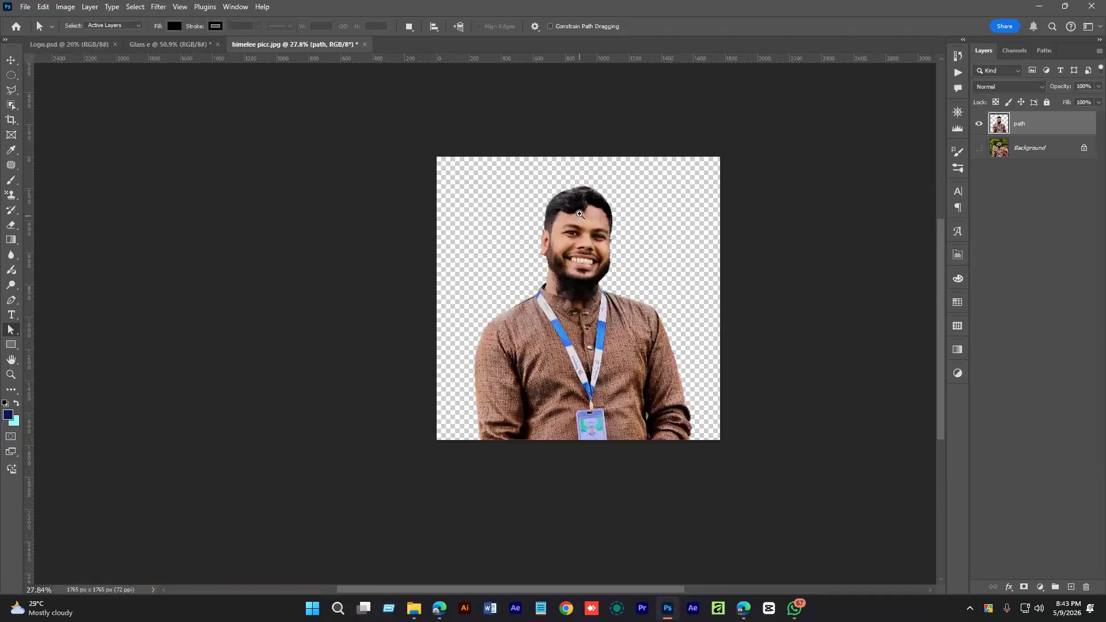
scroll(579, 213, up, 3)
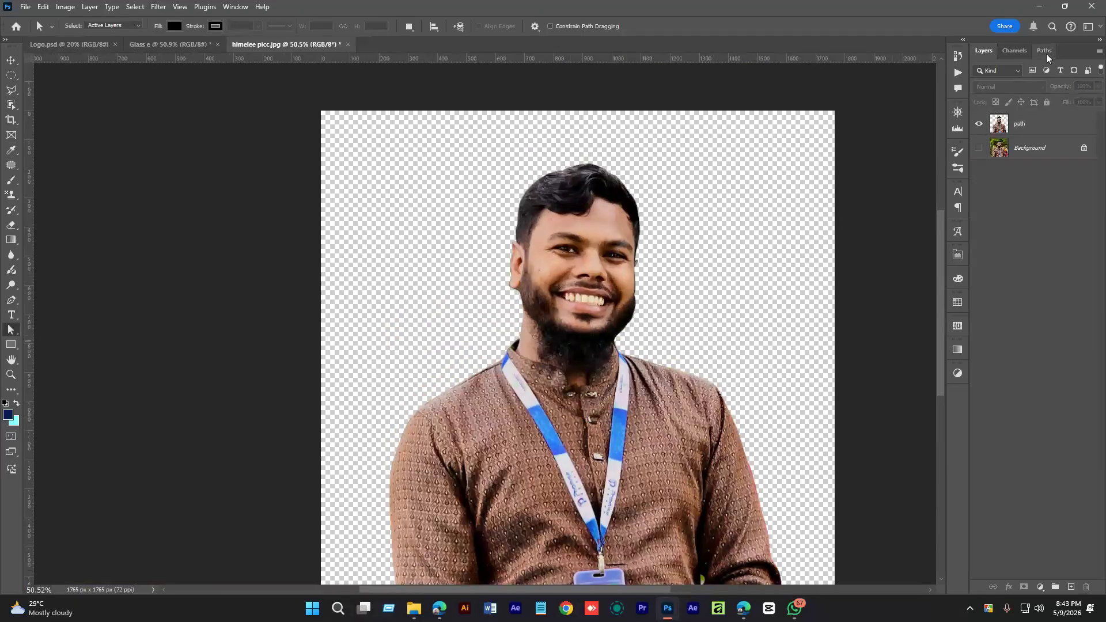
- Display the saved body path over the cutout, check its outline and return to the path layer
click(1045, 51)
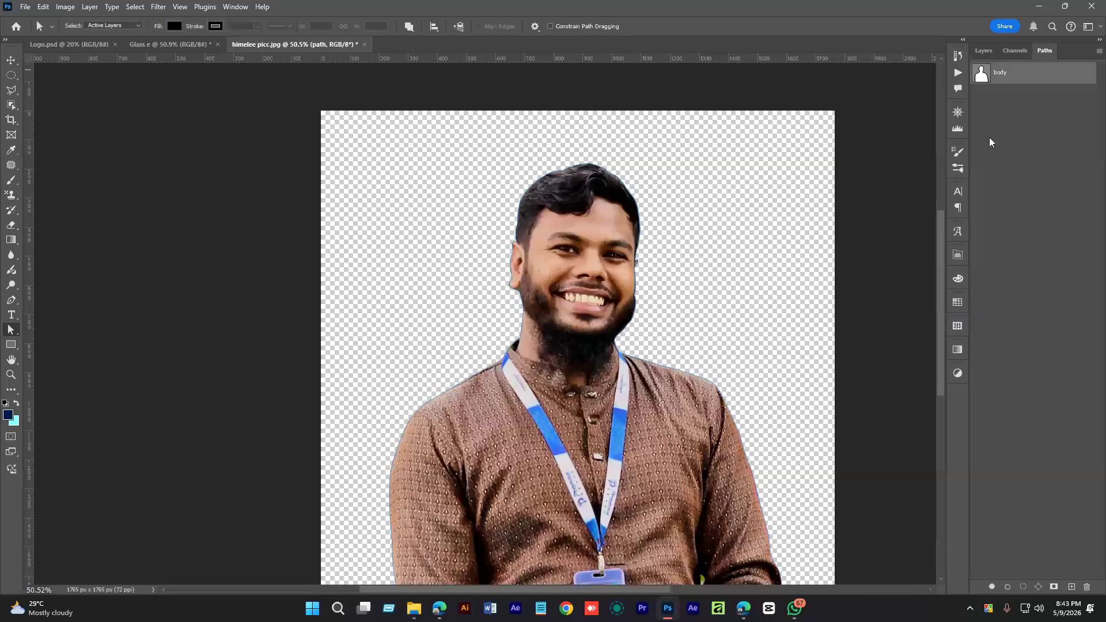
scroll(652, 298, down, 4)
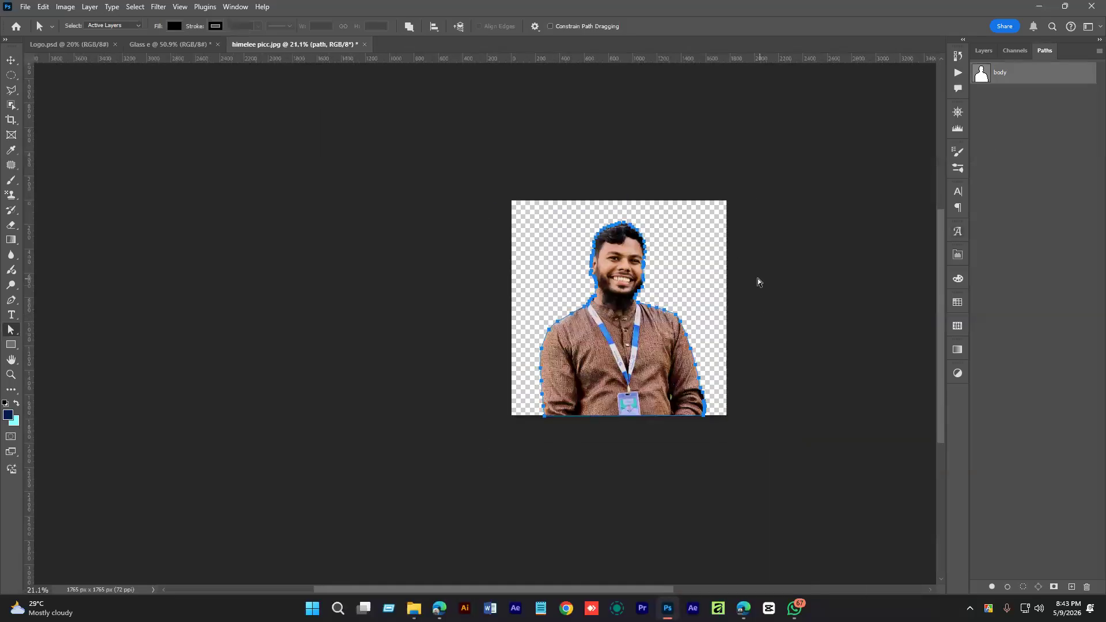
scroll(579, 271, up, 3)
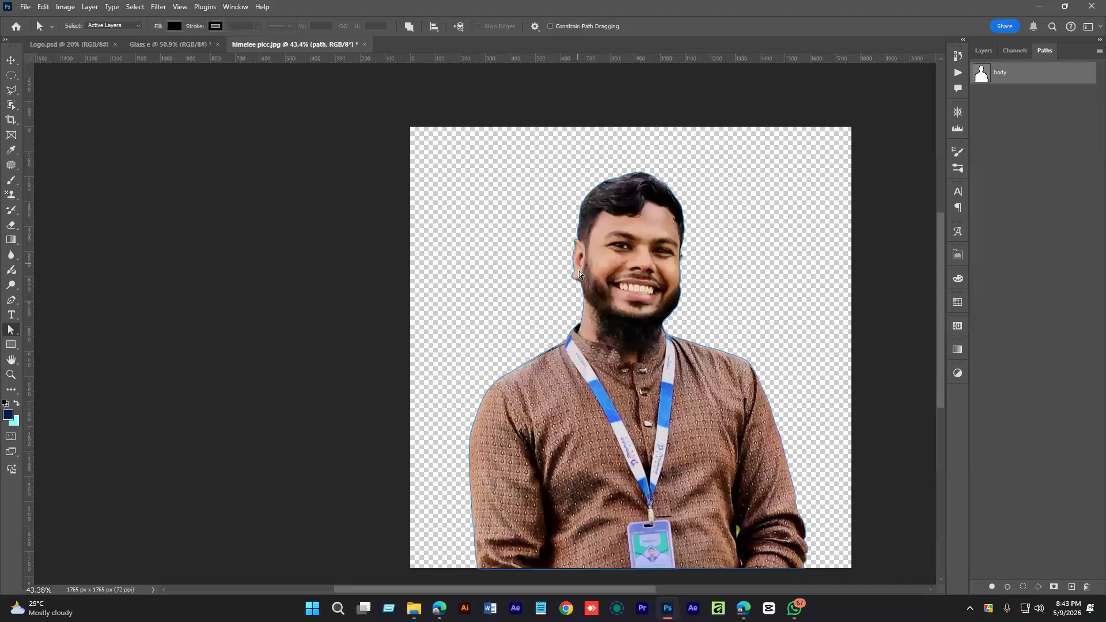
click(984, 50)
click(1012, 176)
click(1029, 128)
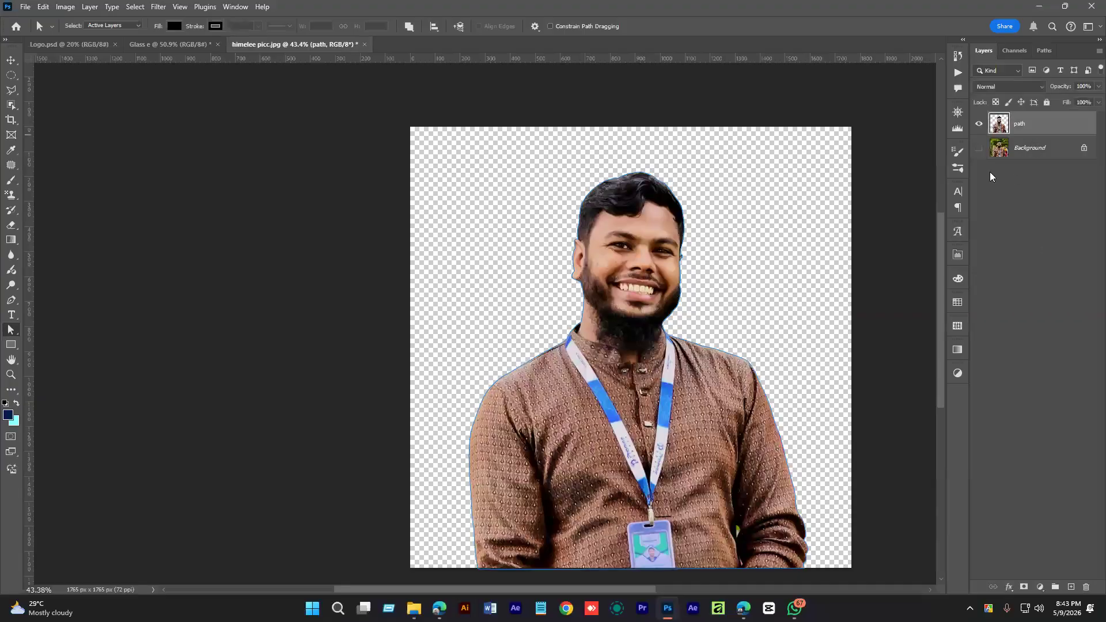
- Duplicate the Background layer and show the copy in place of the path layer
click(999, 147)
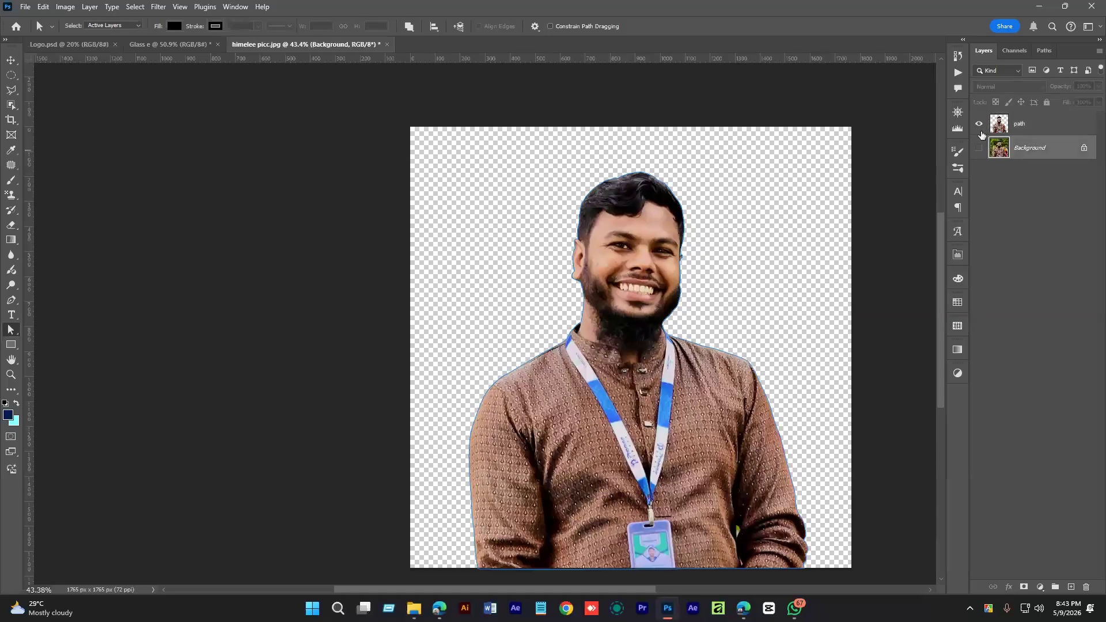
key(ctrl+j)
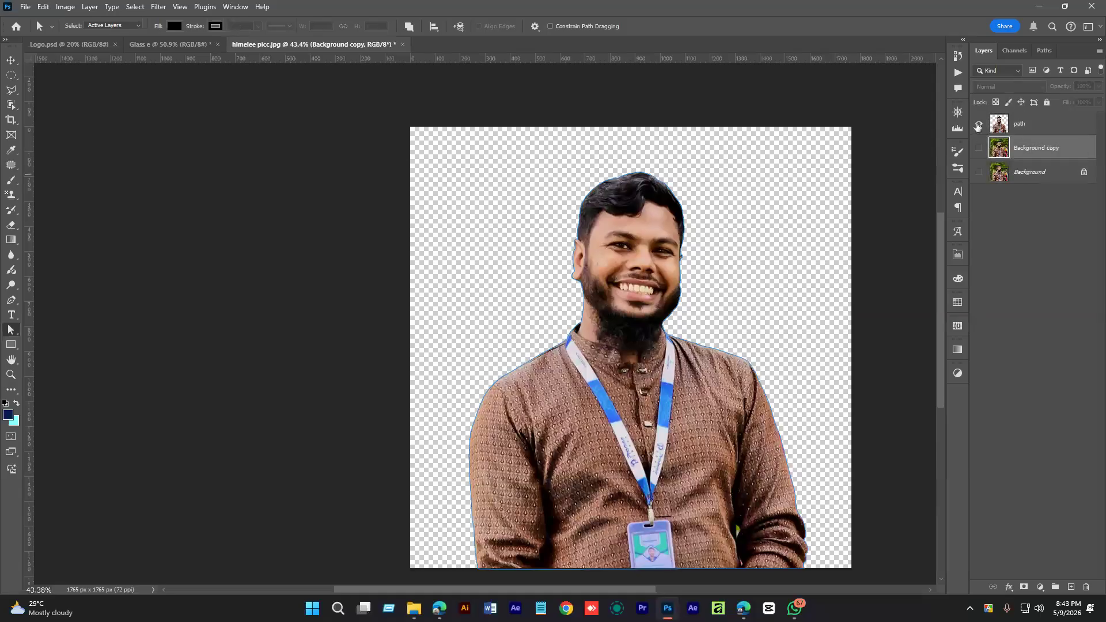
click(979, 125)
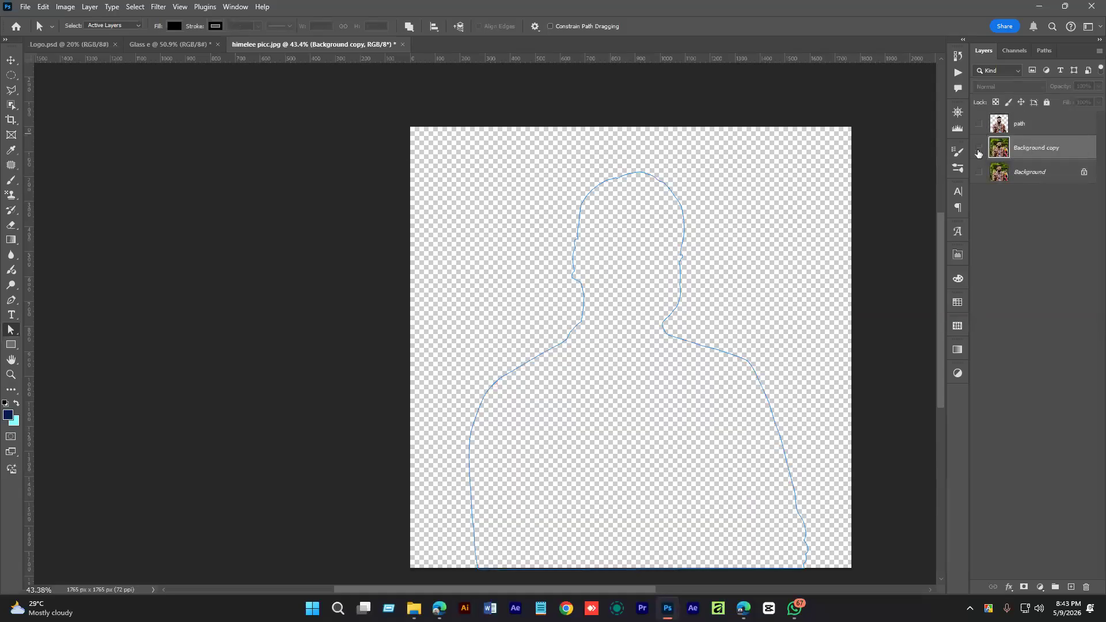
click(979, 148)
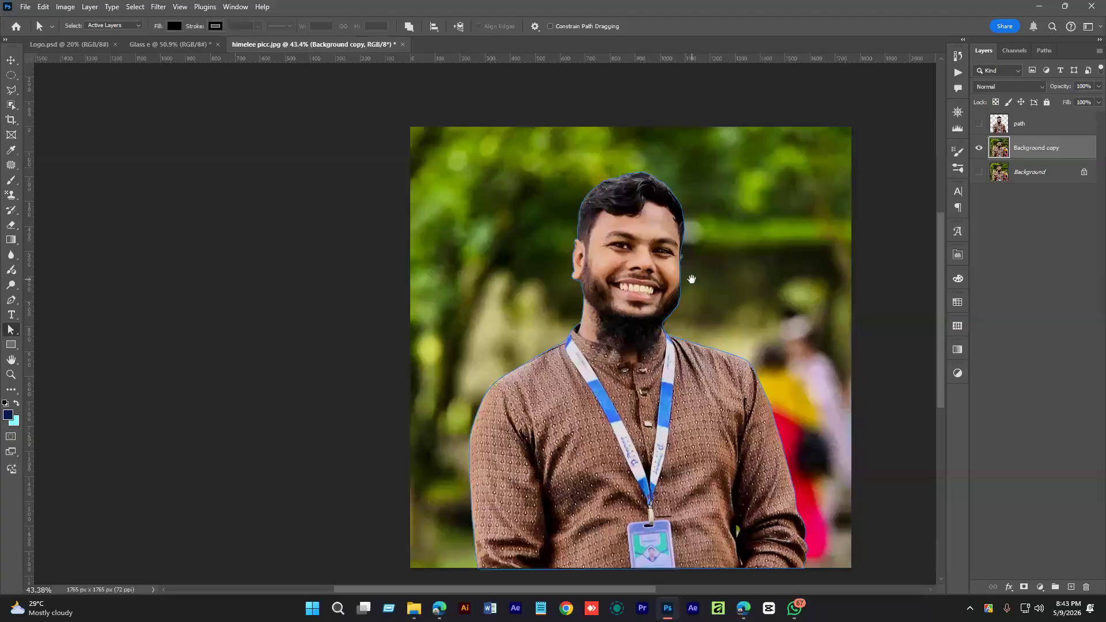
- Select the body path over the Background copy with the Path Selection tool to examine its anchor points
scroll(685, 279, down, 1)
click(1044, 51)
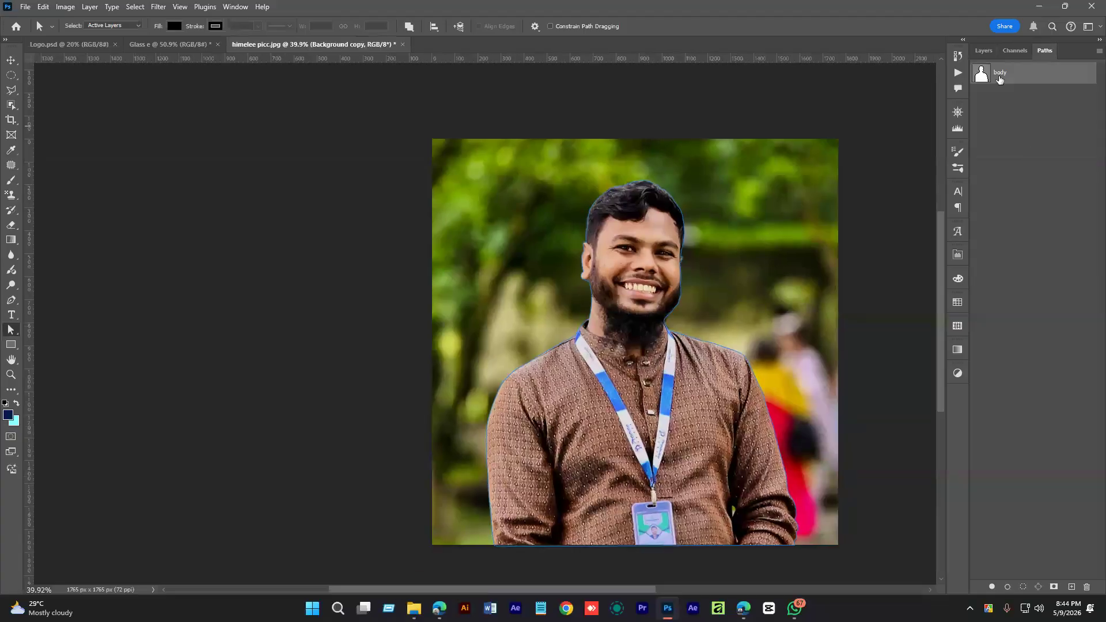
click(1006, 203)
click(983, 51)
drag(487, 139, 892, 550)
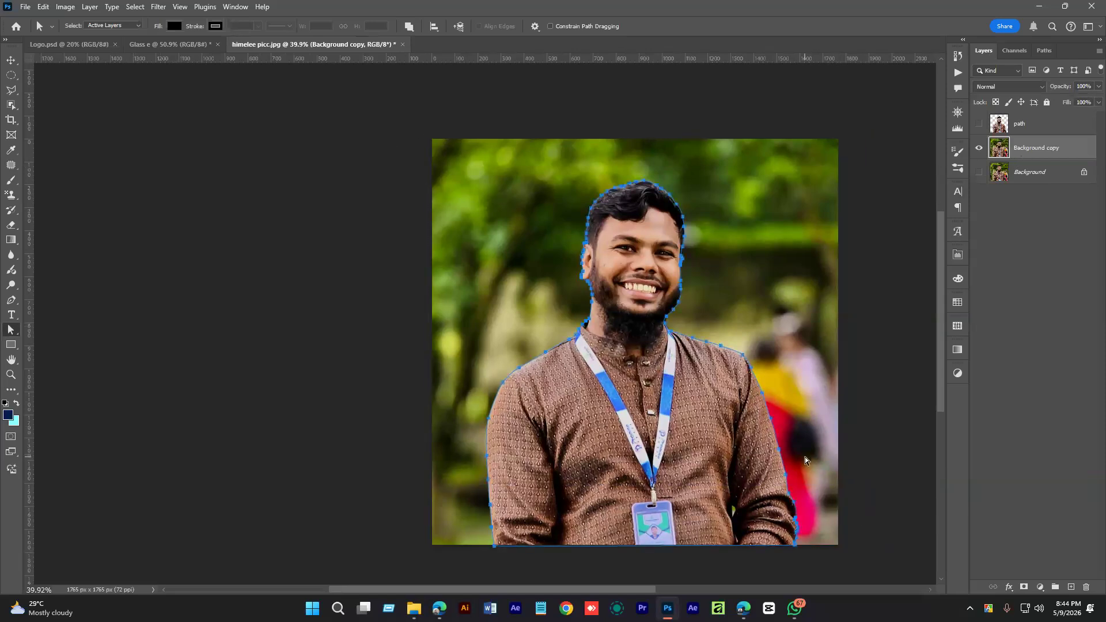
click(828, 261)
click(1045, 233)
drag(411, 127, 870, 576)
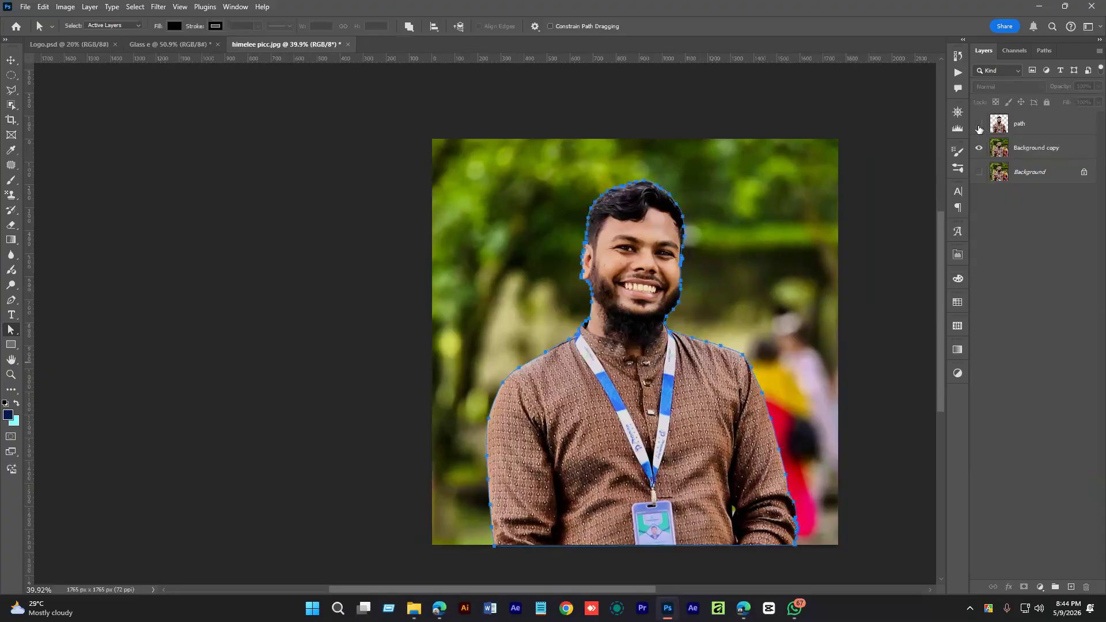
- Hide the Background copy layer to view the body path on its own, and dismiss the path
click(980, 147)
click(997, 129)
click(1029, 288)
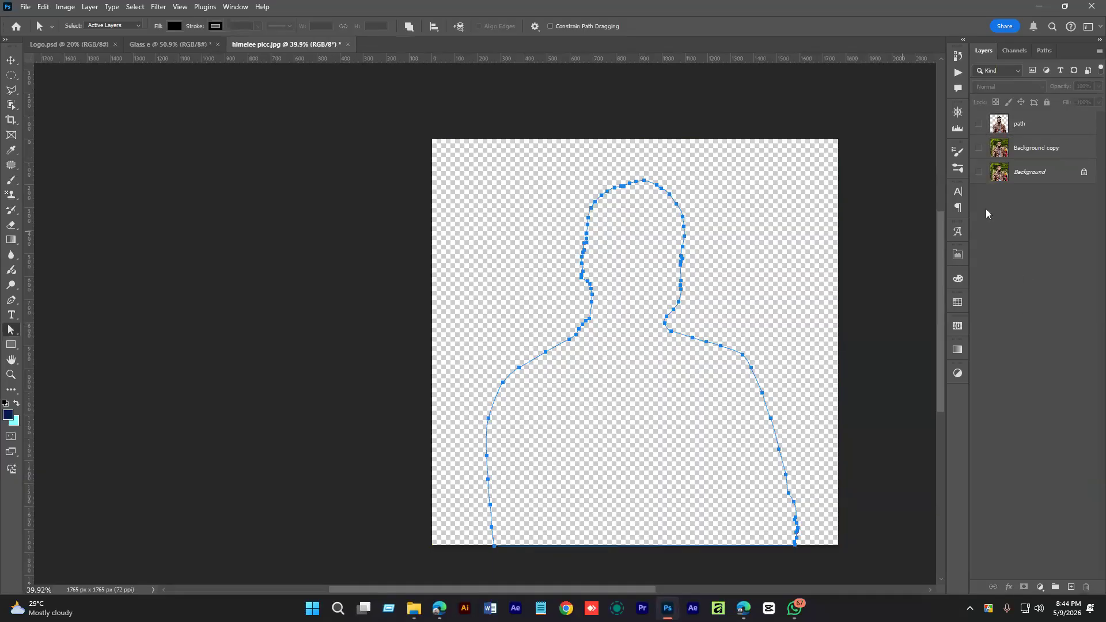
click(1045, 51)
click(1031, 229)
click(987, 50)
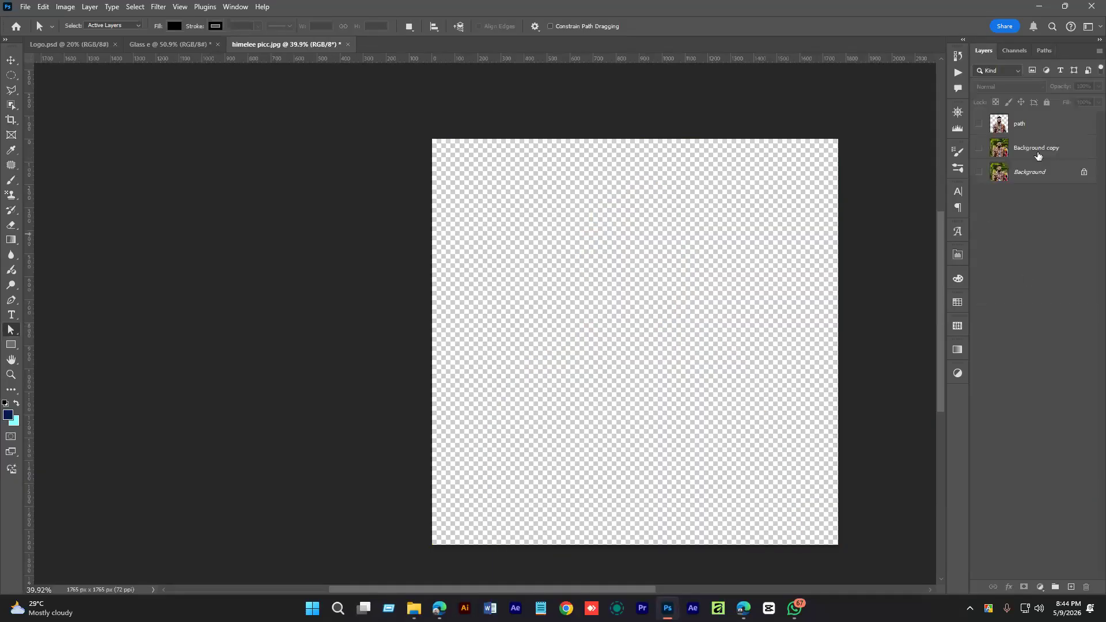
- Show the path layer, load its transparency as a selection around the man and save that selection
click(979, 124)
click(1020, 124)
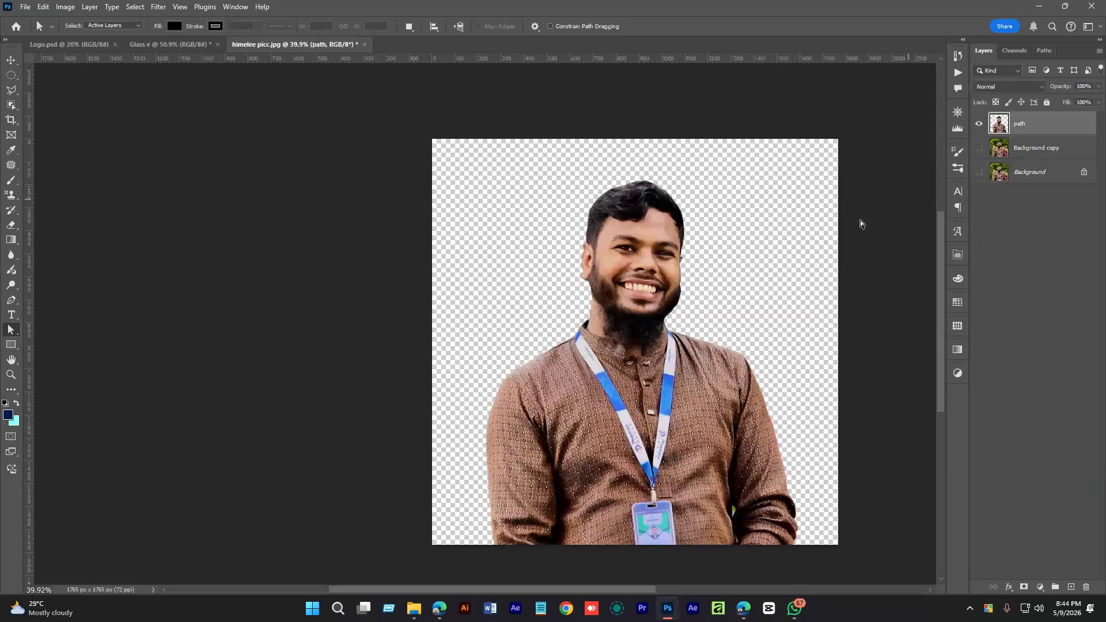
ctrl+click(1002, 128)
scroll(607, 368, up, 4)
scroll(711, 321, down, 3)
scroll(711, 321, down, 2)
click(134, 7)
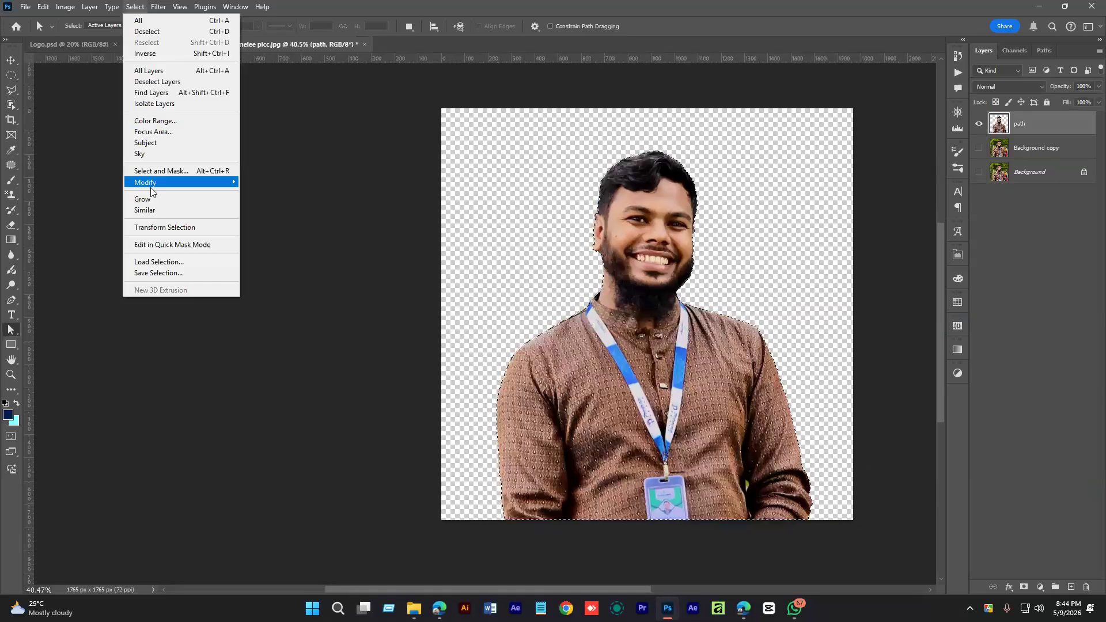
click(165, 273)
key(Return)
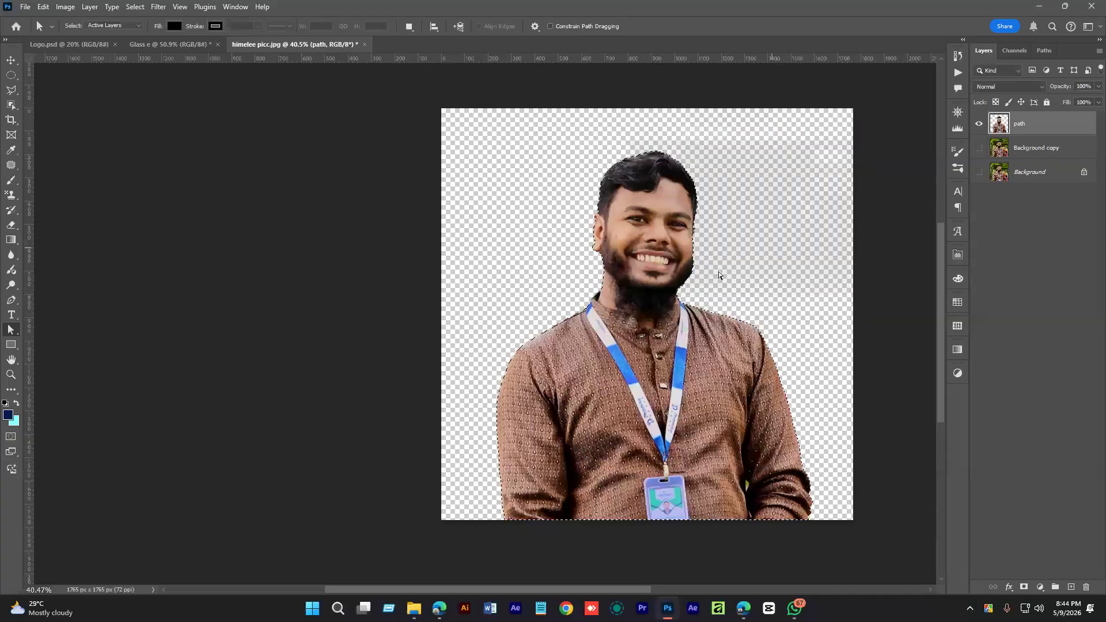
- Show the Background copy instead of the path layer and load the man's saved selection as a new selection
click(980, 123)
click(980, 148)
click(1035, 148)
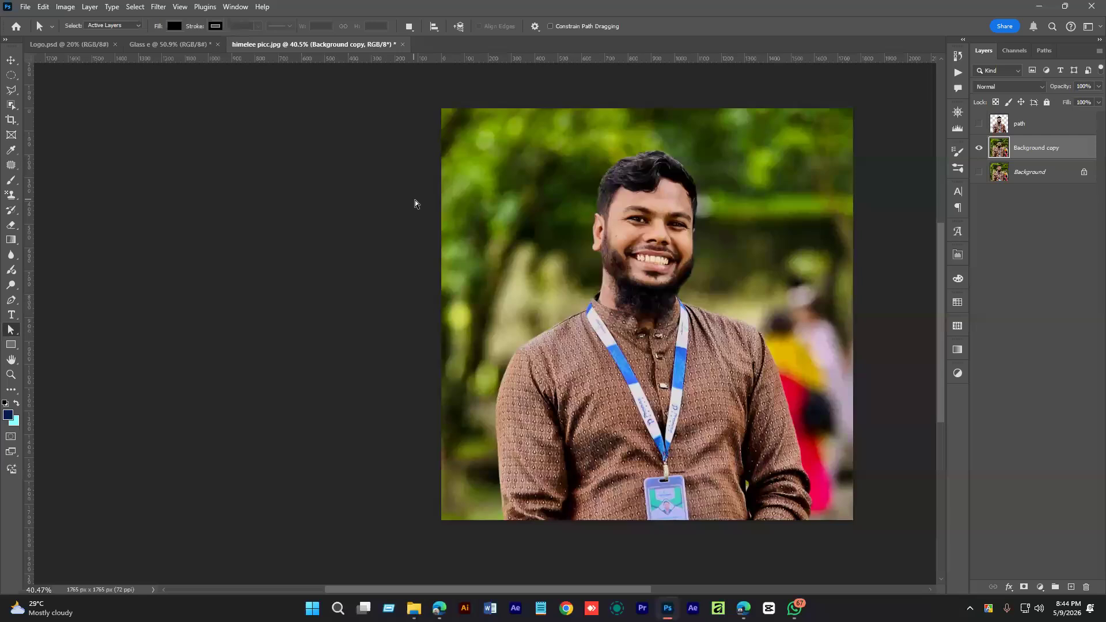
click(135, 6)
click(151, 261)
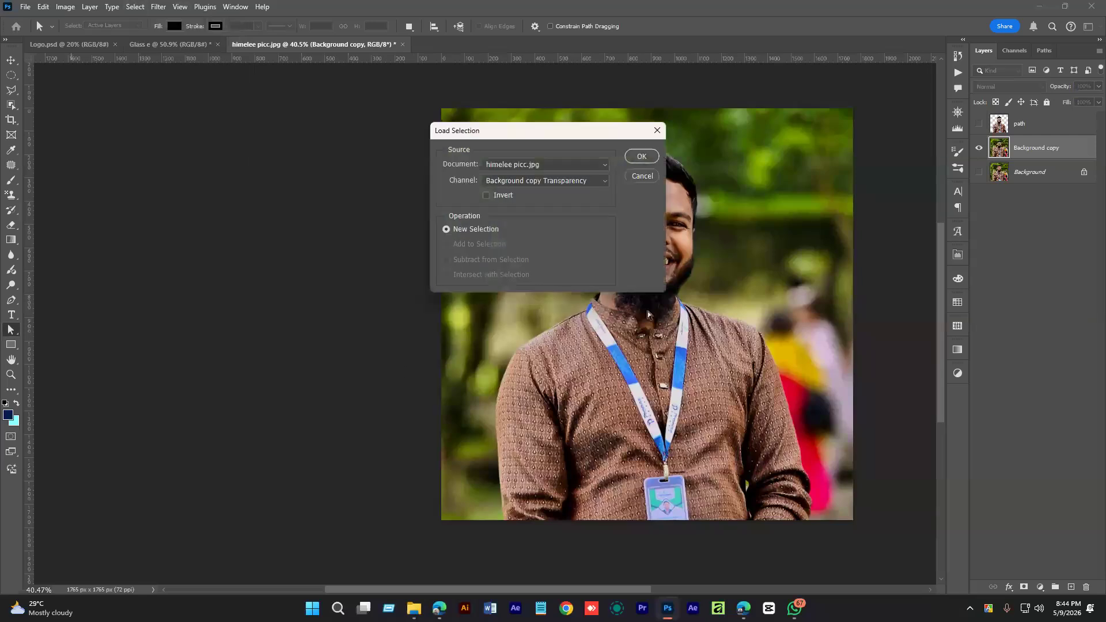
click(578, 181)
click(496, 212)
click(641, 159)
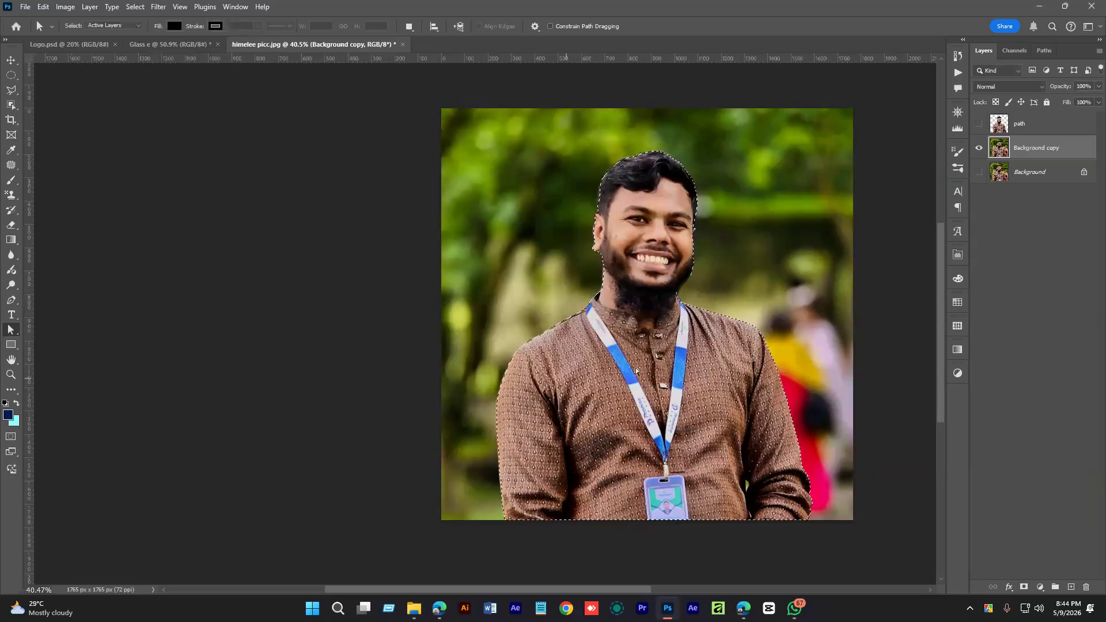
- Invert the loaded selection, delete the background from the Background copy layer and deselect
key(ctrl+shift+i)
key(Delete)
key(ctrl+d)
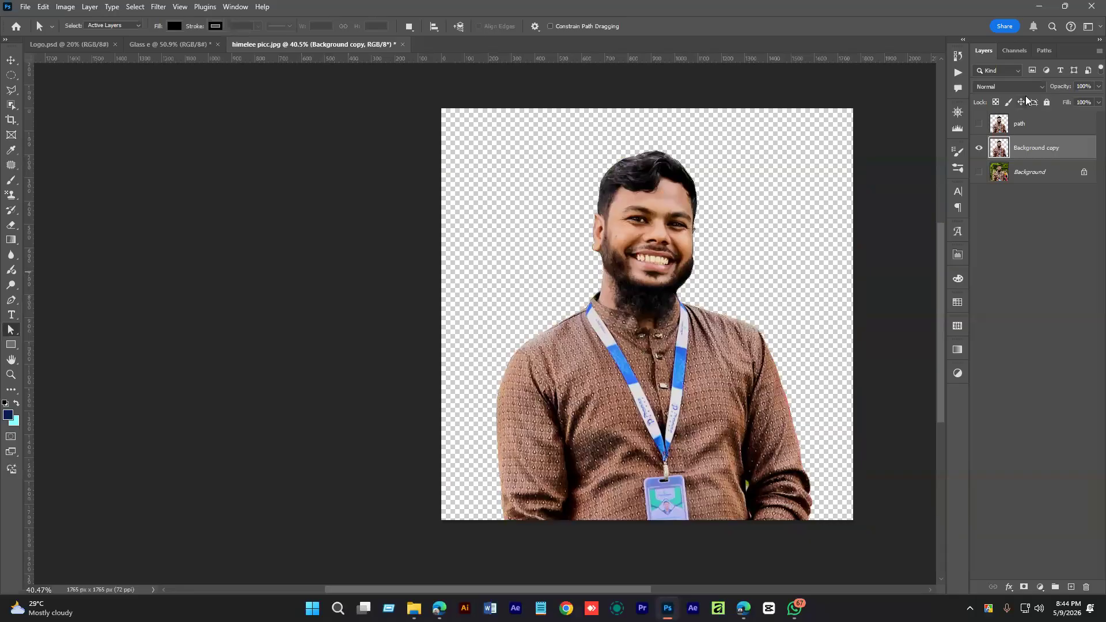
- Display the saved body path over the Background copy cutout and check its outline
click(1044, 51)
click(1012, 78)
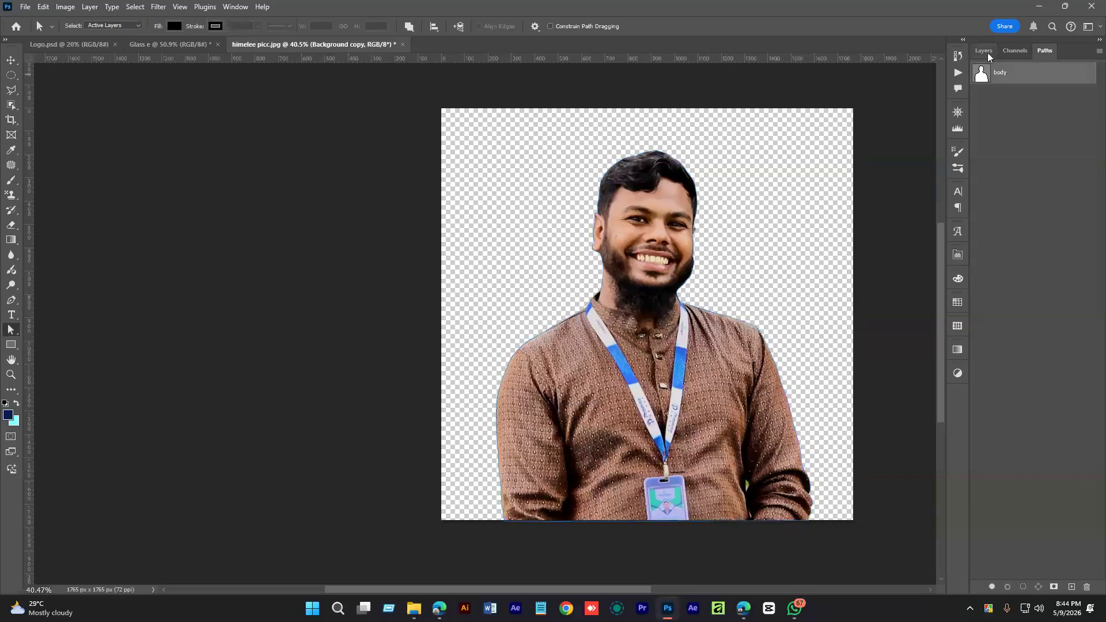
click(985, 51)
drag(544, 123, 837, 311)
click(870, 261)
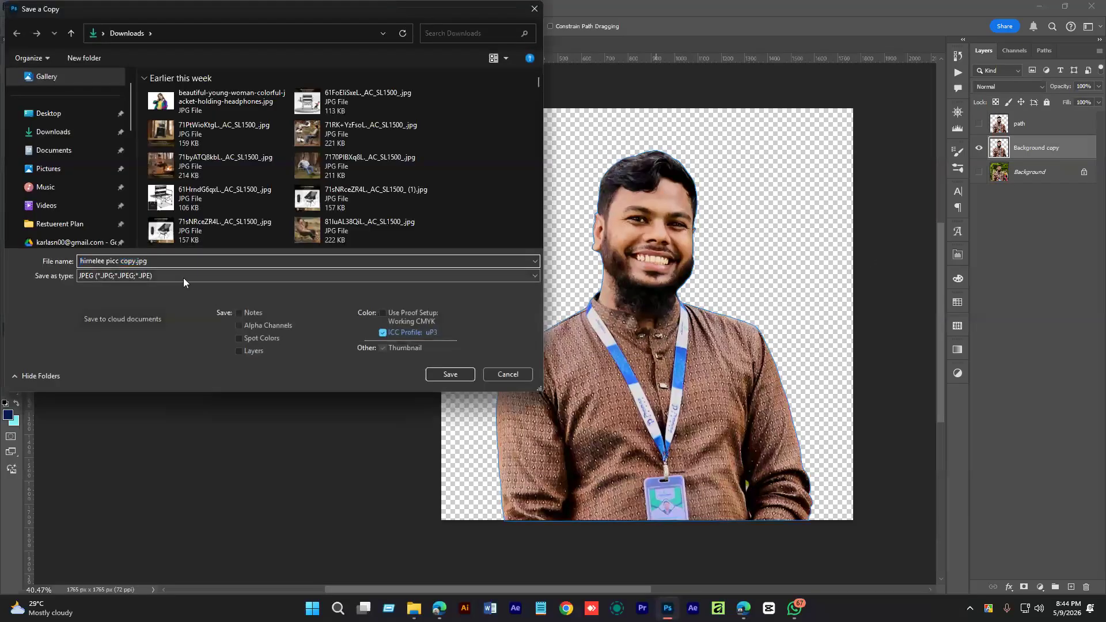
- Save a copy of the cutout in Downloads as a PNG named sss with the large file size (fastest saving) option
click(183, 276)
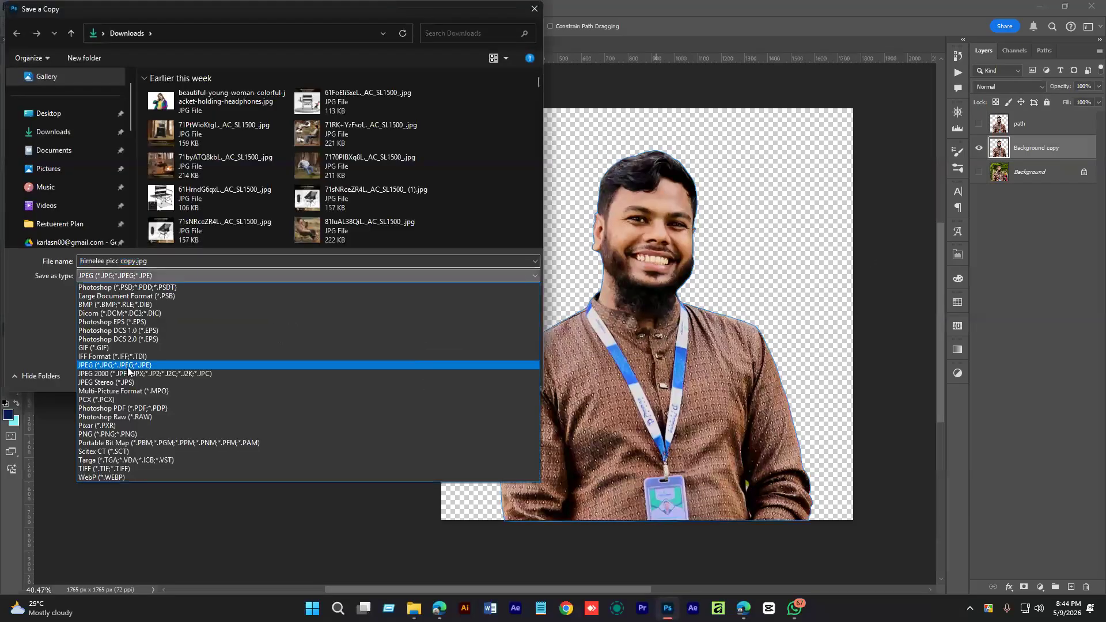
click(122, 434)
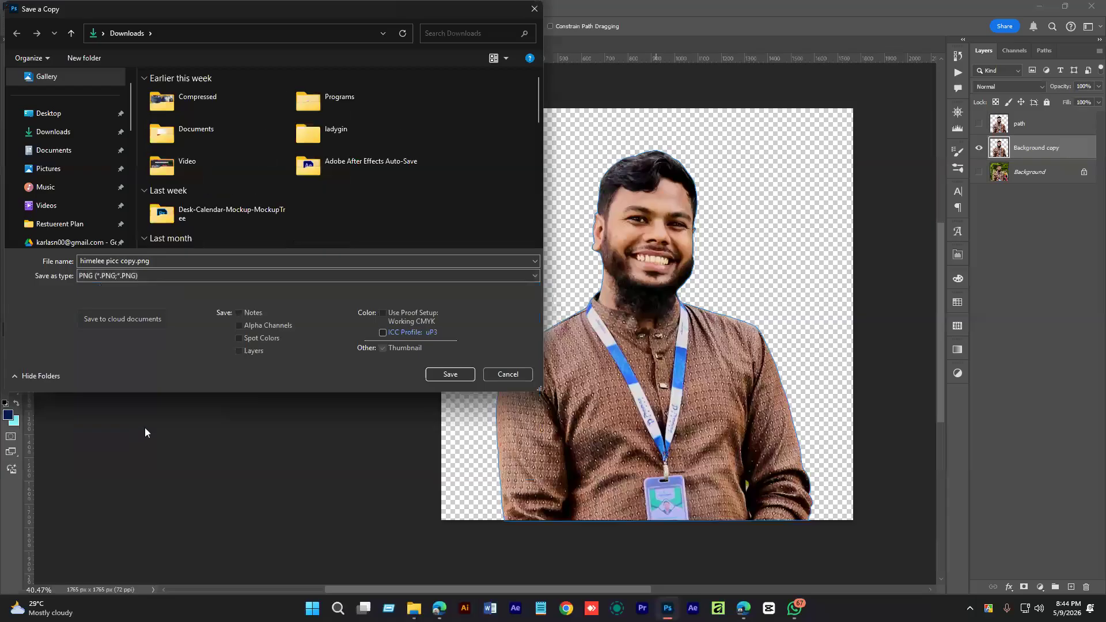
click(134, 261)
text(sss)
click(463, 378)
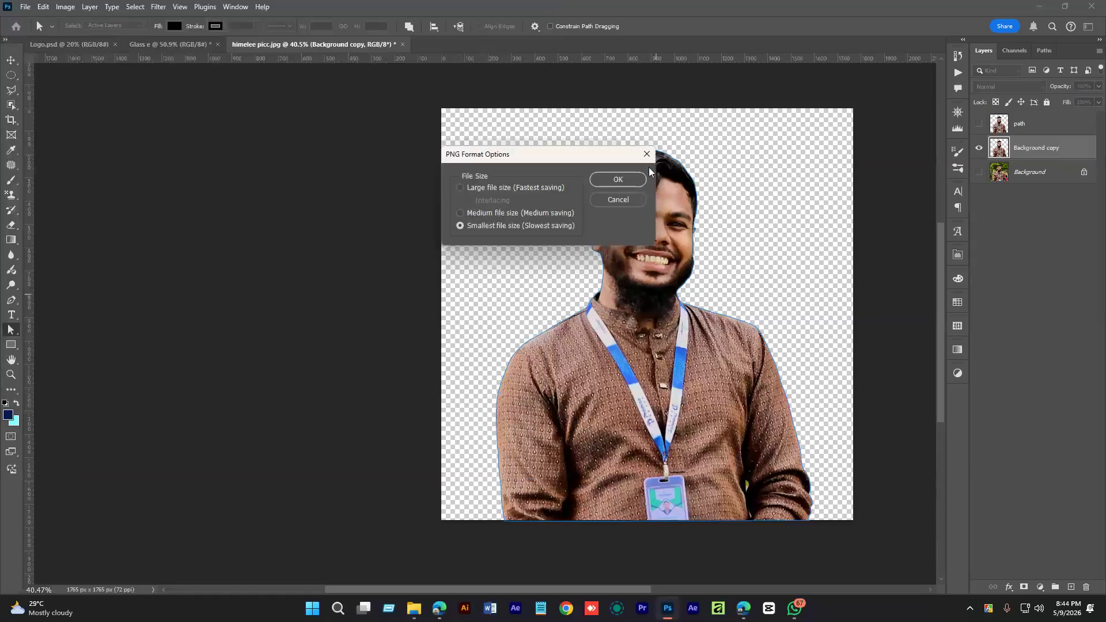
click(515, 189)
click(618, 179)
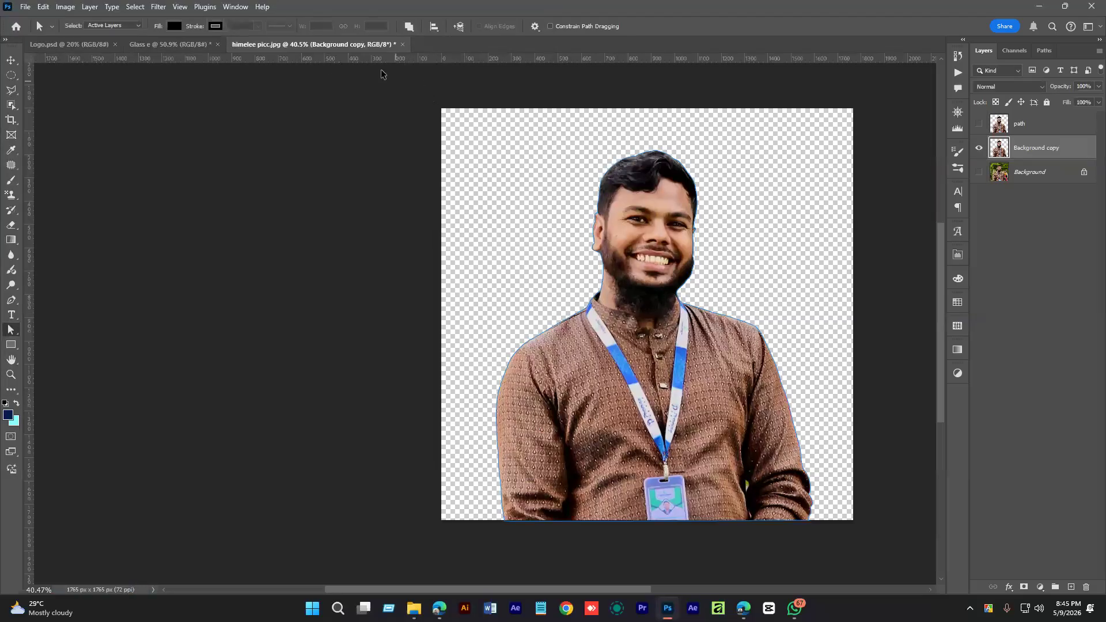
- Start saving the document as a PSD and create a Class 30 folder in Documents > ELE Mentoring Class > Batch 5
key(ctrl+shift+s)
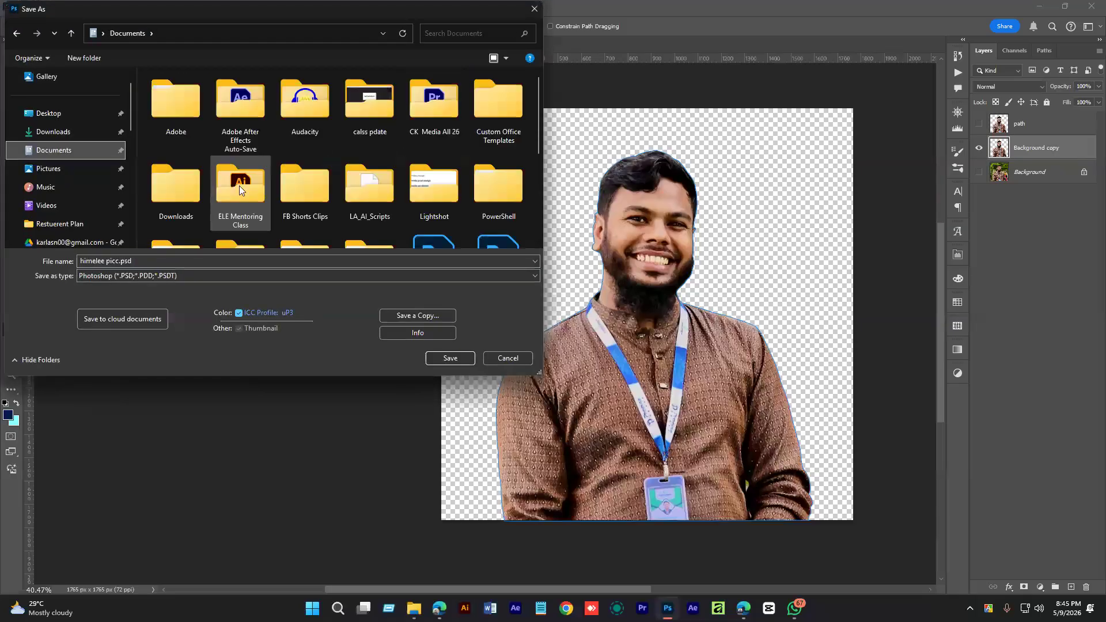
double_click(240, 186)
double_click(176, 102)
scroll(195, 143, down, 5)
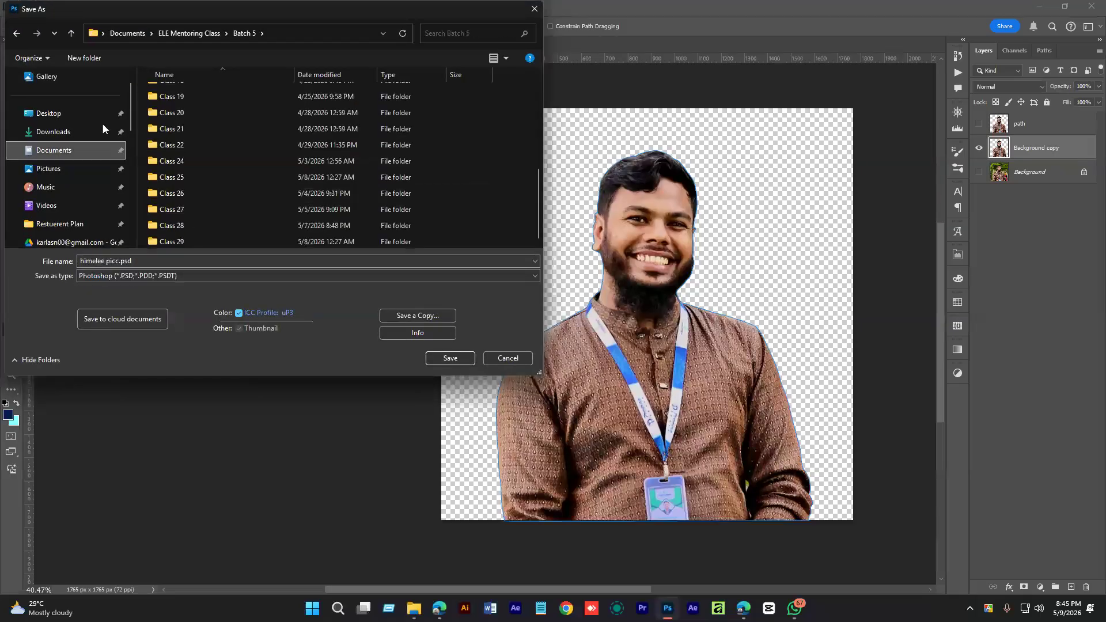
click(87, 58)
text(Cla)
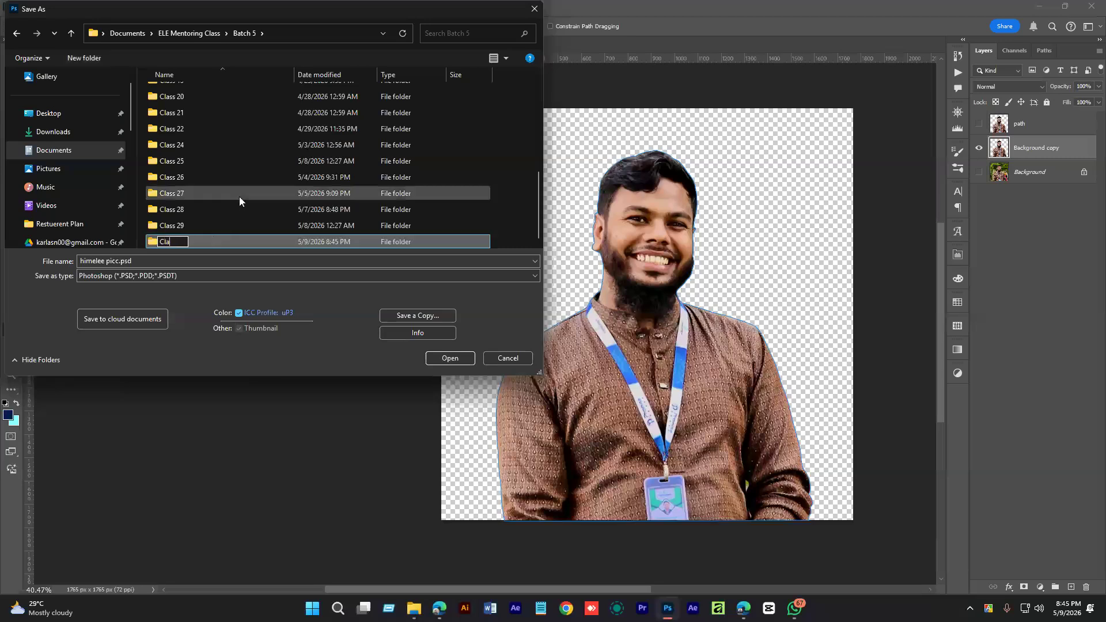
text(ss 30)
key(Return)
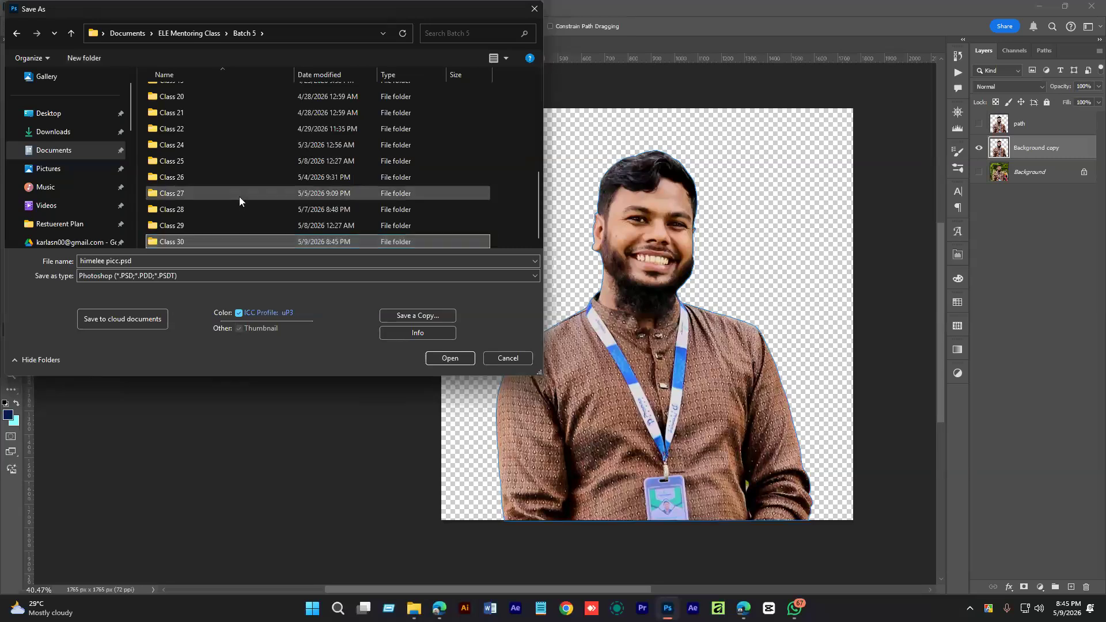
- Save the PSD in the new Class 30 folder and close the document
key(Return)
click(453, 361)
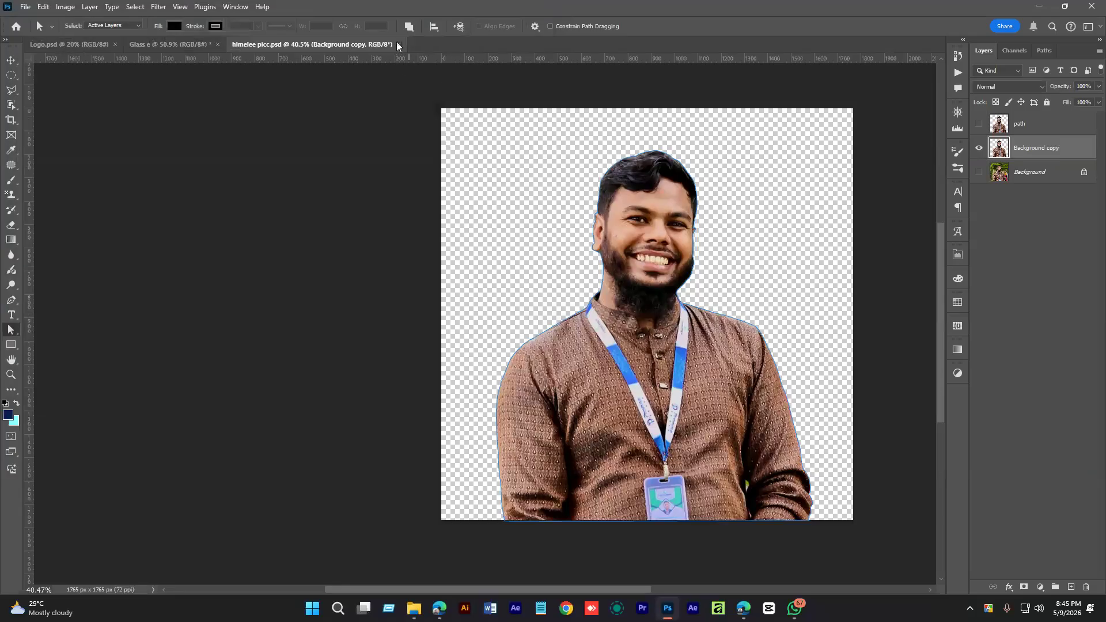
click(399, 44)
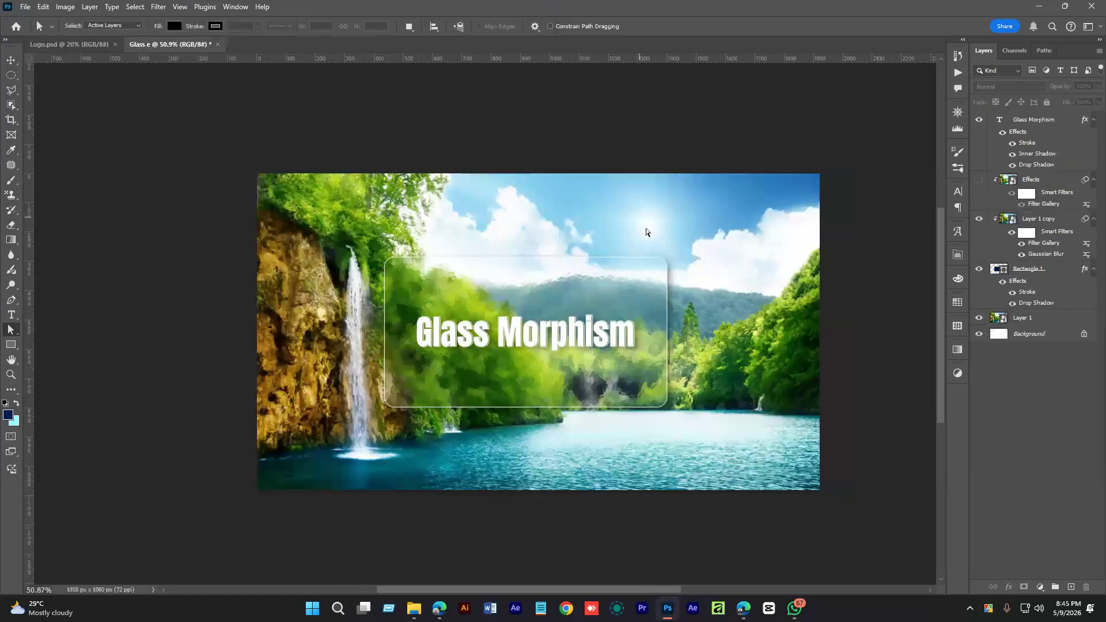
- Open the exported cutout PNG from the Downloads folder in Photoshop
click(413, 609)
scroll(228, 208, up, 10)
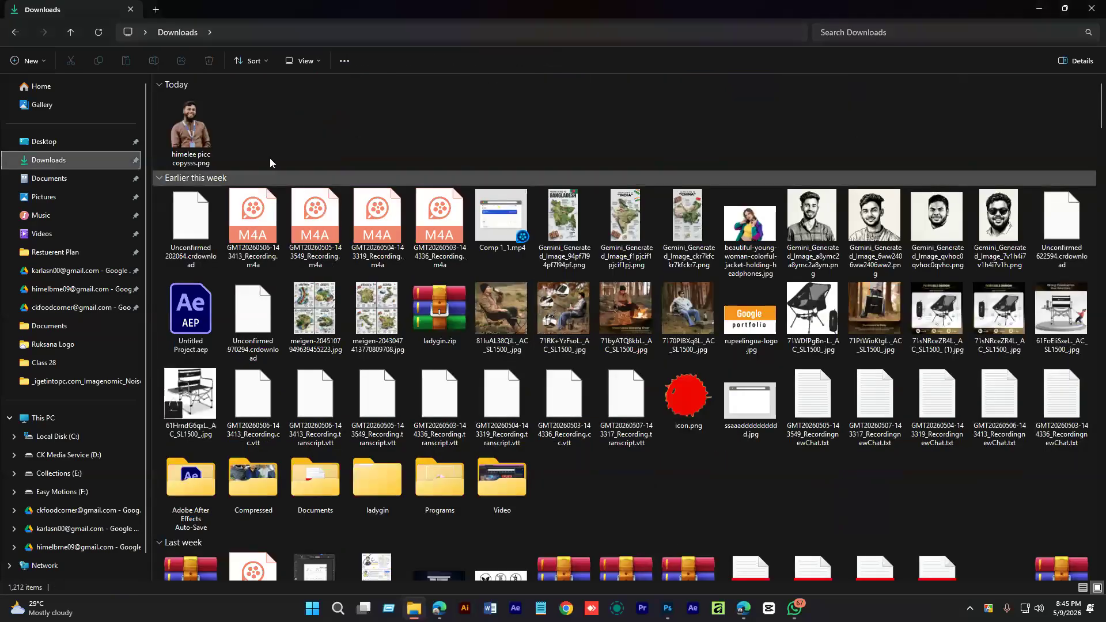
click(669, 611)
drag(669, 616, 698, 40)
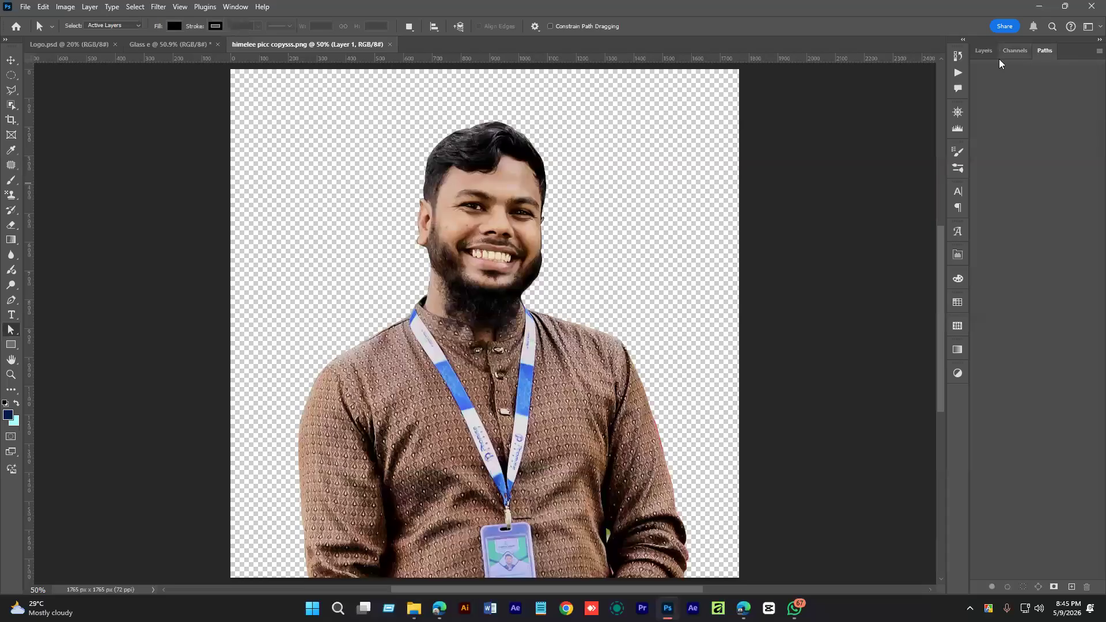
- Examine the PNG's paths, channels and layers to see what the export kept
click(1046, 50)
click(1014, 50)
click(984, 51)
click(1045, 51)
scroll(508, 261, down, 2)
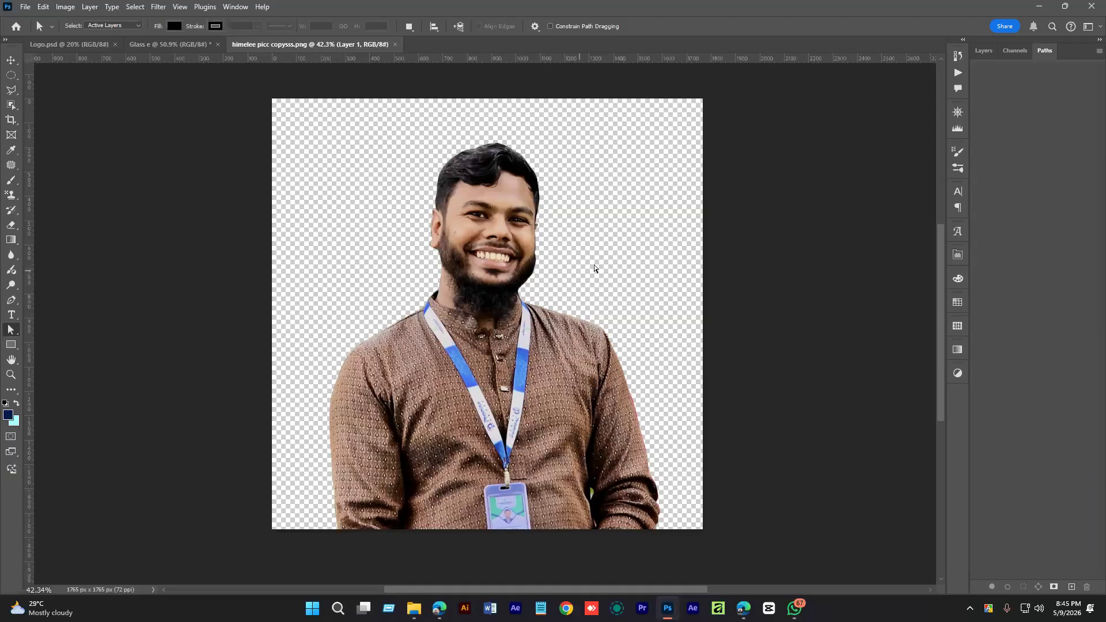
click(984, 51)
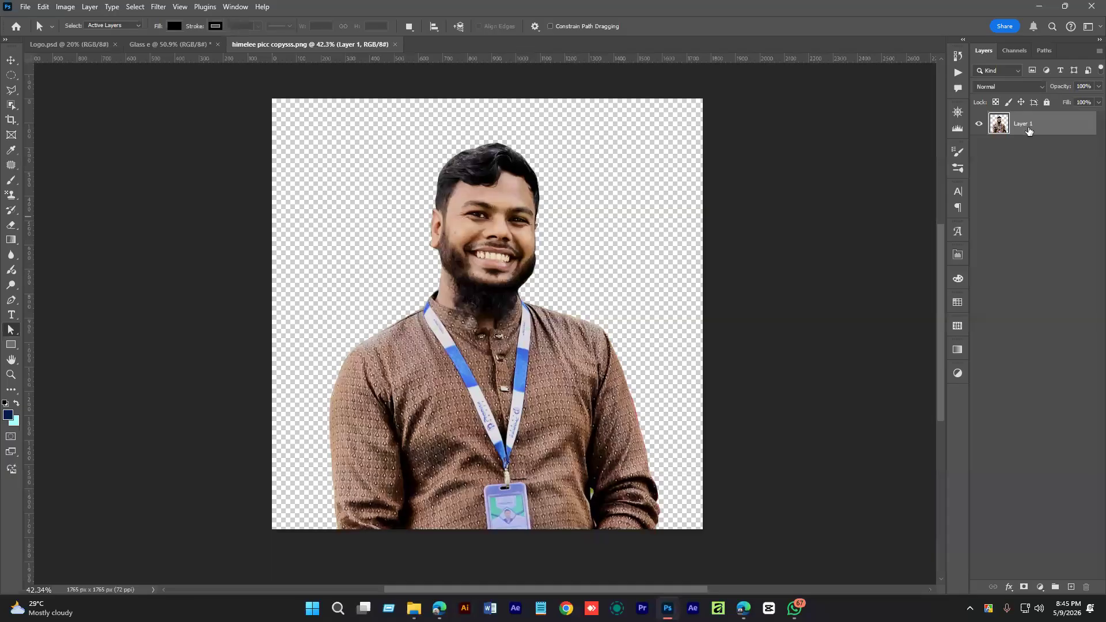
drag(289, 120, 703, 520)
drag(486, 230, 506, 285)
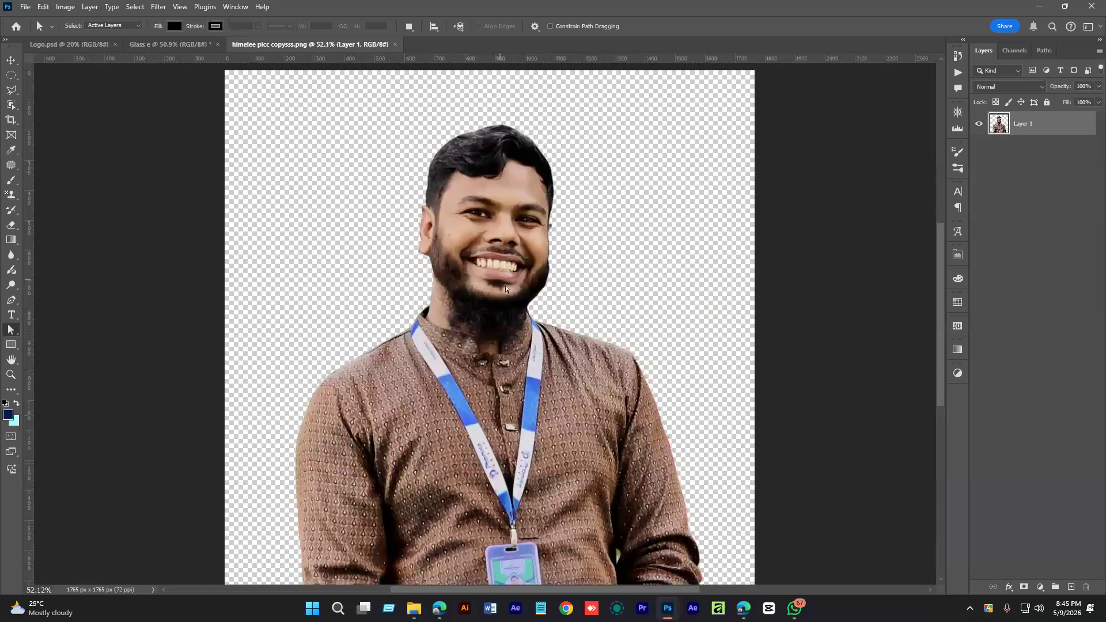
- Load the outline of Layer 1 as a selection and check it around the head and body
ctrl+click(1001, 129)
click(406, 195)
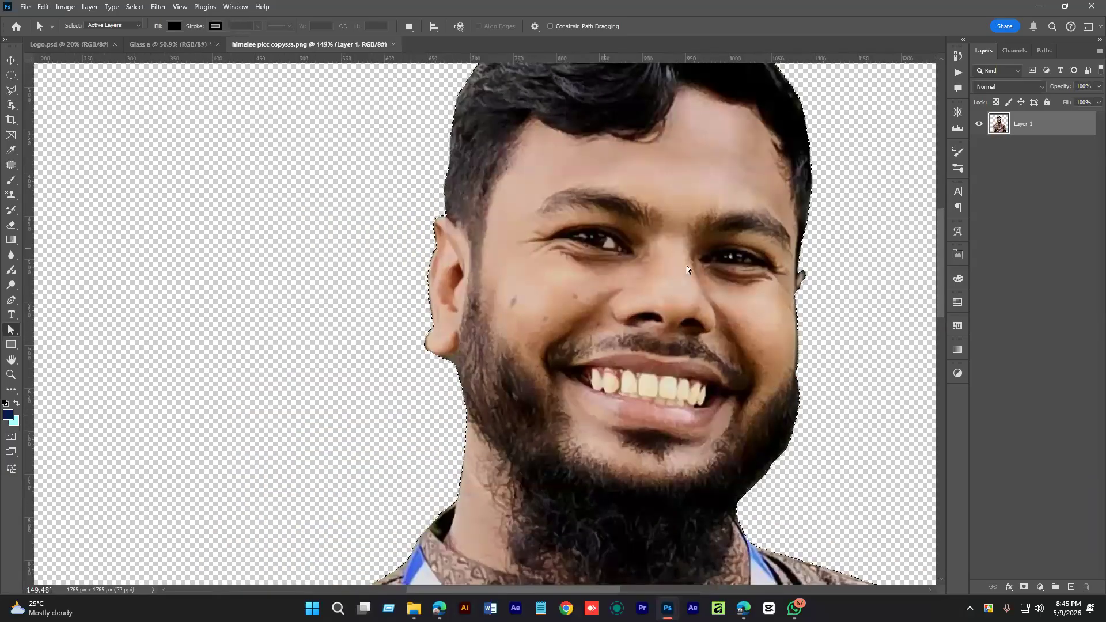
scroll(687, 269, down, 5)
drag(598, 387, 577, 298)
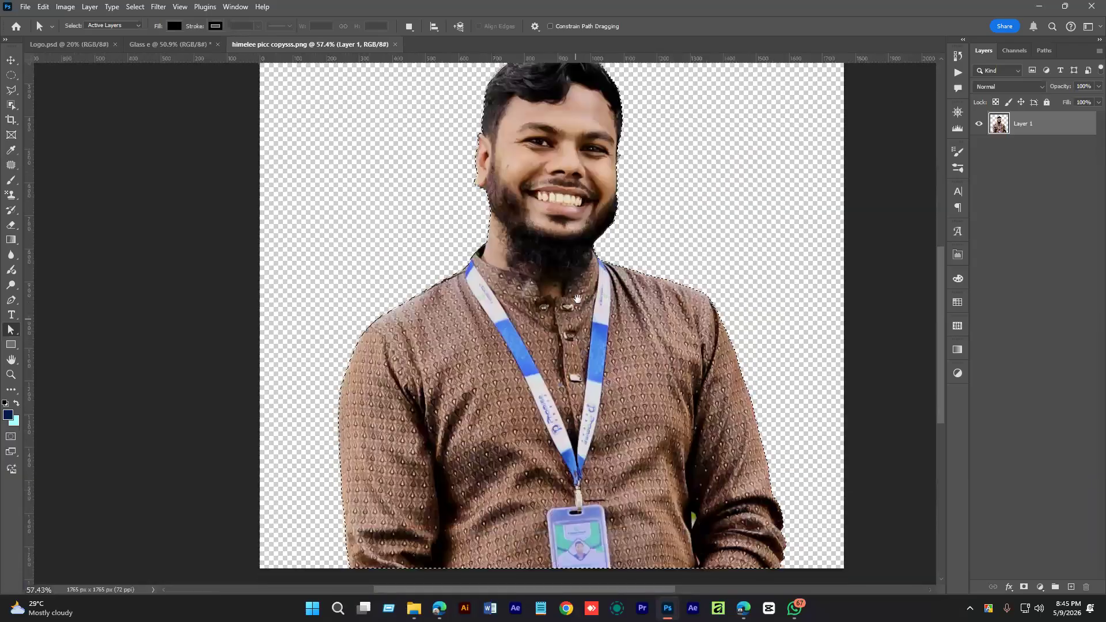
scroll(591, 274, down, 1)
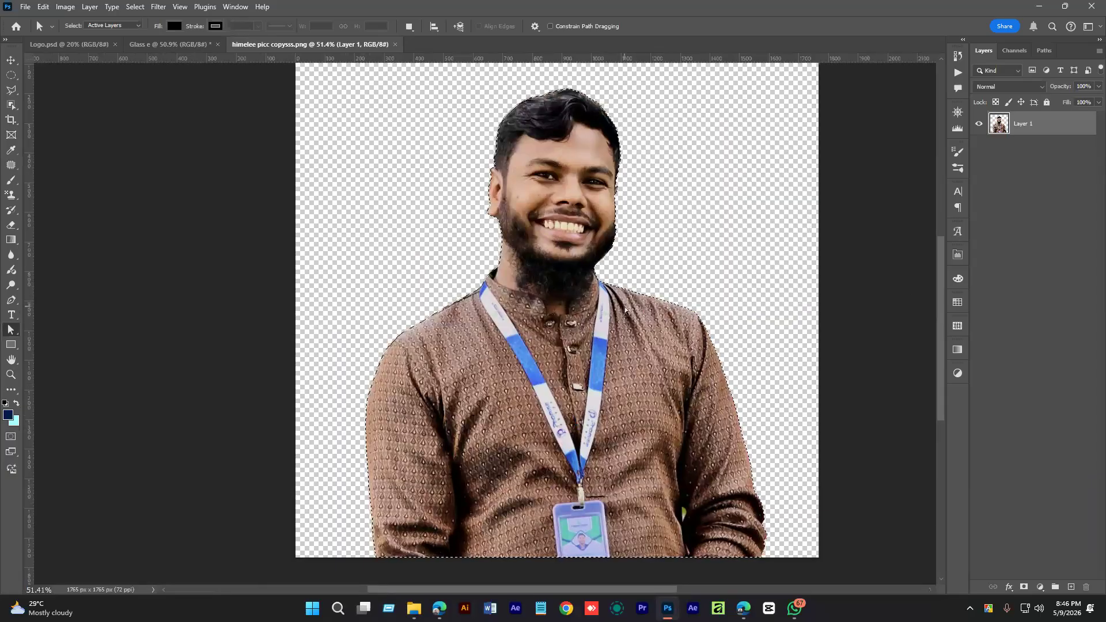
- Switch to the Lasso Tool while keeping the selection around the man active
right_click(563, 186)
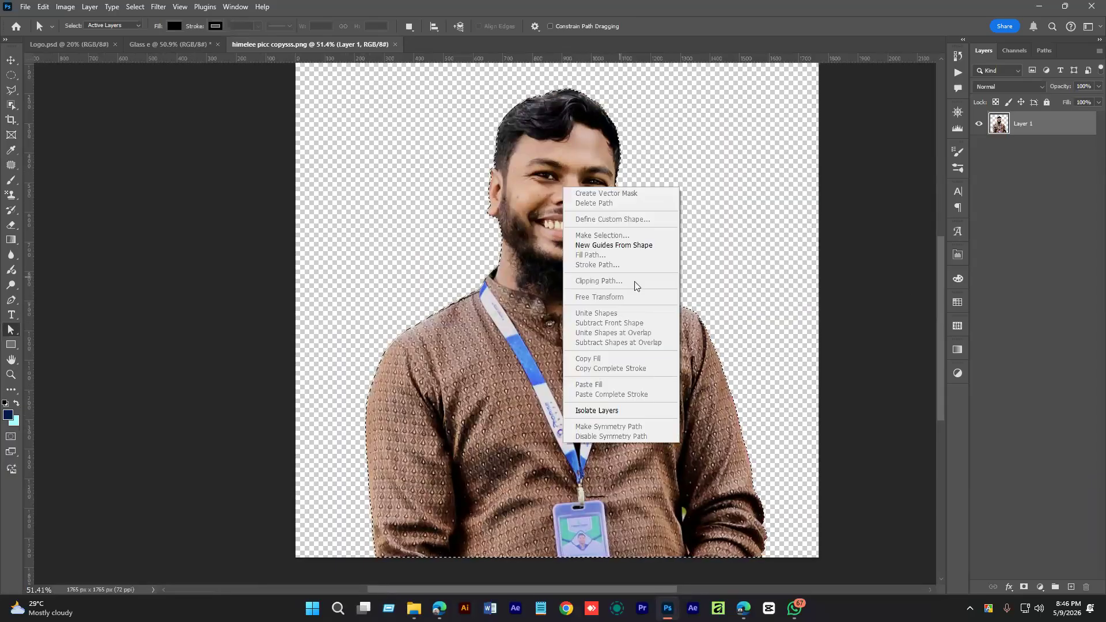
click(1017, 217)
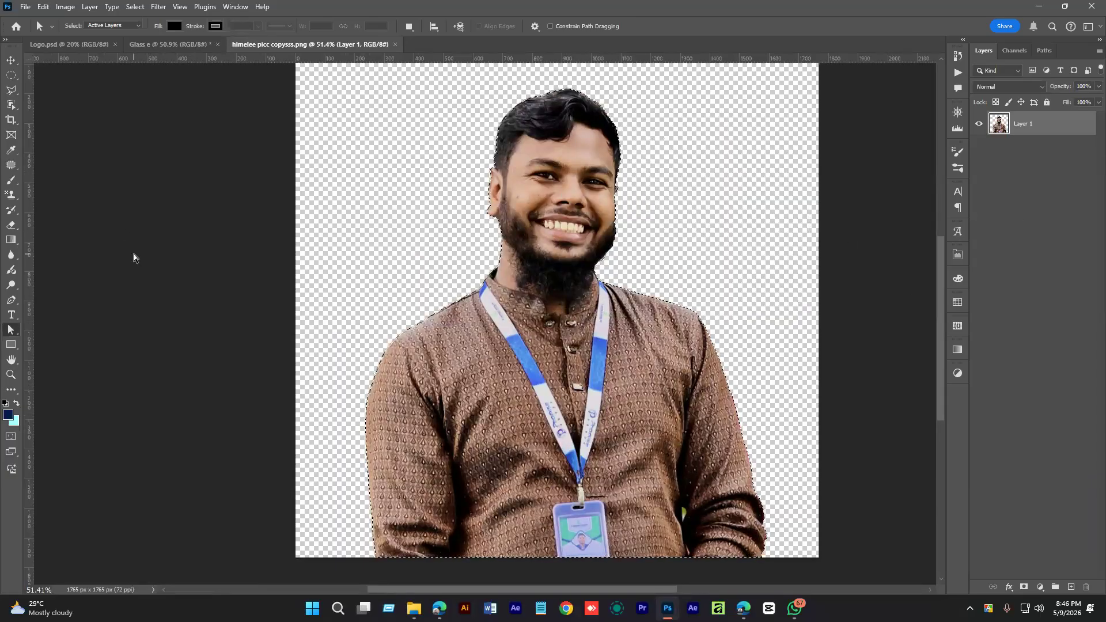
key(m)
right_click(10, 81)
click(58, 75)
right_click(514, 152)
right_click(11, 81)
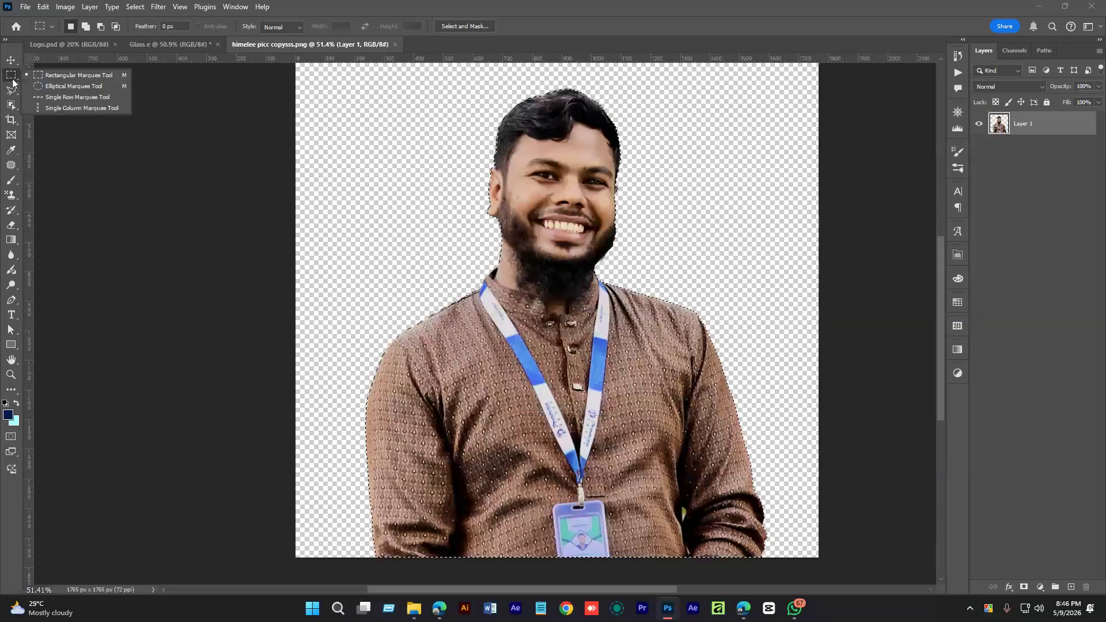
click(11, 90)
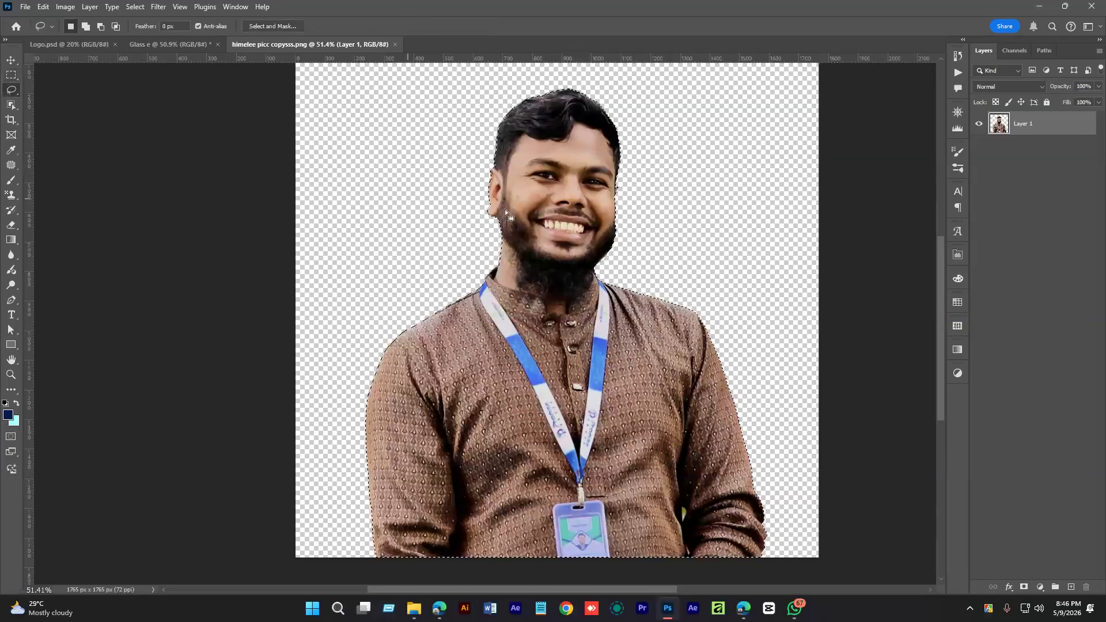
- Convert the selection around the man into a work path with a tolerance of 1.0 pixels
right_click(521, 166)
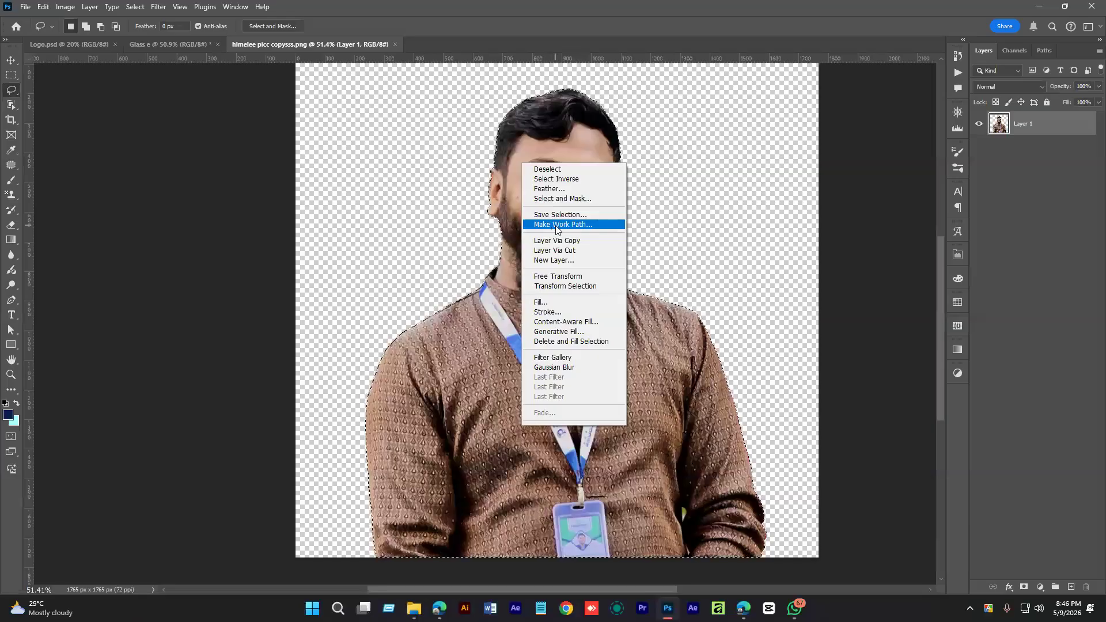
click(661, 5)
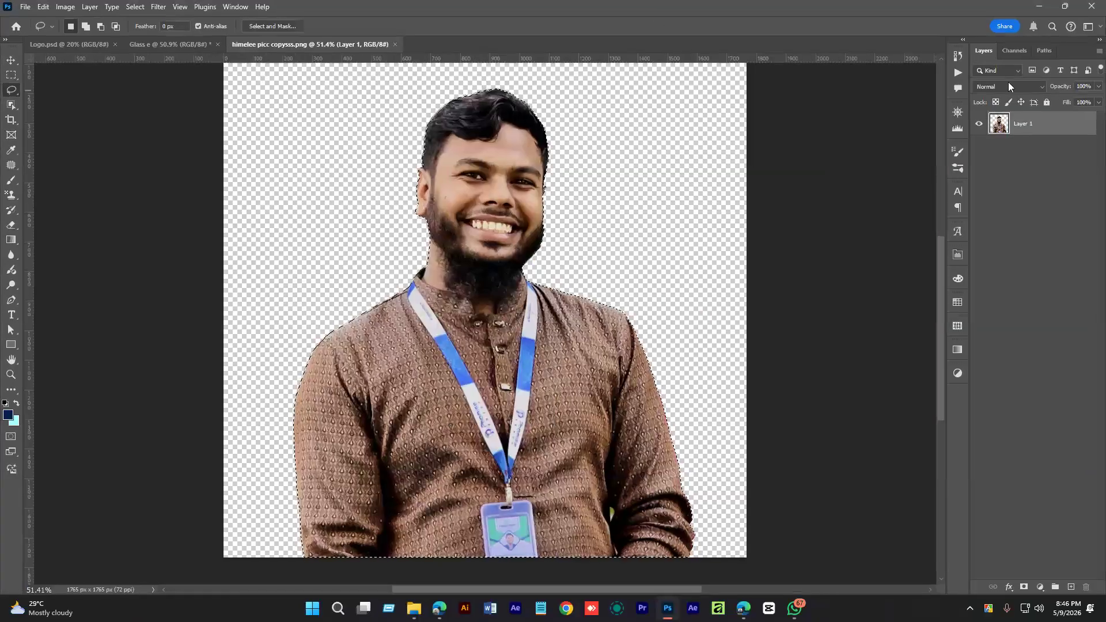
click(479, 175)
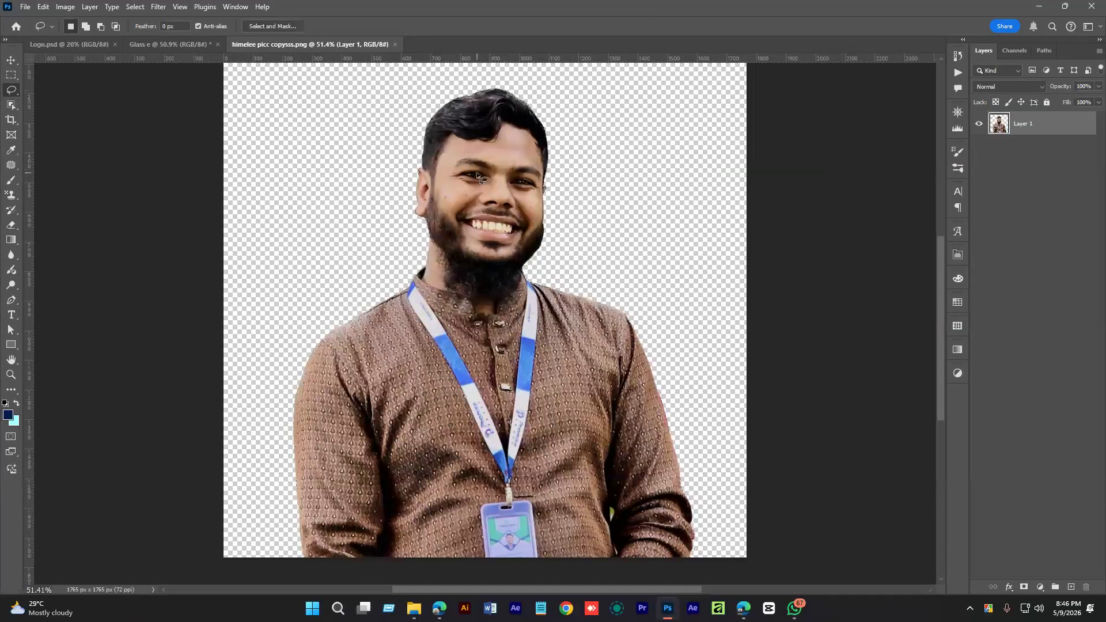
key(ctrl+z)
right_click(482, 176)
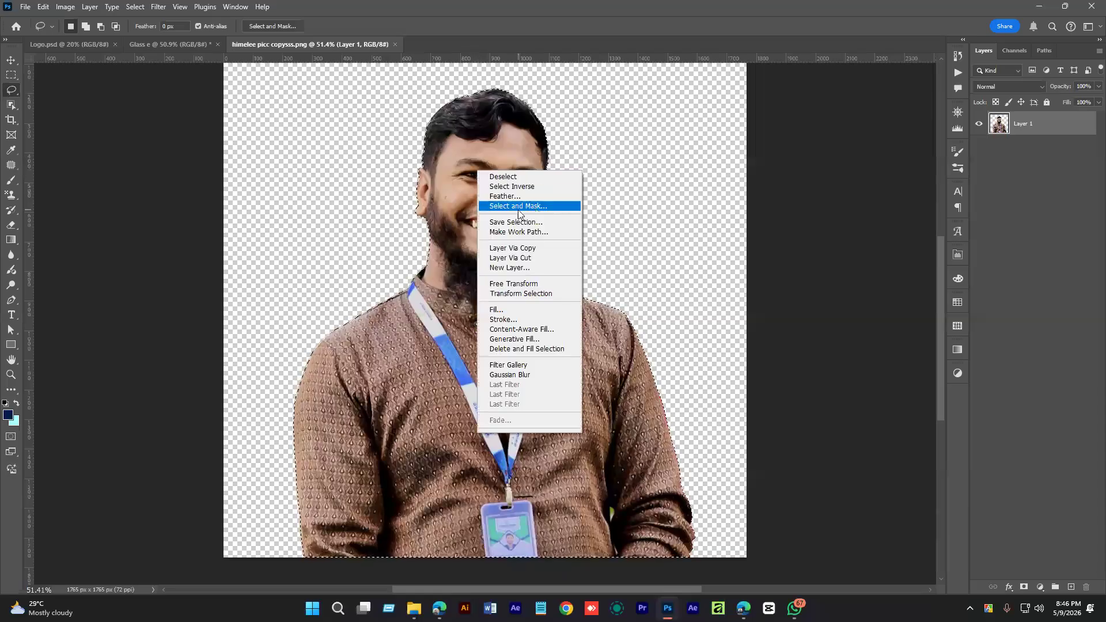
click(513, 233)
drag(531, 174, 610, 171)
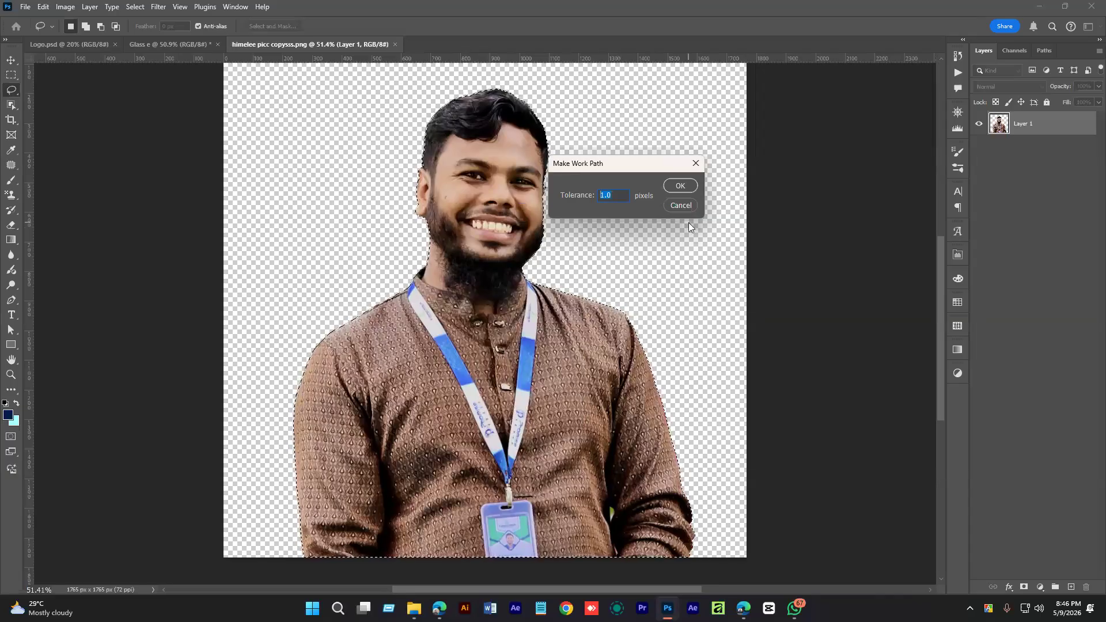
click(680, 188)
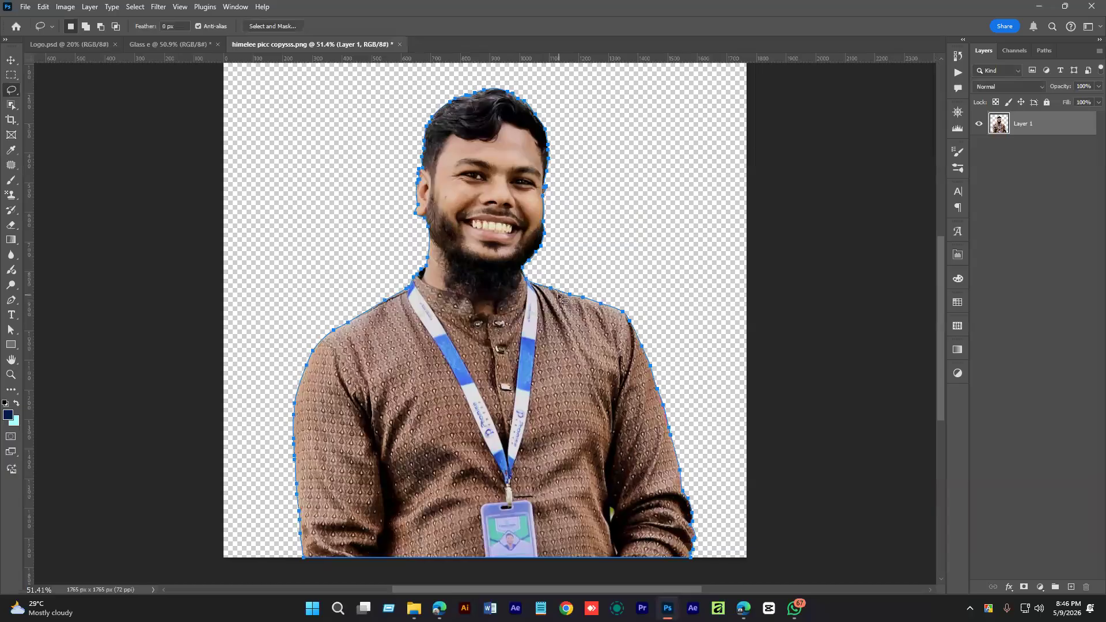
- Examine the work path's anchor points around the ear, face and shoulders with the path selection tool
mouse_move(562, 299)
mouse_down()
mouse_move(634, 326)
mouse_move(569, 473)
mouse_move(394, 283)
mouse_move(539, 266)
mouse_up()
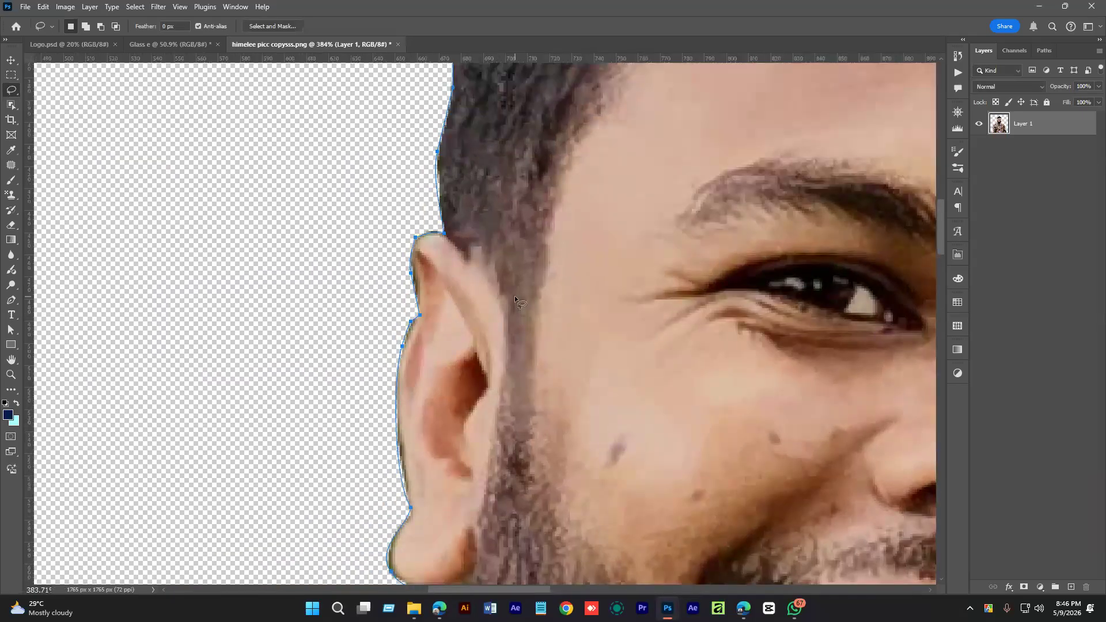
key(a)
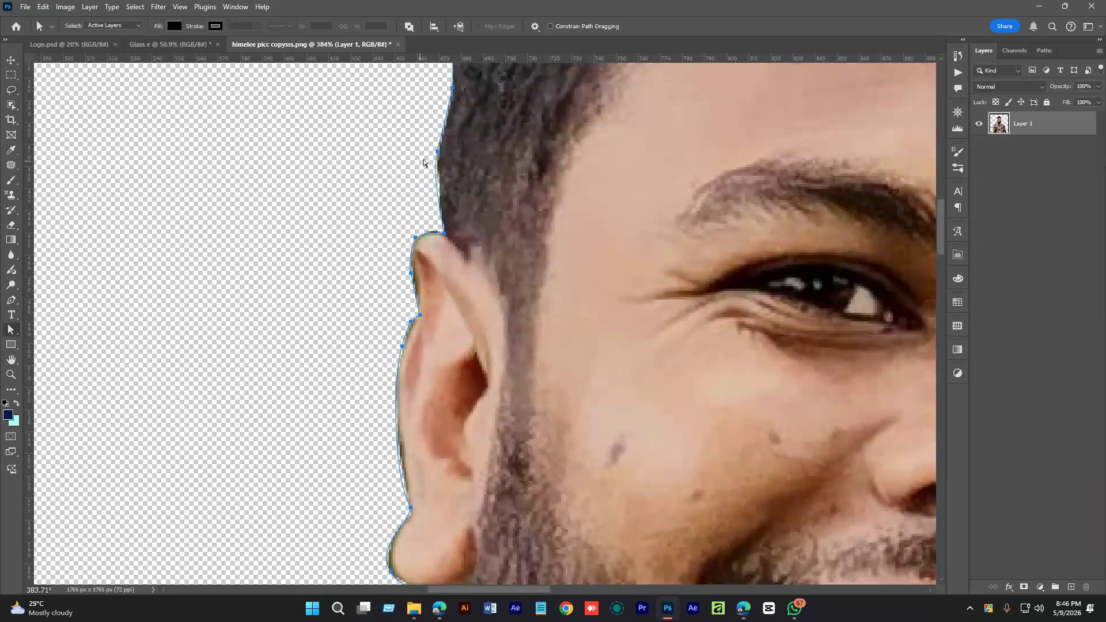
drag(433, 182, 455, 168)
scroll(615, 214, down, 5)
scroll(614, 242, down, 3)
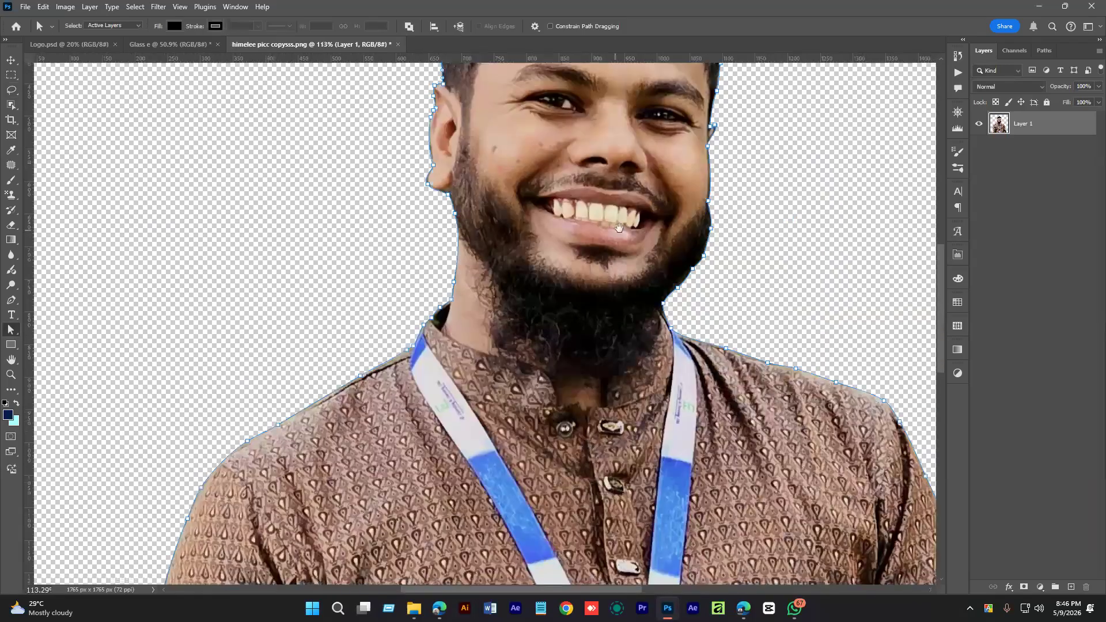
scroll(614, 256, down, 4)
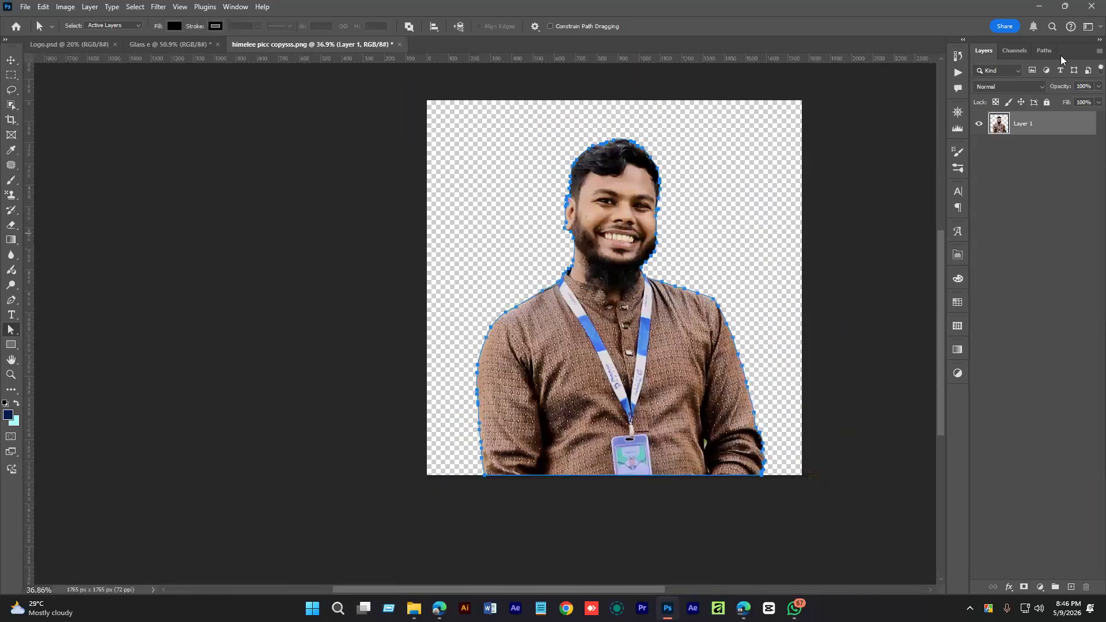
- Save the work path under the name vvvvvvvsss
click(1045, 51)
double_click(1031, 76)
text(vvvvvvvsss)
click(699, 205)
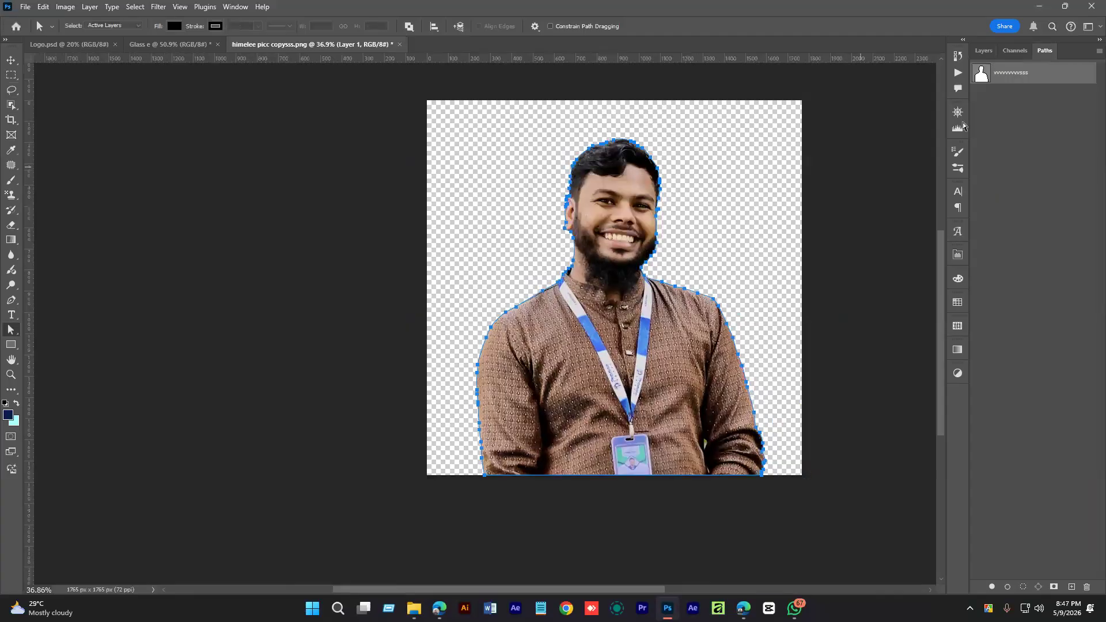
- Hide the saved path, save the PNG and close its document
click(1022, 158)
click(984, 52)
key(ctrl+s)
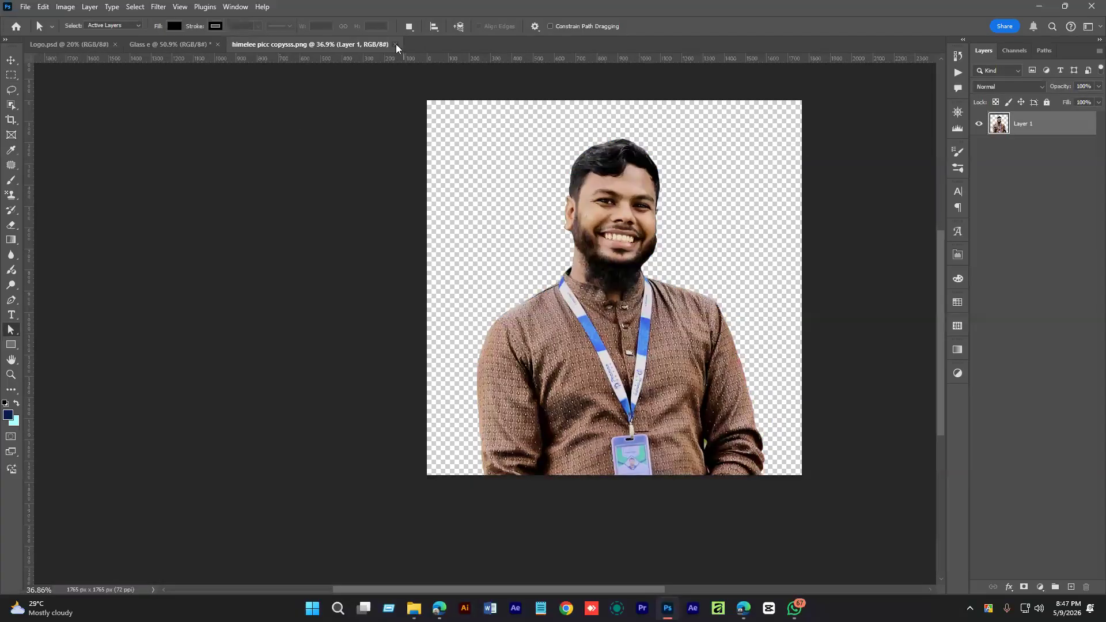
click(396, 44)
- Reopen the cutout PNG from Downloads and load the outline of Layer 1 as a selection
click(408, 612)
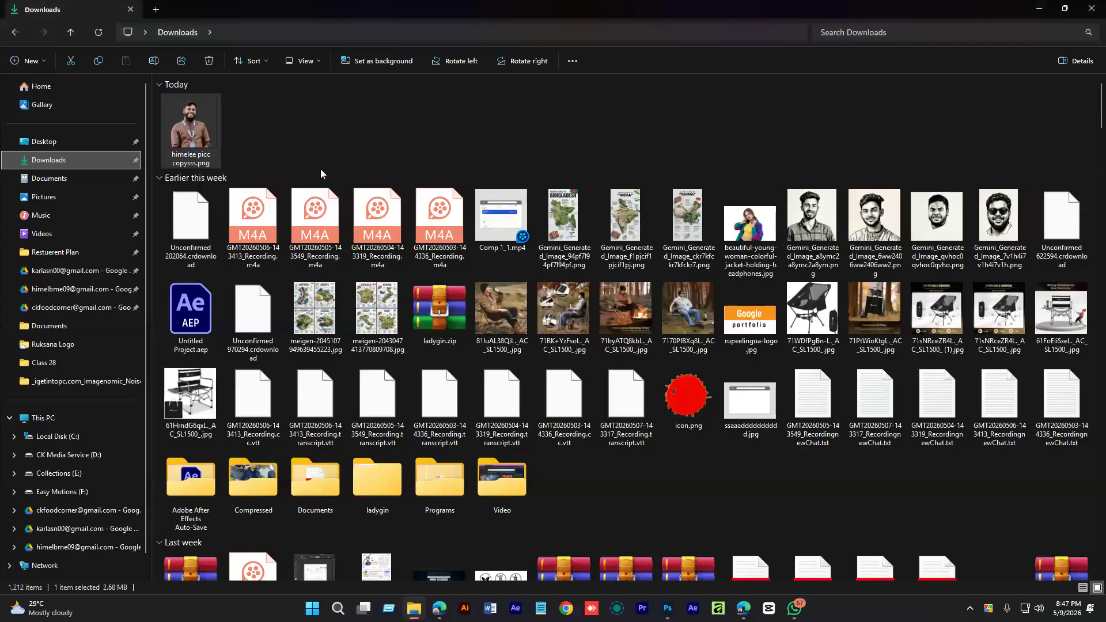
drag(198, 129, 694, 37)
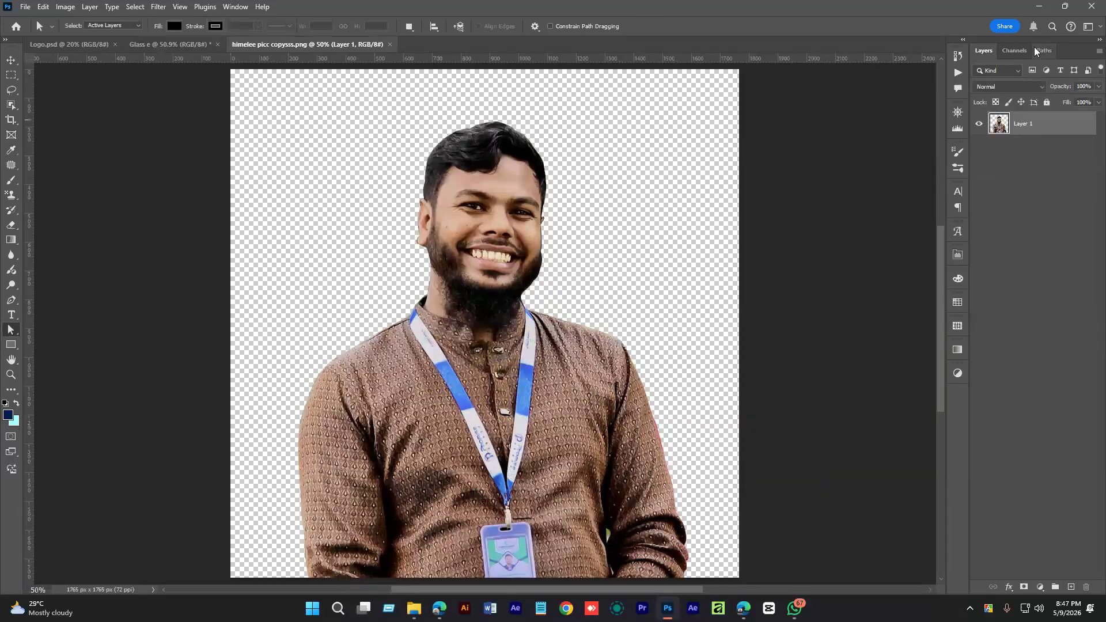
key(ctrl+alt+a)
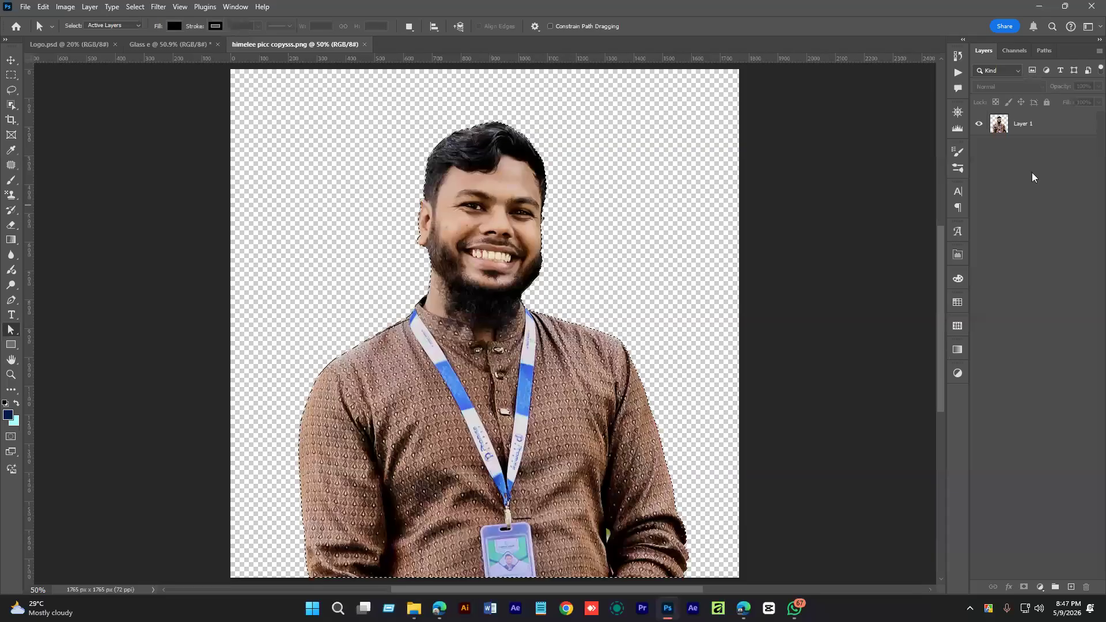
click(1037, 123)
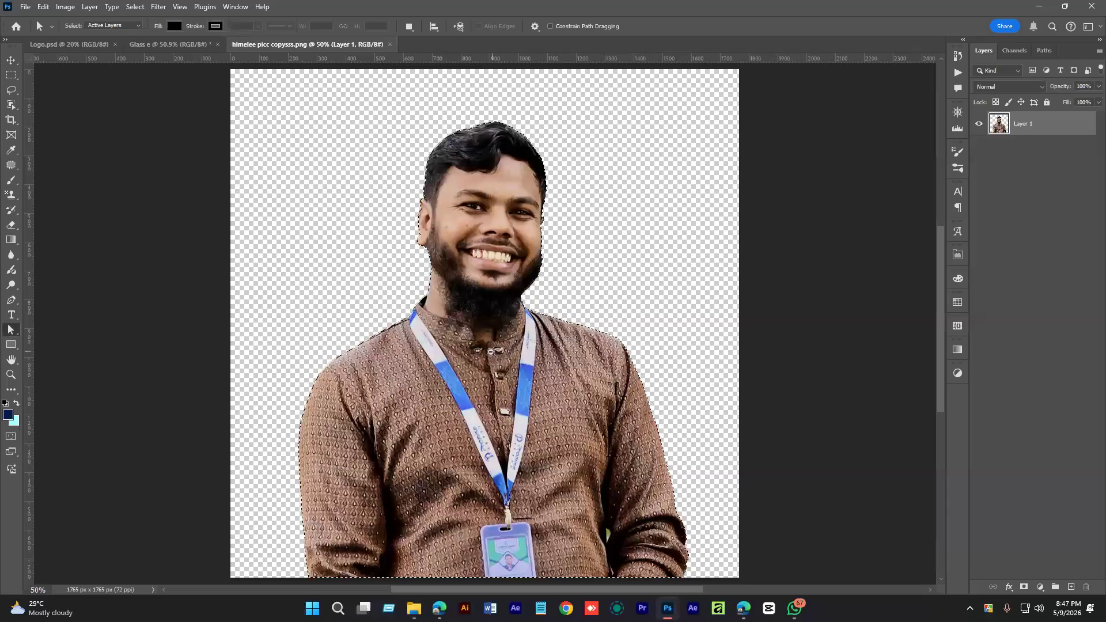
scroll(491, 352, down, 1)
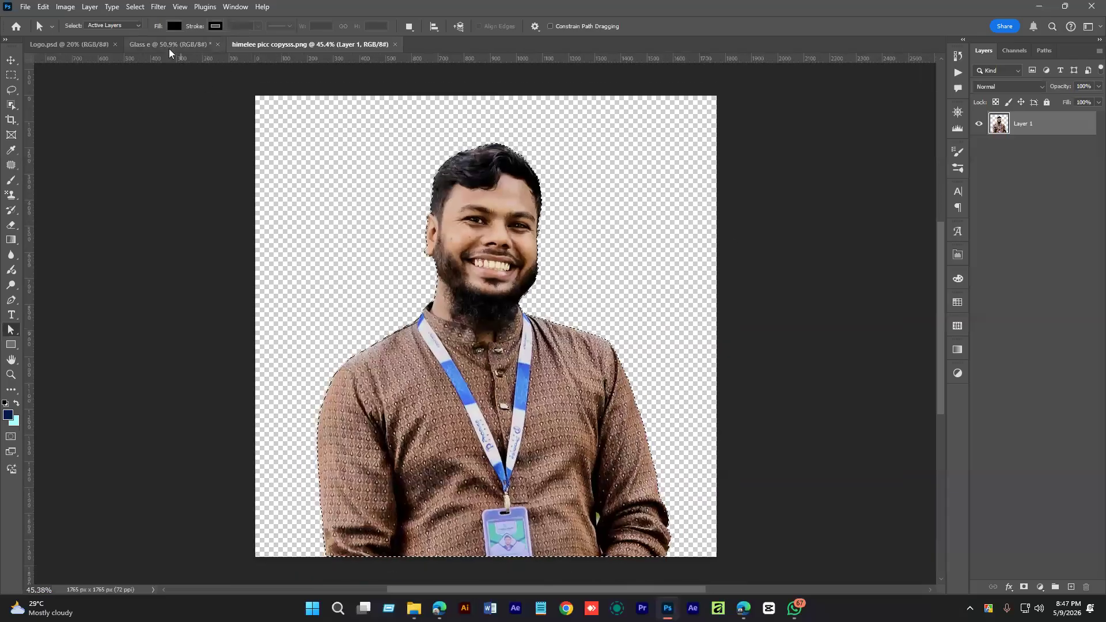
- Look at the Glass e document, return to the cutout PNG and deselect the outline
click(168, 46)
click(306, 46)
key(ctrl+d)
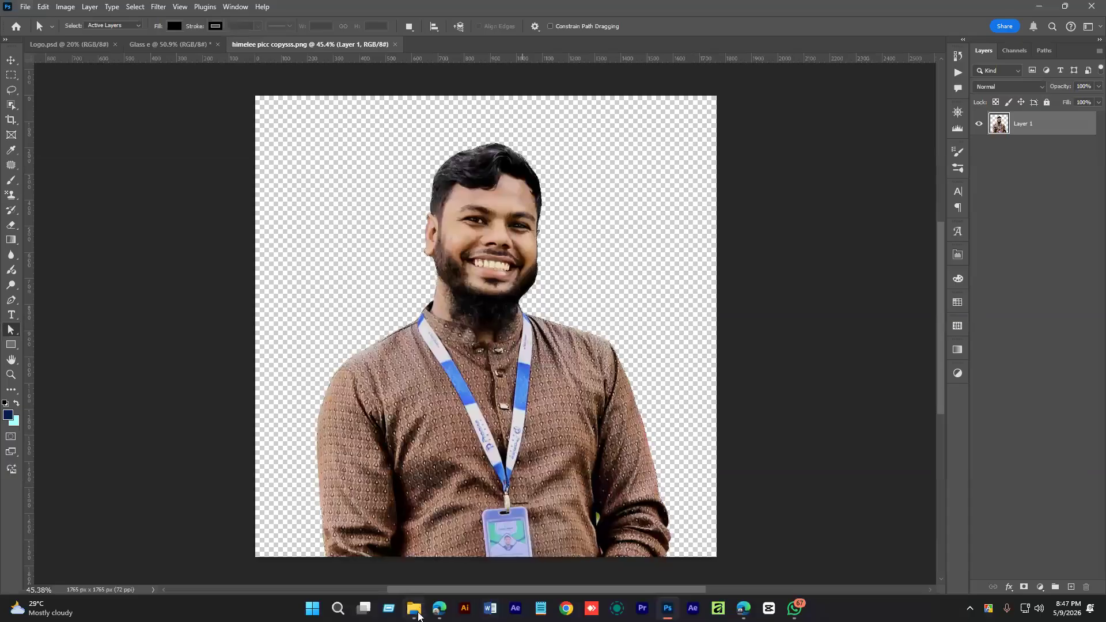
- Open the JPG of the man on a camping chair in the forest from Downloads and unlock its Background layer
click(415, 611)
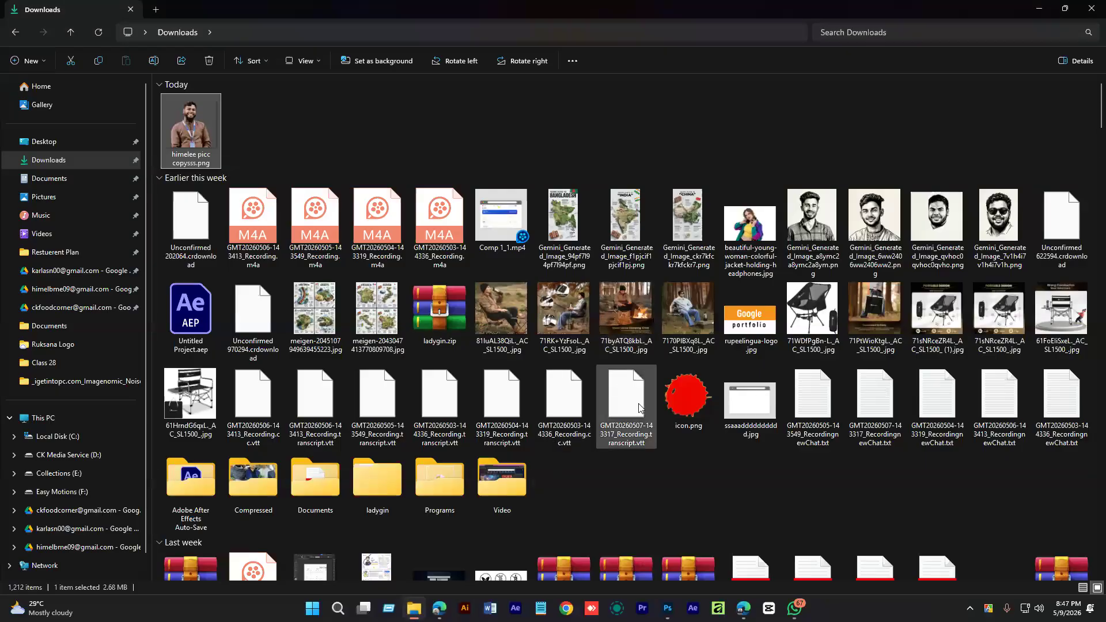
drag(684, 308, 702, 39)
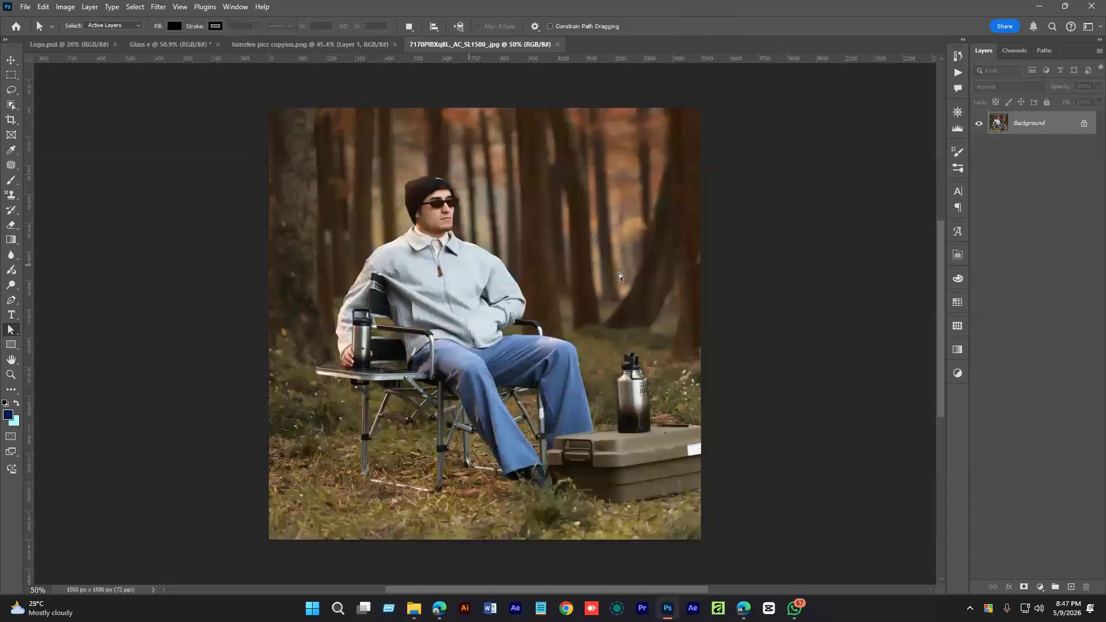
click(1084, 125)
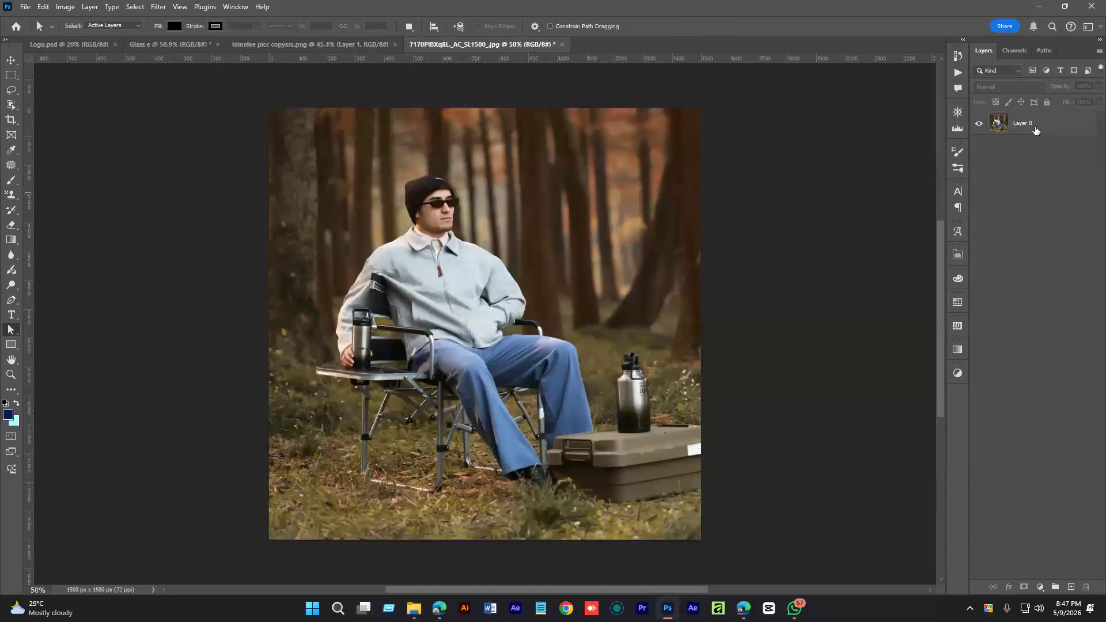
- Select the man in the camping-chair photo automatically with Select Subject
scroll(413, 283, up, 2)
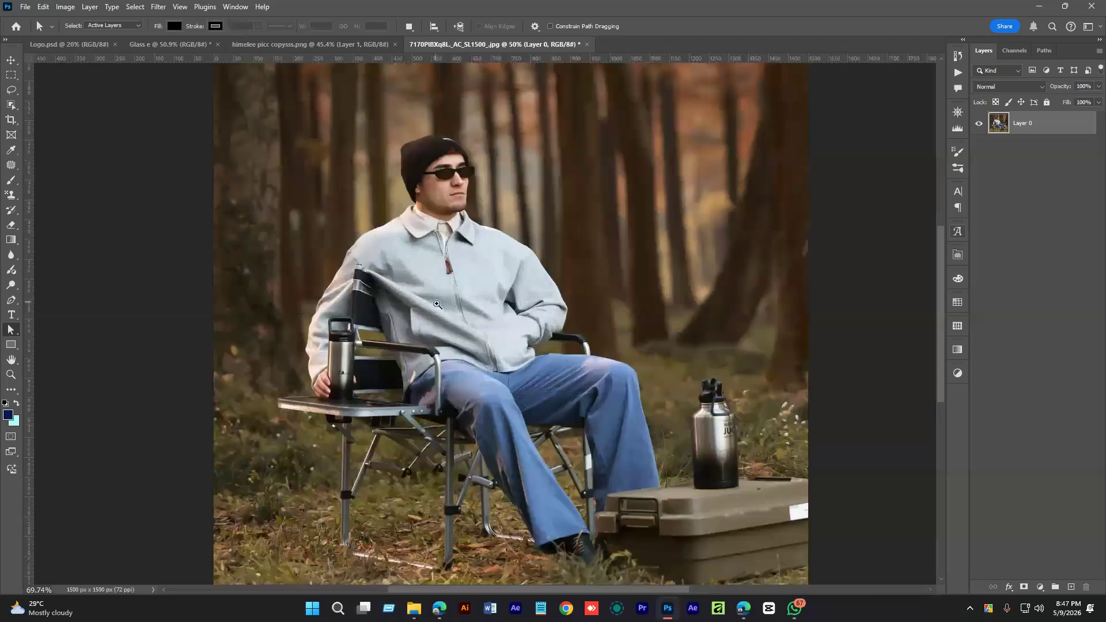
click(136, 7)
click(156, 141)
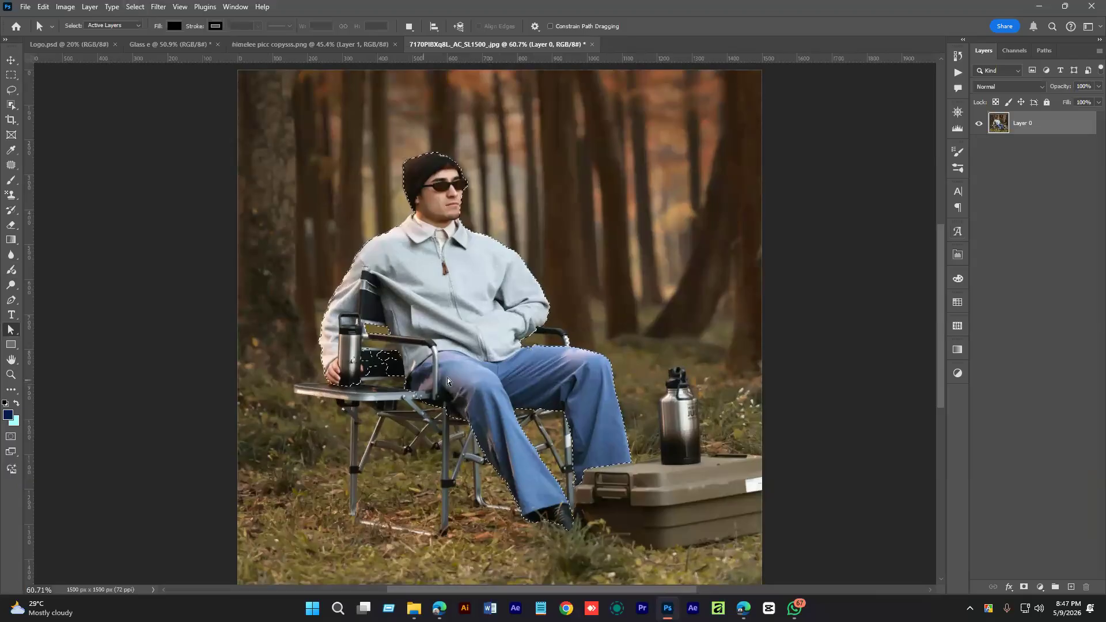
- Add the missed patches on the dark chair back and the bottle to the selection with the Lasso tool
drag(381, 392, 535, 398)
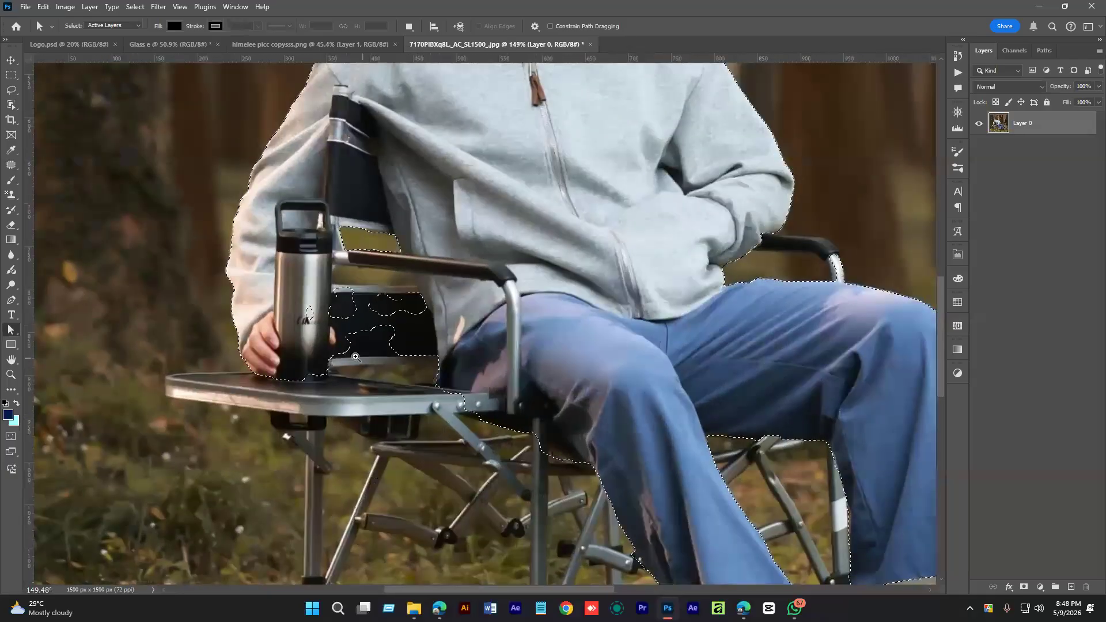
drag(363, 356, 386, 373)
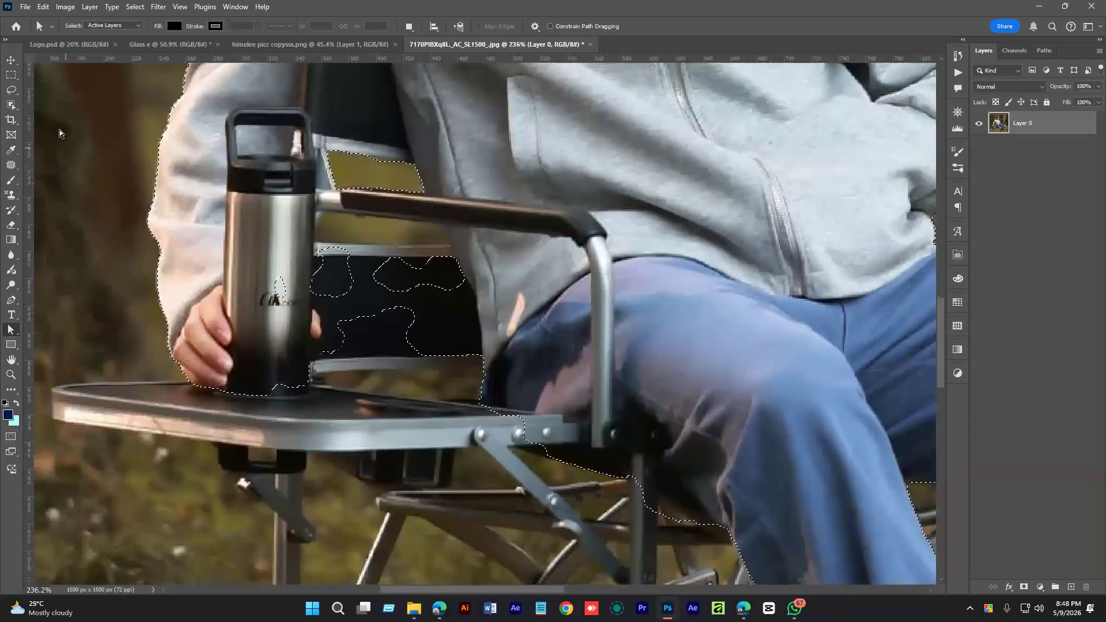
click(13, 89)
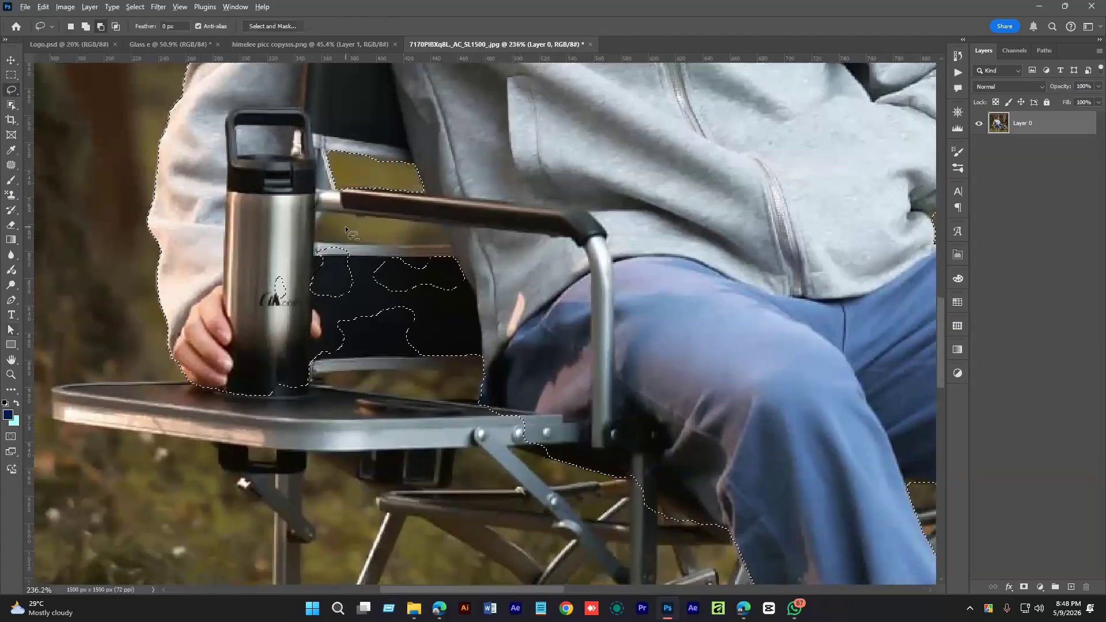
mouse_move(272, 243)
mouse_down()
mouse_move(267, 338)
mouse_move(468, 383)
mouse_move(484, 314)
mouse_move(444, 228)
mouse_move(340, 231)
mouse_move(270, 346)
mouse_move(282, 385)
mouse_move(456, 378)
mouse_move(486, 330)
mouse_move(346, 242)
mouse_move(304, 237)
mouse_up()
key(ctrl+z)
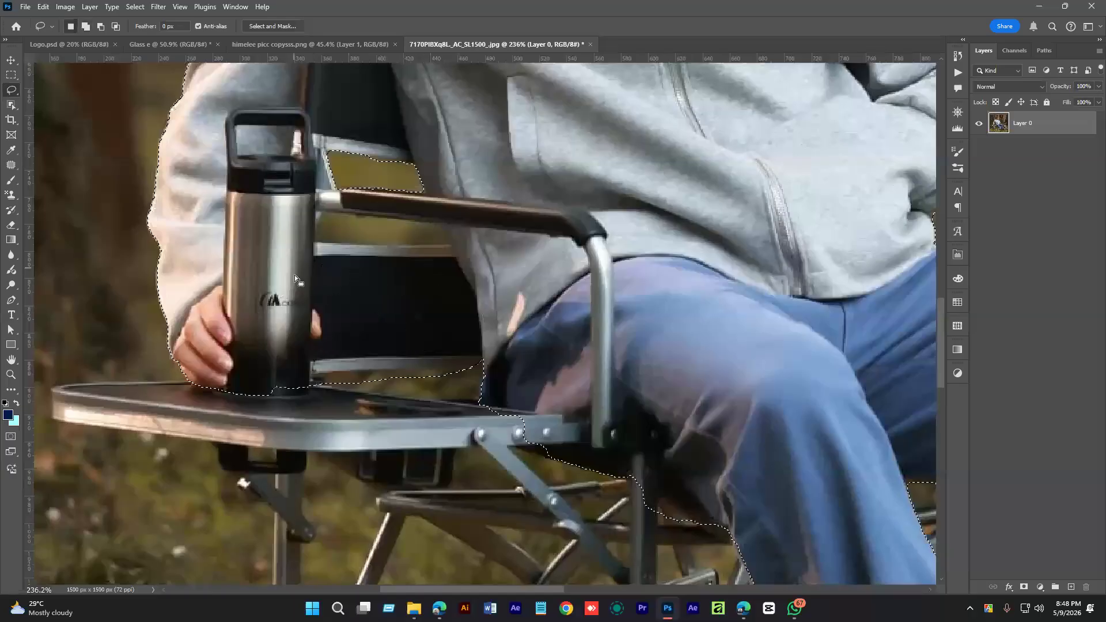
- Convert the selection around the man into a work path with a tolerance of 1.0 pixels
scroll(437, 333, down, 10)
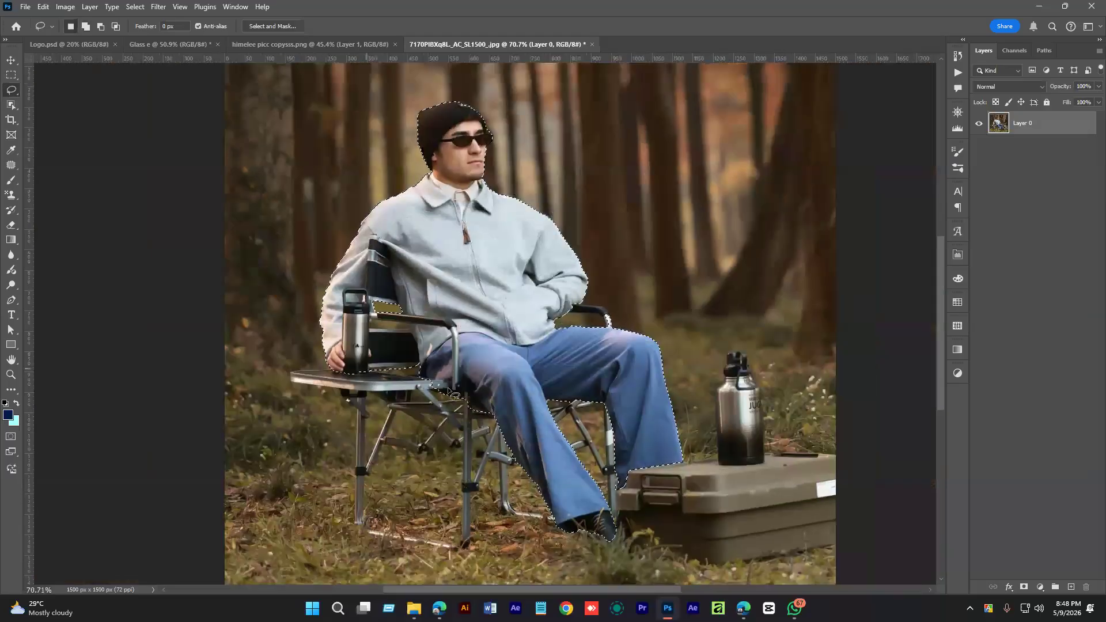
right_click(448, 190)
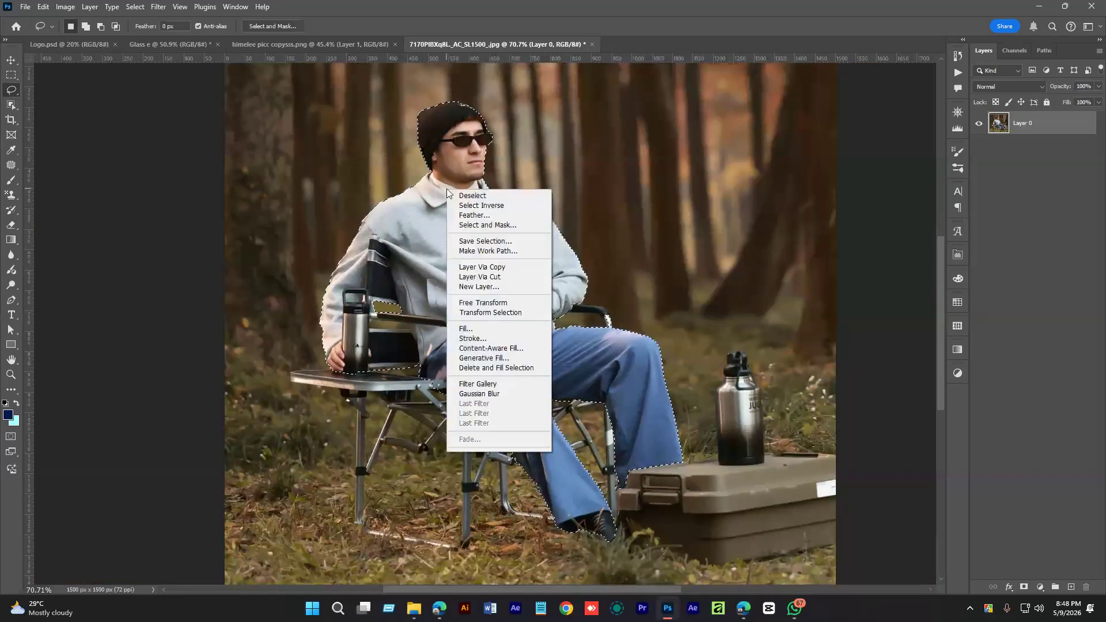
click(485, 251)
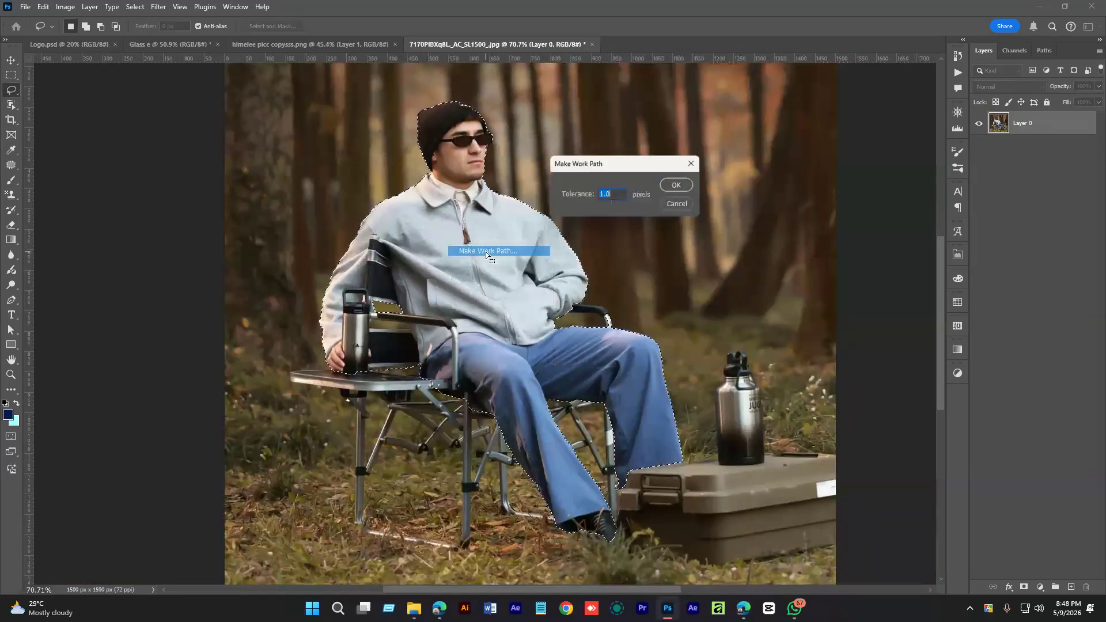
key(Return)
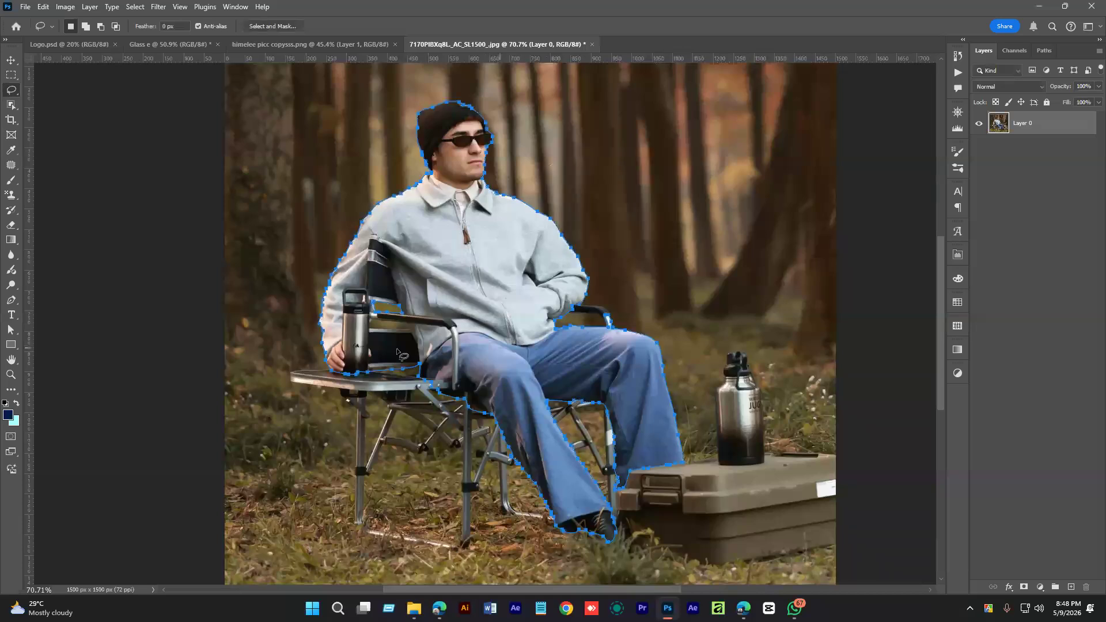
- Save the work path under the name gggggggg
click(1046, 53)
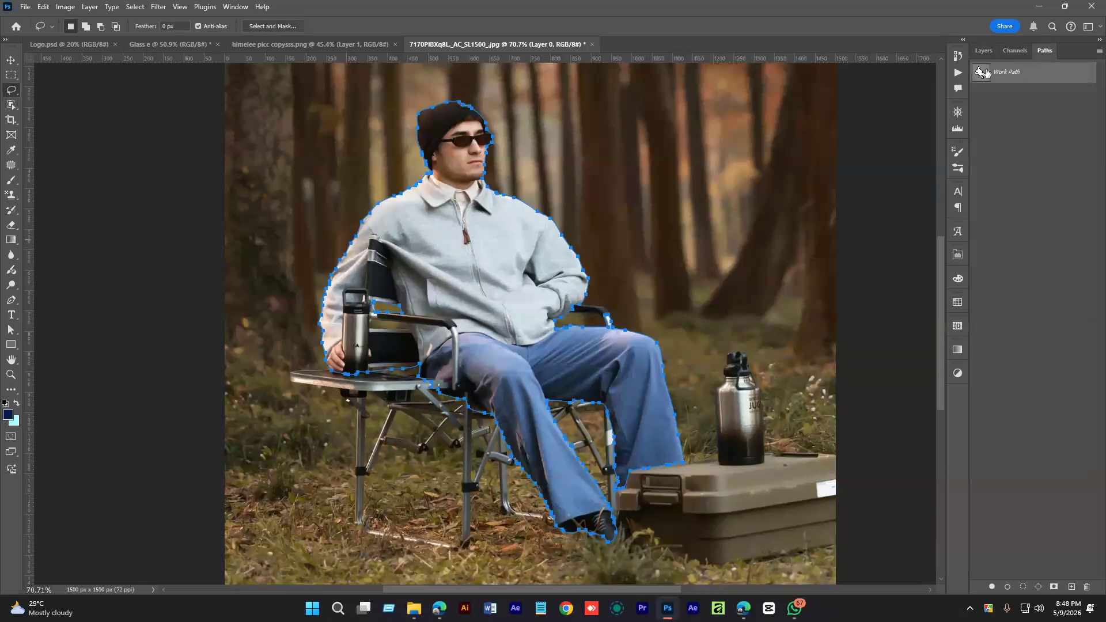
double_click(1020, 74)
text(ggggg)
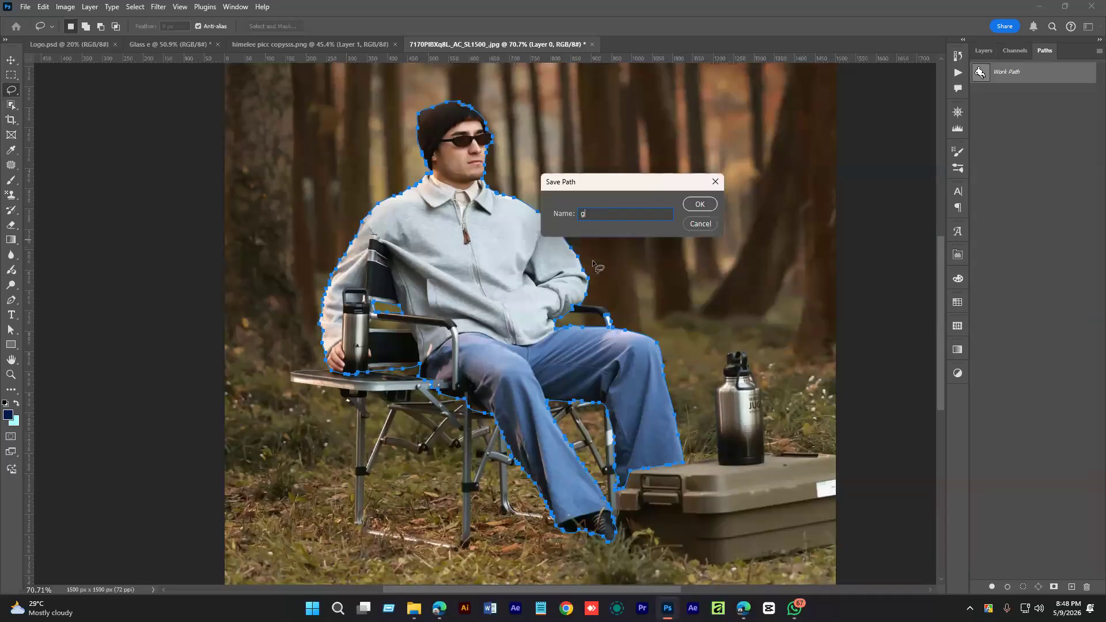
click(699, 205)
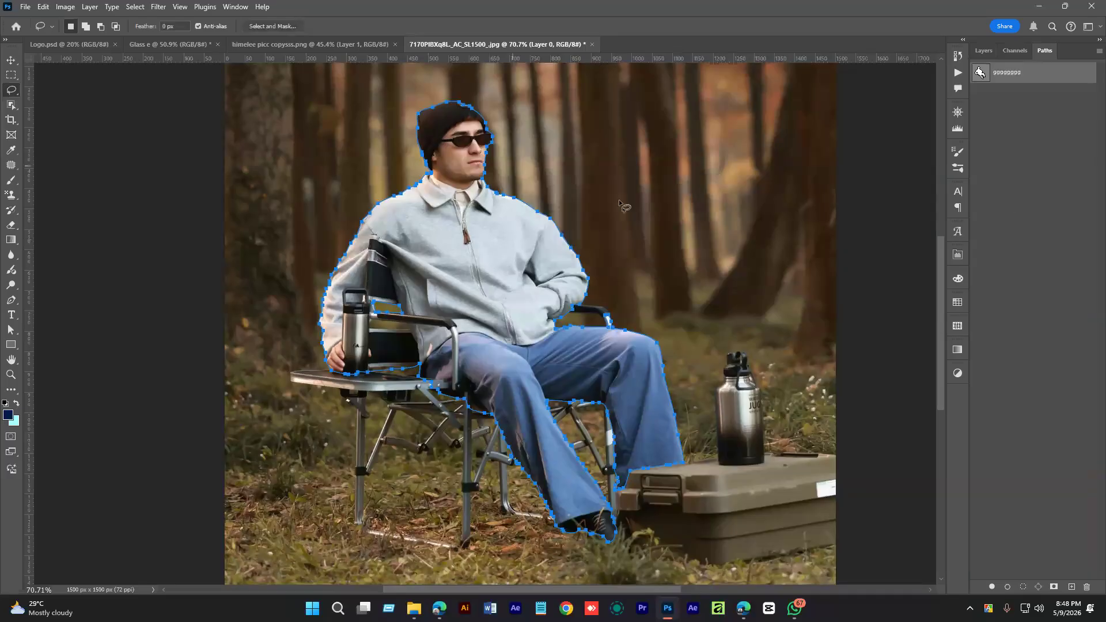
- Hide the saved path and deselect Layer 0 to view the photo without its outline
click(1011, 198)
click(983, 51)
click(1024, 181)
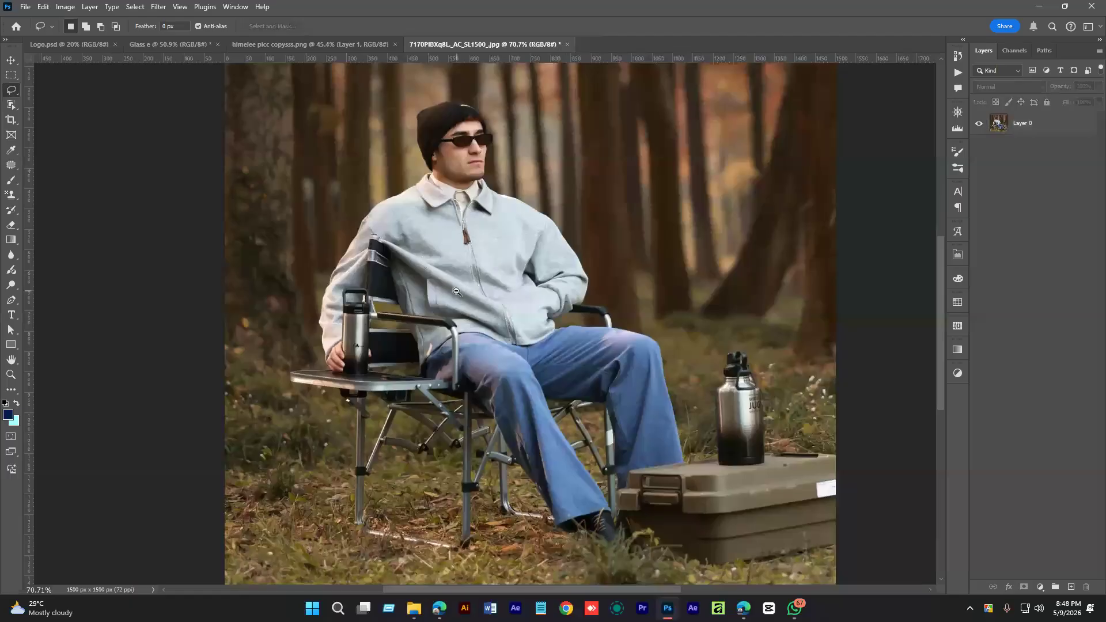
scroll(455, 305, down, 2)
scroll(455, 306, up, 3)
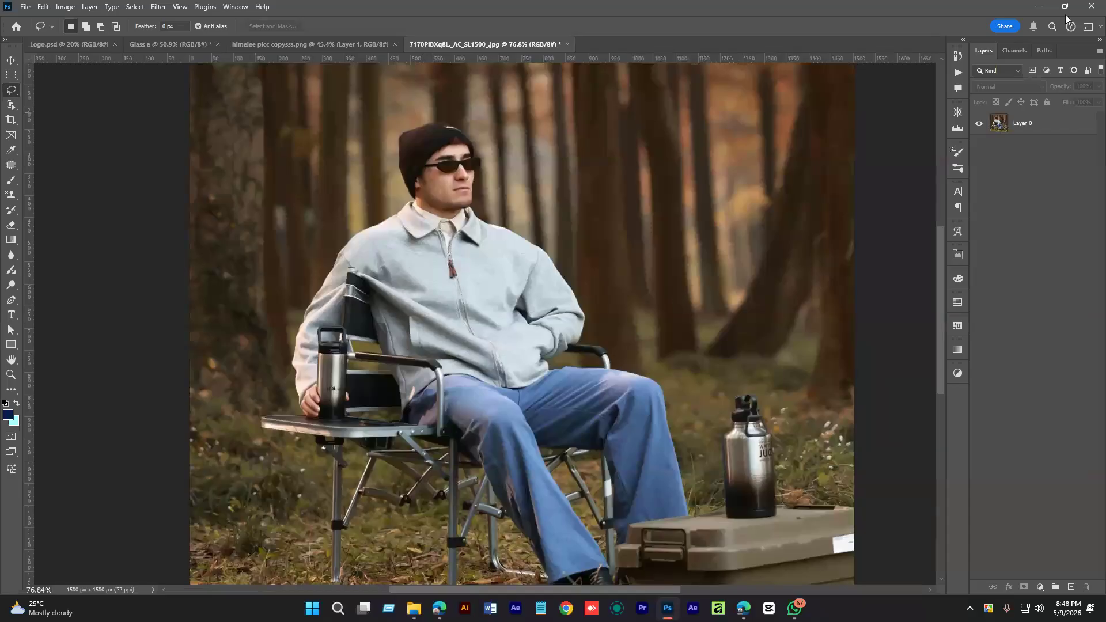
- Reselect the saved path and display its anchor points around the man with the Path Selection tool
click(1045, 51)
click(1037, 74)
scroll(425, 214, up, 1)
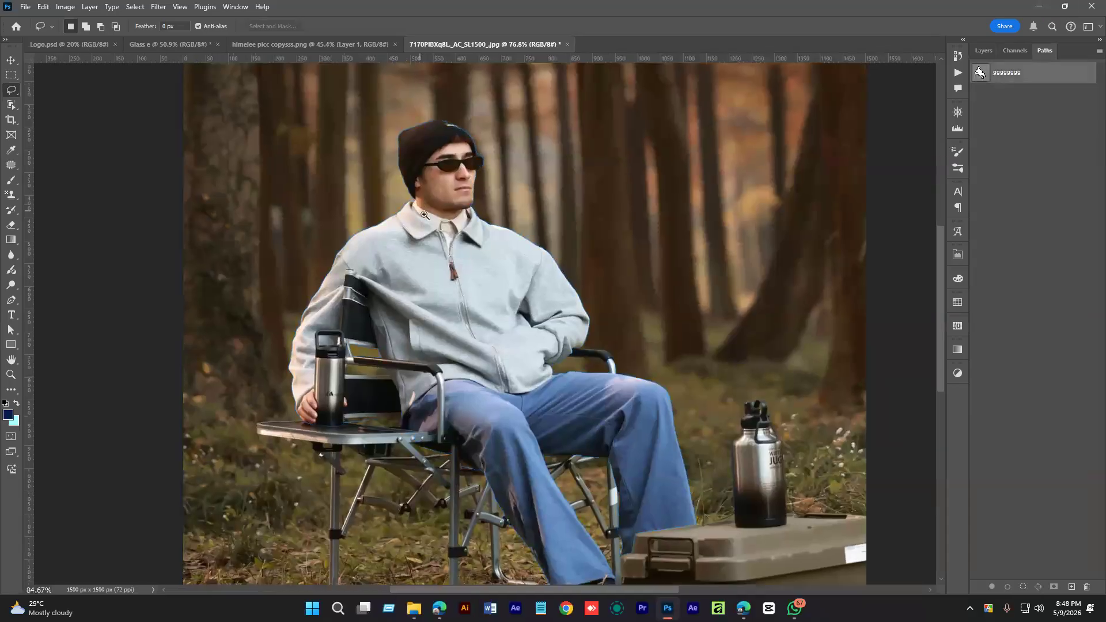
scroll(425, 215, up, 4)
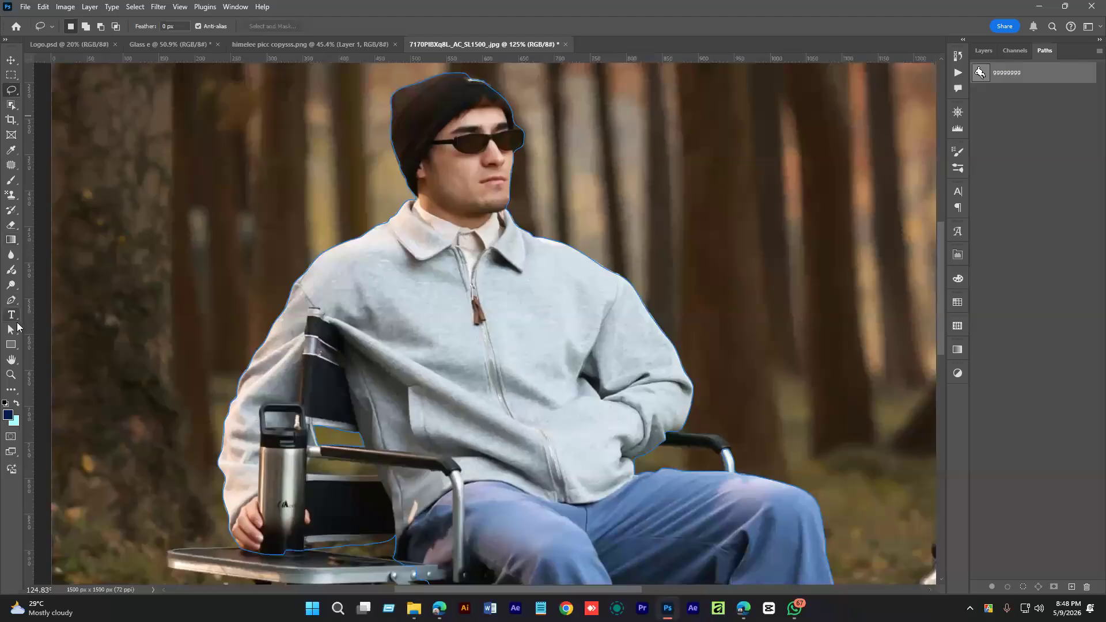
click(12, 329)
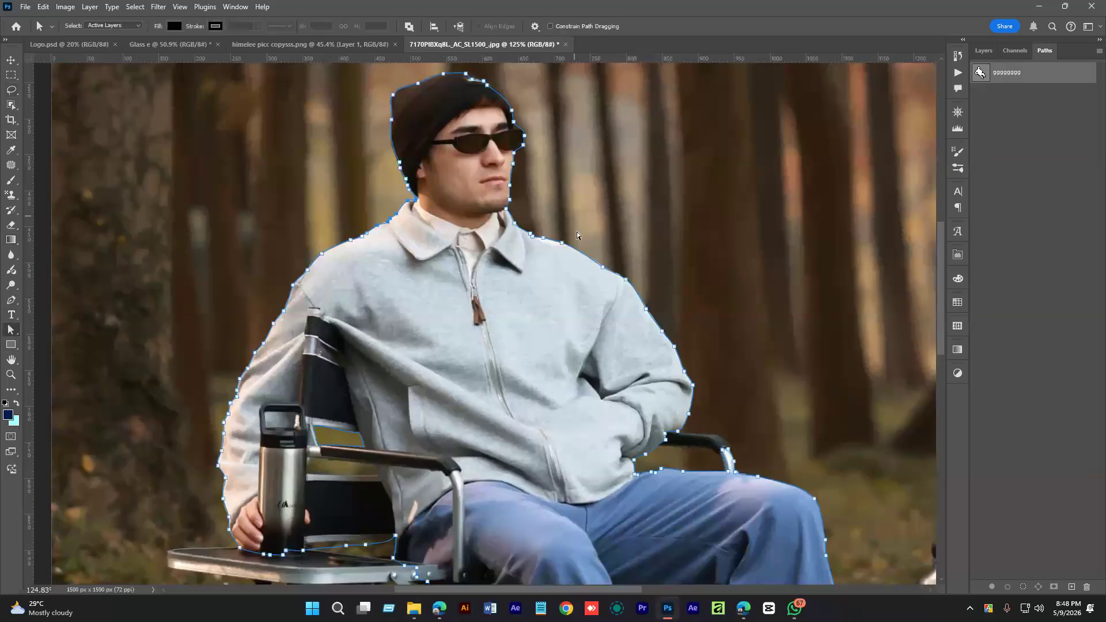
- Delete the path's anchor points on the metal armrest post above the thigh so the outline follows the trousers
scroll(577, 235, up, 5)
scroll(521, 282, down, 9)
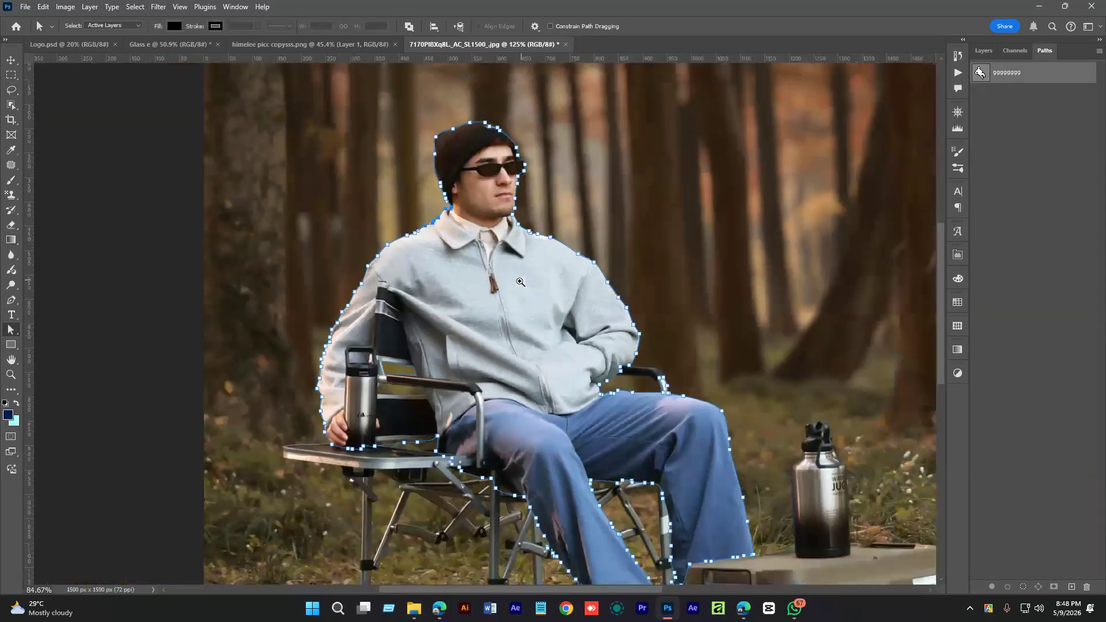
scroll(520, 282, up, 3)
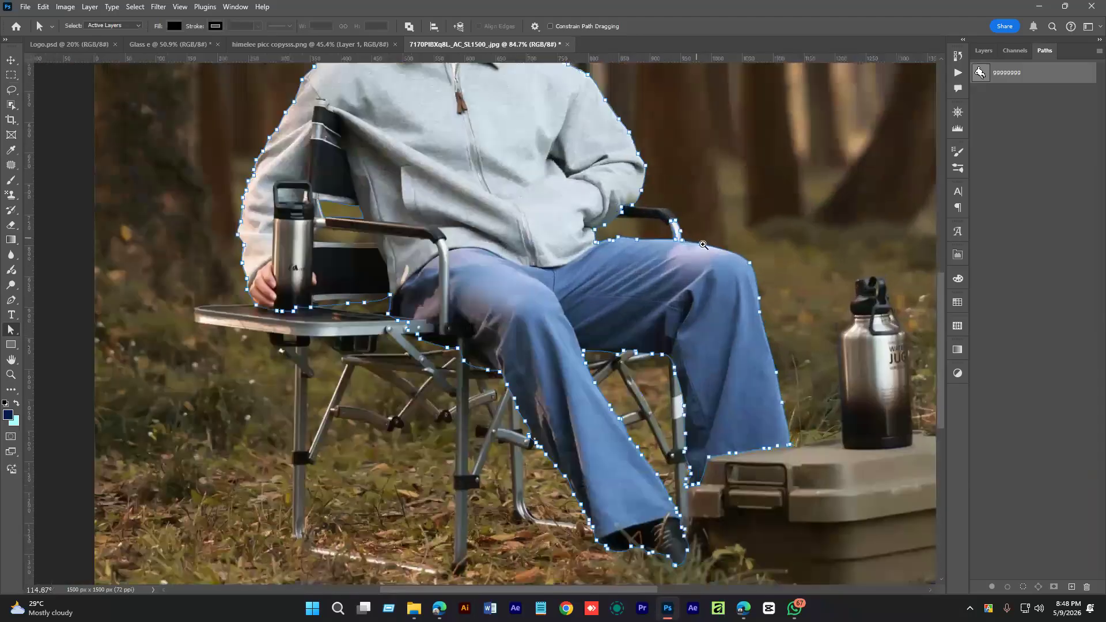
scroll(703, 245, up, 5)
scroll(757, 280, up, 2)
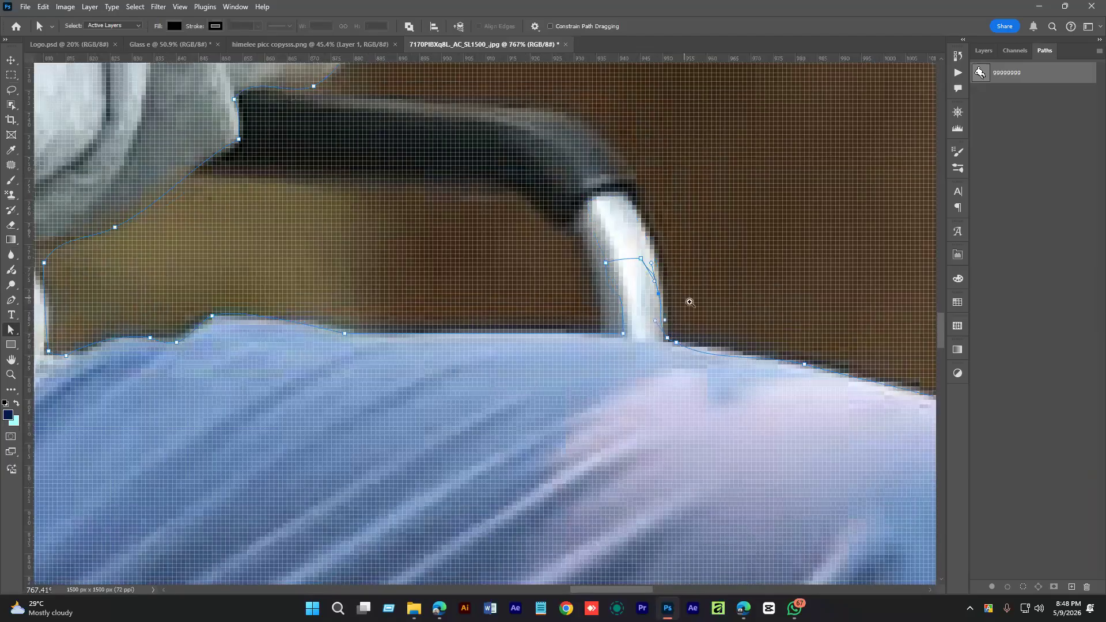
scroll(690, 302, up, 2)
drag(711, 321, 645, 317)
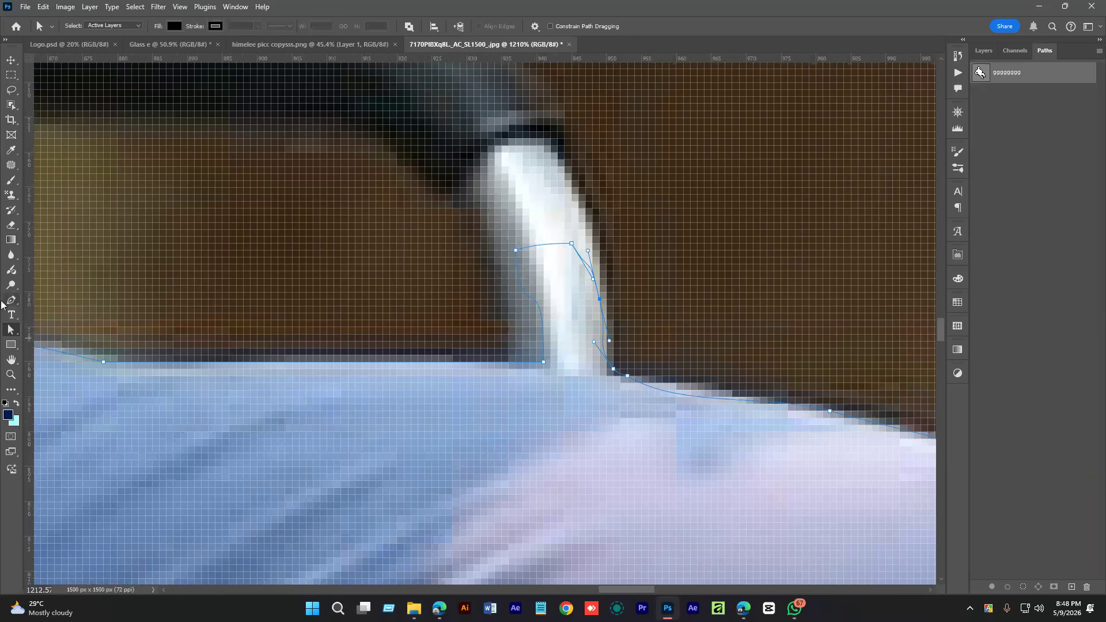
key(minus)
click(600, 299)
click(572, 243)
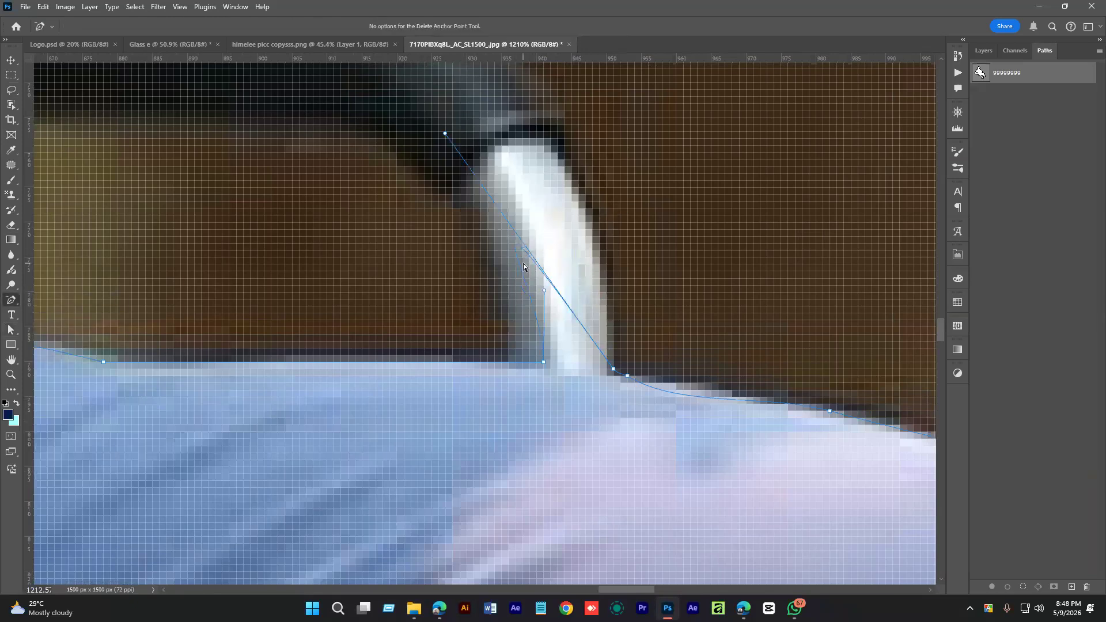
click(612, 365)
click(544, 363)
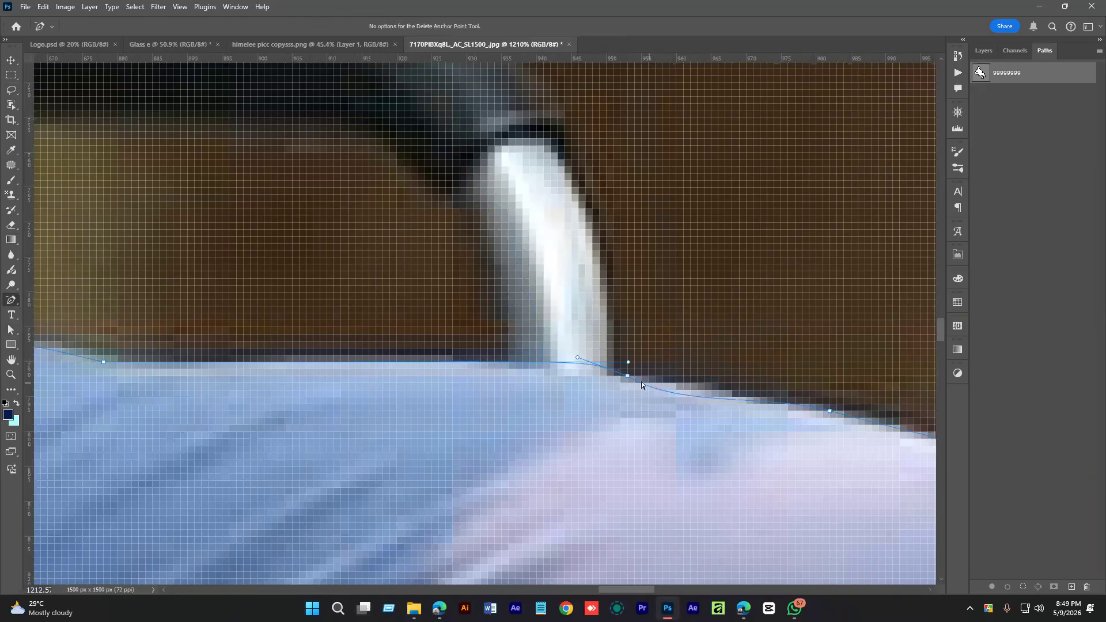
- Examine the rest of the path around the jacket, bottle, chair and trouser legs
scroll(563, 397, down, 15)
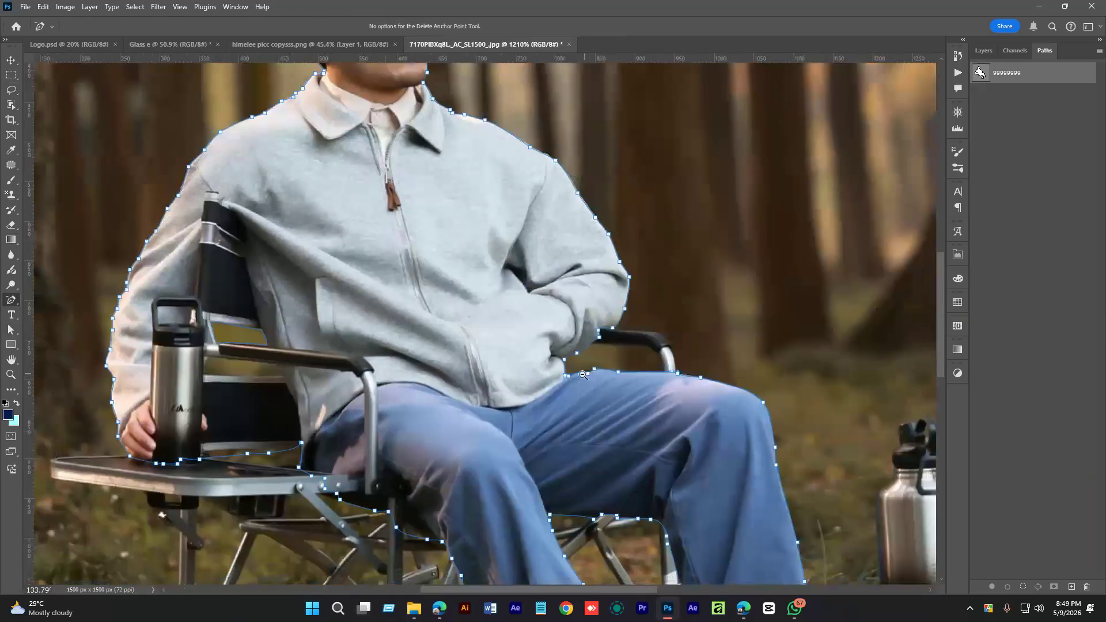
scroll(564, 397, down, 5)
scroll(563, 397, left, 5)
scroll(563, 397, up, 5)
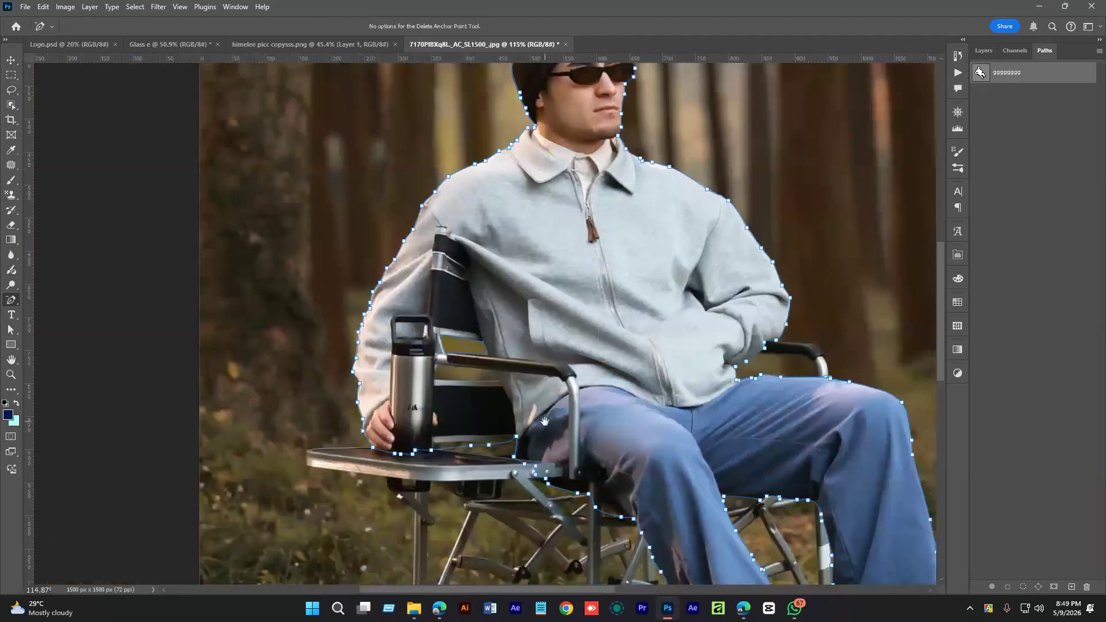
scroll(562, 395, up, 4)
scroll(562, 395, right, 3)
scroll(461, 289, down, 6)
scroll(381, 147, right, 2)
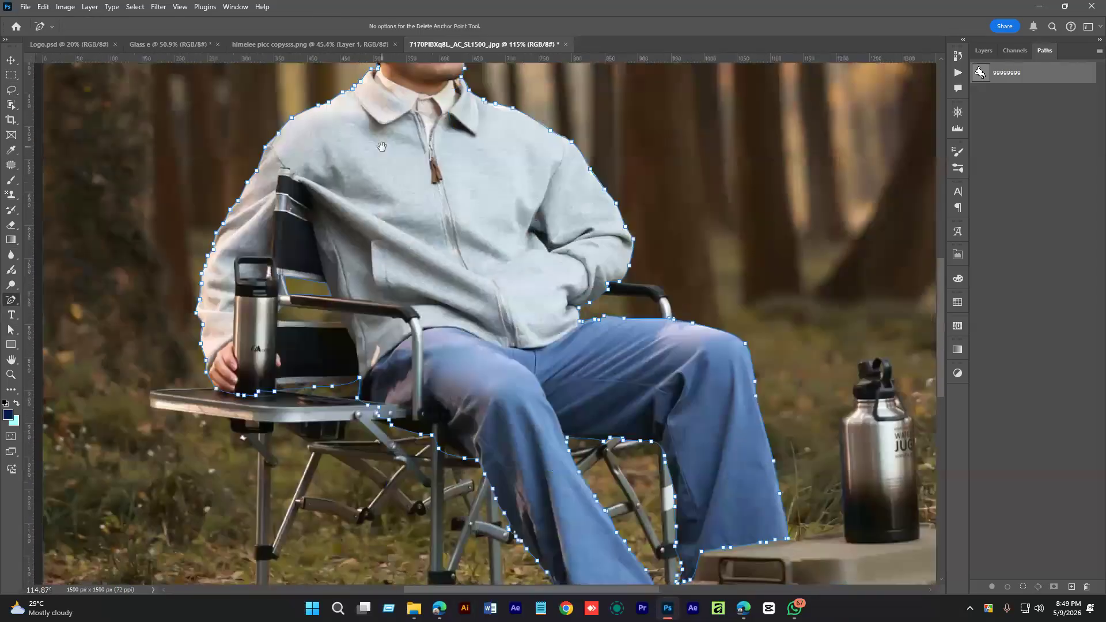
scroll(518, 289, down, 8)
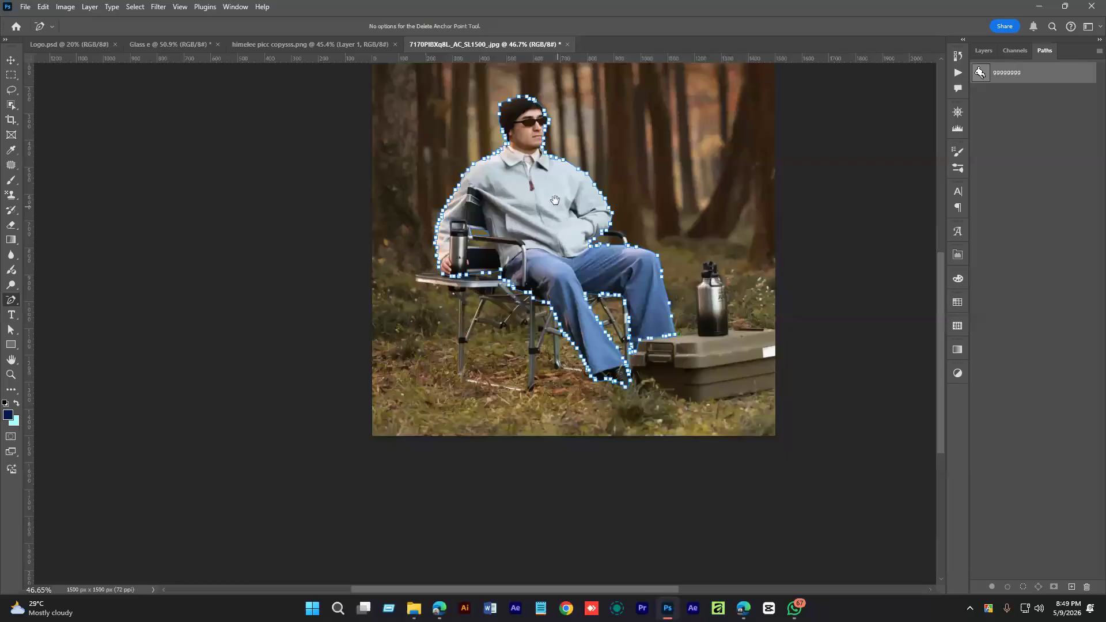
- Try to mask Layer 0 with the saved path, and undo the added layer mask
click(984, 50)
click(1048, 115)
key(Delete)
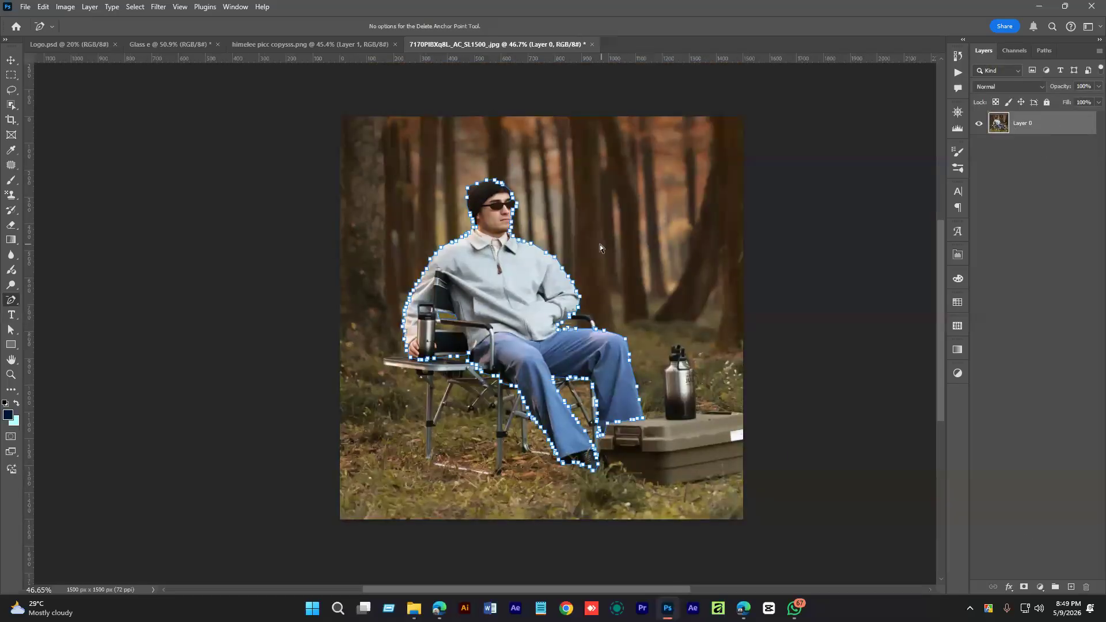
key(a)
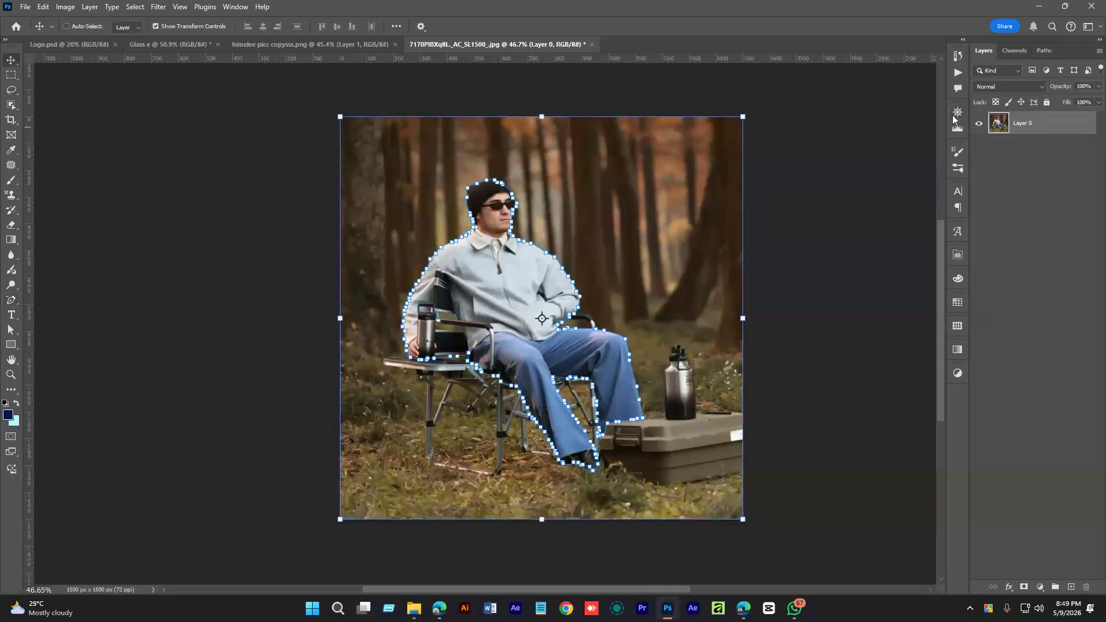
click(1041, 53)
click(669, 465)
key(ctrl+Return)
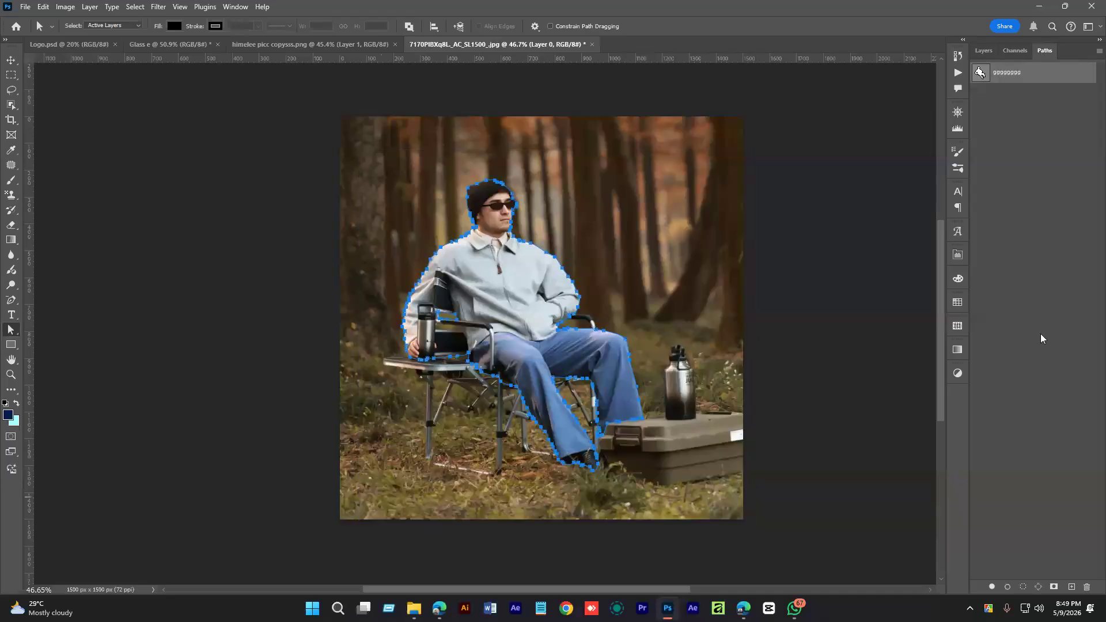
click(984, 51)
click(1023, 588)
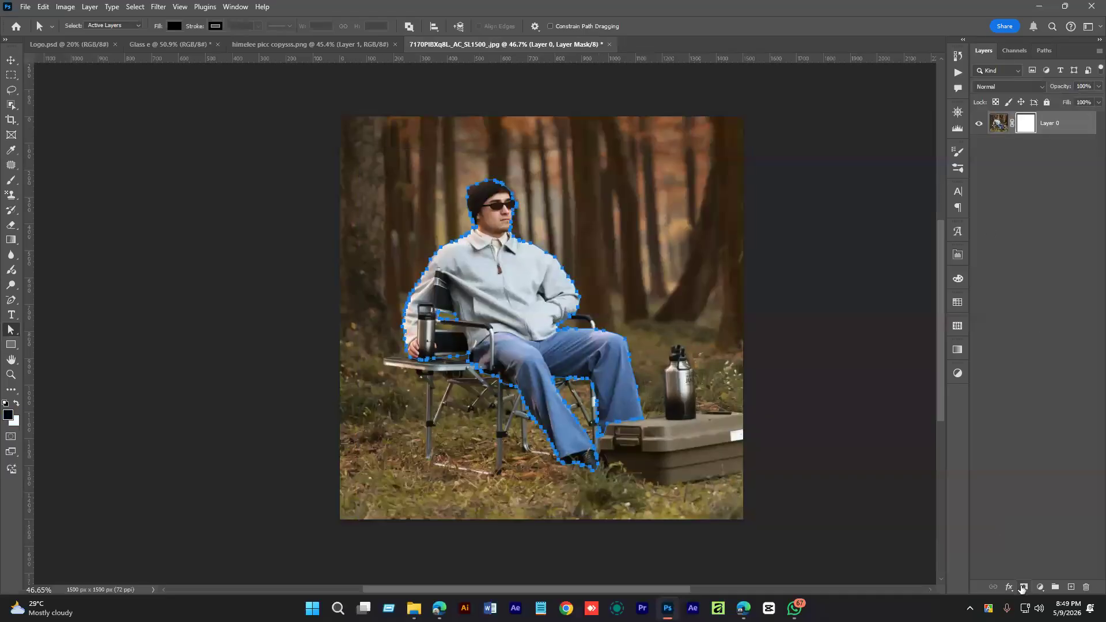
key(ctrl+z)
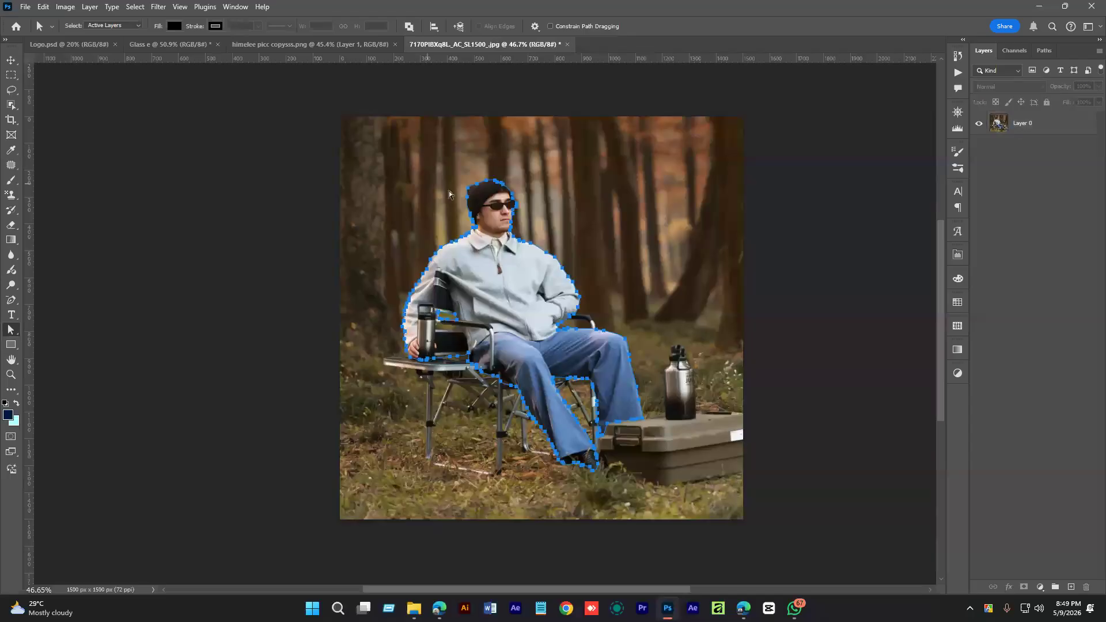
- Hide the saved path and make Layer 0 active
click(1050, 123)
key(ctrl+d)
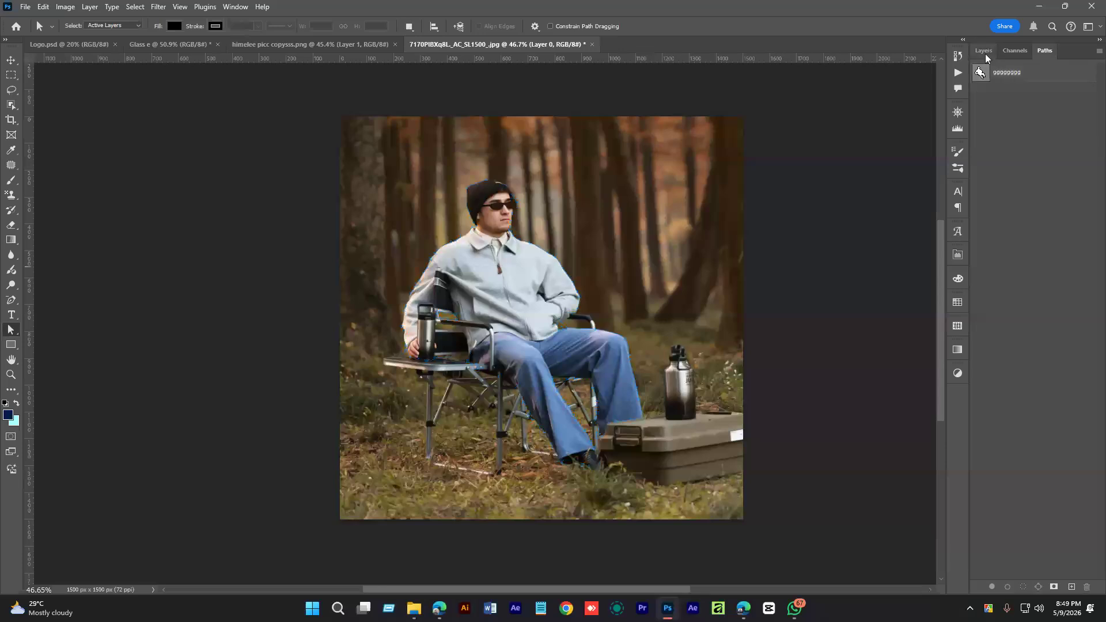
click(1024, 128)
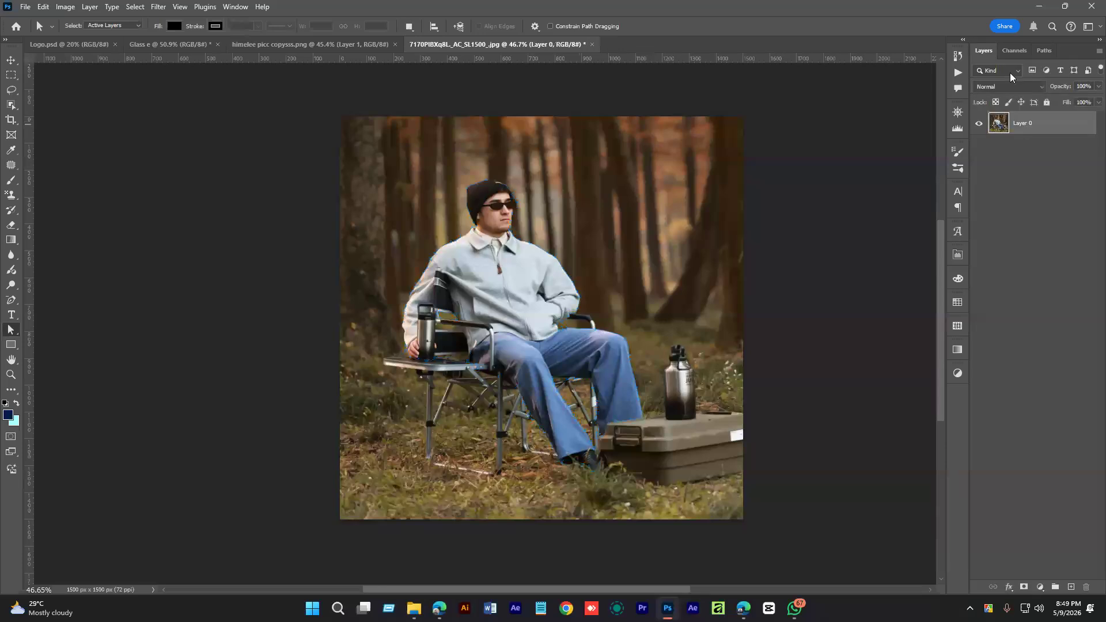
- Compare the Red, Green and Blue channels, alone and in combination, for contrast between the man and the forest
click(1013, 50)
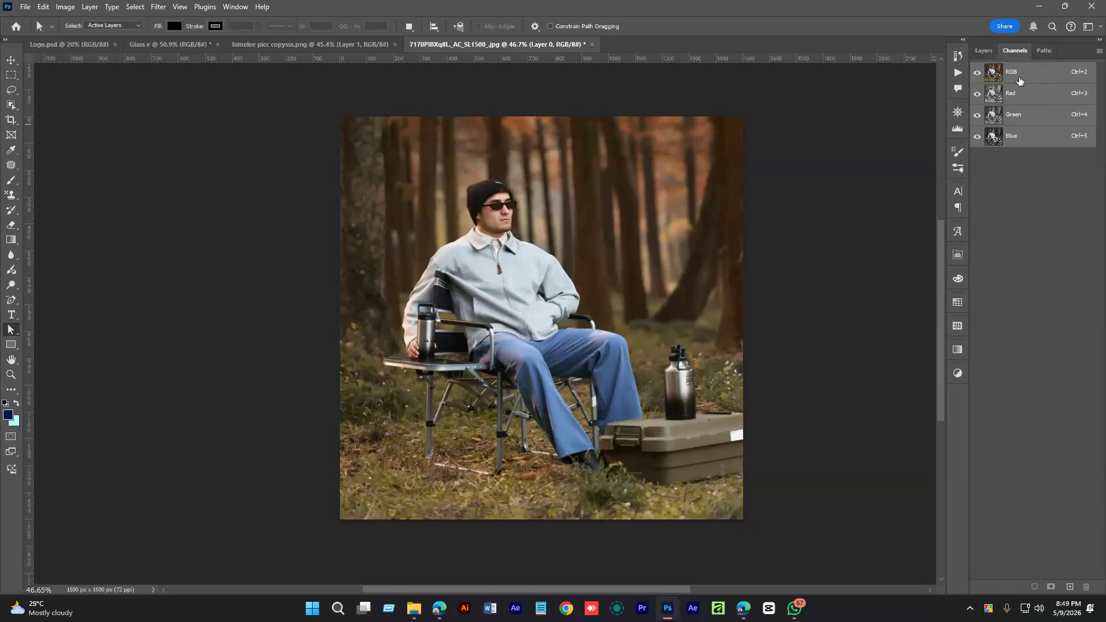
click(978, 136)
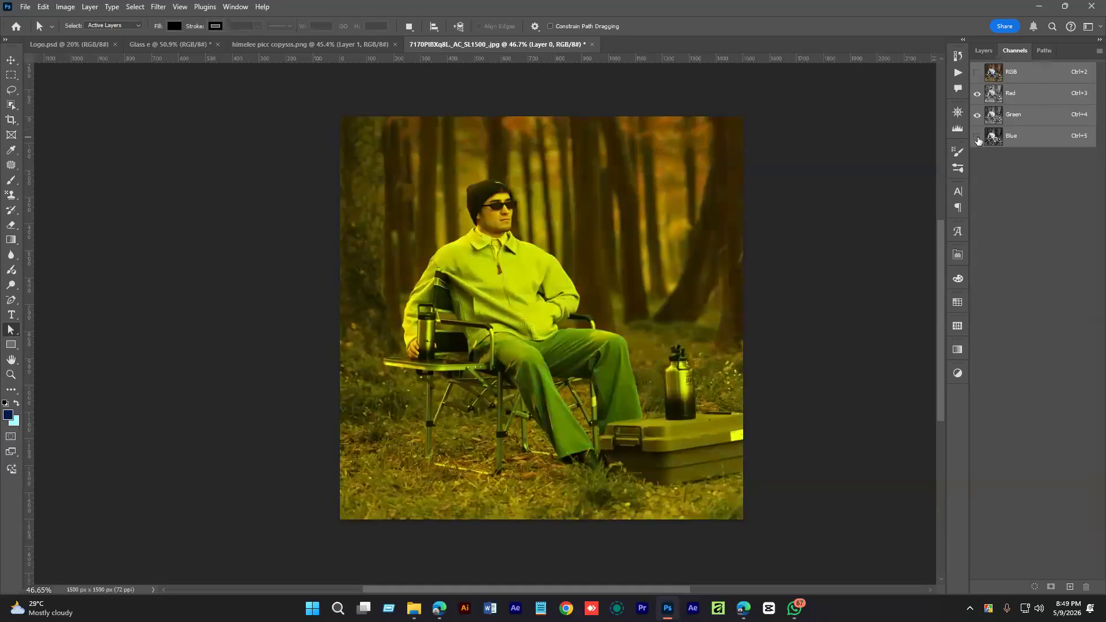
click(978, 94)
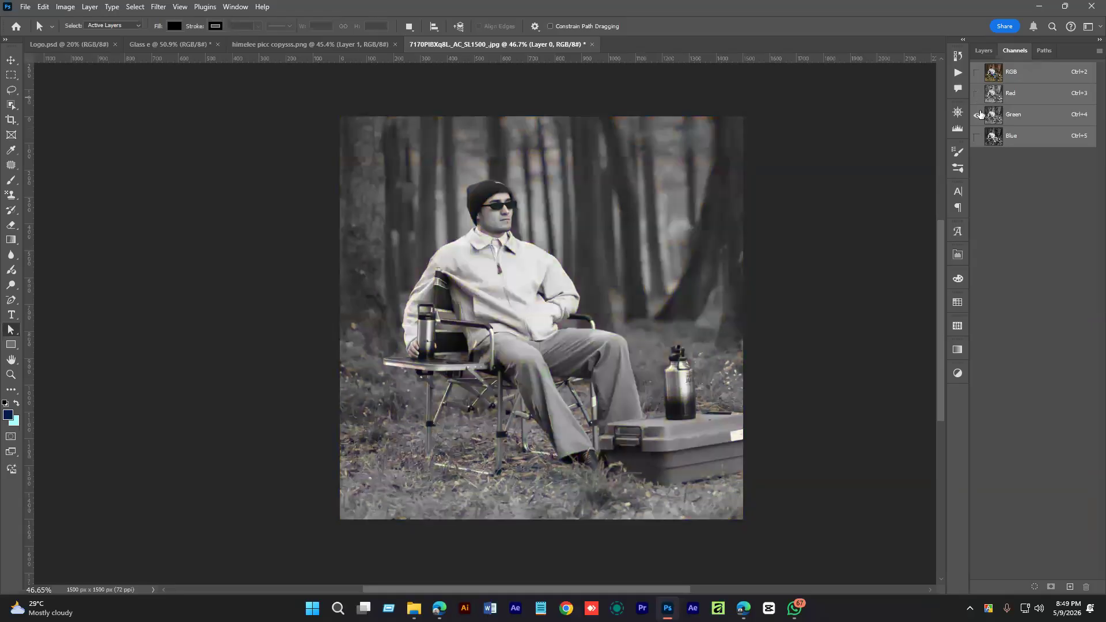
click(976, 137)
click(977, 114)
click(1029, 141)
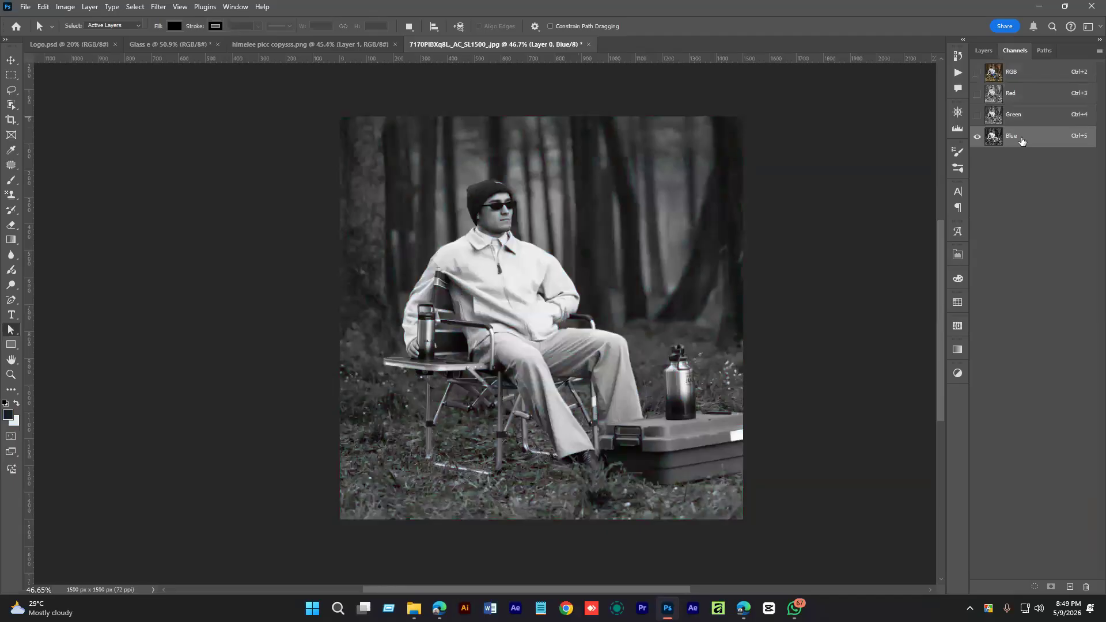
click(978, 116)
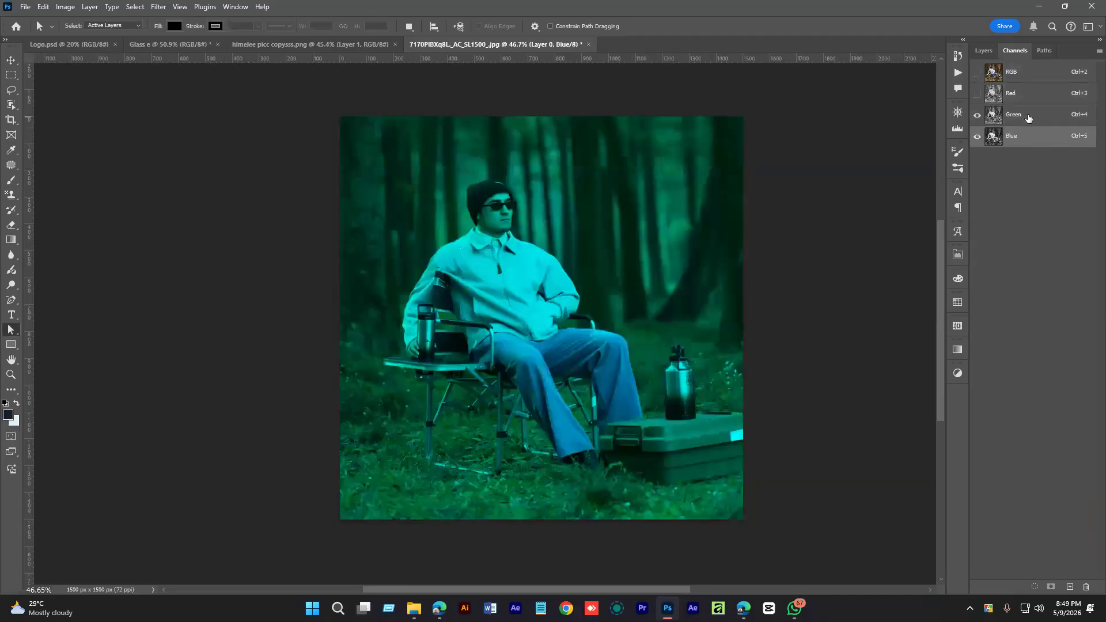
click(978, 97)
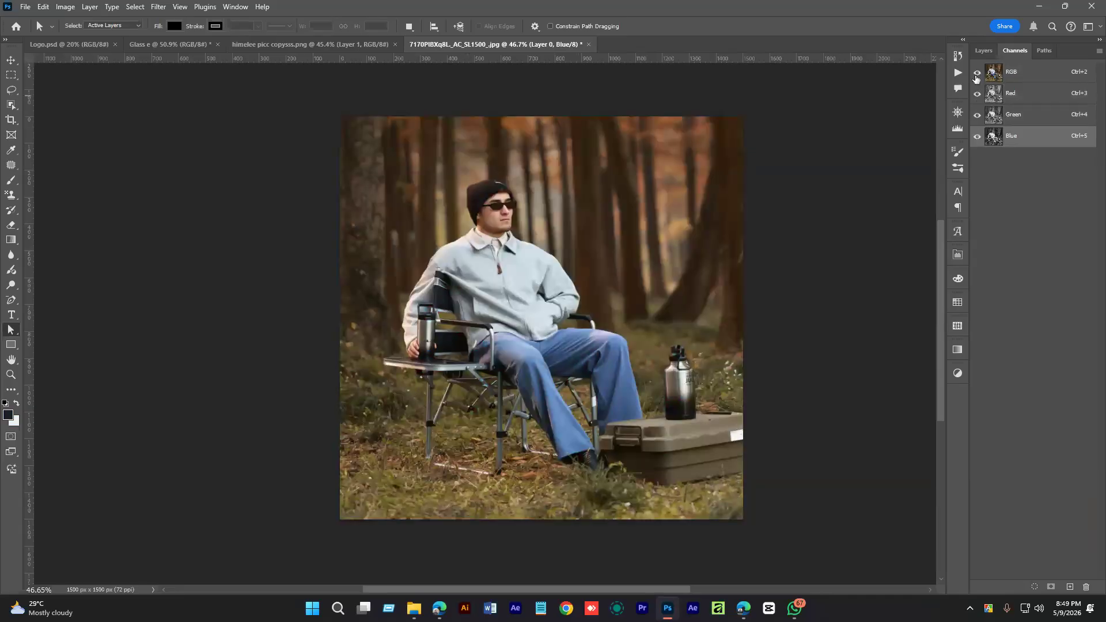
click(978, 136)
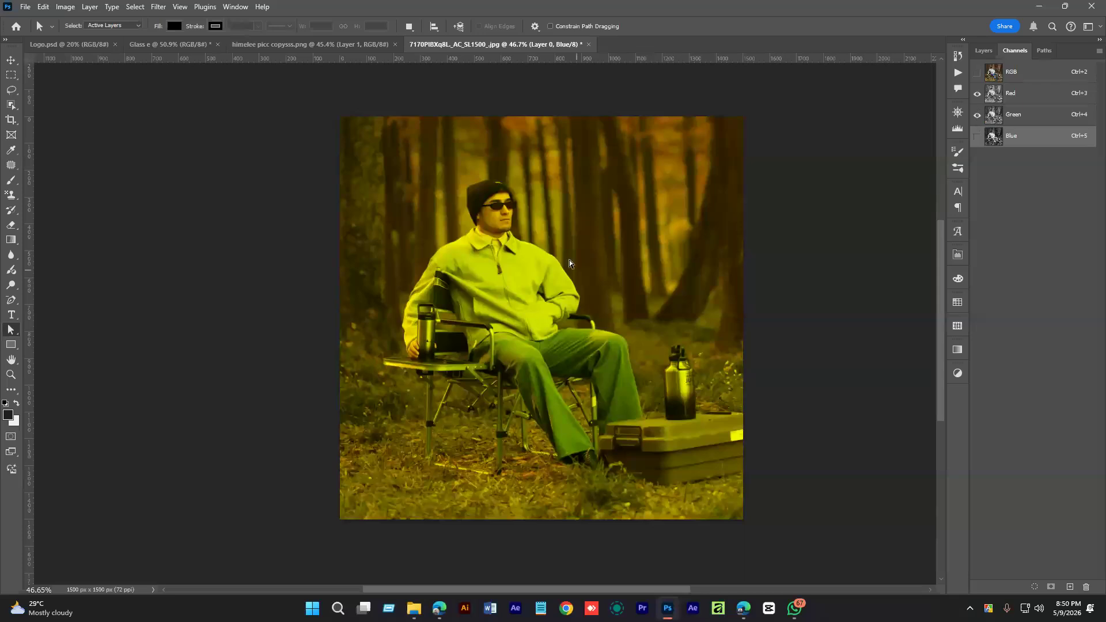
click(976, 95)
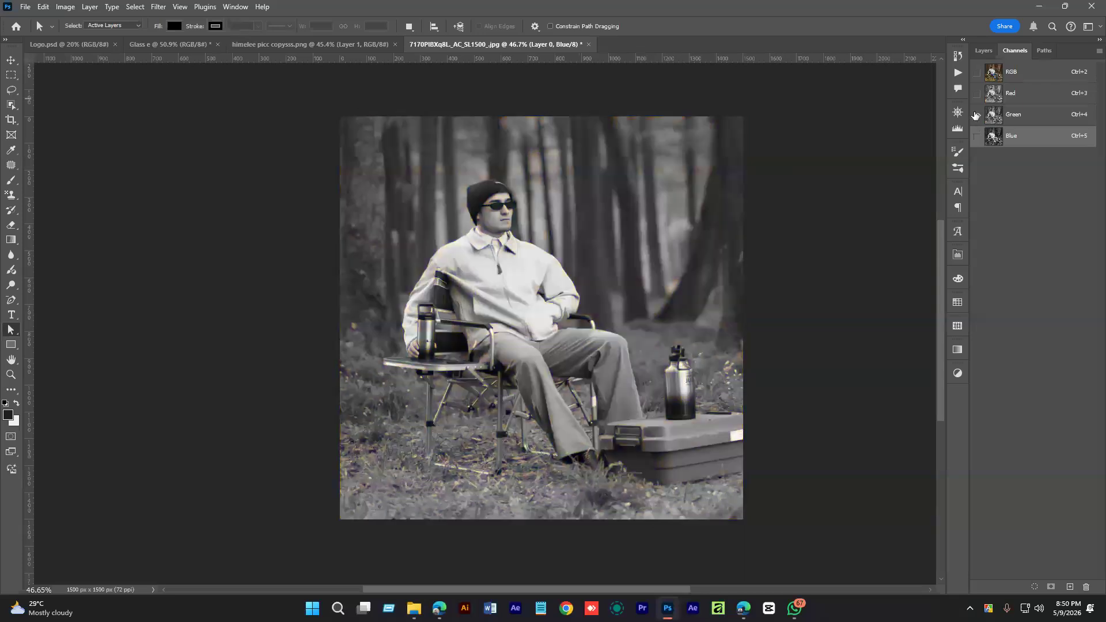
click(977, 94)
click(978, 73)
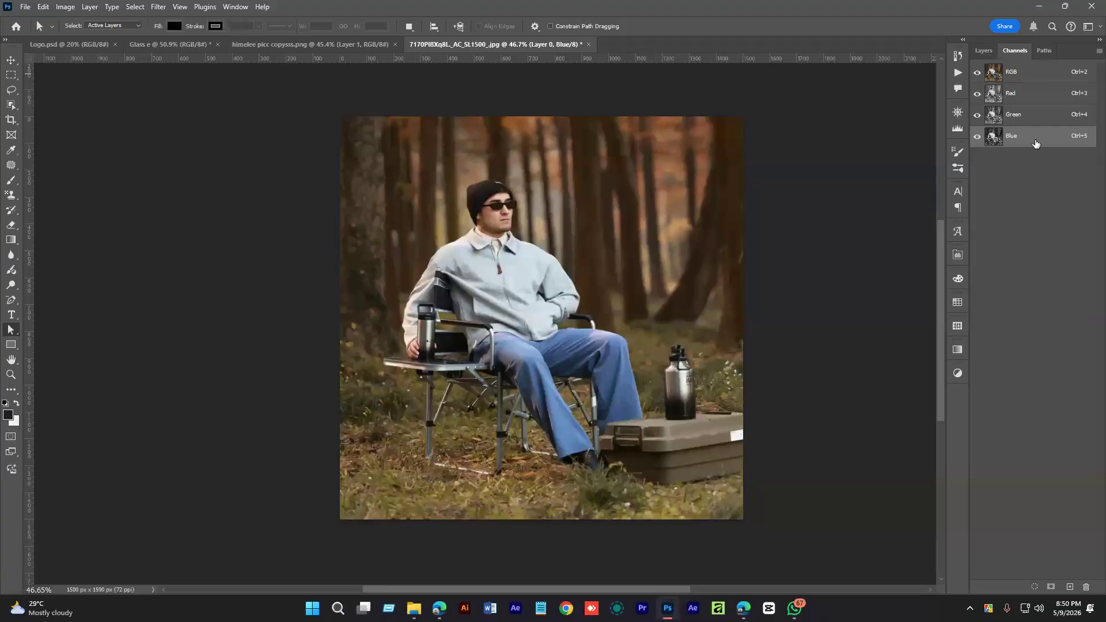
- Isolate the Blue channel and duplicate it as a new channel
click(978, 72)
click(978, 115)
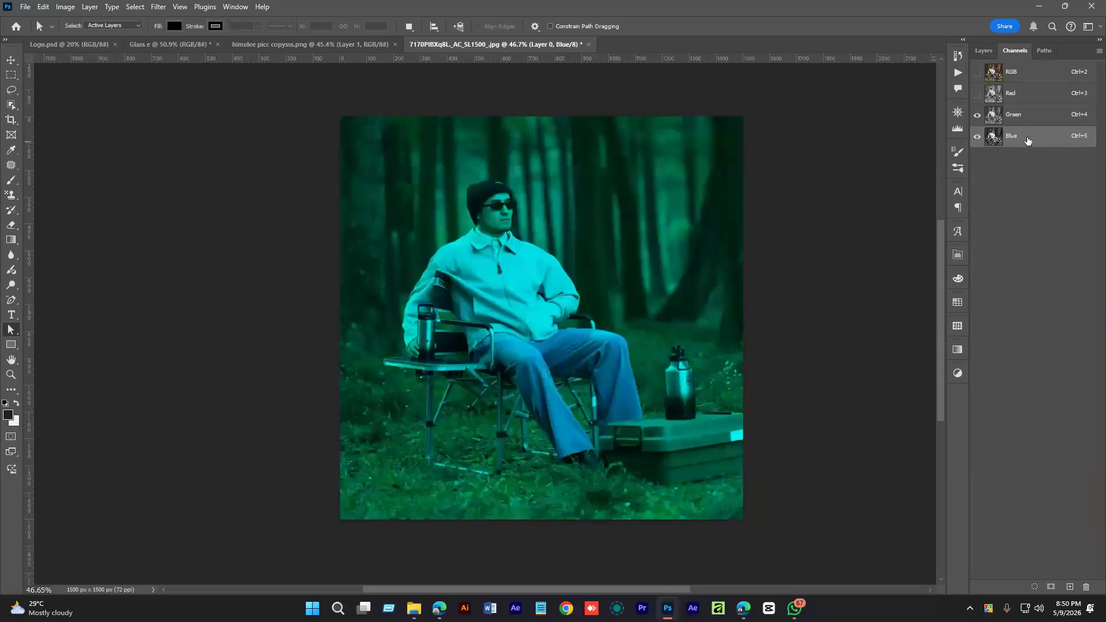
click(978, 114)
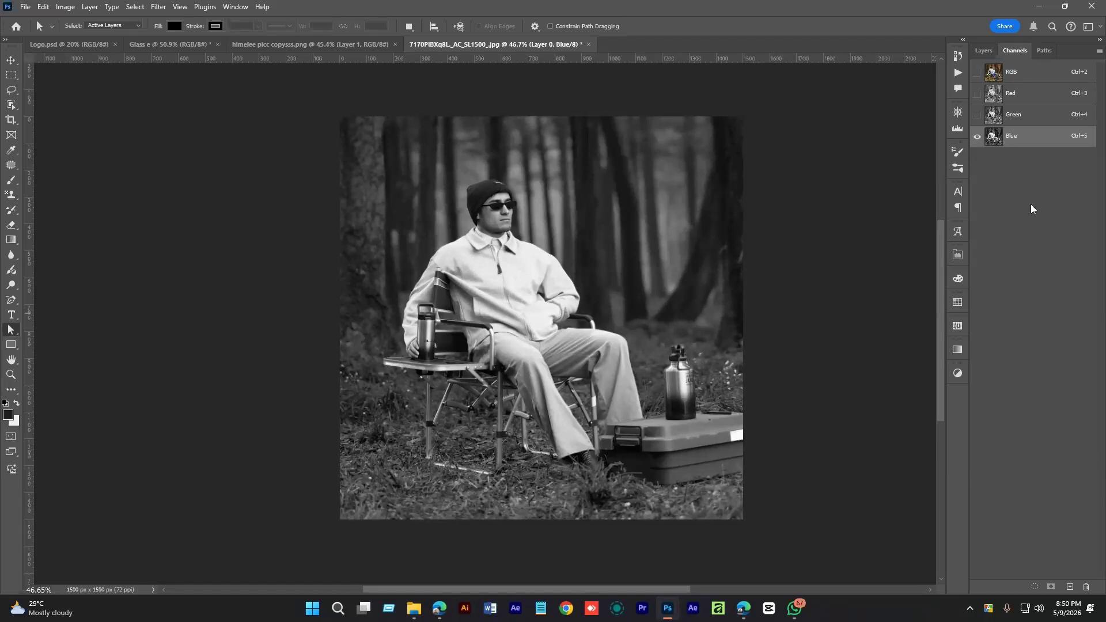
drag(1040, 137, 1070, 586)
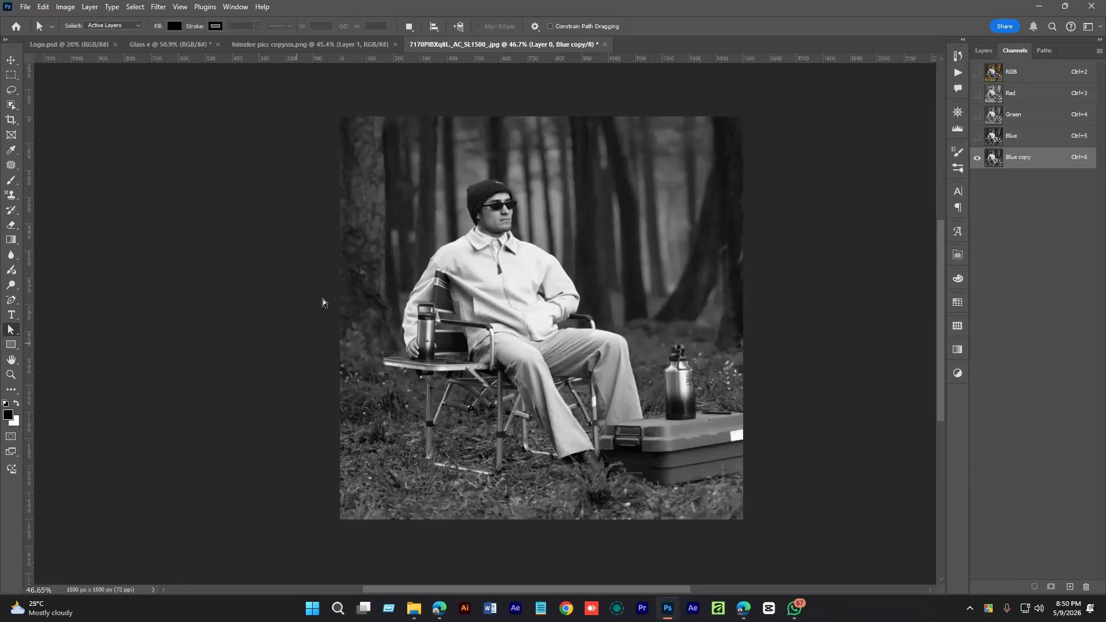
- Check the Blue copy channel against the full-colour image, and return to showing only Blue copy
click(977, 72)
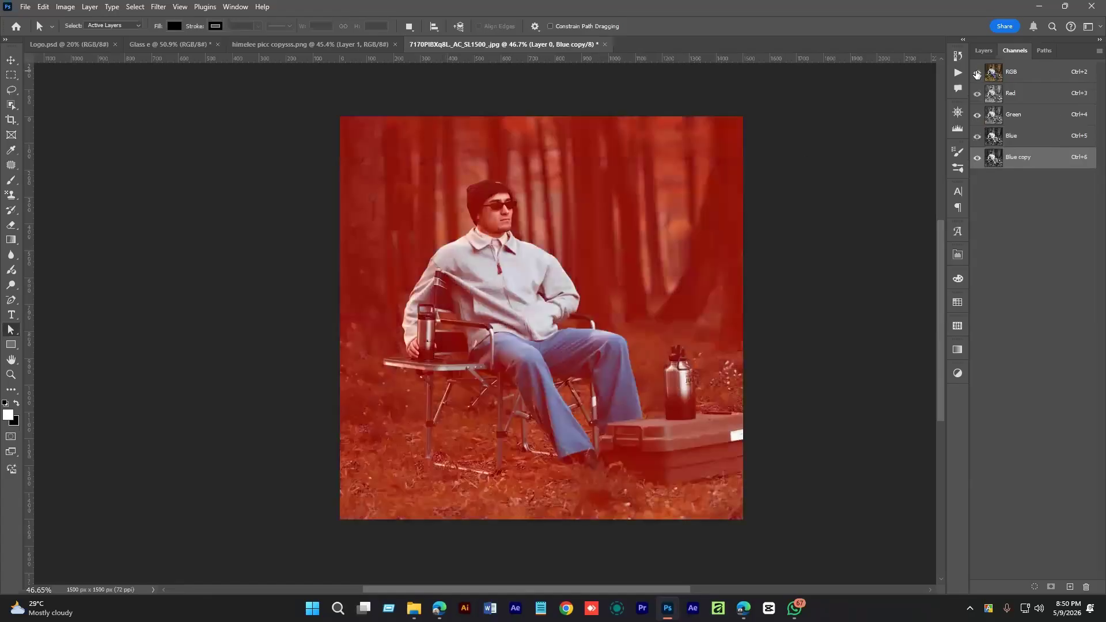
click(977, 158)
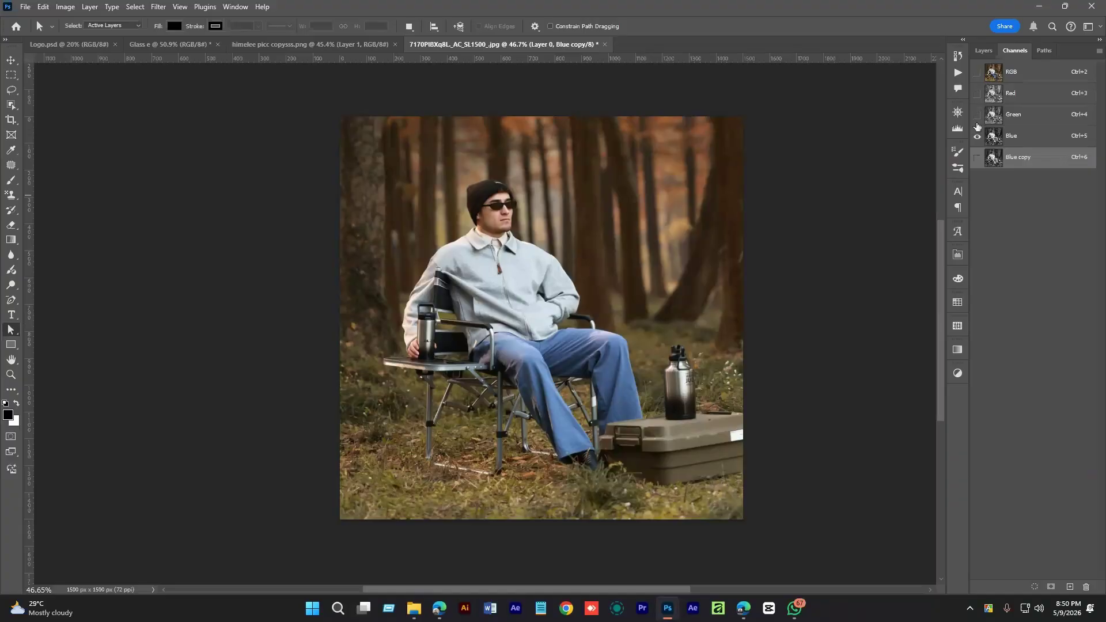
click(1002, 136)
click(977, 158)
click(1024, 162)
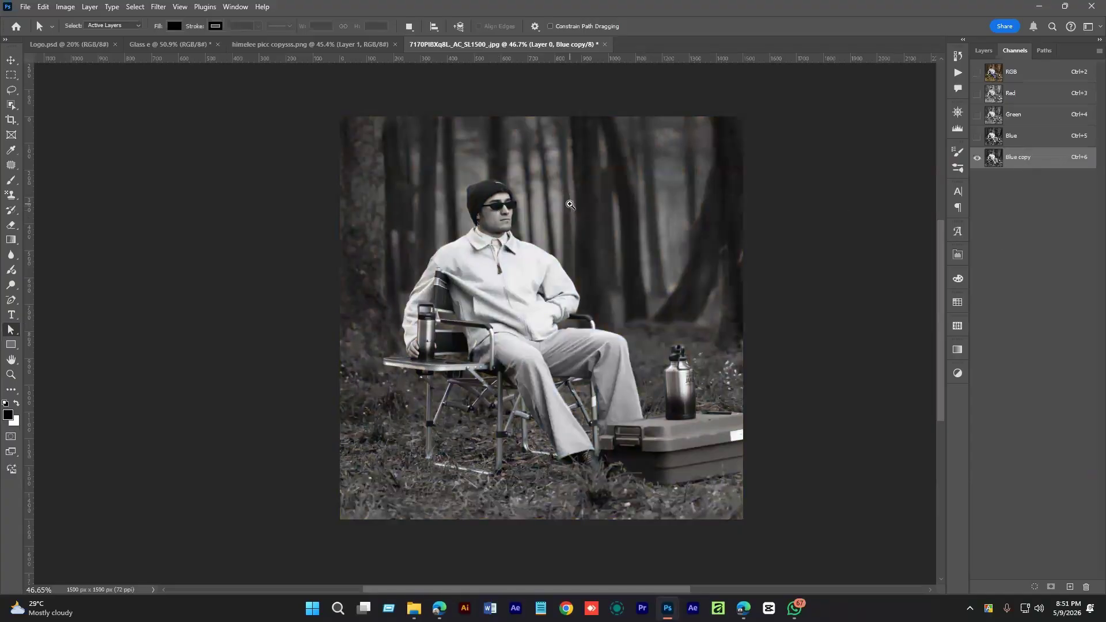
- Apply Levels to the Blue copy channel with input shadows 30, midtones about 0.67 and highlights 249
key(ctrl+plus)
click(90, 7)
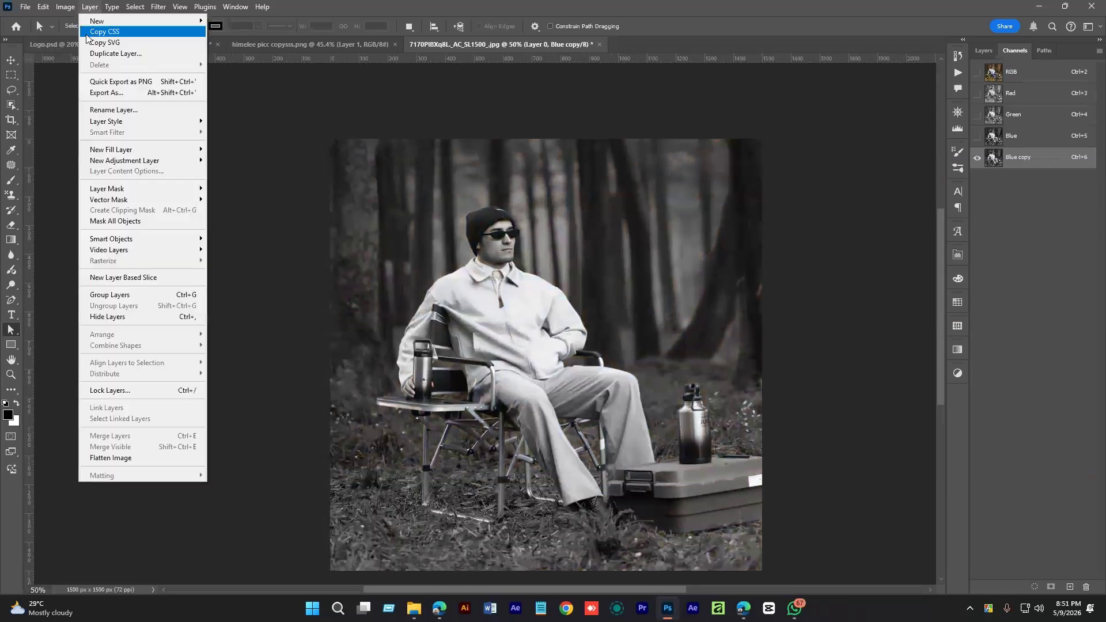
mouse_move(83, 38)
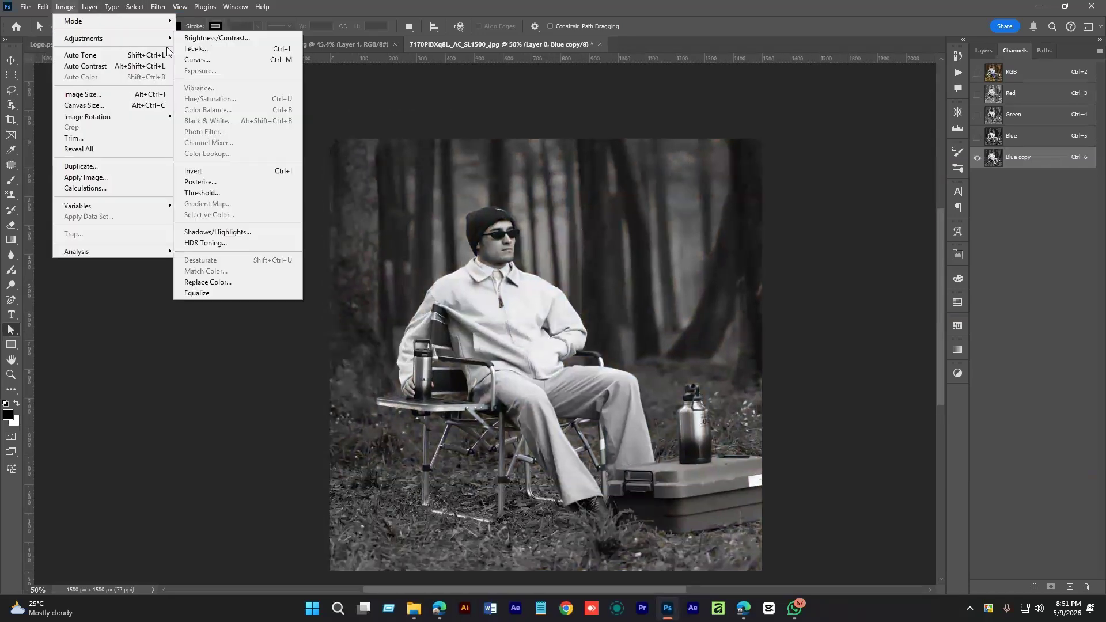
click(213, 50)
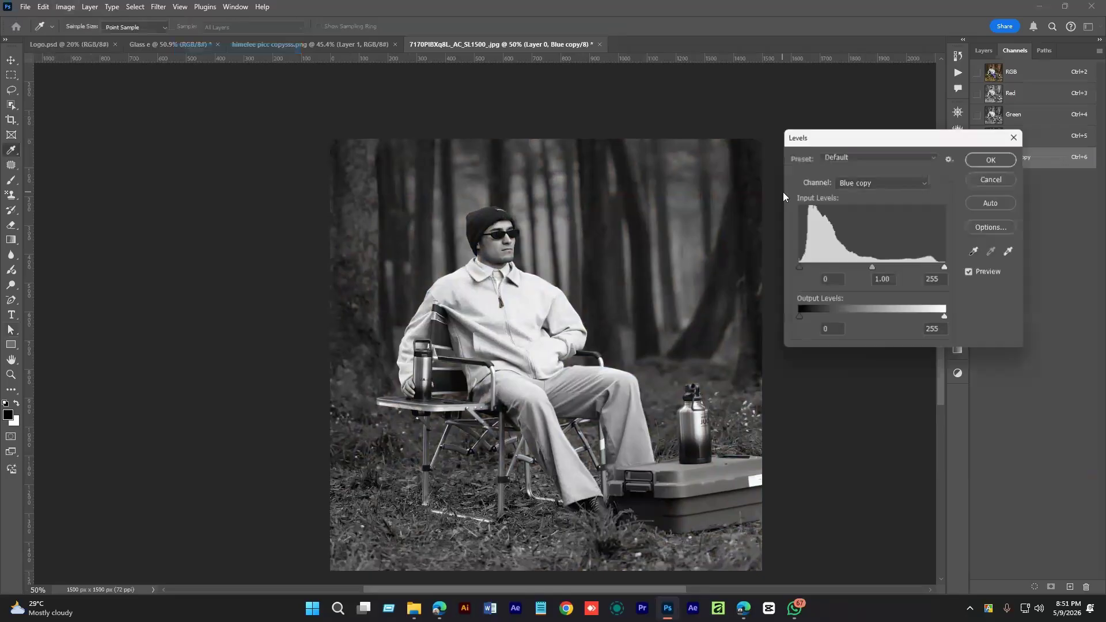
drag(800, 270, 809, 269)
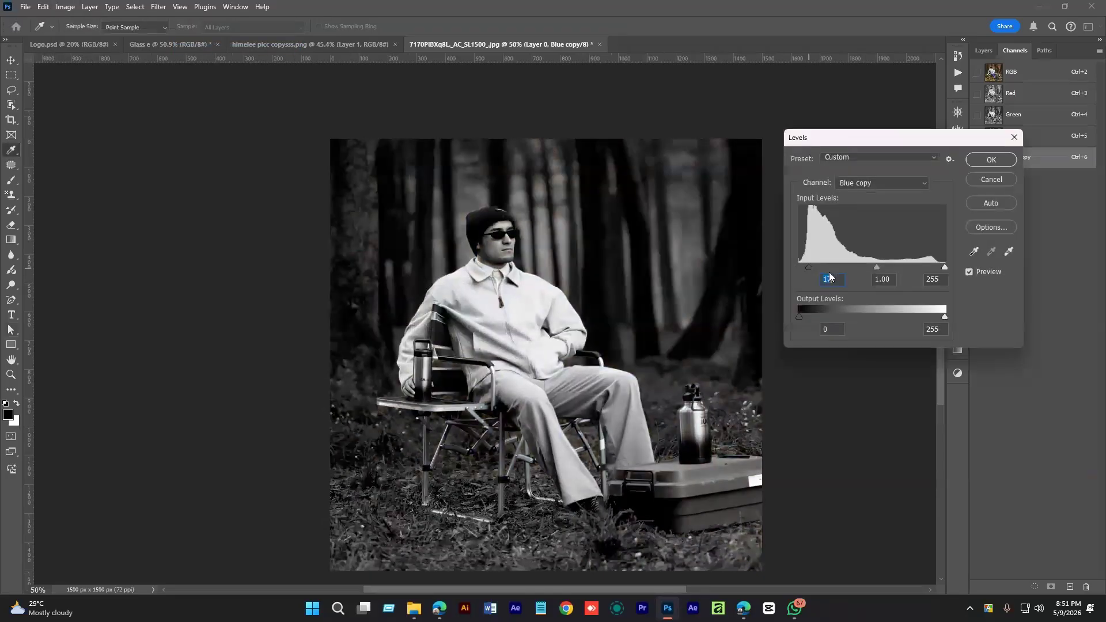
mouse_move(939, 268)
mouse_down()
mouse_move(918, 268)
mouse_move(942, 268)
mouse_up()
drag(873, 266, 892, 266)
drag(809, 266, 817, 272)
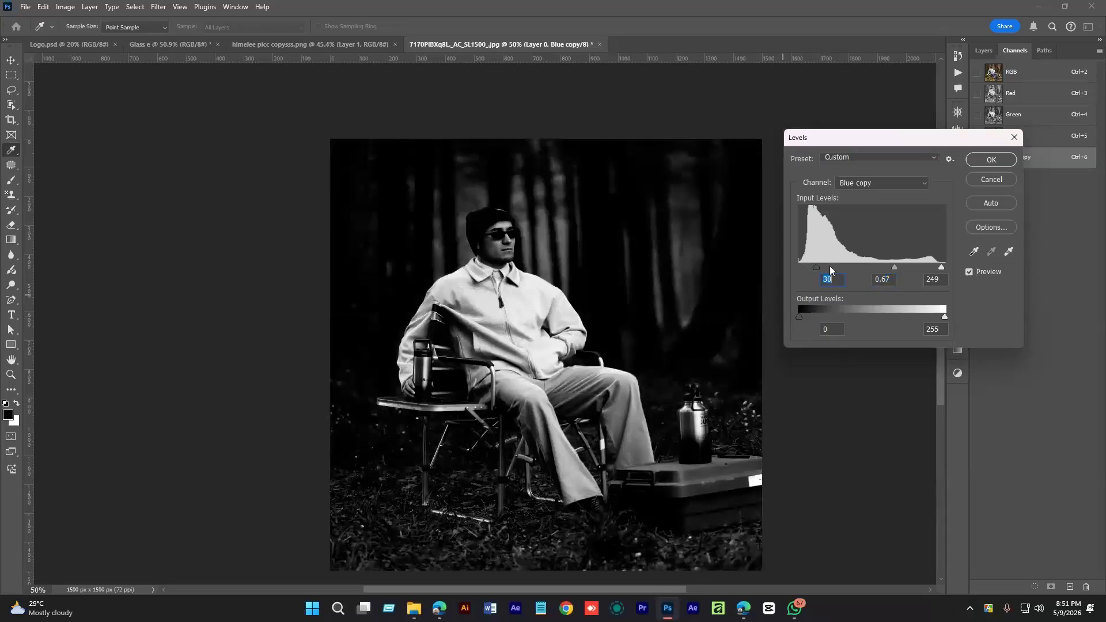
click(892, 266)
click(982, 162)
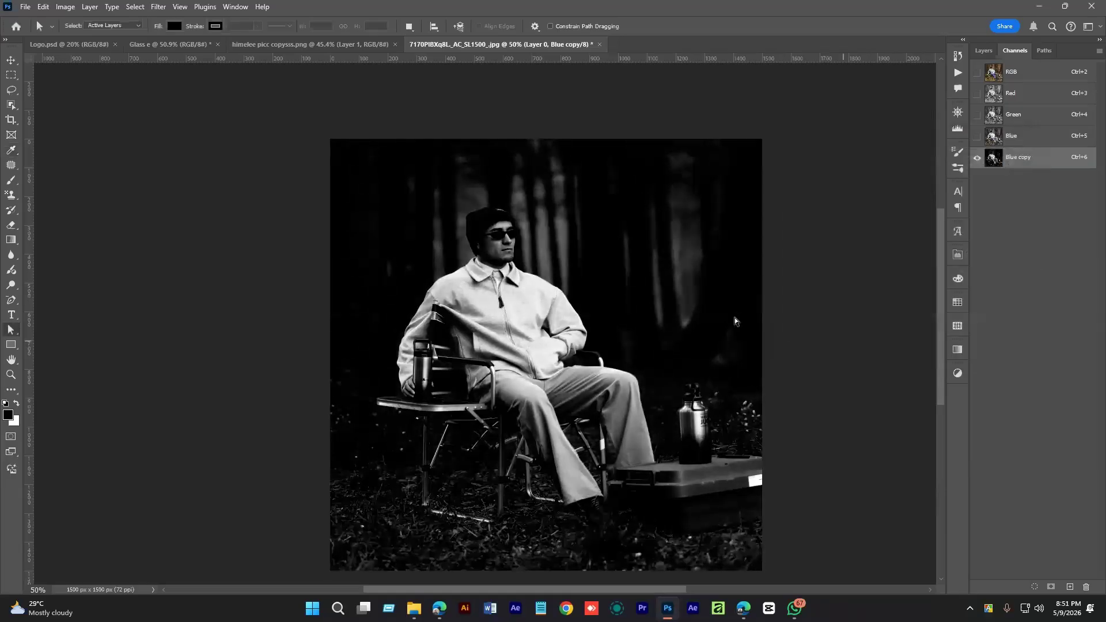
- Paint the light gap between the trees at the far right of the photo black with a 200 px soft brush
scroll(550, 270, up, 1)
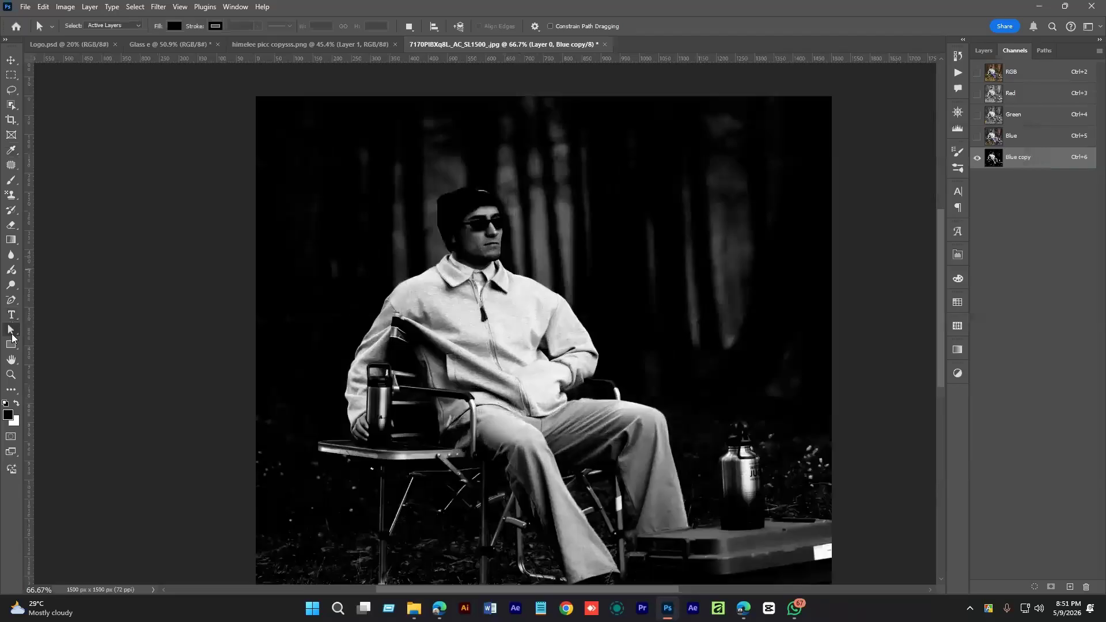
click(10, 180)
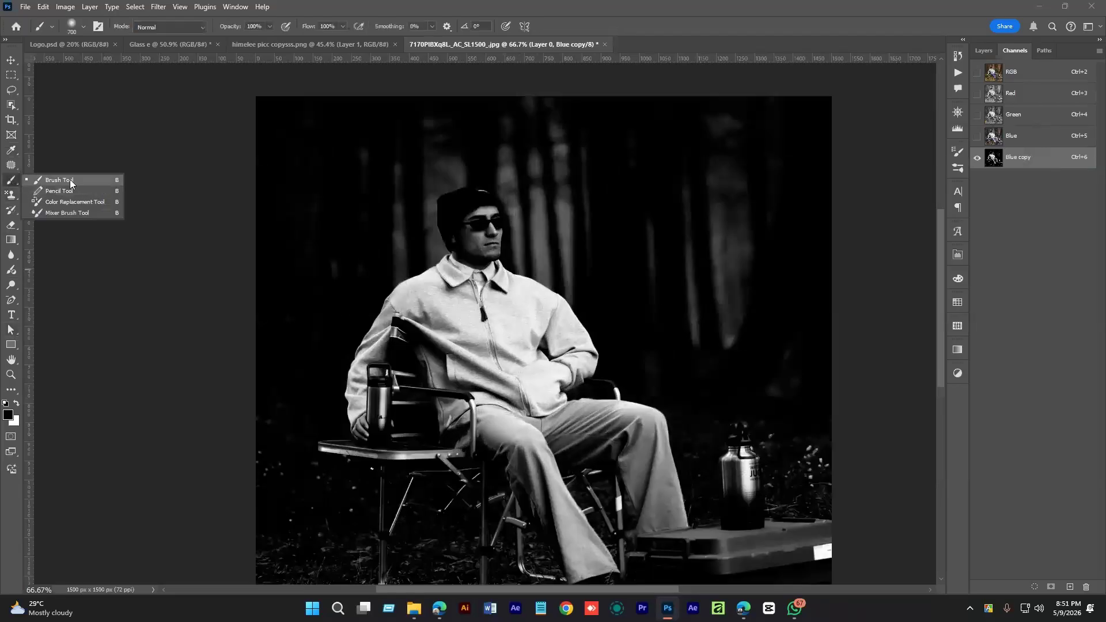
click(9, 415)
click(1031, 117)
key(bracketleft)
key(bracketleft)
key(bracketleft)
key(bracketleft)
key(bracketleft)
key(bracketleft)
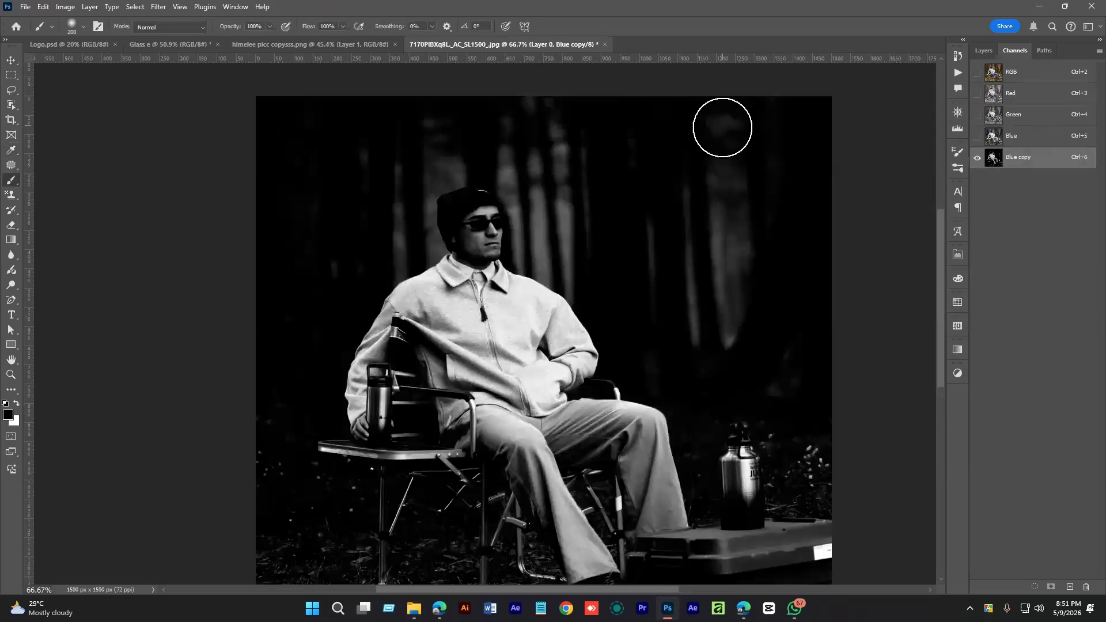
drag(723, 127, 738, 313)
- Paint the background just right of the beanie and face black with a 30 px brush
mouse_move(691, 244)
mouse_down()
mouse_move(614, 245)
mouse_move(544, 115)
mouse_move(517, 130)
mouse_move(603, 220)
mouse_move(602, 242)
mouse_move(627, 269)
mouse_up()
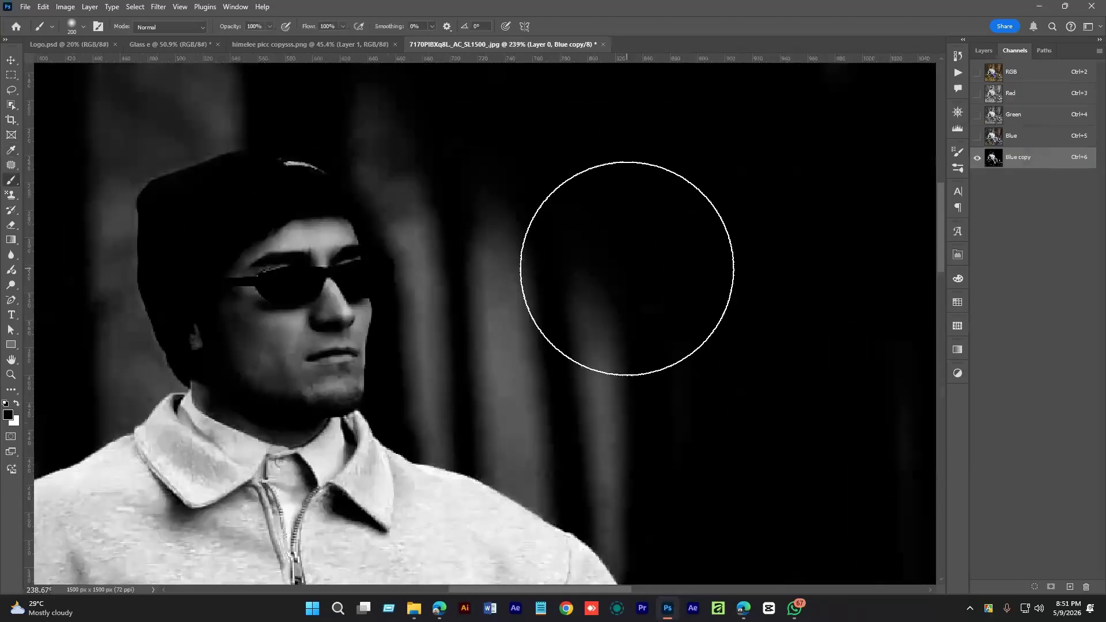
key(bracketleft)
key(bracketleft)
key(bracketleft)
key(bracketleft)
key(bracketleft)
key(bracketleft)
key(bracketleft)
key(bracketleft)
key(bracketleft)
key(bracketleft)
key(bracketleft)
key(bracketleft)
key(bracketleft)
mouse_move(395, 161)
mouse_down()
mouse_move(394, 173)
mouse_move(366, 175)
mouse_move(400, 250)
mouse_move(405, 354)
mouse_move(389, 396)
mouse_move(407, 420)
mouse_up()
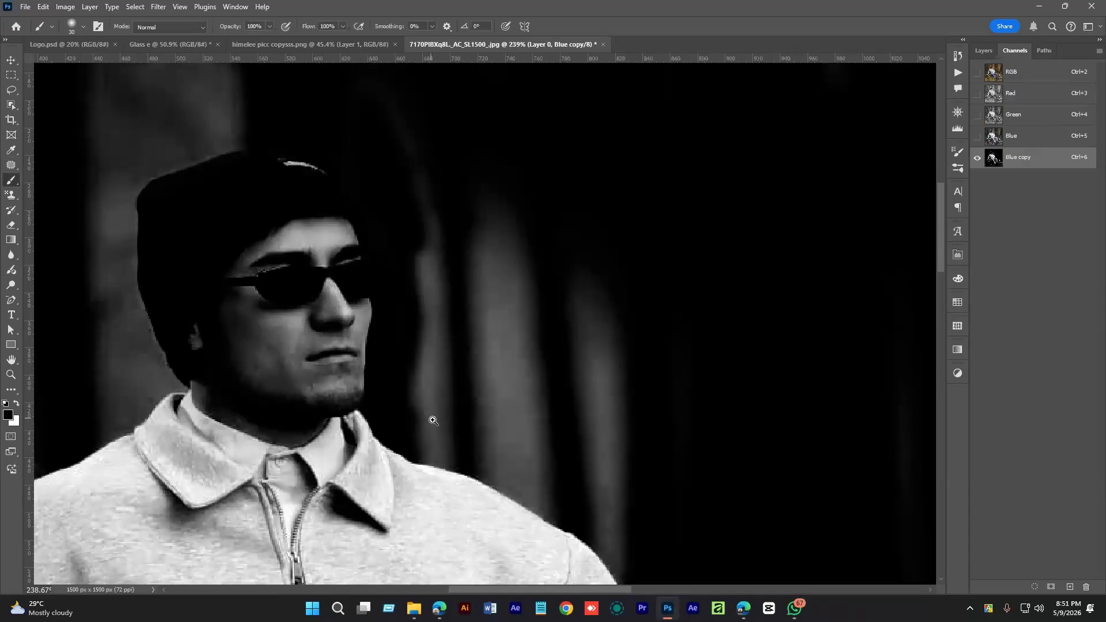
- Paint a black band along the jacket shoulder right of the collar with a hard 30 px brush
drag(433, 420, 475, 299)
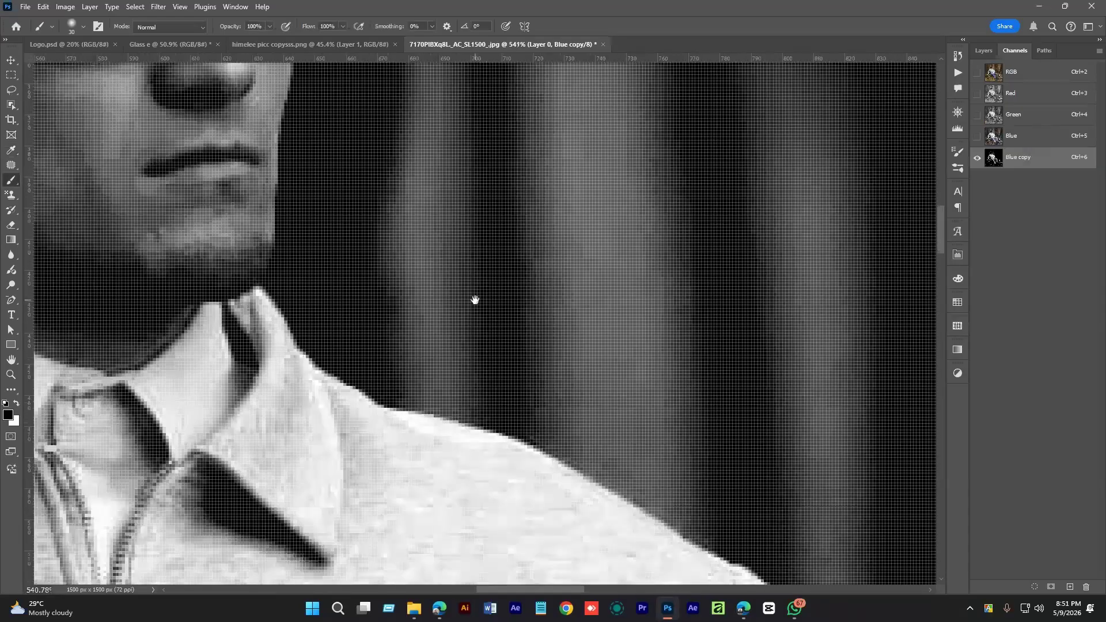
drag(449, 369, 651, 444)
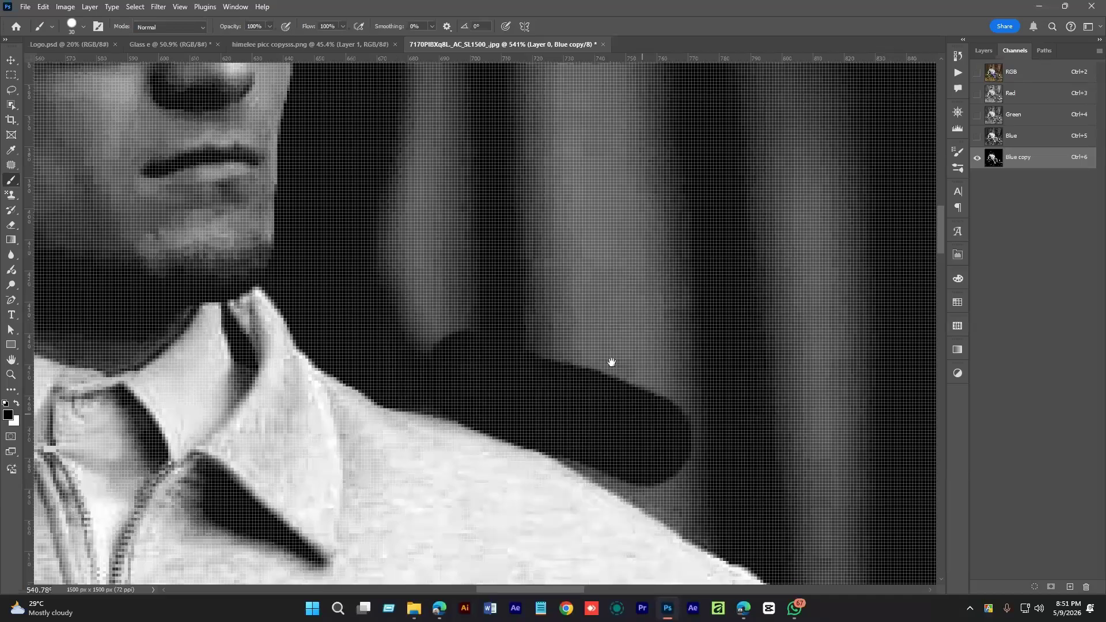
drag(612, 362, 530, 267)
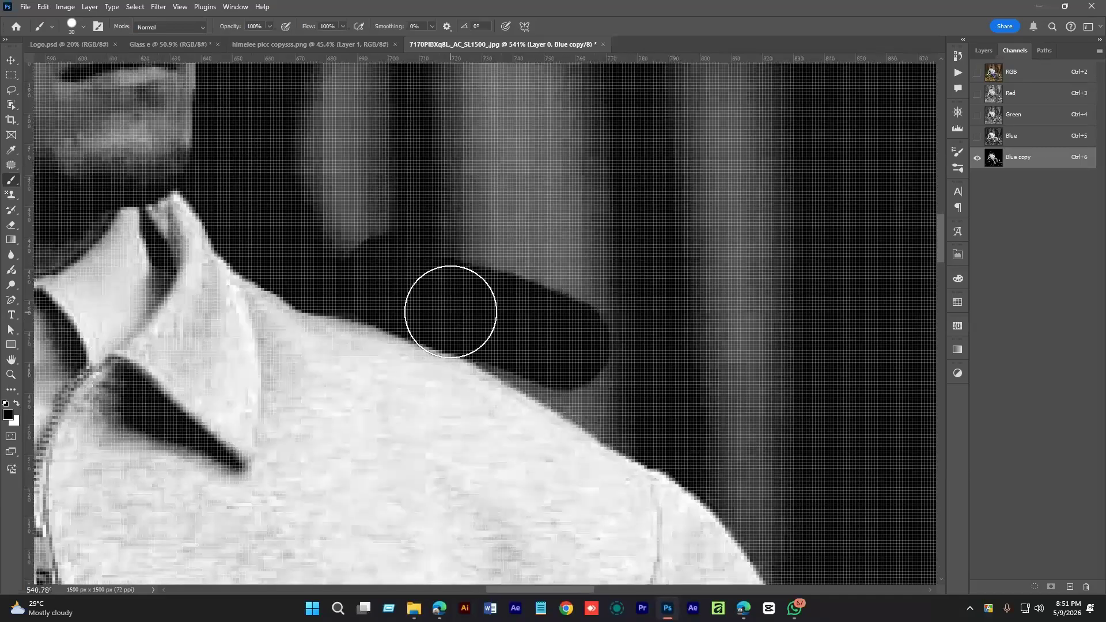
- Enlarge the brush to 90 px and black out the remaining light tree gaps right of the head, above the shoulder
key(bracketright)
key(bracketright)
key(bracketright)
key(bracketright)
key(bracketright)
key(bracketright)
scroll(451, 312, down, 5)
scroll(451, 312, up, 2)
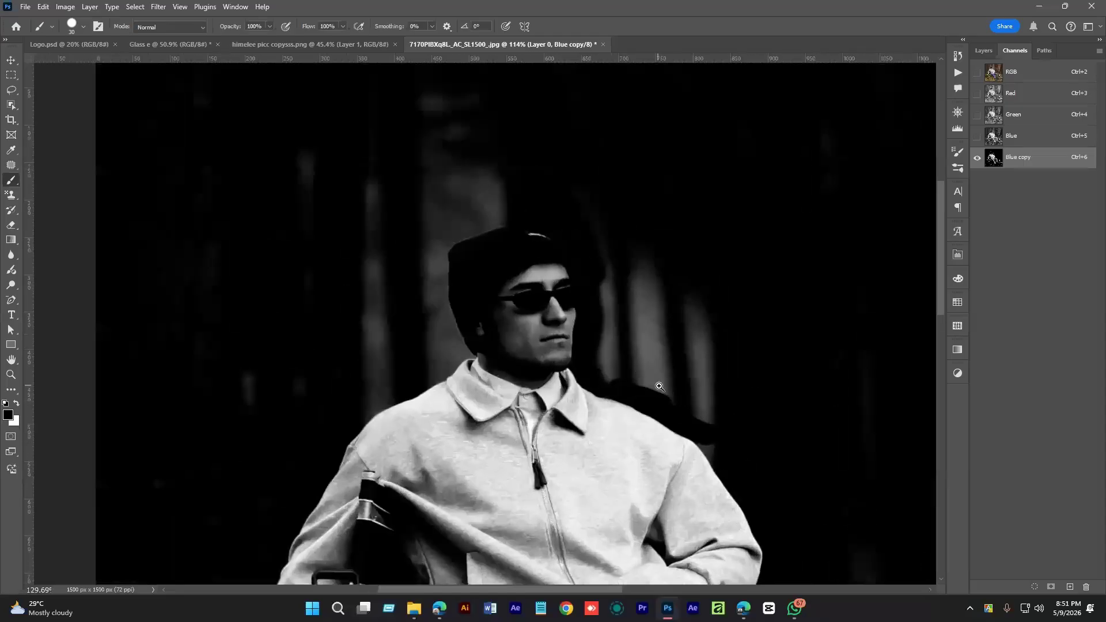
mouse_move(615, 339)
mouse_down()
mouse_move(597, 178)
mouse_move(734, 432)
mouse_move(798, 473)
mouse_up()
- Black out the light background areas left of the man's head and above his left-hand shoulder in the photo
mouse_move(524, 90)
mouse_down()
mouse_move(663, 254)
mouse_move(529, 282)
mouse_move(637, 336)
mouse_move(546, 388)
mouse_move(479, 455)
mouse_up()
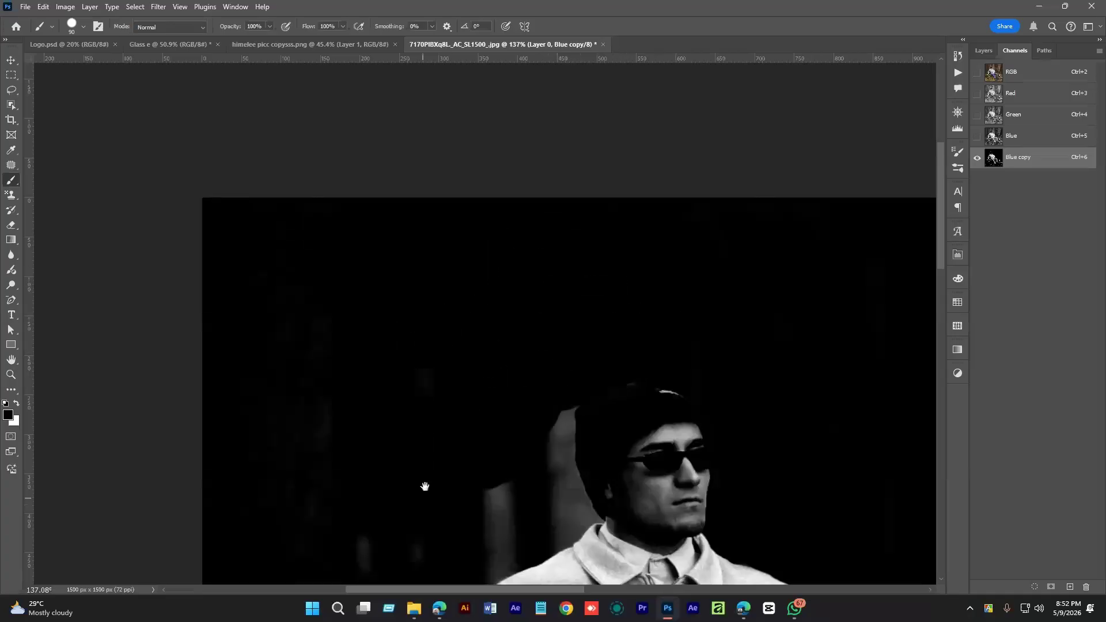
drag(425, 484, 543, 268)
drag(597, 319, 603, 346)
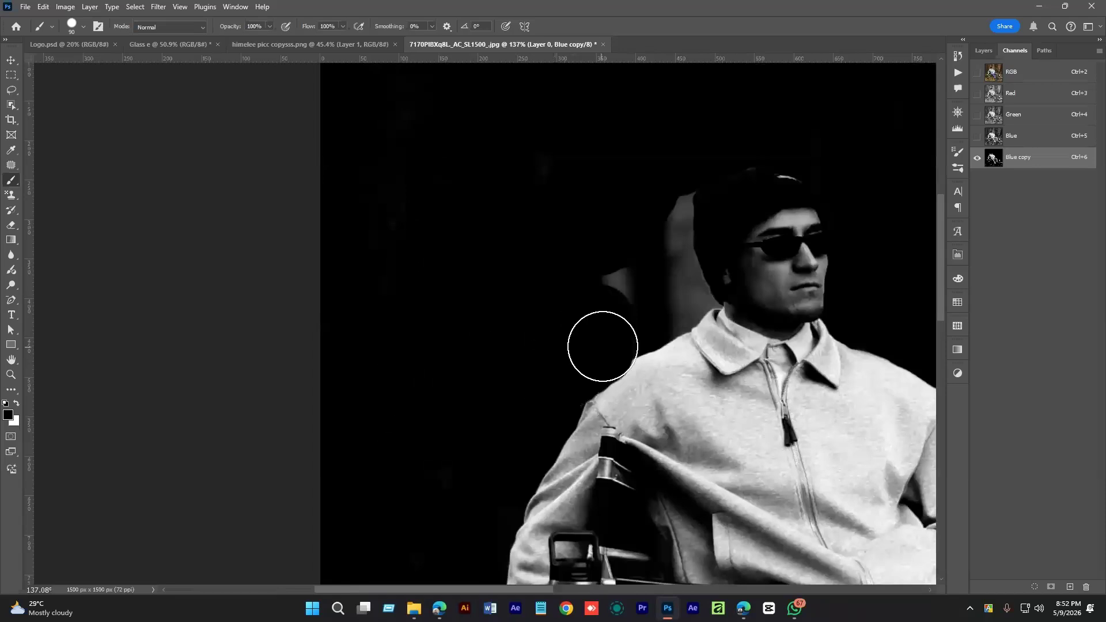
mouse_move(667, 296)
mouse_down()
mouse_move(654, 268)
mouse_move(565, 299)
mouse_up()
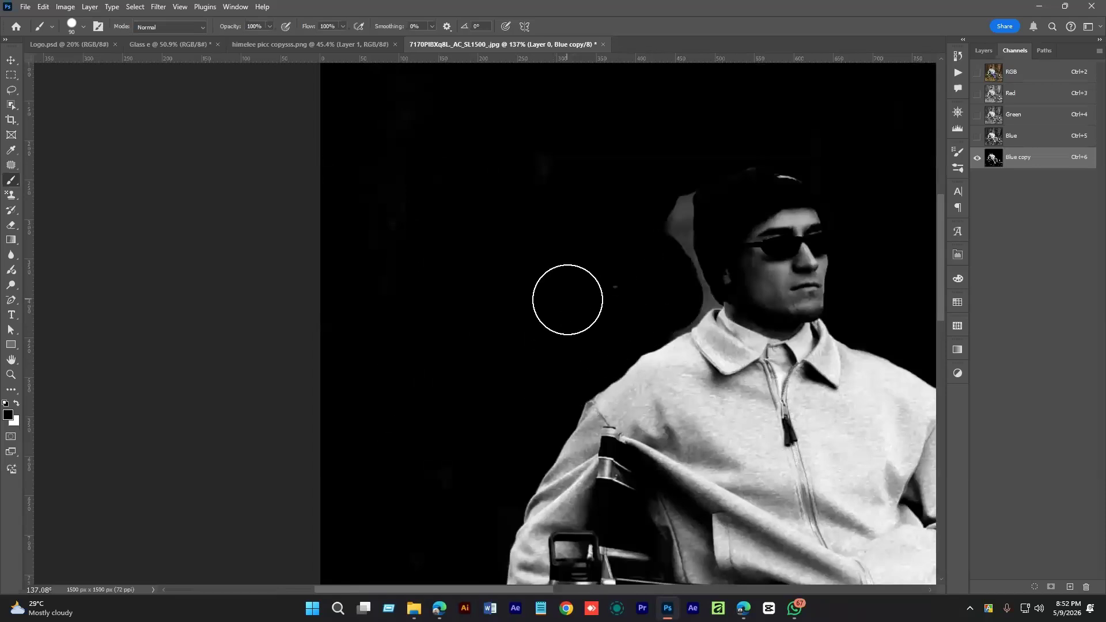
- Reduce the brush to 15 px and black out the remaining grey background along the beanie's left edge down to the collar
ctrl+click(616, 213)
ctrl+click(677, 287)
key(bracketleft)
key(bracketleft)
key(bracketleft)
key(bracketleft)
key(bracketleft)
key(bracketleft)
key(bracketleft)
key(bracketleft)
key(bracketleft)
key(bracketleft)
mouse_move(732, 127)
mouse_down()
mouse_move(742, 279)
mouse_move(792, 379)
mouse_move(715, 437)
mouse_up()
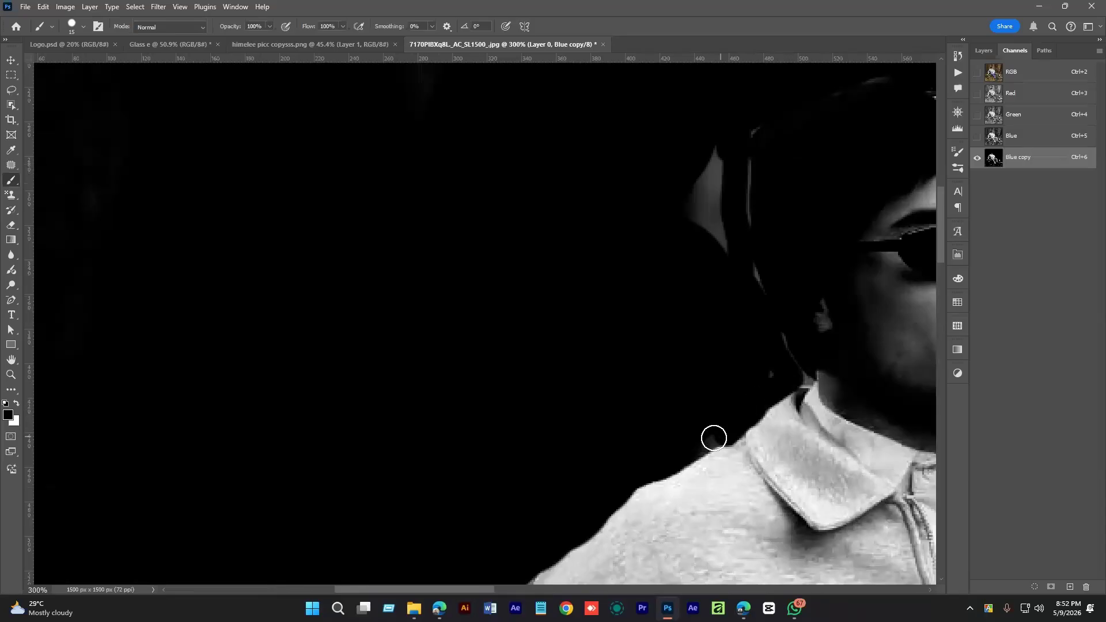
mouse_move(720, 198)
mouse_down()
mouse_move(702, 108)
mouse_move(687, 251)
mouse_move(700, 171)
mouse_up()
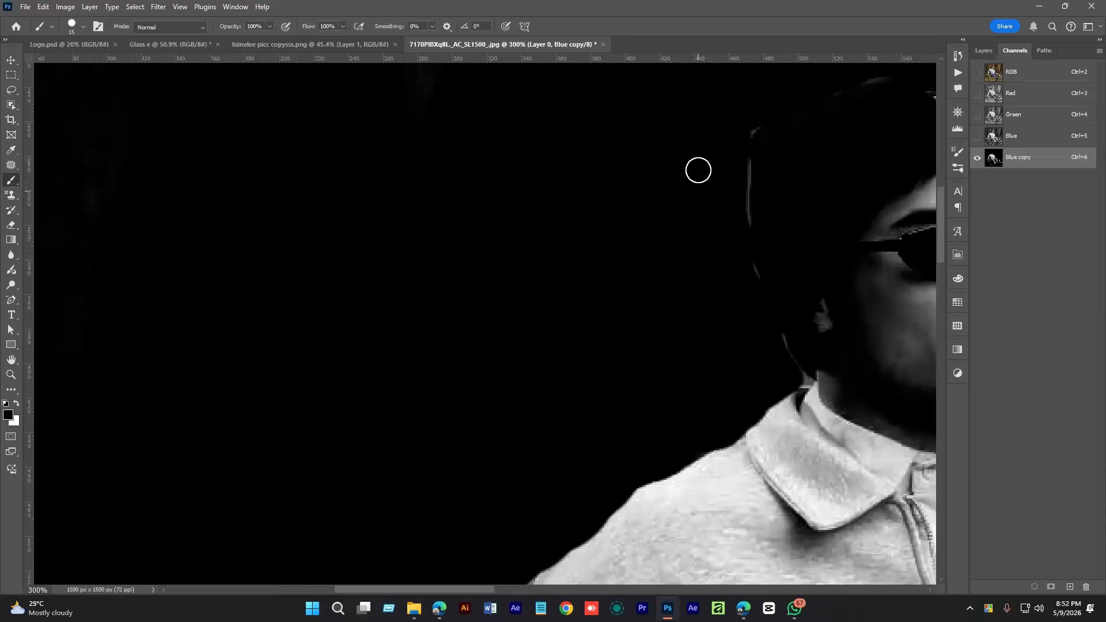
- Enlarge the brush to 60 px and examine the whole Blue copy mask around the man and chair
scroll(644, 239, down, 5)
scroll(648, 253, down, 1)
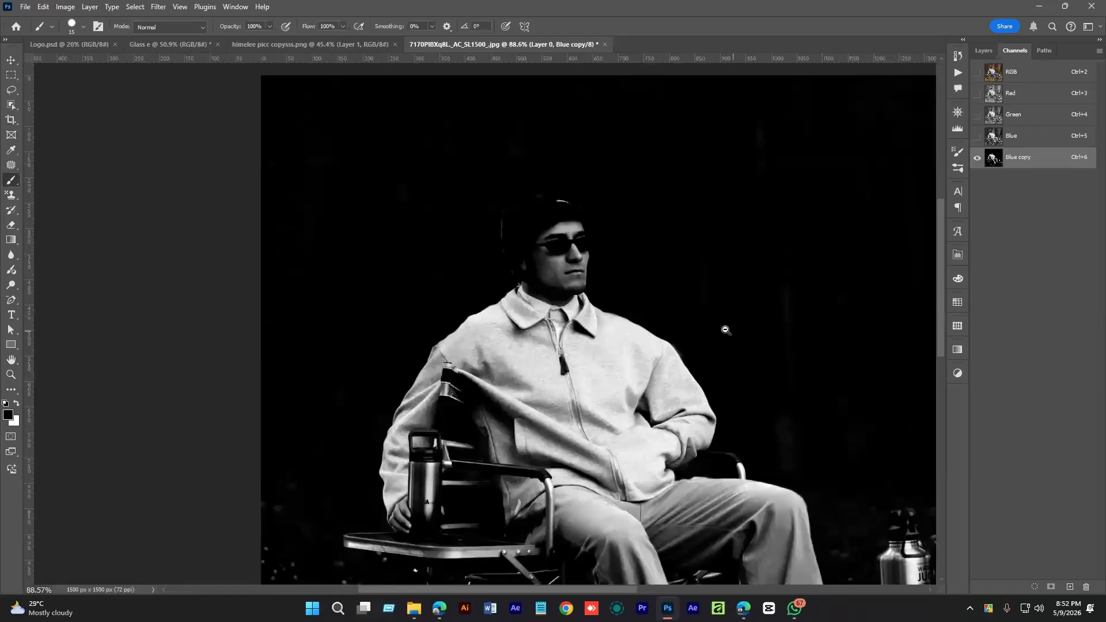
scroll(724, 321, down, 1)
key(bracketright)
key(bracketright)
key(bracketright)
key(bracketright)
key(bracketright)
key(bracketright)
key(bracketright)
key(bracketright)
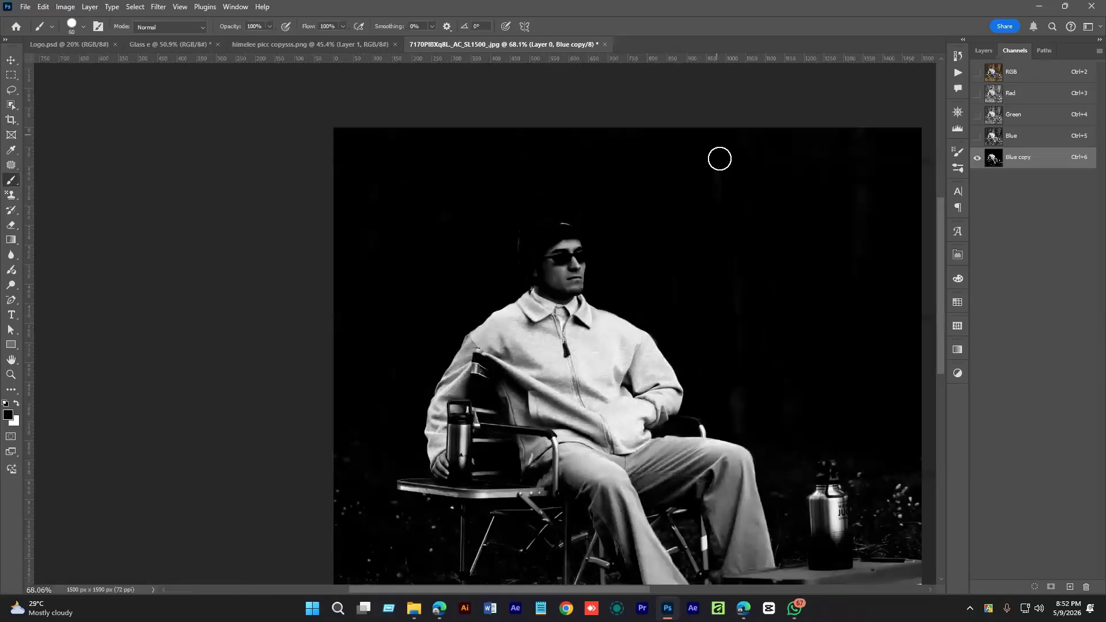
scroll(813, 259, down, 5)
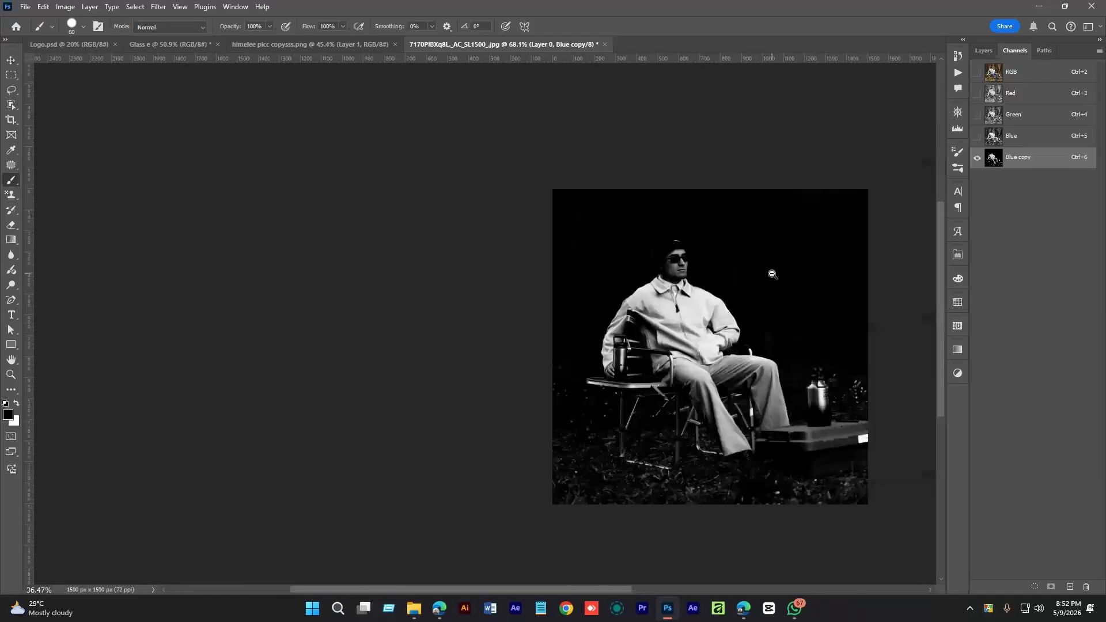
scroll(599, 232, up, 1)
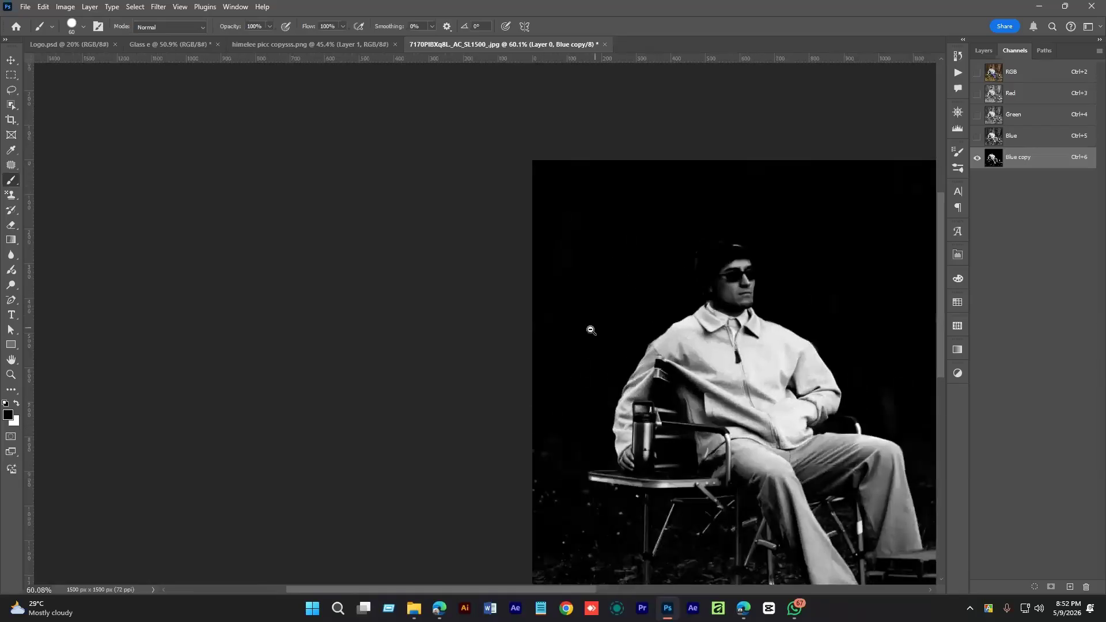
scroll(577, 334, down, 1)
drag(558, 349, 453, 316)
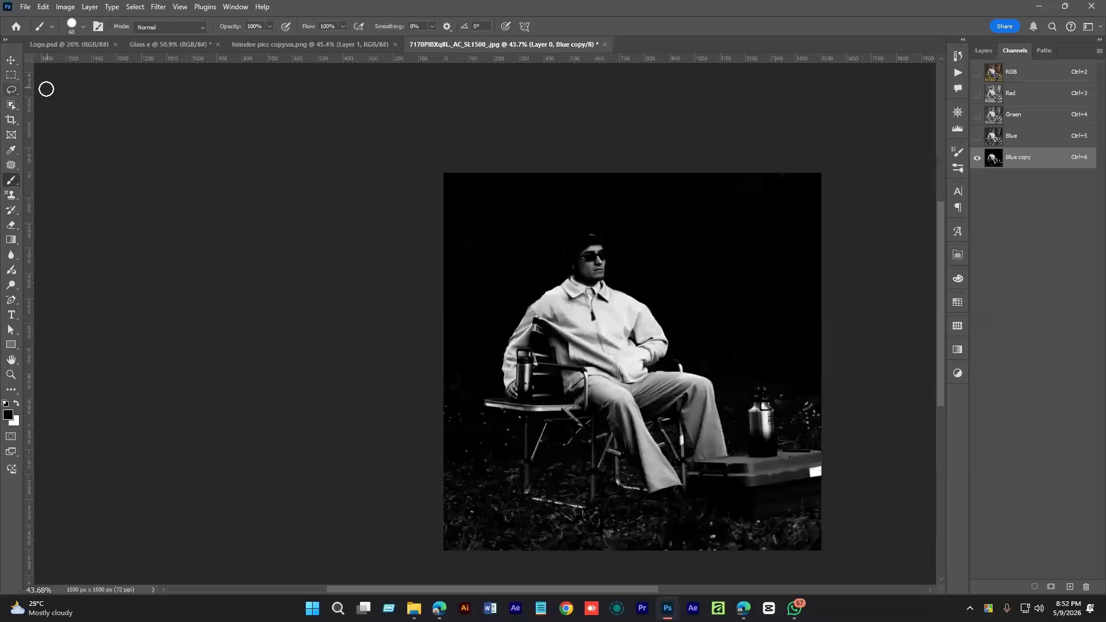
- Select the black background of the Blue copy channel with the Magic Wand at tolerance 5, and pick the Lasso tool
click(11, 105)
click(60, 128)
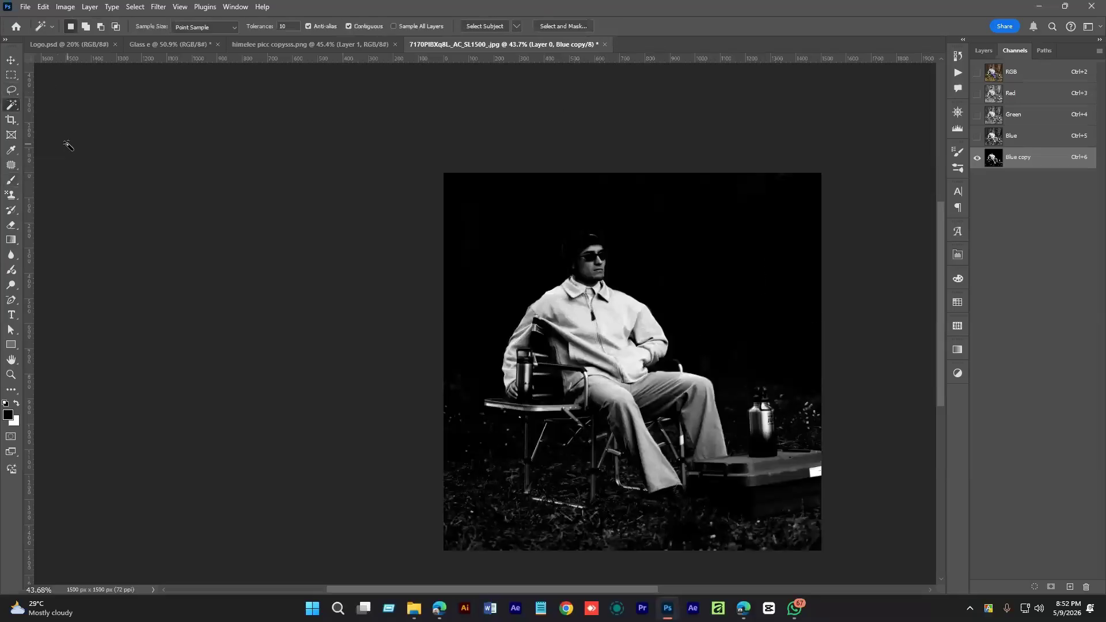
click(506, 199)
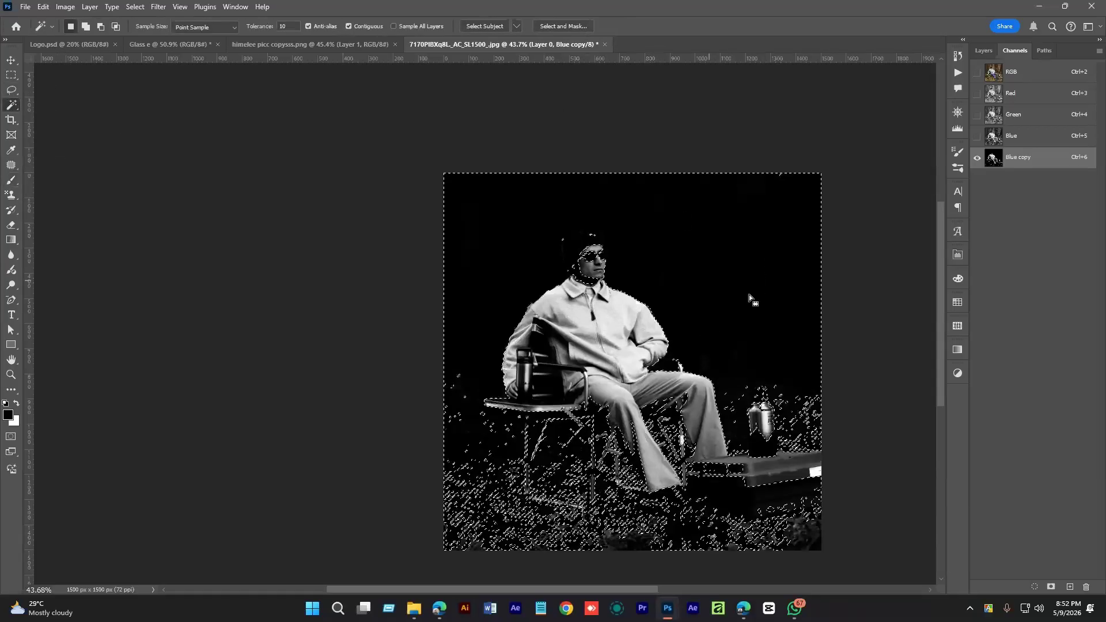
key(ctrl+d)
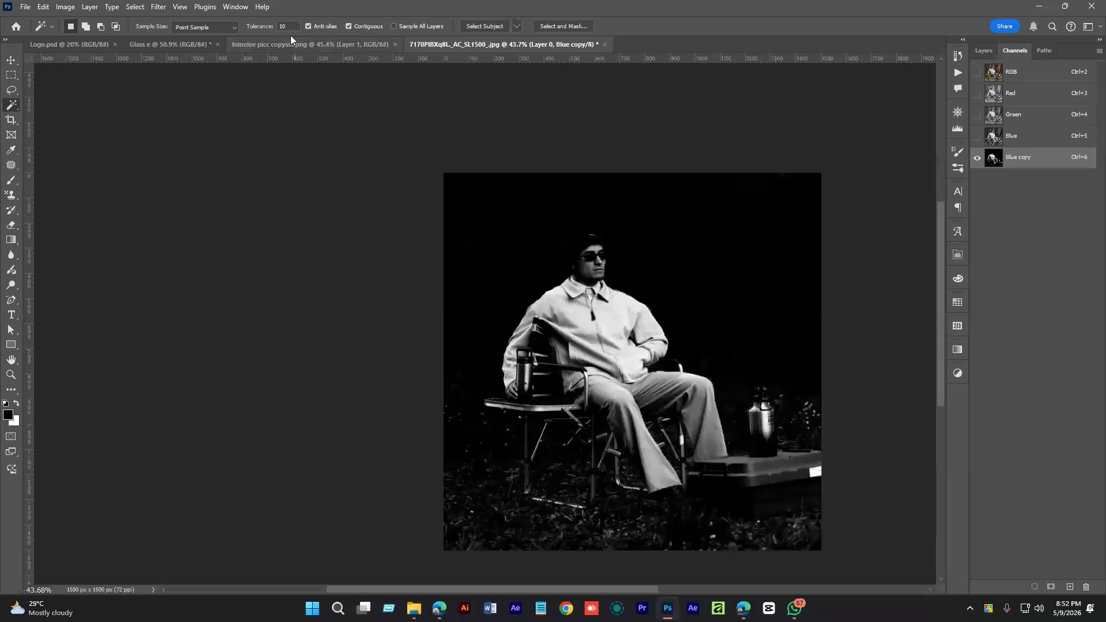
text(5)
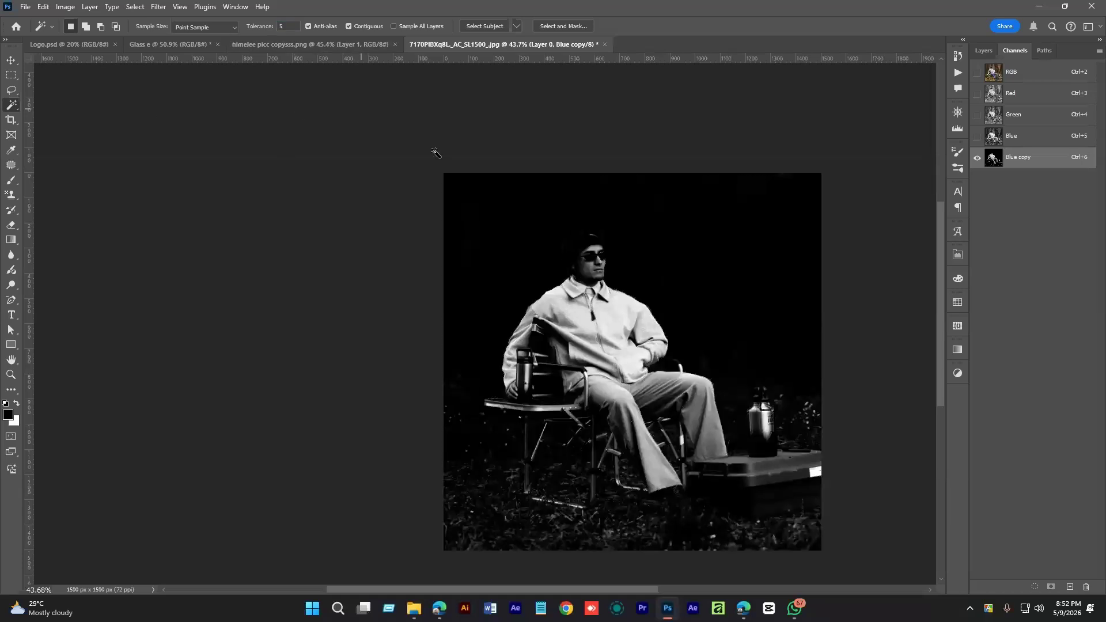
click(498, 194)
scroll(597, 263, up, 5)
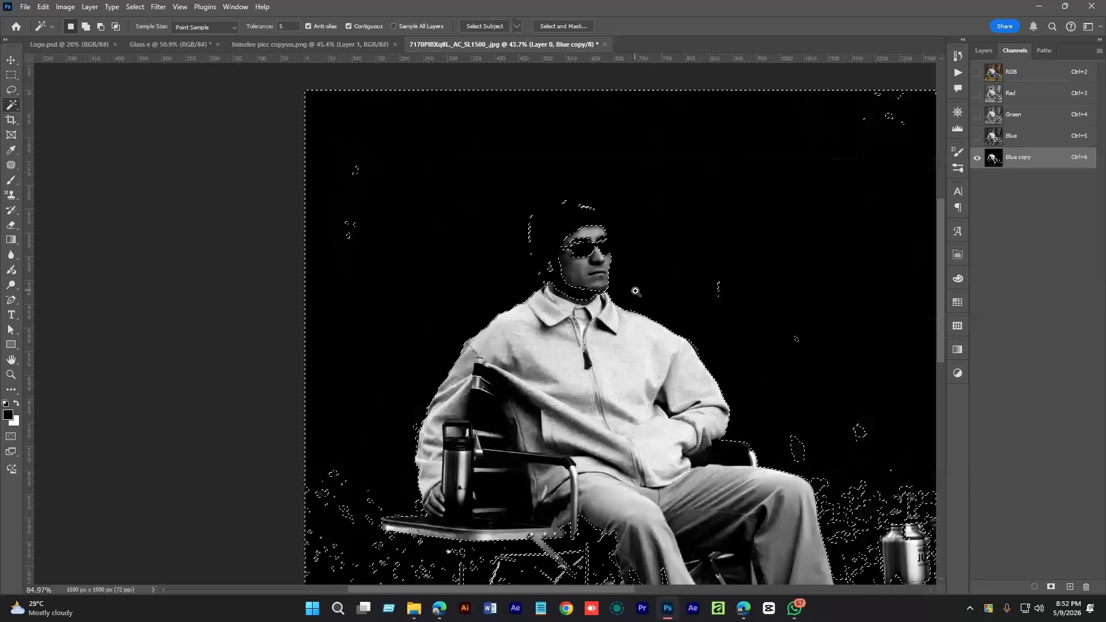
click(11, 90)
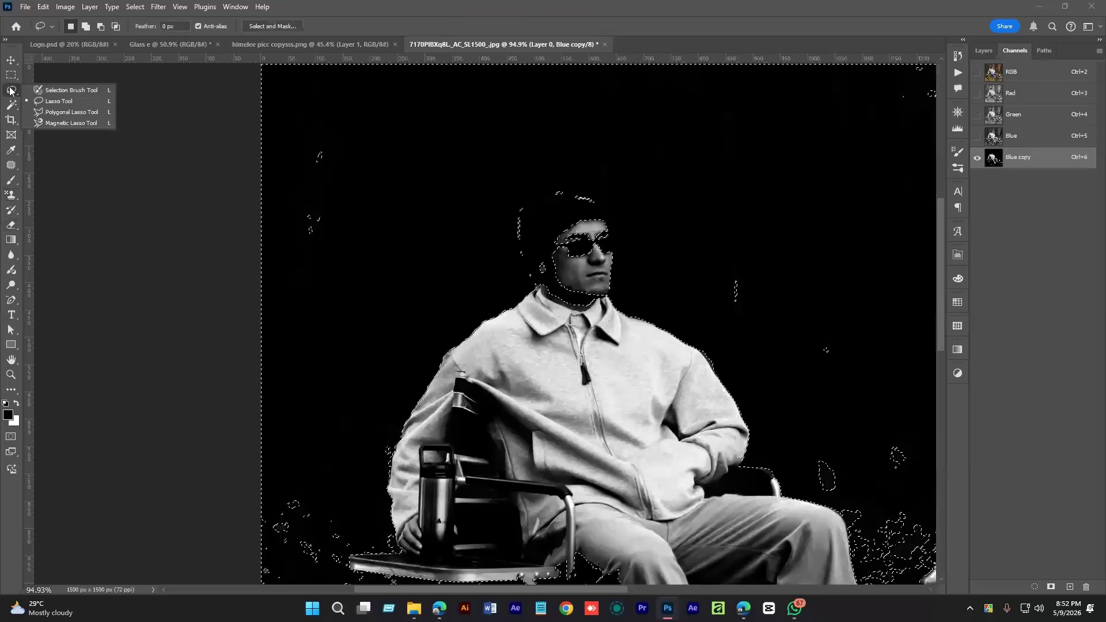
click(47, 92)
- Try to correct the background selection around the man's head and collar with freehand Lasso loops
key(alt)
mouse_move(604, 185)
mouse_down()
mouse_move(564, 175)
mouse_move(520, 264)
mouse_move(545, 297)
mouse_move(643, 279)
mouse_move(605, 185)
mouse_up()
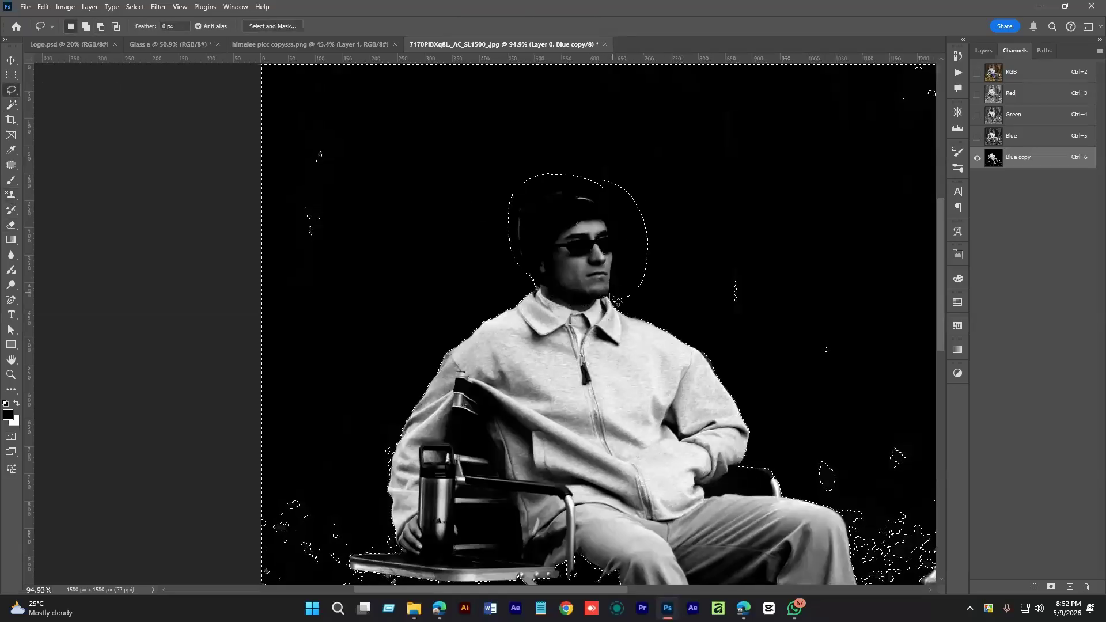
key(shift)
mouse_move(572, 310)
mouse_down()
mouse_move(526, 297)
mouse_move(500, 237)
mouse_move(673, 261)
mouse_move(599, 305)
mouse_move(536, 300)
mouse_up()
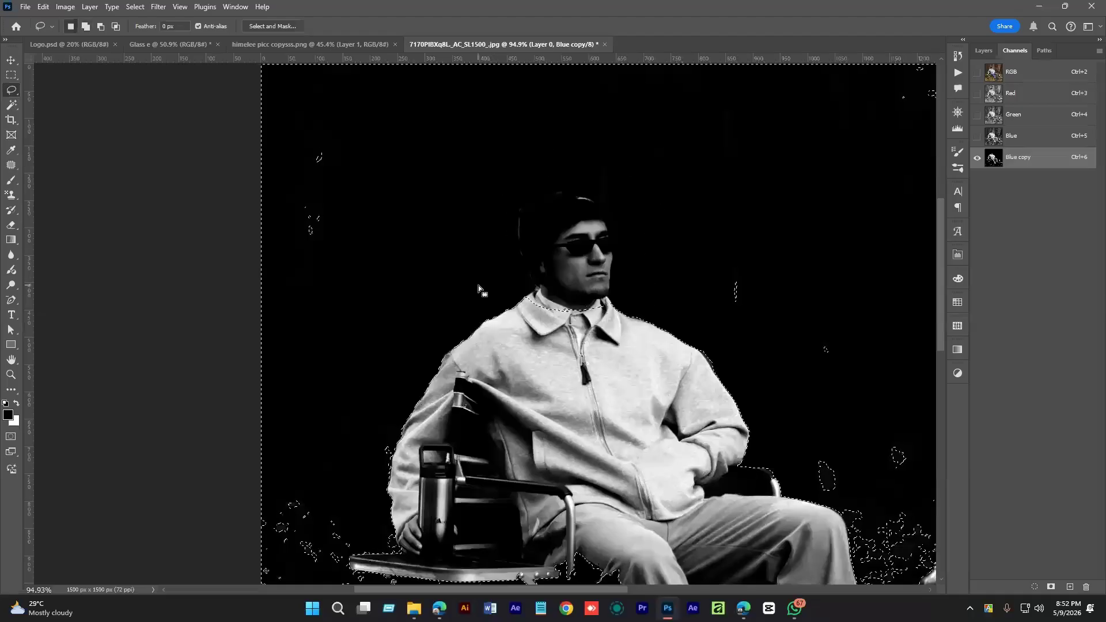
key(ctrl+z)
- Subtract the man's head and beanie from the background selection with a Lasso outline from collar to collar
scroll(577, 231, up, 5)
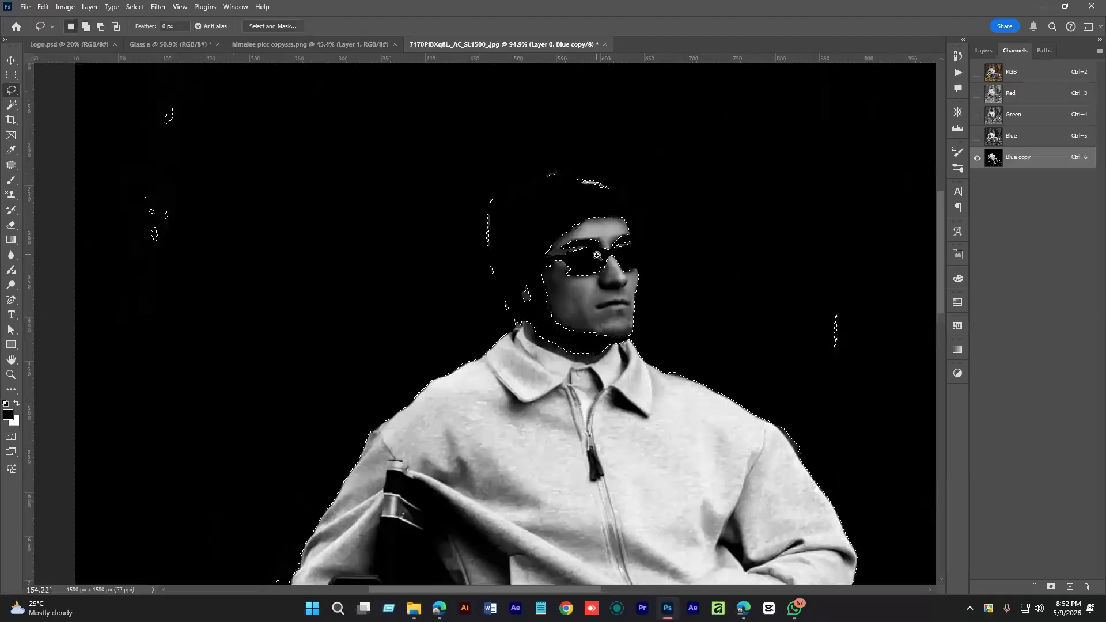
key(alt)
mouse_move(510, 316)
mouse_down()
mouse_move(487, 259)
mouse_move(493, 193)
mouse_move(564, 167)
mouse_move(611, 183)
mouse_move(644, 238)
mouse_move(644, 309)
mouse_move(572, 378)
mouse_move(510, 327)
mouse_up()
scroll(619, 352, down, 1)
scroll(603, 354, down, 3)
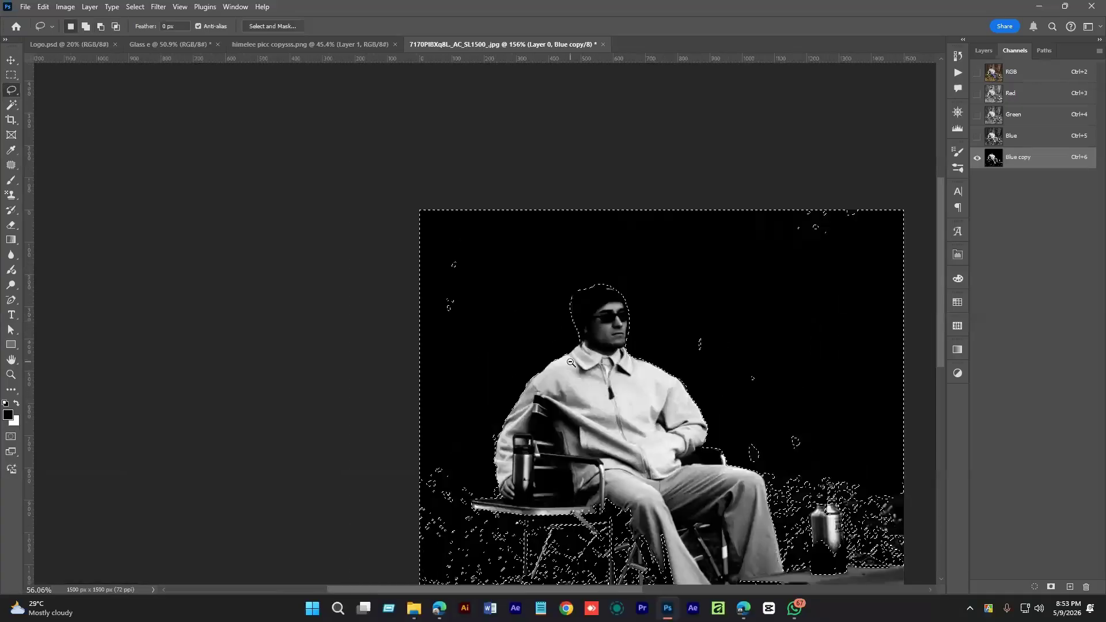
- Try to subtract the grassy lower half of the photo from the selection with the Lasso
drag(657, 344, 519, 200)
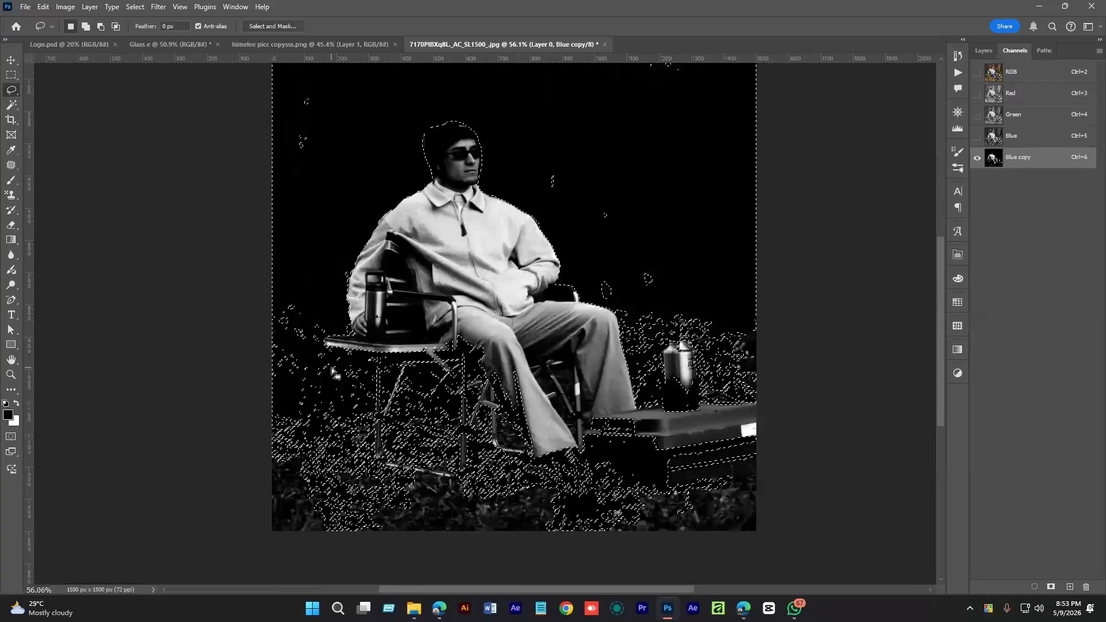
mouse_move(257, 353)
mouse_down()
mouse_move(268, 293)
mouse_move(347, 325)
mouse_move(474, 314)
mouse_up()
mouse_move(540, 298)
mouse_down()
mouse_move(769, 329)
mouse_move(803, 443)
mouse_move(773, 552)
mouse_move(402, 515)
mouse_move(246, 516)
mouse_move(242, 364)
mouse_move(266, 311)
mouse_up()
drag(295, 525, 297, 525)
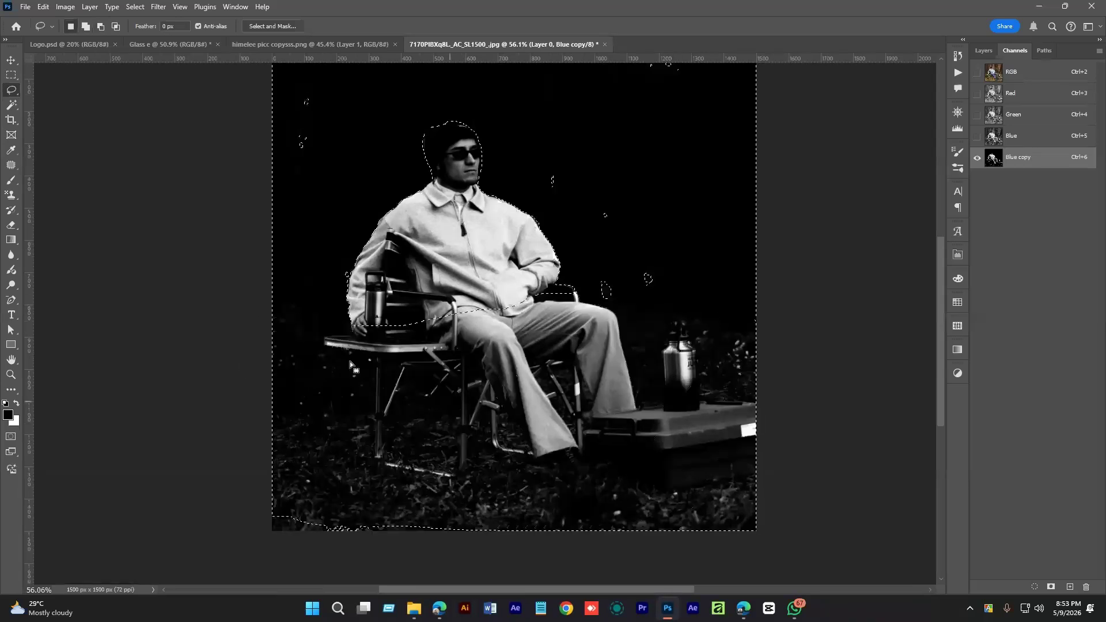
key(shift)
mouse_move(274, 317)
mouse_down()
mouse_move(350, 316)
mouse_move(583, 289)
mouse_move(624, 297)
mouse_move(820, 470)
mouse_move(799, 546)
mouse_move(432, 574)
mouse_move(248, 571)
mouse_move(235, 323)
mouse_up()
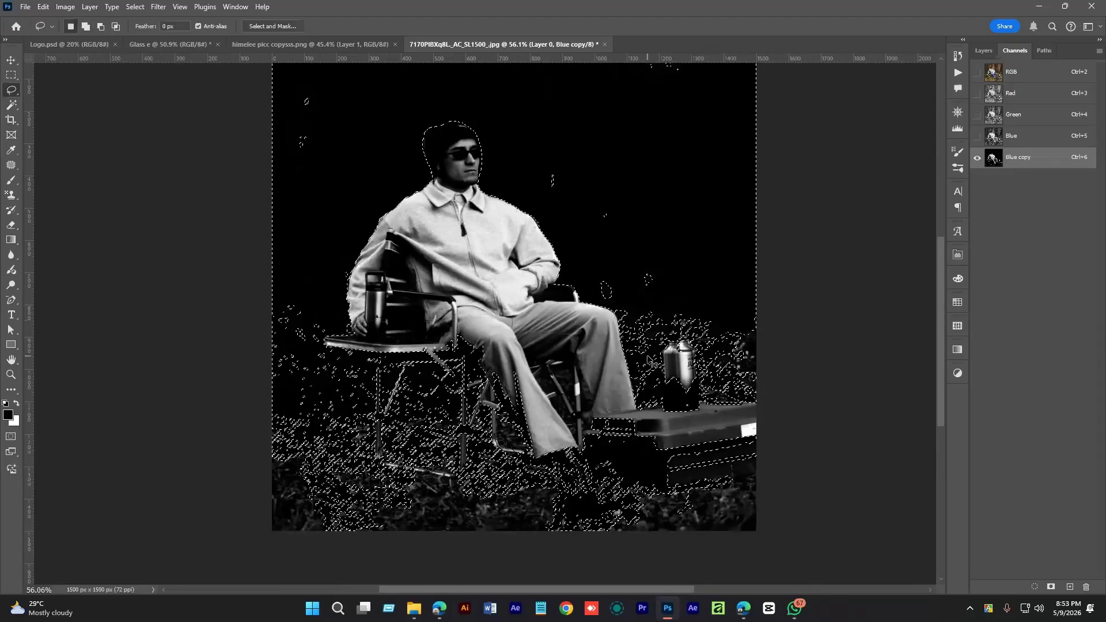
- Subtract the whole ground area below the treeline, including chair legs, bottle and case, from the selection with Lasso loops
scroll(311, 403, up, 2)
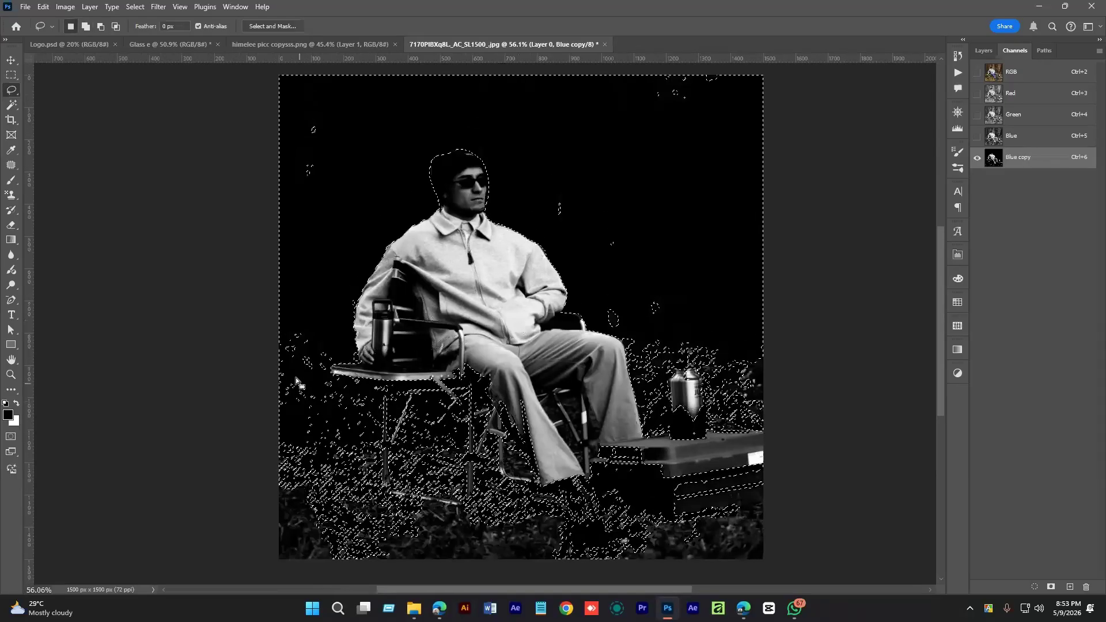
mouse_move(274, 357)
mouse_down()
mouse_move(311, 350)
mouse_move(378, 538)
mouse_move(252, 445)
mouse_up()
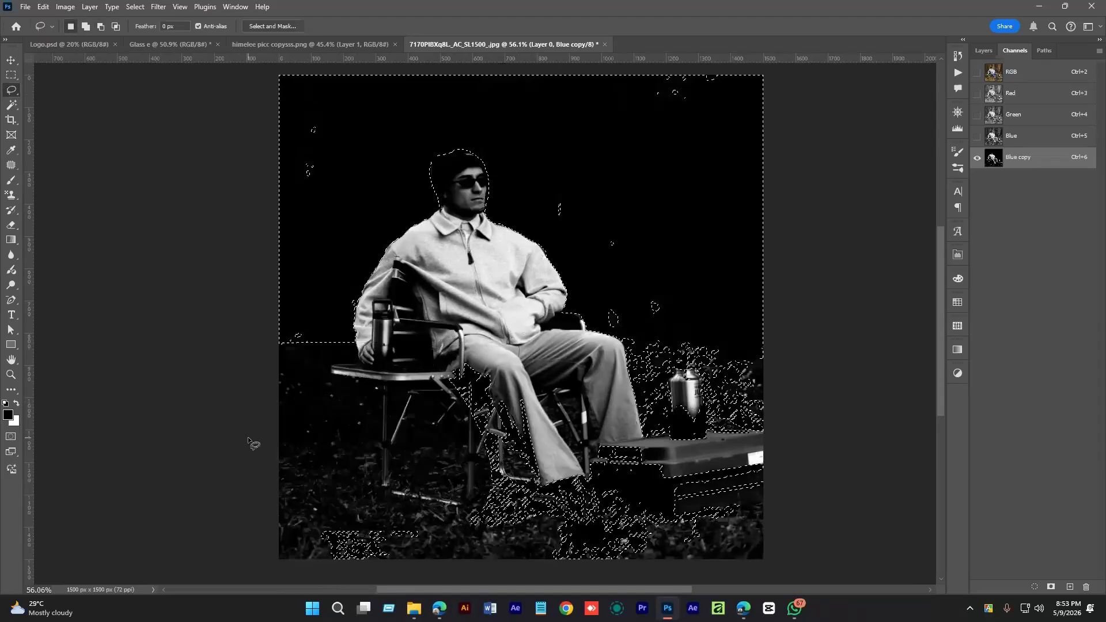
scroll(411, 443, down, 4)
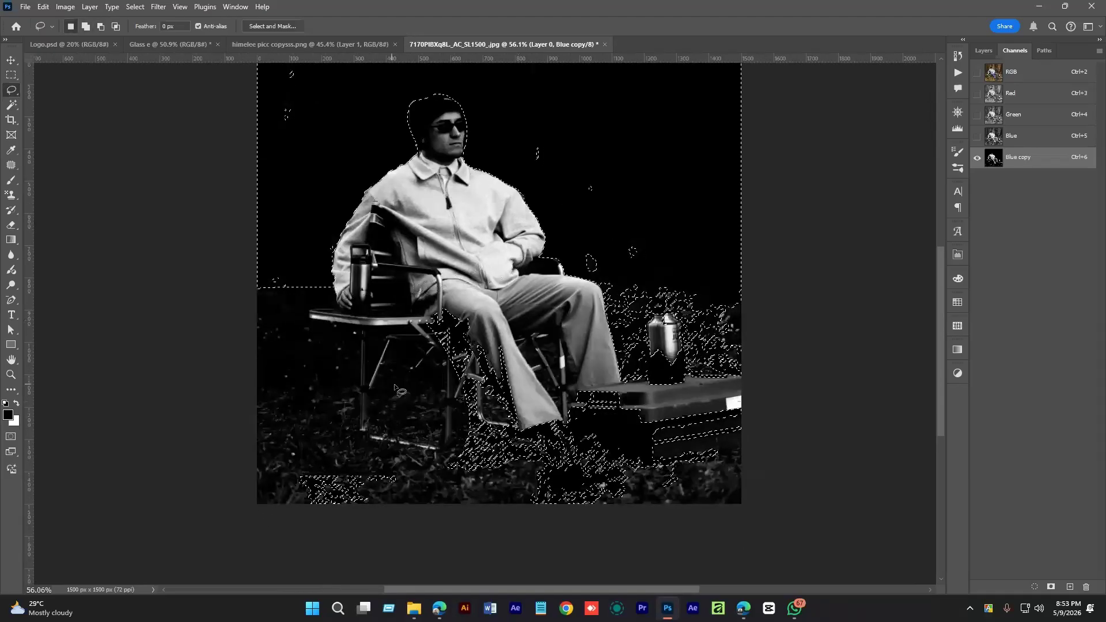
mouse_move(398, 334)
mouse_down()
mouse_move(527, 324)
mouse_move(542, 331)
mouse_move(560, 278)
mouse_move(719, 284)
mouse_move(800, 393)
mouse_move(743, 489)
mouse_move(540, 567)
mouse_move(299, 560)
mouse_up()
scroll(590, 288, up, 4)
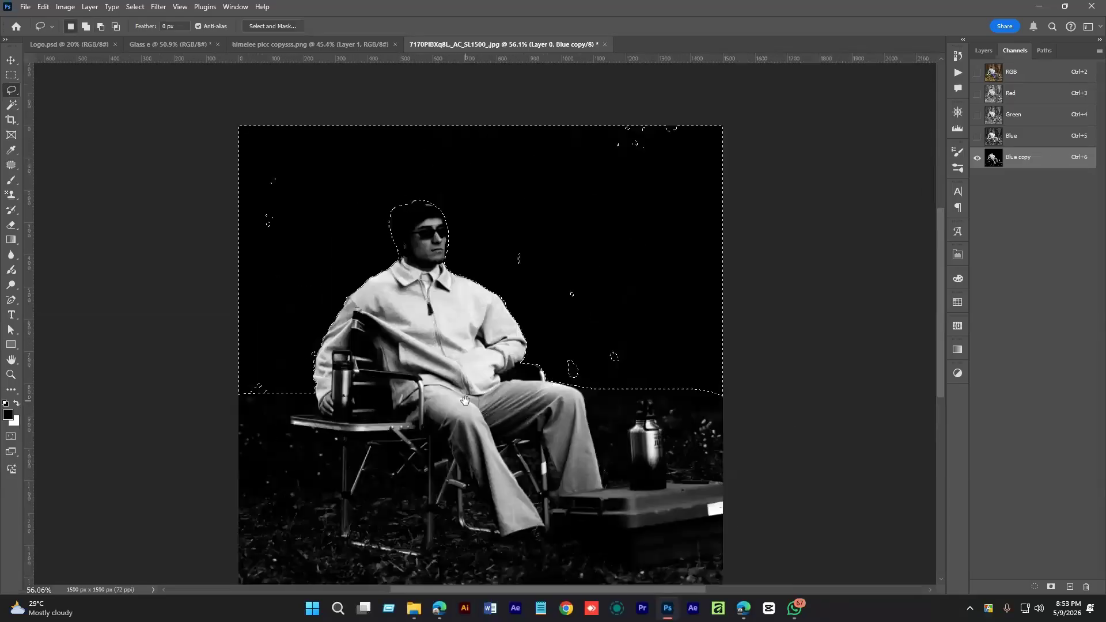
scroll(590, 288, down, 3)
scroll(686, 264, up, 1)
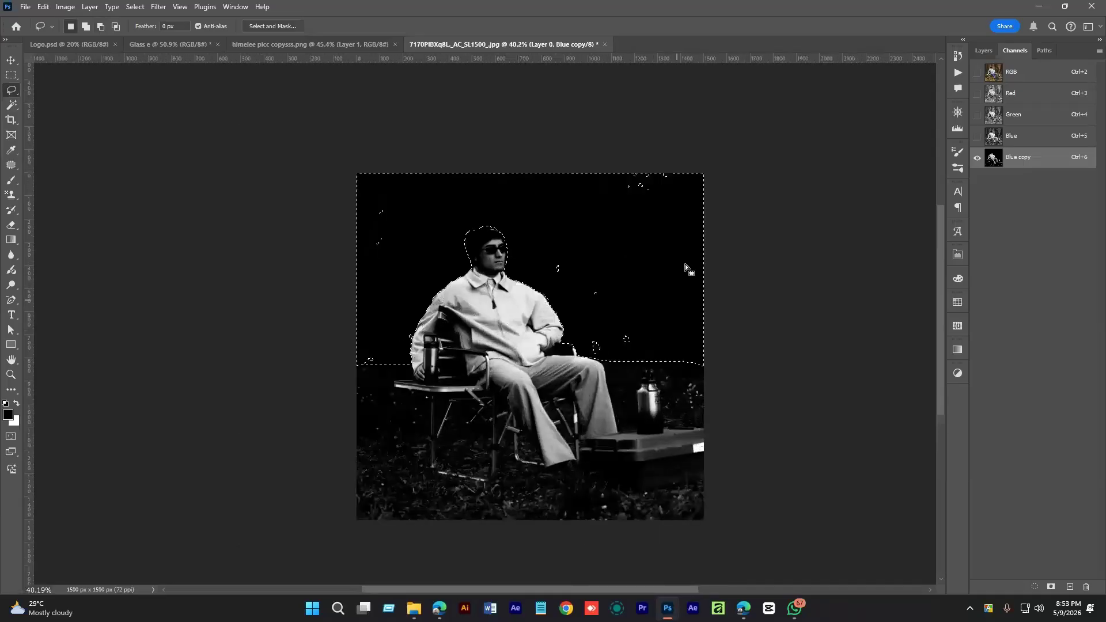
- Show the RGB composite, delete the Blue copy channel, and return to Layer 0
click(978, 72)
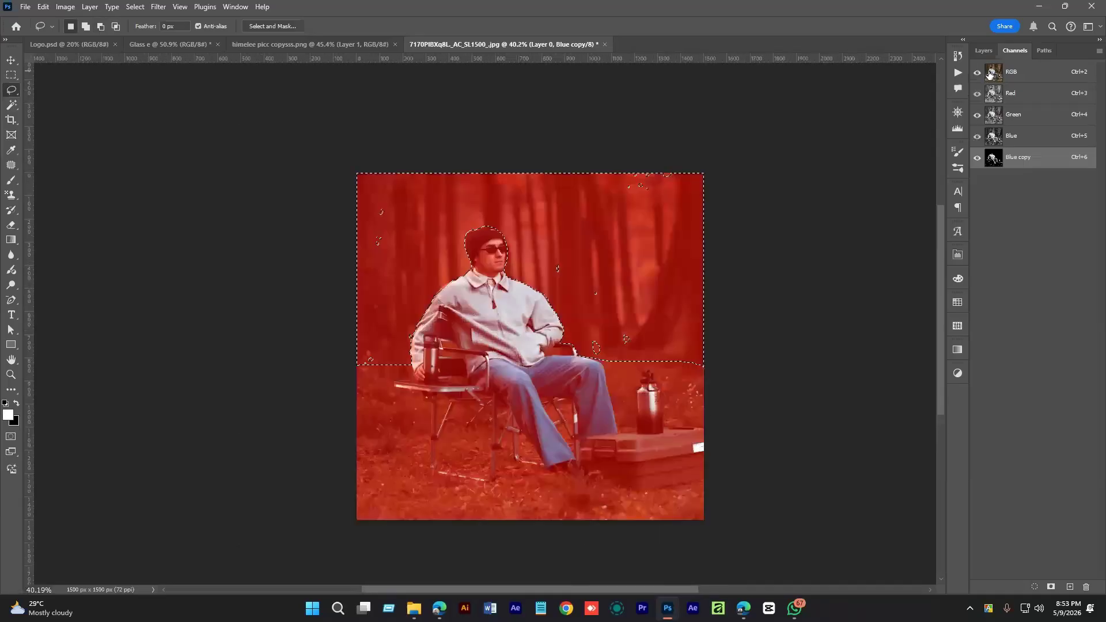
click(1029, 72)
click(1025, 165)
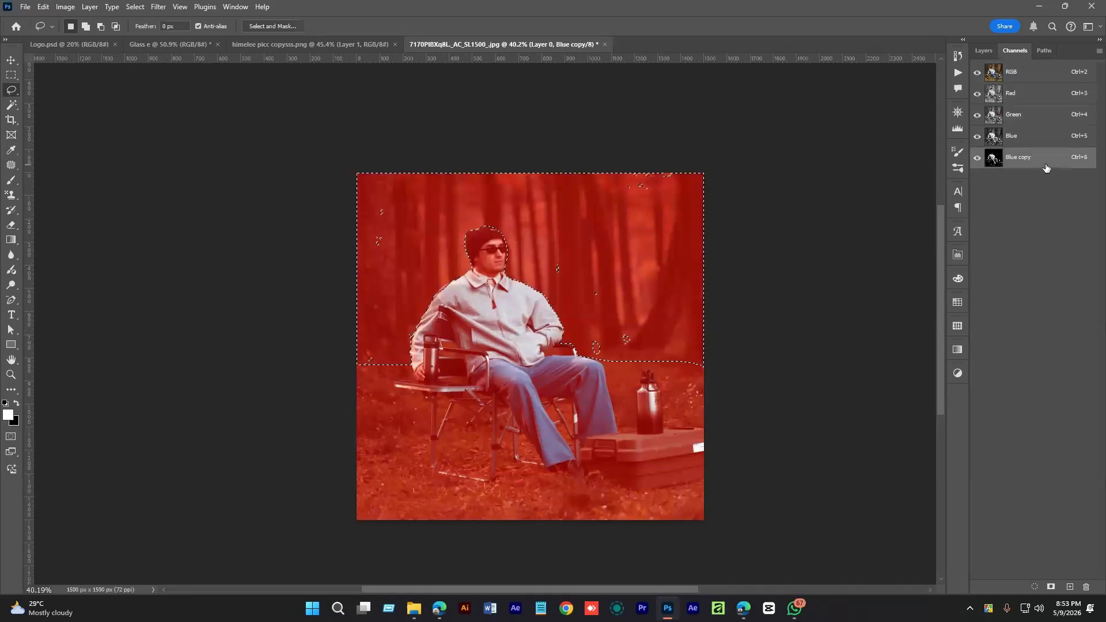
drag(1030, 162, 1086, 586)
click(984, 50)
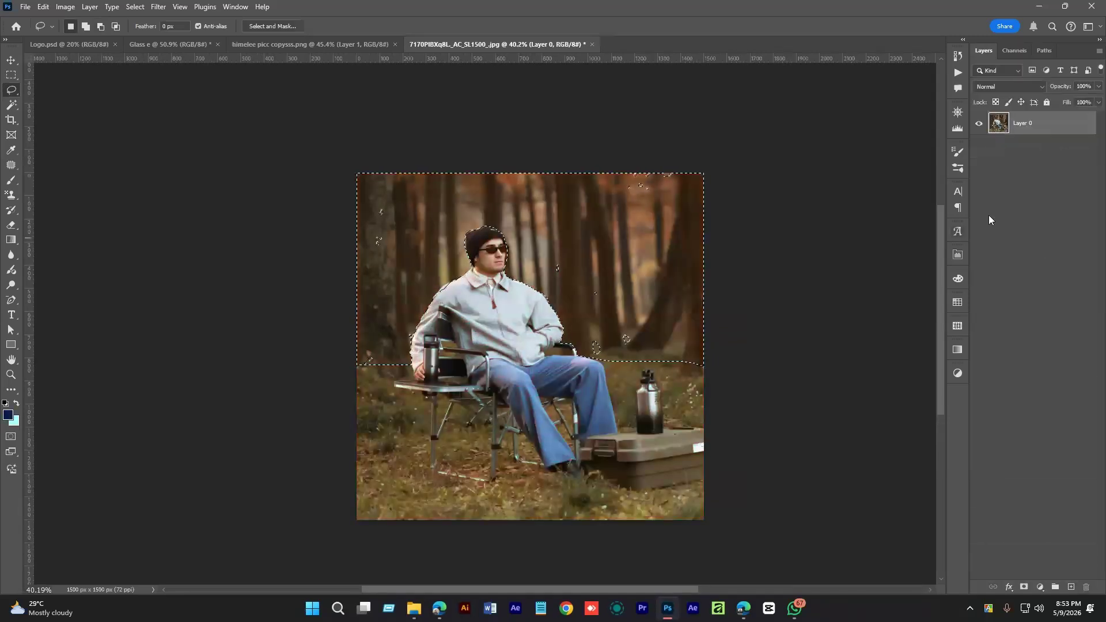
- Try deleting the selected background from Layer 0, undo the deletion, and clear the selection
drag(413, 283, 448, 316)
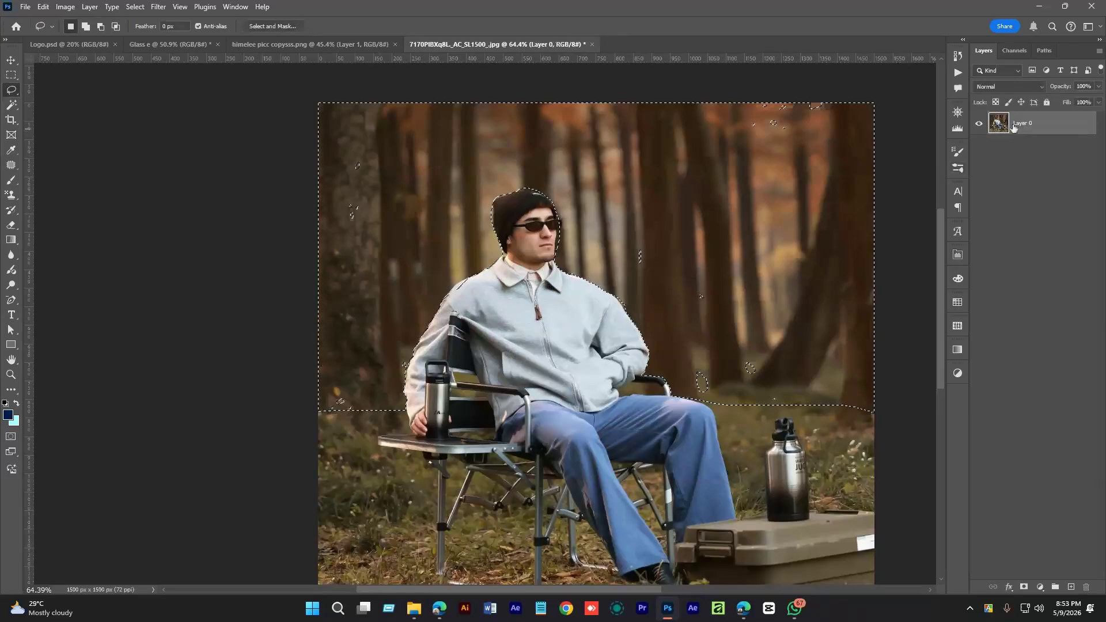
key(Delete)
key(ctrl+d)
key(ctrl+z)
key(ctrl+z)
key(ctrl+d)
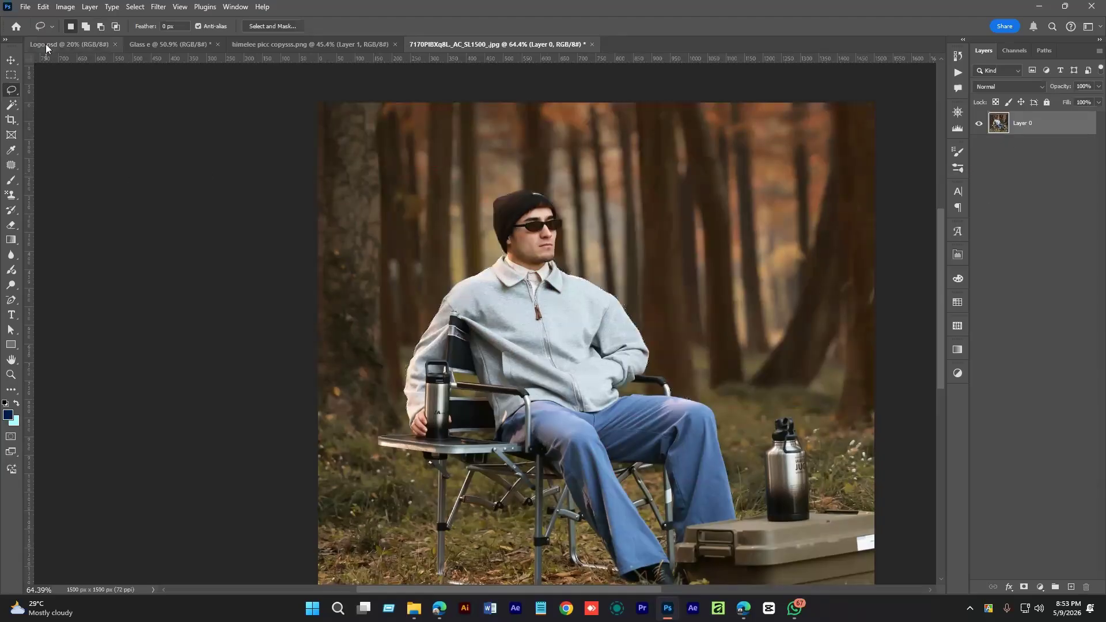
- Select the forest background around the man with the Quick Selection tool, and clear that selection
right_click(11, 106)
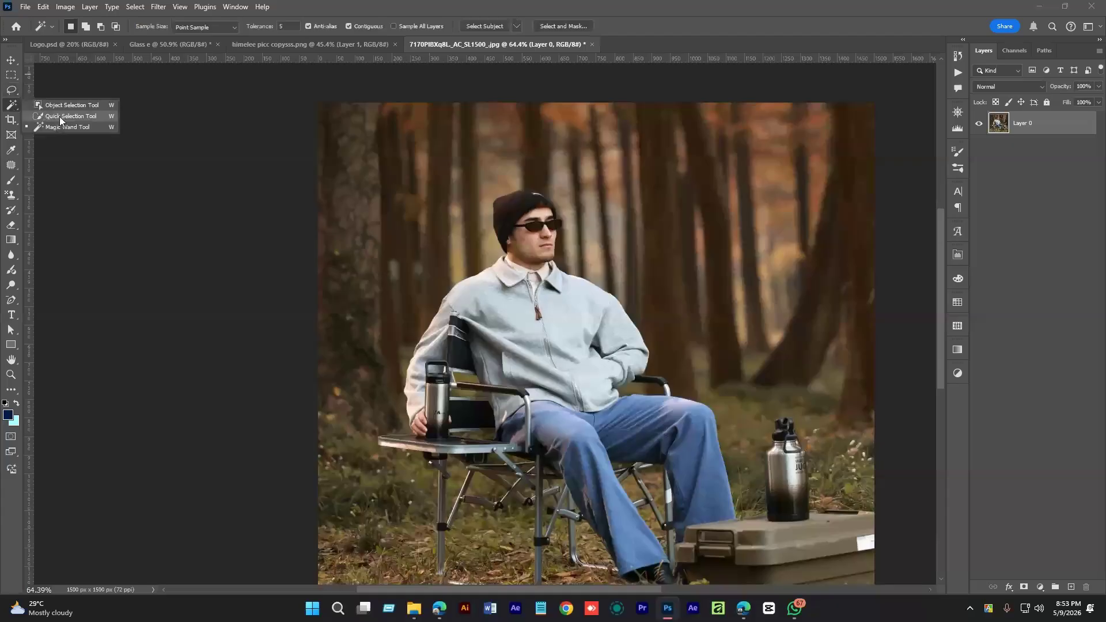
click(51, 115)
drag(367, 263, 440, 215)
mouse_move(474, 252)
mouse_down()
mouse_move(483, 227)
mouse_move(552, 140)
mouse_move(585, 150)
mouse_move(610, 205)
mouse_move(647, 230)
mouse_move(731, 244)
mouse_move(830, 305)
mouse_move(812, 227)
mouse_up()
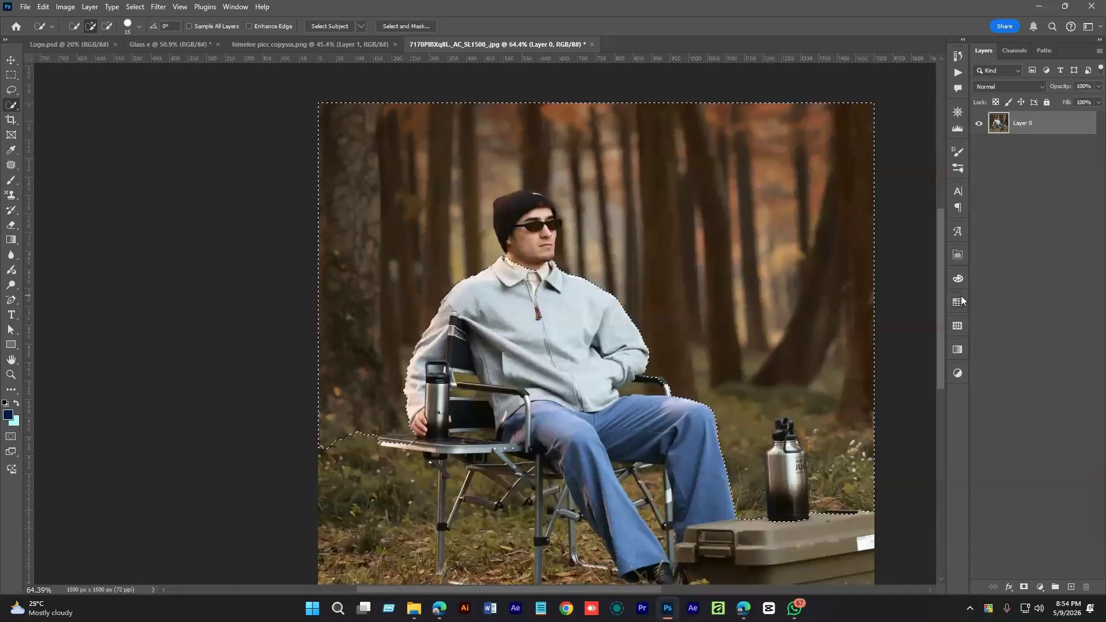
key(ctrl+d)
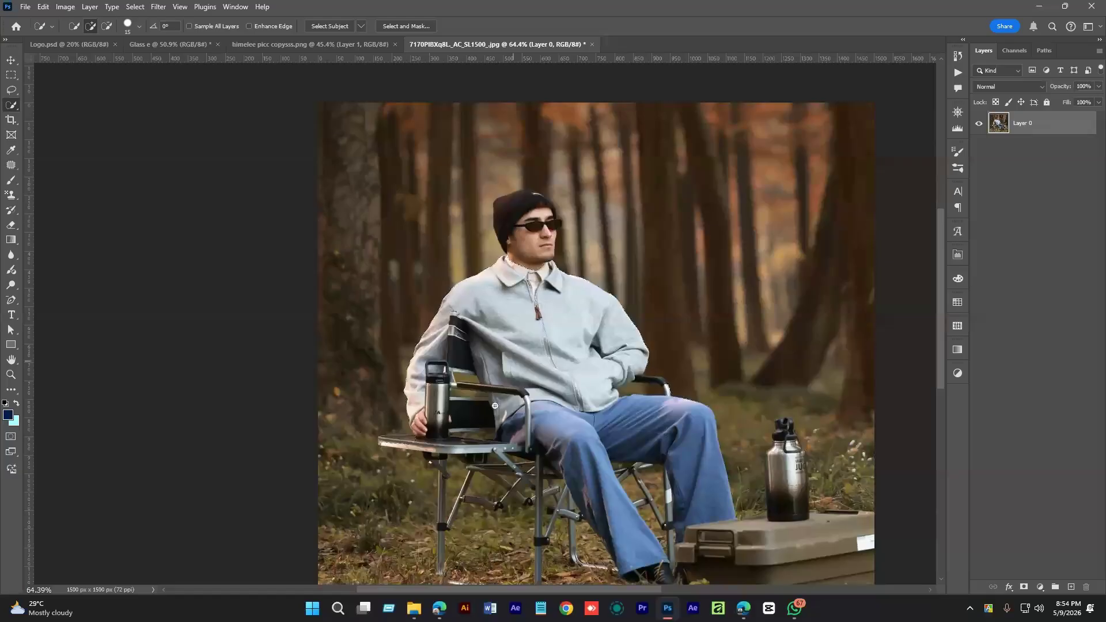
- Switch to the browser window with the Google image results and search for "bonsai tree"
click(440, 617)
click(667, 609)
mouse_move(743, 610)
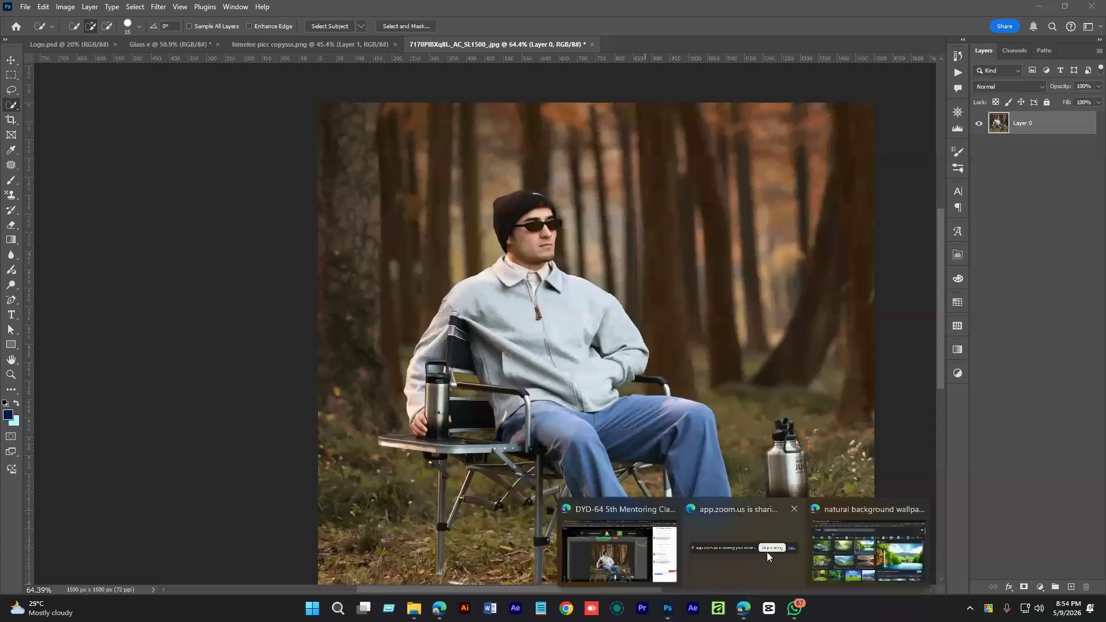
click(852, 555)
key(slash)
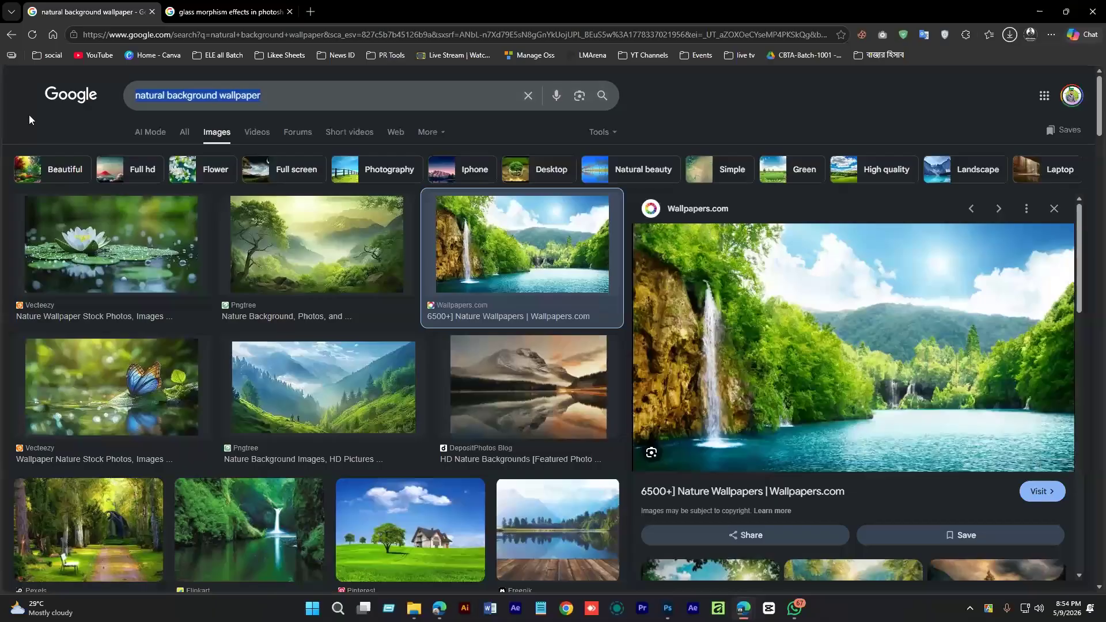
text(bonsai tree)
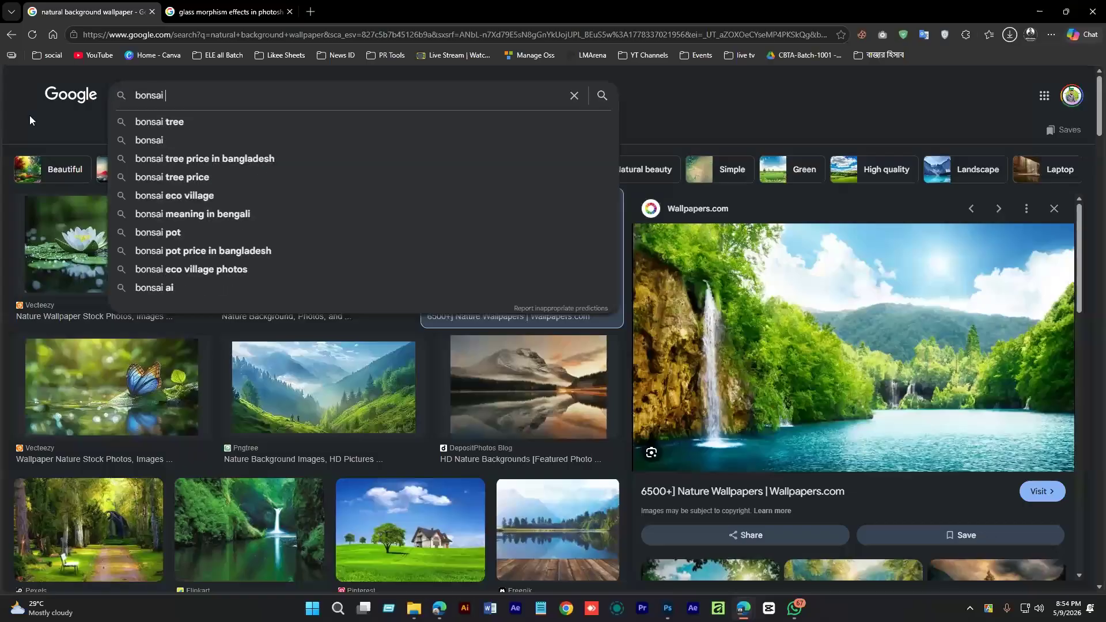
key(Return)
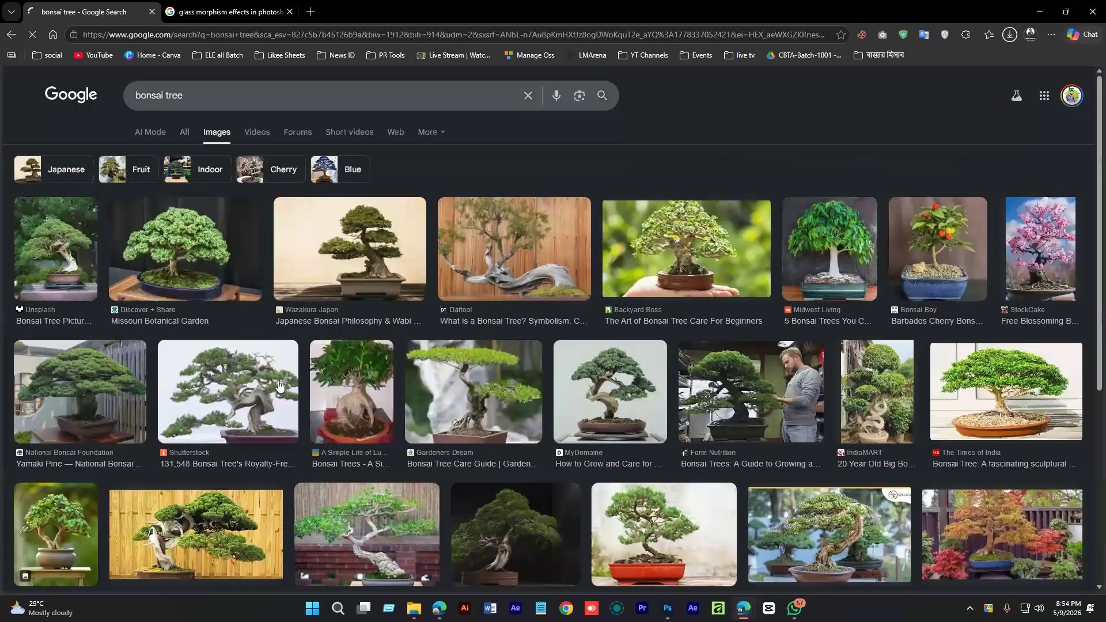
- Preview bonsai results and copy the bonsailakemerritt.com image of the tree with the twisted trunk
click(622, 396)
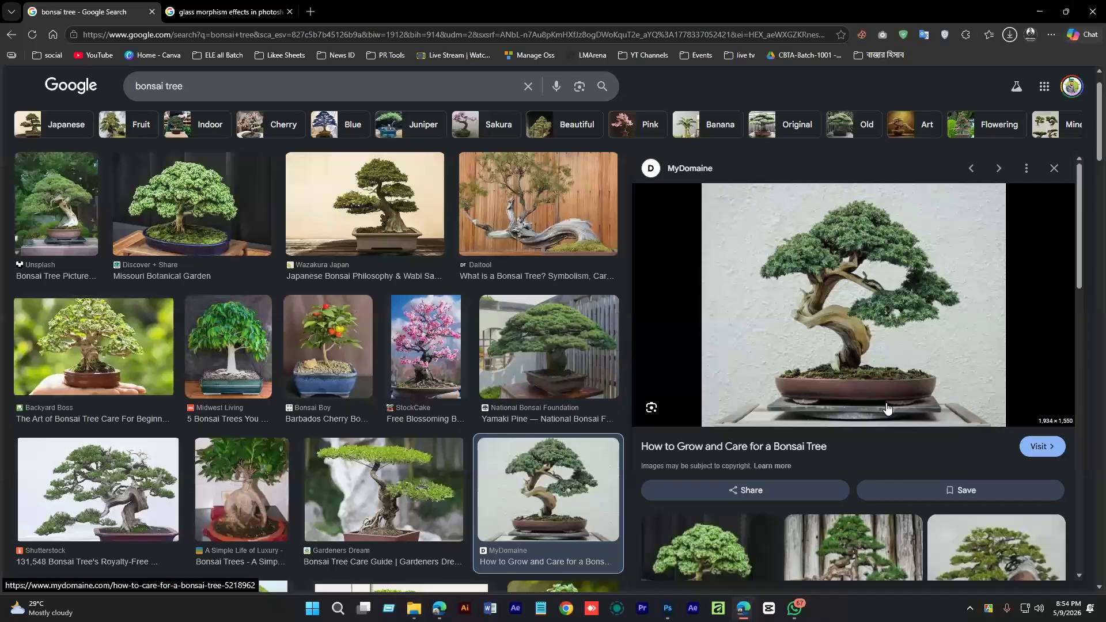
scroll(419, 472, down, 4)
scroll(852, 346, down, 3)
click(996, 369)
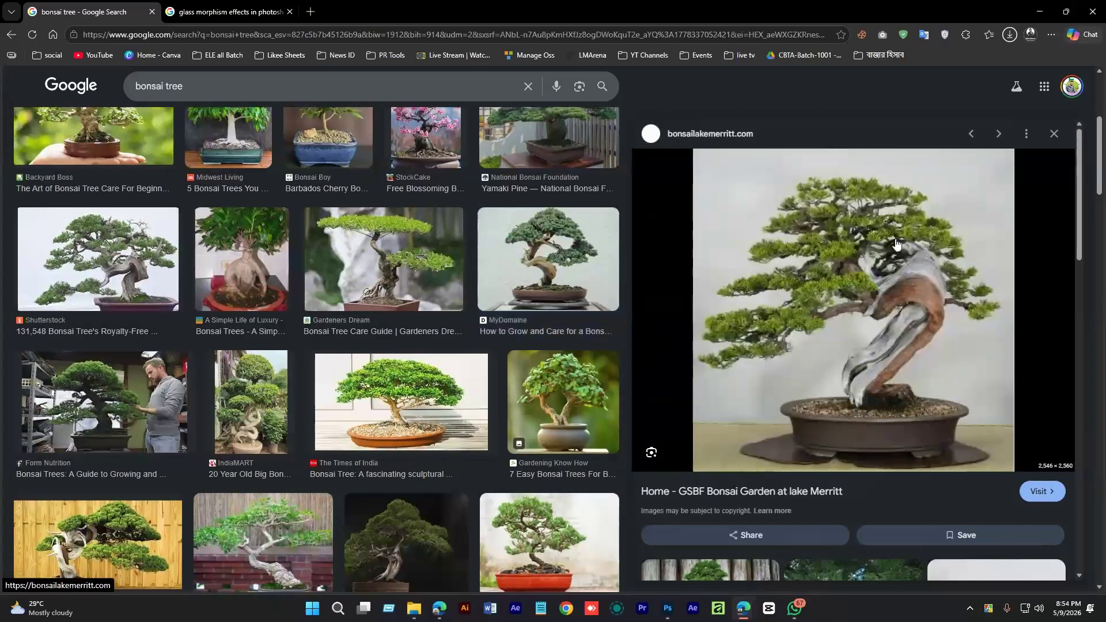
right_click(810, 243)
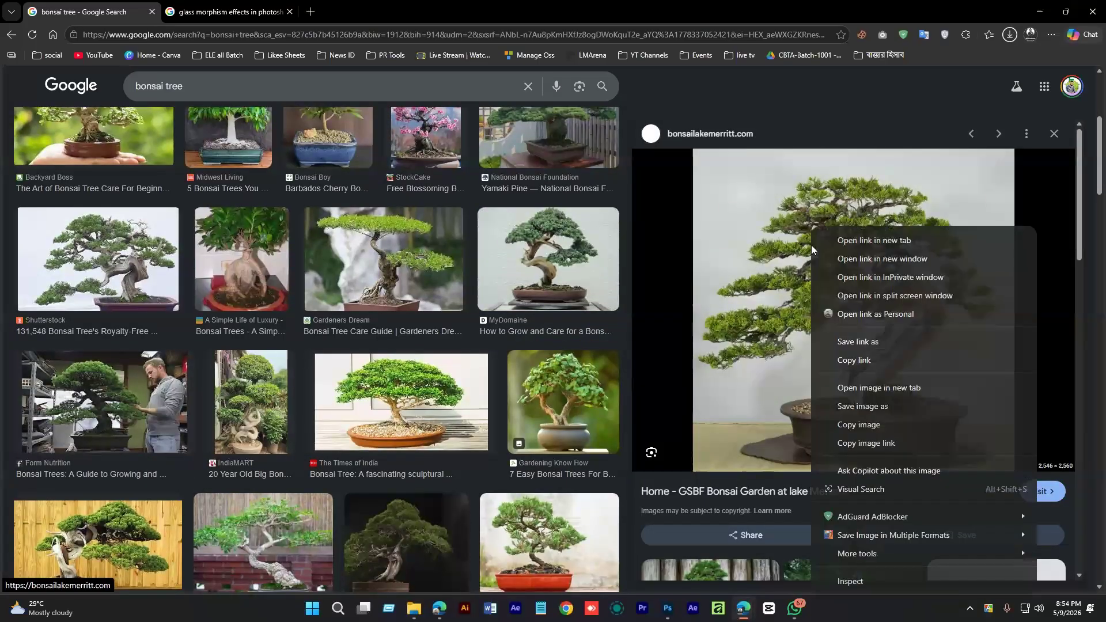
key(Escape)
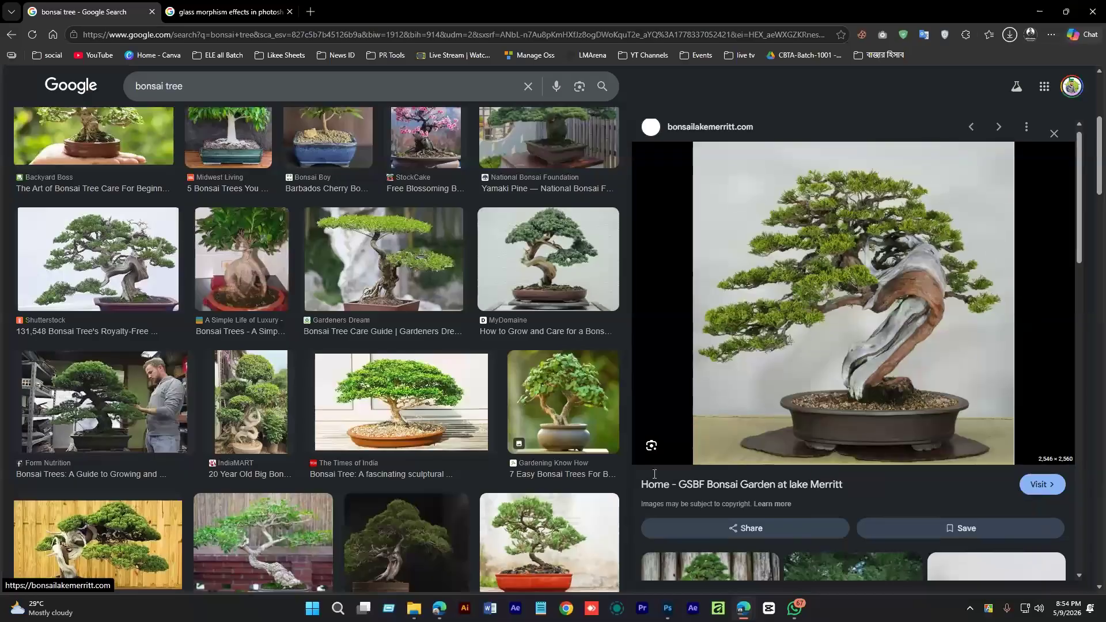
- Switch to Photoshop and close the camping-chair photo without saving it
click(668, 608)
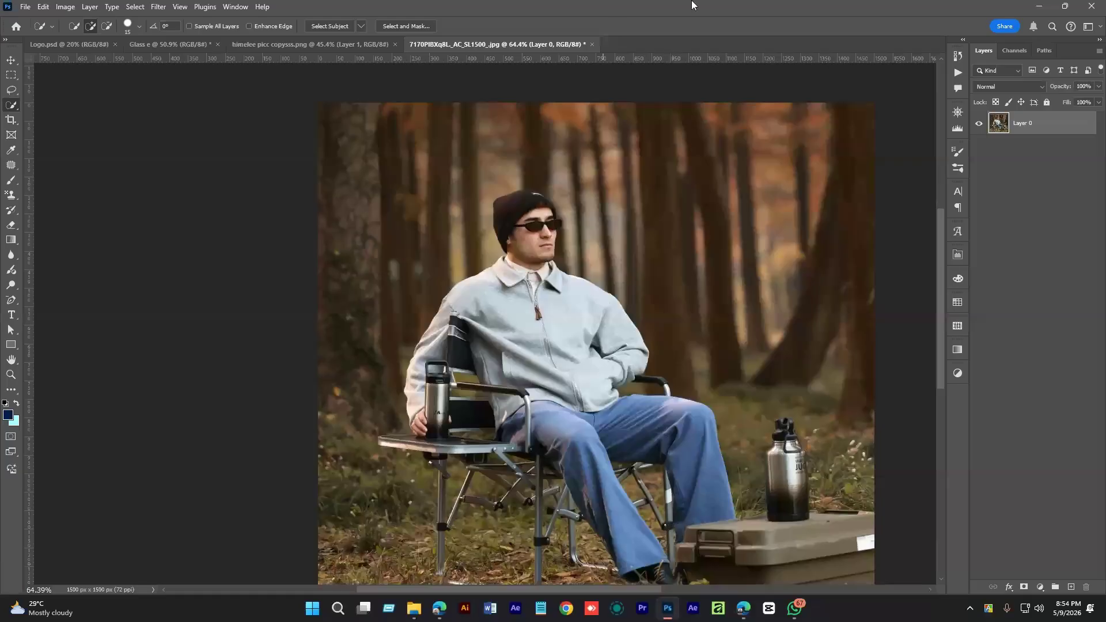
click(590, 45)
click(550, 224)
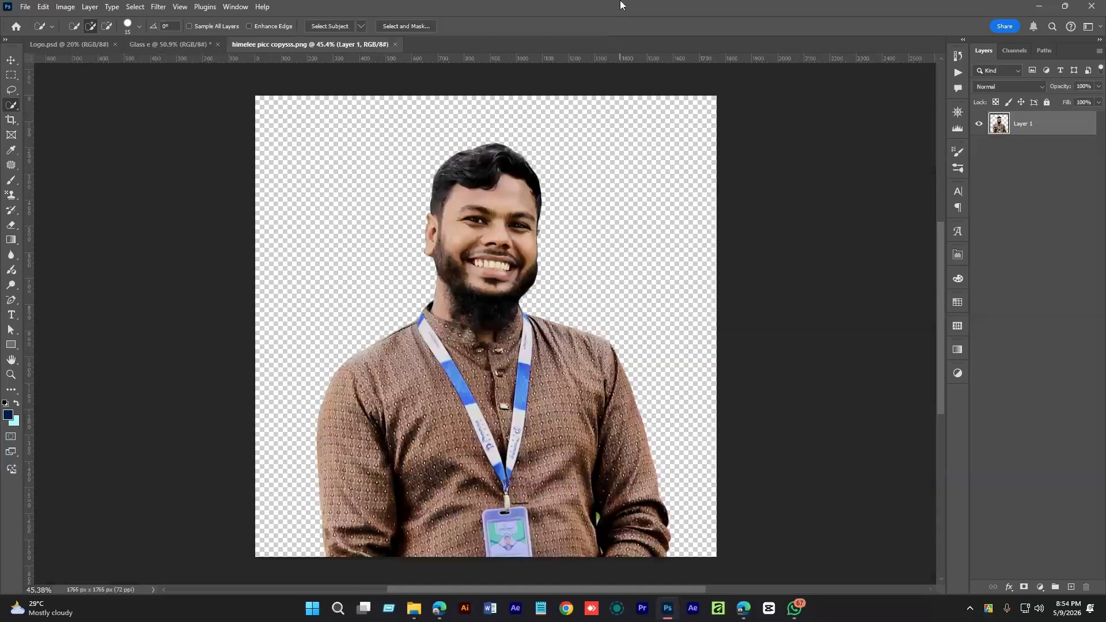
- Create a new document with the offered settings and paste the copied bonsai image into it
key(ctrl+n)
key(Return)
key(ctrl+v)
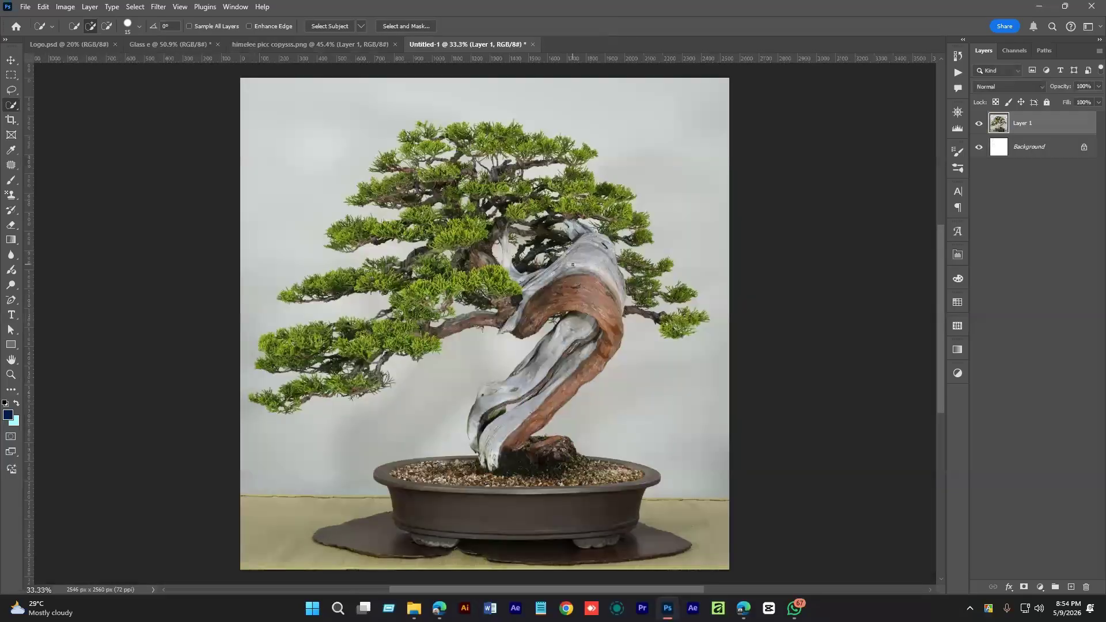
- Delete the white Background layer beneath the pasted bonsai image
drag(463, 200, 505, 224)
scroll(660, 264, down, 6)
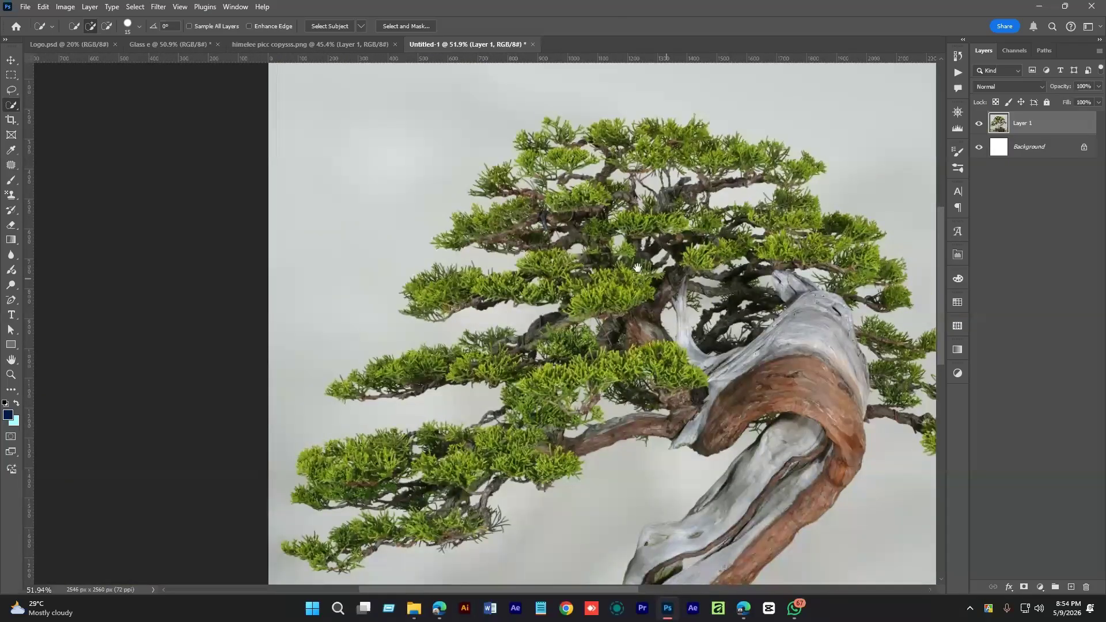
scroll(638, 268, down, 5)
drag(1029, 146, 1087, 587)
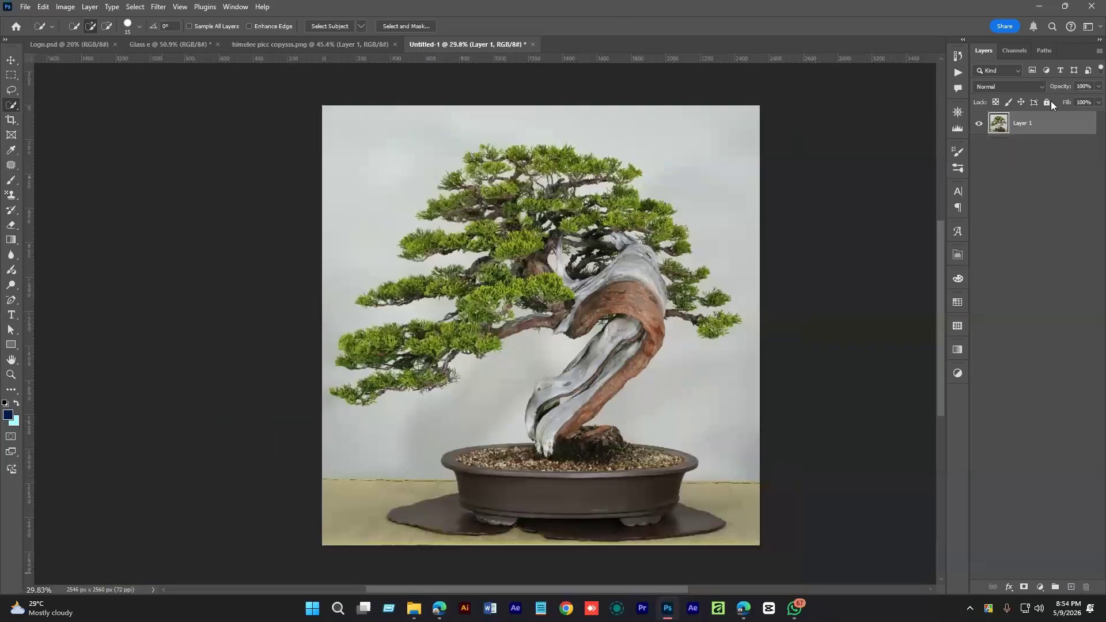
- Display only the Blue channel of the bonsai image
click(1045, 50)
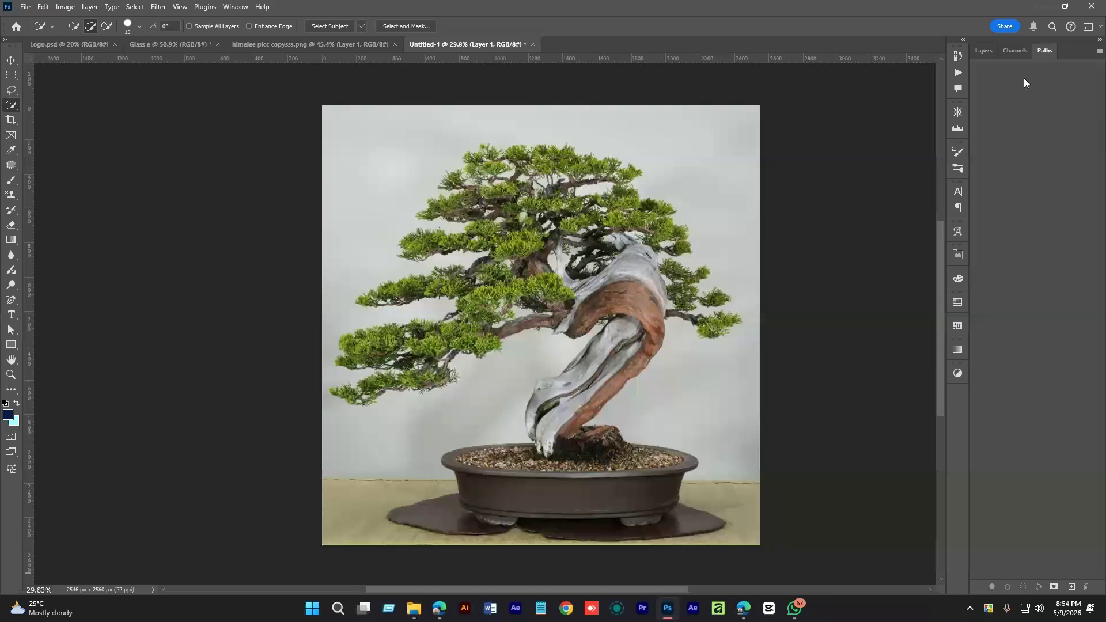
click(1001, 51)
click(1002, 141)
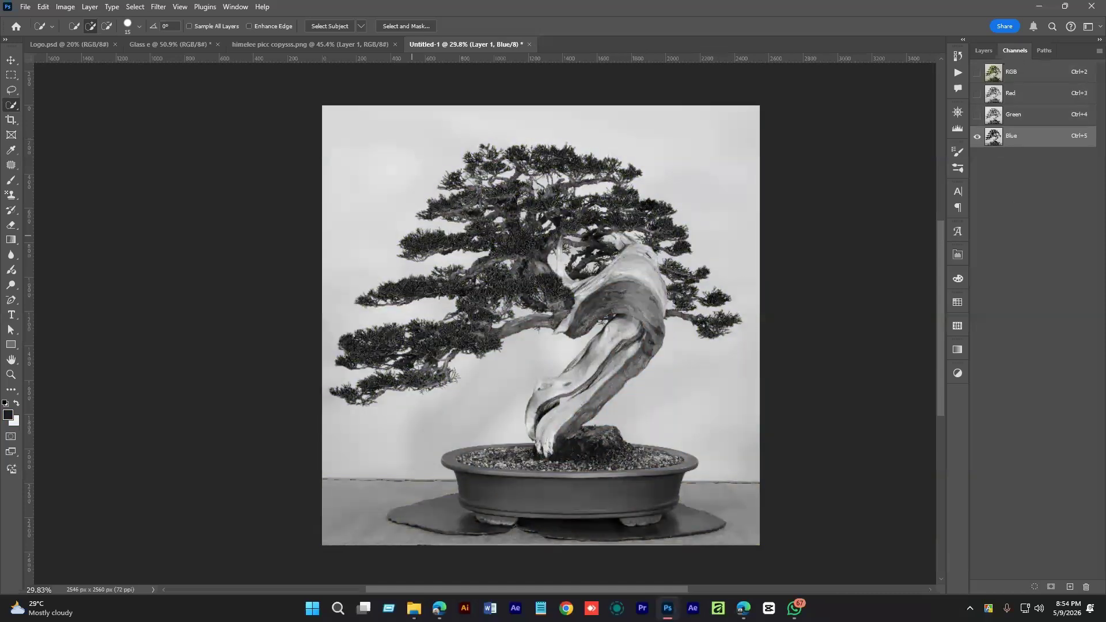
scroll(566, 274, up, 1)
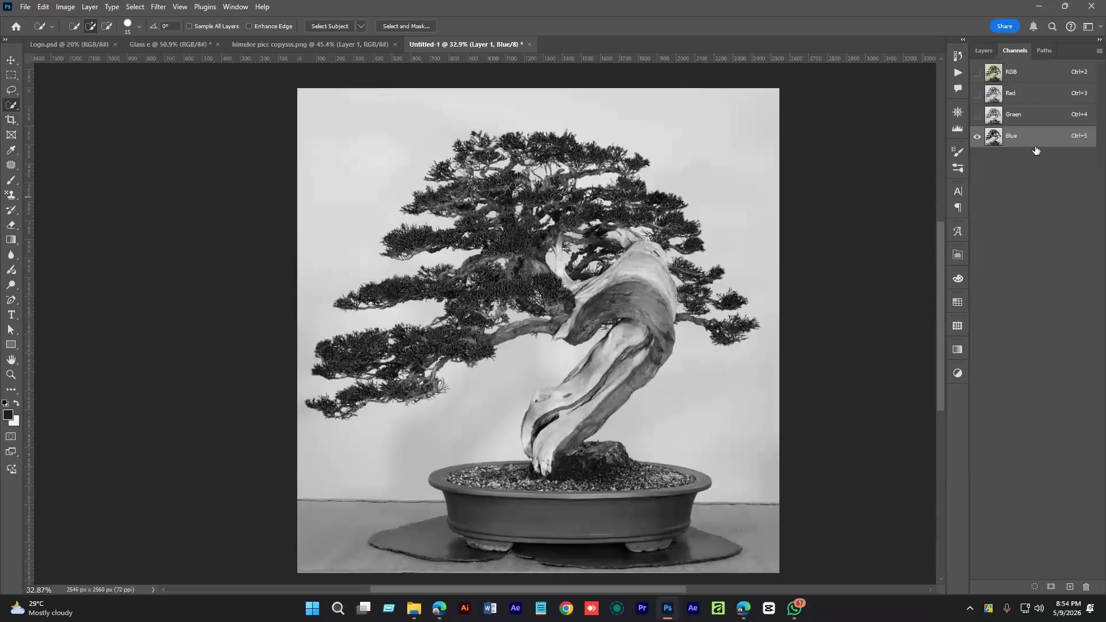
- Cancel flattening the layers, and duplicate both Layer 1 and the Blue channel
drag(1042, 143, 1087, 587)
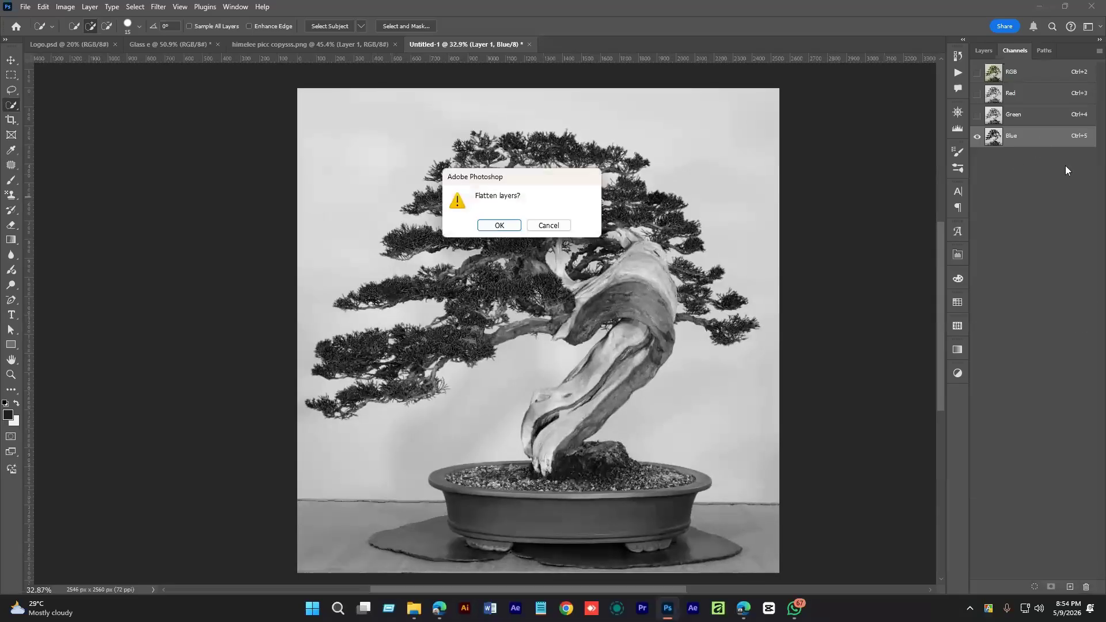
click(531, 225)
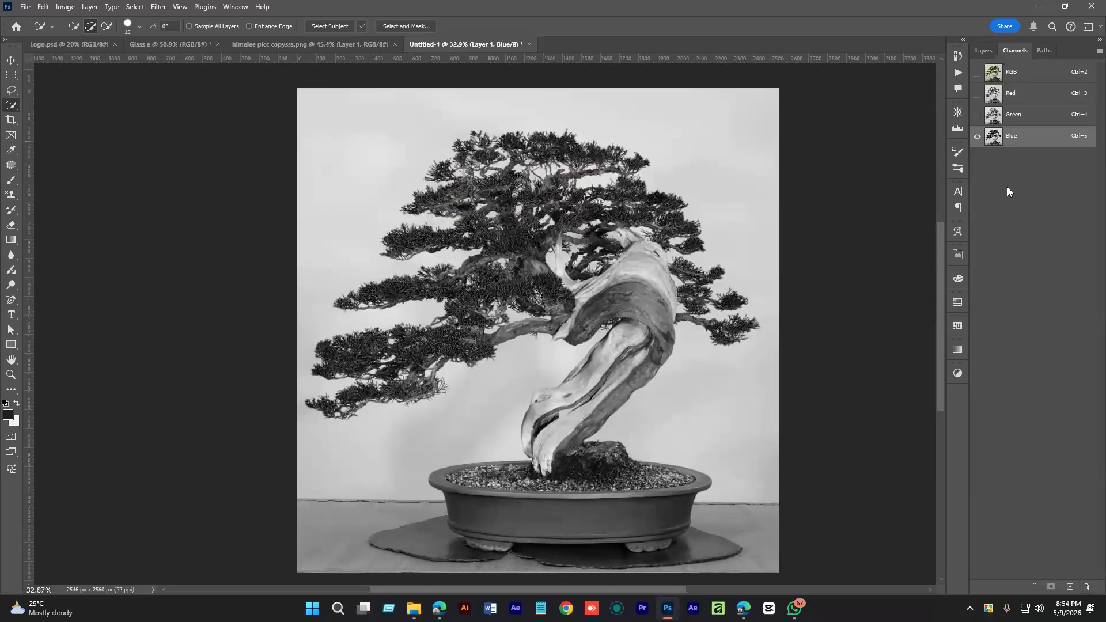
key(ctrl+j)
click(1022, 138)
drag(1019, 141, 1070, 587)
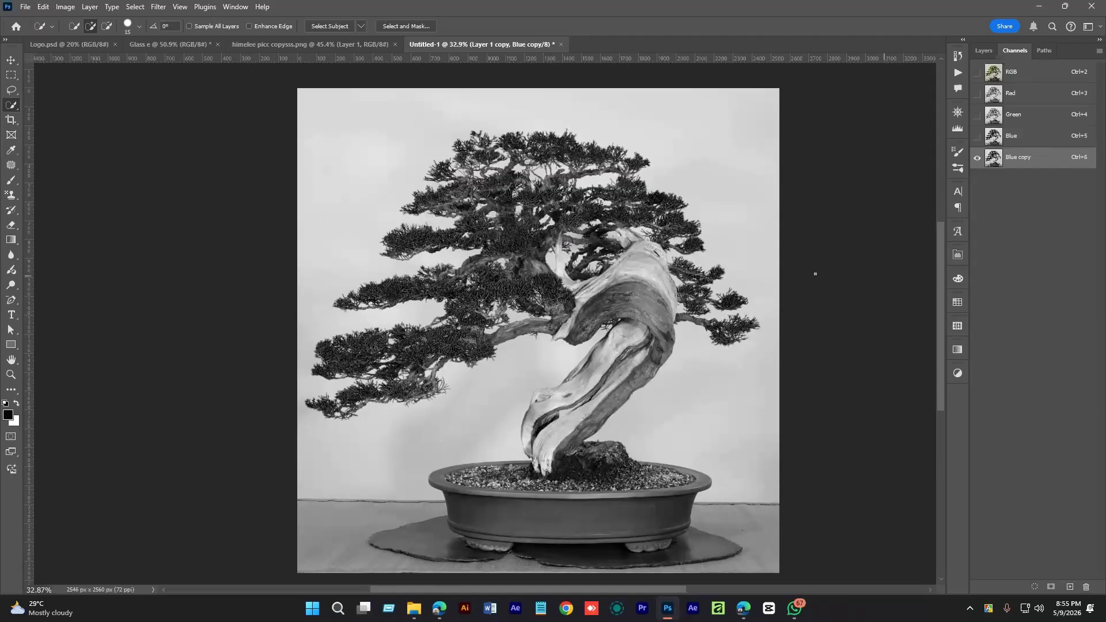
- Apply Levels to the Blue copy channel with input levels of 82, 0.40 and 170
click(65, 7)
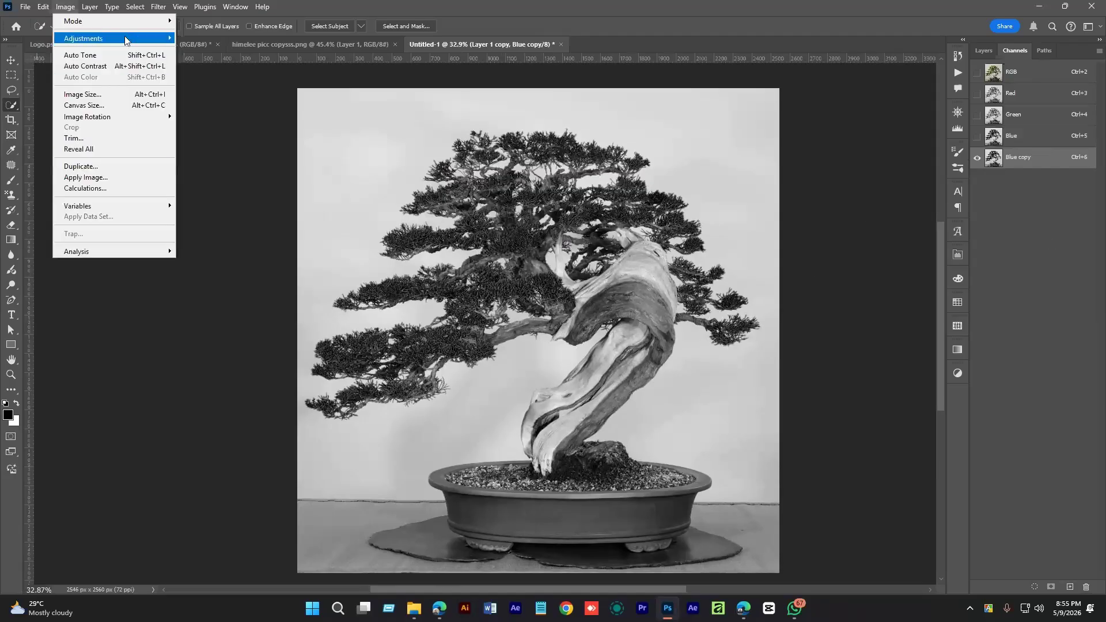
mouse_move(87, 38)
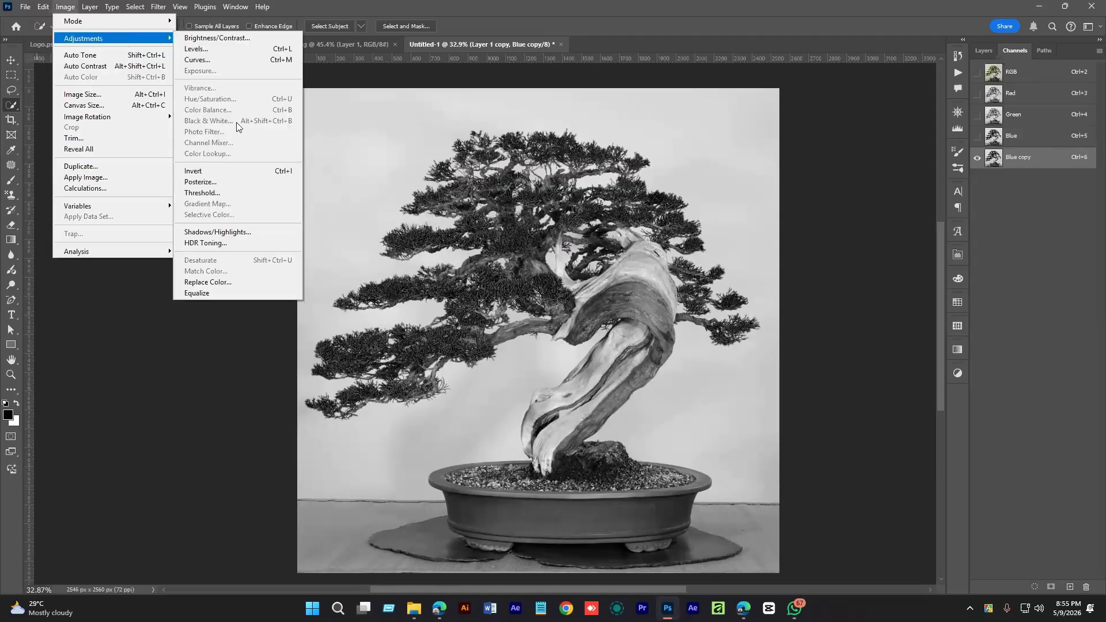
click(196, 48)
drag(807, 267, 838, 270)
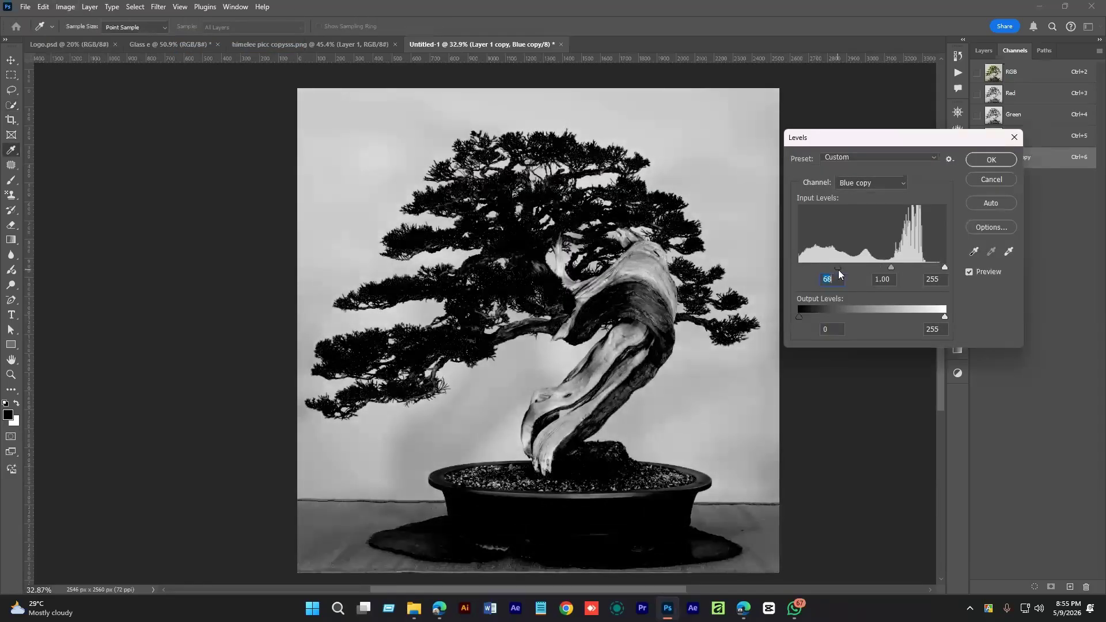
drag(945, 267, 884, 272)
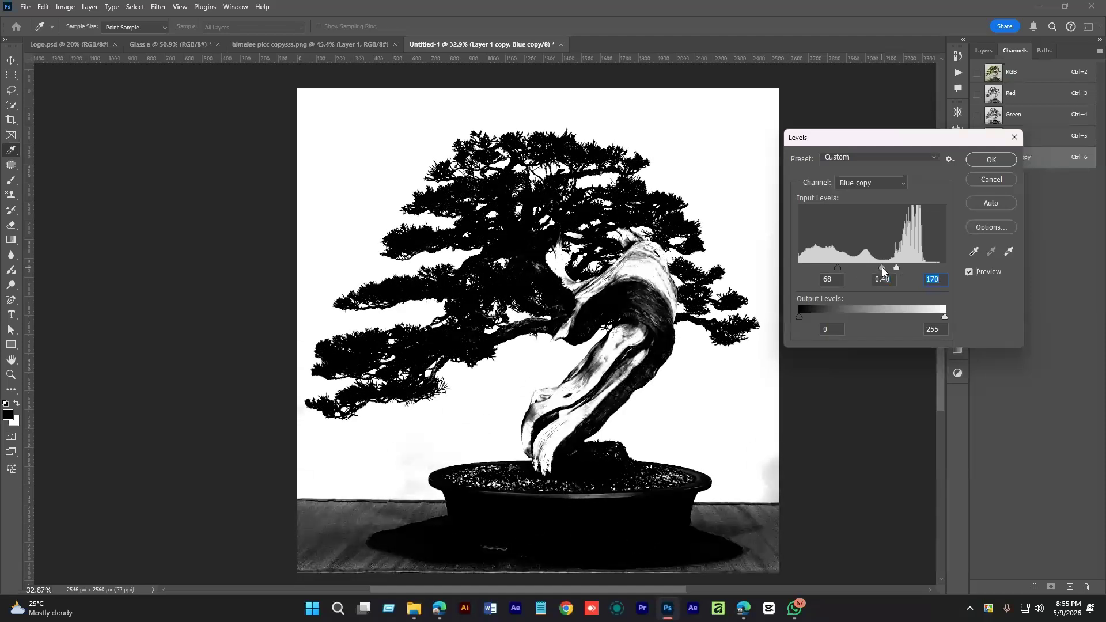
click(875, 276)
drag(838, 268, 845, 269)
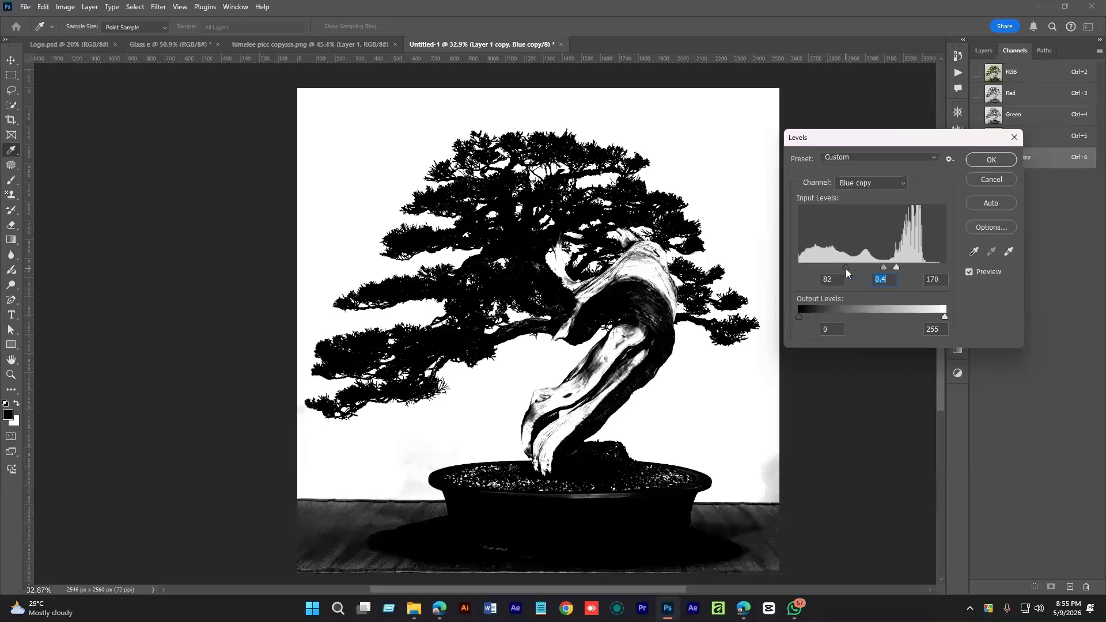
key(shift+Tab)
click(1002, 164)
- Paint the white areas of the upper trunk black in the Blue copy channel with a 60 px brush
key(w)
scroll(615, 254, up, 6)
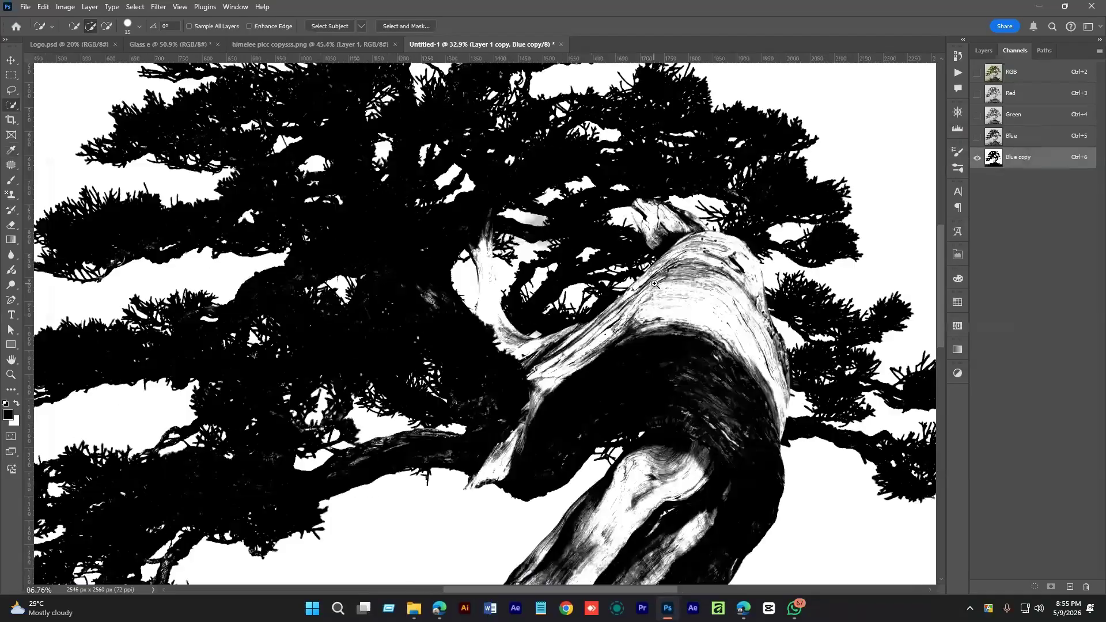
mouse_move(710, 326)
mouse_down()
mouse_move(652, 245)
mouse_move(569, 267)
mouse_move(499, 311)
mouse_move(461, 424)
mouse_up()
key(b)
mouse_move(559, 327)
mouse_down()
mouse_move(559, 299)
mouse_move(543, 309)
mouse_move(646, 213)
mouse_move(701, 198)
mouse_move(679, 222)
mouse_move(622, 173)
mouse_move(632, 168)
mouse_move(696, 240)
mouse_move(707, 274)
mouse_move(628, 224)
mouse_up()
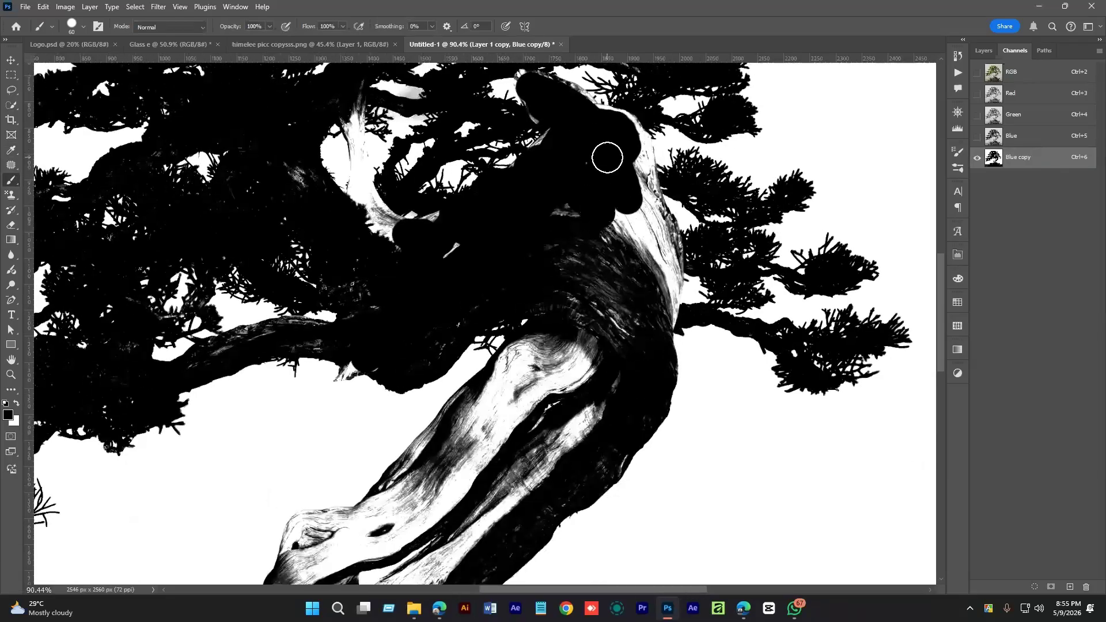
mouse_move(614, 134)
mouse_down()
mouse_move(615, 121)
mouse_move(647, 180)
mouse_move(662, 289)
mouse_move(625, 252)
mouse_move(689, 242)
mouse_up()
- Enlarge the brush to 150 px and paint the rest of the trunk black down to the pot
key(bracketright)
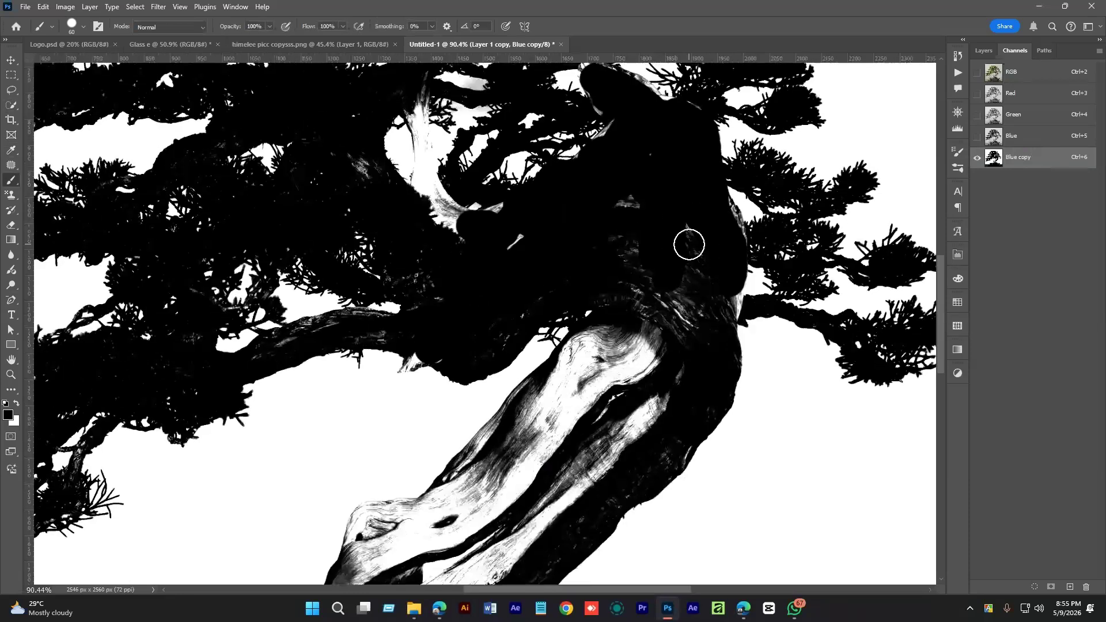
key(bracketright)
key(bracketright)
key(bracketright)
key(bracketright)
key(bracketright)
mouse_move(660, 200)
mouse_down()
mouse_move(649, 243)
mouse_move(546, 241)
mouse_move(627, 236)
mouse_move(675, 346)
mouse_move(585, 377)
mouse_move(574, 413)
mouse_move(703, 300)
mouse_move(706, 231)
mouse_up()
drag(702, 296, 889, 156)
mouse_move(736, 272)
mouse_down()
mouse_move(625, 392)
mouse_move(636, 273)
mouse_up()
drag(679, 238, 853, 129)
mouse_move(643, 322)
mouse_down()
mouse_move(558, 325)
mouse_move(566, 289)
mouse_move(549, 284)
mouse_move(627, 300)
mouse_move(546, 335)
mouse_move(539, 371)
mouse_move(540, 348)
mouse_move(529, 370)
mouse_move(551, 435)
mouse_up()
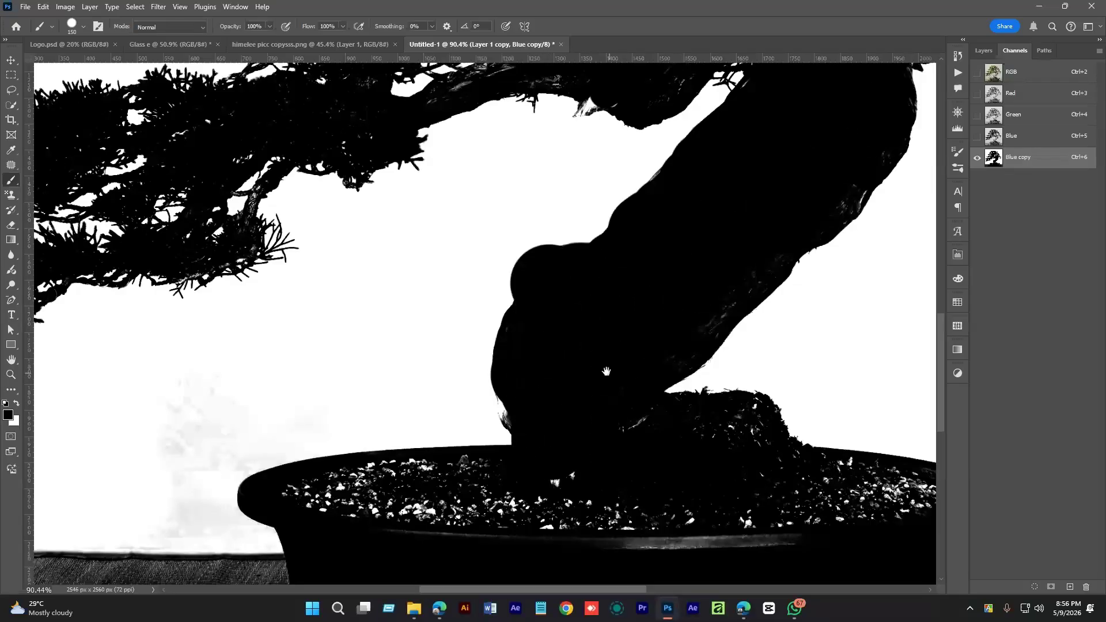
- Paint the speckled soil inside the pot black in the Blue copy channel
drag(607, 371, 648, 184)
mouse_move(613, 247)
mouse_down()
mouse_move(624, 284)
mouse_move(575, 294)
mouse_move(588, 242)
mouse_move(575, 321)
mouse_move(389, 304)
mouse_move(422, 309)
mouse_up()
mouse_move(574, 322)
mouse_down()
mouse_move(476, 336)
mouse_move(580, 309)
mouse_move(531, 260)
mouse_move(766, 321)
mouse_up()
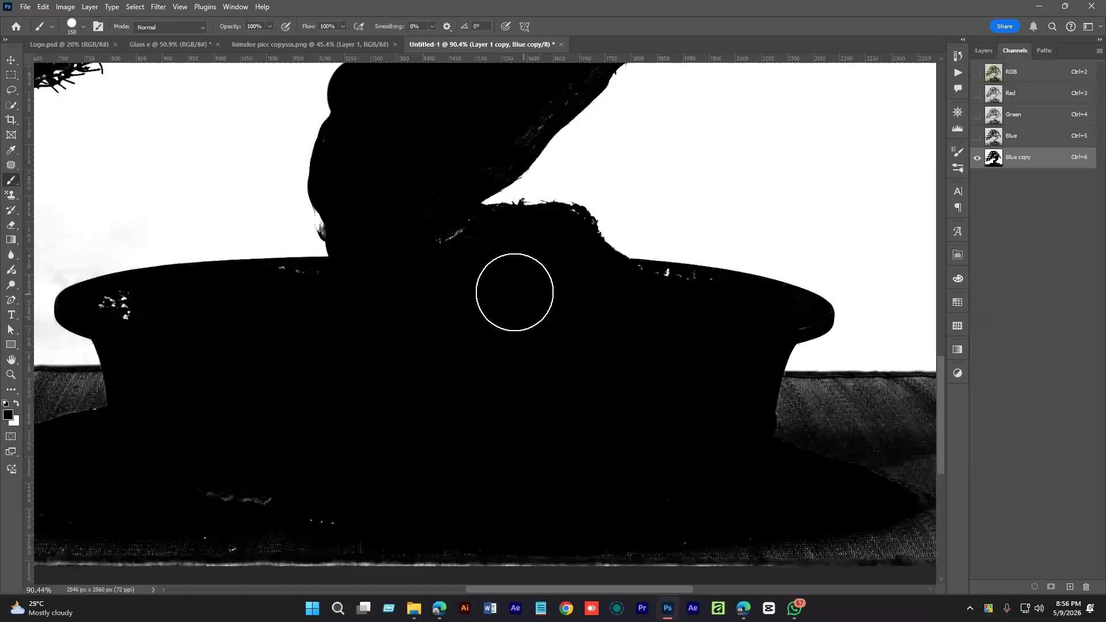
drag(232, 299, 116, 306)
- Reduce the brush to 35 px and paint the remaining light edges at the top of the trunk black
drag(403, 313, 379, 324)
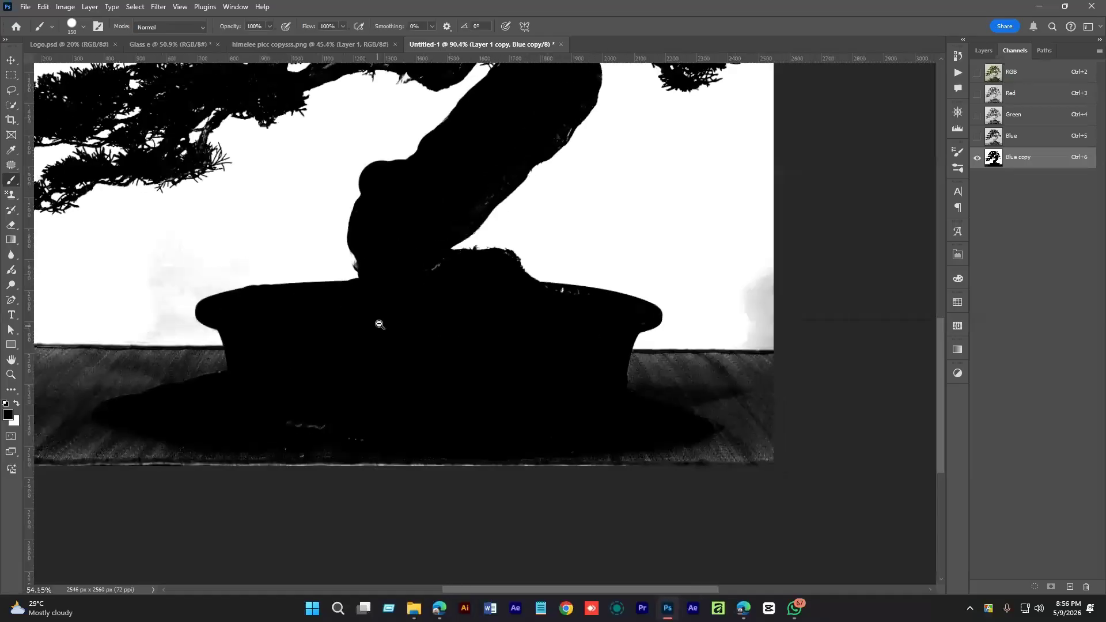
scroll(380, 325, up, 5)
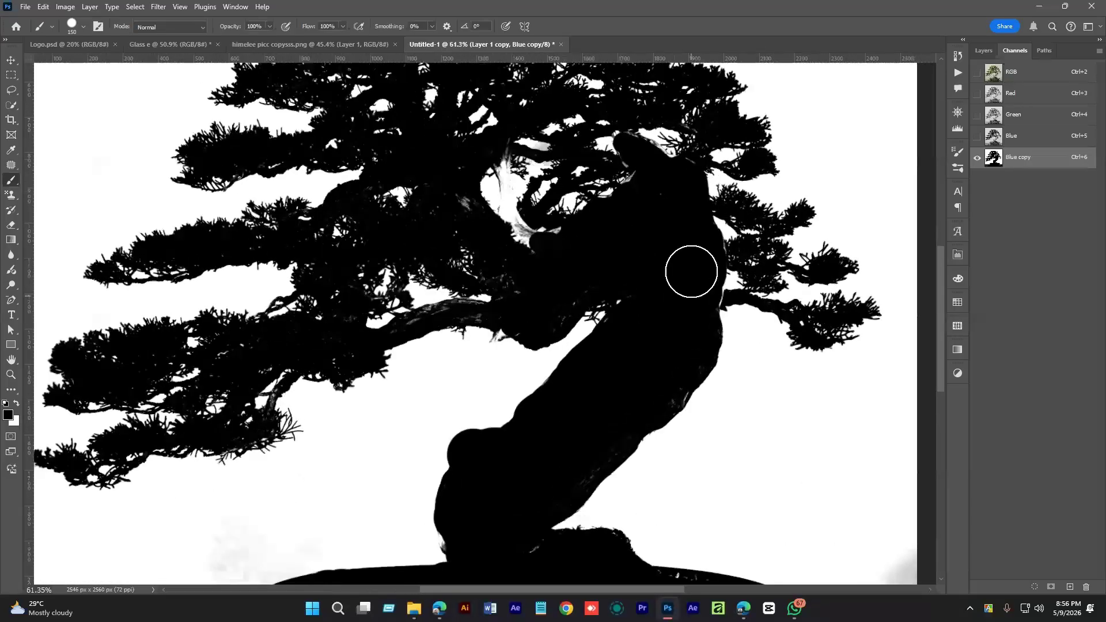
scroll(657, 231, up, 2)
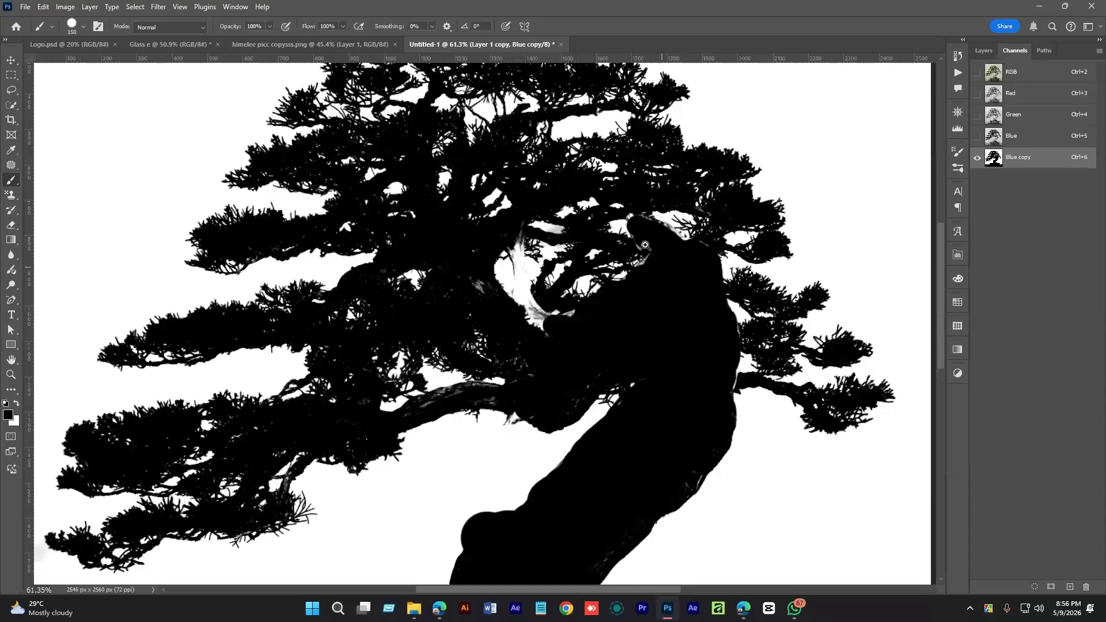
drag(646, 245, 704, 306)
key(bracketleft)
key(bracketleft)
key(bracketleft)
key(bracketleft)
key(bracketleft)
key(bracketleft)
key(bracketleft)
key(bracketleft)
key(bracketleft)
key(bracketleft)
mouse_move(596, 192)
mouse_down()
mouse_move(689, 215)
mouse_move(775, 261)
mouse_up()
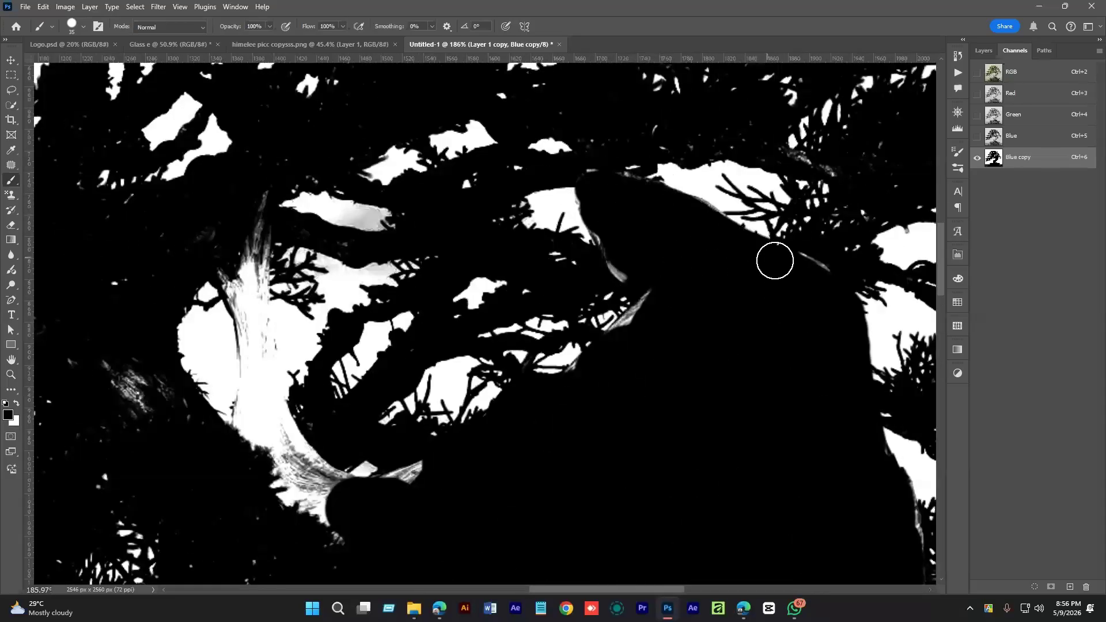
drag(625, 259, 595, 199)
mouse_move(721, 316)
mouse_down()
mouse_move(663, 331)
mouse_move(602, 245)
mouse_up()
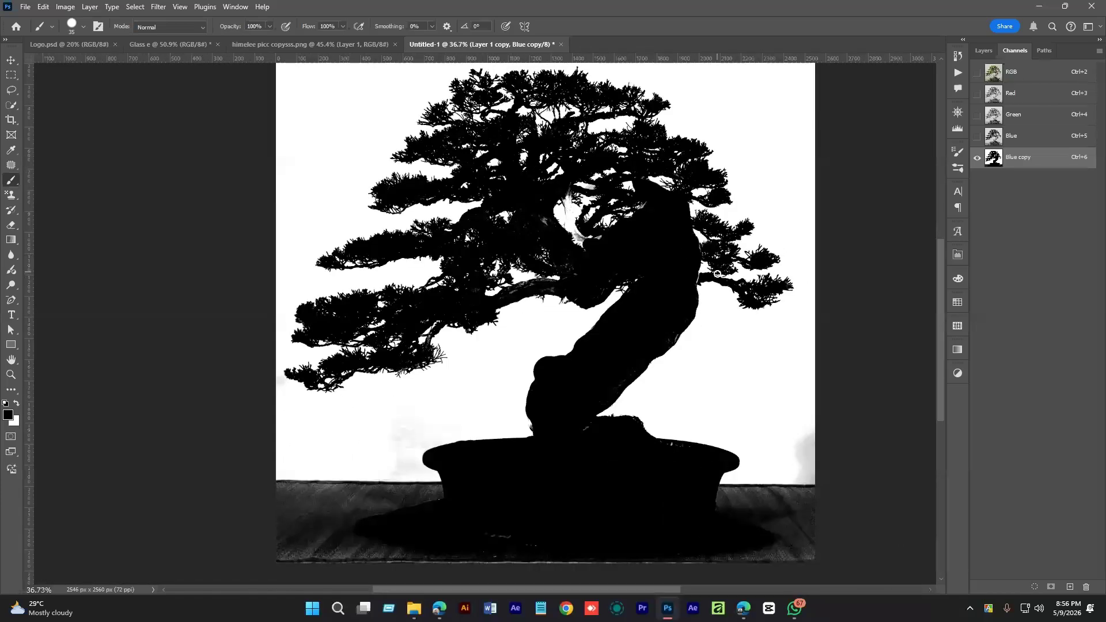
- Select the black bonsai silhouette in the Blue copy channel with the Magic Wand tool
drag(15, 105, 60, 126)
click(666, 262)
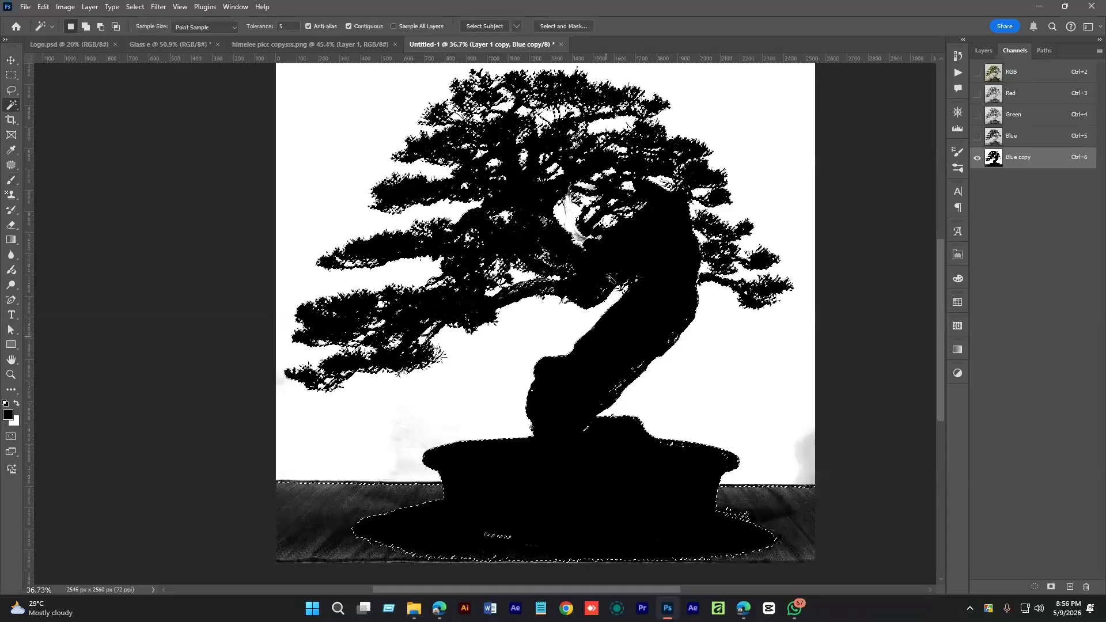
scroll(513, 169, up, 3)
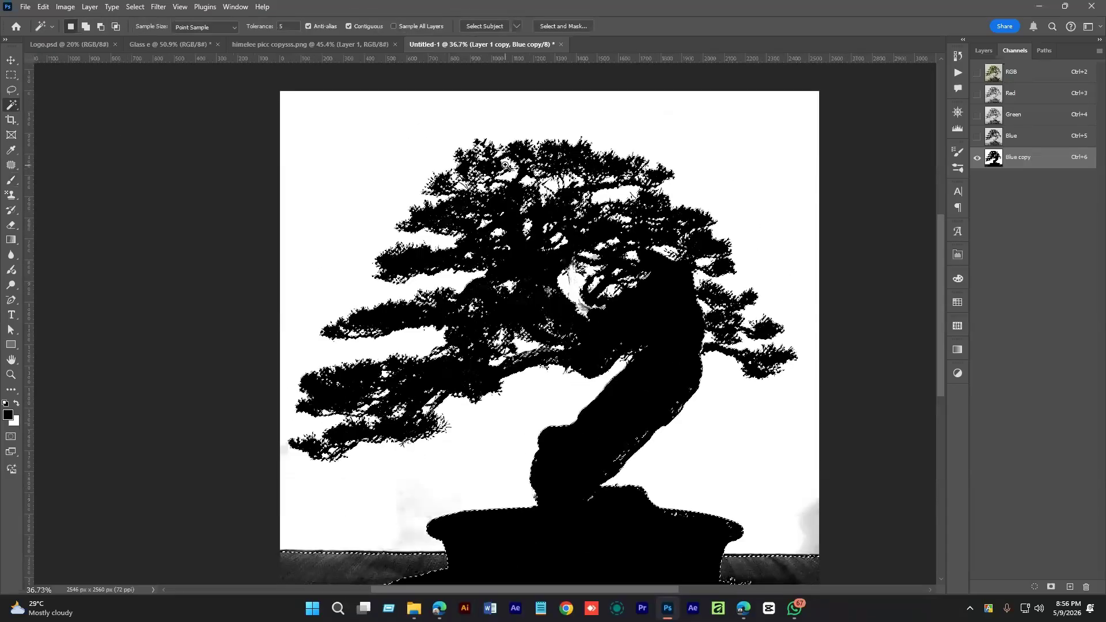
drag(505, 165, 563, 452)
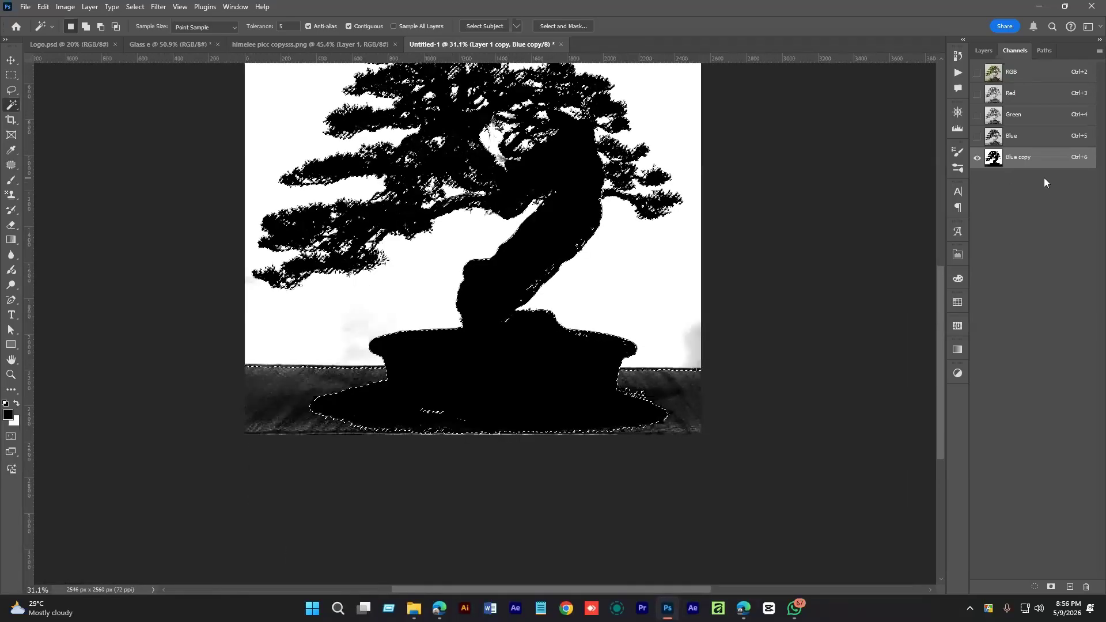
- Show the RGB composite and hide the Blue copy channel, keeping the bonsai selection active
drag(1044, 158, 1066, 349)
click(977, 72)
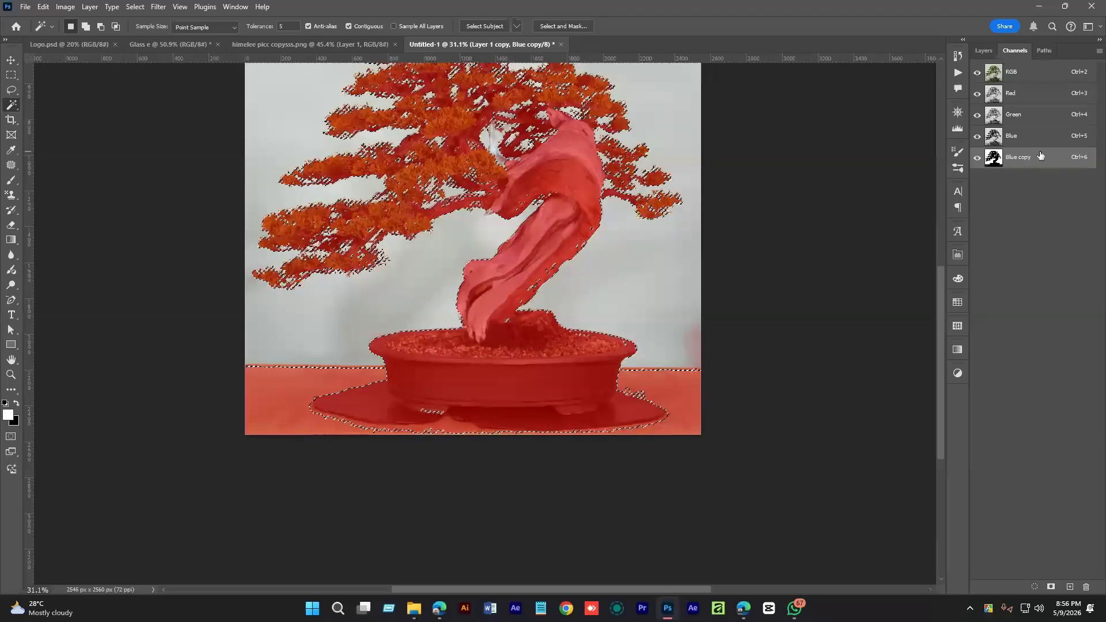
click(977, 157)
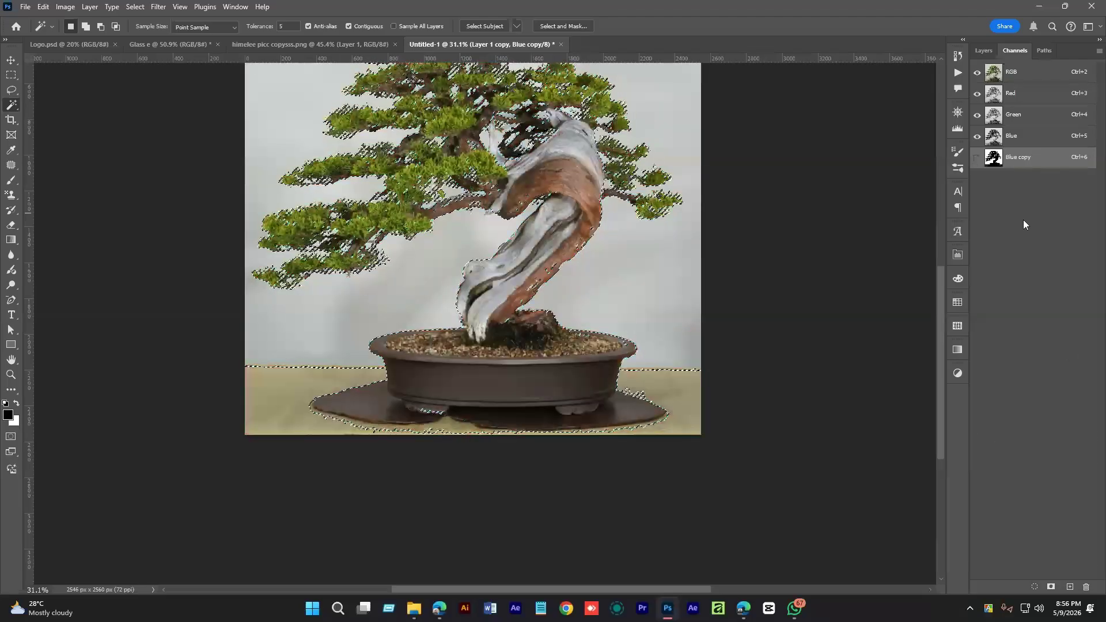
- Delete the Blue copy channel, and hide Layer 1 while keeping Layer 1 copy active
click(984, 53)
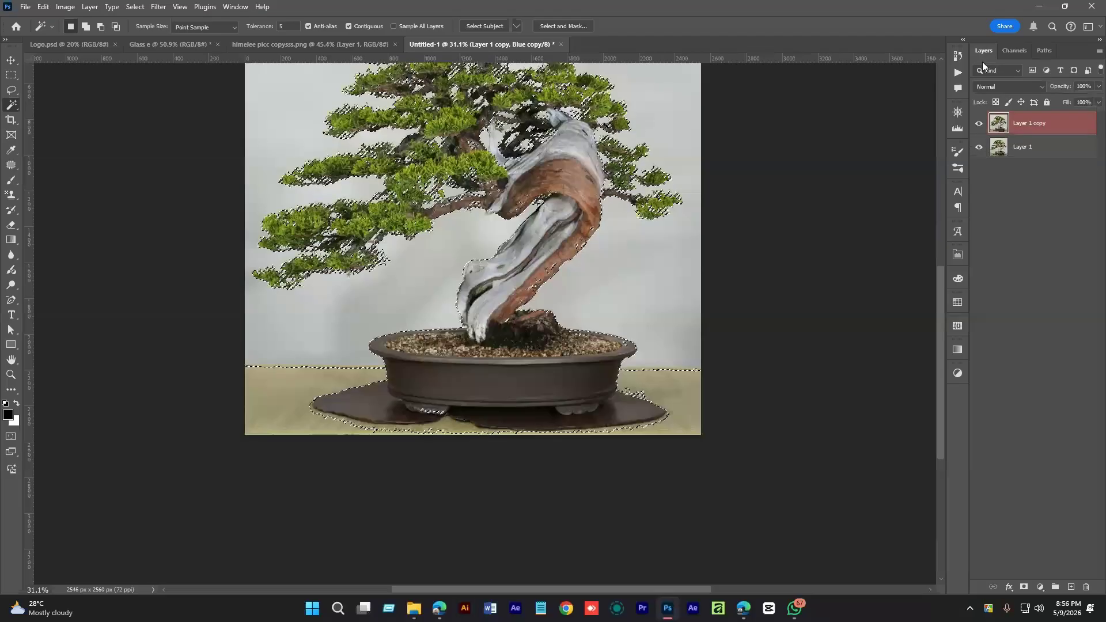
click(1016, 52)
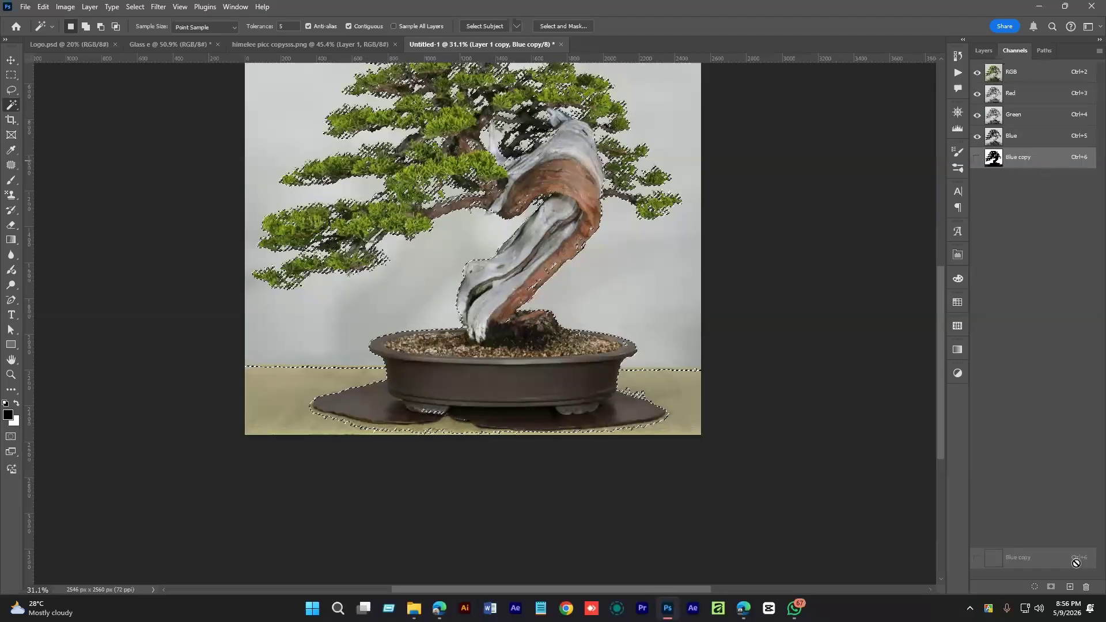
click(983, 51)
click(1016, 119)
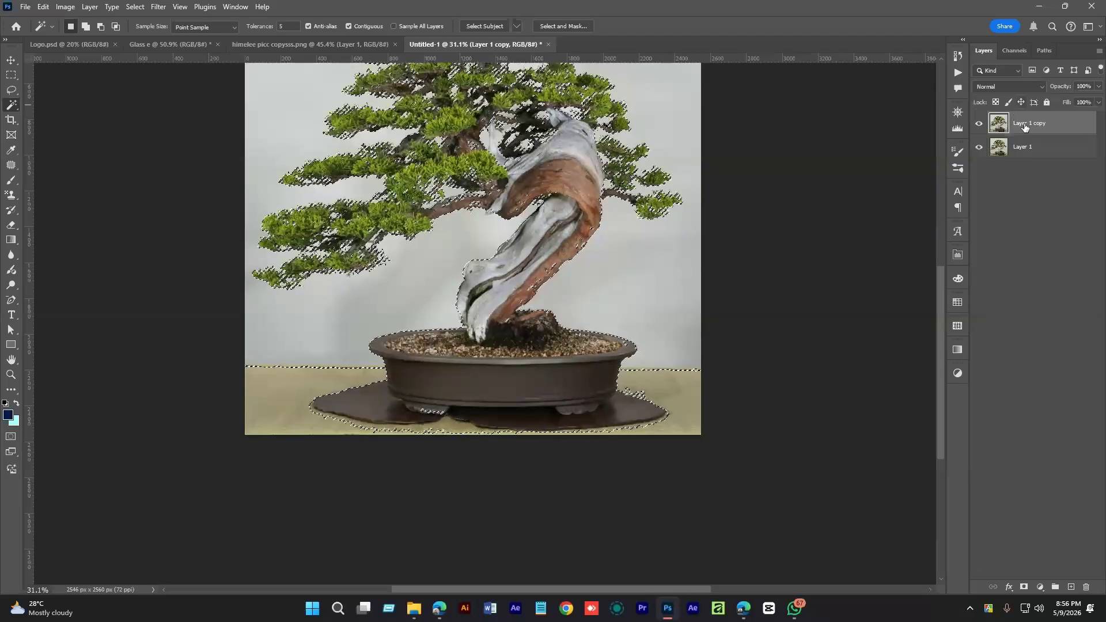
click(980, 124)
click(980, 146)
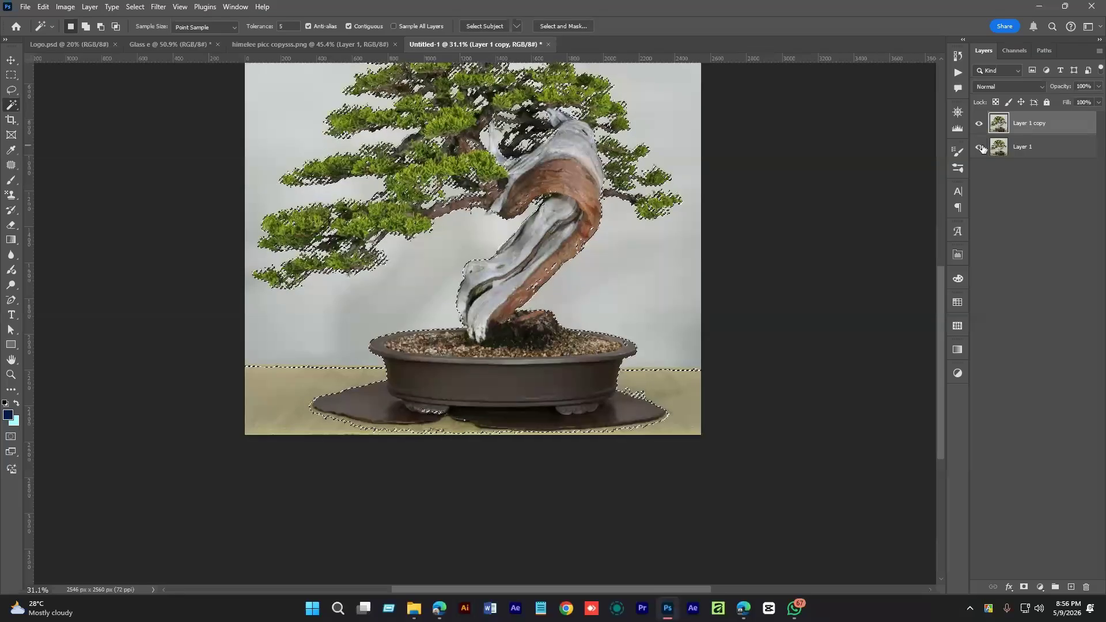
- Invert the selection, delete the background around the bonsai from Layer 1 copy, and clear the selection
scroll(585, 327, up, 3)
scroll(585, 327, up, 2)
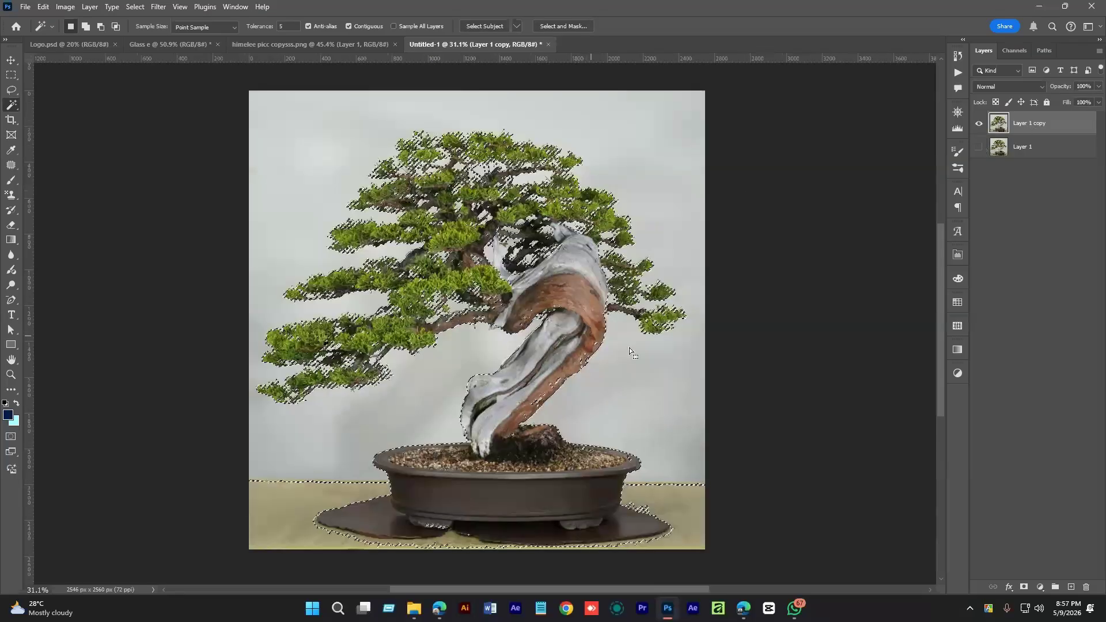
scroll(476, 155, up, 3)
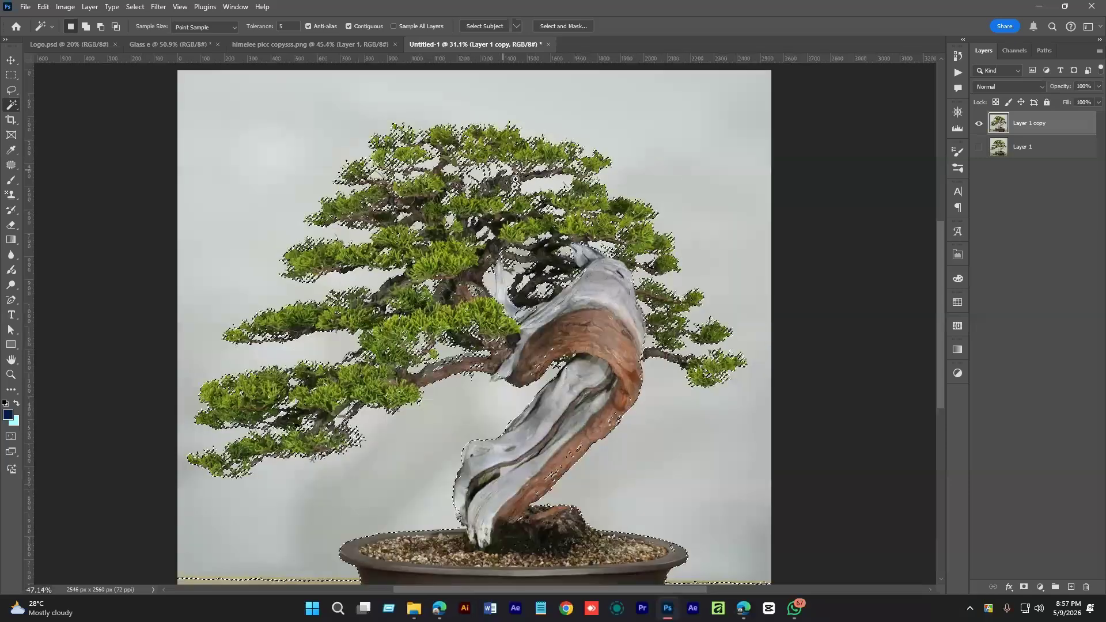
scroll(515, 179, up, 1)
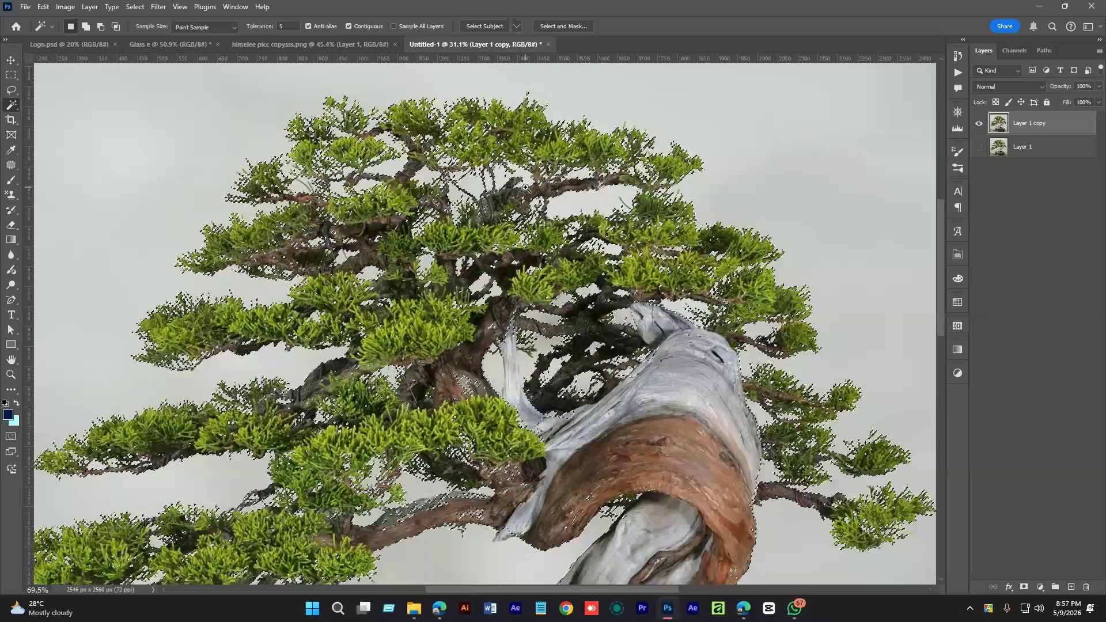
scroll(512, 188, down, 3)
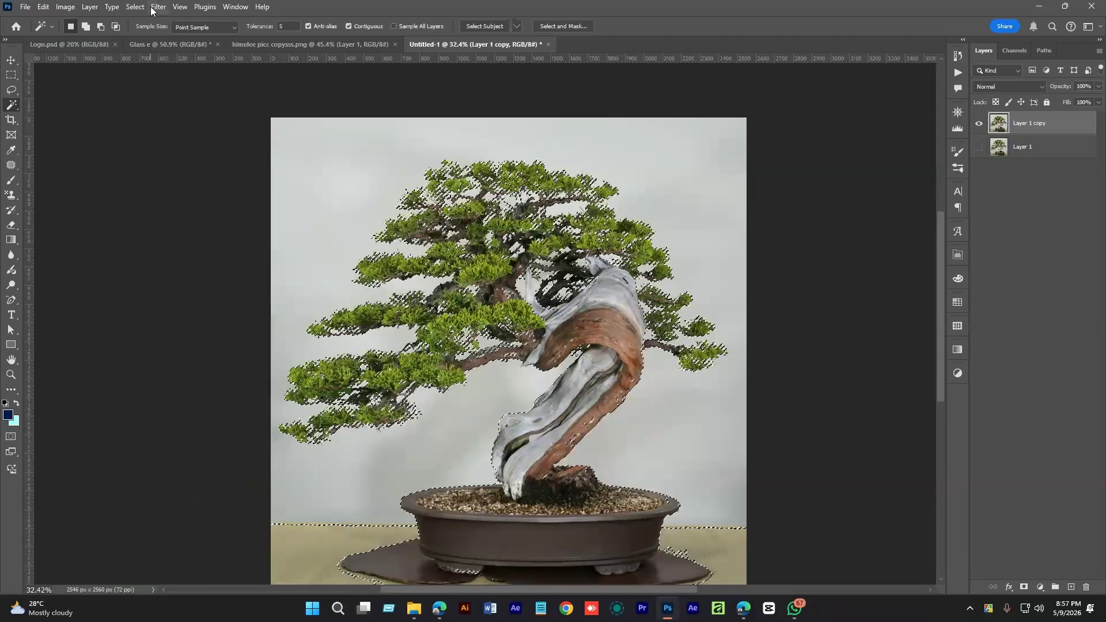
click(135, 6)
click(173, 53)
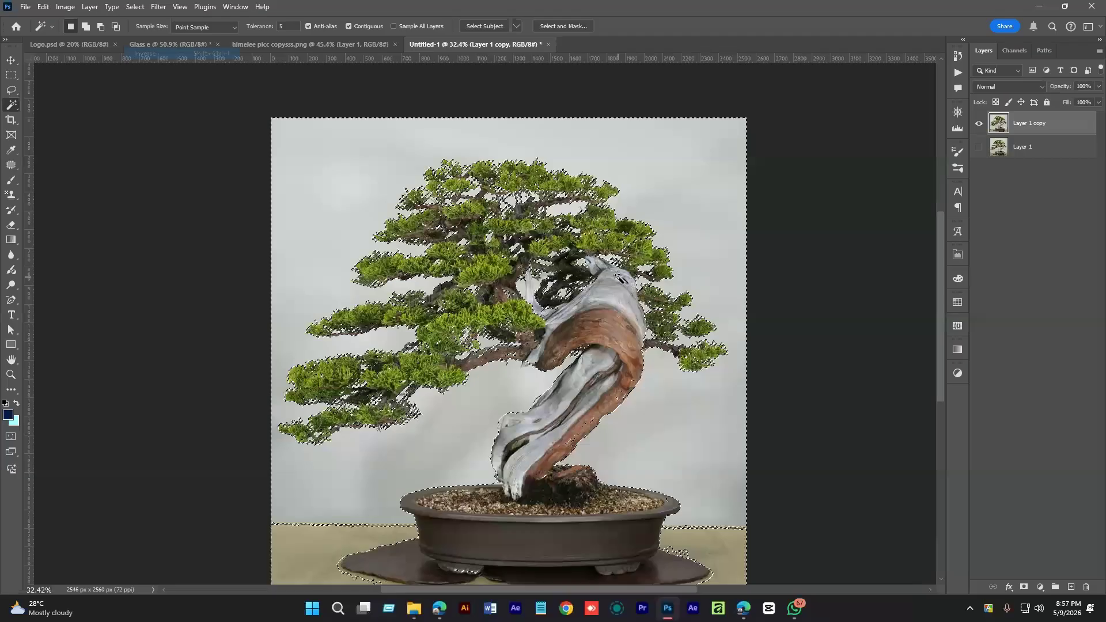
key(Delete)
key(ctrl+d)
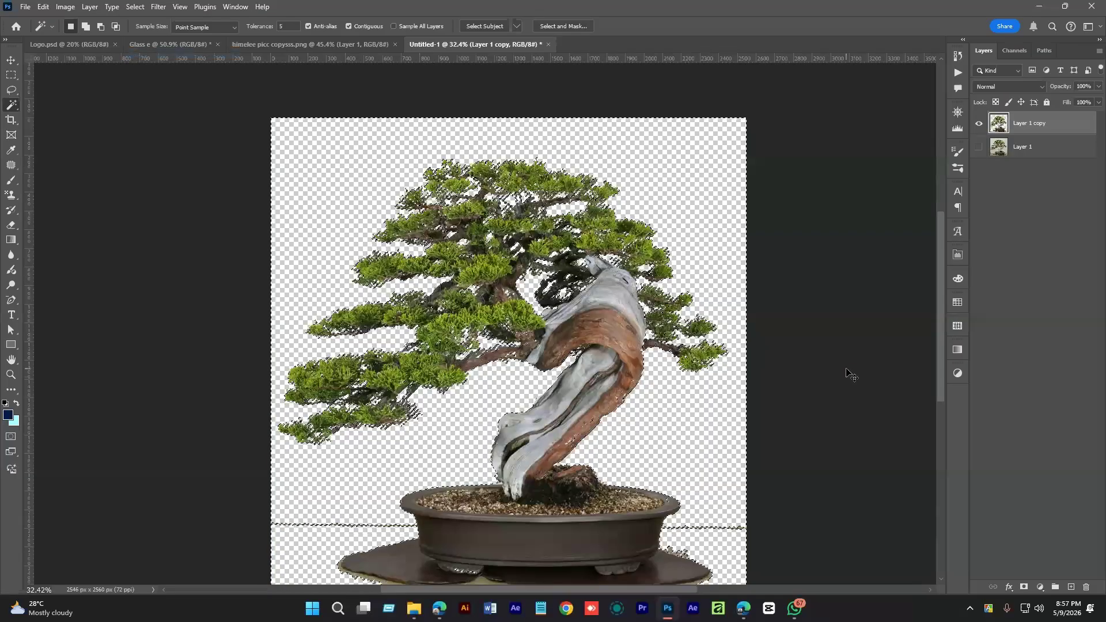
- Add a Solid Color fill layer in blue 0064ff and move it beneath Layer 1 copy
click(1041, 588)
click(1015, 379)
click(865, 118)
drag(929, 133, 929, 119)
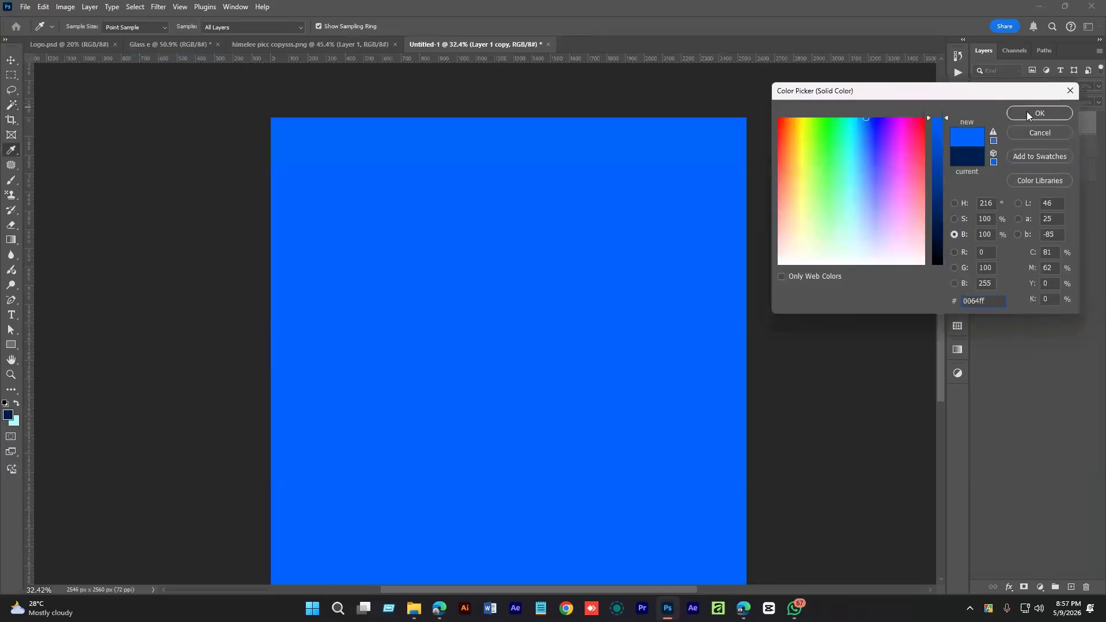
click(1040, 113)
key(ctrl+bracketleft)
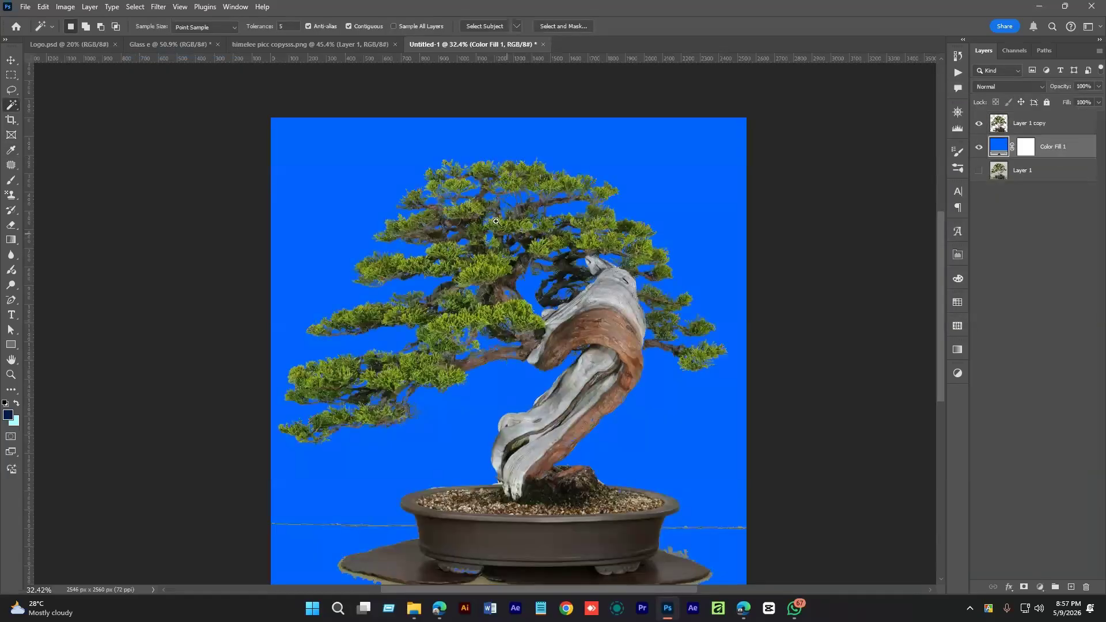
- Examine the bonsai's cutout edges against the blue, and change the Solid Color fill to light green 80ff5e
drag(485, 212, 550, 357)
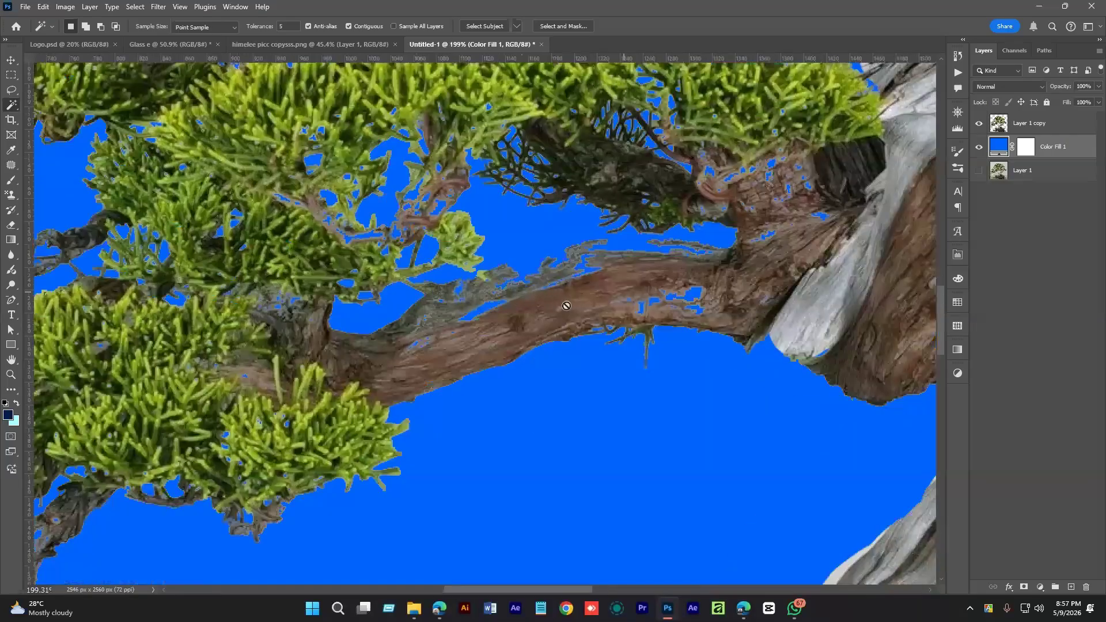
scroll(753, 279, down, 5)
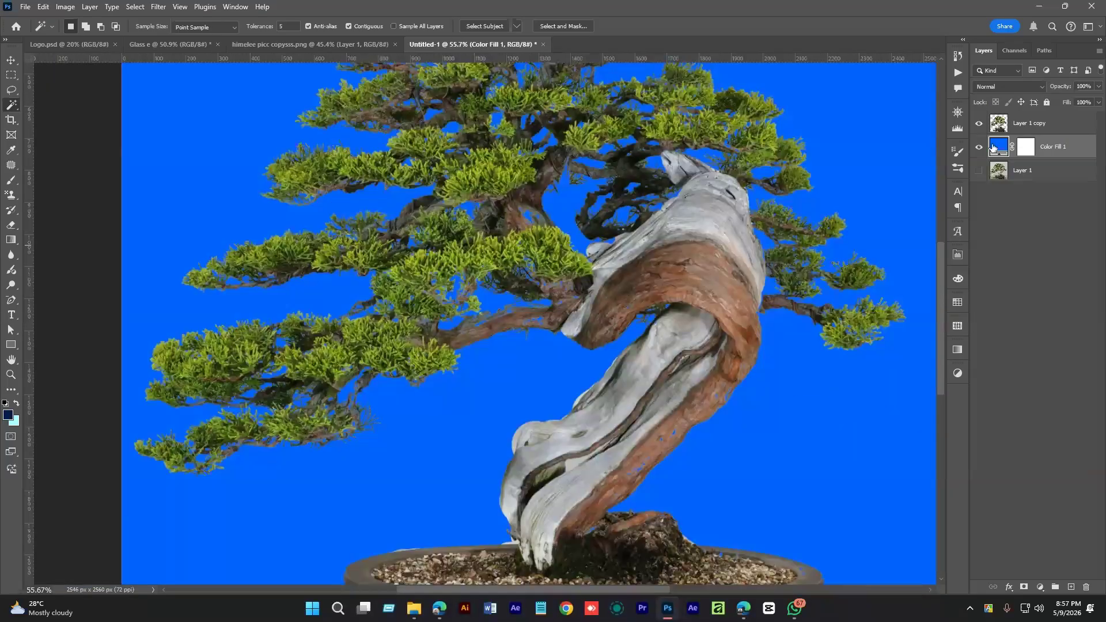
double_click(998, 147)
mouse_move(911, 195)
mouse_down()
mouse_move(912, 124)
mouse_move(839, 151)
mouse_move(784, 122)
mouse_move(798, 173)
mouse_move(790, 128)
mouse_move(802, 146)
mouse_move(913, 124)
mouse_move(833, 138)
mouse_move(862, 165)
mouse_move(859, 132)
mouse_move(822, 131)
mouse_move(826, 155)
mouse_up()
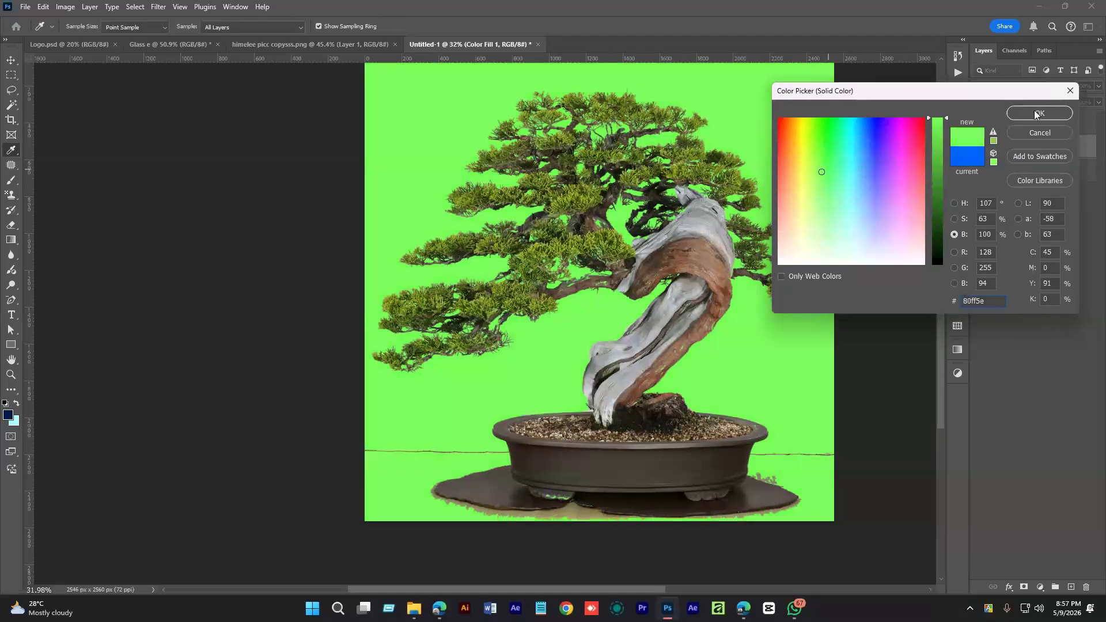
click(1040, 113)
scroll(671, 183, down, 4)
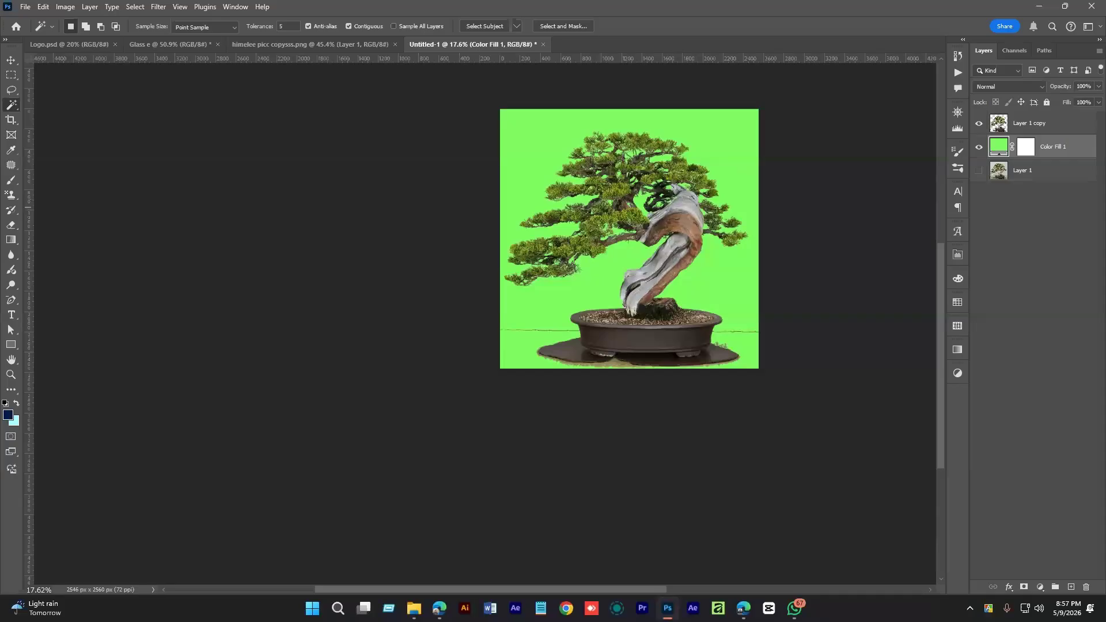
- Turn Layer 1 copy off and on again, and examine the foliage edges against the green fill
click(743, 608)
click(1014, 123)
click(980, 123)
click(980, 123)
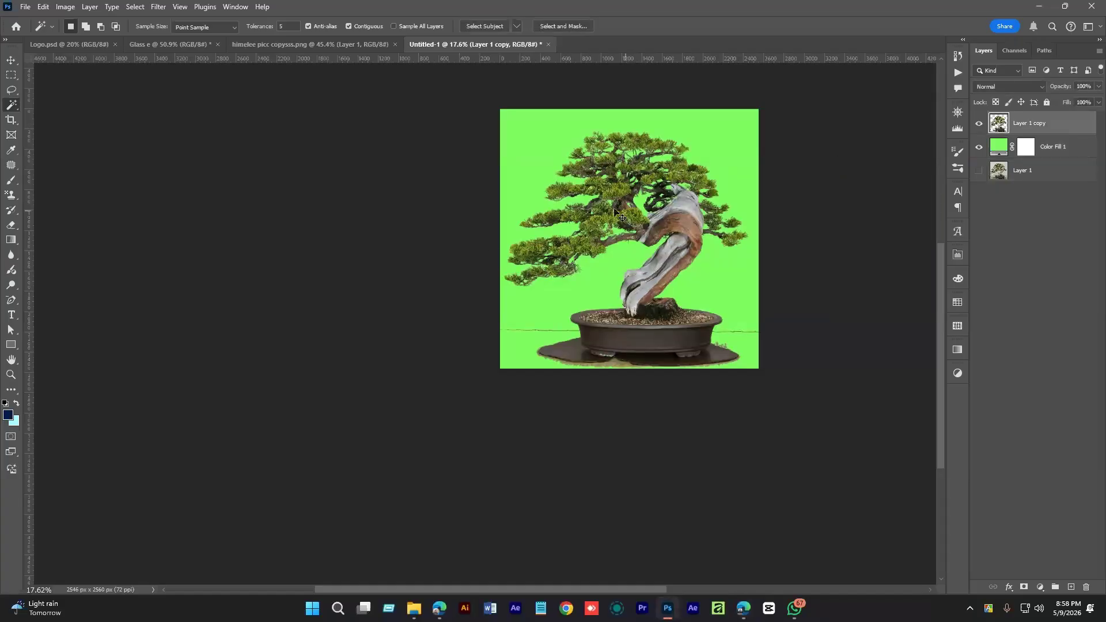
scroll(616, 211, up, 1)
scroll(616, 211, up, 6)
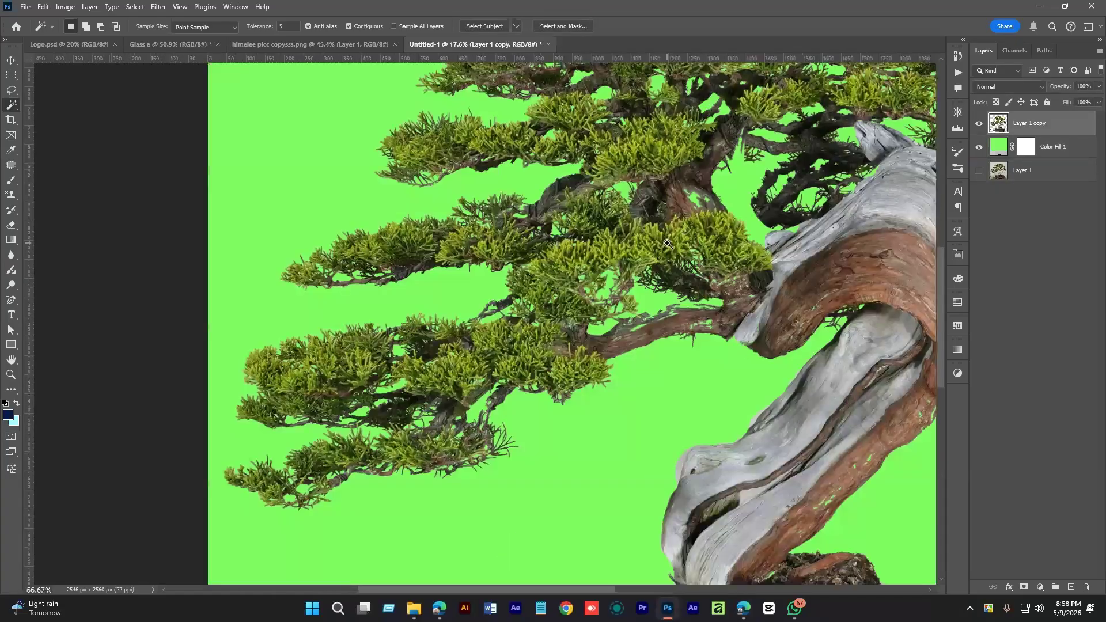
scroll(605, 208, down, 5)
- Change the Solid Color fill behind the bonsai to magenta and deselect all layers
double_click(999, 147)
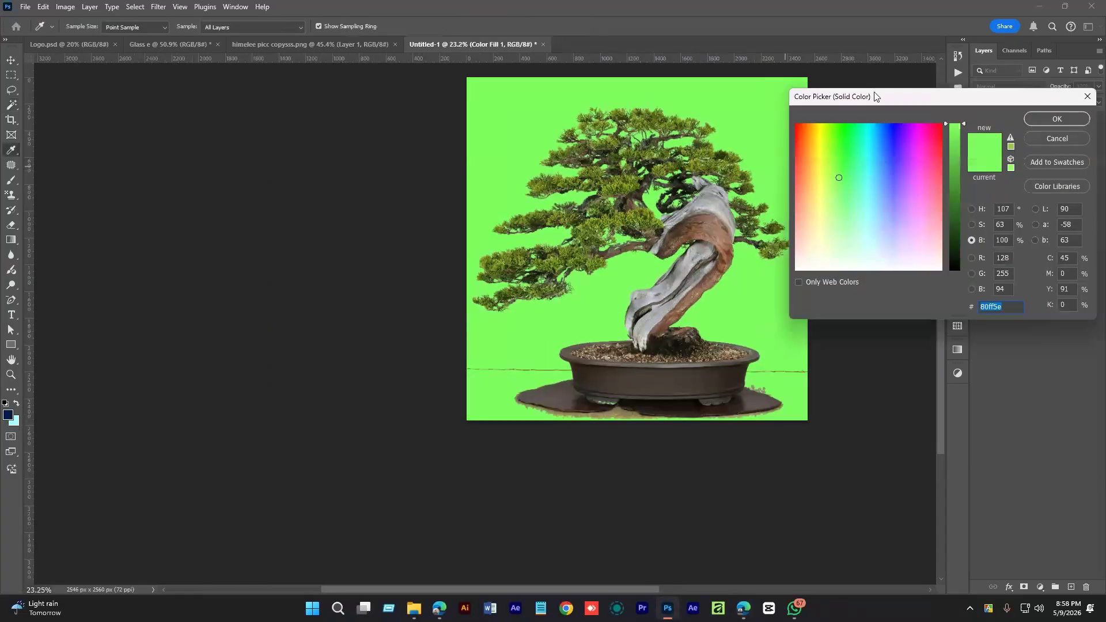
click(830, 158)
mouse_move(830, 157)
mouse_down()
mouse_move(830, 227)
mouse_move(934, 265)
mouse_move(945, 178)
mouse_move(929, 151)
mouse_move(937, 148)
mouse_up()
key(w)
click(1075, 142)
click(1029, 255)
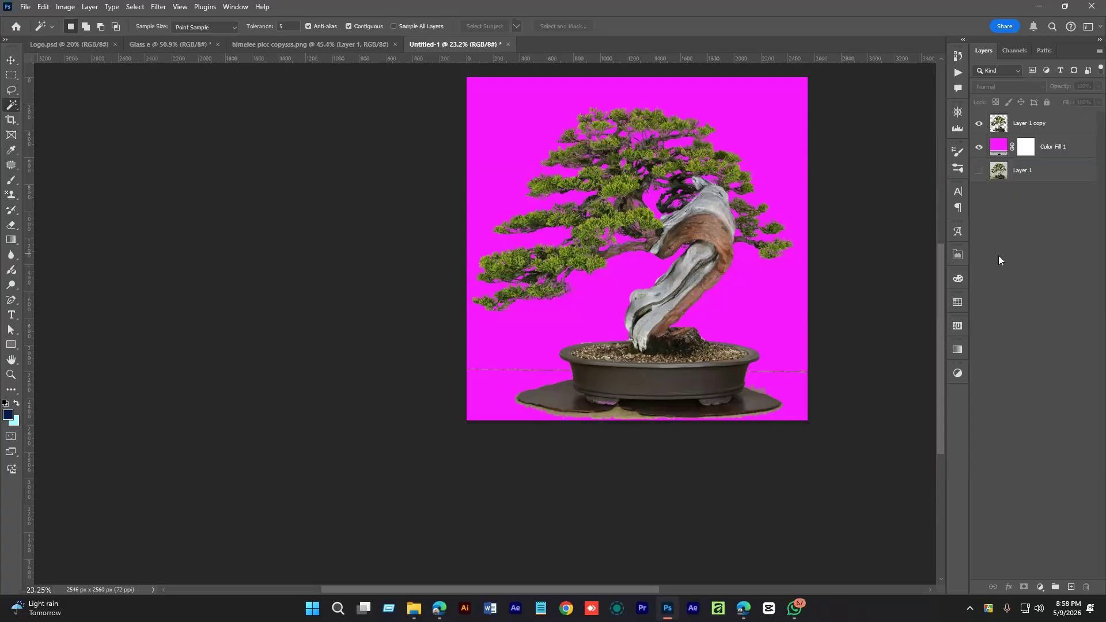
drag(941, 265, 942, 254)
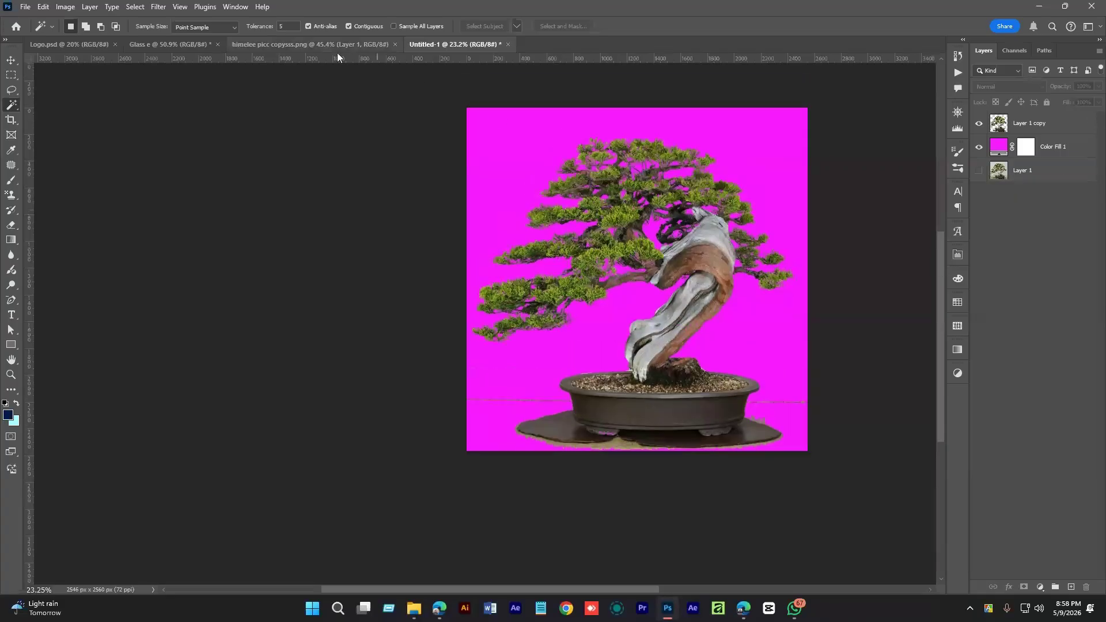
- Switch to the Edge browser, open brusheezy.com in the glass morphism search tab, and look through the popular new graphics
mouse_move(744, 608)
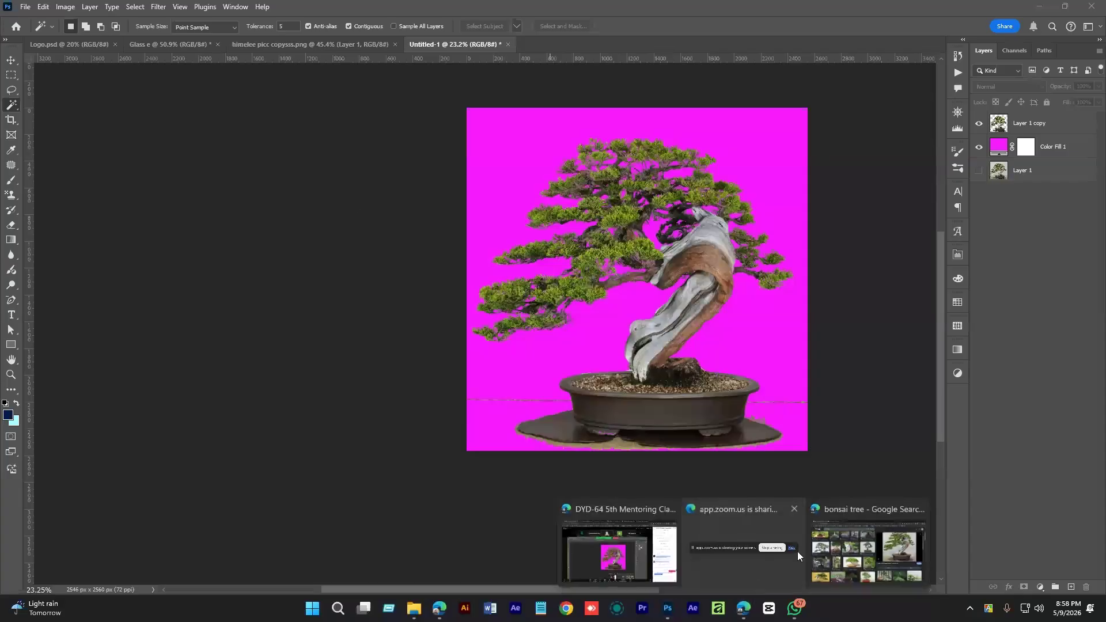
click(882, 552)
click(230, 12)
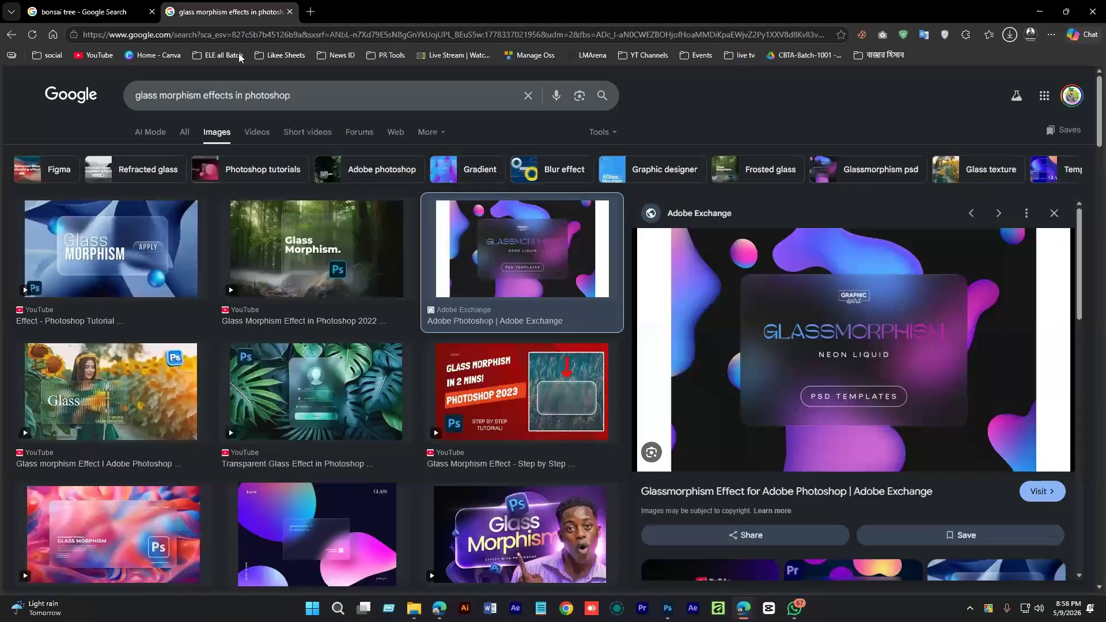
click(236, 35)
text(brush)
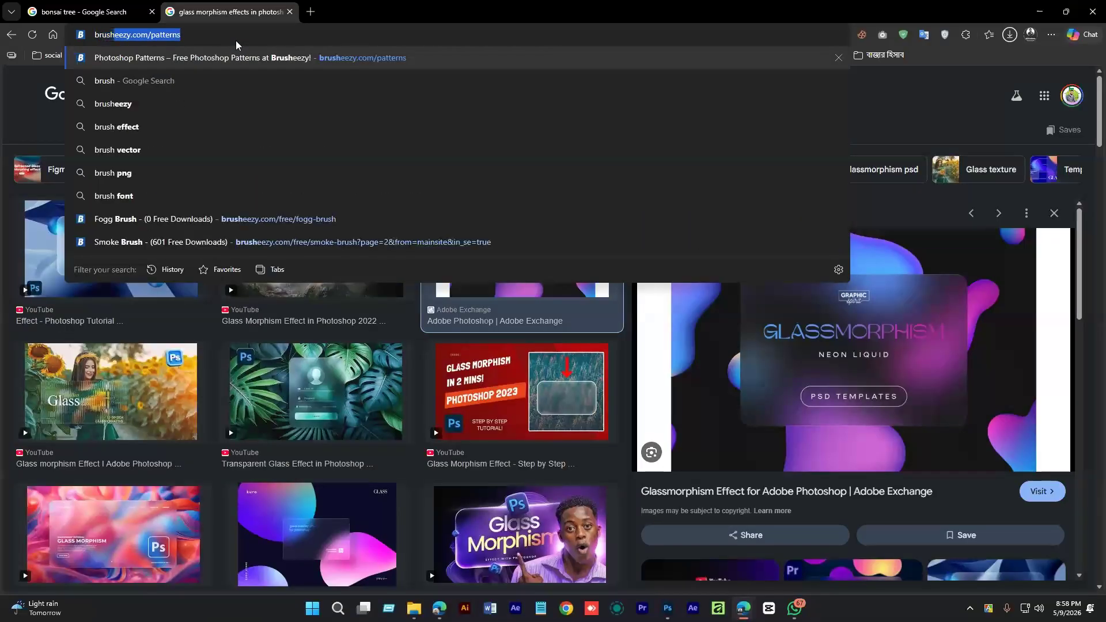
text(eezy.com/patte)
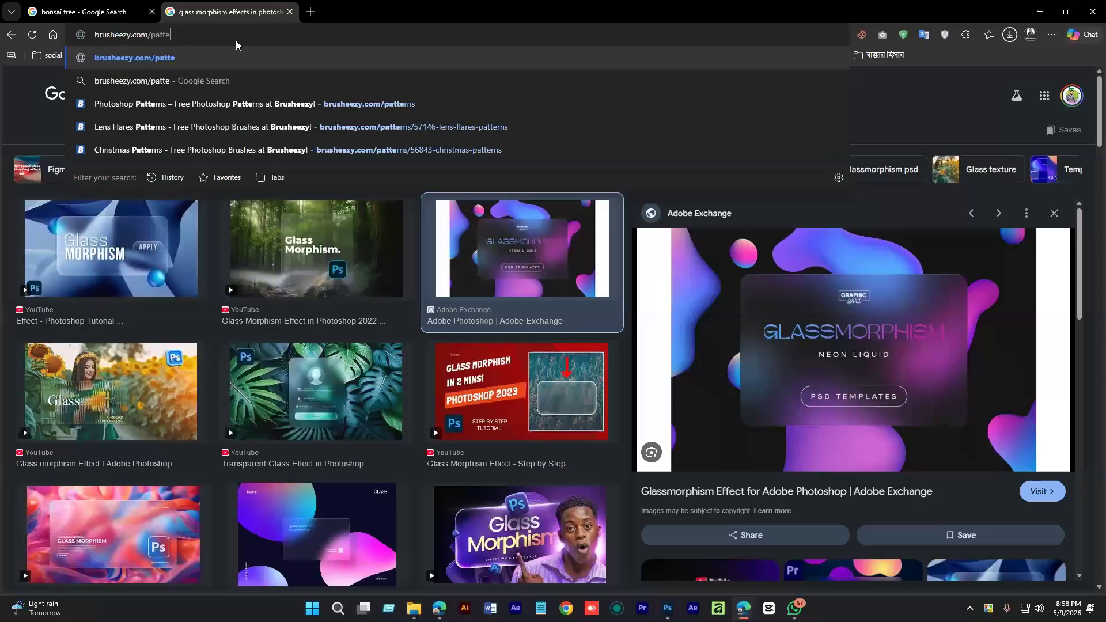
key(Return)
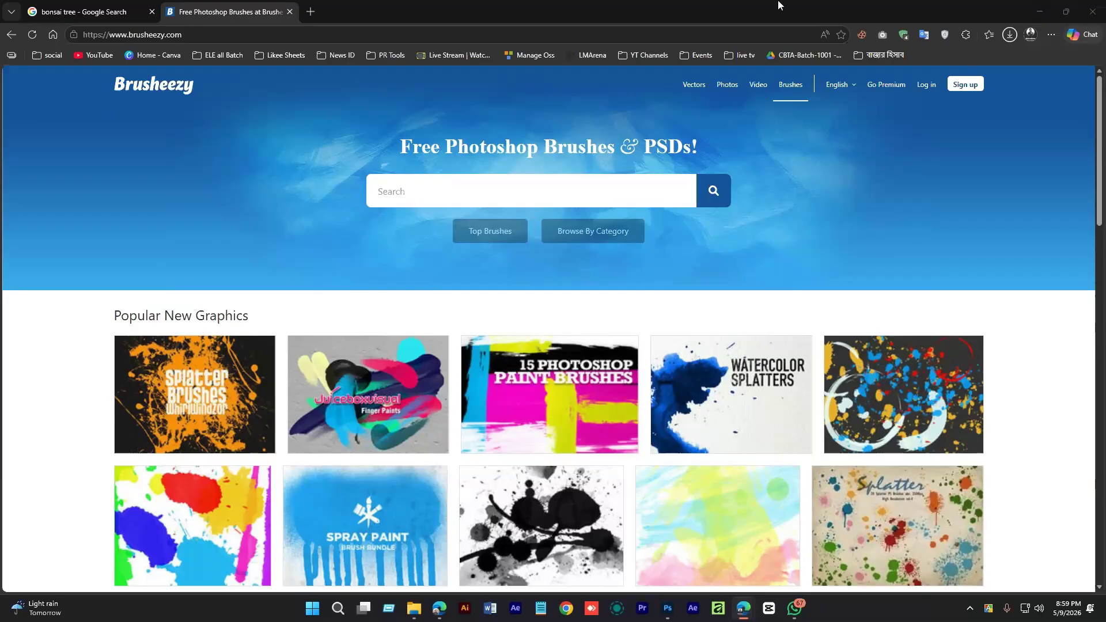
click(761, 26)
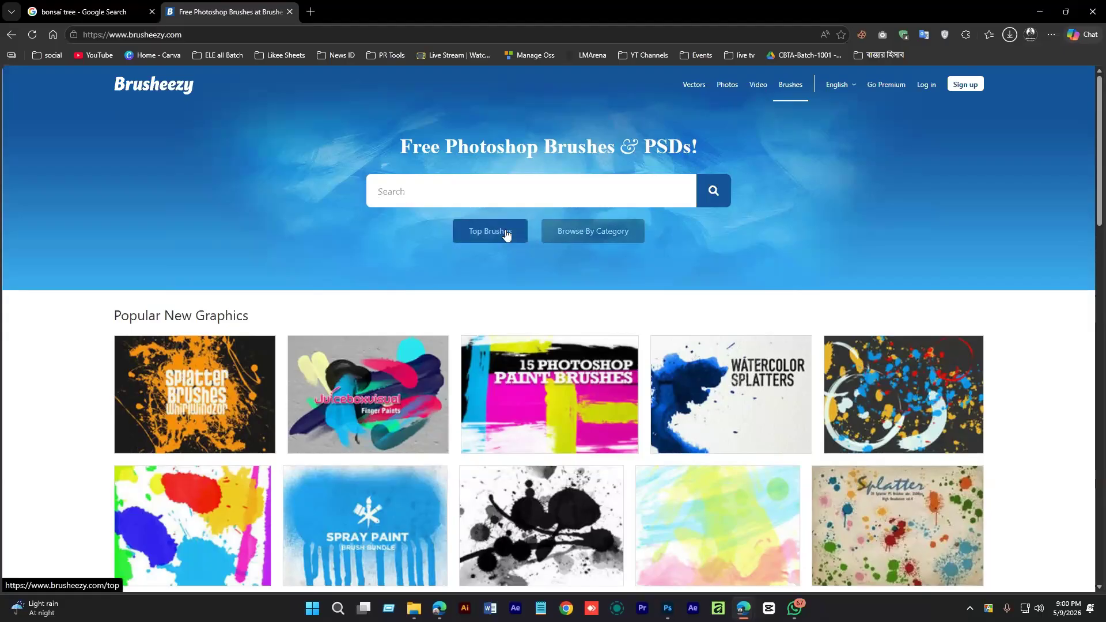
scroll(804, 397, down, 3)
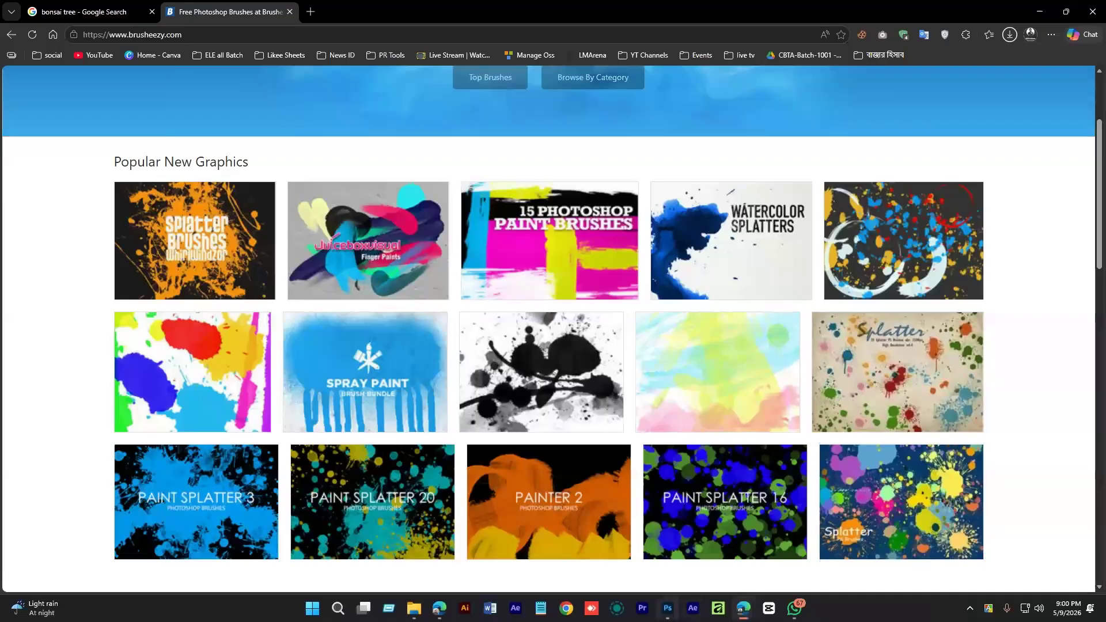
- Switch back to Photoshop, bring up the Logo.psd document, and add a new empty layer above Ellipse 1
click(668, 609)
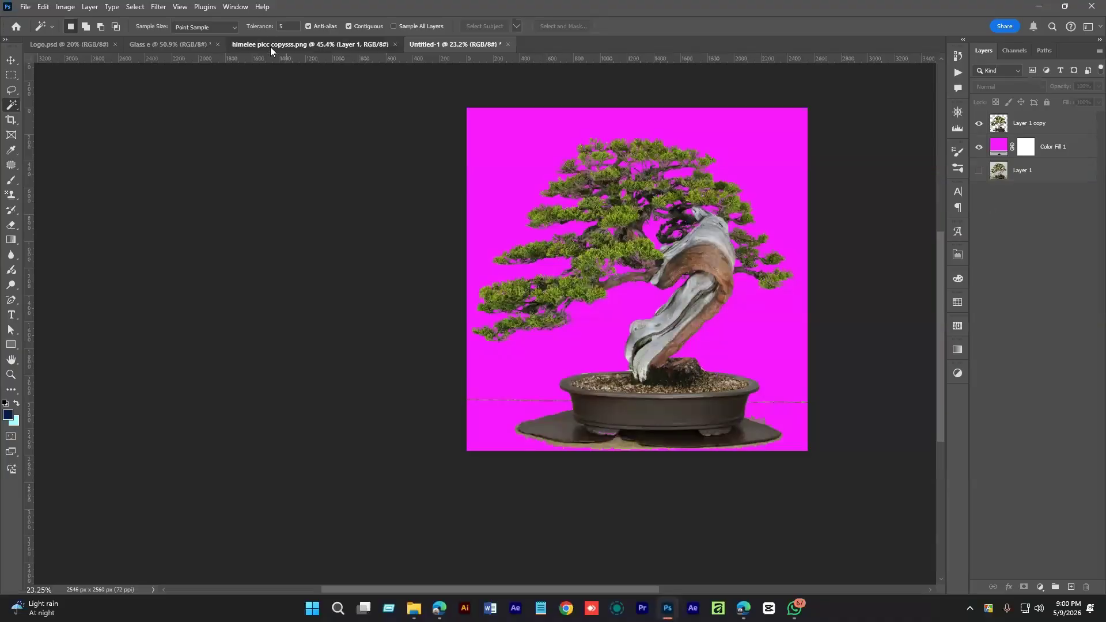
click(193, 46)
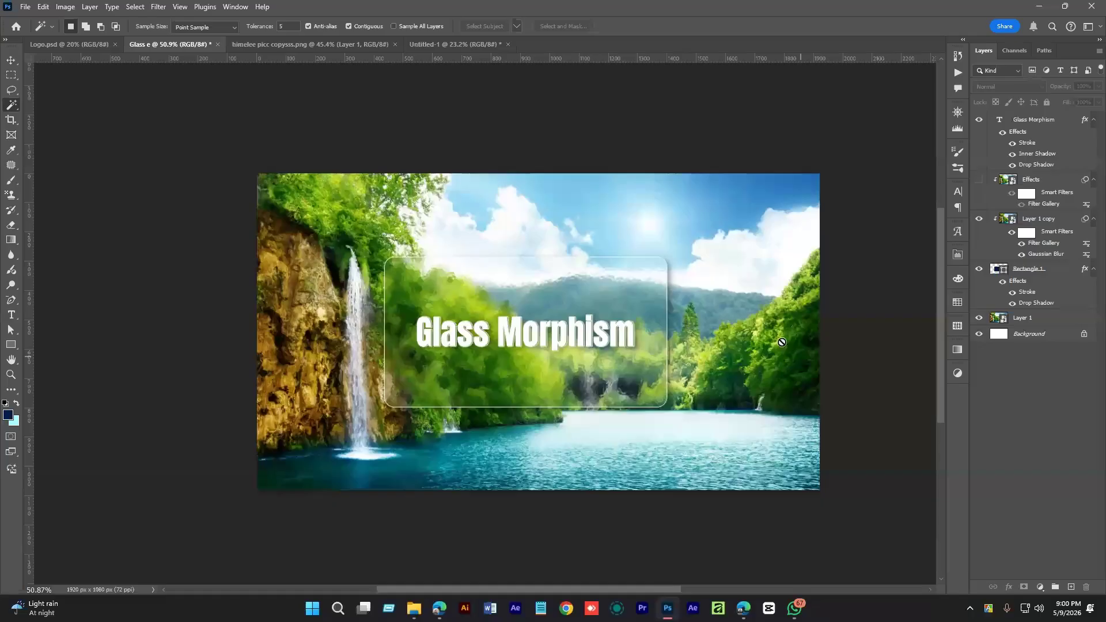
click(61, 48)
click(426, 50)
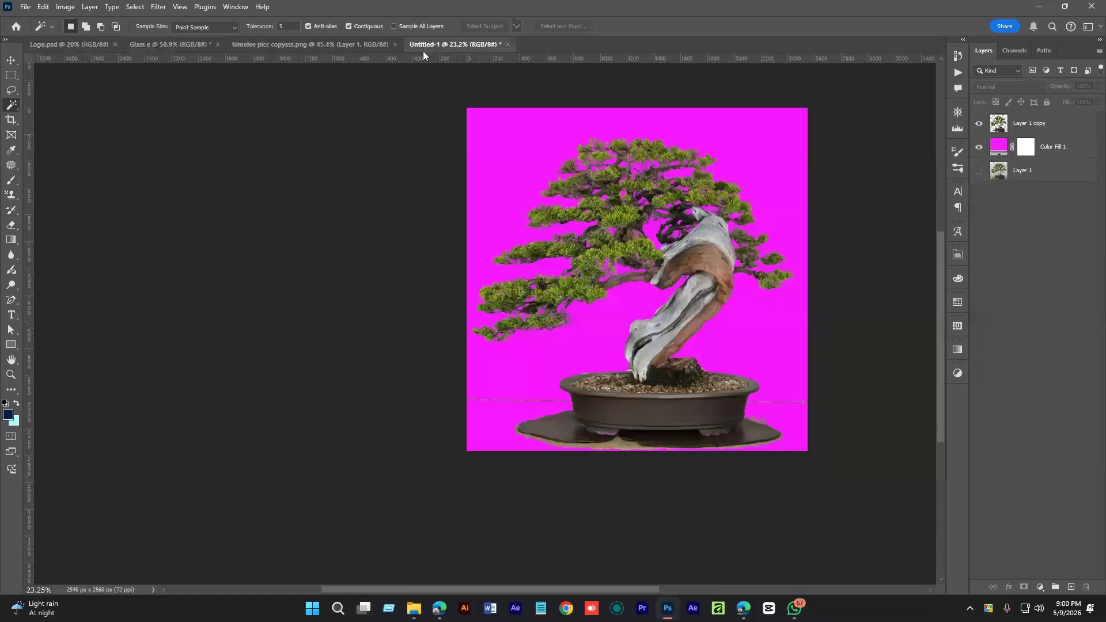
click(35, 45)
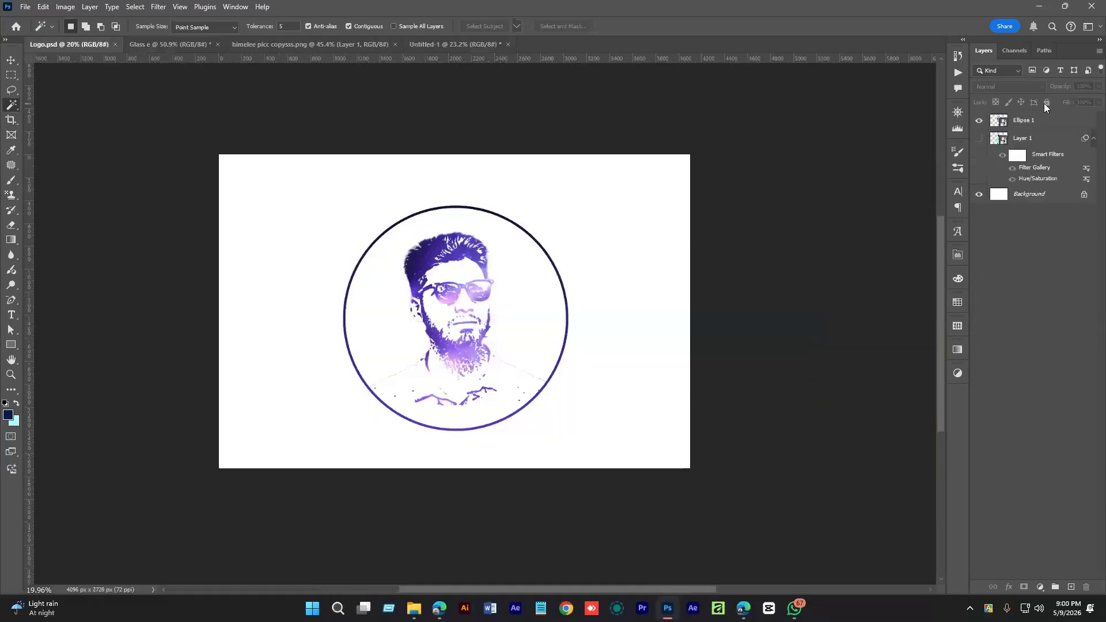
click(1045, 120)
click(1071, 587)
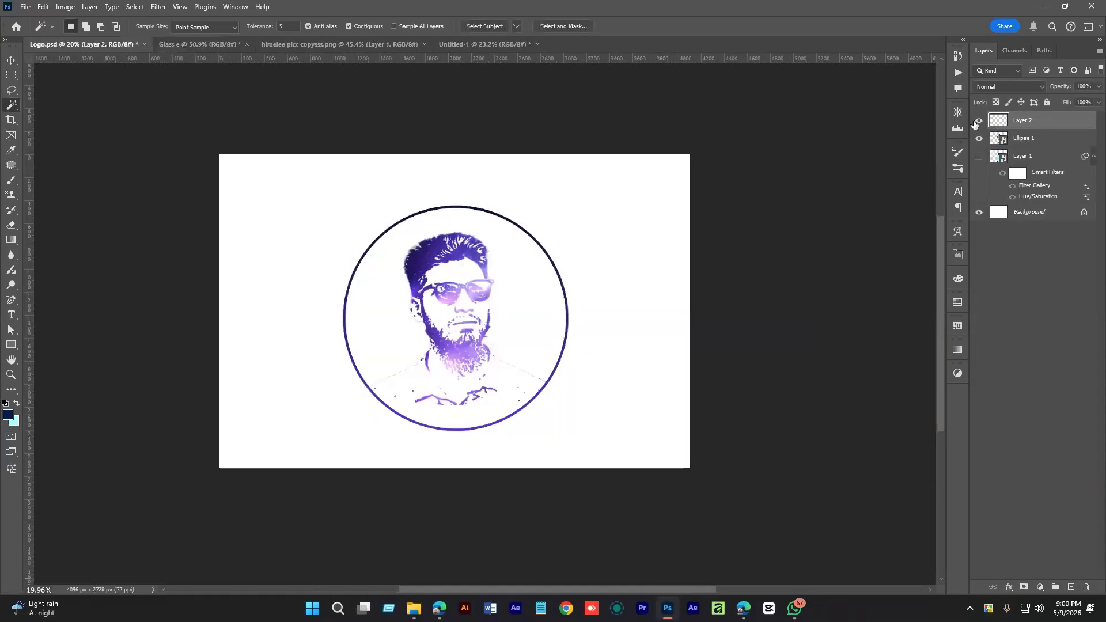
- Look through the All brush JIT PC brush presets, collapsing its expanded subfolders down to Free Smoke Photoshop Brushes 12
key(b)
right_click(401, 256)
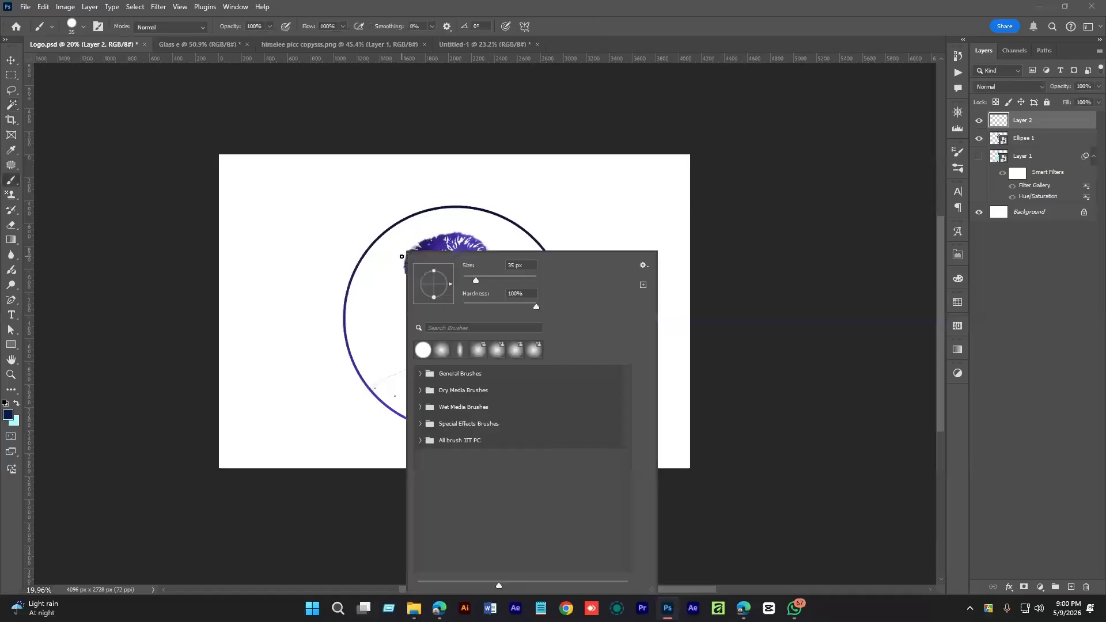
click(422, 441)
scroll(423, 442, down, 1)
click(432, 428)
click(432, 399)
click(432, 415)
scroll(458, 454, down, 1)
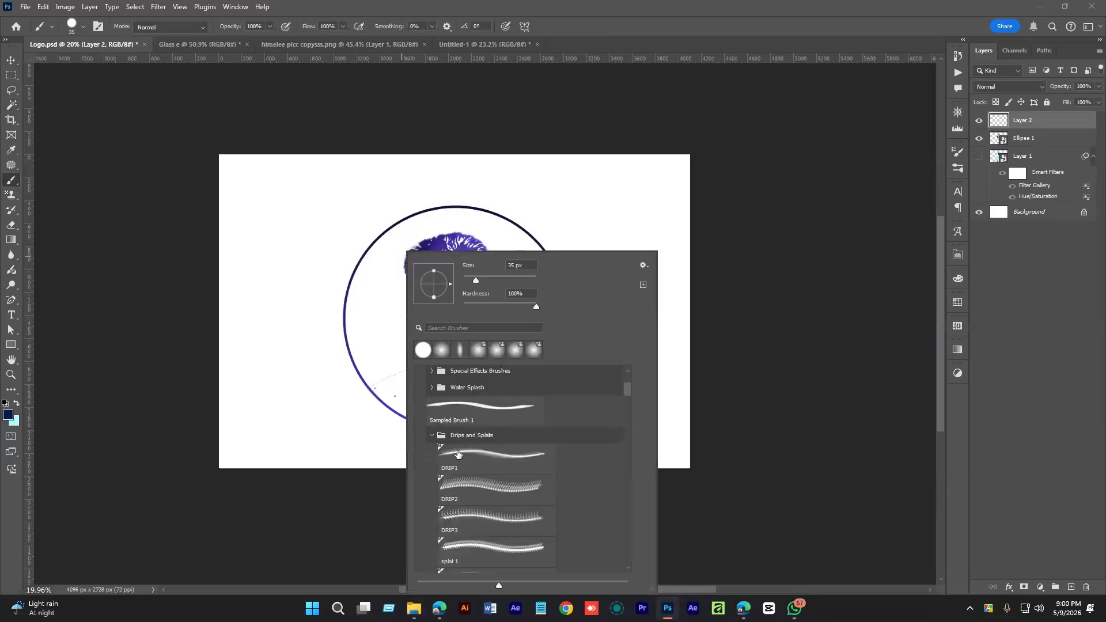
click(431, 436)
click(432, 453)
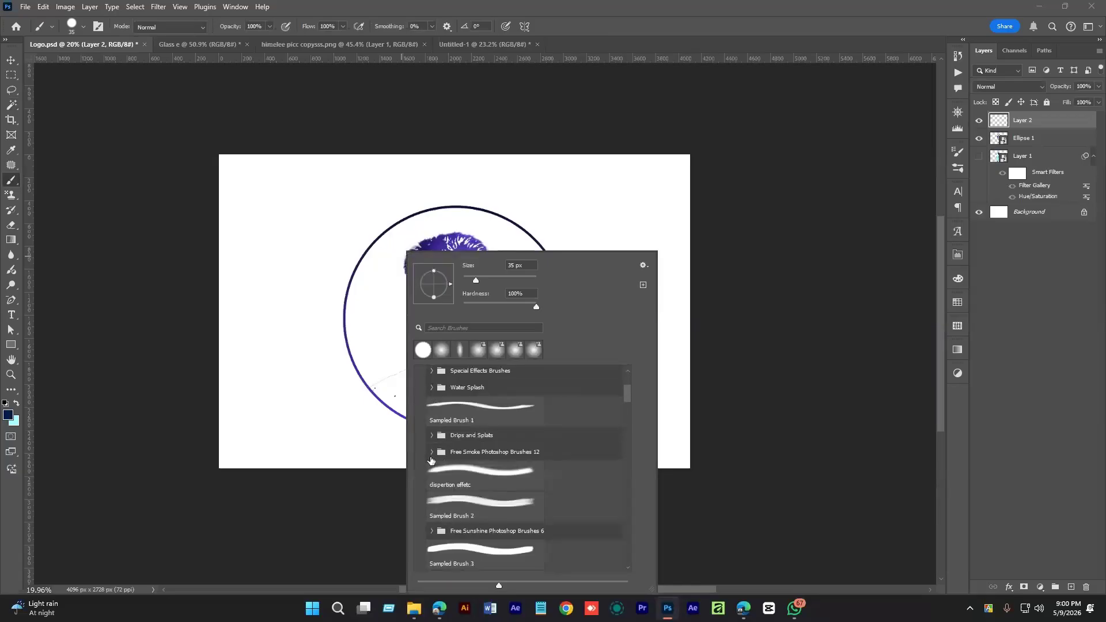
- Collapse the 20 Blood Brushes, 20 Dispersion Brushes and Flour Brushes subfolders, and return to the start of the brush list
scroll(467, 503, down, 1)
scroll(498, 456, down, 5)
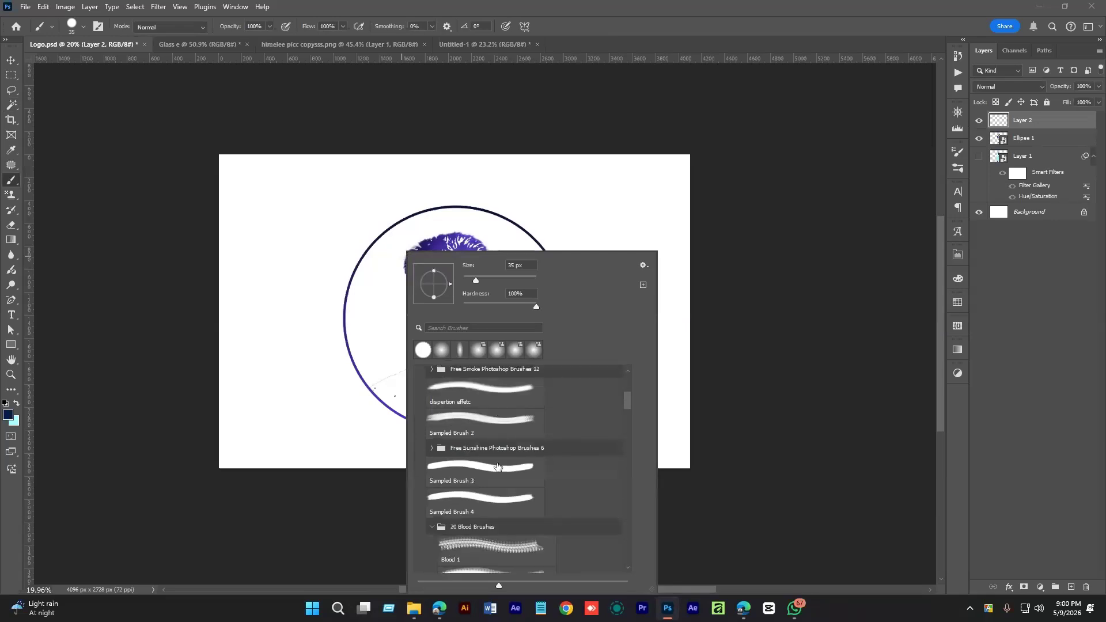
click(430, 436)
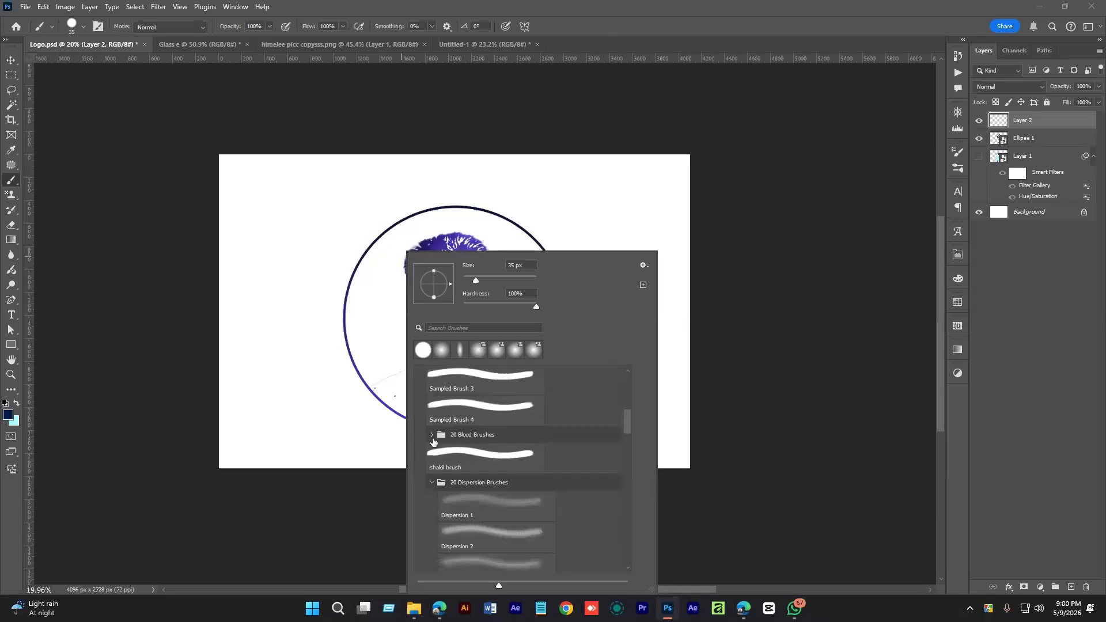
click(431, 483)
scroll(582, 458, down, 3)
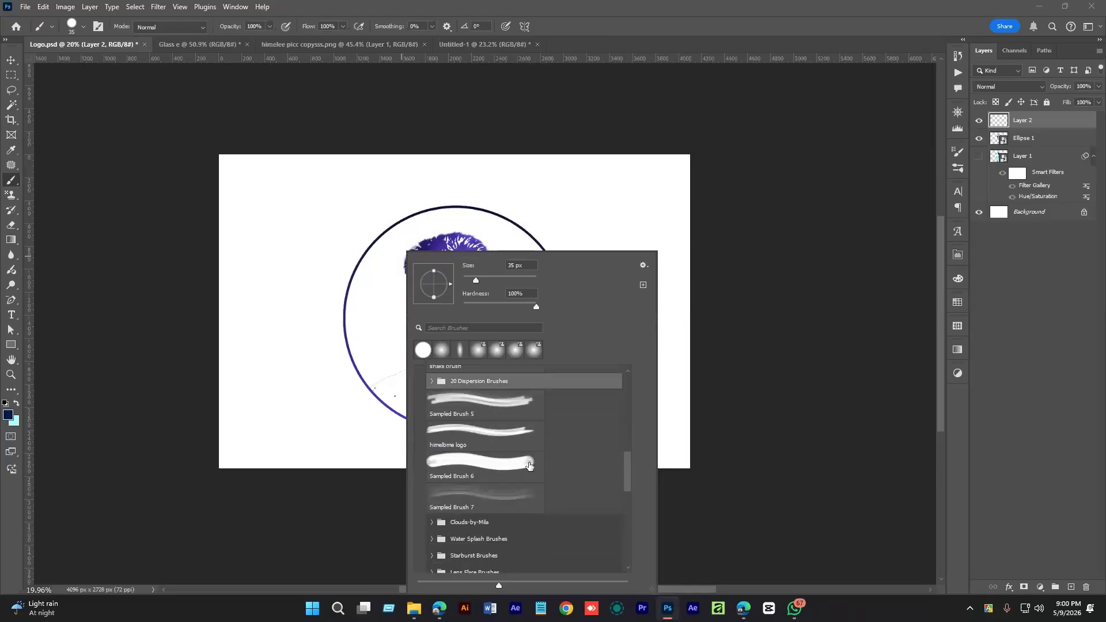
scroll(579, 464, down, 4)
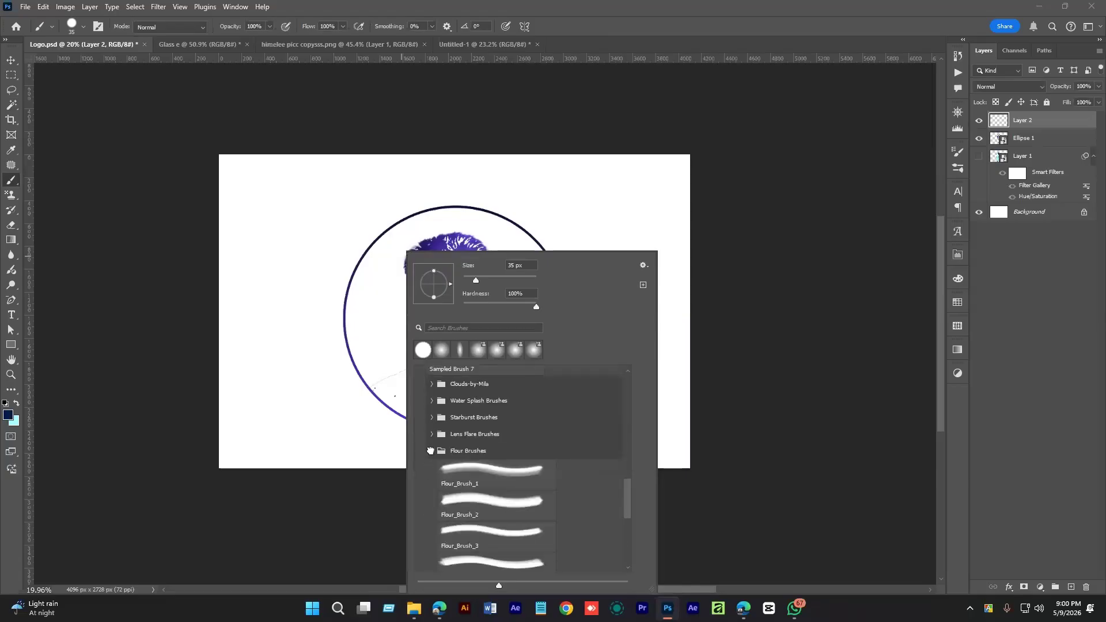
click(430, 451)
scroll(521, 489, up, 5)
scroll(521, 486, up, 10)
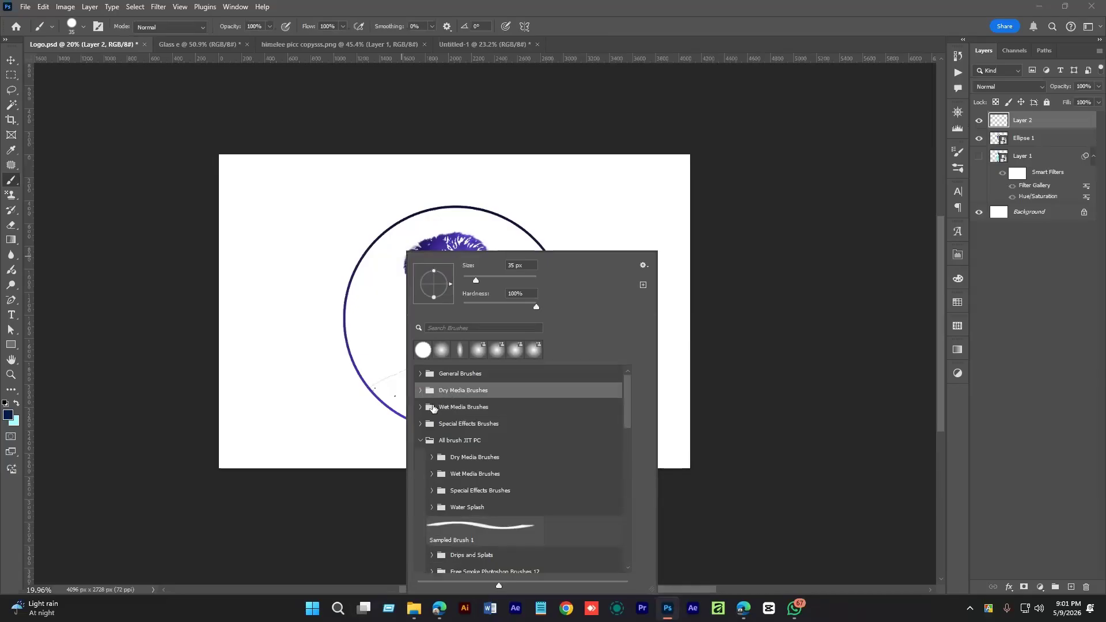
- Pick the KYLE Ultimate Pencil Hard brush from Dry Media Brushes and hide the Ellipse 1 layer
click(421, 374)
click(421, 375)
click(421, 391)
click(482, 417)
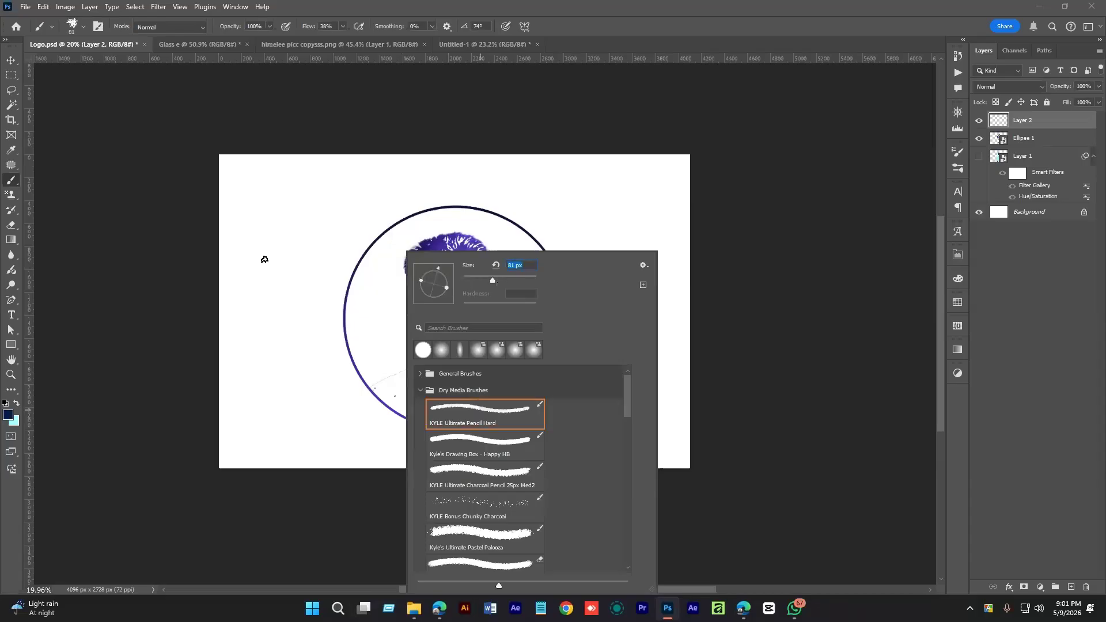
key(Return)
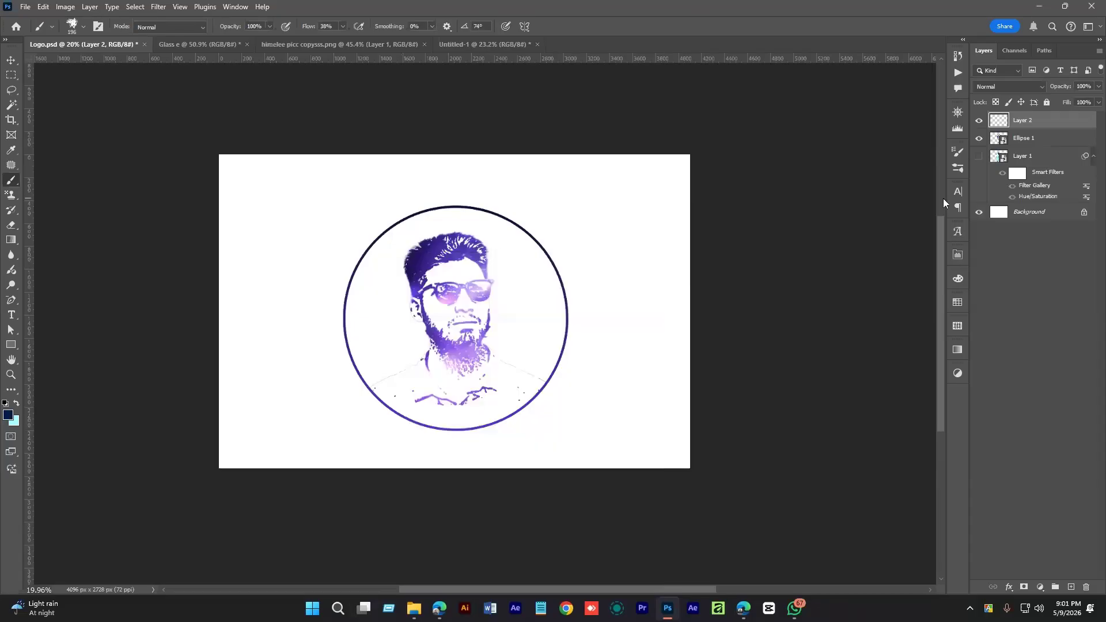
click(979, 138)
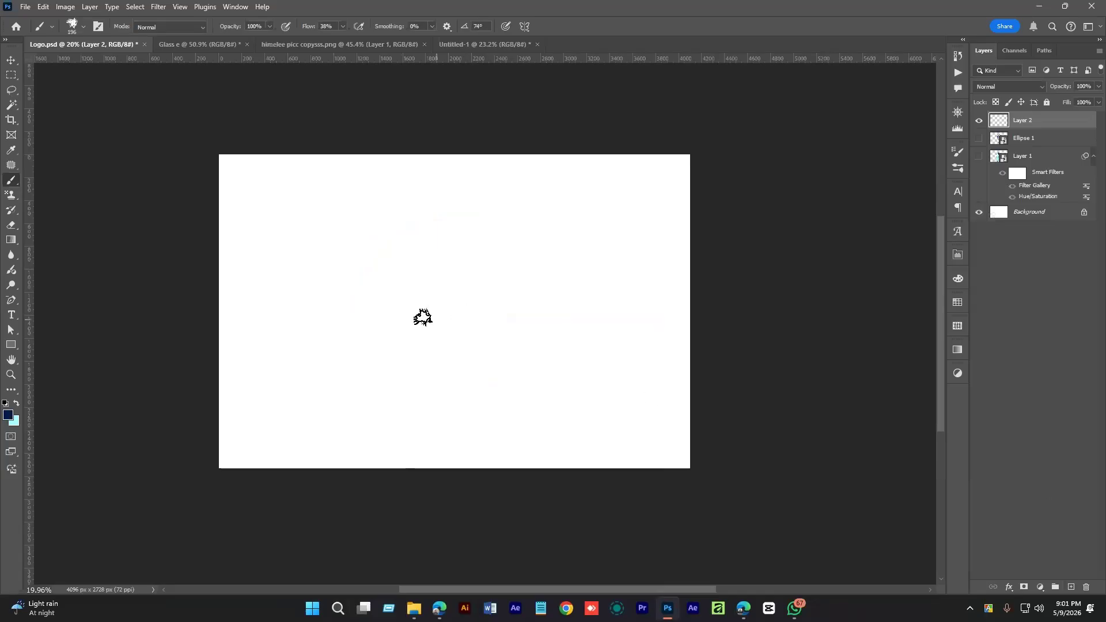
- Enlarge the brush to 1500 px, set its flow to 100%, and stamp it once in the middle of the canvas on Layer 2
key(bracketright)
key(bracketright)
key(bracketright)
key(bracketright)
key(bracketright)
key(bracketright)
key(bracketright)
key(bracketright)
key(bracketright)
key(bracketright)
key(bracketright)
key(bracketright)
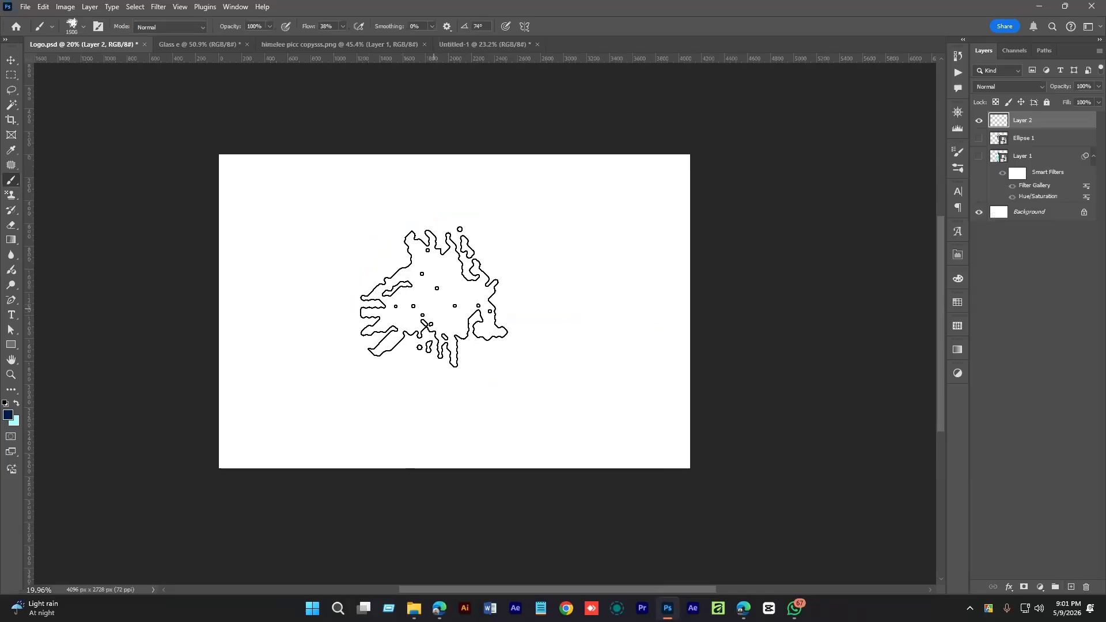
drag(345, 41, 444, 29)
click(443, 296)
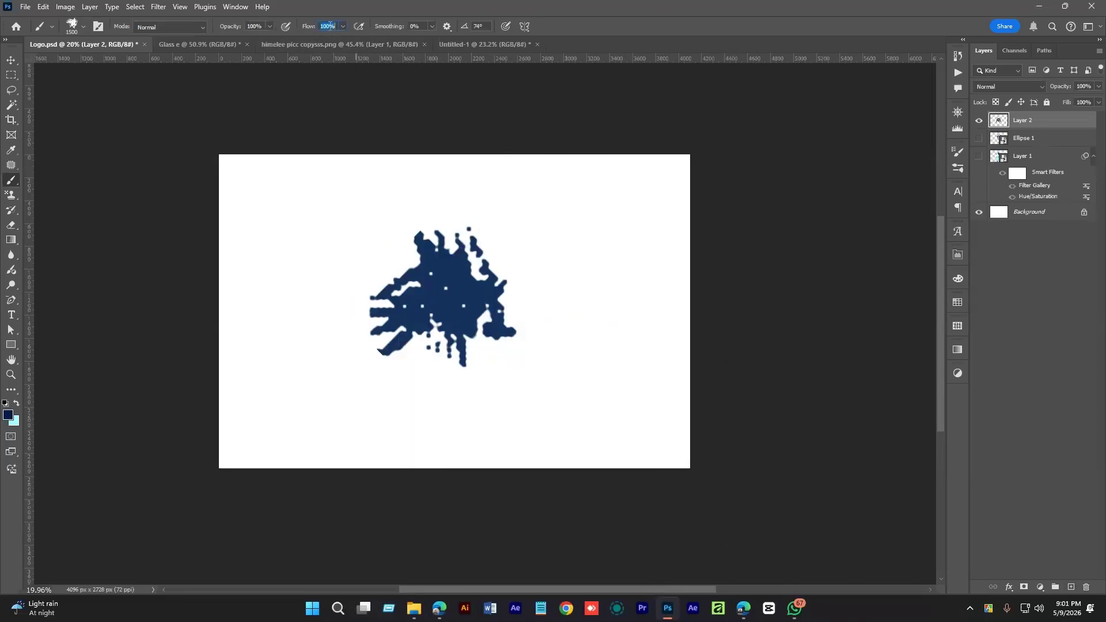
- Stamp the brush at 50% flow near the canvas's upper-left corner and at 100% flow near its upper-right corner
text(50)
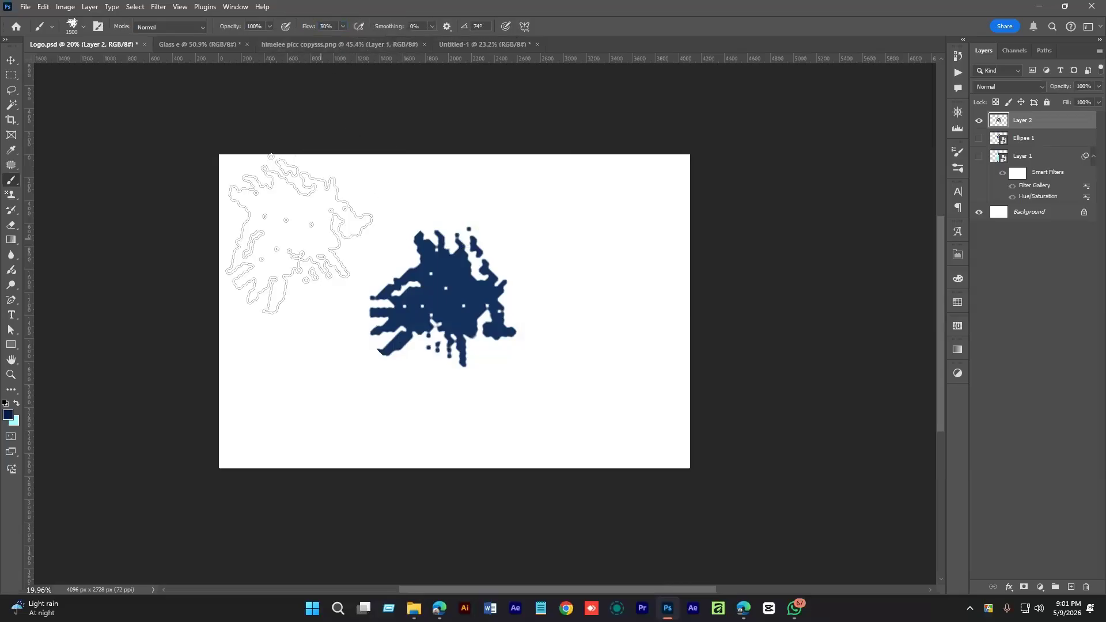
click(294, 233)
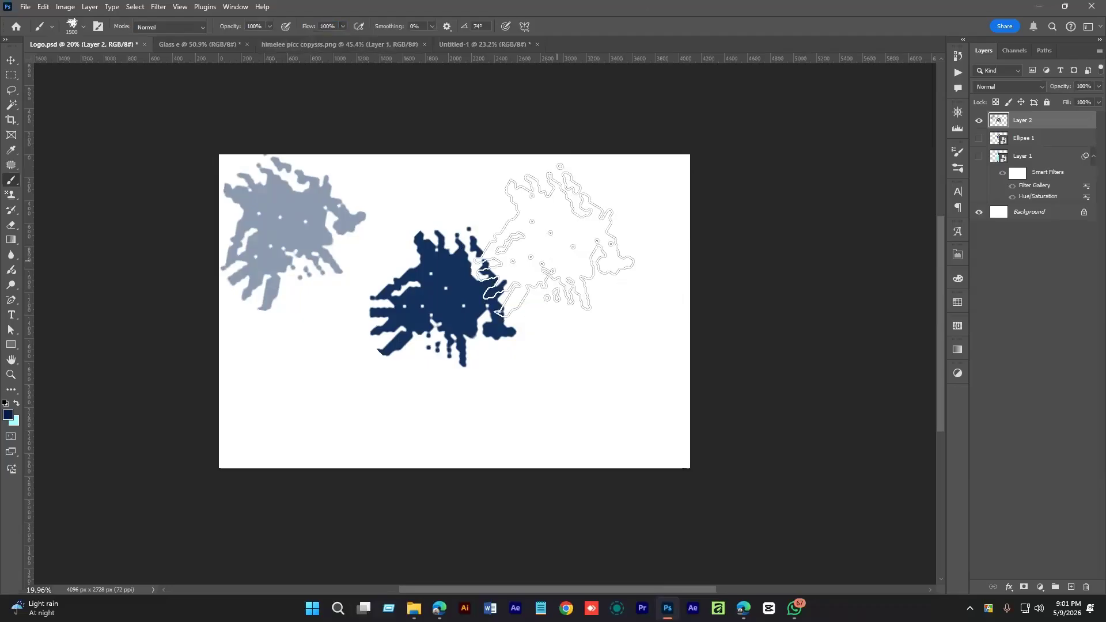
click(546, 242)
right_click(555, 252)
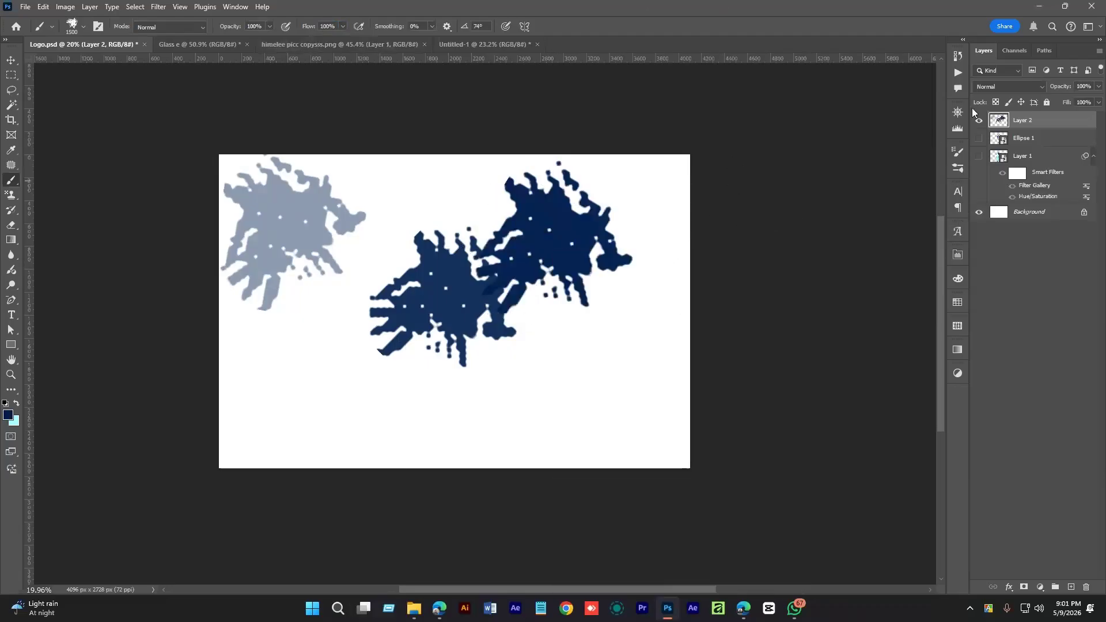
- Hide Layer 2, choose the Kyle's Drawing Box - Happy HB brush, and add a new empty layer above it
click(979, 120)
right_click(417, 230)
click(467, 421)
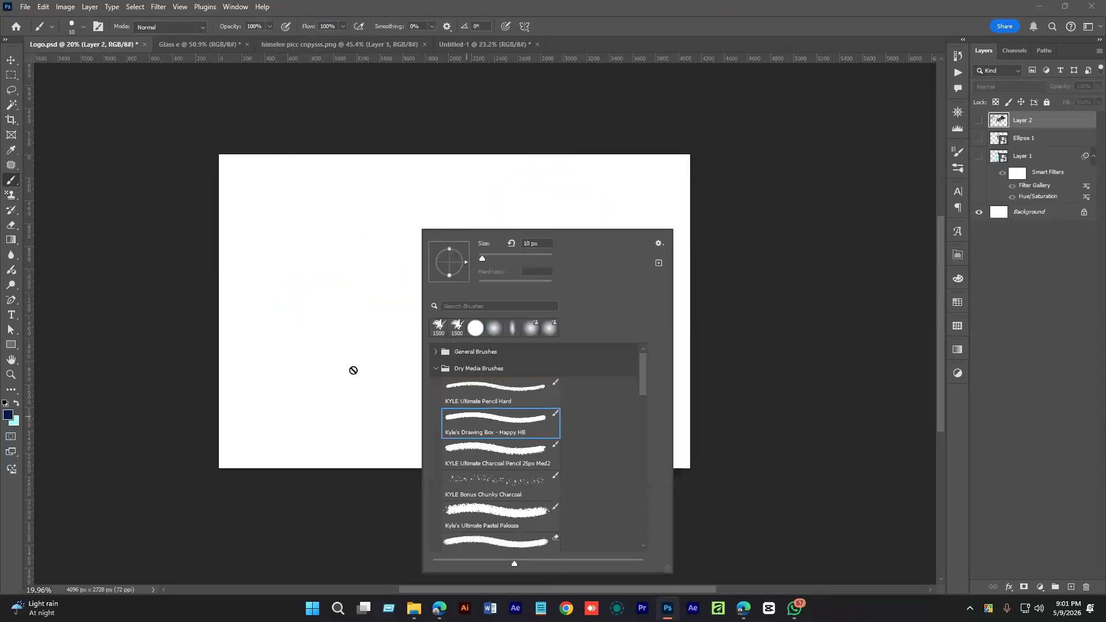
click(1071, 587)
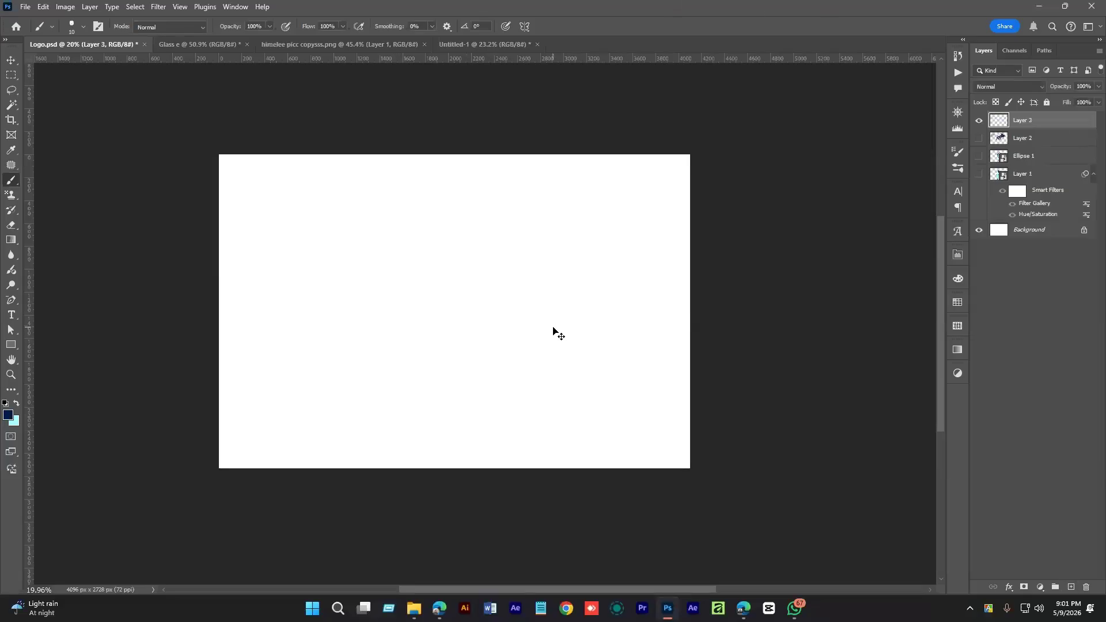
- Try a dark blue stamp at 1400 px left of the canvas centre on Layer 3, and undo it
key(bracketright)
key(bracketright)
key(bracketright)
key(bracketright)
key(bracketright)
key(bracketright)
key(bracketright)
key(bracketright)
key(bracketright)
key(bracketright)
key(bracketright)
key(bracketright)
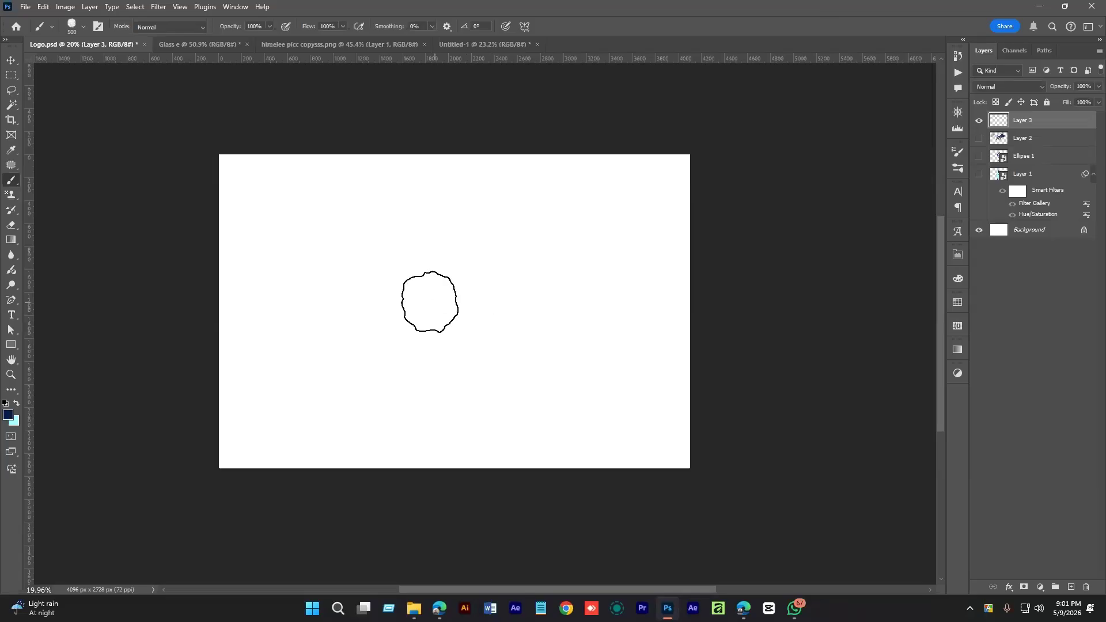
click(389, 311)
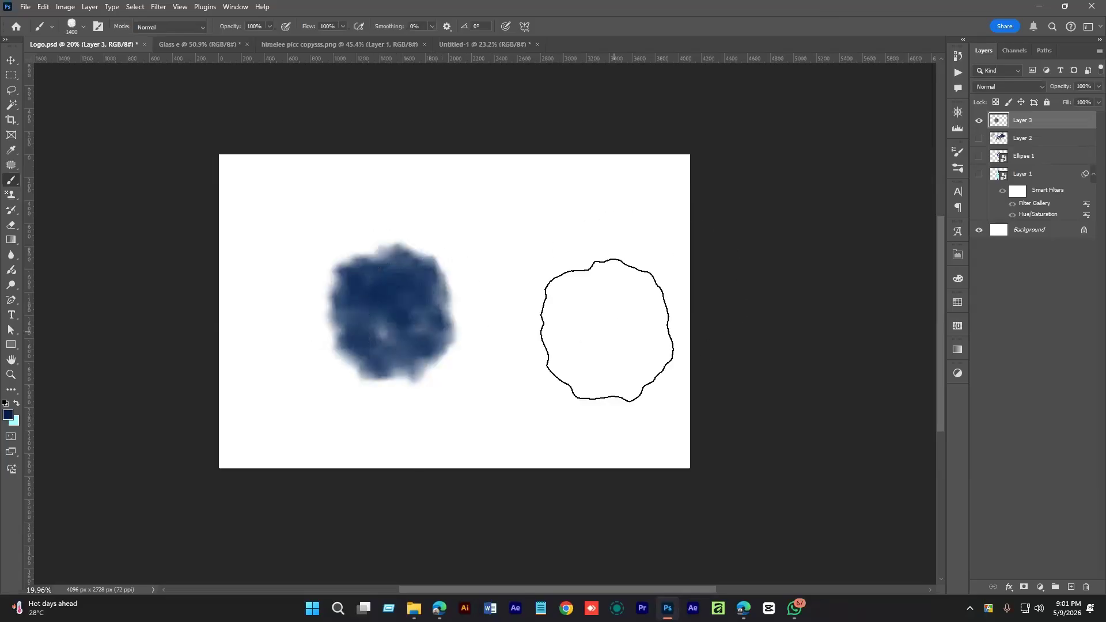
key(ctrl+z)
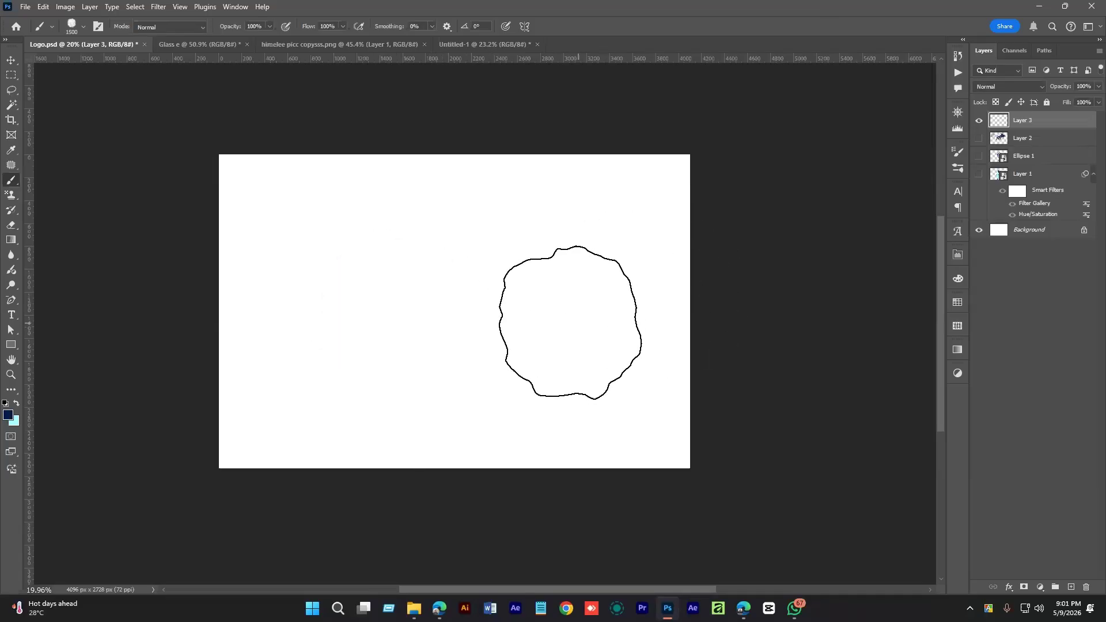
- Enlarge the brush to 2300 px and stamp a dark blue patch over the canvas's upper-left corner
key(bracketright)
key(bracketright)
key(bracketright)
key(bracketright)
key(bracketright)
key(bracketright)
key(bracketright)
key(bracketright)
key(bracketright)
click(231, 230)
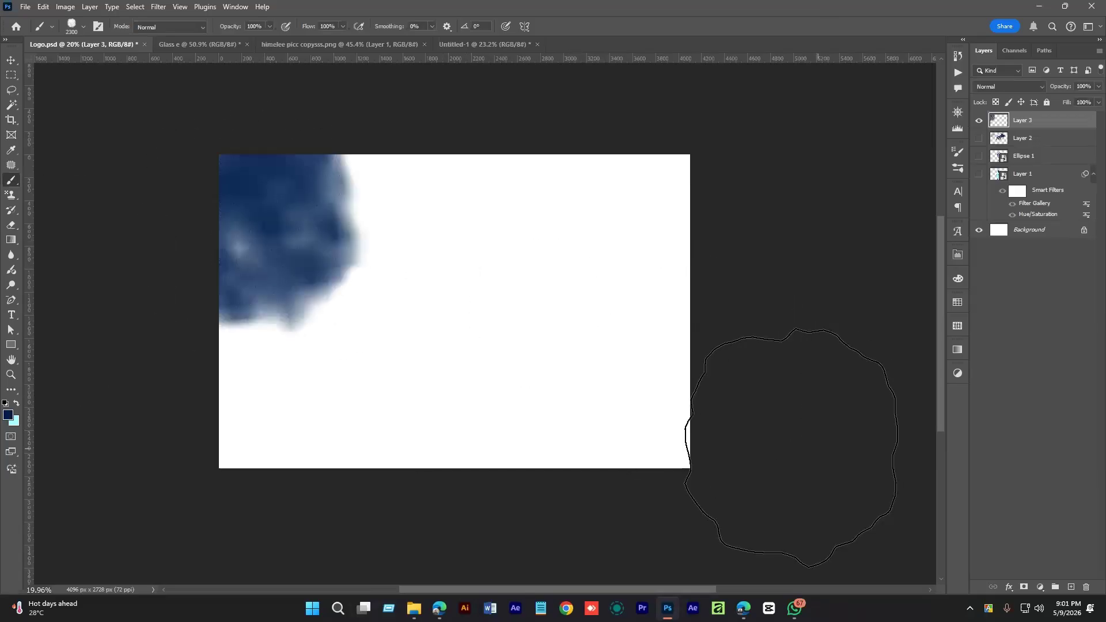
- Undo the extra blue stamp, set the foreground colour to #4f3a00, and stamp a brown patch over the canvas's lower-right corner
click(715, 363)
key(ctrl+z)
click(7, 415)
drag(922, 196, 818, 134)
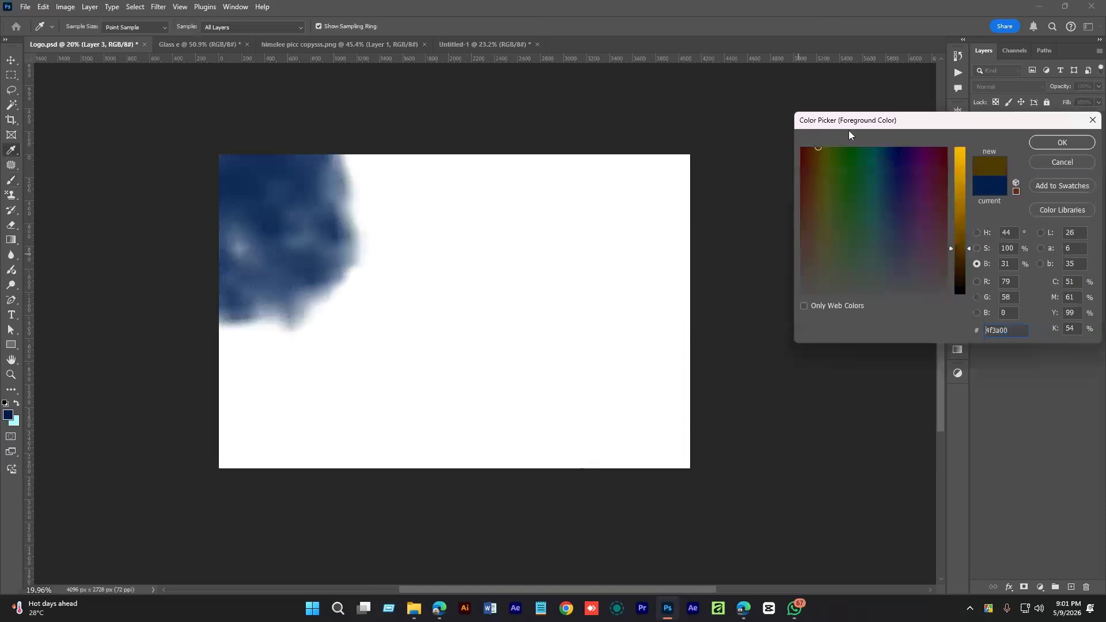
click(1064, 141)
click(630, 370)
scroll(615, 307, down, 3)
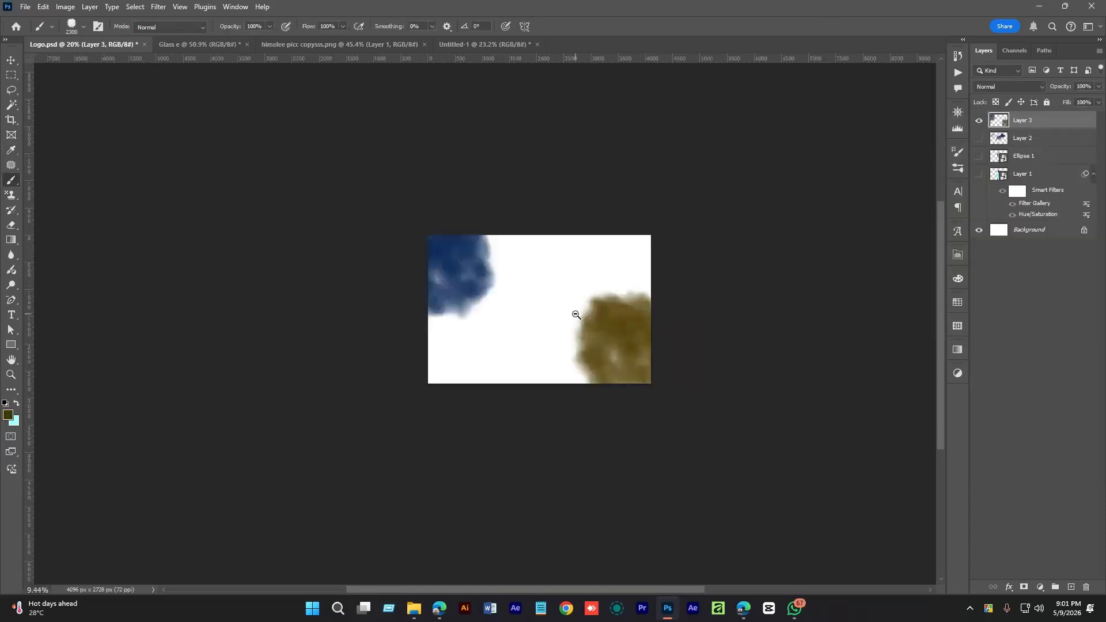
- Stamp pink #f4207f on the canvas's upper edge, and swap the foreground and background colours to stamp light cyan on the lower edge
click(8, 415)
drag(958, 209, 937, 166)
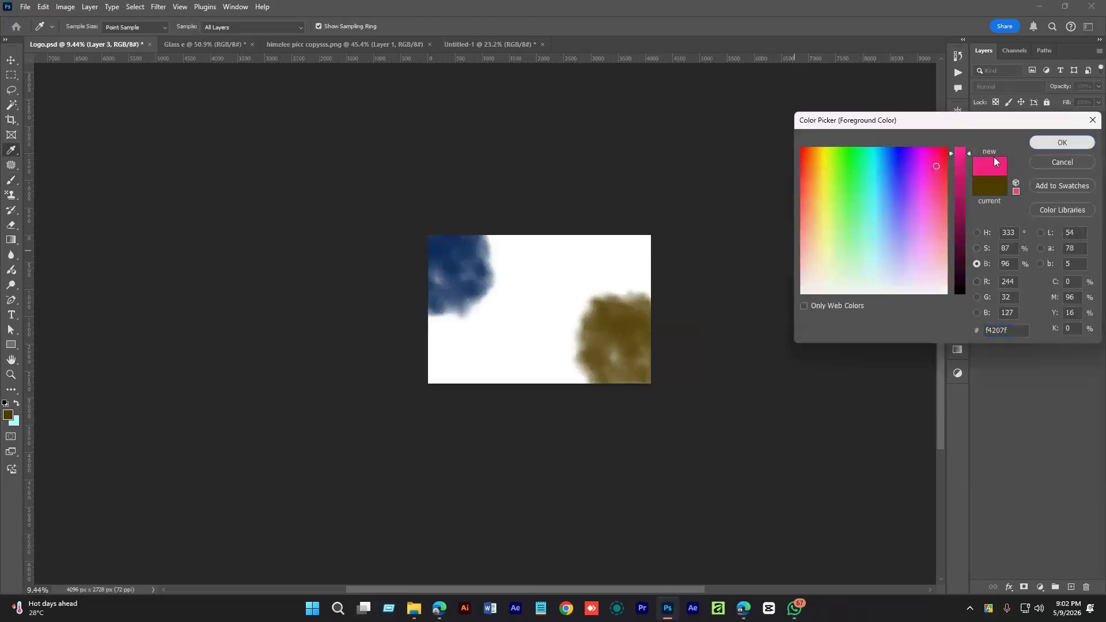
key(Return)
click(590, 199)
click(16, 404)
mouse_move(524, 432)
mouse_down()
mouse_move(518, 420)
mouse_move(472, 424)
mouse_up()
key(c)
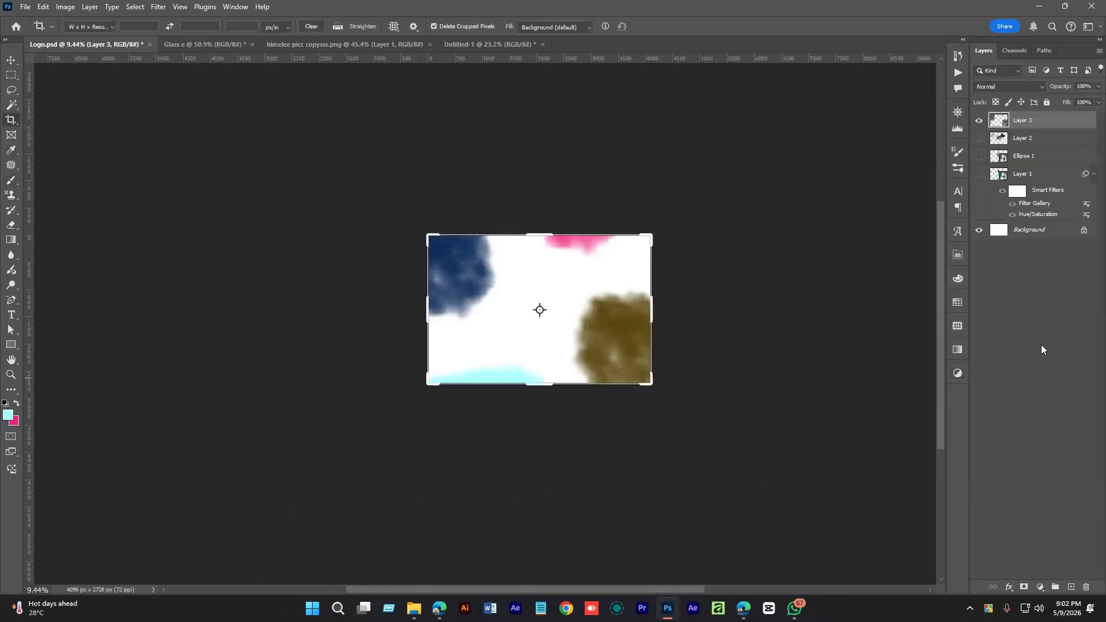
click(1042, 349)
scroll(551, 343, up, 1)
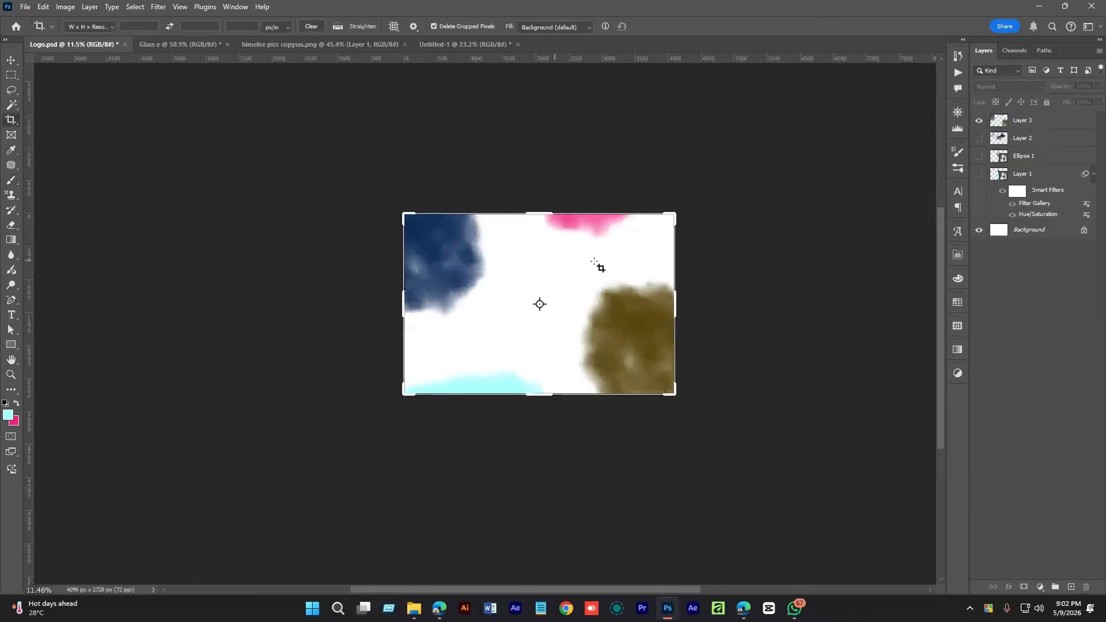
key(b)
right_click(551, 285)
click(1037, 120)
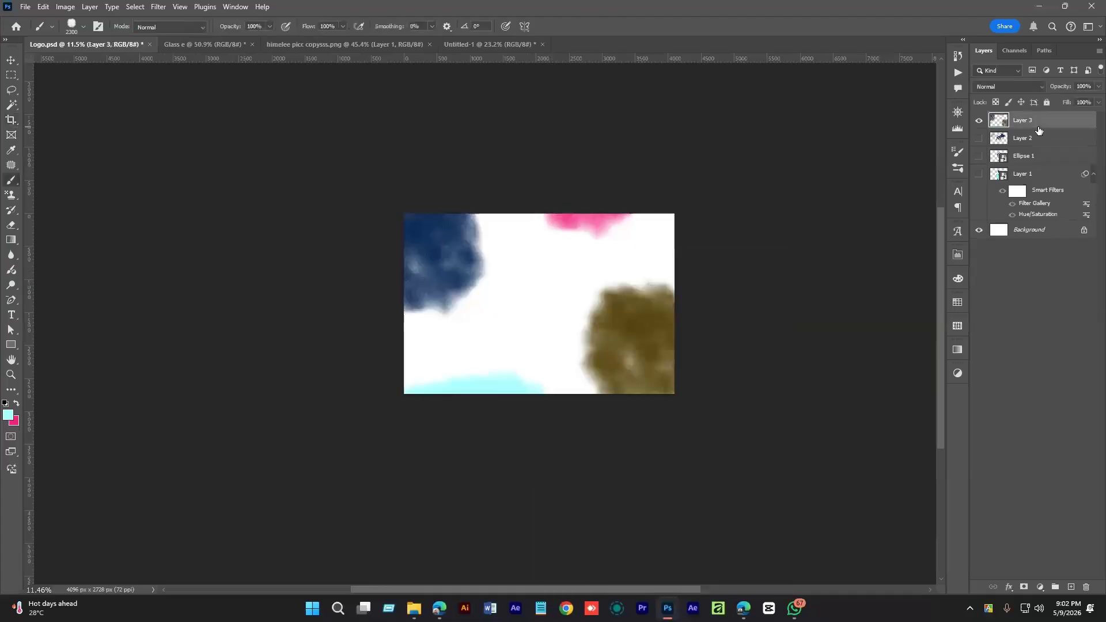
- Add a new layer above Layer 3 and pick the Kyle's Inkbox - Classic Cartoonist brush from Wet Media Brushes
click(1071, 588)
right_click(570, 334)
scroll(642, 460, down, 1)
scroll(643, 461, up, 1)
click(589, 390)
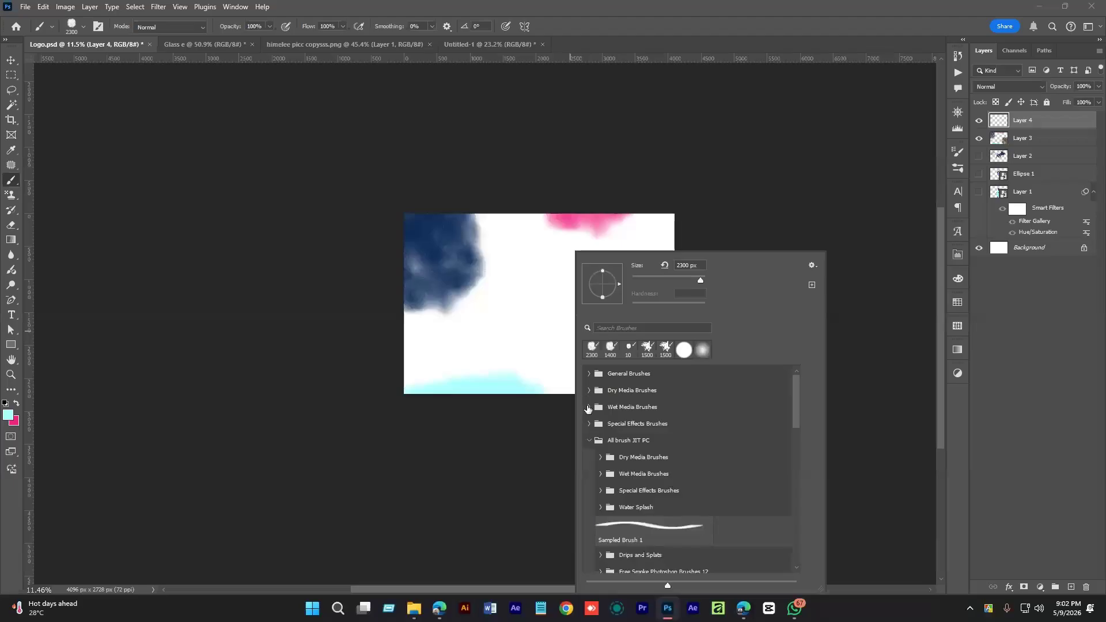
click(588, 407)
click(650, 430)
click(634, 459)
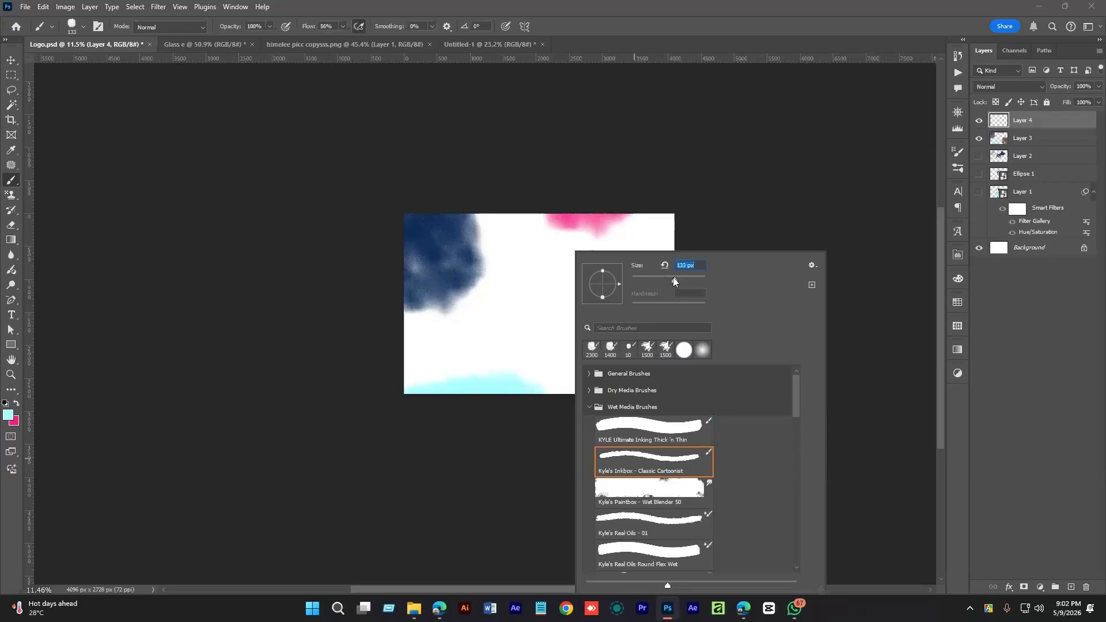
- Choose the Kyle's Impressionist Blender 1 brush at 464 px and try it on Layer 4 over the dark blue patch
scroll(651, 507, down, 2)
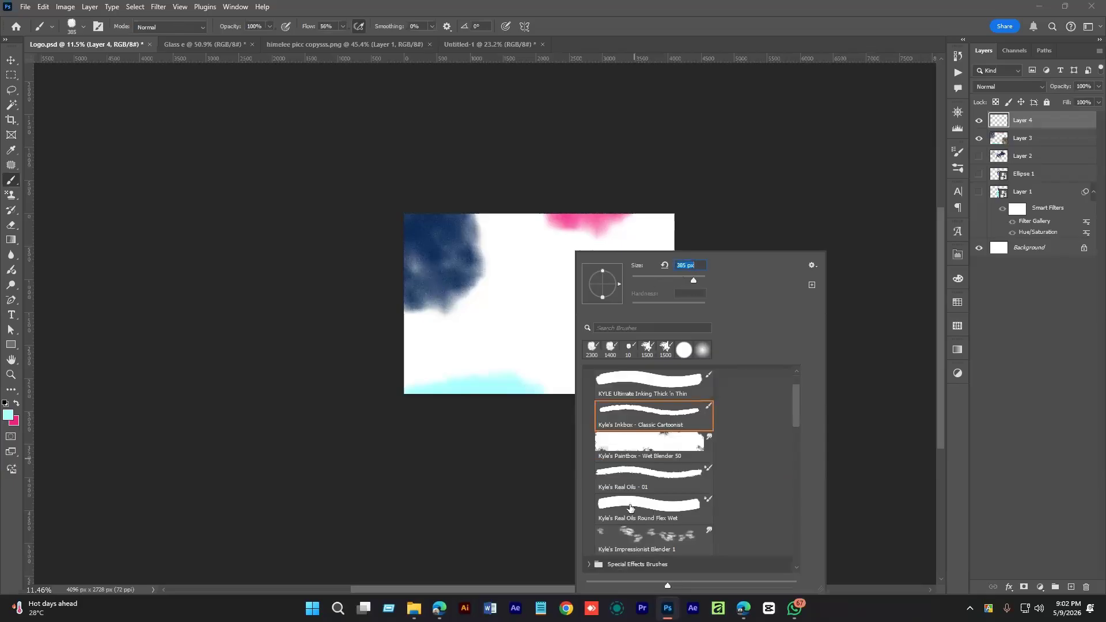
click(642, 542)
drag(674, 280, 680, 280)
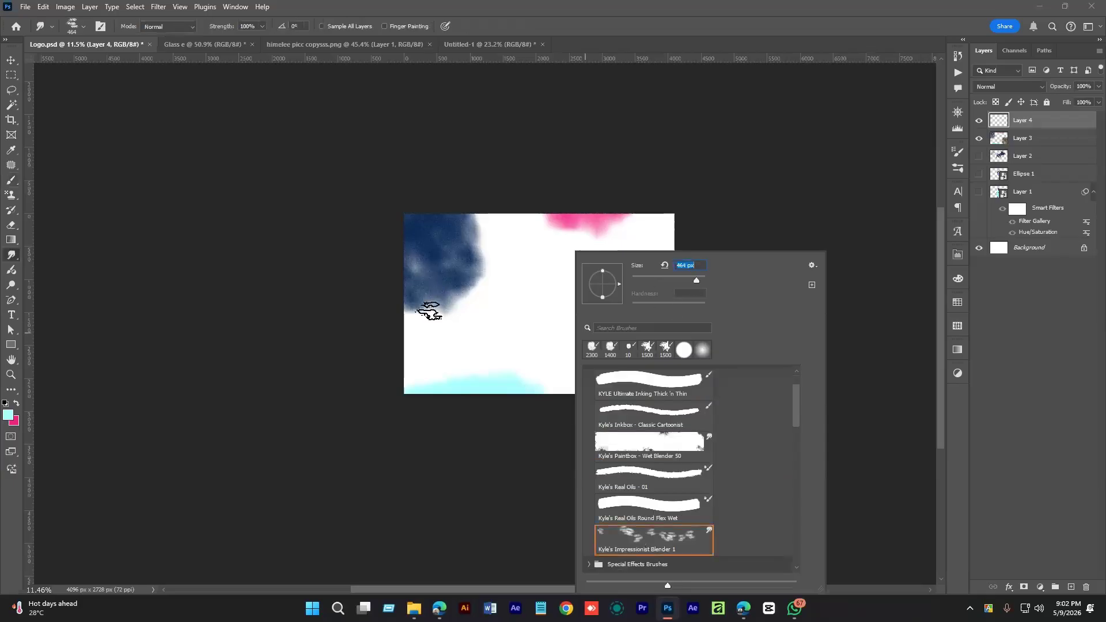
click(425, 306)
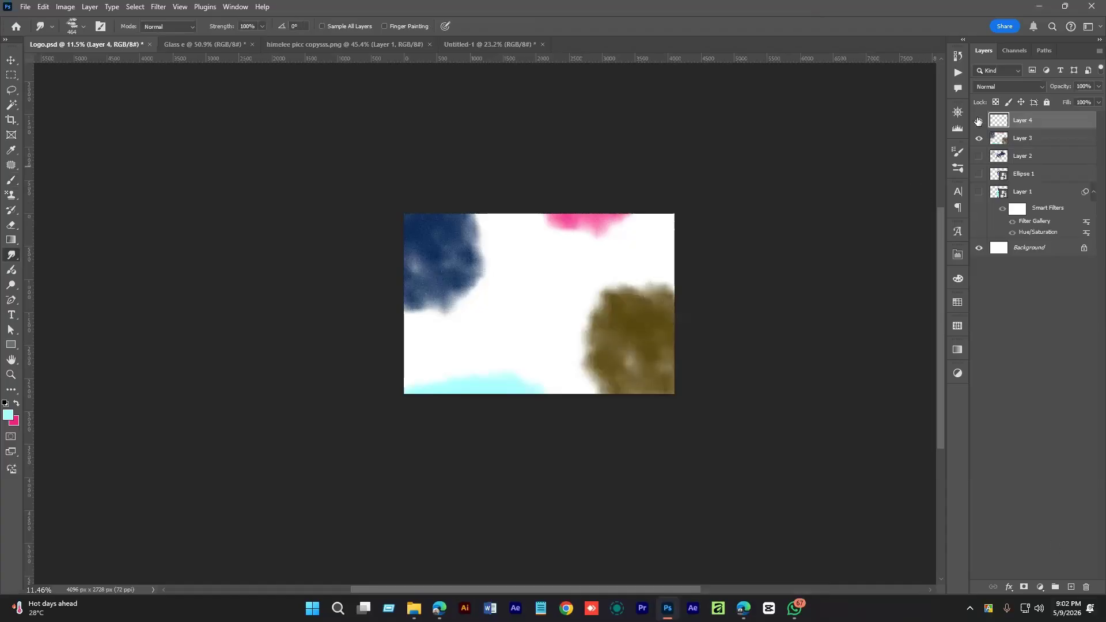
- Hide Layer 3, enlarge the Impressionist Blender brush to 2000 px, and swap pink into the foreground colour
click(979, 138)
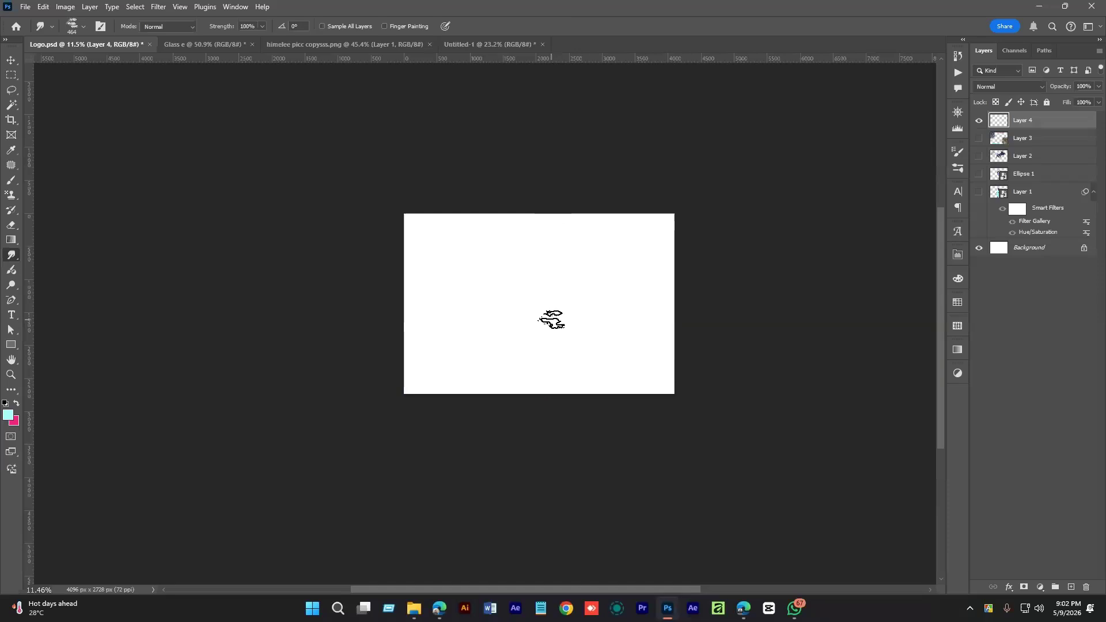
key(bracketright)
key(bracketright)
key(bracketright)
key(bracketright)
key(bracketright)
key(bracketright)
key(bracketright)
key(bracketright)
key(bracketright)
key(bracketright)
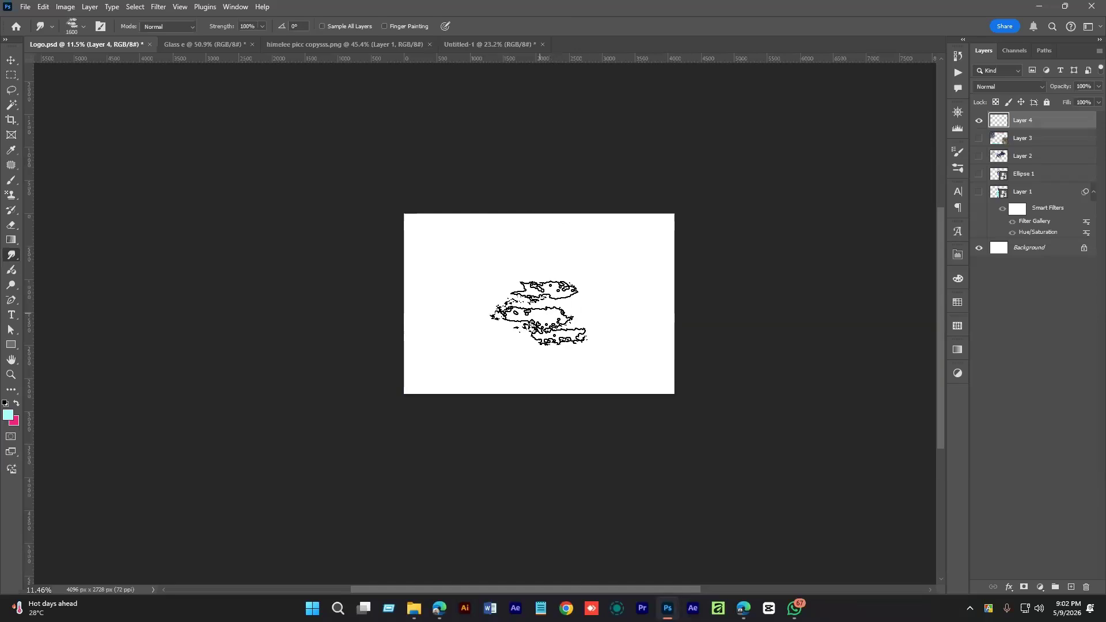
key(bracketright)
key(bracketright)
key(x)
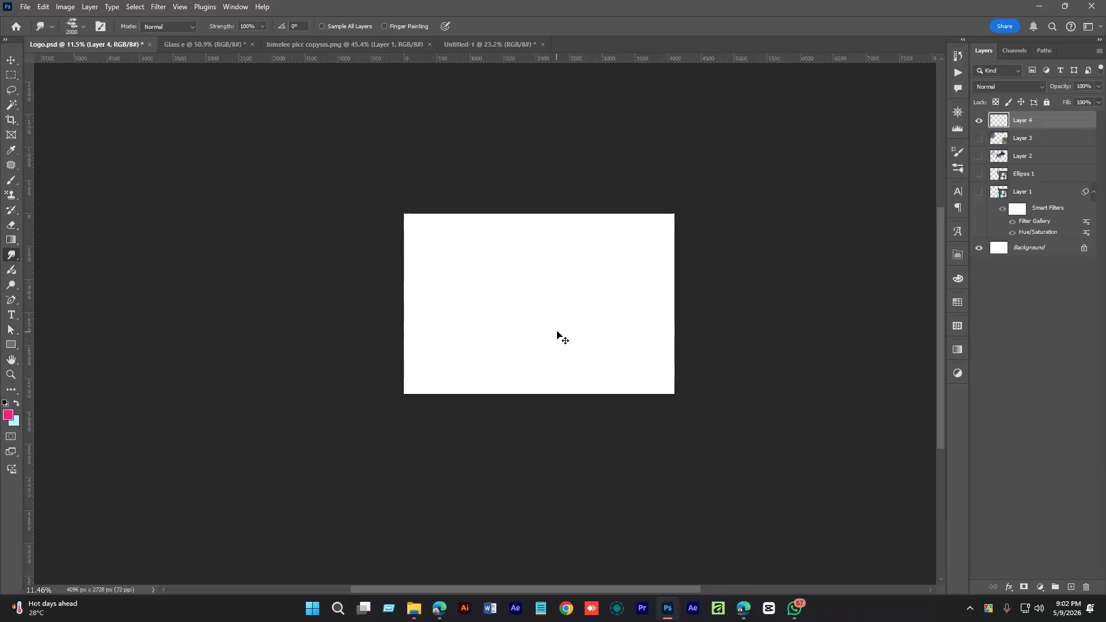
- Switch to the Brush tool, enlarge it to 1500 px, and pick the KYLE Ultimate Inking Thick 'n Thin brush at 165 px
click(11, 180)
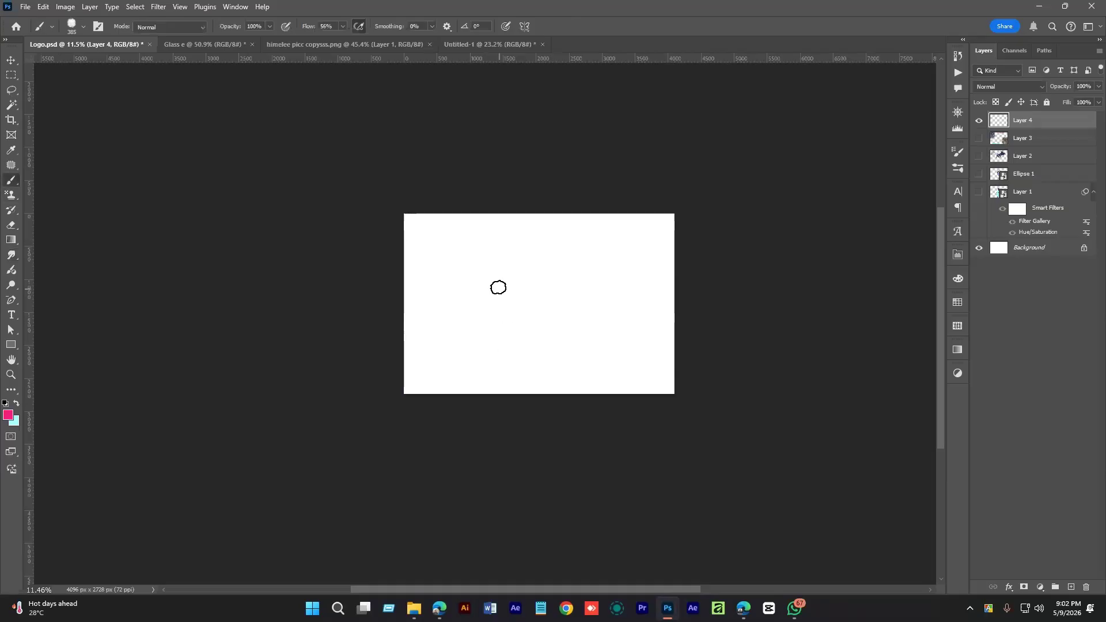
key(bracketright)
key(bracketright)
key(bracketright)
key(bracketright)
key(bracketright)
key(bracketright)
key(bracketright)
key(bracketright)
key(bracketright)
key(bracketright)
right_click(514, 288)
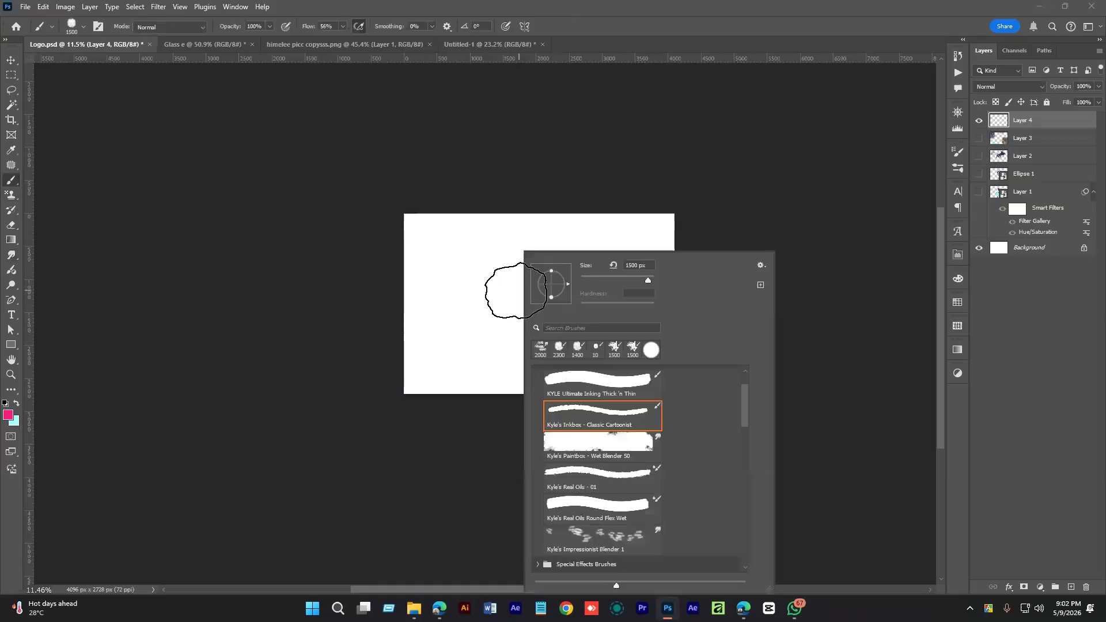
click(573, 372)
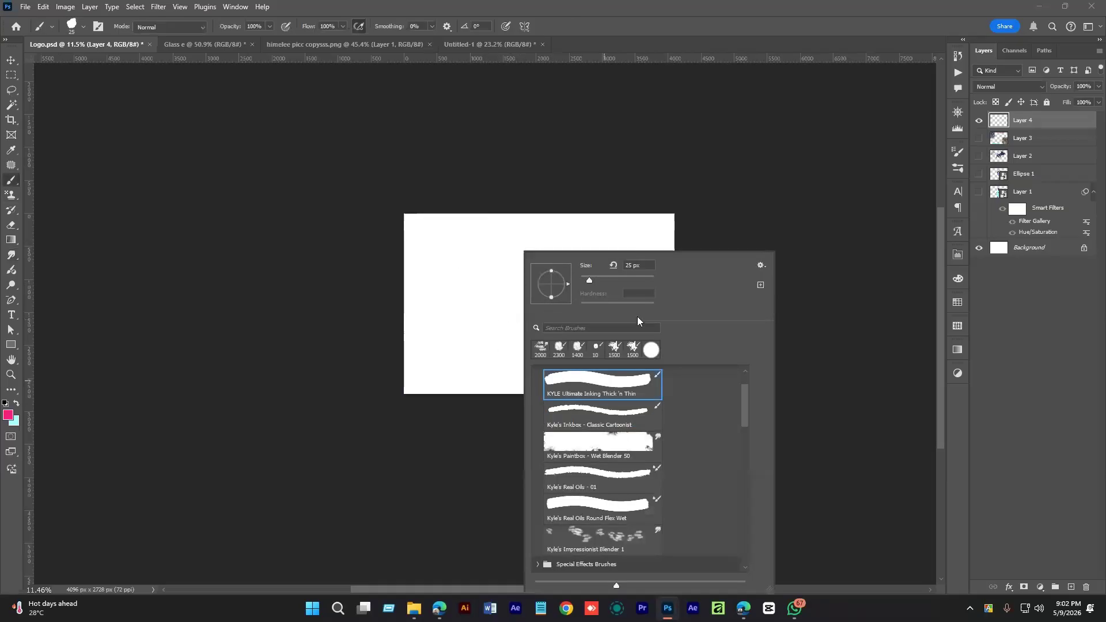
scroll(753, 403, up, 1)
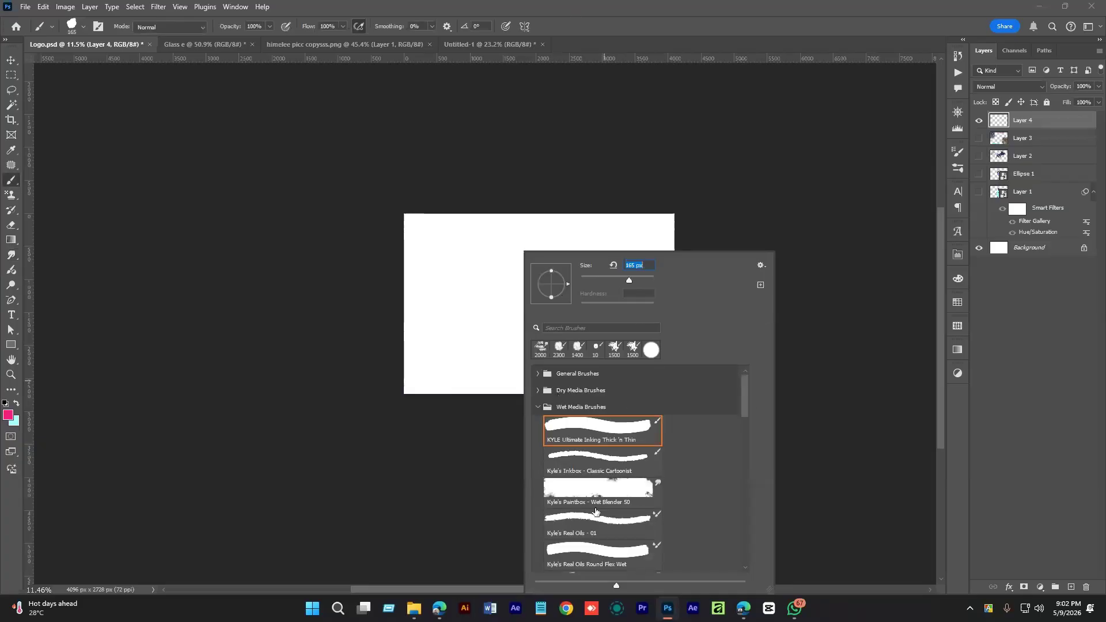
scroll(532, 408, down, 2)
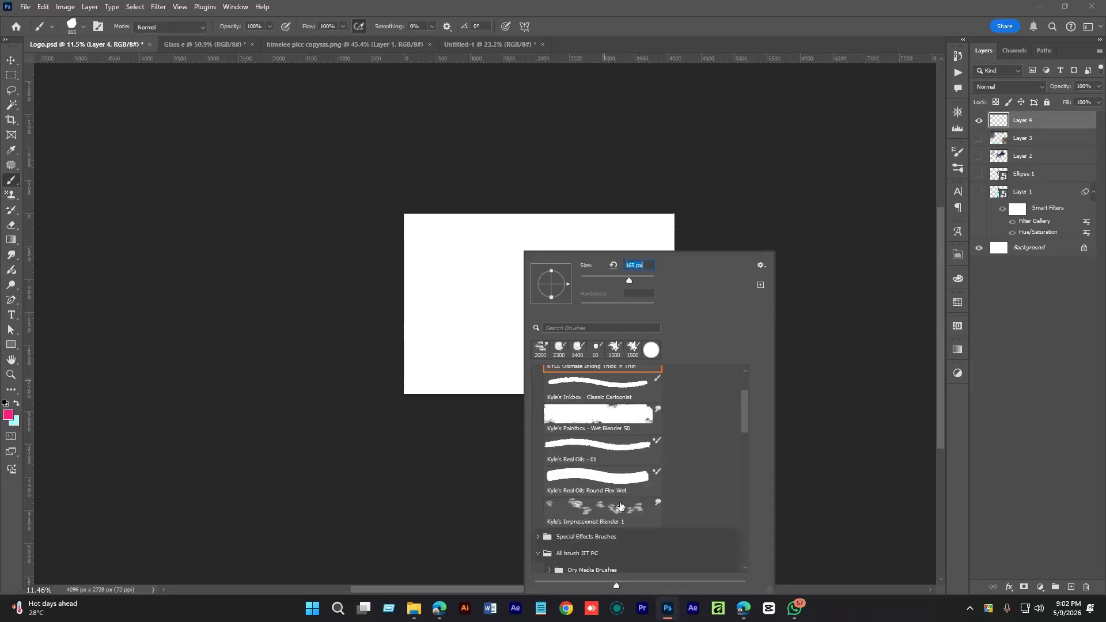
- Choose the Kyle's Impressionist Blender 1 brush and enlarge it to 1800 px
click(605, 511)
click(588, 5)
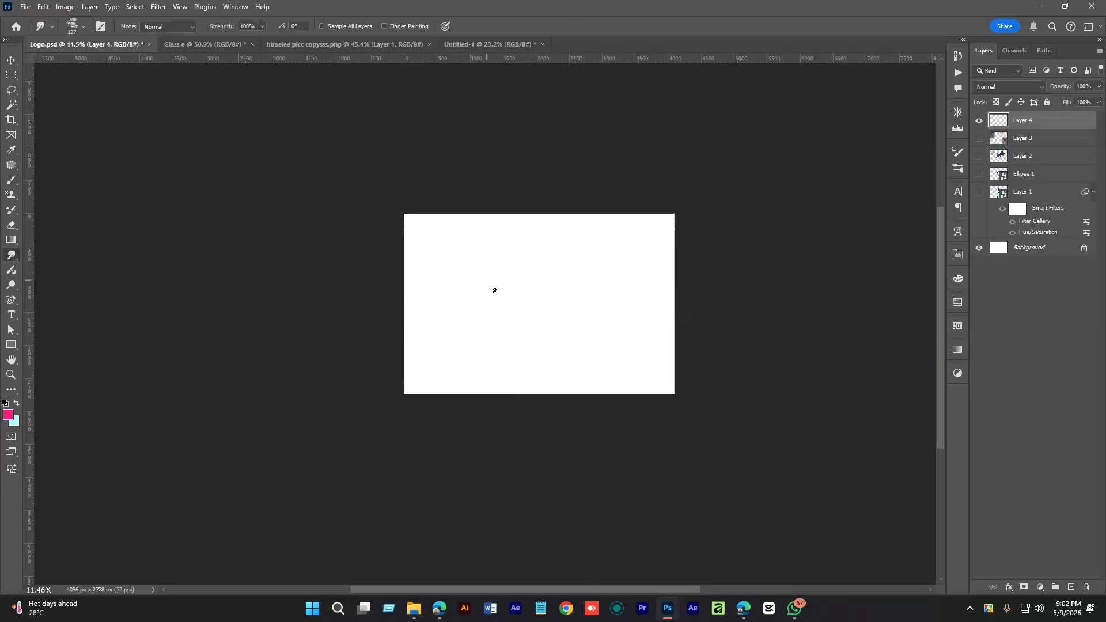
key(bracketright)
key(bracketright)
key(bracketright)
key(bracketright)
key(bracketright)
key(bracketright)
key(bracketright)
key(bracketright)
key(bracketright)
key(bracketright)
key(bracketright)
key(bracketright)
key(bracketright)
key(bracketright)
key(bracketright)
- Choose Kyle's Spatter Brushes - Spatter Bot Tilt from Special Effects Brushes and enlarge it to 3800 px
right_click(496, 291)
scroll(604, 496, down, 1)
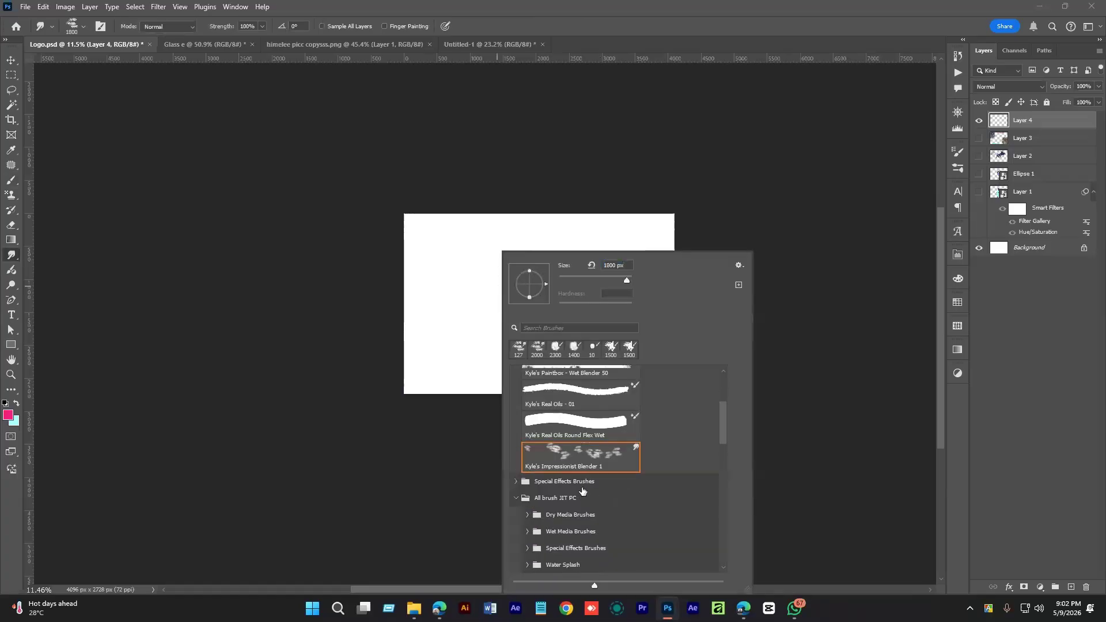
click(517, 482)
scroll(582, 461, down, 1)
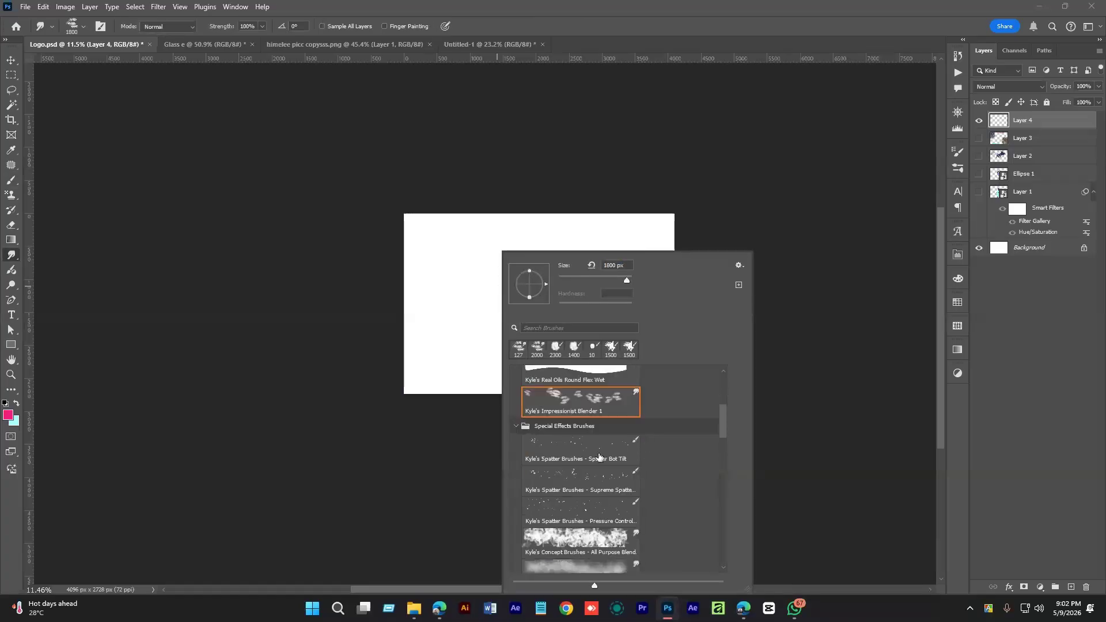
click(581, 450)
key(Escape)
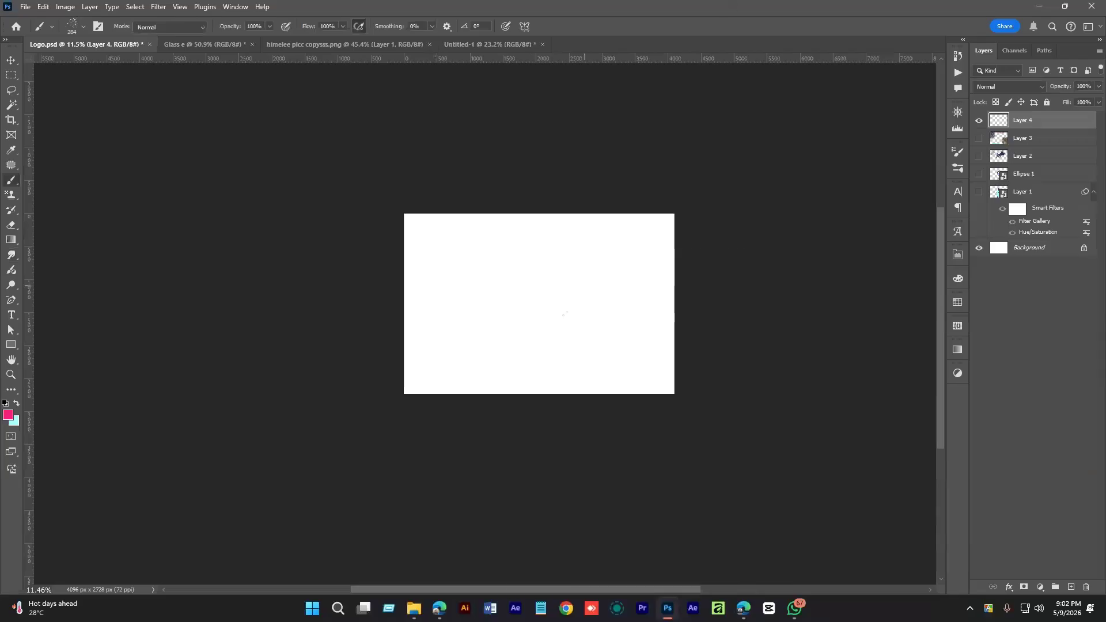
key(bracketright)
key(bracketright)
key(bracketright)
key(bracketright)
key(bracketright)
key(bracketright)
key(bracketright)
key(bracketright)
key(bracketright)
key(bracketright)
key(bracketright)
key(bracketright)
key(bracketright)
key(bracketright)
key(bracketright)
key(bracketright)
key(bracketright)
key(bracketright)
key(bracketright)
- Enlarge the spatter brush to 4700 px and scatter pink drops across Layer 4
mouse_move(491, 363)
mouse_down()
mouse_move(495, 331)
mouse_move(516, 320)
mouse_up()
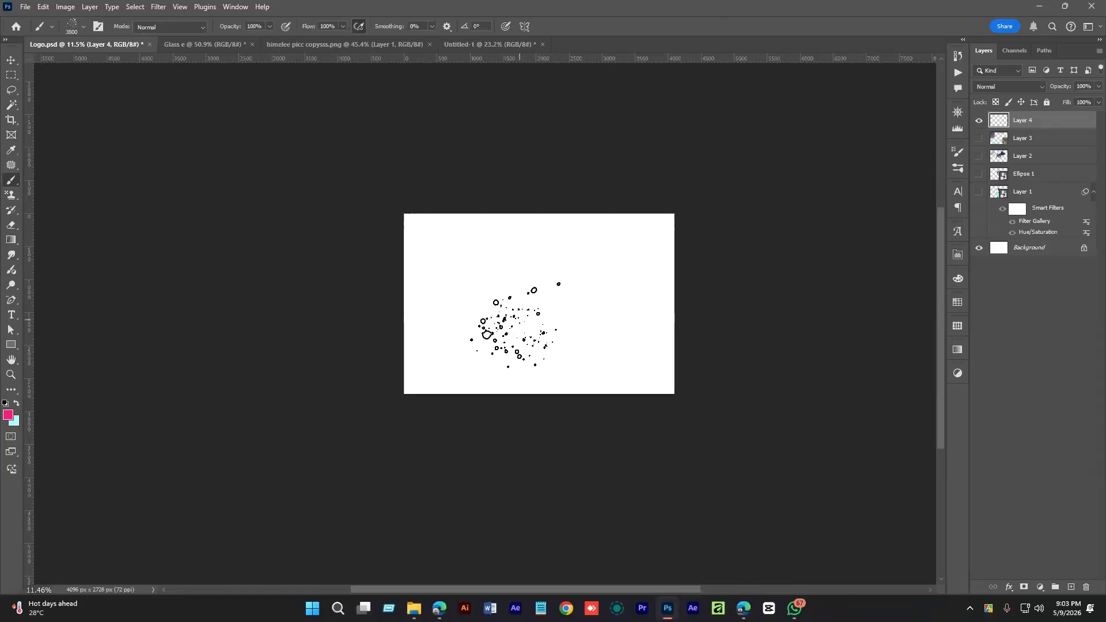
key(bracketright)
key(bracketright)
key(bracketright)
key(bracketright)
key(bracketright)
key(bracketright)
key(bracketright)
key(bracketright)
key(bracketright)
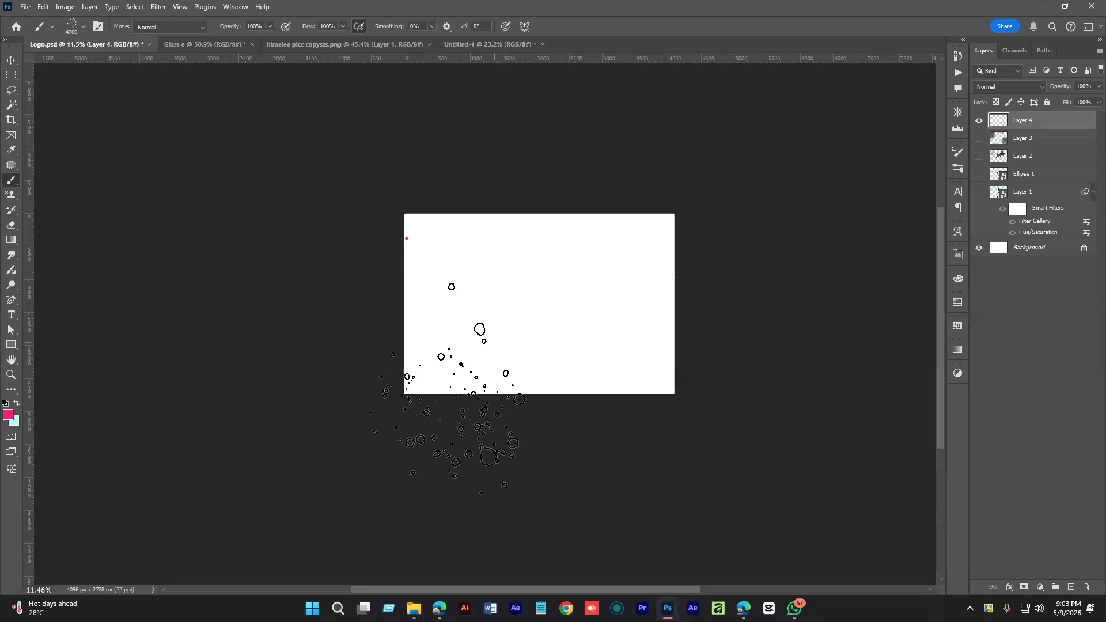
key(bracketright)
key(bracketright)
click(571, 317)
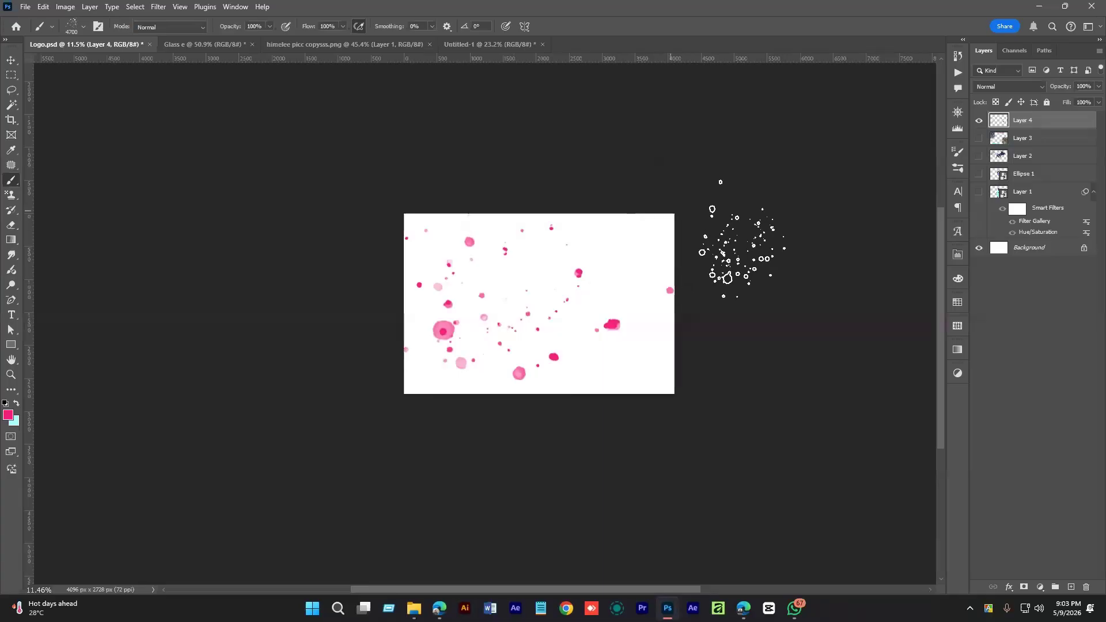
click(735, 277)
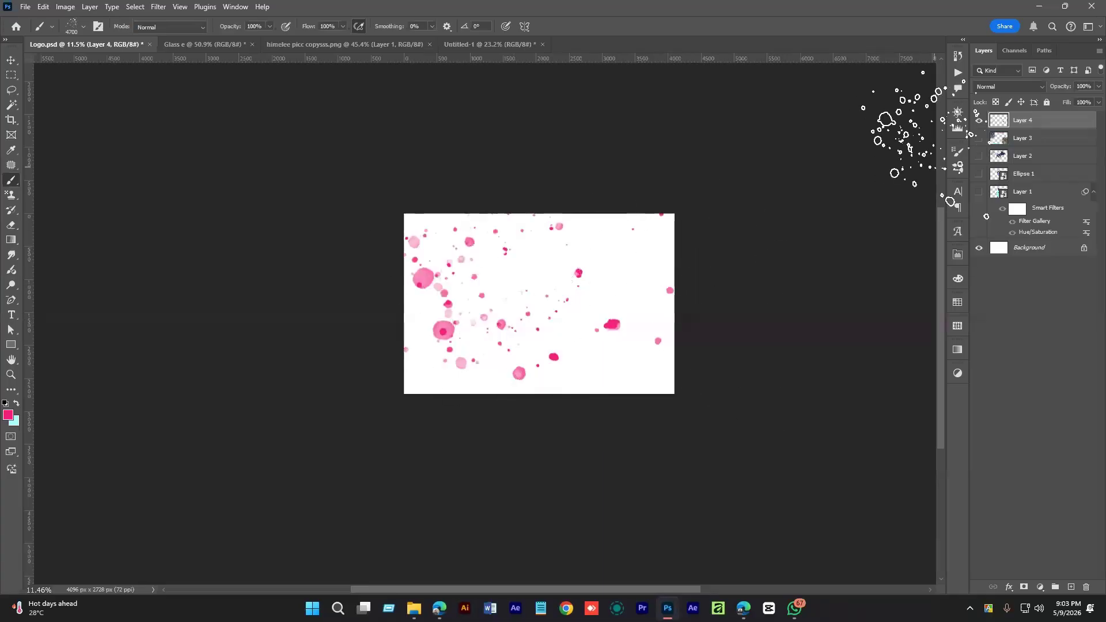
- Turn off Shape Dynamics, Scattering, Dual Brush, Build-up and Smoothing in the spatter brush's settings
click(958, 168)
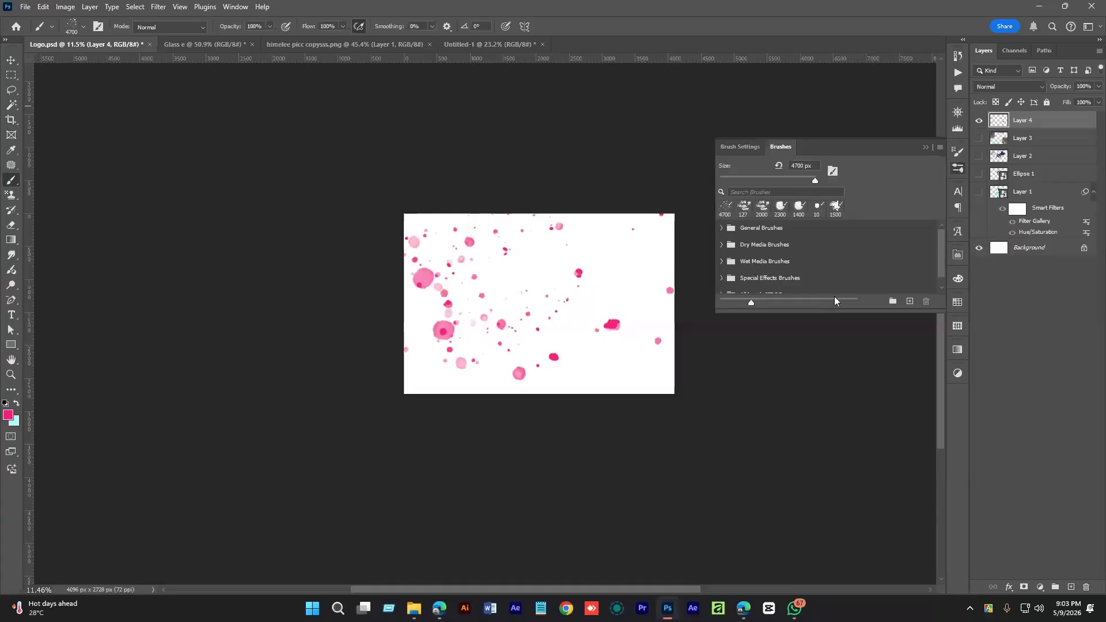
drag(830, 311, 827, 415)
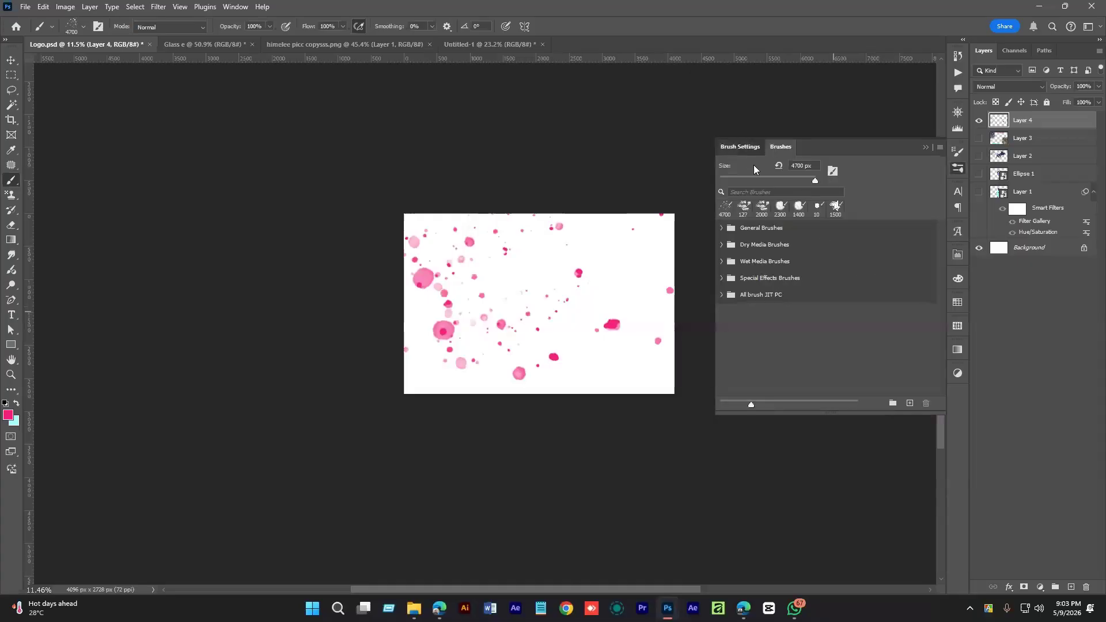
click(747, 148)
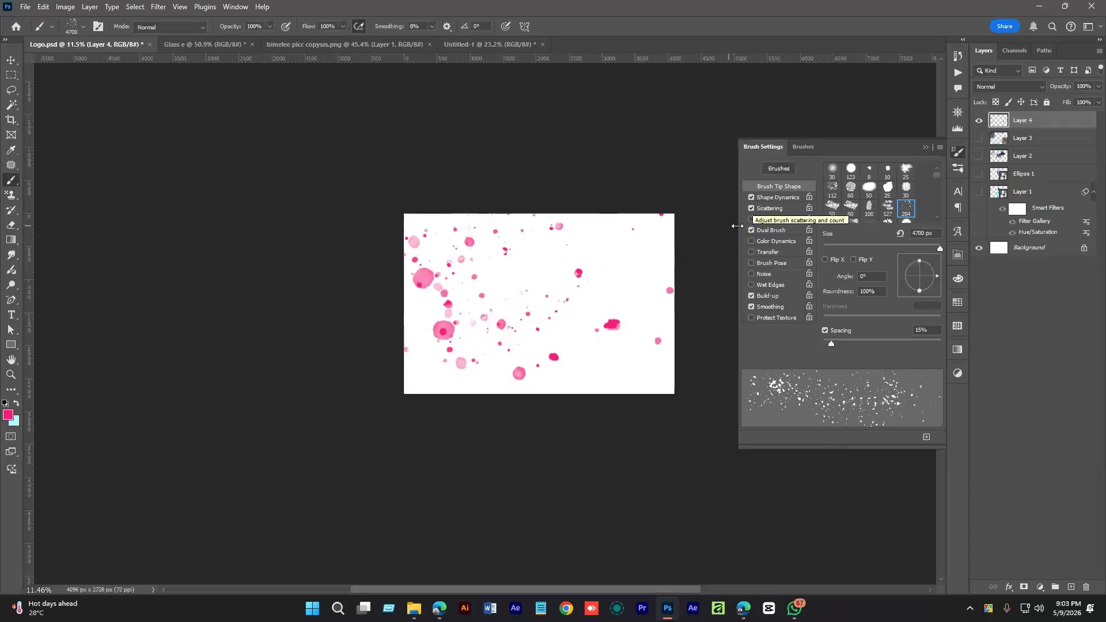
click(752, 197)
click(751, 208)
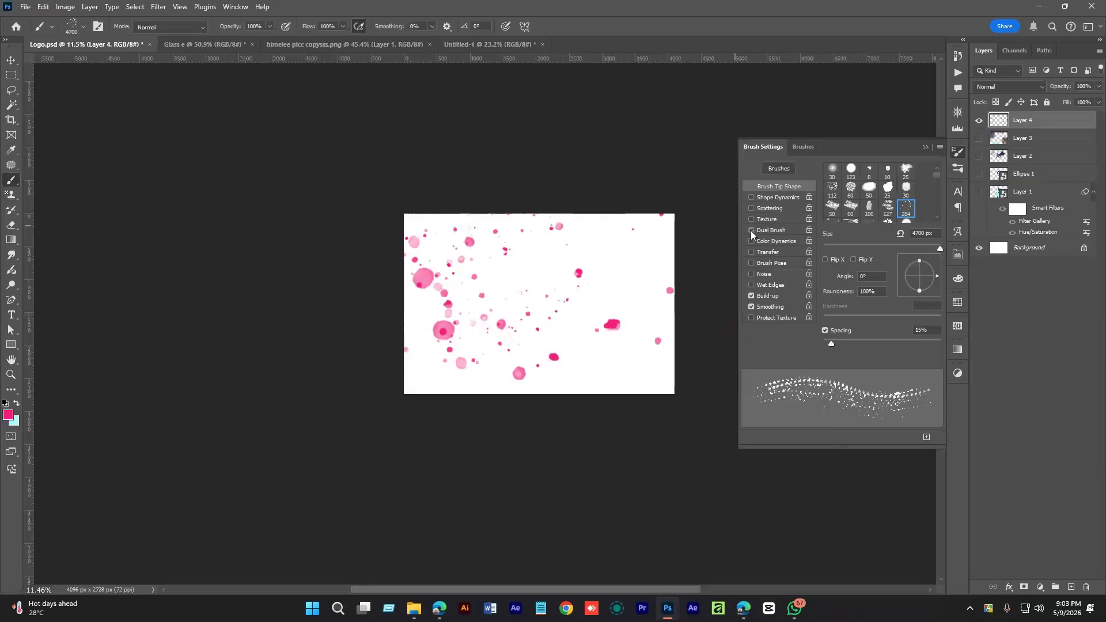
click(752, 230)
click(751, 296)
click(752, 307)
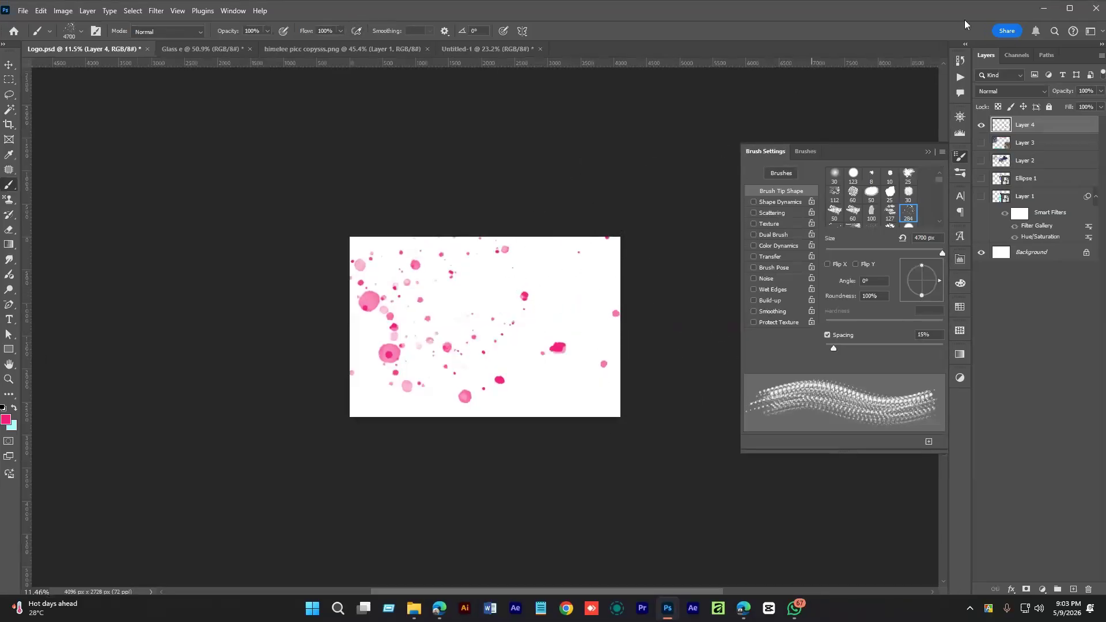
- Paint a pink spatter stroke across Layer 4 with the simplified brush
click(1070, 9)
drag(638, 293, 438, 338)
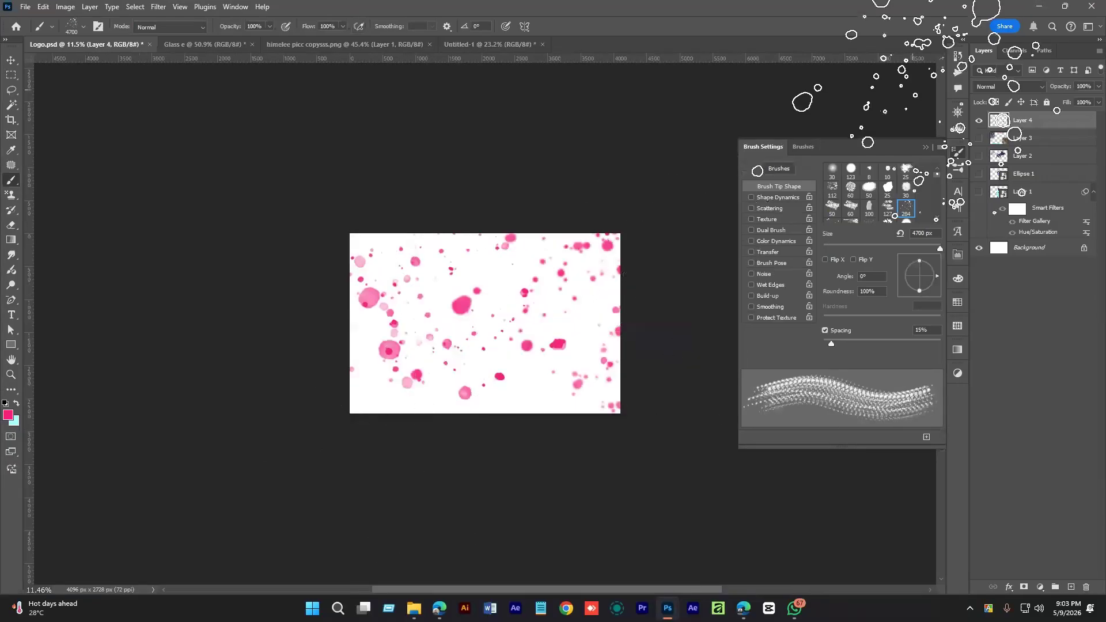
- Clear Layer 4 and stamp a pink spatter over the middle of the canvas
key(Delete)
click(1071, 587)
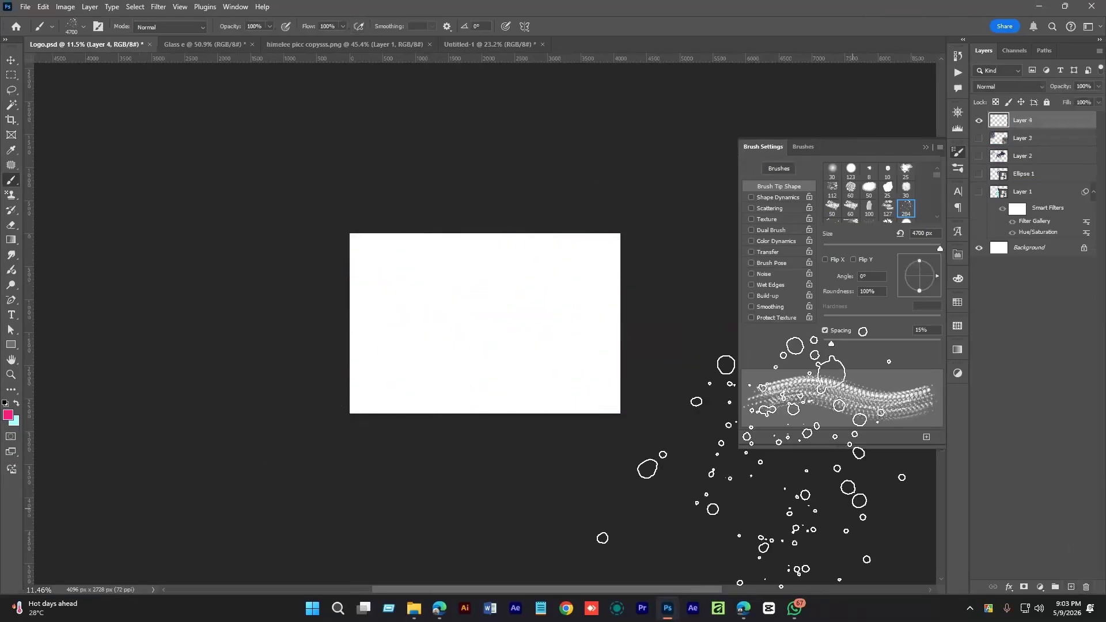
click(484, 317)
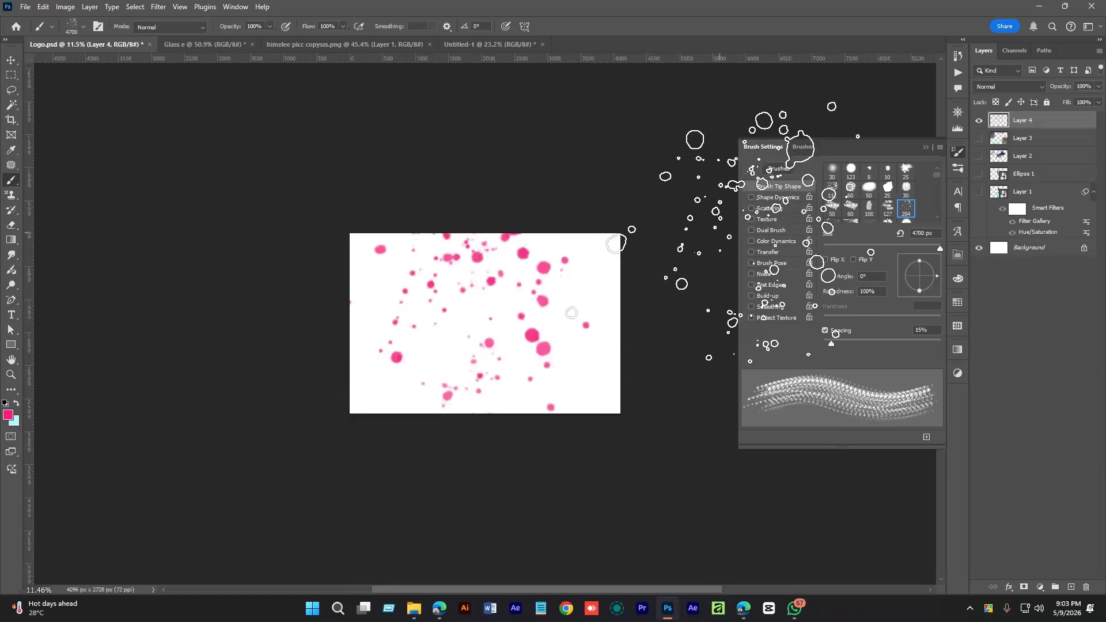
- Reduce the spatter brush to 2600 px and turn on Shape Dynamics for it
key(bracketleft)
key(bracketleft)
key(bracketleft)
key(bracketleft)
key(bracketleft)
key(bracketleft)
key(bracketleft)
click(778, 197)
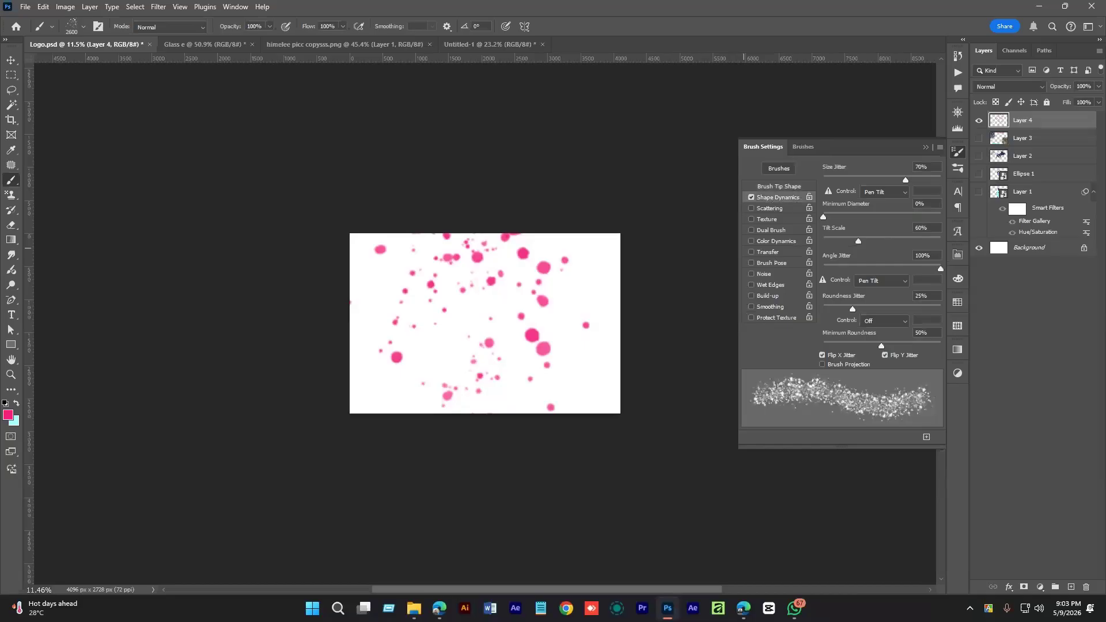
- Set the foreground colour to blue #0d7af4
click(8, 415)
text(0080ff)
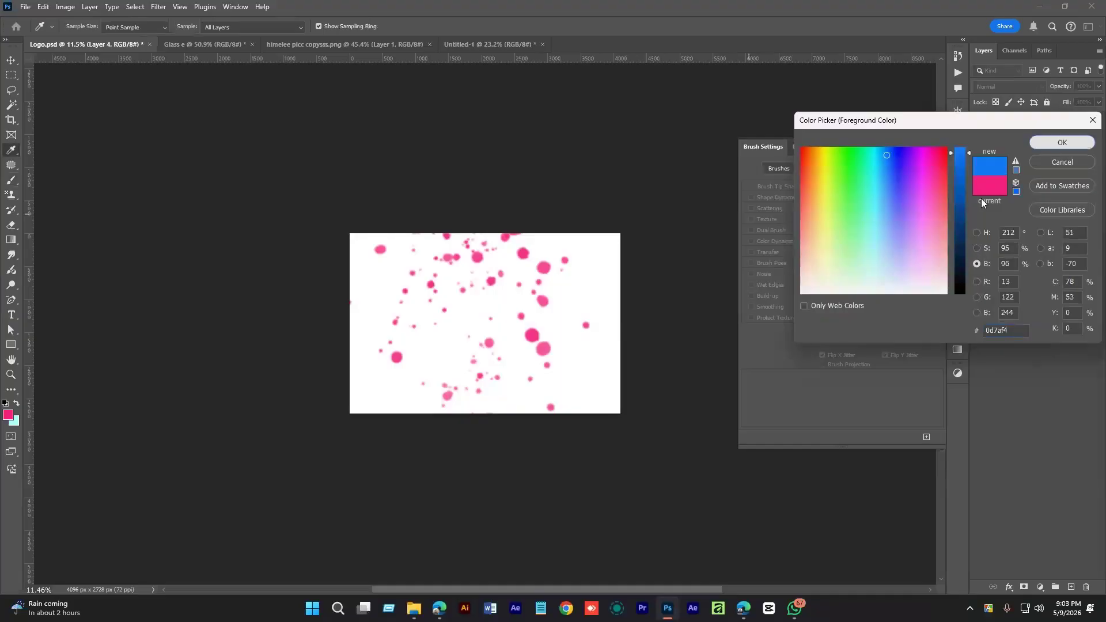
key(Return)
- Add a layer above Layer 4, hide Layer 4, and paint blue spatter over the canvas's lower-left area and upper-right corner
click(1071, 587)
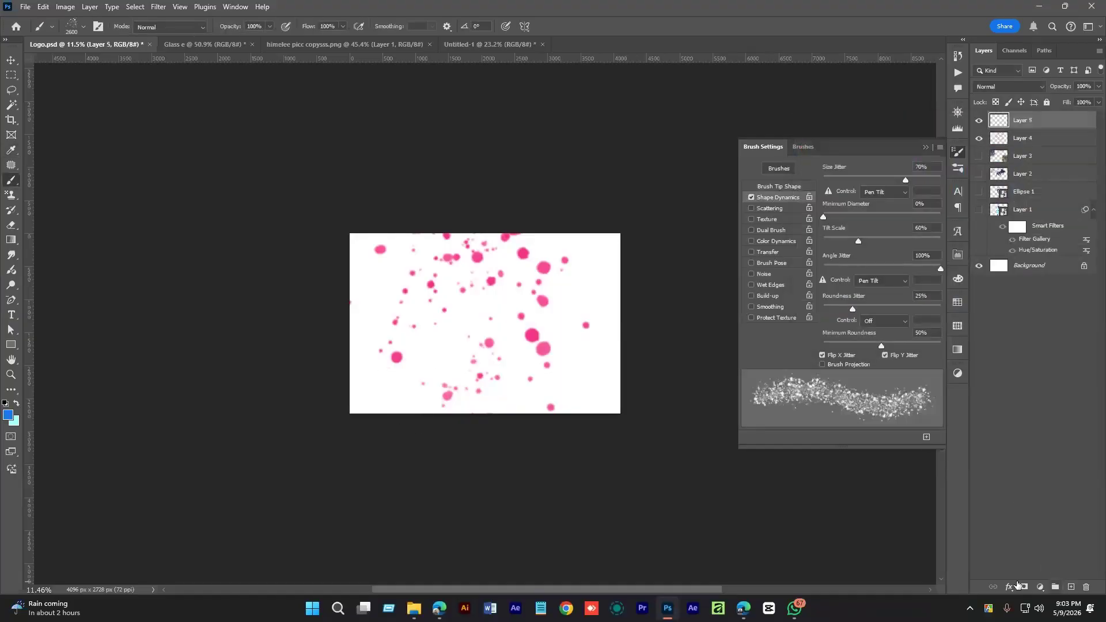
click(979, 137)
mouse_move(490, 309)
mouse_down()
mouse_move(470, 323)
mouse_move(284, 354)
mouse_up()
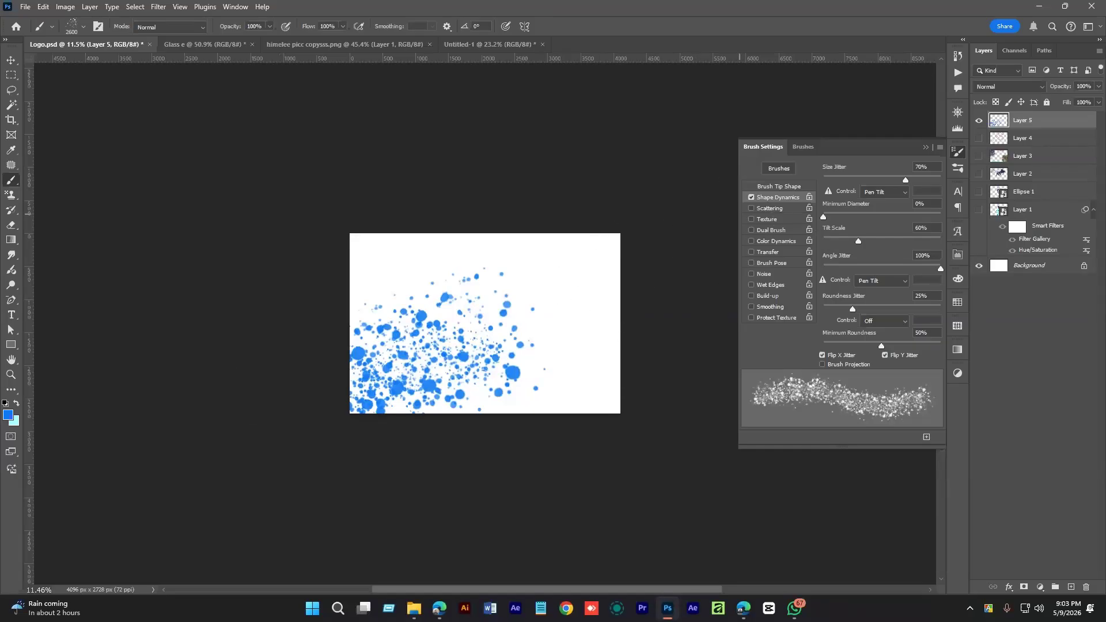
click(634, 247)
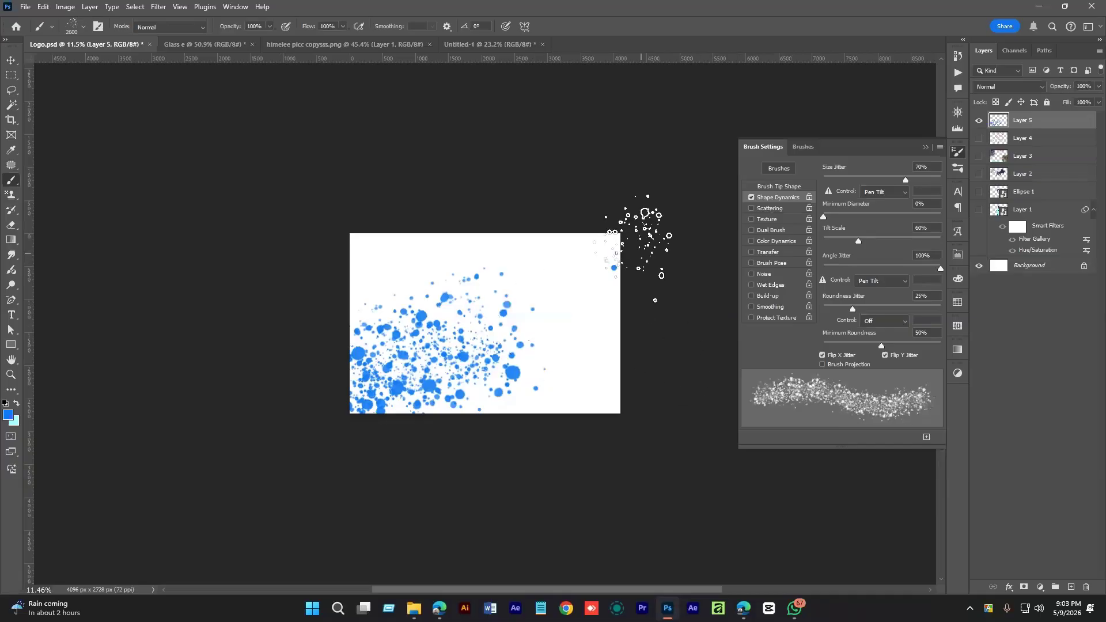
- Enable Scattering with a count of 2 and 38% count jitter, and stamp blue spatter near the canvas's upper-right corner
click(752, 208)
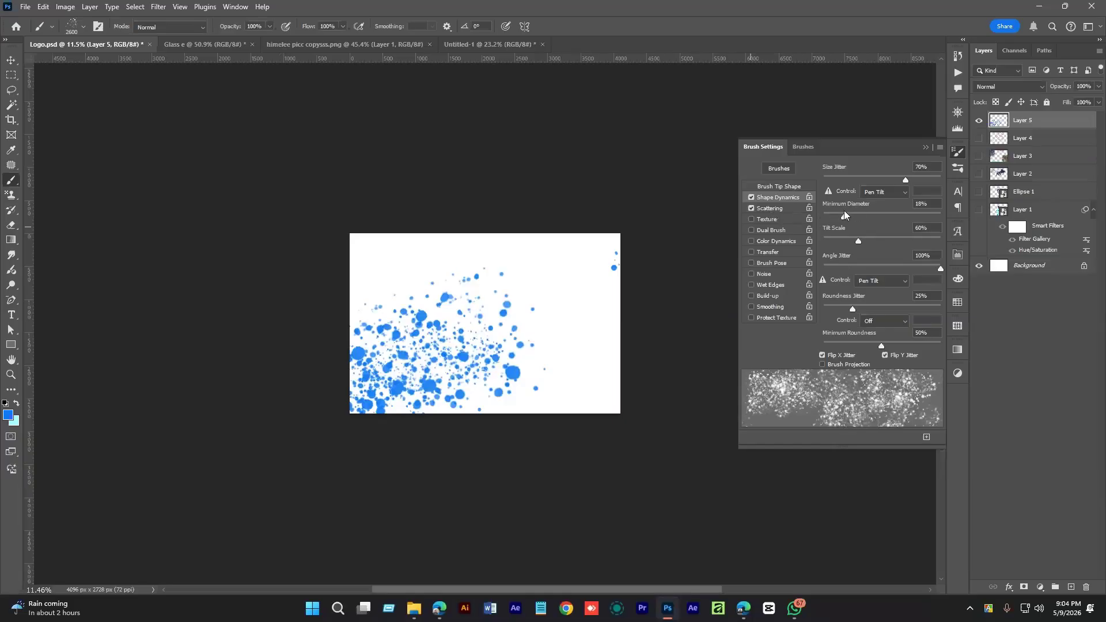
click(770, 208)
mouse_move(832, 219)
mouse_down()
mouse_move(878, 222)
mouse_move(822, 221)
mouse_move(823, 260)
mouse_up()
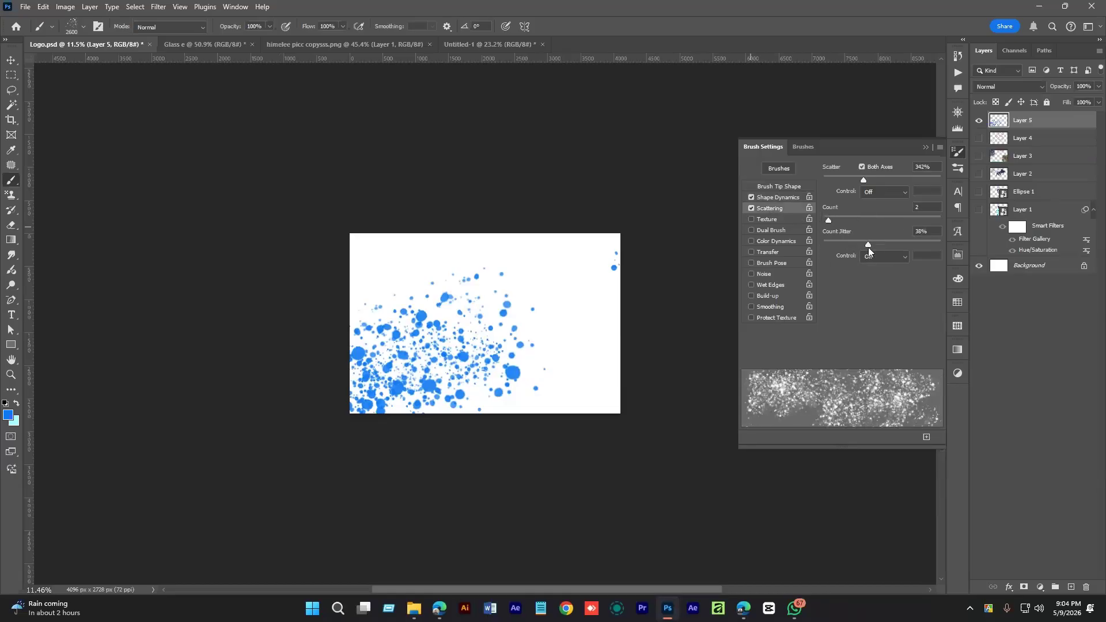
click(582, 283)
- Turn off Scattering and enable Color Dynamics for the spatter brush
click(752, 209)
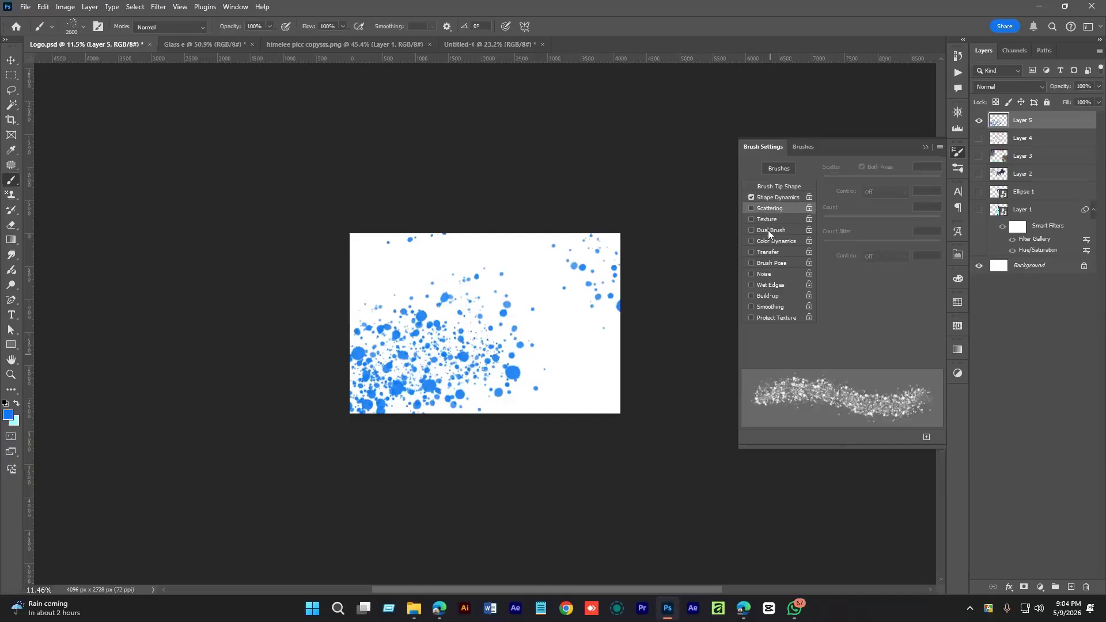
click(770, 230)
click(768, 242)
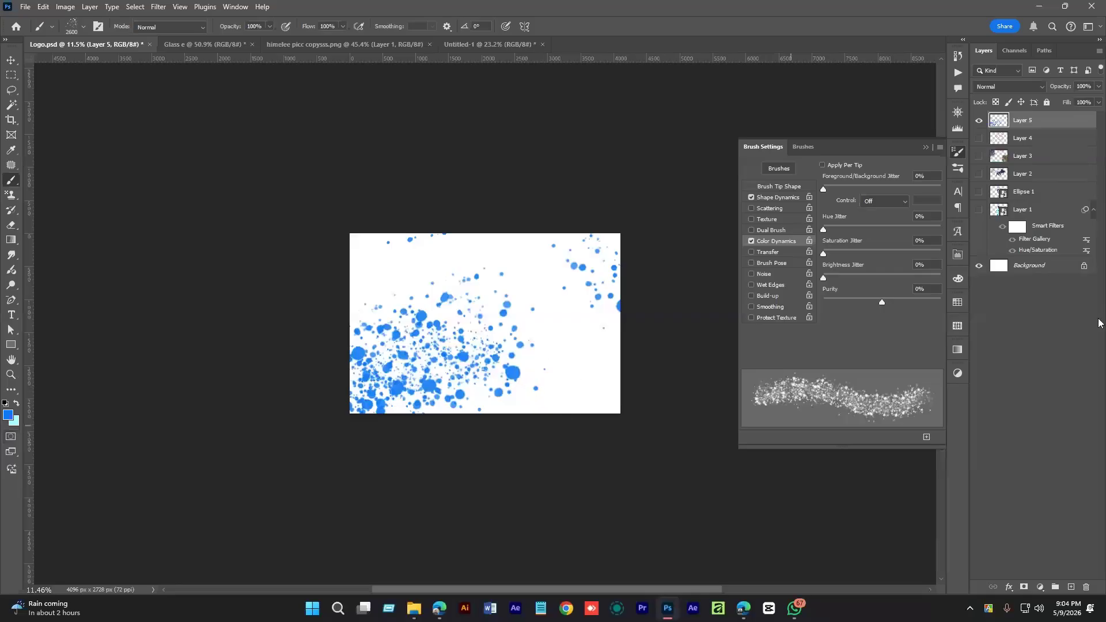
- On a new layer with Layer 5 hidden, stamp a red (#f40000) spatter in the canvas's upper centre
click(1071, 587)
click(979, 137)
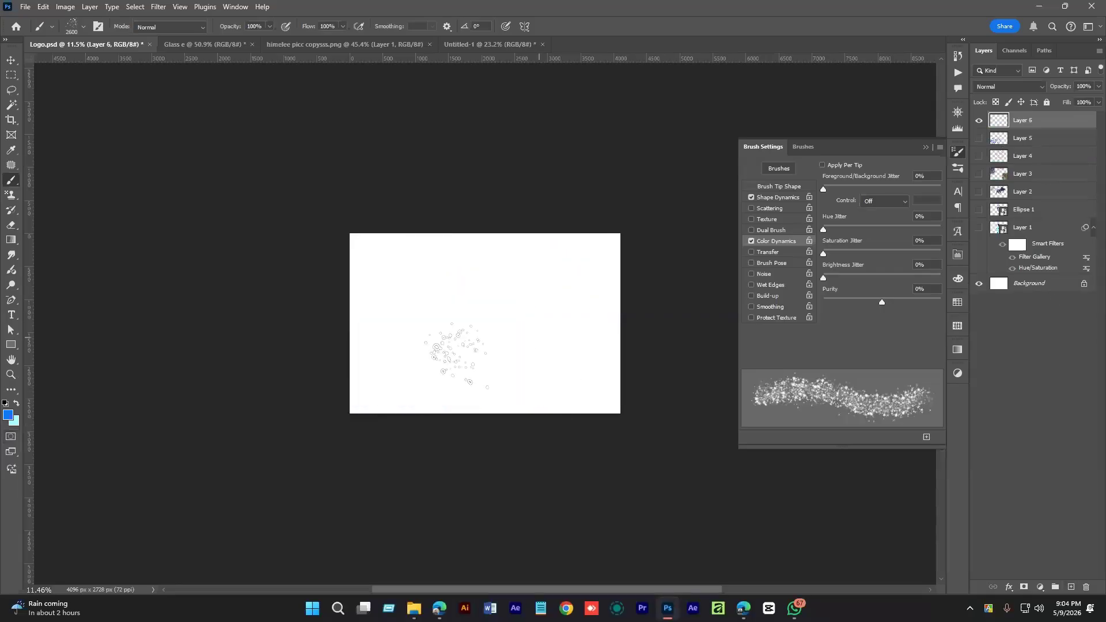
click(8, 417)
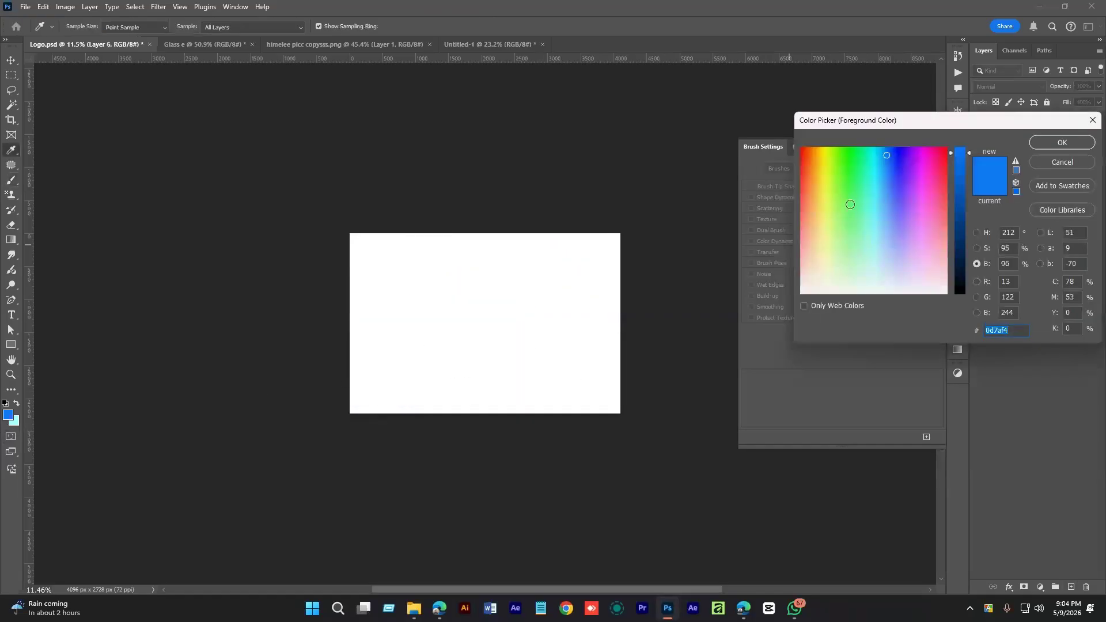
text(f40000)
click(1053, 142)
click(464, 294)
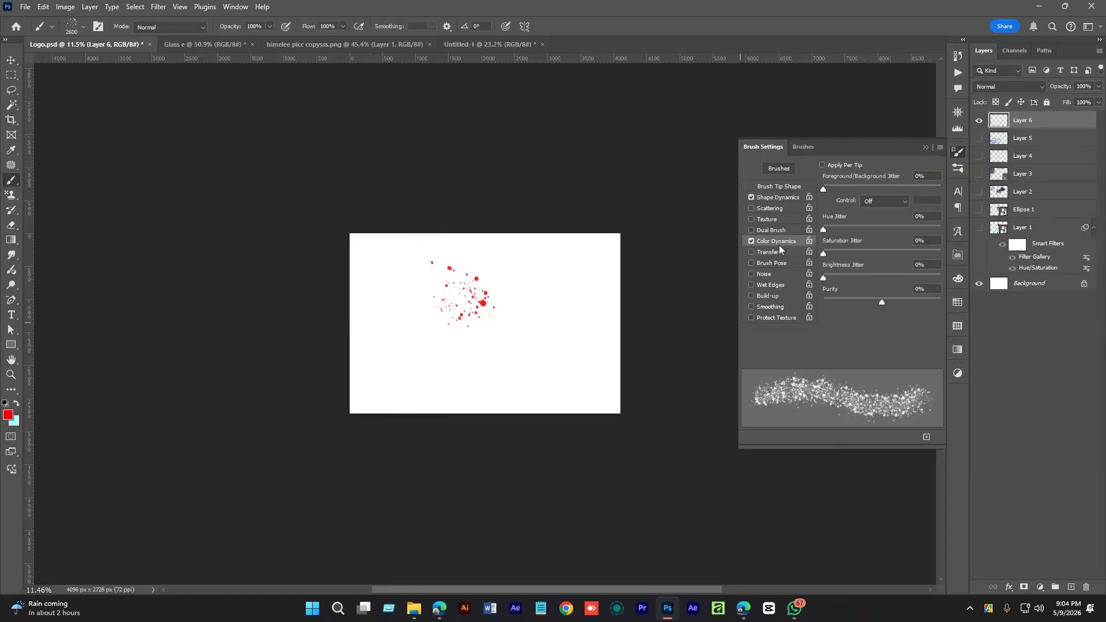
- Set Foreground/Background Jitter to 34% and Hue Jitter to 26%, and make the background colour pure blue
click(888, 201)
drag(826, 188, 864, 195)
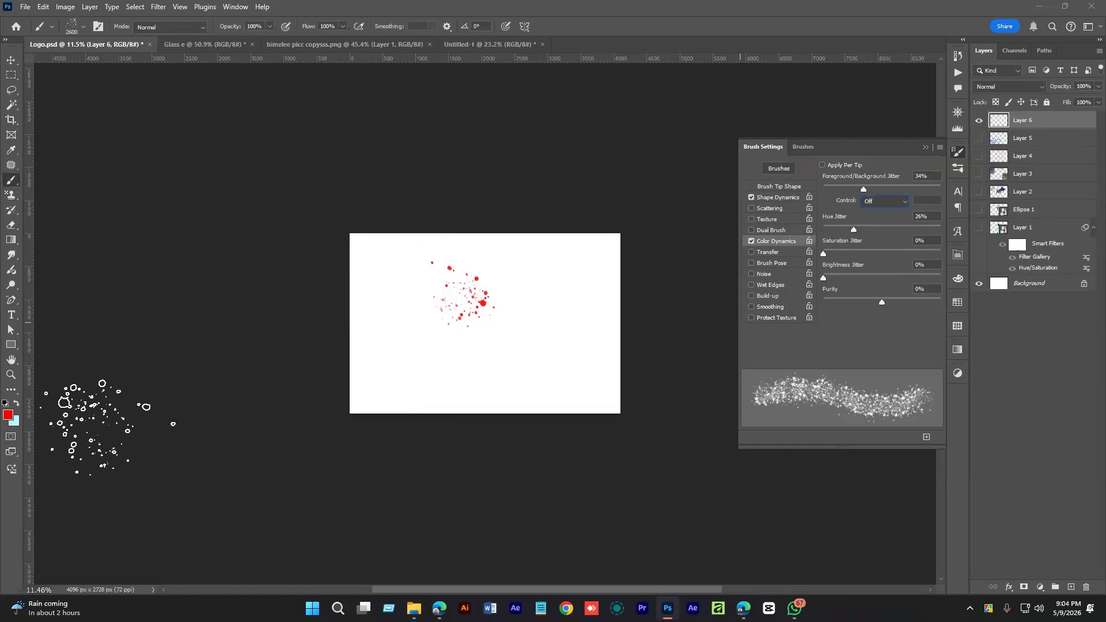
click(14, 421)
click(898, 148)
click(966, 164)
click(1060, 142)
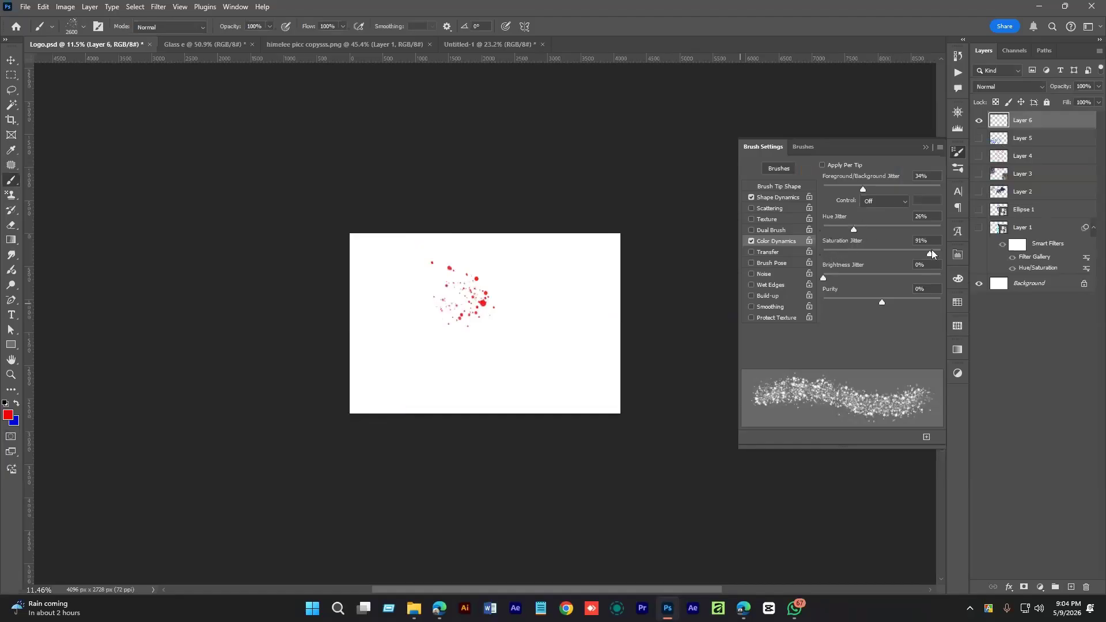
- Set the spatter brush's Hue Jitter to 47%, Saturation Jitter to 91% and Brightness Jitter to 27%
drag(864, 236, 875, 235)
click(926, 147)
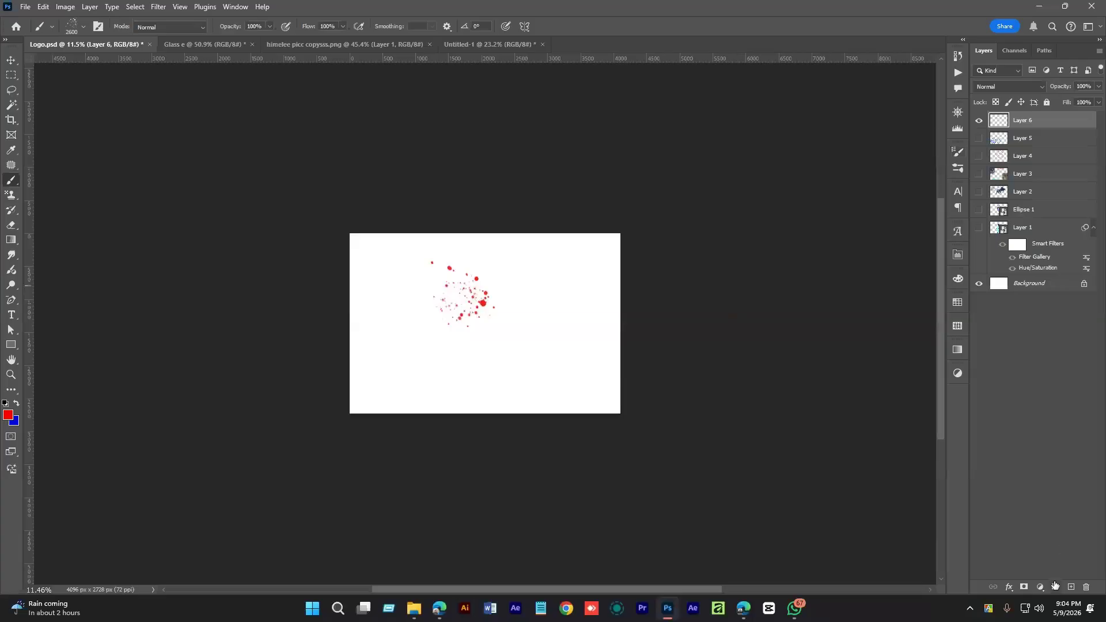
- Add a layer above Layer 6, hide Layer 6, and paint multicoloured spatter across the middle of the canvas
click(1071, 587)
click(979, 139)
mouse_move(461, 305)
mouse_down()
mouse_move(542, 276)
mouse_move(501, 357)
mouse_move(407, 321)
mouse_move(382, 383)
mouse_move(457, 309)
mouse_move(477, 311)
mouse_move(470, 284)
mouse_move(507, 321)
mouse_move(553, 309)
mouse_up()
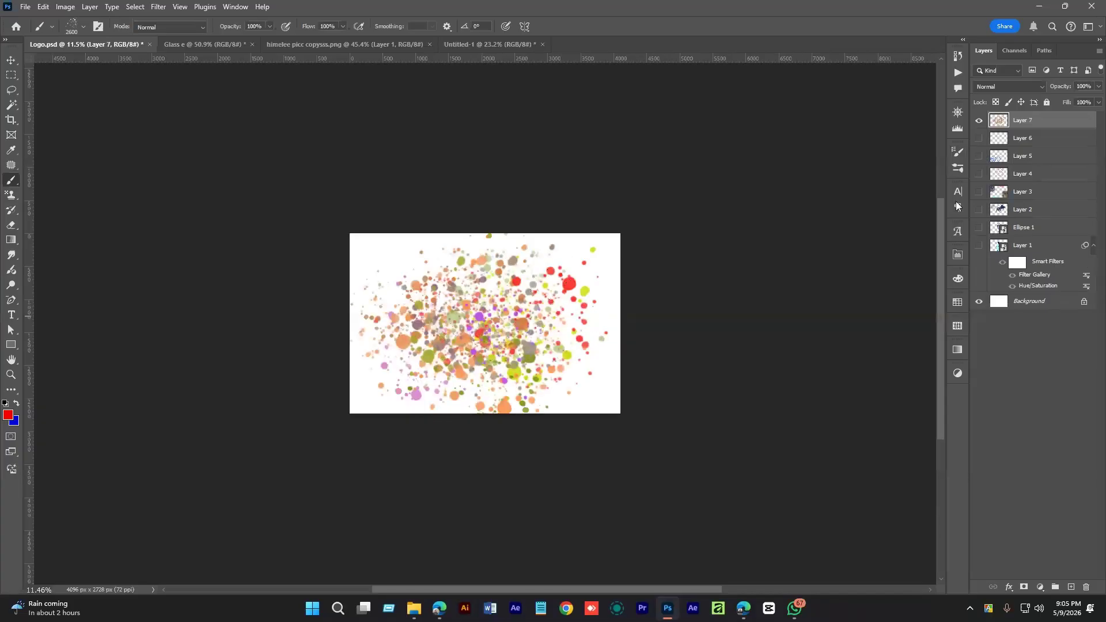
- Set the spatter brush's Foreground/Background Jitter to 100%
click(957, 152)
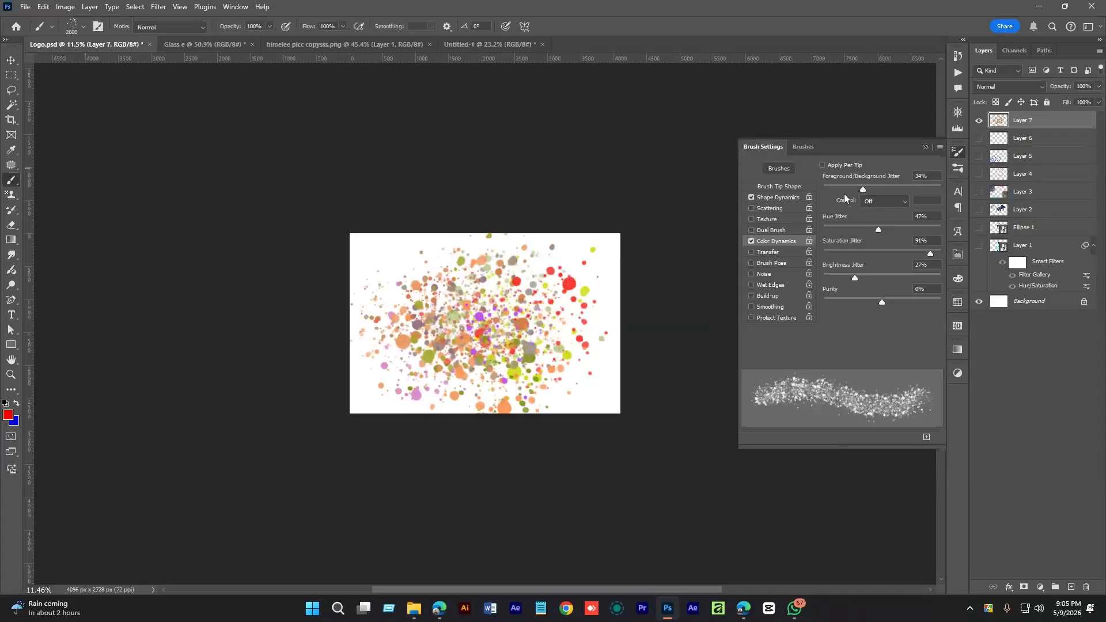
click(925, 175)
drag(864, 189, 916, 190)
click(924, 176)
text(100)
key(Return)
click(926, 147)
- Hide Layer 7, add a layer above it, and stamp separate coloured spatters over the whole canvas
click(979, 120)
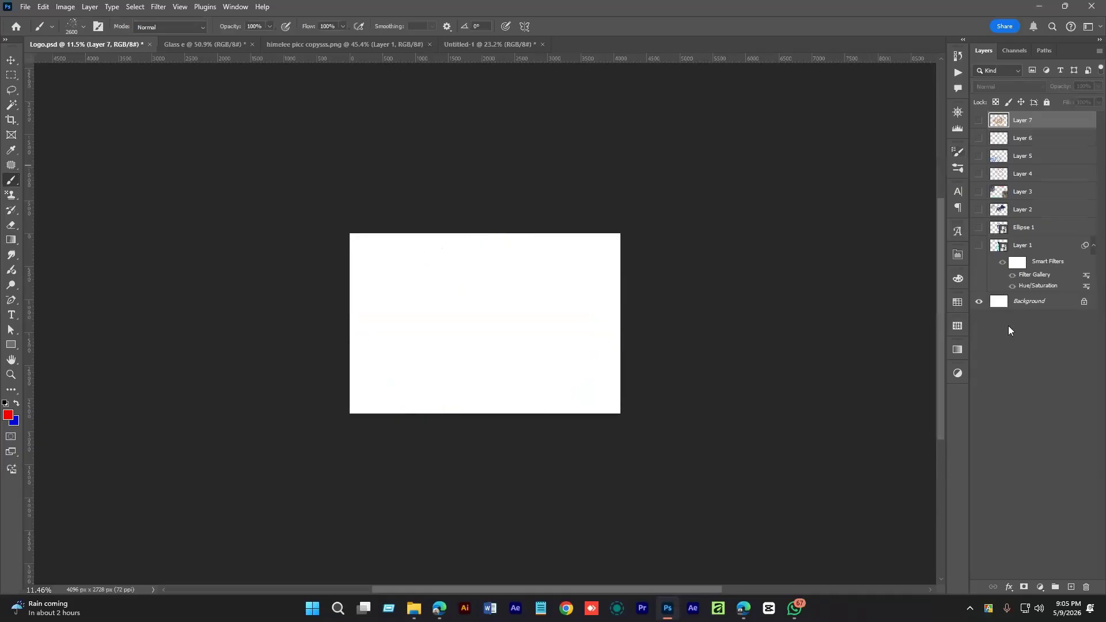
click(1071, 587)
click(397, 343)
mouse_move(521, 289)
mouse_down()
mouse_move(457, 312)
mouse_move(491, 347)
mouse_move(509, 347)
mouse_move(563, 267)
mouse_up()
mouse_move(398, 253)
mouse_down()
mouse_move(555, 344)
mouse_move(570, 406)
mouse_move(616, 413)
mouse_move(393, 425)
mouse_move(777, 359)
mouse_move(743, 377)
mouse_move(686, 376)
mouse_up()
key(v)
key(ctrl+z)
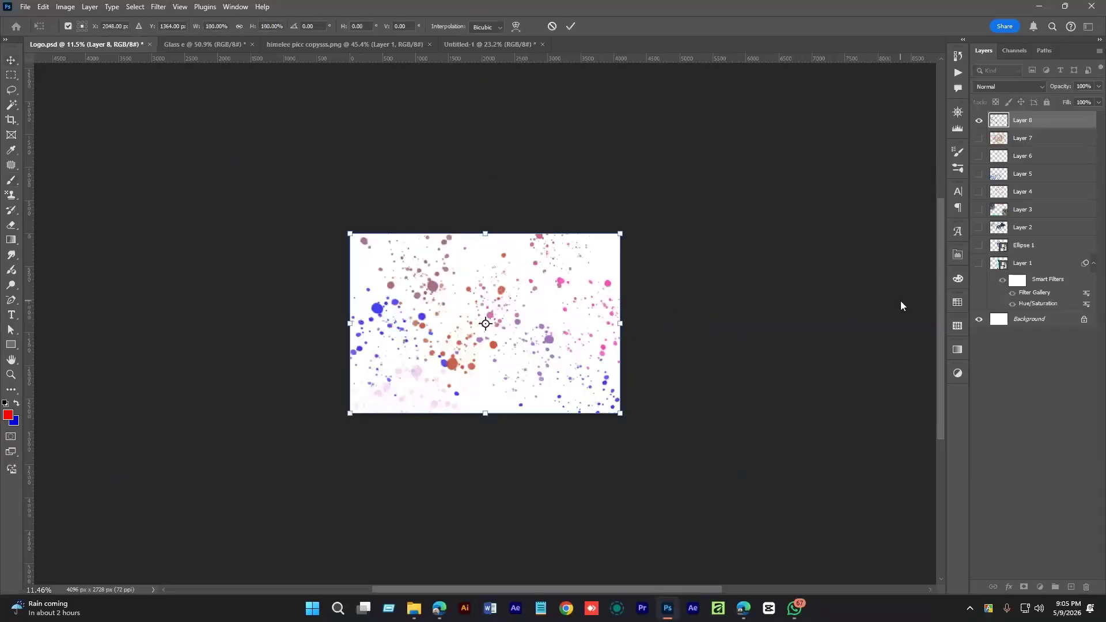
key(Return)
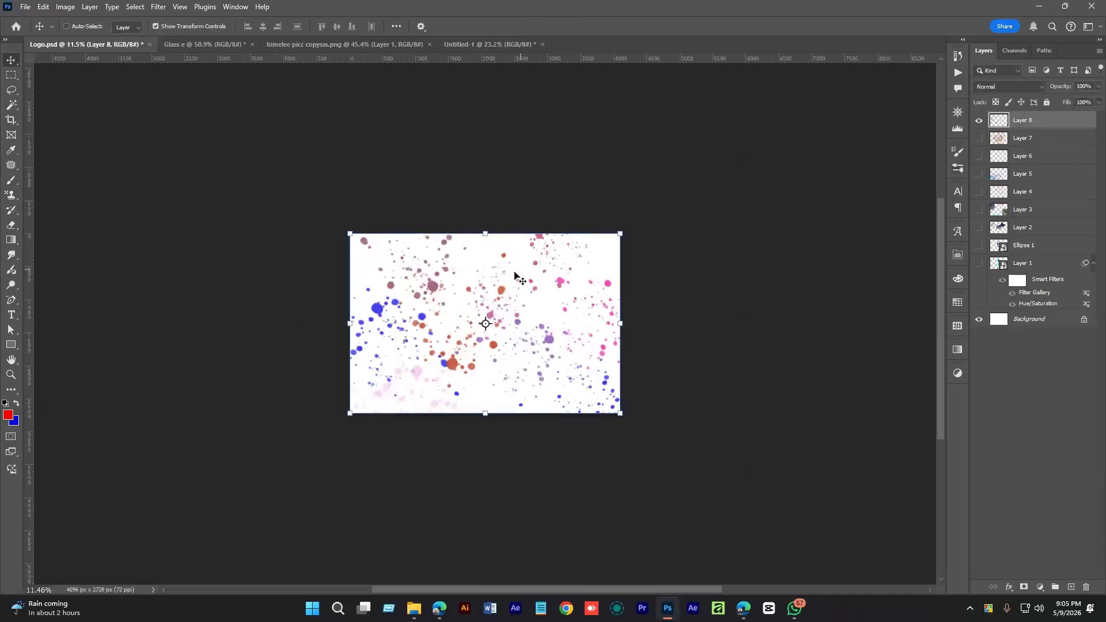
- Add a layer above Layer 8 and choose the Smoke 16 brush from the Free Smoke Photoshop Brushes 12 group
click(1072, 587)
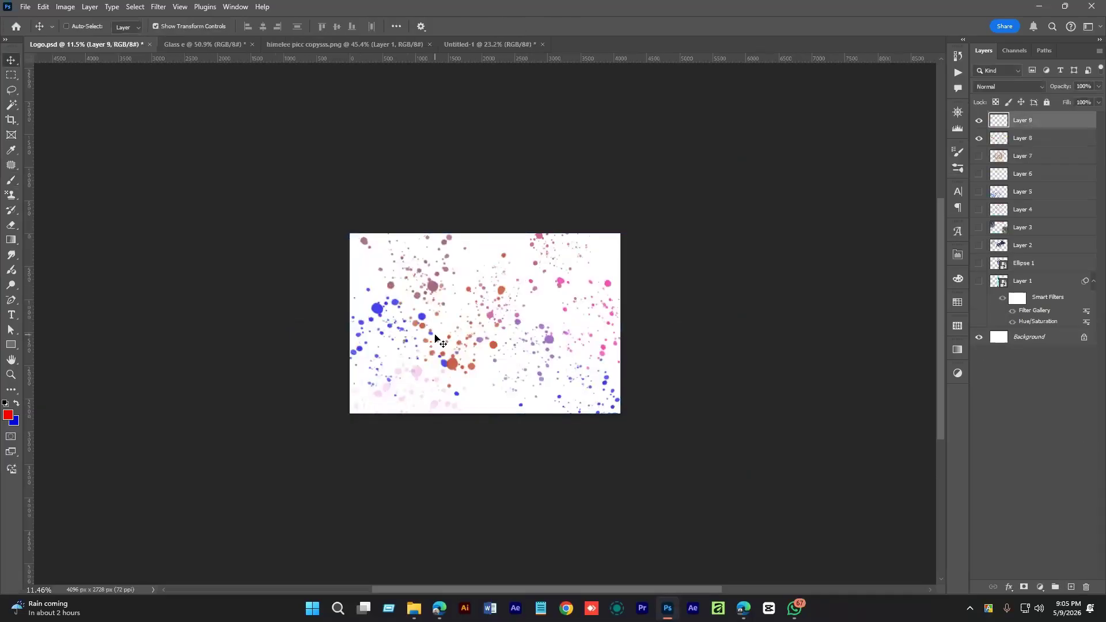
key(b)
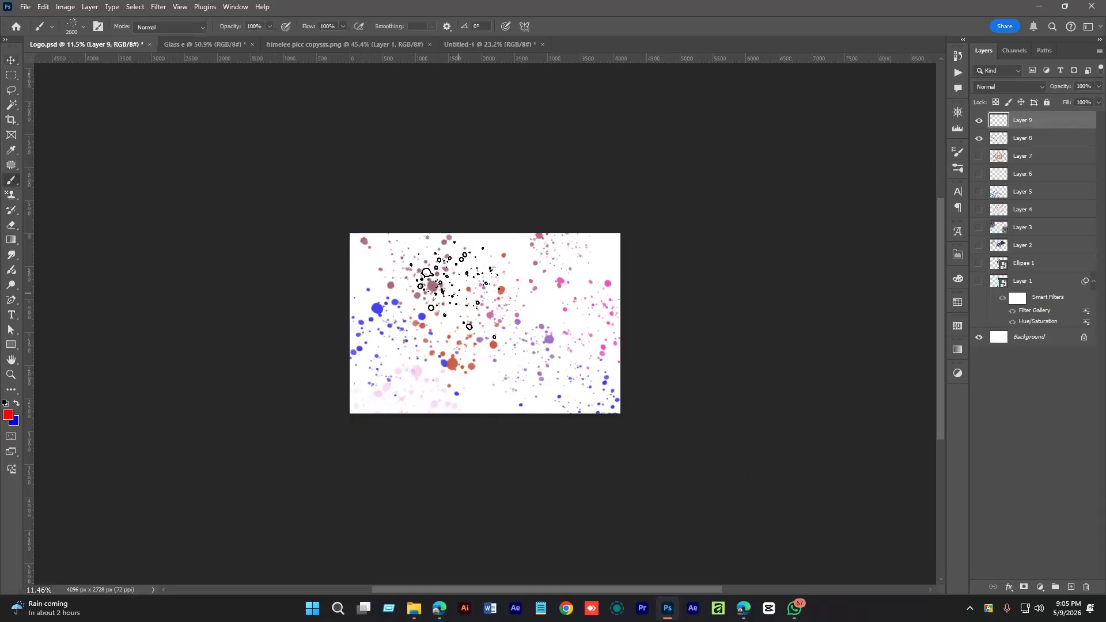
right_click(463, 252)
scroll(473, 390, down, 1)
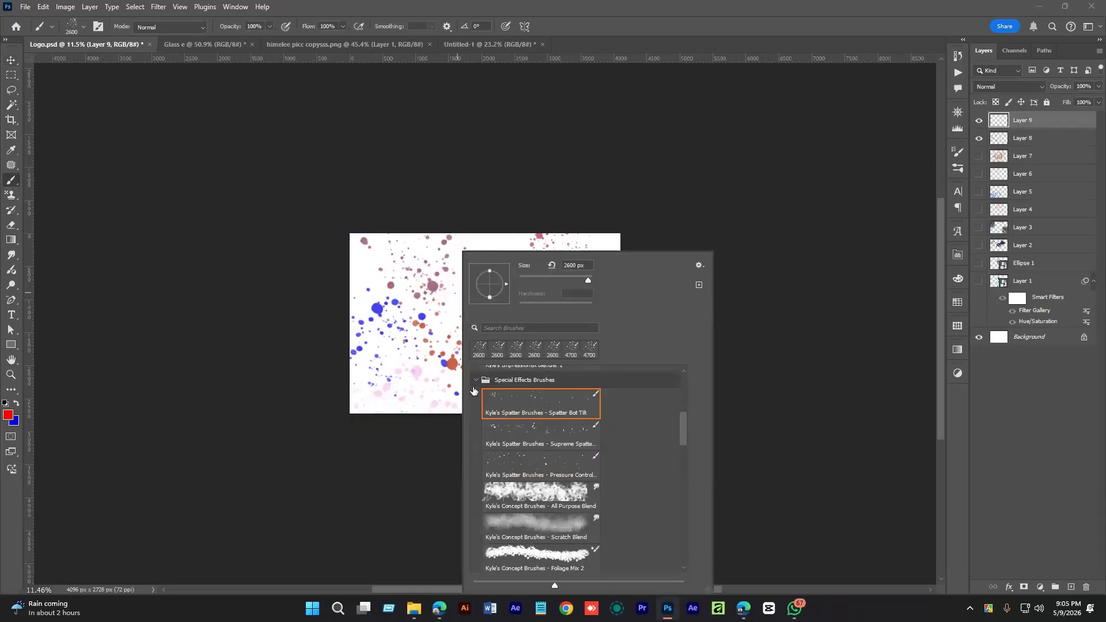
click(475, 386)
scroll(606, 486, down, 3)
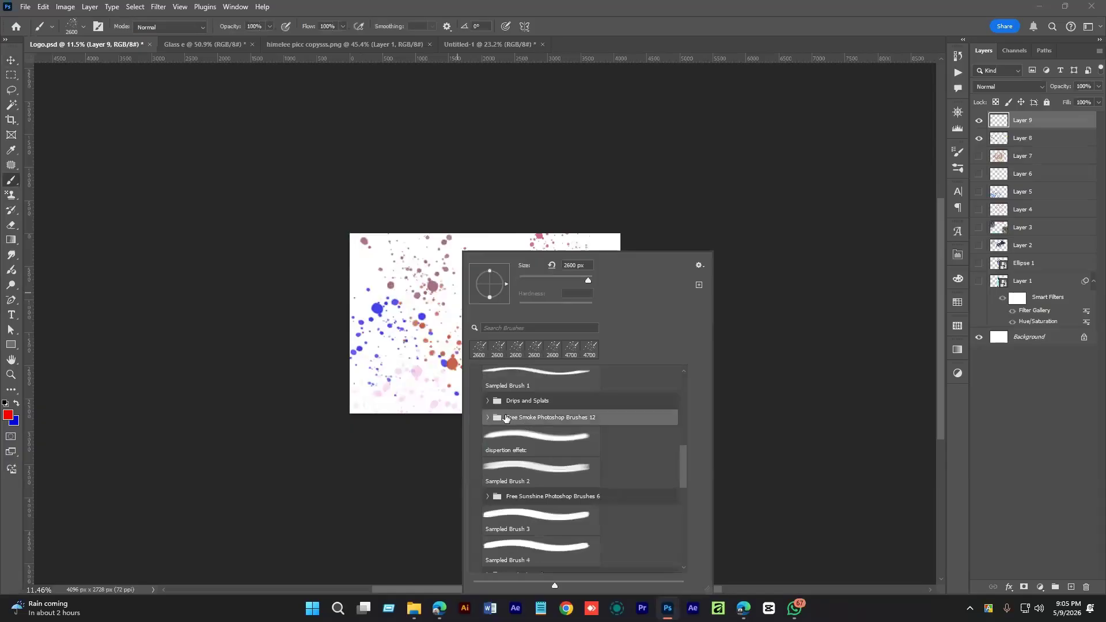
click(487, 418)
click(536, 444)
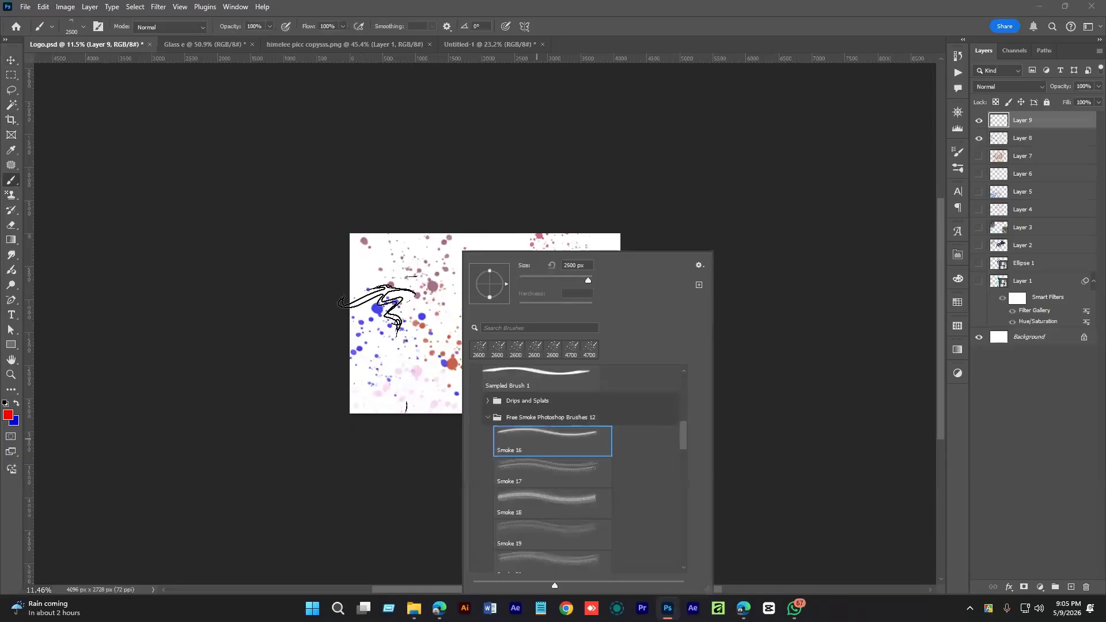
click(577, 488)
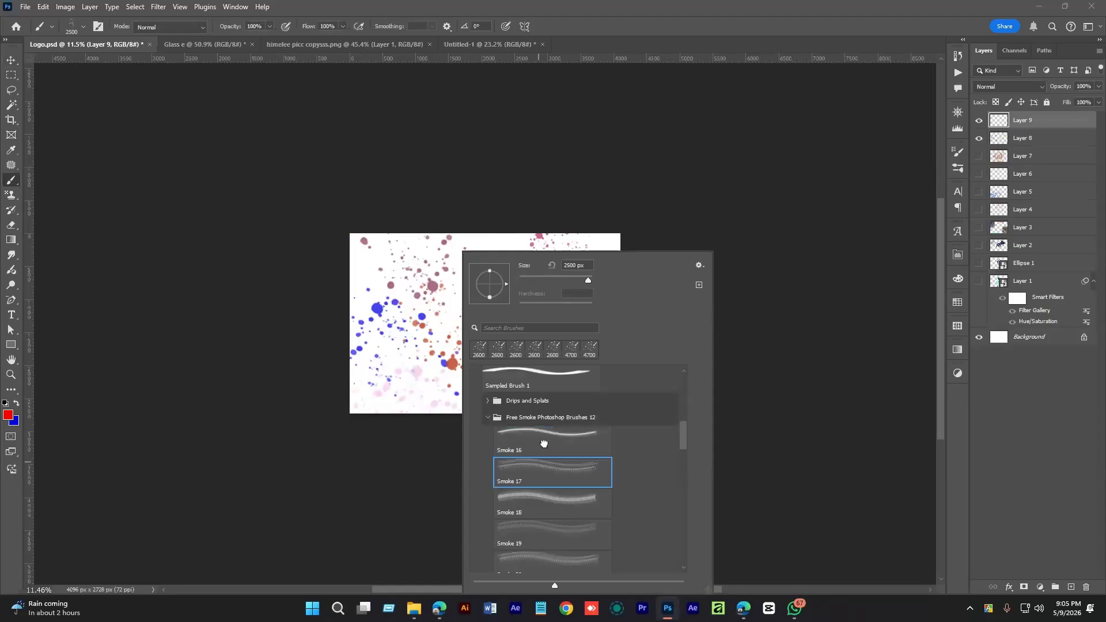
click(717, 44)
- Hide Layers 8 and 9, add a layer above them, and reduce the smoke brush size to 1900 px
drag(979, 137, 979, 120)
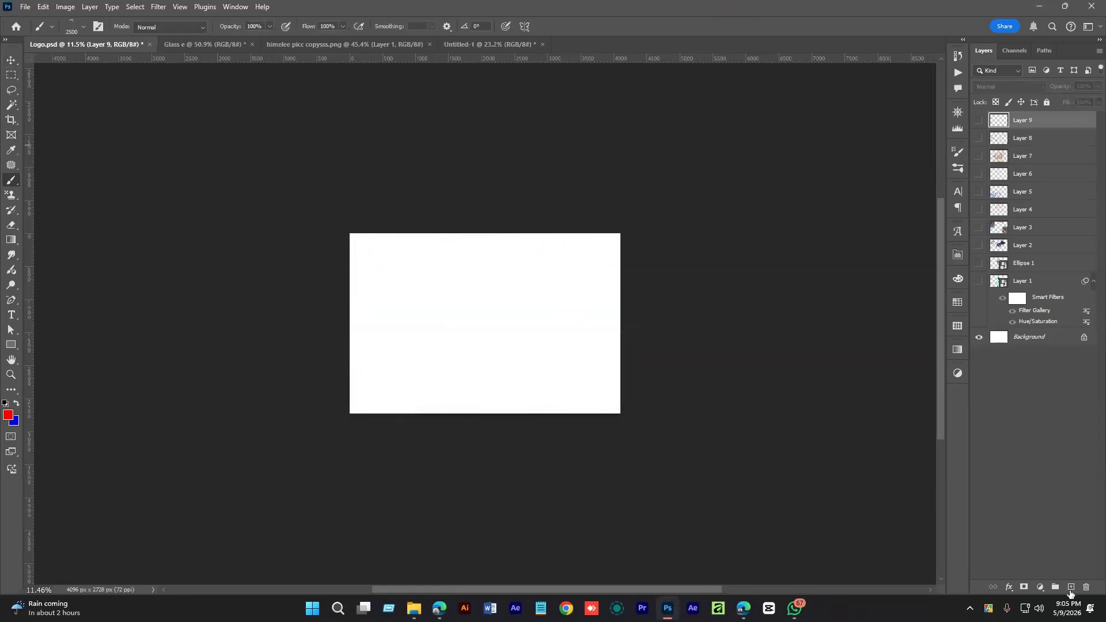
click(1071, 588)
click(485, 341)
key(bracketleft)
key(bracketleft)
key(bracketleft)
key(bracketleft)
key(bracketleft)
key(bracketleft)
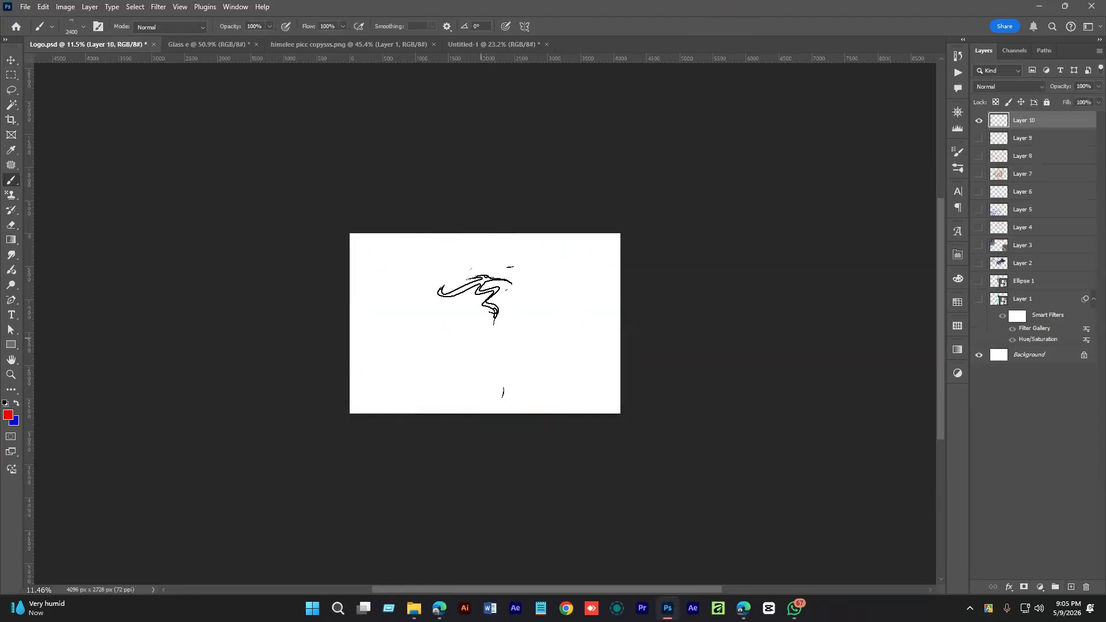
click(458, 306)
scroll(507, 392, up, 3)
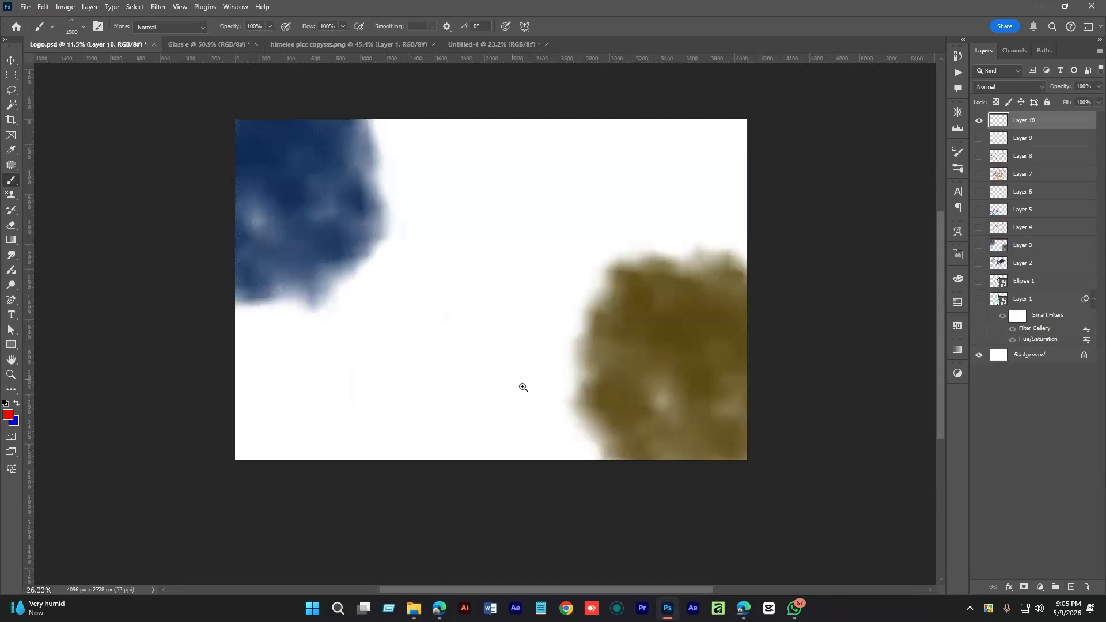
key(ctrl+z)
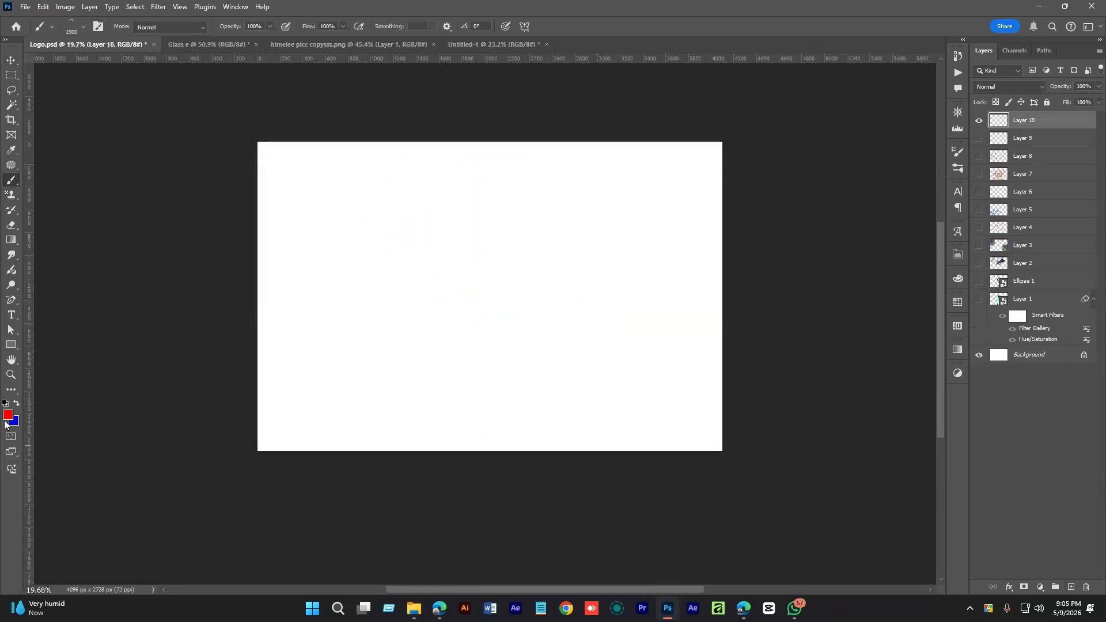
- Set the foreground colour to a neutral medium grey
click(7, 414)
click(944, 286)
drag(944, 286, 947, 294)
drag(960, 153, 960, 203)
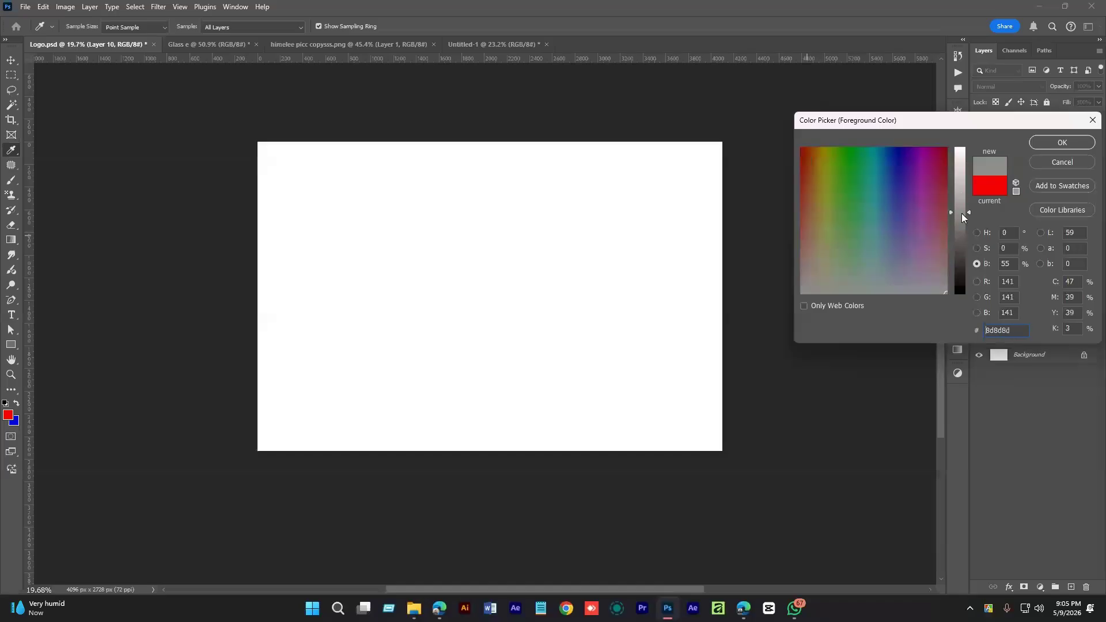
click(1062, 143)
- Stamp a grey smoke wisp near the canvas's top centre and move it down and left, to the canvas's lower edge
key(b)
click(466, 262)
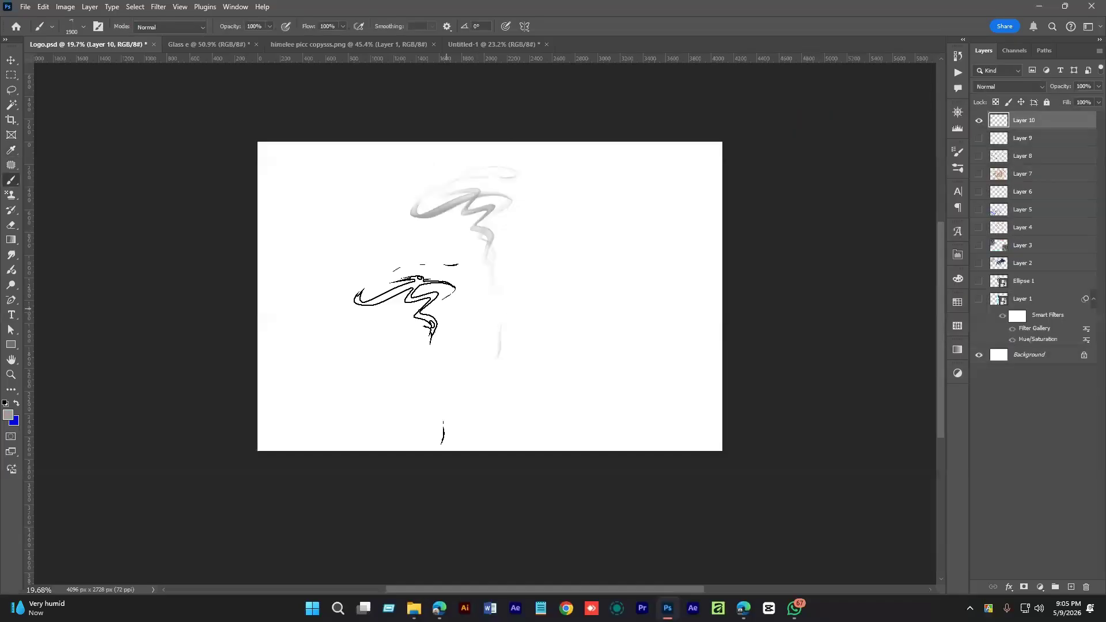
key(v)
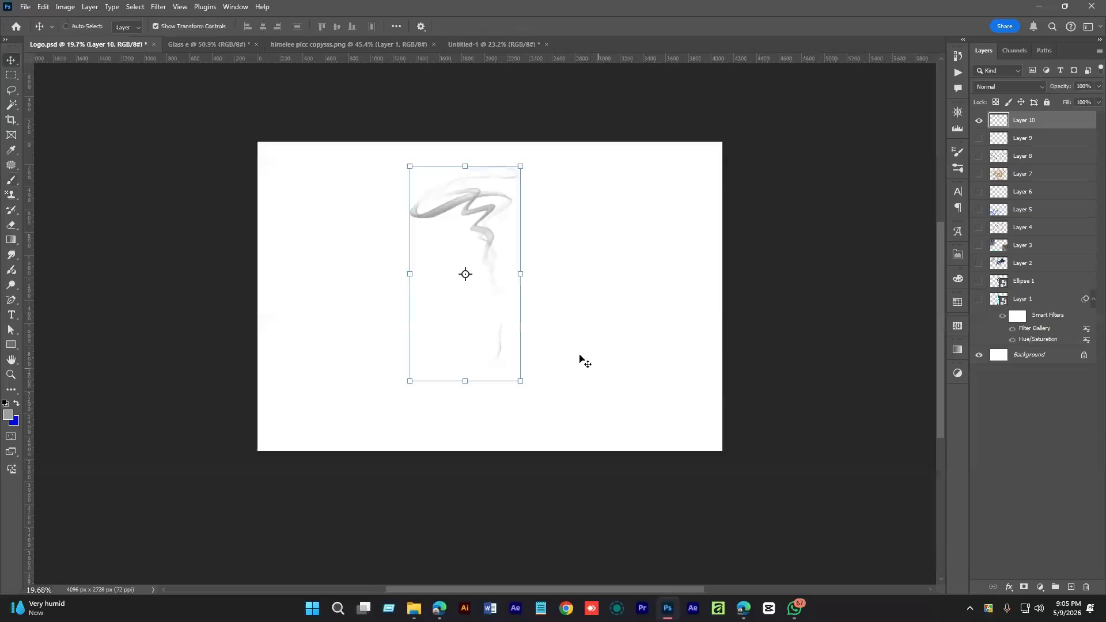
mouse_move(496, 250)
mouse_down()
mouse_move(444, 257)
mouse_move(434, 285)
mouse_up()
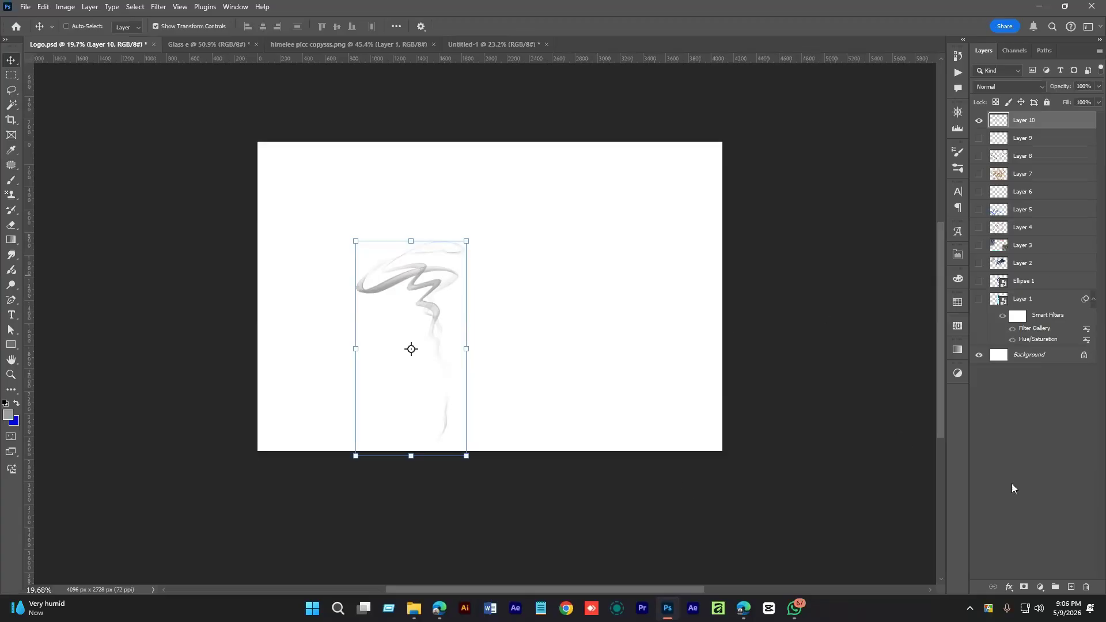
- Choose the Smoke 18 brush at 2500 px and stamp a grey smoke column on the canvas's right side
key(b)
right_click(535, 246)
scroll(738, 499, down, 2)
click(628, 453)
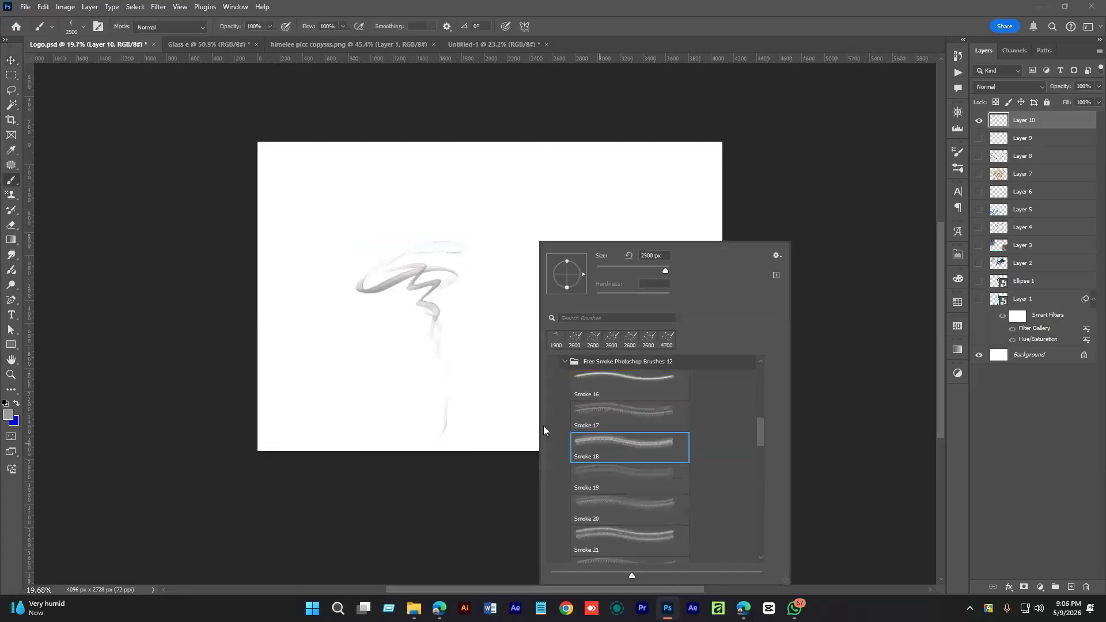
drag(576, 270, 578, 272)
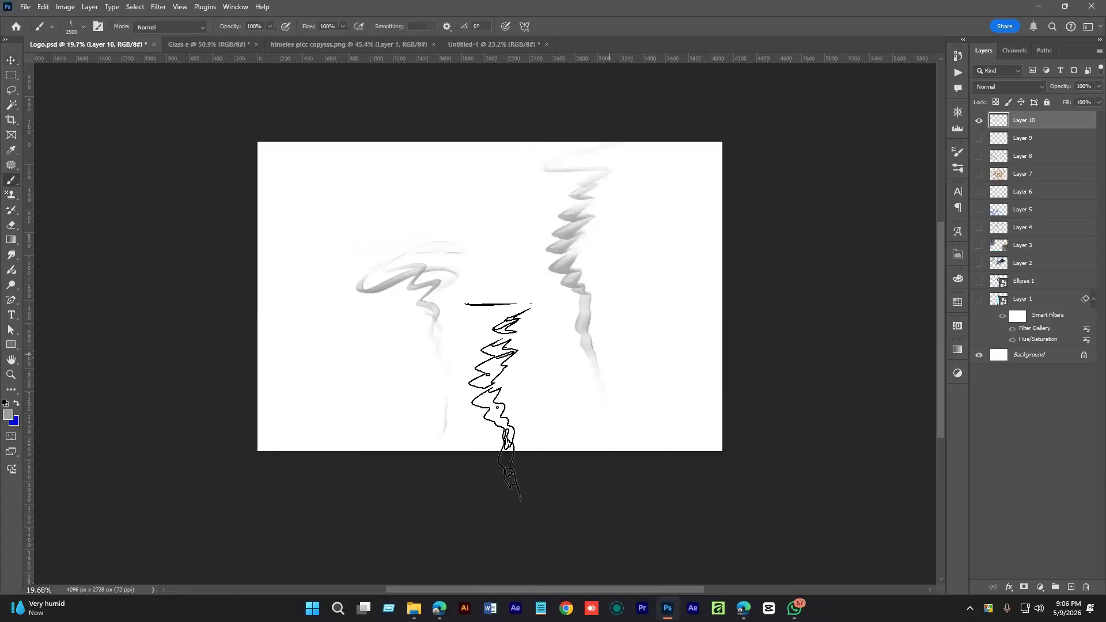
- Choose the Smoke 23 brush at 2500 px and stamp a smoke column between the two existing wisps
right_click(611, 252)
scroll(759, 501, down, 2)
click(641, 506)
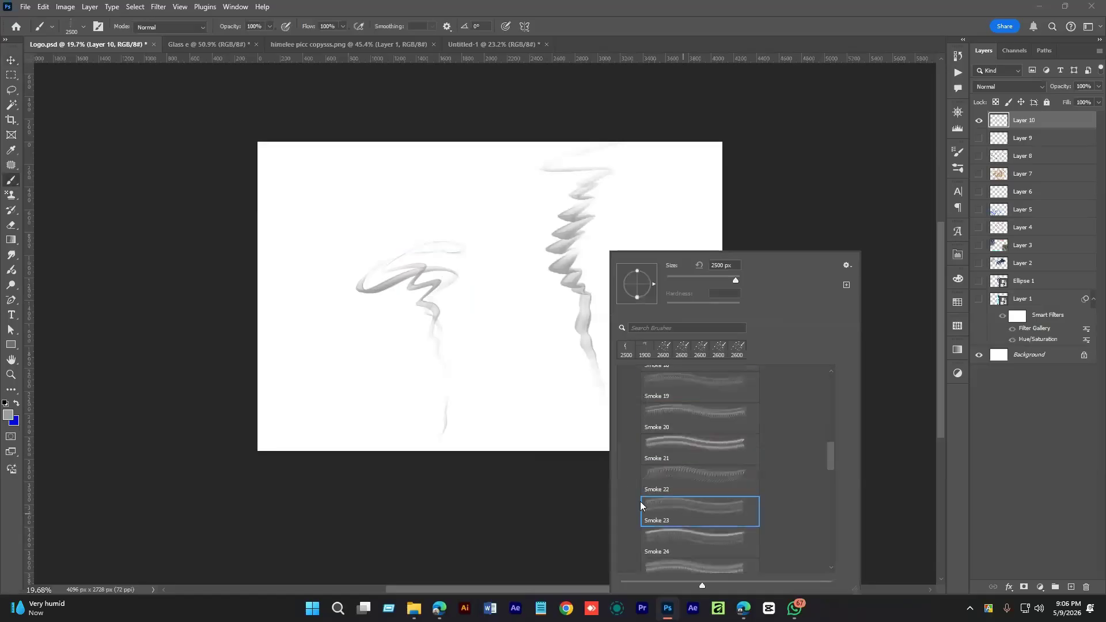
click(493, 311)
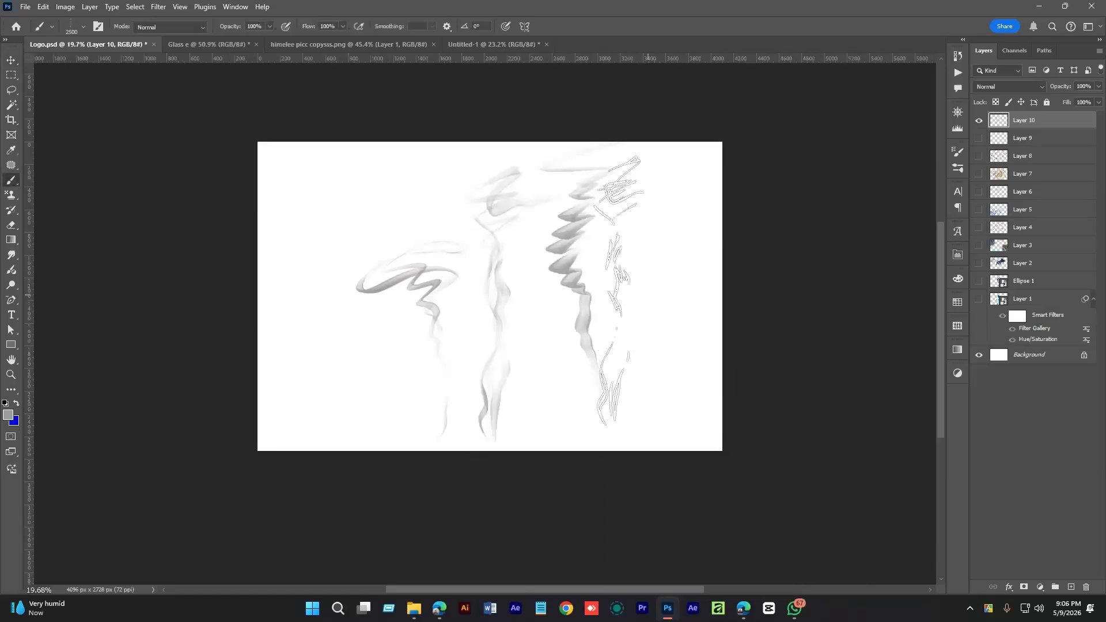
- Select a light-ray brush from the Free Sunshine Photoshop Brushes 6 group
right_click(639, 285)
scroll(776, 511, down, 3)
scroll(876, 451, up, 5)
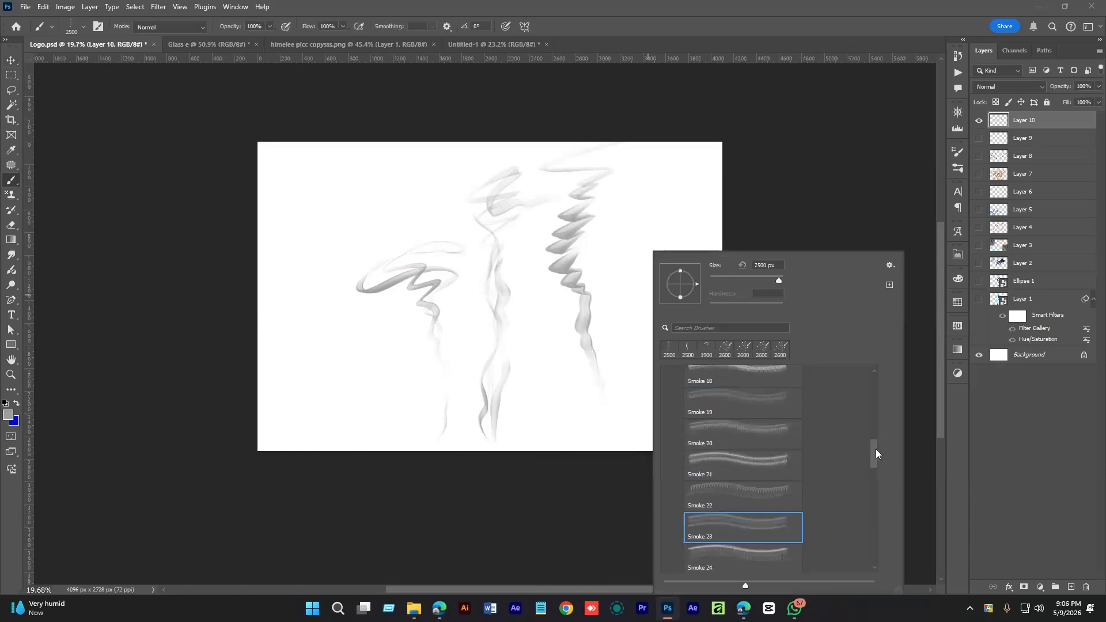
click(676, 380)
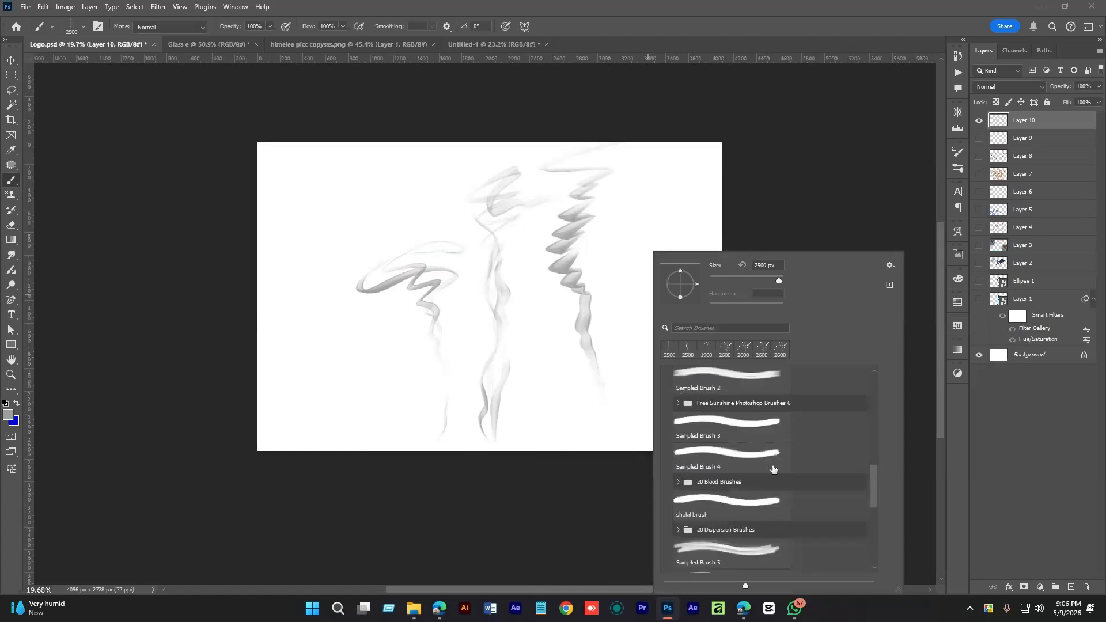
click(678, 404)
click(691, 415)
- Hide Layer 10, add a layer above it, and stamp grey sun rays falling from the canvas's top centre
click(979, 121)
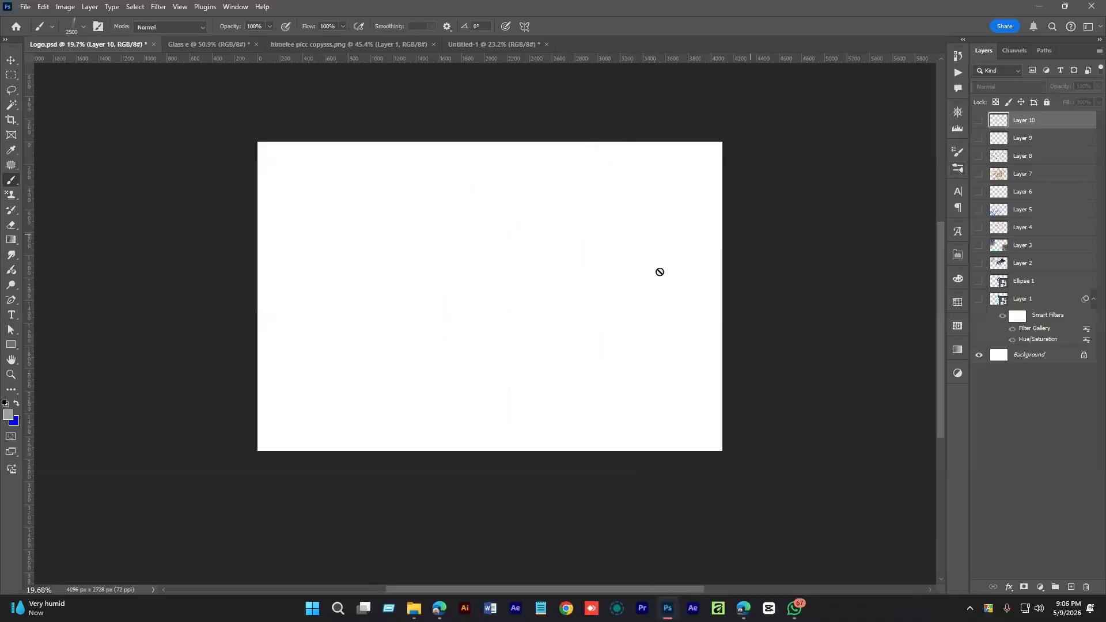
click(1071, 587)
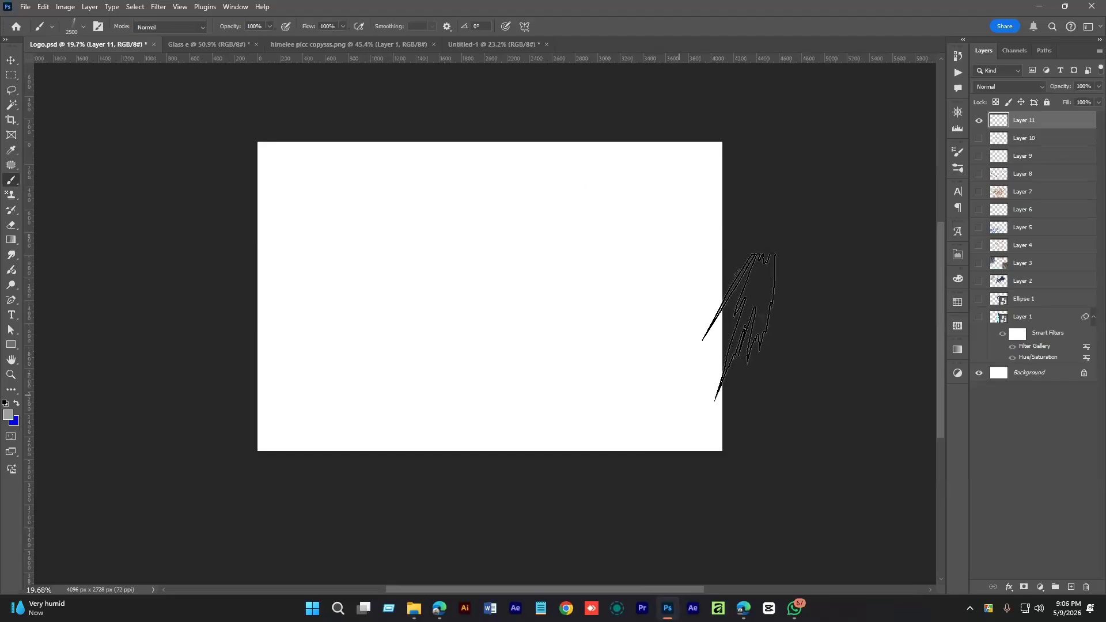
click(470, 213)
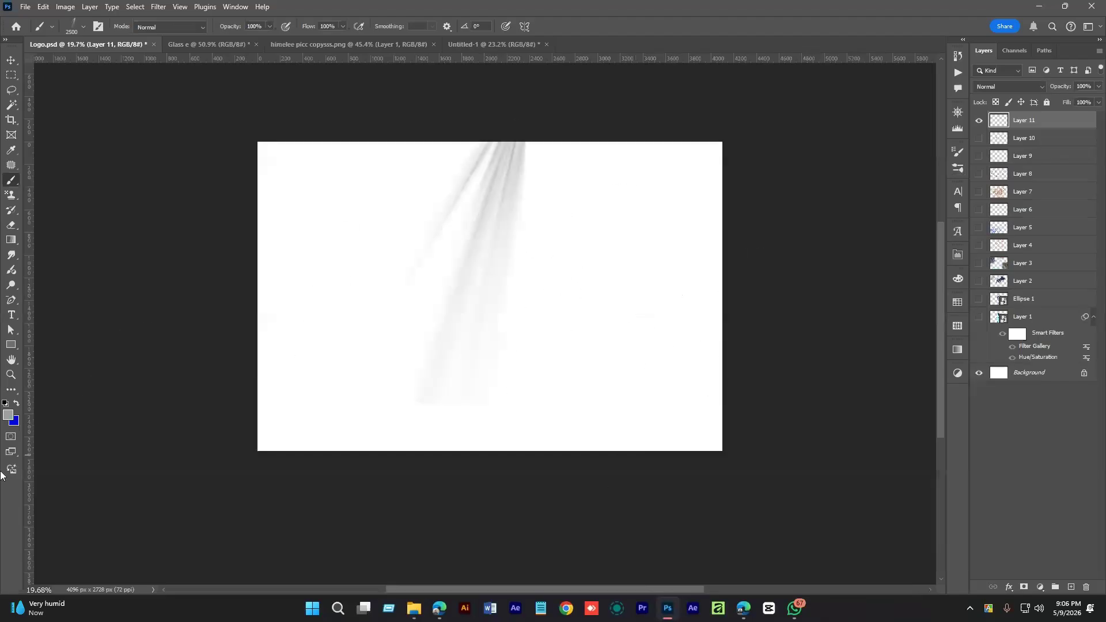
- Set the foreground colour to orange and stamp a 2500 px set of sun rays to the right of the grey ones
click(8, 415)
drag(810, 190, 826, 110)
click(960, 149)
click(818, 141)
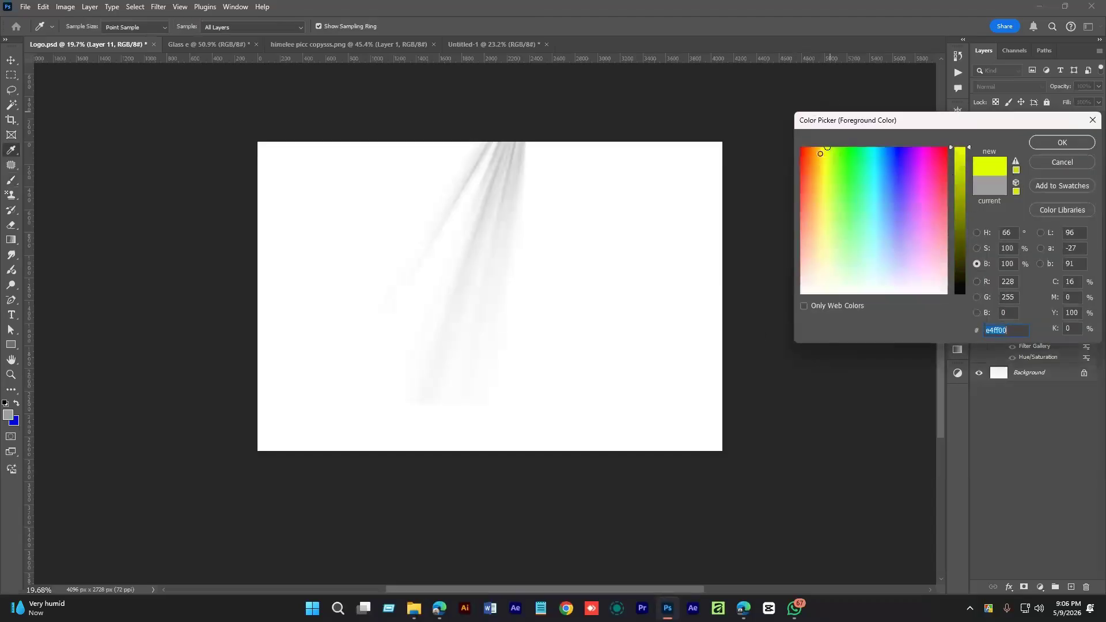
click(1060, 144)
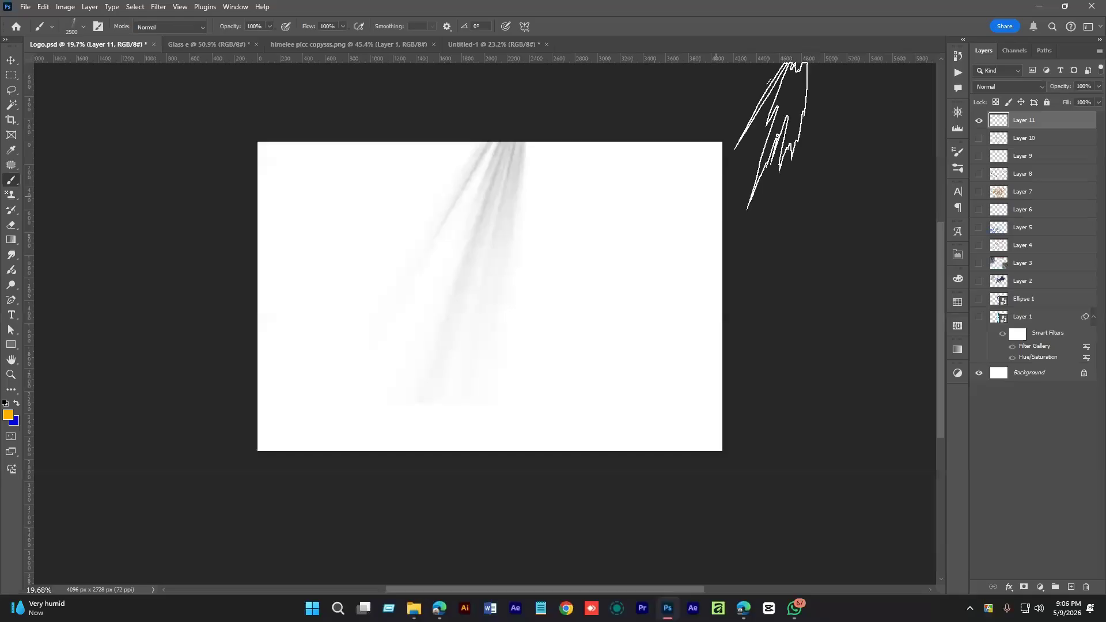
click(651, 173)
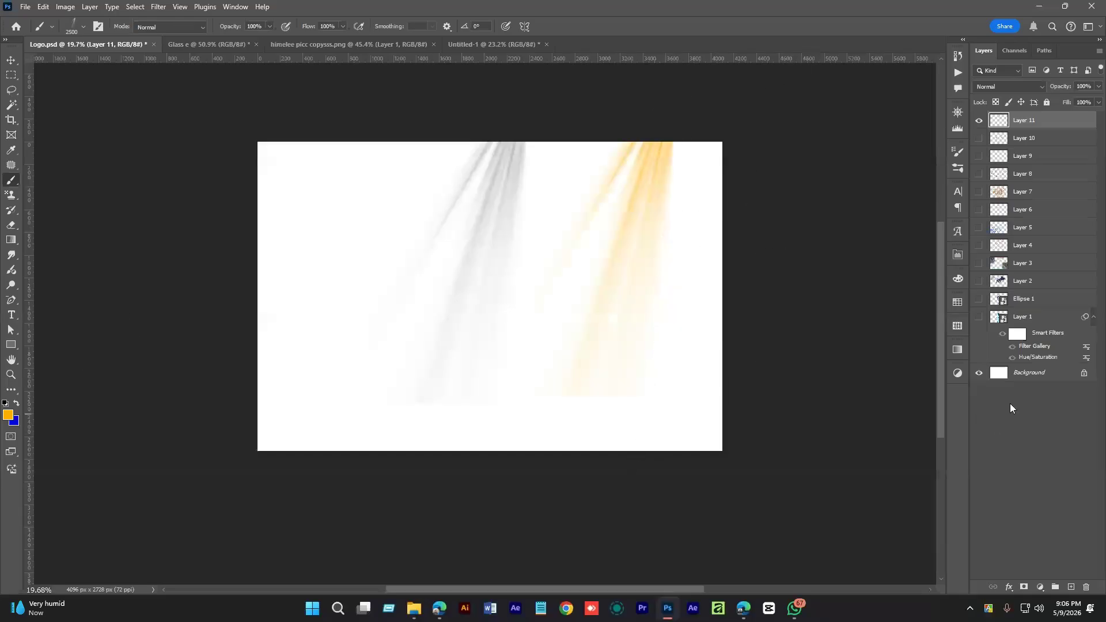
- Add a dark red (5c0007) Solid Color fill layer directly above the Background
click(1021, 375)
click(1041, 587)
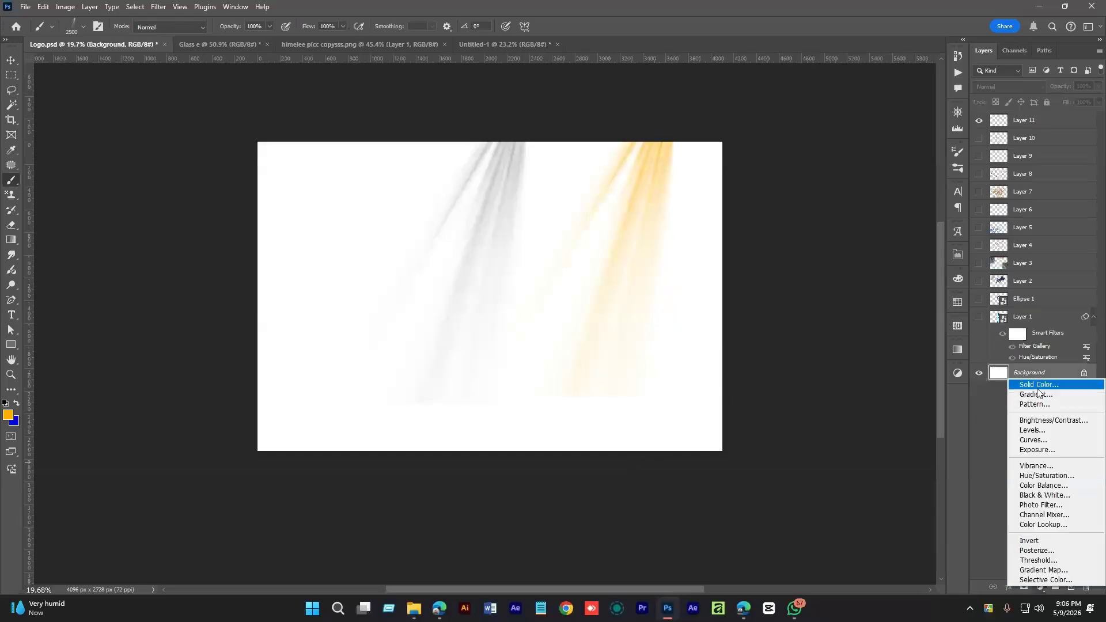
click(1026, 383)
drag(946, 199, 946, 132)
drag(959, 175, 964, 241)
key(Return)
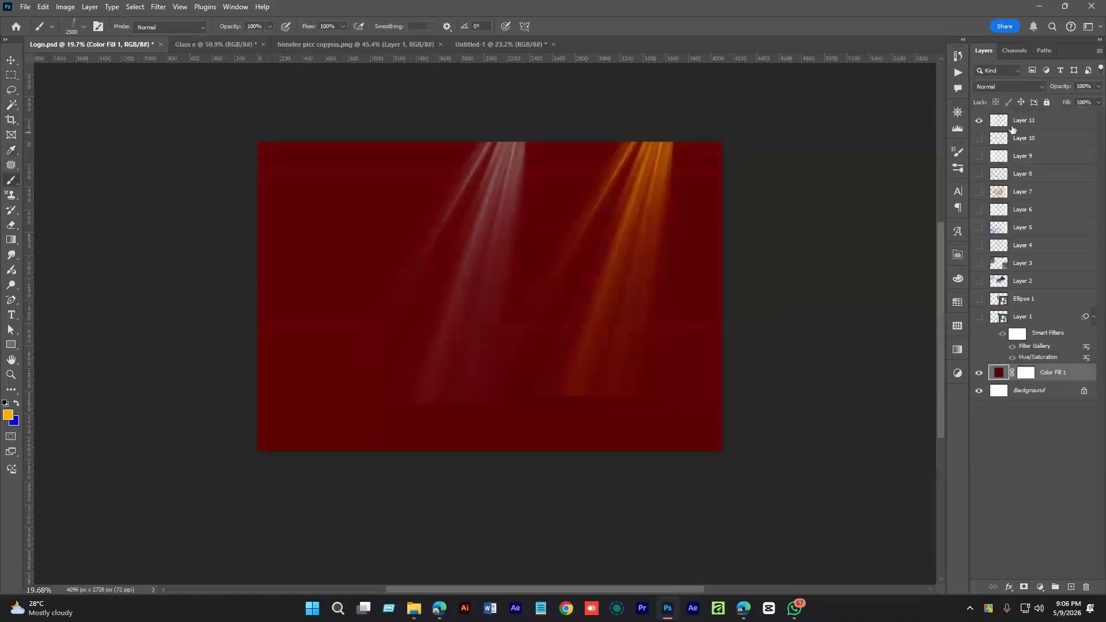
- Hide Layer 11, add a layer above it, and stamp white (ffffff) sun rays falling from the canvas's top edge
click(979, 121)
click(1031, 120)
click(1071, 587)
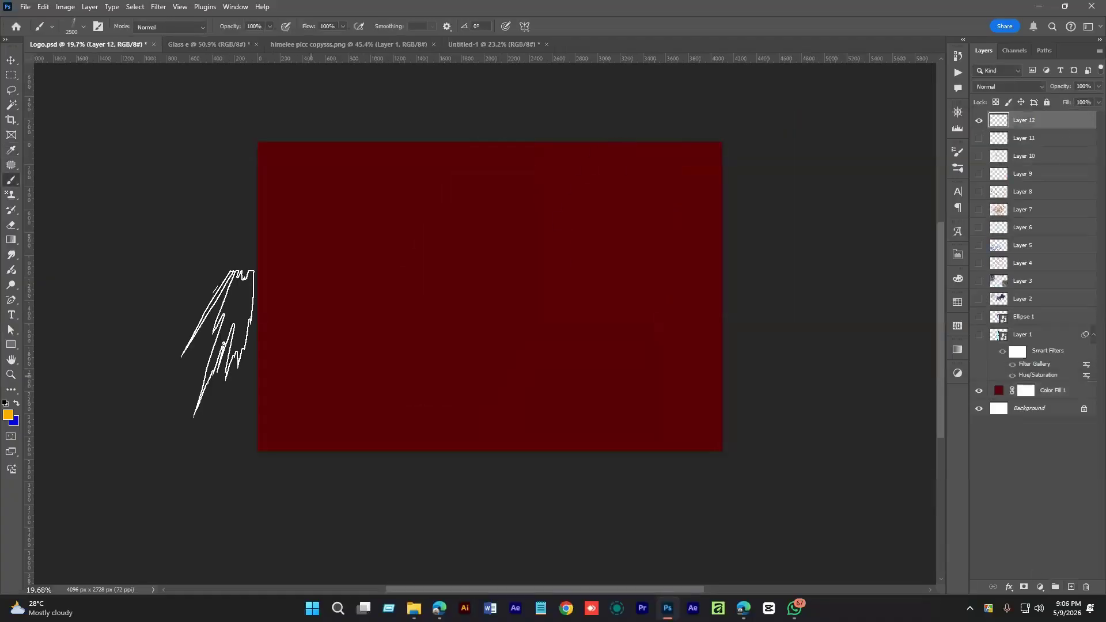
click(8, 415)
drag(868, 272, 945, 293)
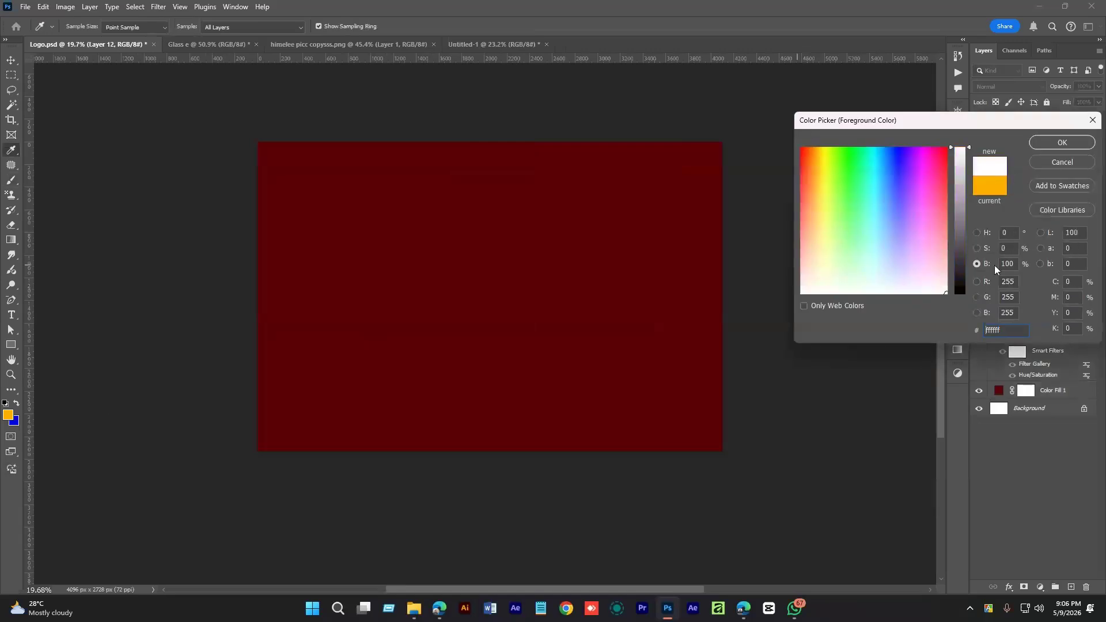
click(1052, 143)
key(b)
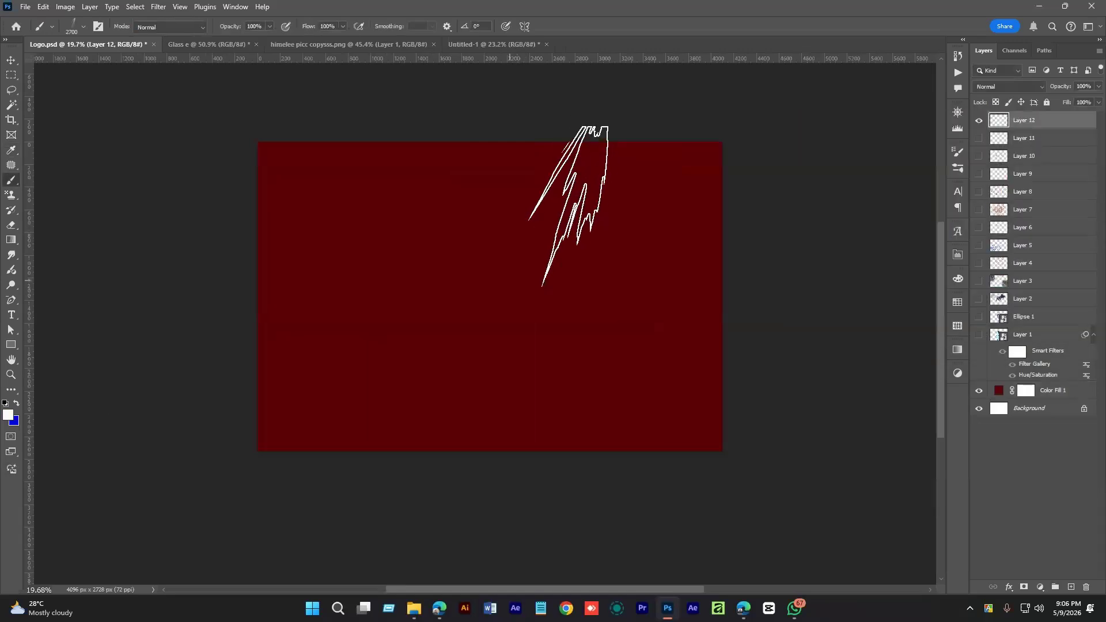
click(531, 272)
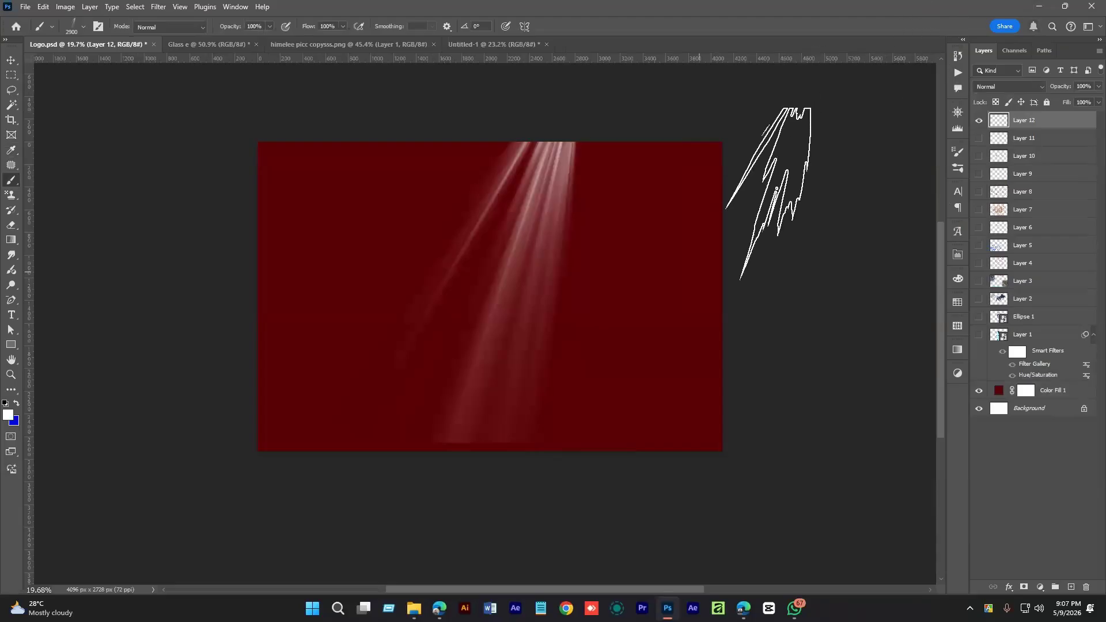
- Choose the Blood 1 brush from the 20 Blood Brushes group
right_click(478, 259)
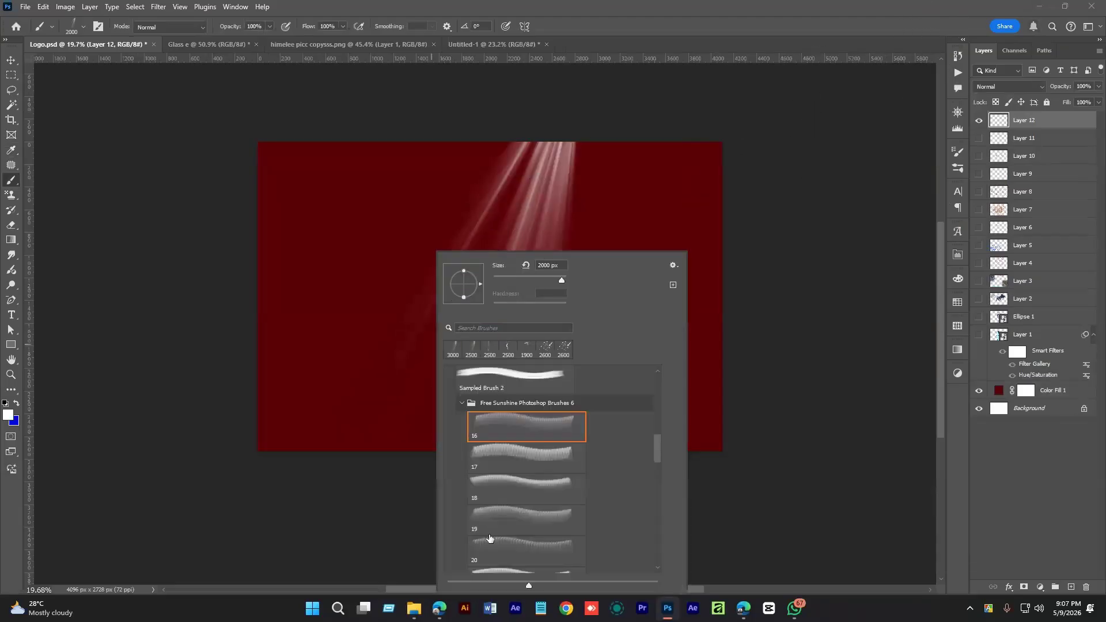
click(461, 403)
scroll(463, 430, down, 3)
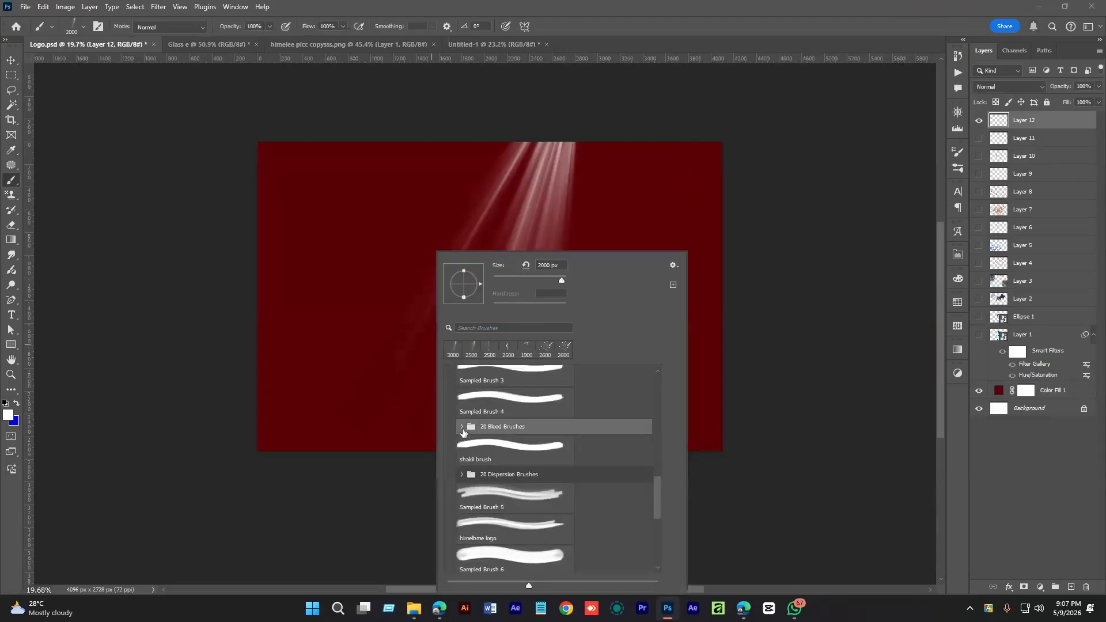
click(462, 427)
click(518, 446)
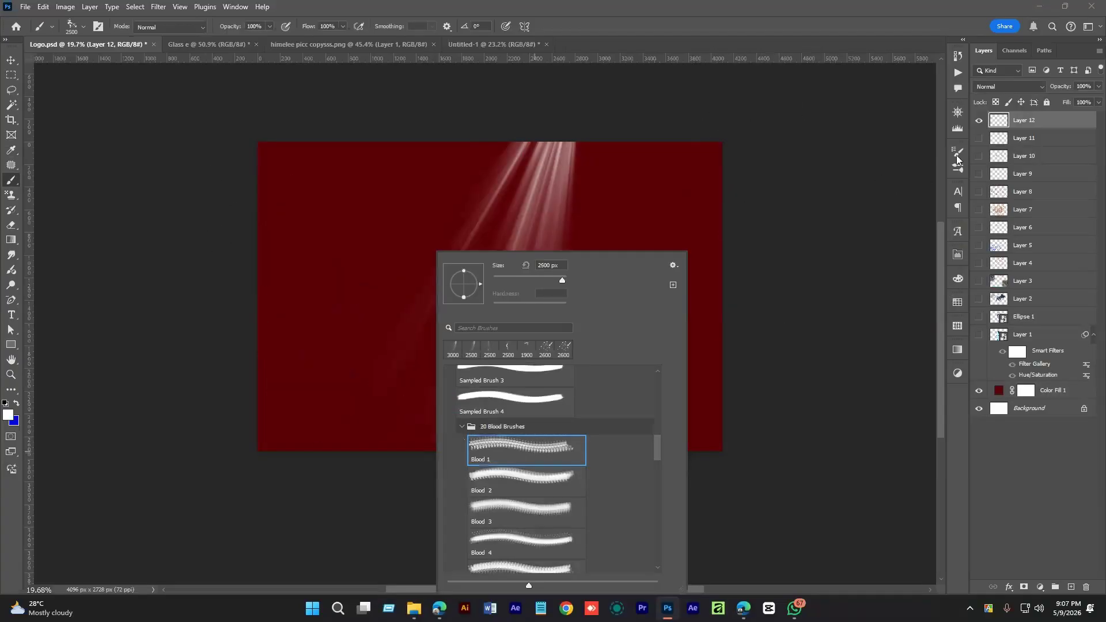
- Change the Color Fill 1 colour to white (ffffff) and make Layer 12 the active layer
double_click(999, 390)
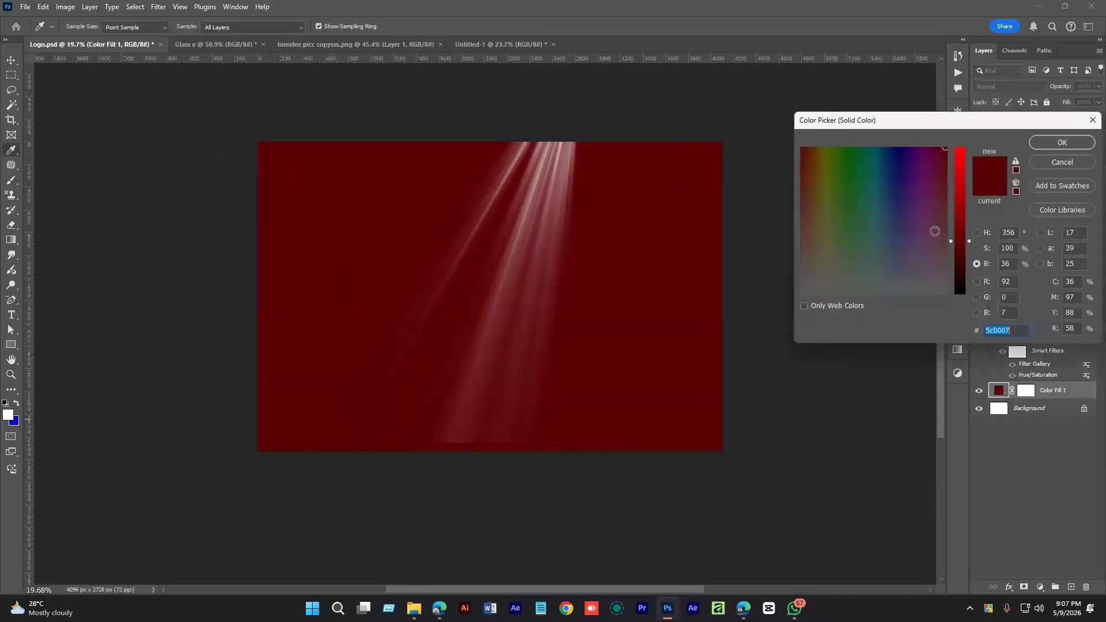
drag(965, 200, 961, 142)
drag(925, 211, 928, 302)
click(1062, 144)
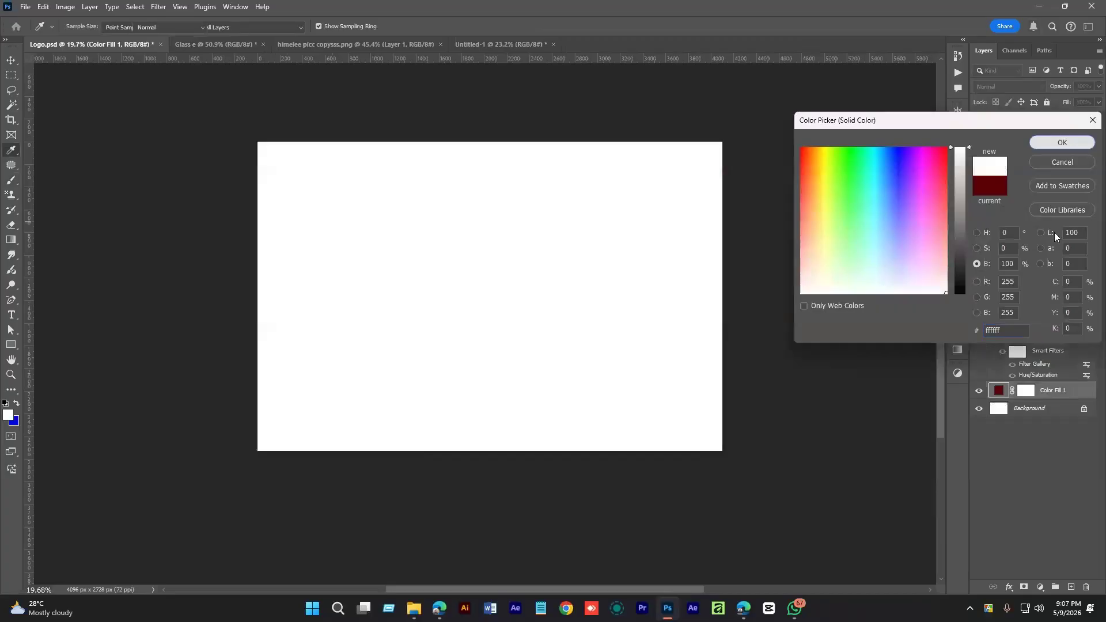
click(1044, 126)
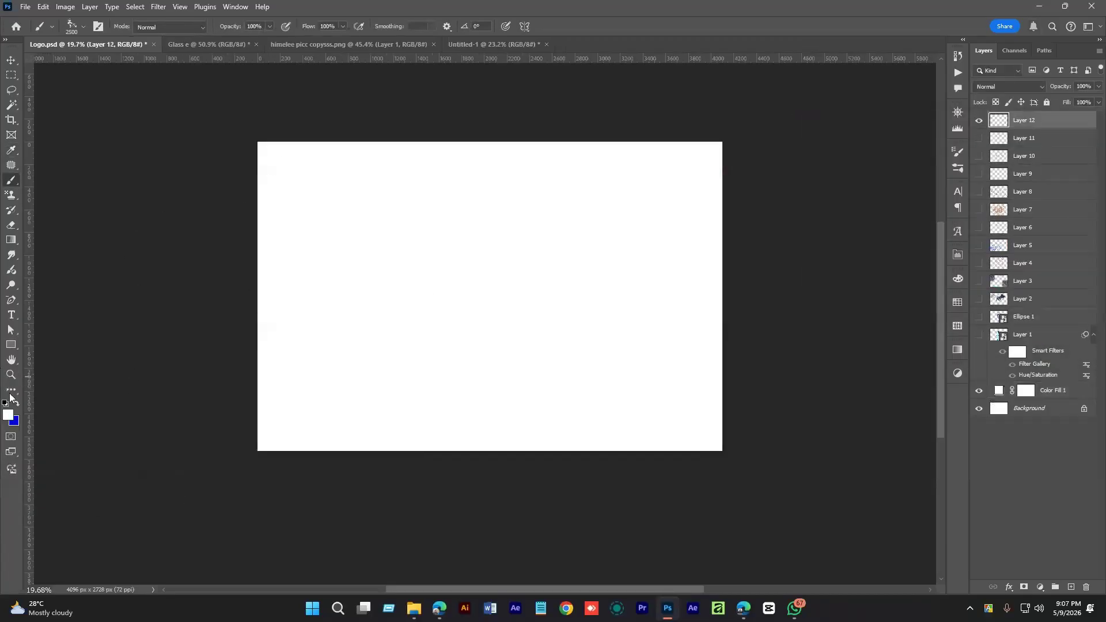
- Set the foreground colour to red (ff0000) and stamp a 2500 px Blood 1 splatter on the canvas's left half
click(7, 414)
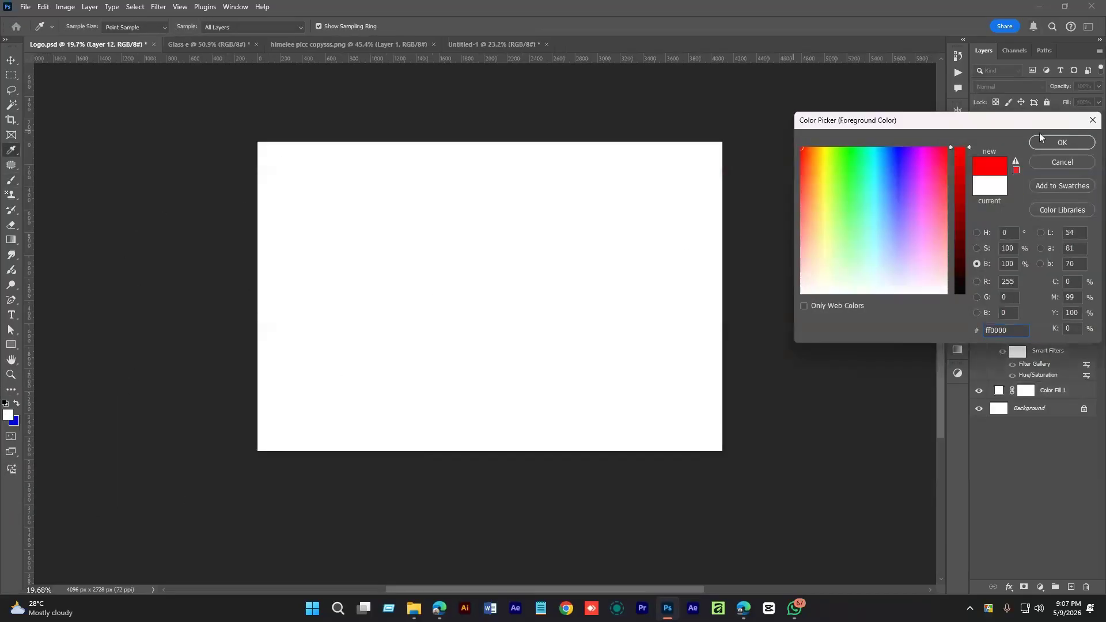
click(1052, 142)
click(415, 294)
- Reduce the Blood 1 brush to 1200 px and stamp a smaller red splatter in the canvas's upper right
key(bracketleft)
key(bracketleft)
key(bracketleft)
key(bracketleft)
key(bracketleft)
key(bracketleft)
key(bracketleft)
key(bracketleft)
key(bracketleft)
key(bracketleft)
key(bracketleft)
key(bracketleft)
click(591, 237)
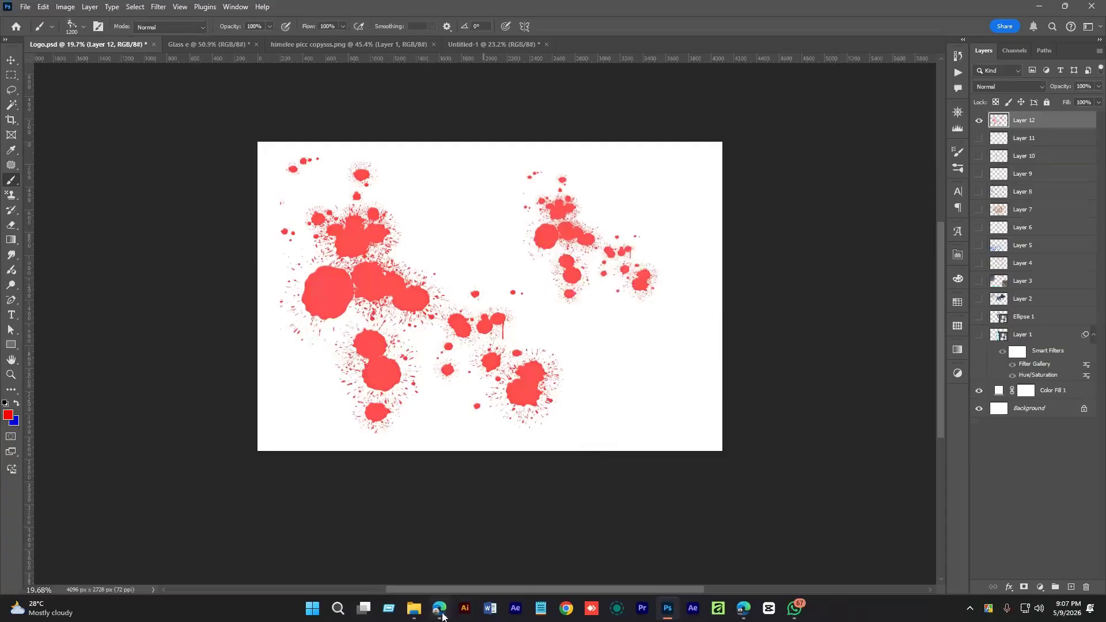
- Switch to the Brusheezy page in Edge, open the Watercolor Splatters brush set and start its free download, dismissing the blank pop-up
mouse_move(743, 610)
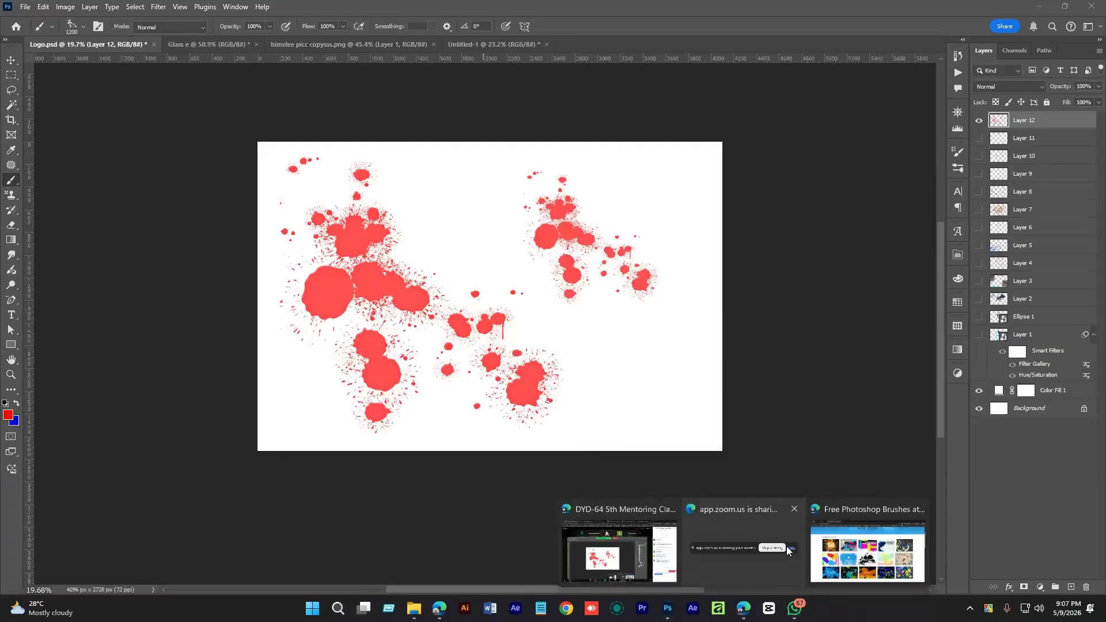
click(841, 549)
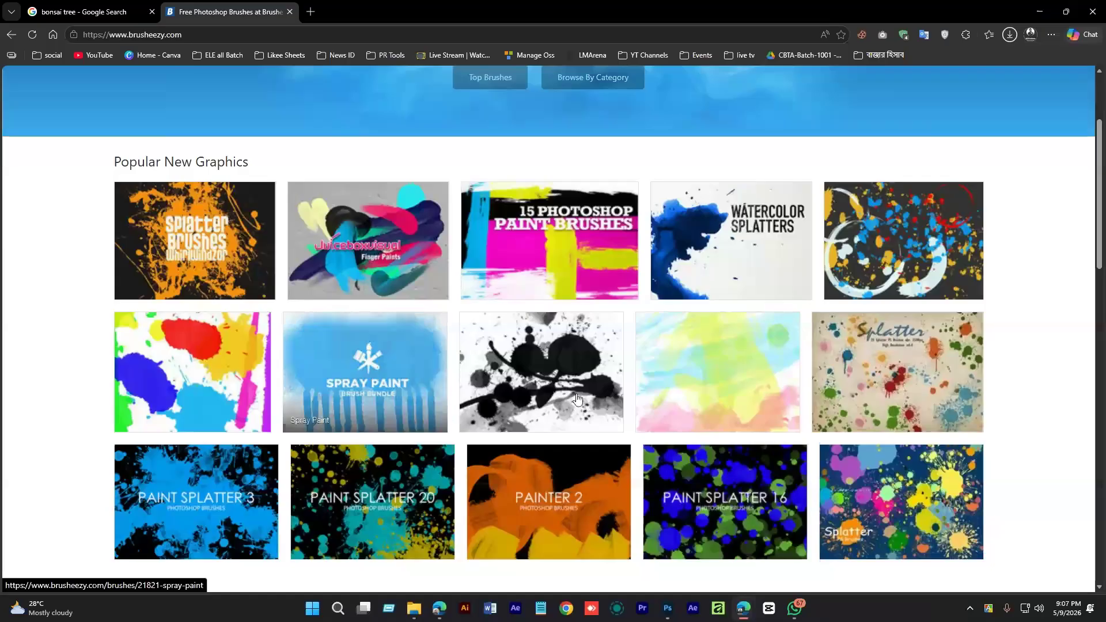
click(751, 228)
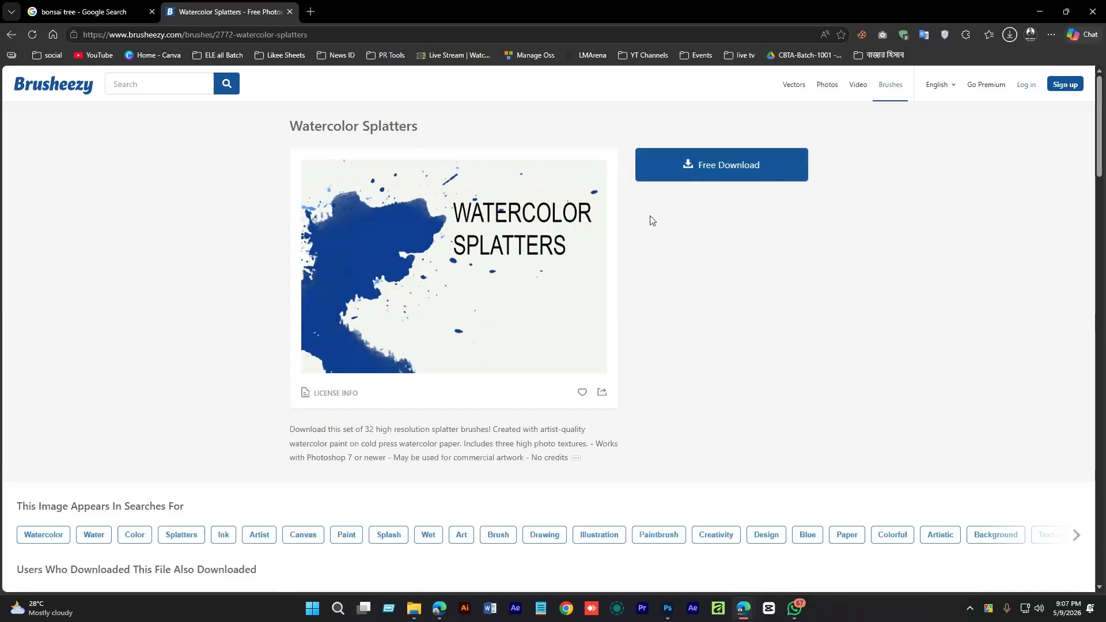
click(724, 174)
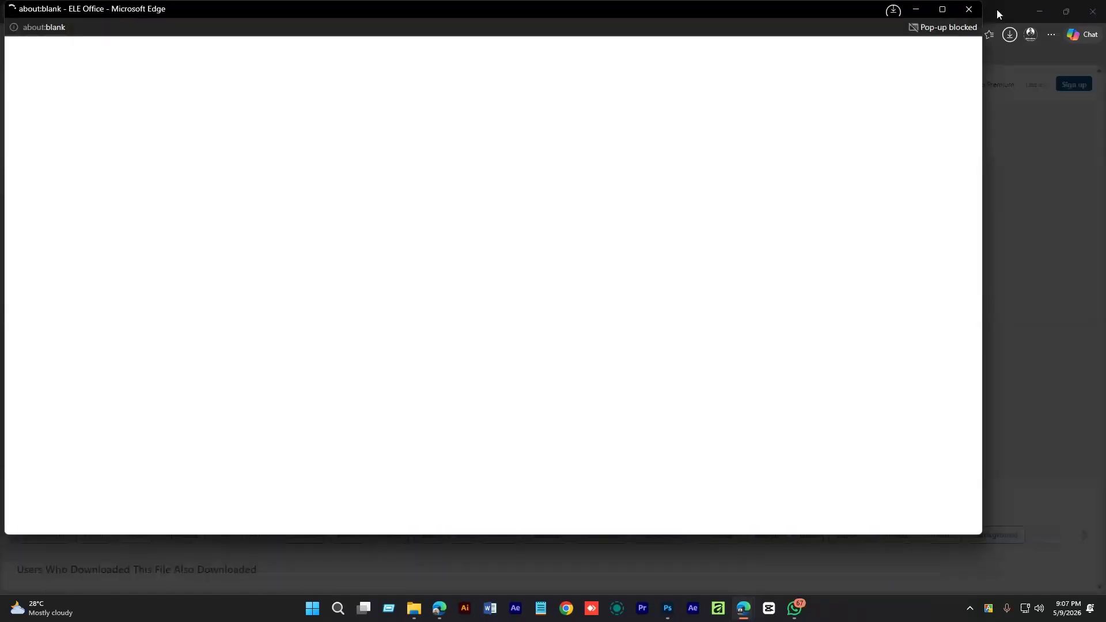
click(969, 9)
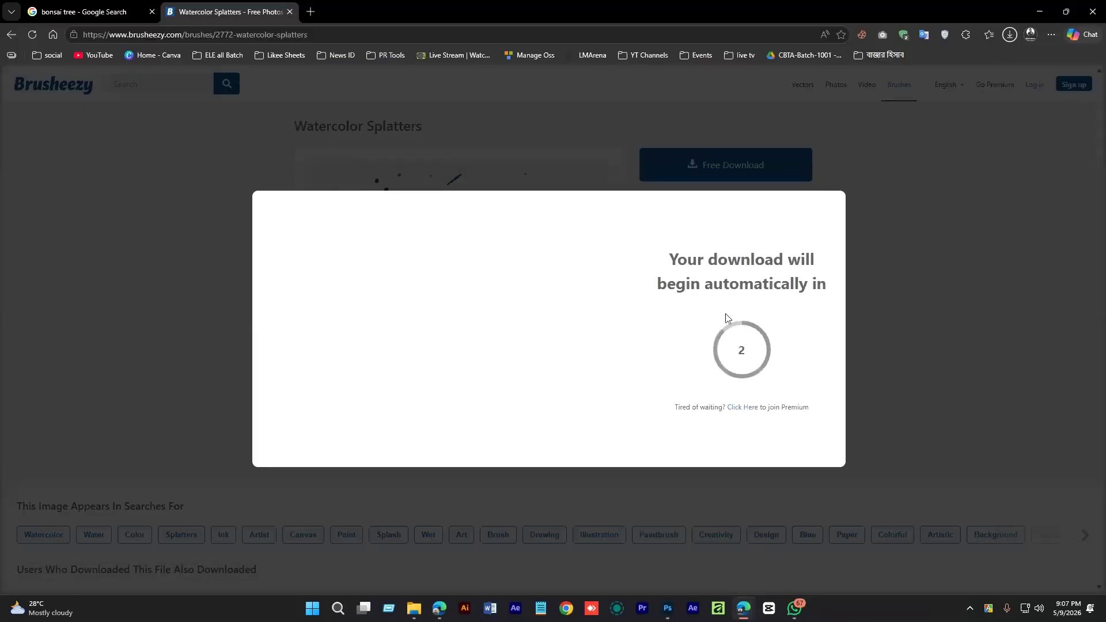
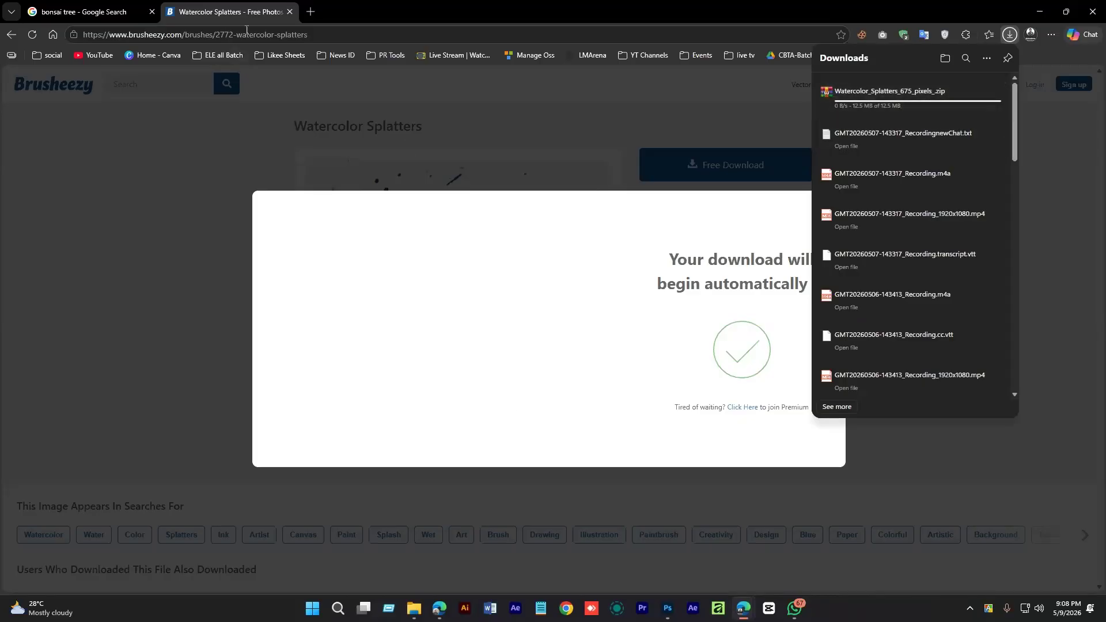
- Copy the Watercolor Splatters page address, load it in an InPrivate window and try the free download there
click(279, 34)
key(ctrl+c)
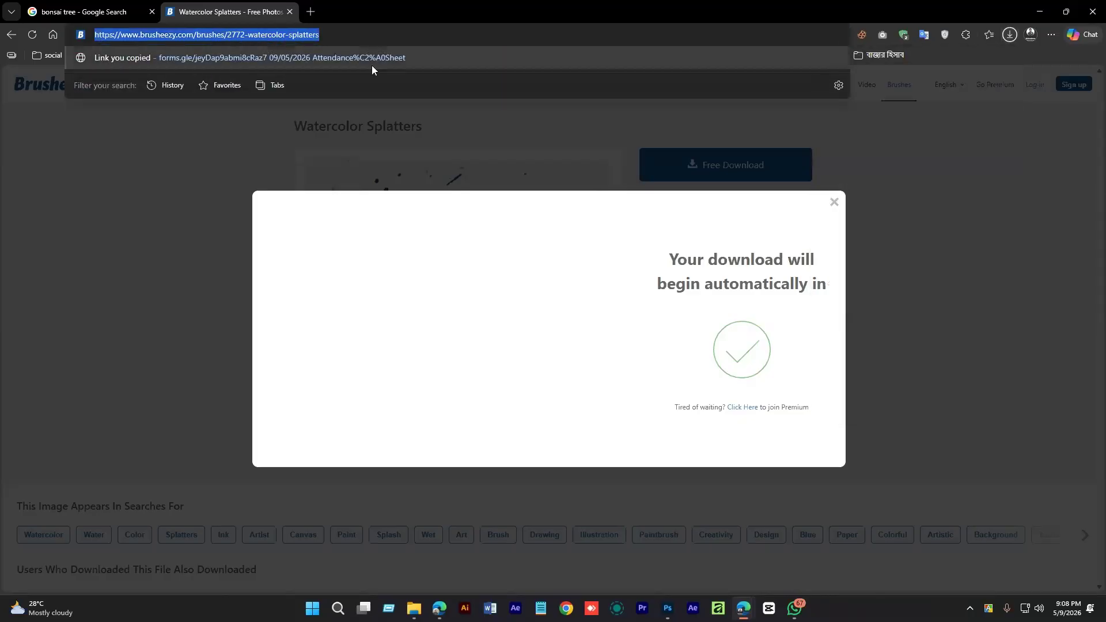
key(ctrl+shift+n)
key(ctrl+v)
click(372, 64)
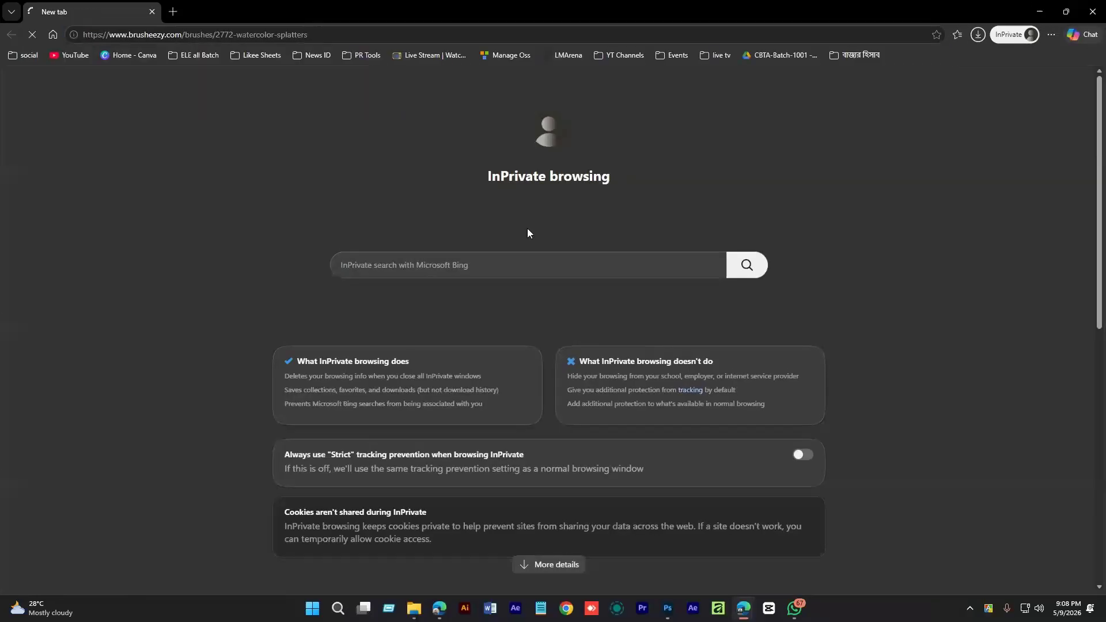
click(712, 166)
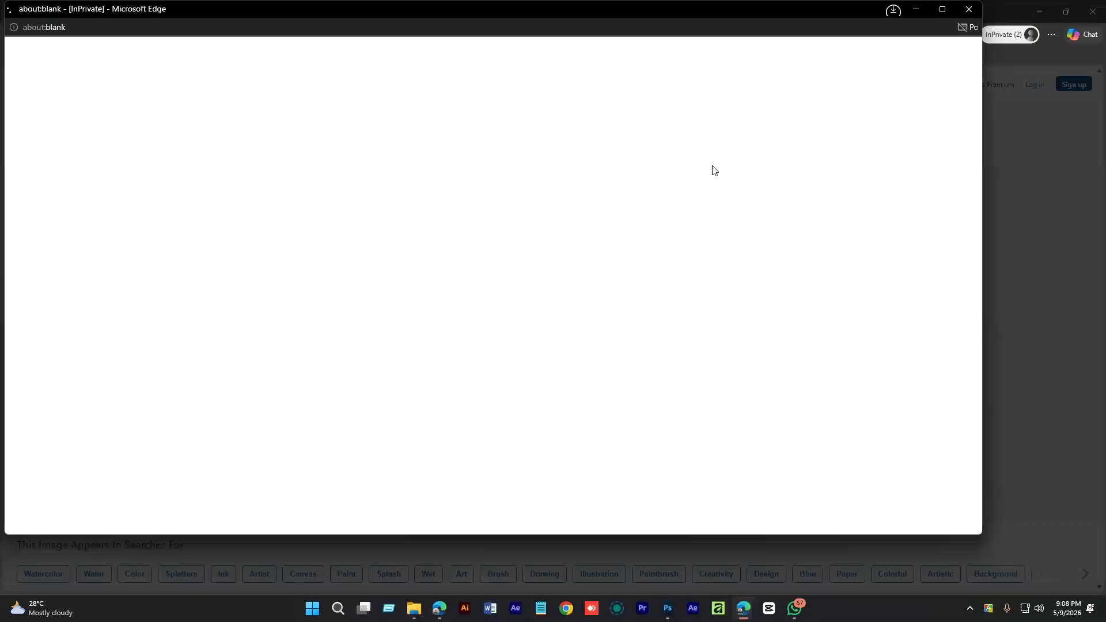
click(974, 9)
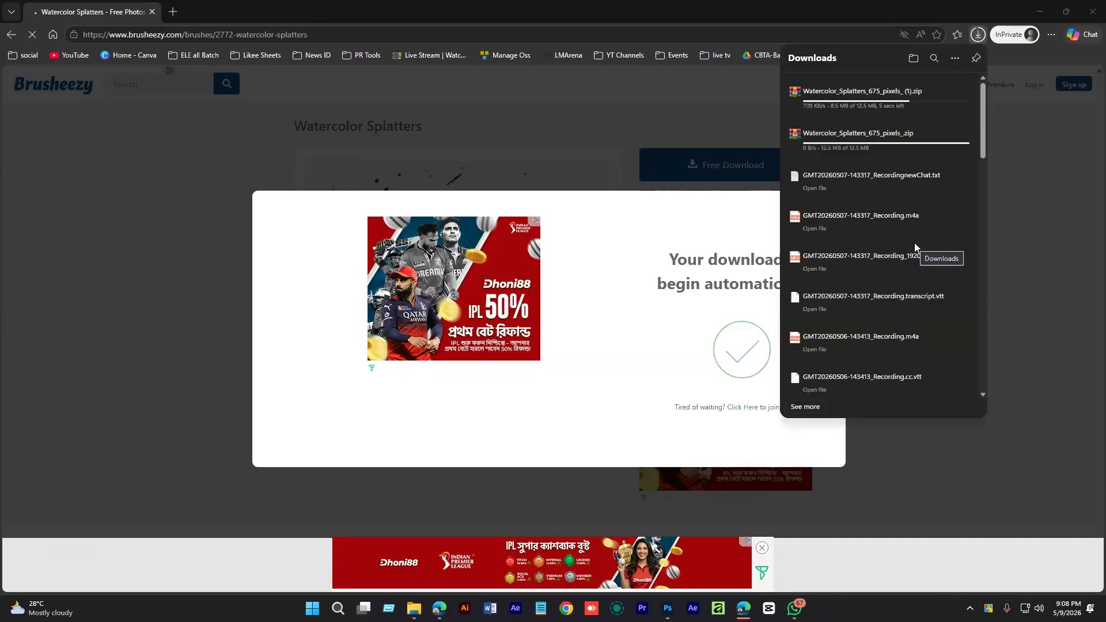
mouse_move(906, 245)
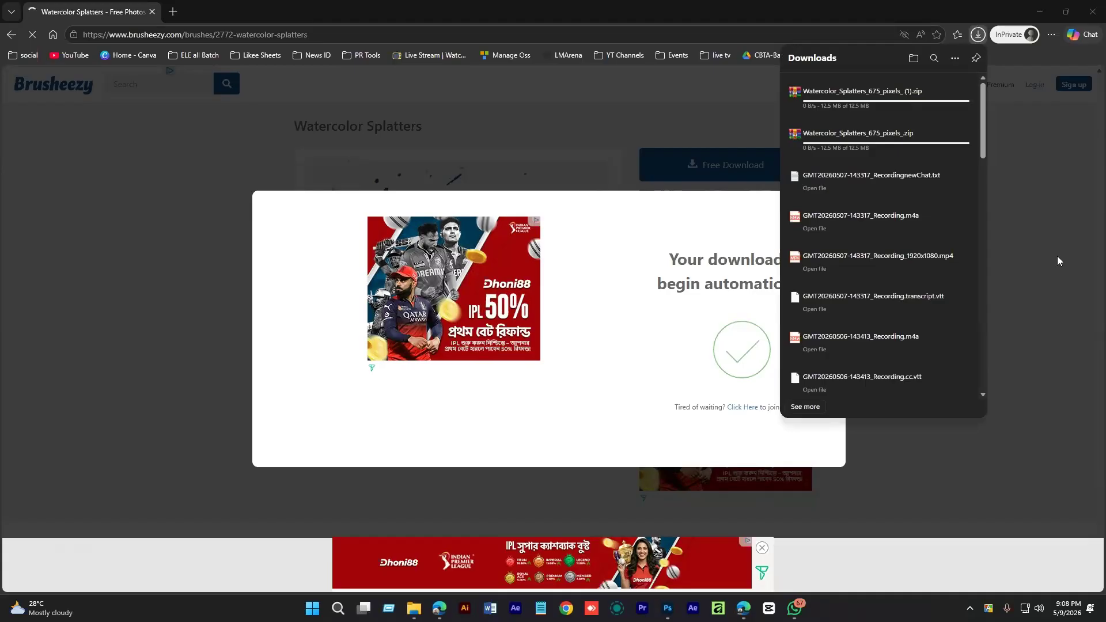
mouse_move(897, 146)
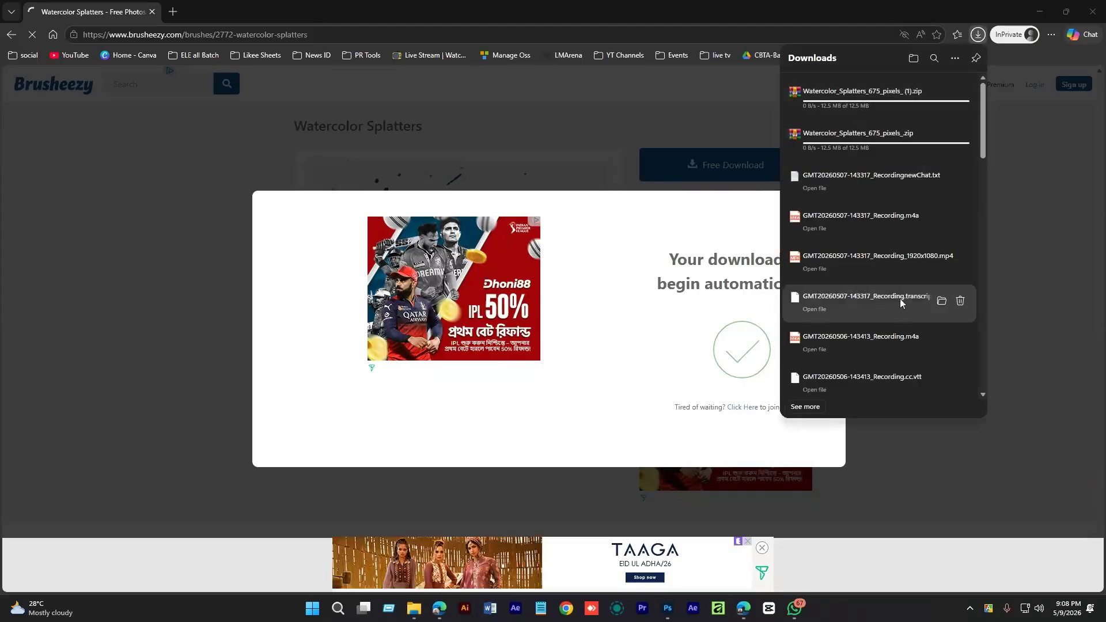
- Find and open Google Chrome, and load the copied brusheezy.com/brushes/2772-watercolor-splatters address in it
click(338, 608)
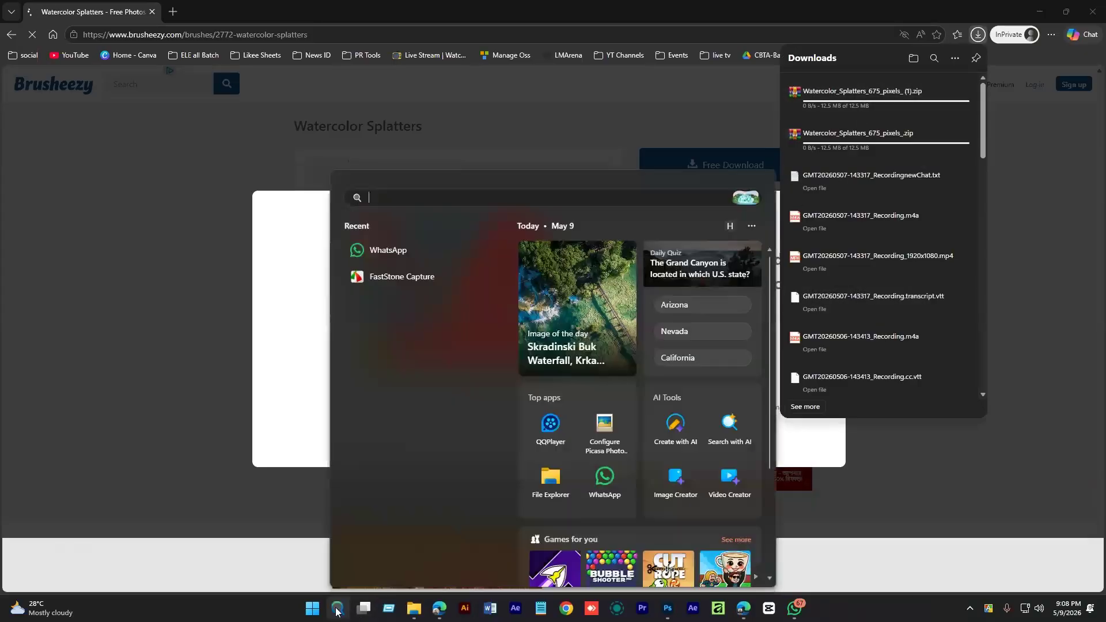
text(goo)
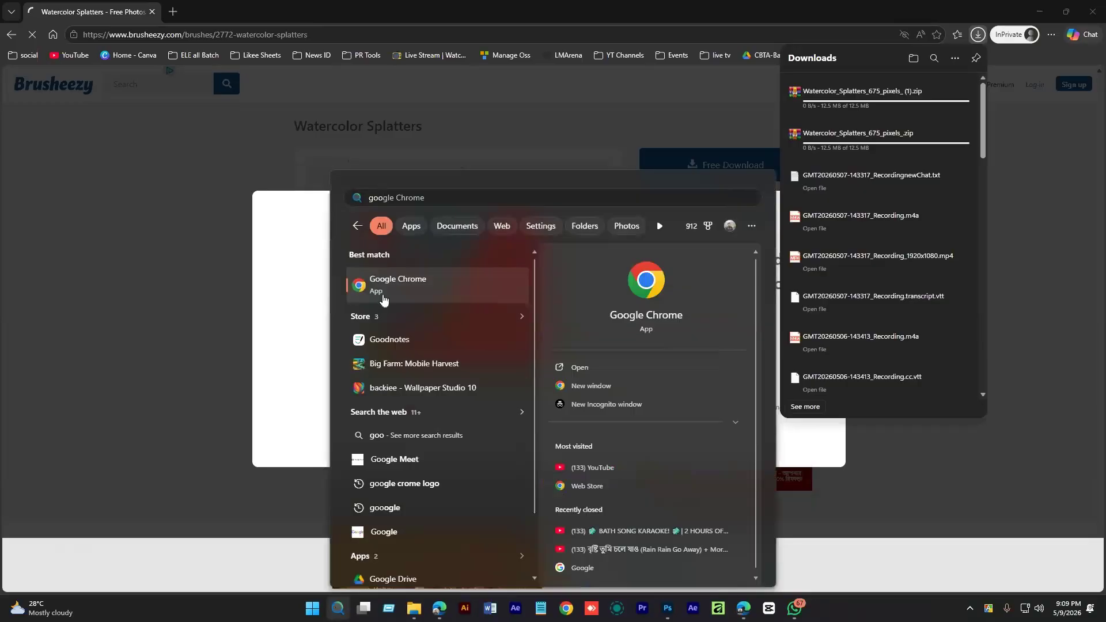
click(393, 282)
key(ctrl+v)
key(Return)
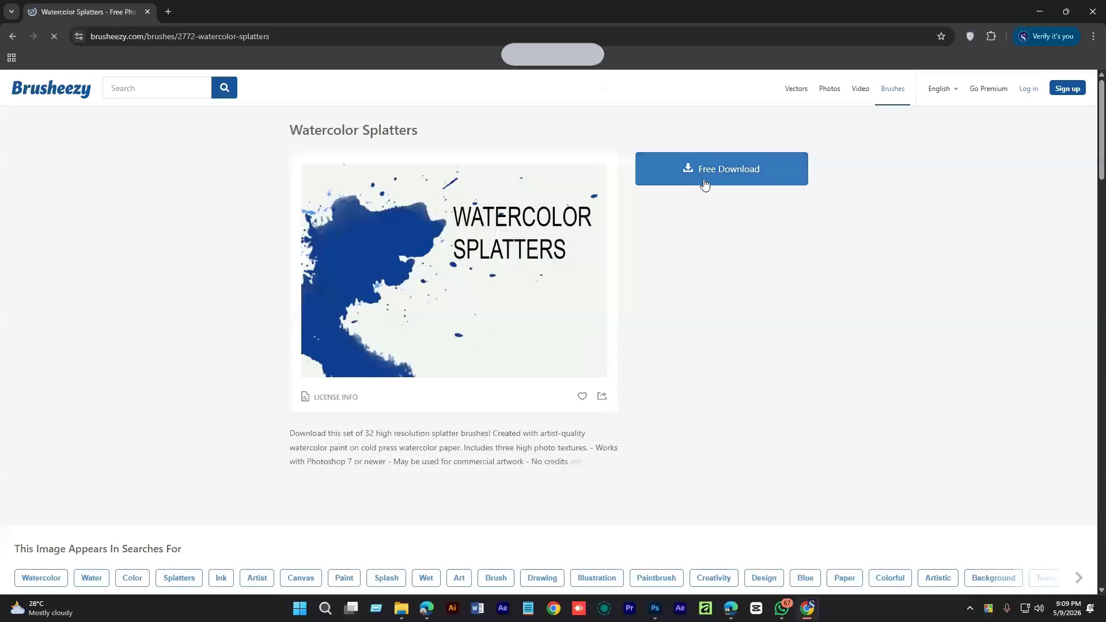
- Download the free Watercolor Splatters brush set, dismiss the blank pop-up and display the browser's recent downloads
click(704, 183)
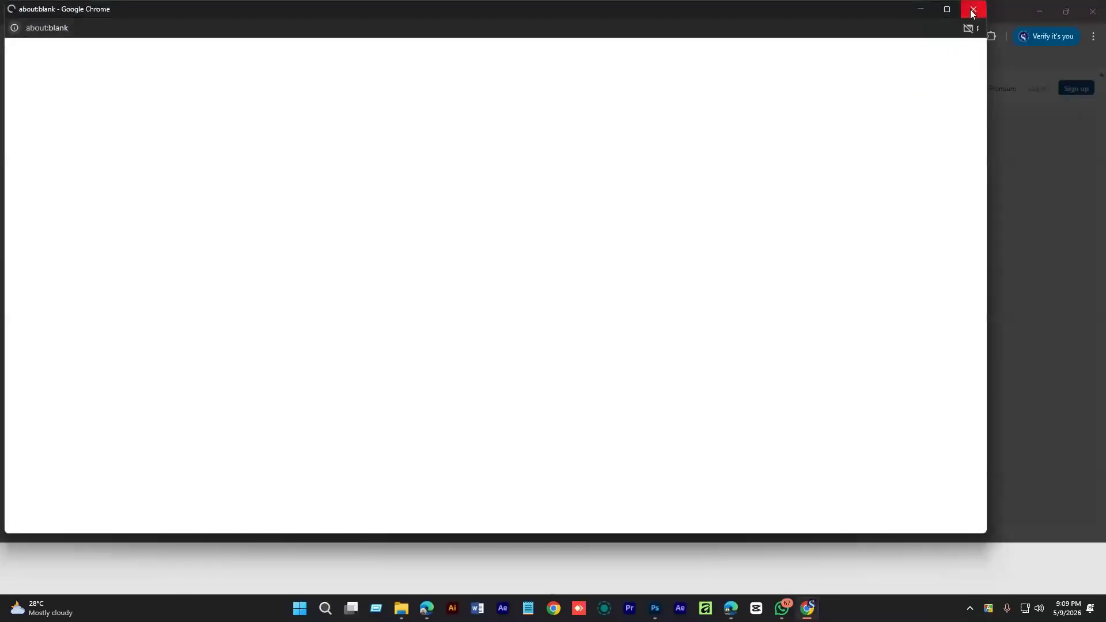
click(973, 8)
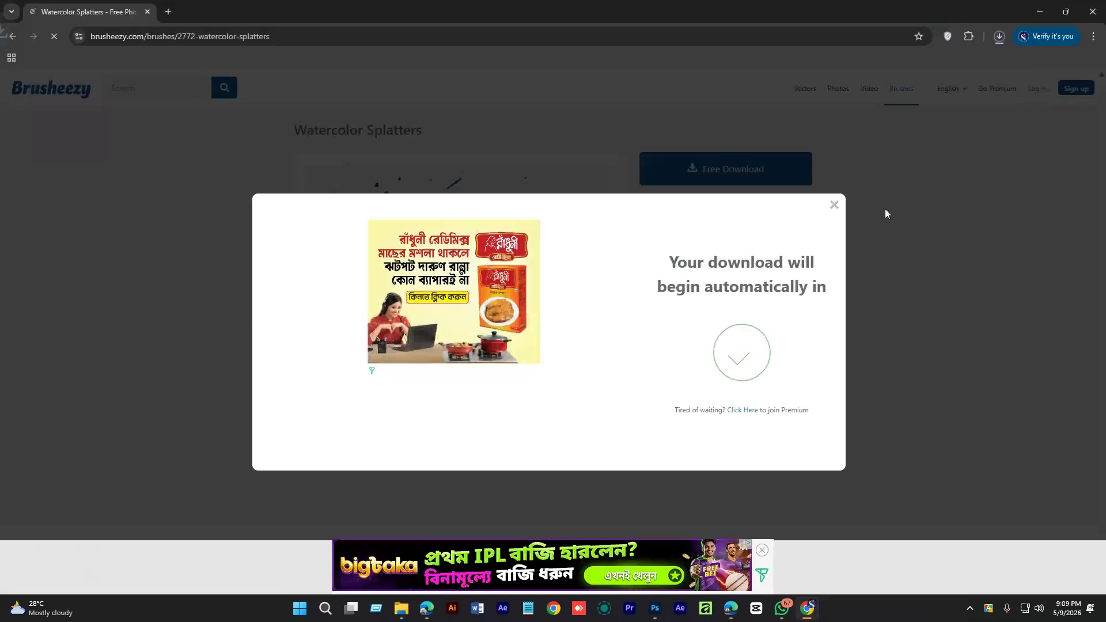
click(994, 38)
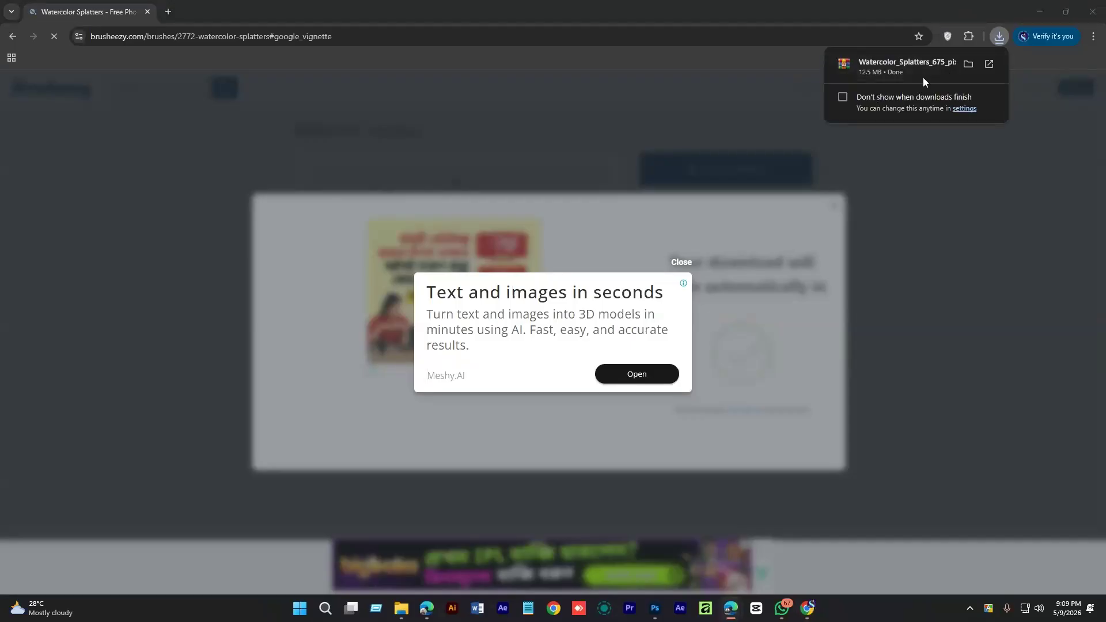
- Show the downloaded Watercolor Splatters zip in its folder and extract all of its contents
click(968, 64)
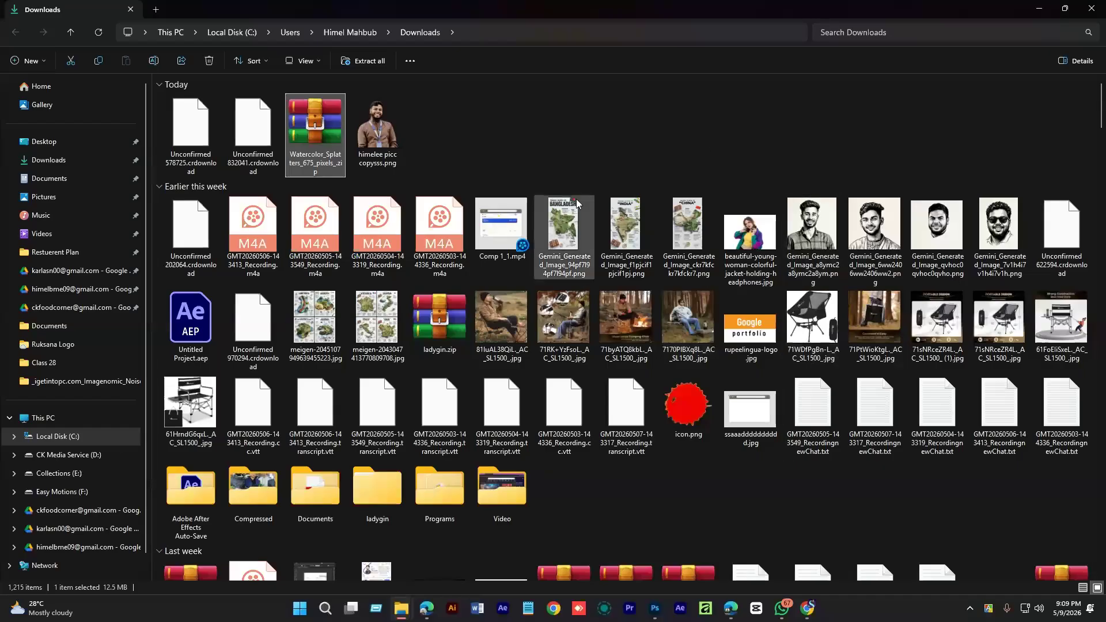
right_click(298, 112)
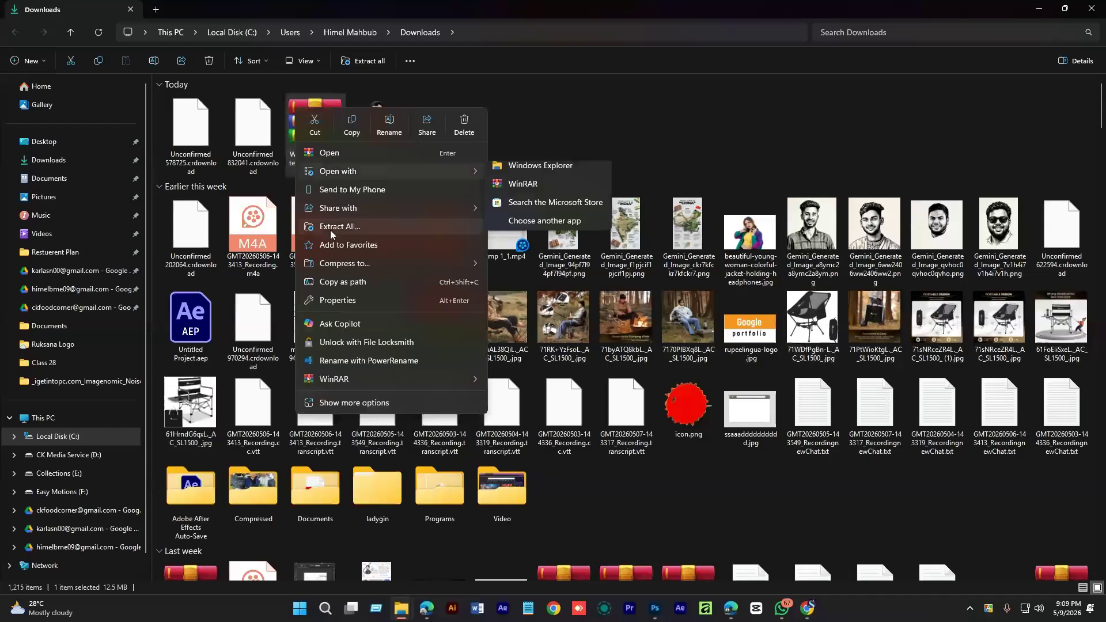
click(330, 228)
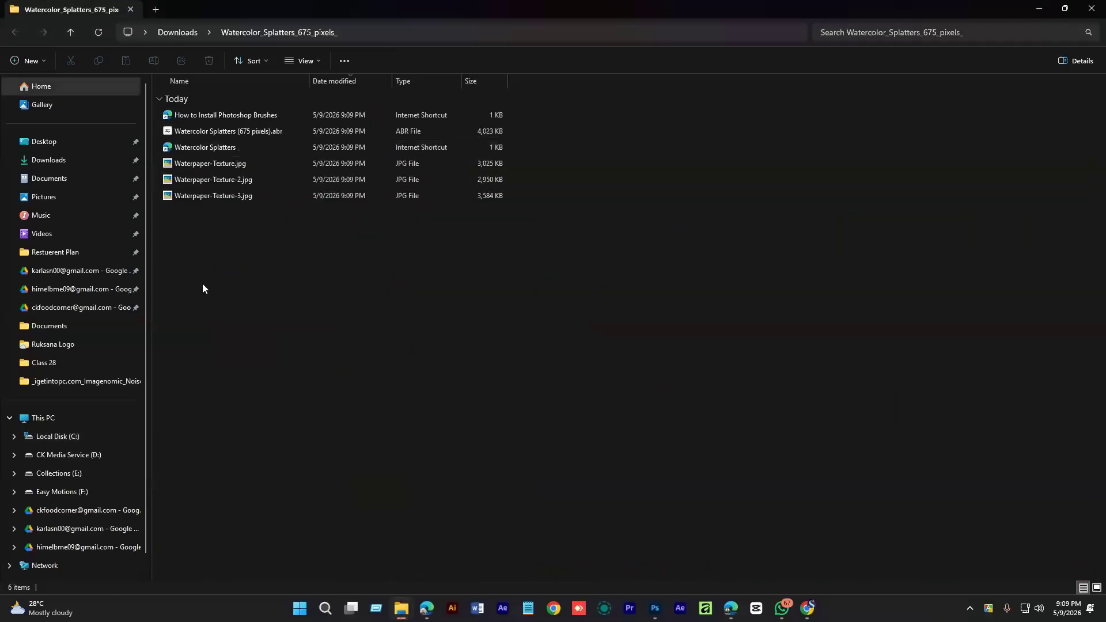
- Load the Watercolor Splatters (675 pixels).abr brush file into Adobe Photoshop 2024, using that app just once
key(ctrl+a)
click(252, 130)
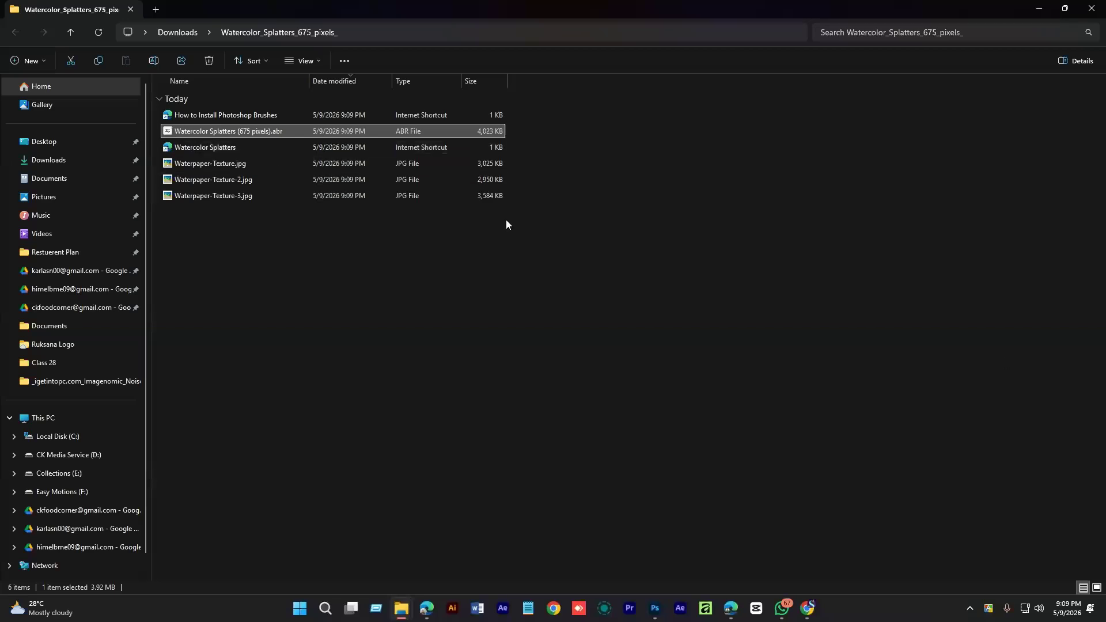
key(Return)
scroll(646, 414, down, 2)
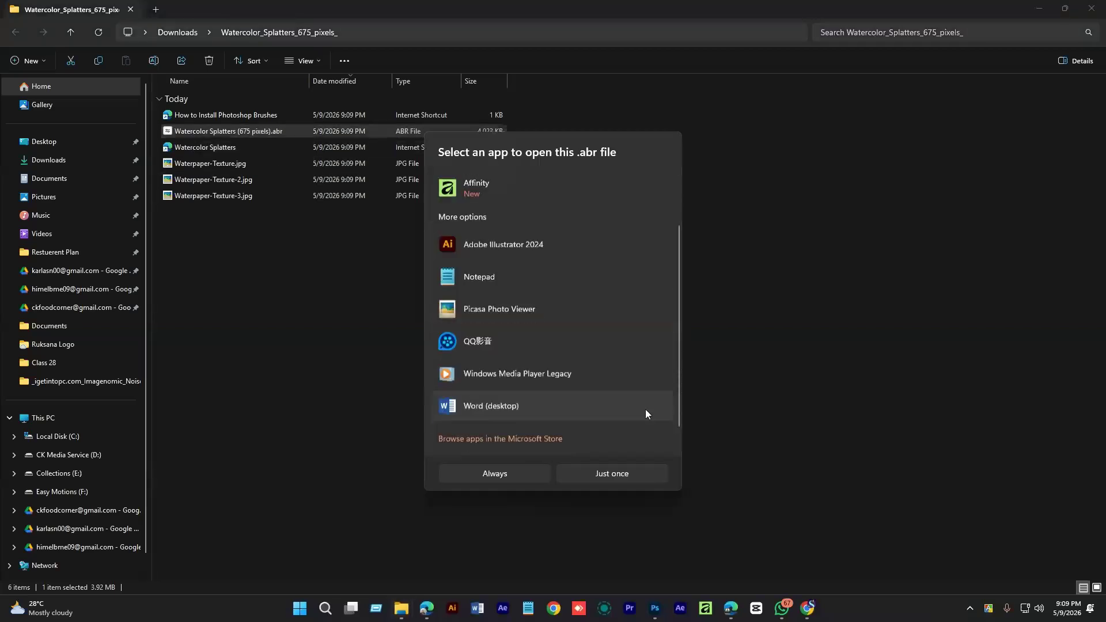
scroll(646, 410, down, 1)
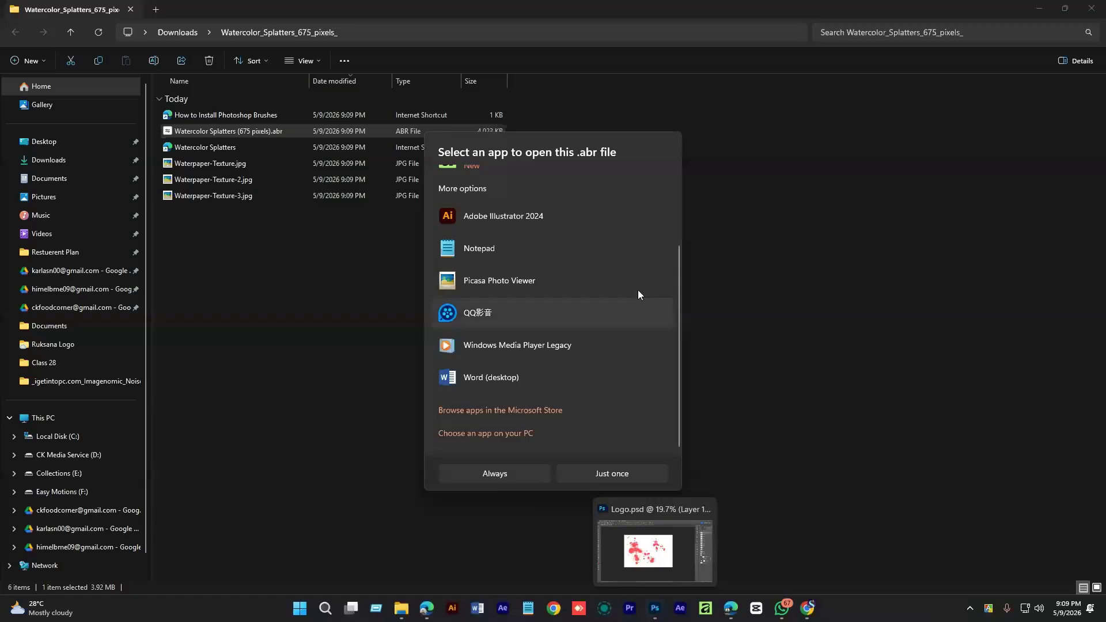
scroll(638, 291, up, 3)
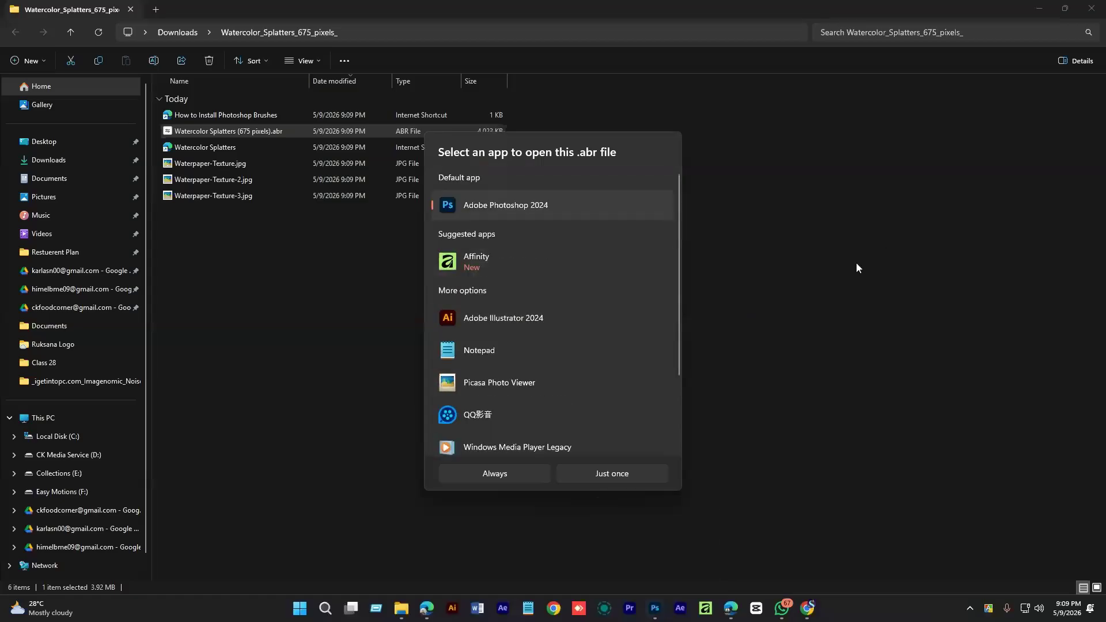
click(624, 475)
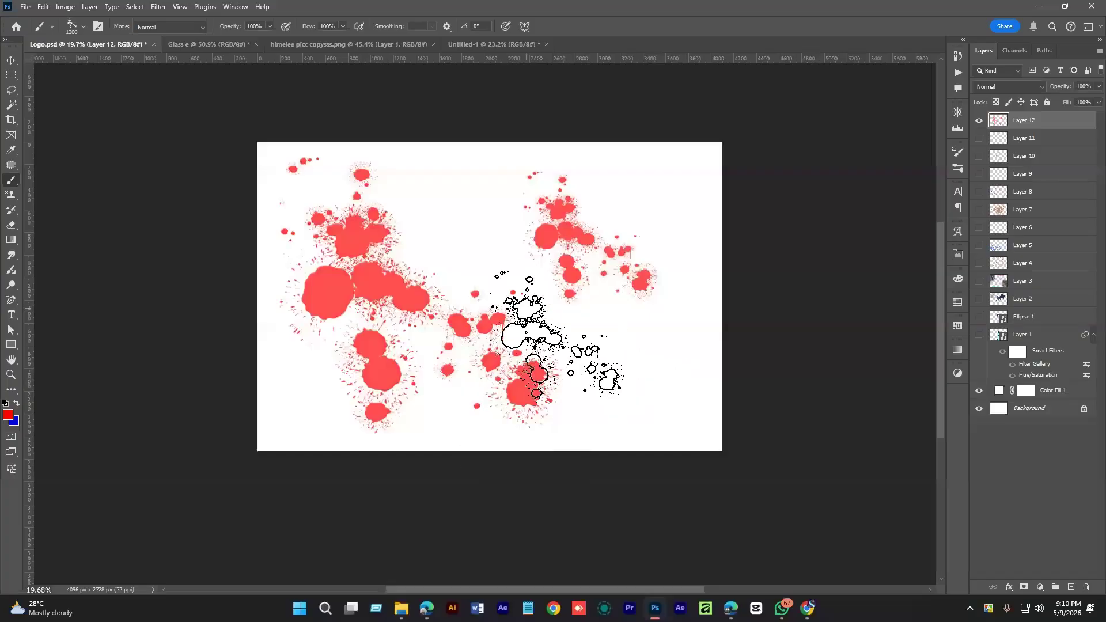
- Delete the layers from Layer 12 down to Layer 3 and add a new empty layer above Layer 2
shift+click(1041, 283)
key(Delete)
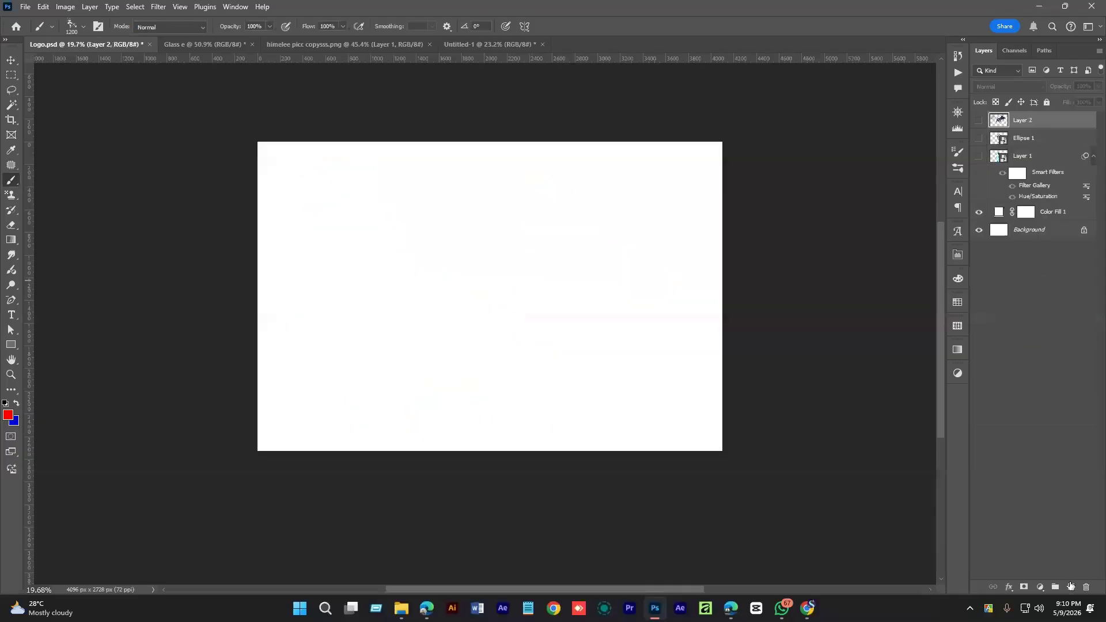
click(1071, 586)
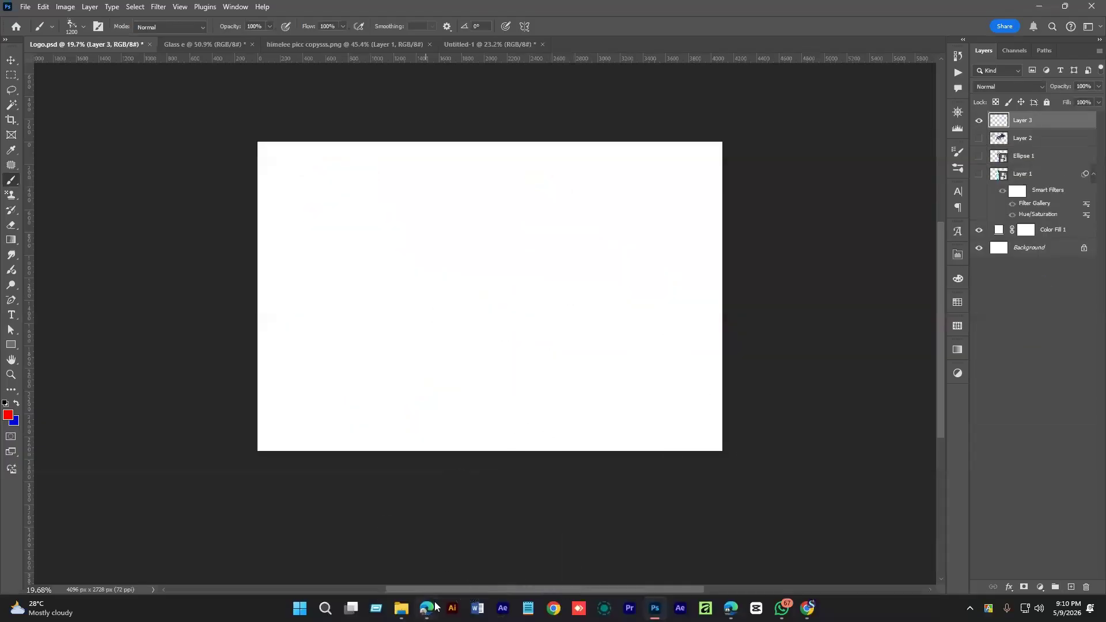
- Expand the Watercolor Splatters (675 pixels) brush group, select its first Dried Blood Splatters brush, and undo a test stamp on the canvas
right_click(451, 225)
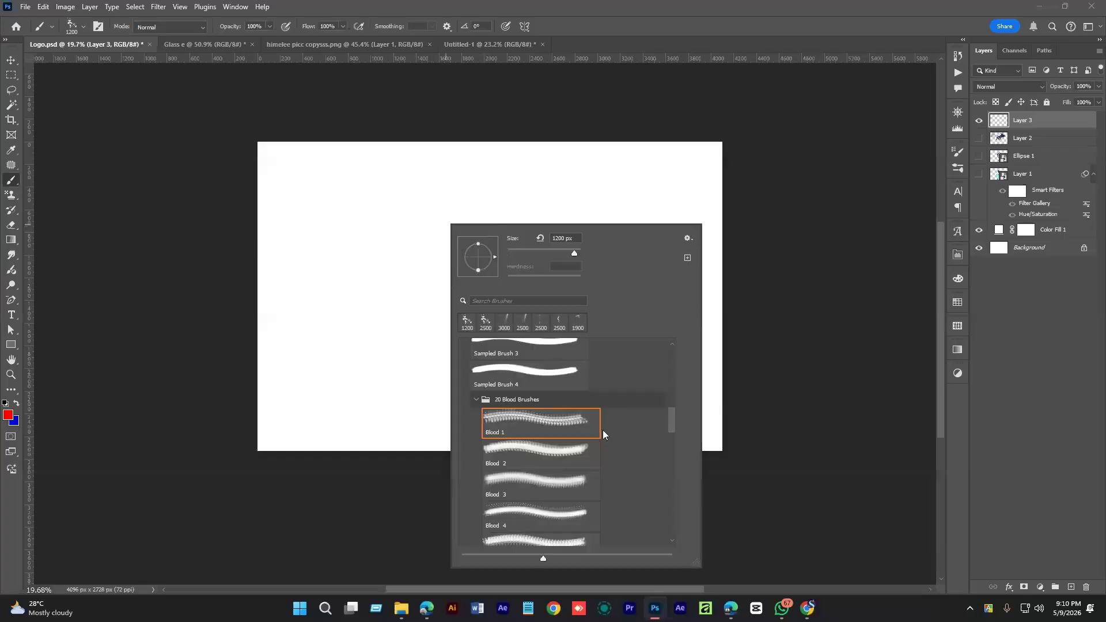
click(477, 399)
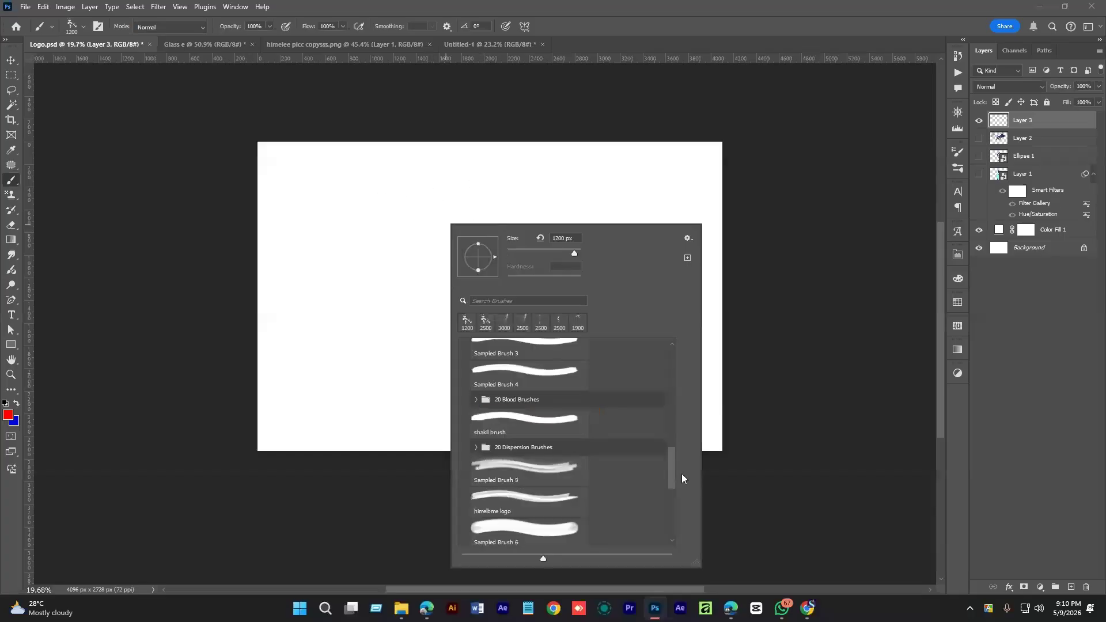
scroll(682, 474, down, 5)
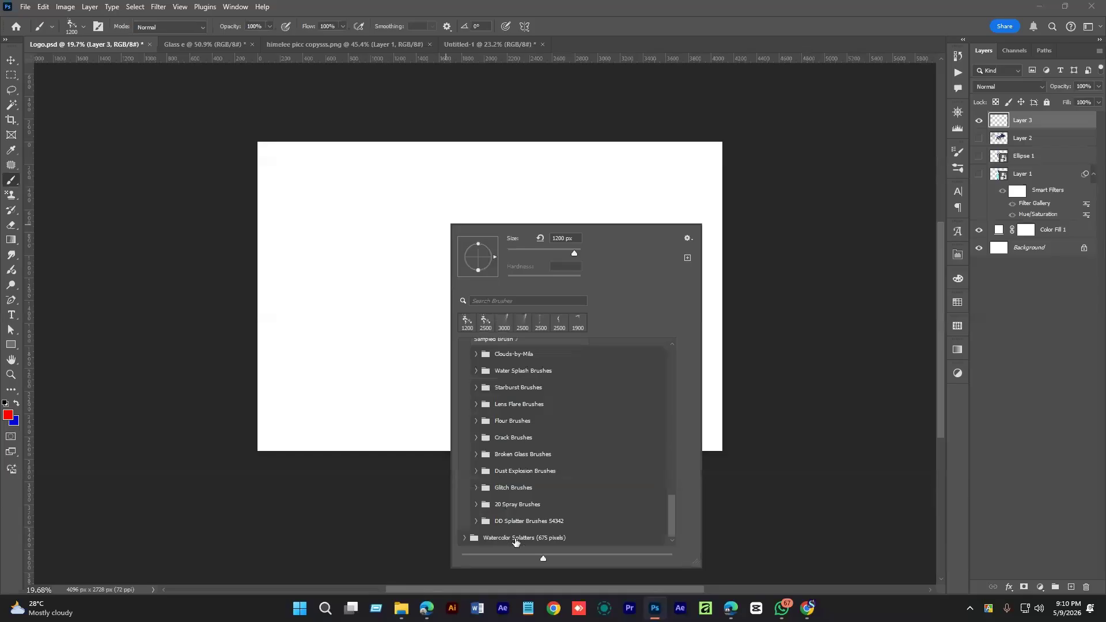
scroll(589, 495, up, 10)
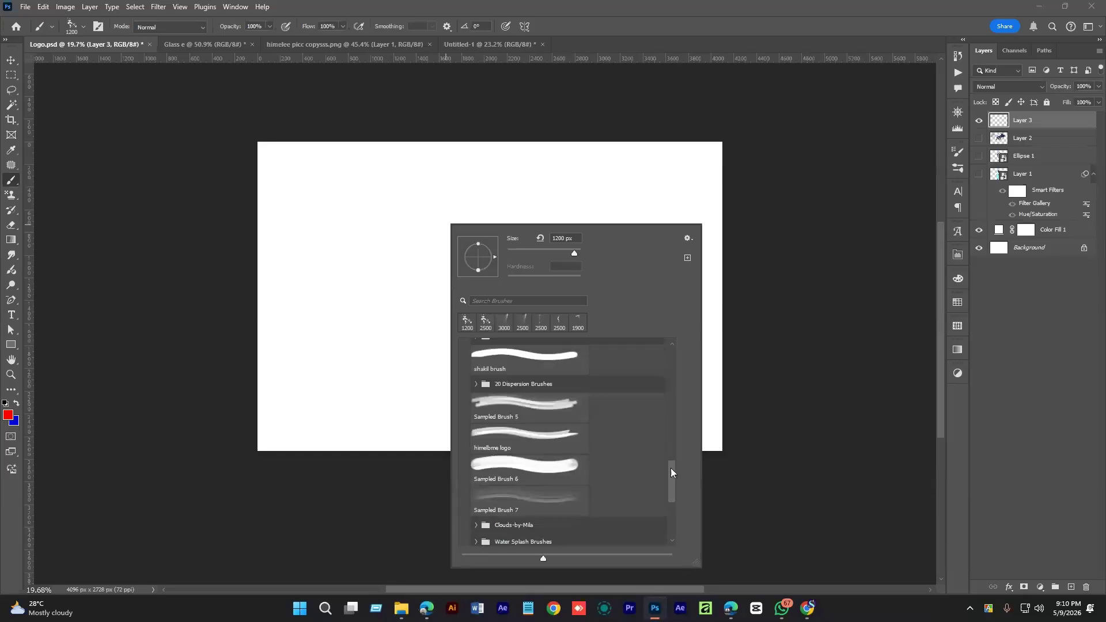
click(465, 534)
scroll(672, 420, down, 1)
click(634, 539)
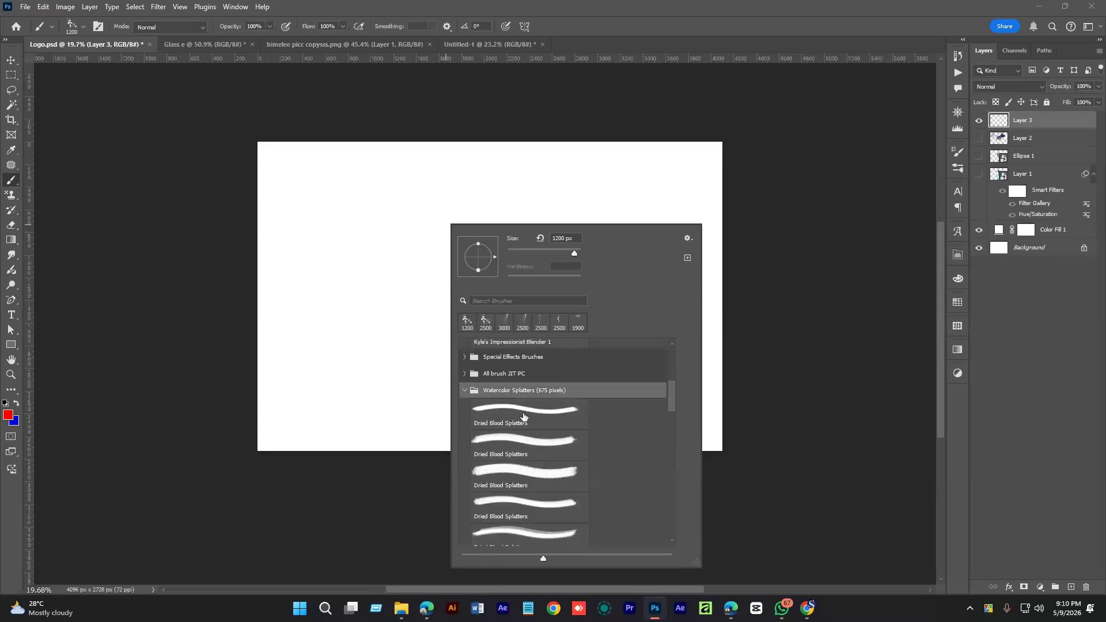
click(524, 413)
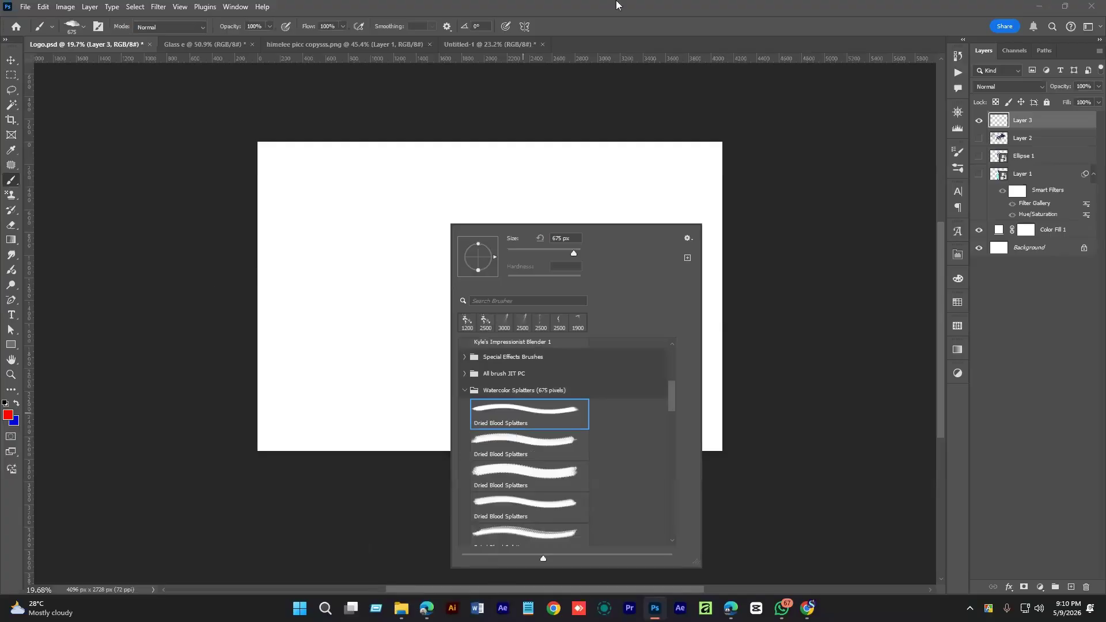
click(524, 279)
key(ctrl+z)
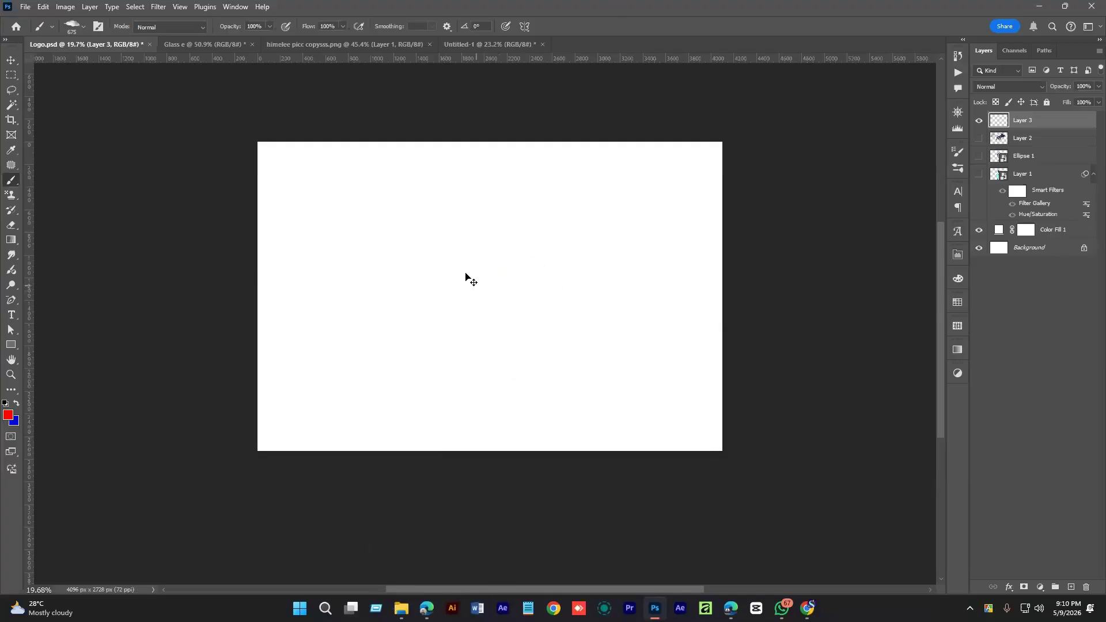
- Select a different Dried Blood Splatters brush further down the Watercolor Splatters group
right_click(467, 278)
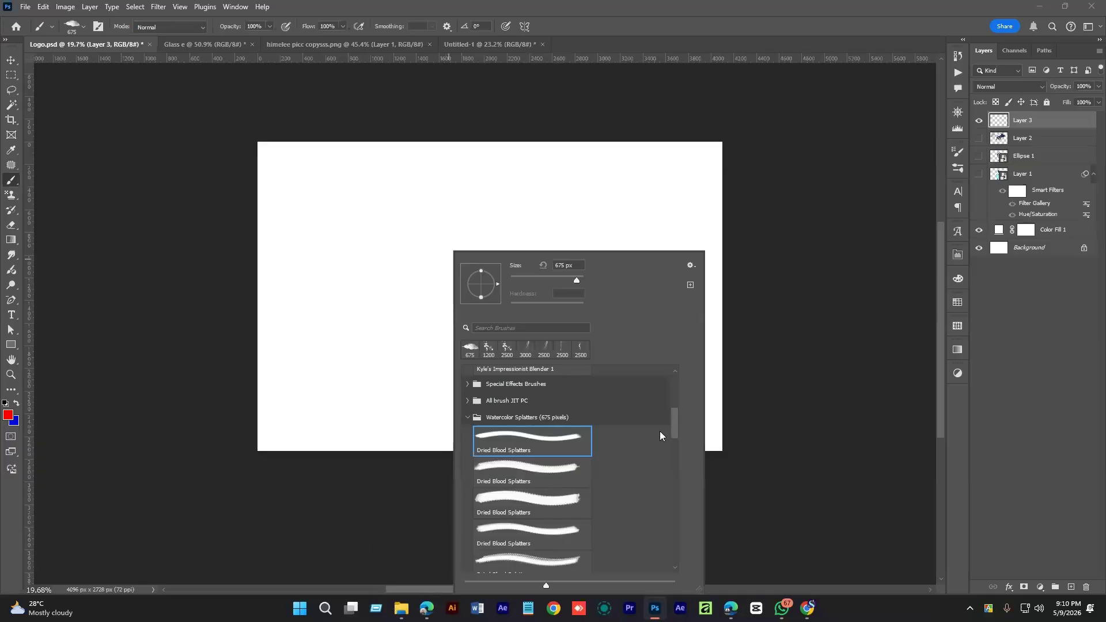
drag(676, 419, 676, 471)
click(491, 441)
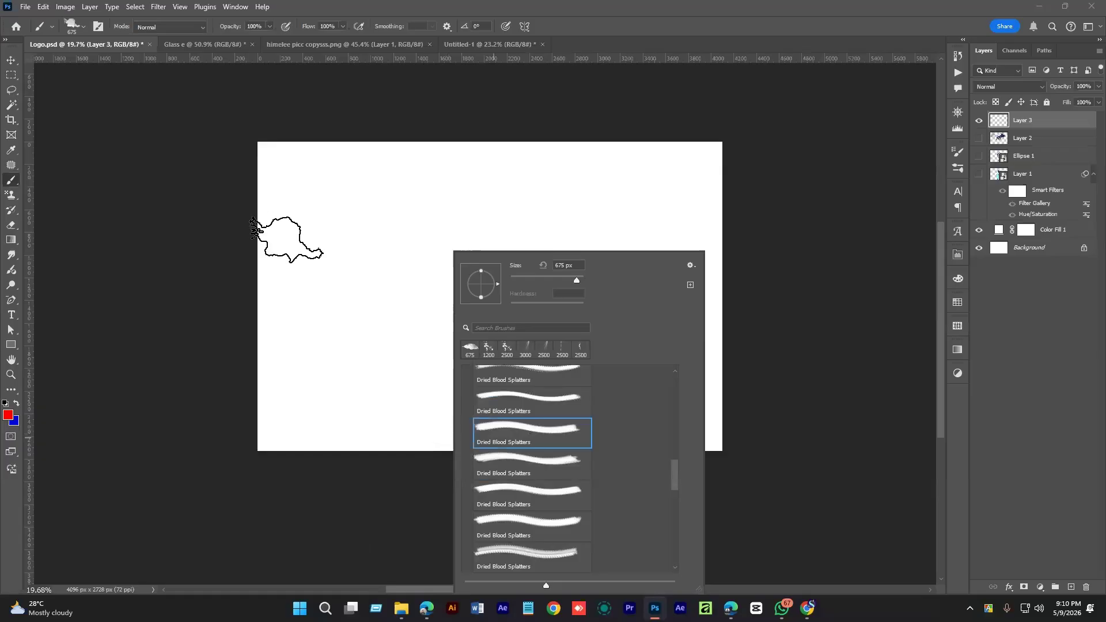
scroll(678, 496, down, 5)
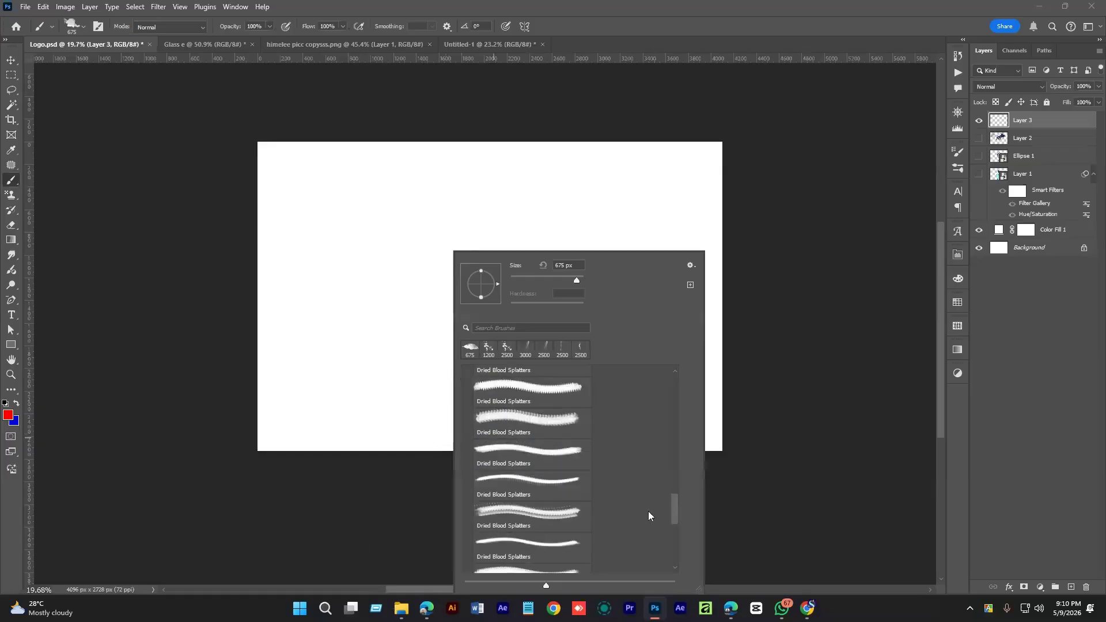
click(727, 4)
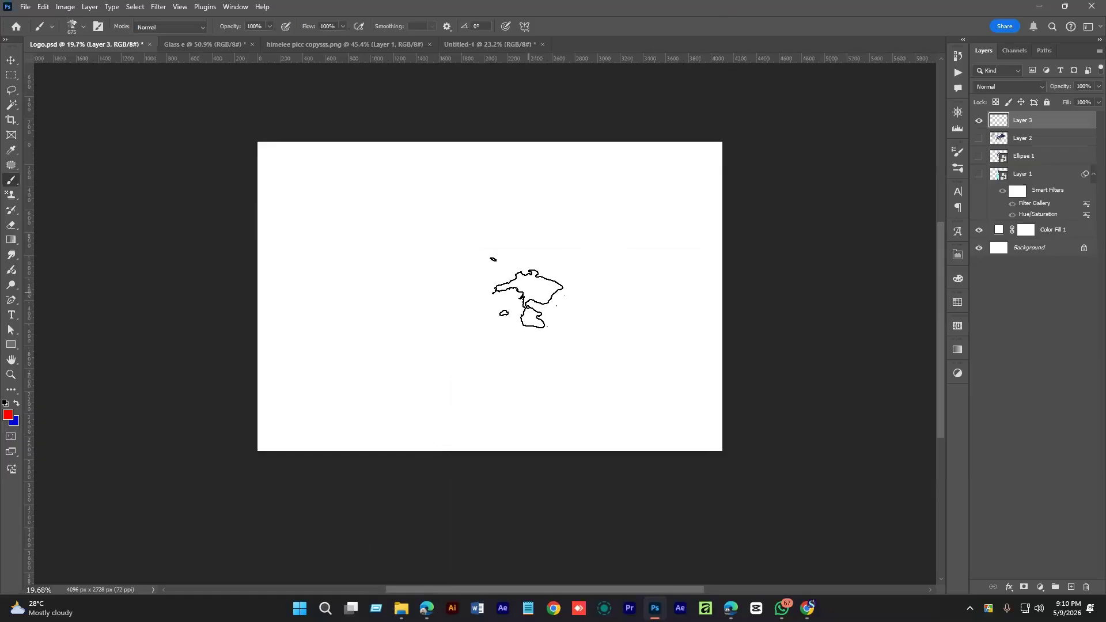
- Enlarge the splatter brush to 1500 px and stamp red watercolor splatters at the canvas centre and both side edges
key(])
key(])
key(])
key(])
key(])
key(])
click(485, 318)
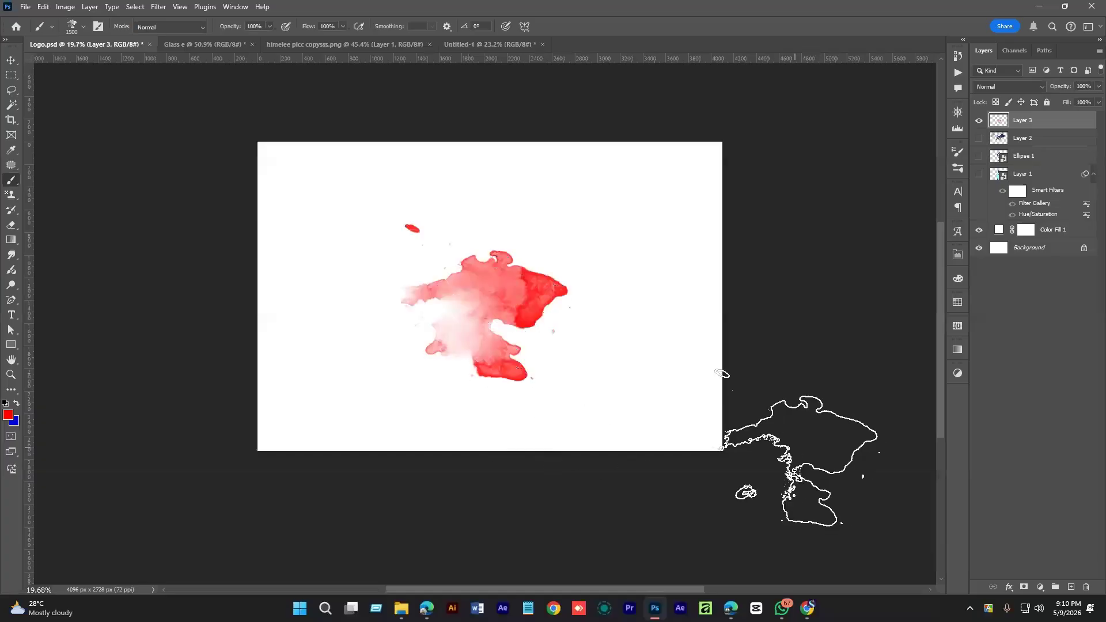
click(718, 284)
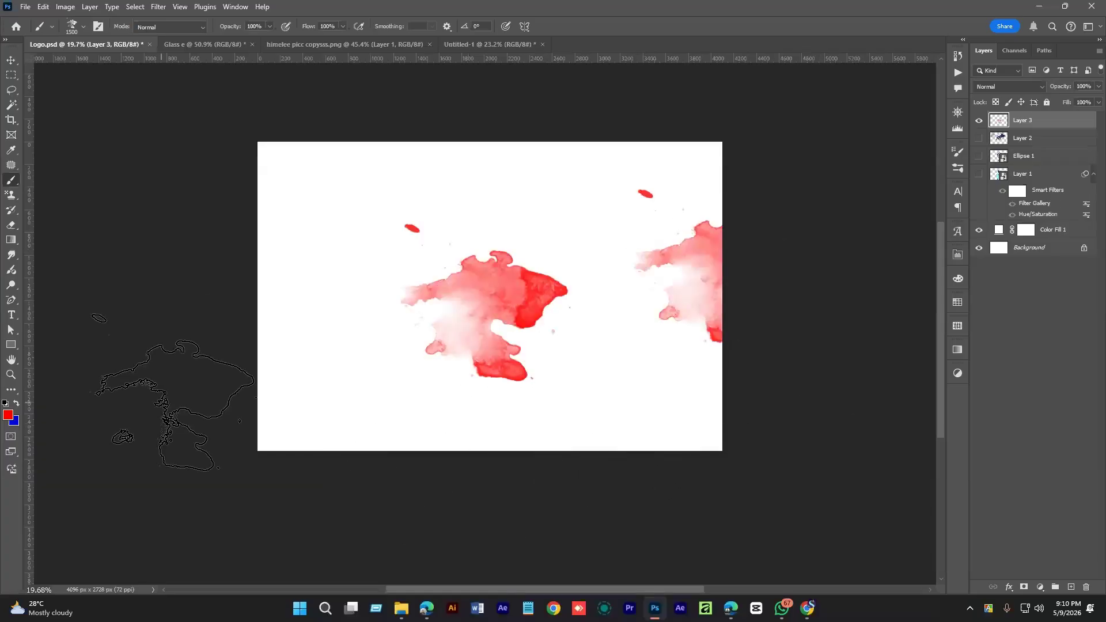
click(206, 317)
- Transform the red splatters on Layer 3 by enlarging, rotating and repositioning them across the canvas
key(v)
drag(728, 286, 744, 232)
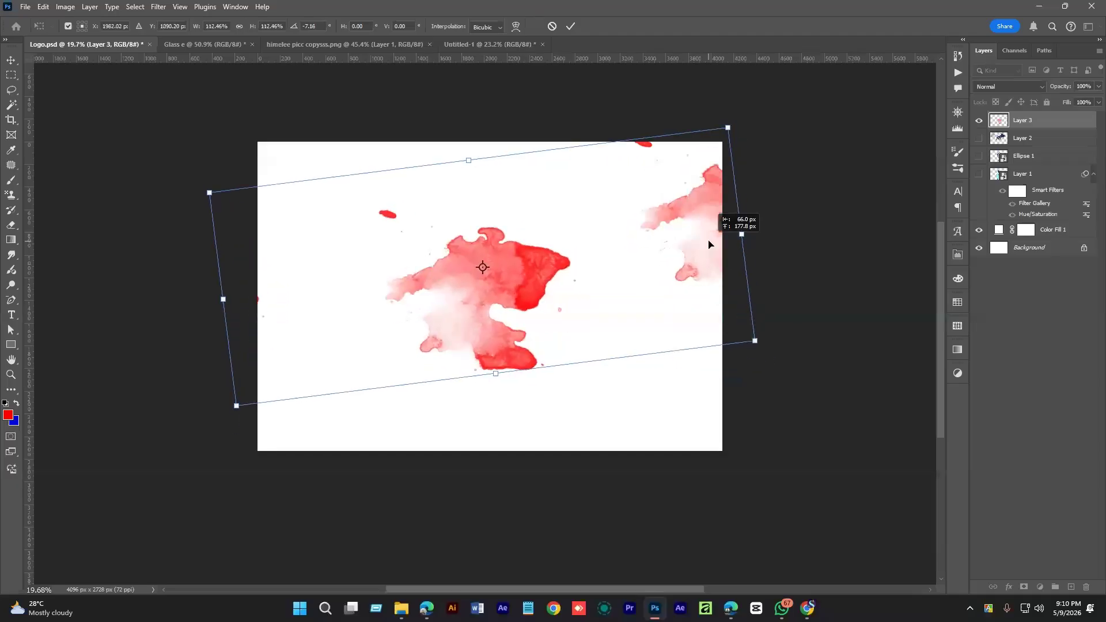
mouse_move(226, 296)
mouse_down()
mouse_move(267, 285)
mouse_move(247, 295)
mouse_up()
key(Return)
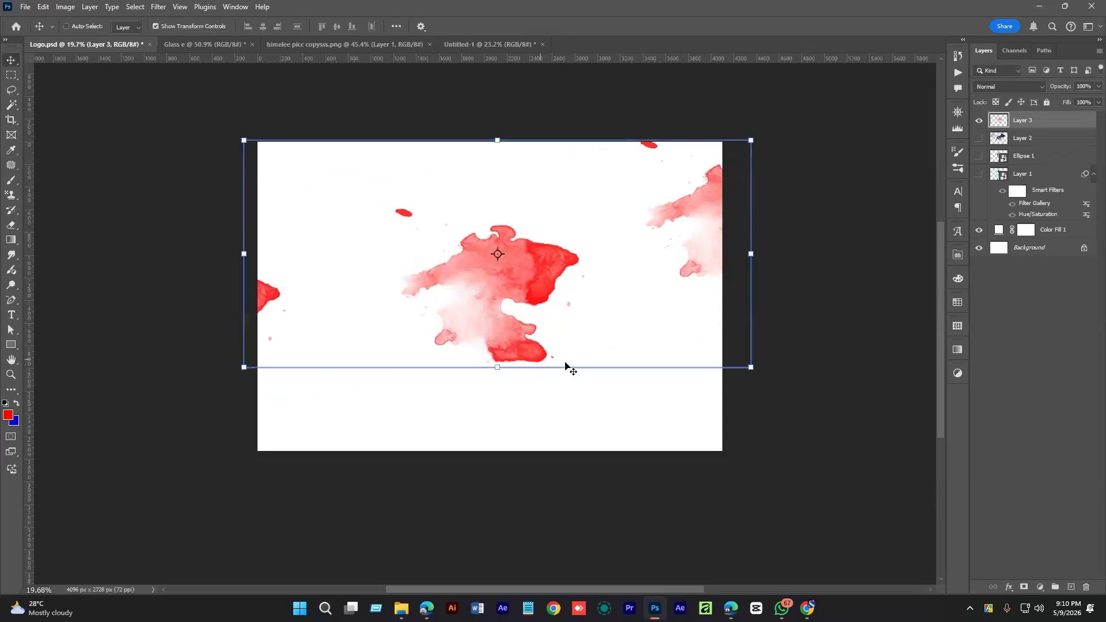
drag(634, 280, 604, 293)
- Return to the Brush tool and select a splash brush from the Water Splash Brushes group
key(b)
right_click(444, 255)
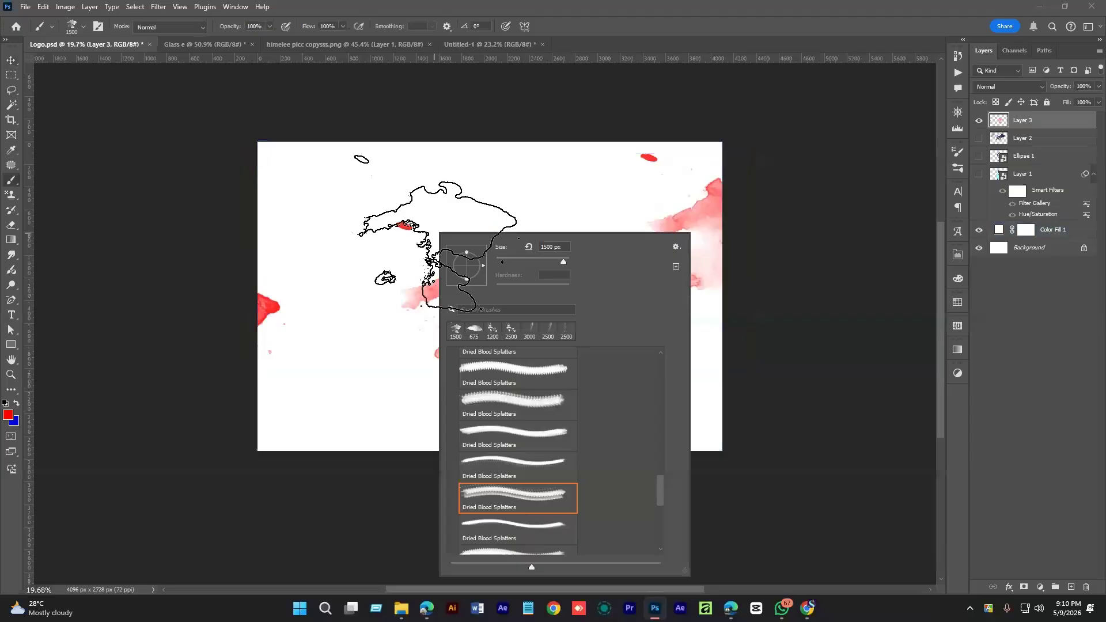
mouse_move(662, 497)
mouse_down()
mouse_move(665, 531)
mouse_move(661, 394)
mouse_move(661, 450)
mouse_move(663, 436)
mouse_up()
click(454, 395)
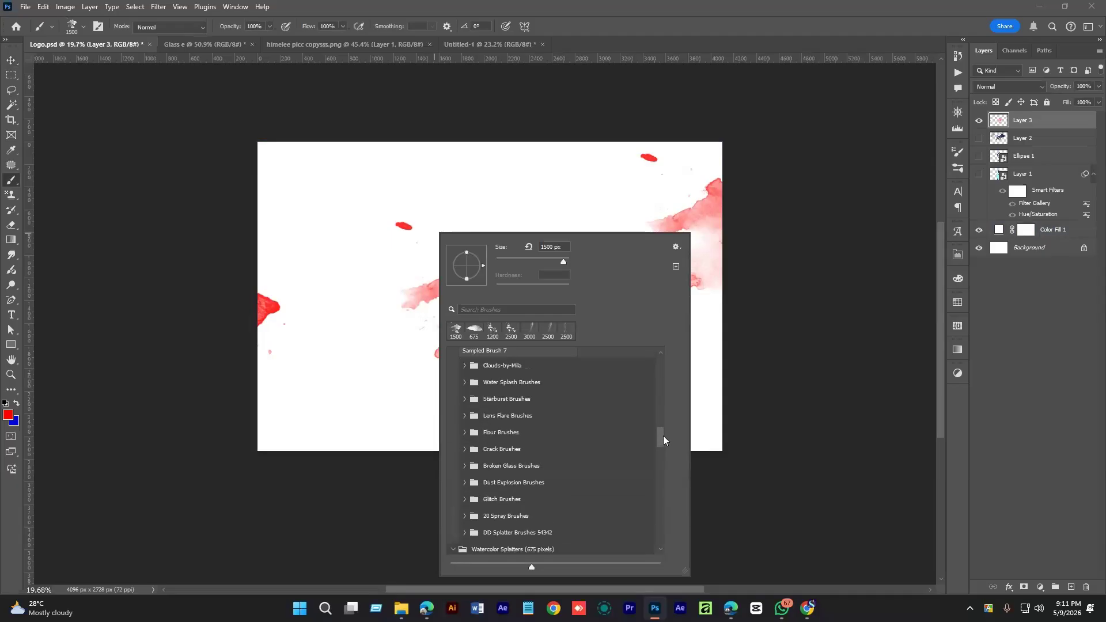
click(470, 388)
click(511, 405)
key(Return)
- Hide Layer 3, add a new layer above it and try the water splash brush there
click(979, 120)
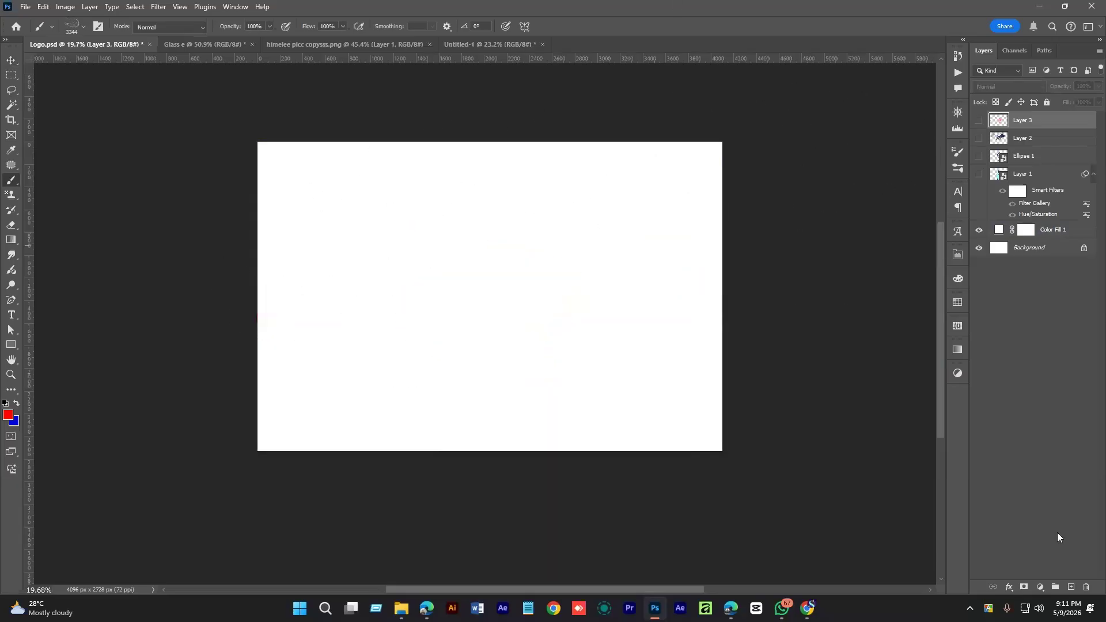
click(1072, 587)
click(487, 294)
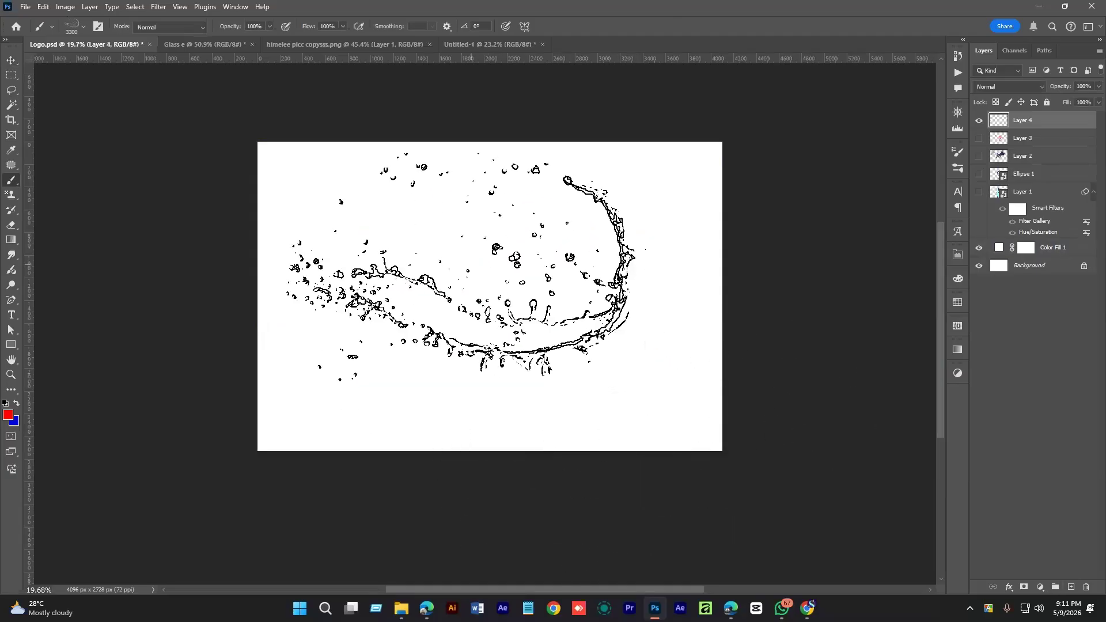
- Try another large water splash brush in the middle of the empty layer, then undo the stamp
right_click(476, 253)
click(565, 452)
key(Return)
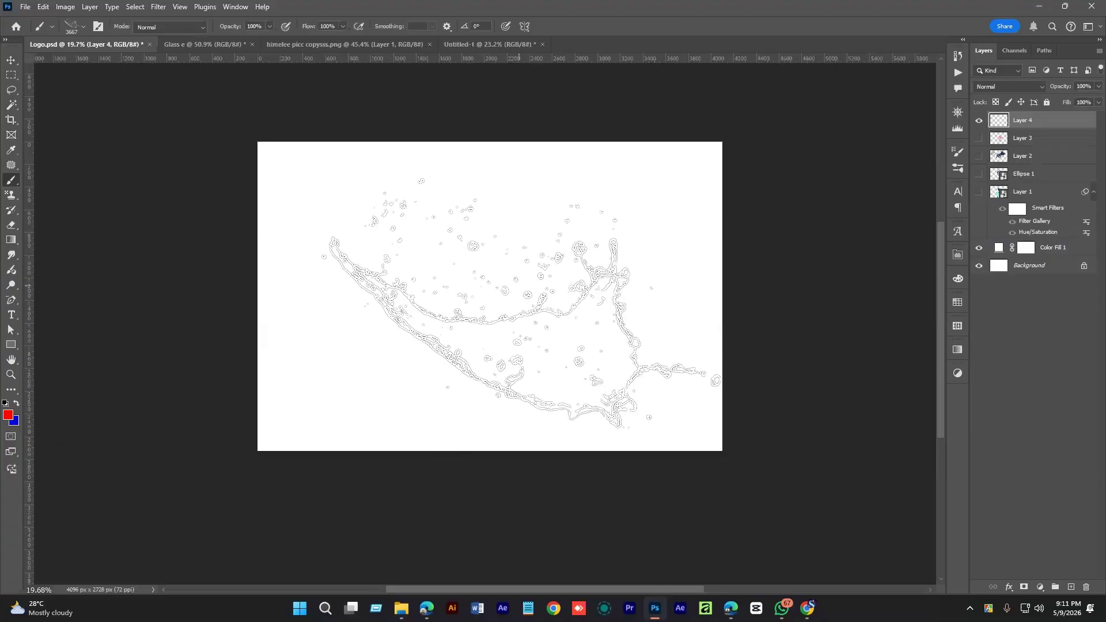
click(490, 300)
key(ctrl+z)
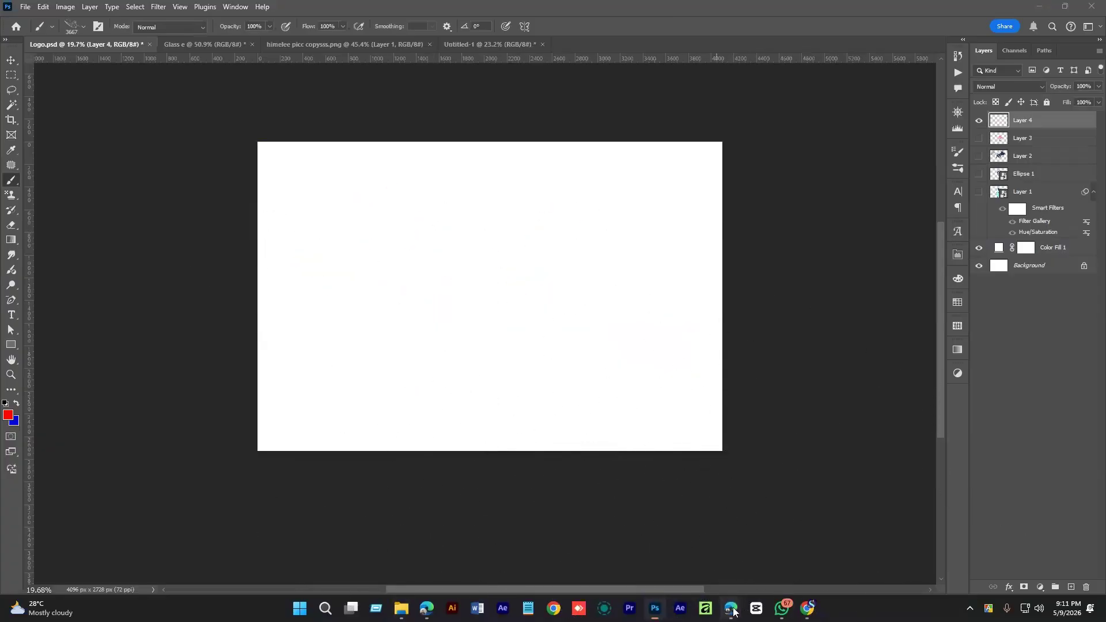
- Close the Edge windows showing the Watercolor Splatters page, confirming closure of the InPrivate window despite its unfinished downloads
mouse_move(732, 611)
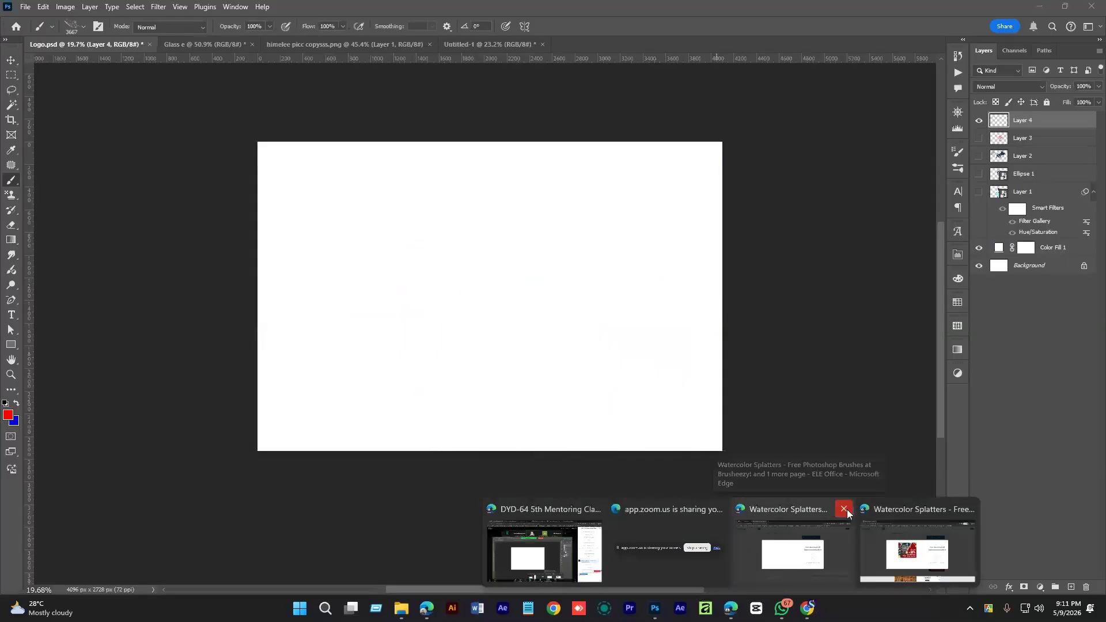
click(845, 510)
click(906, 509)
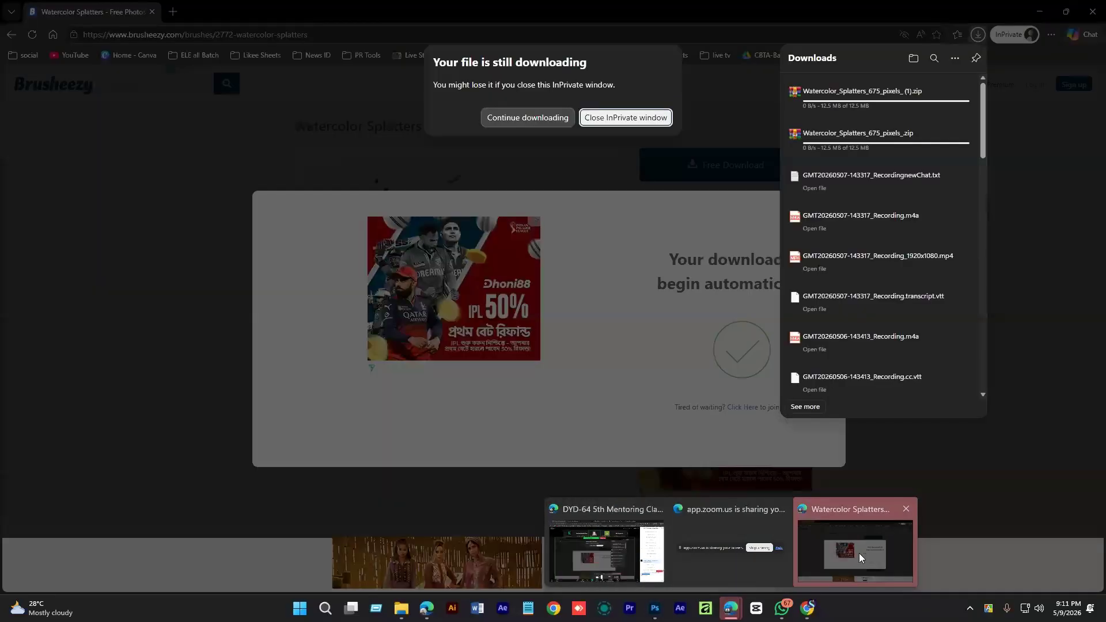
click(859, 553)
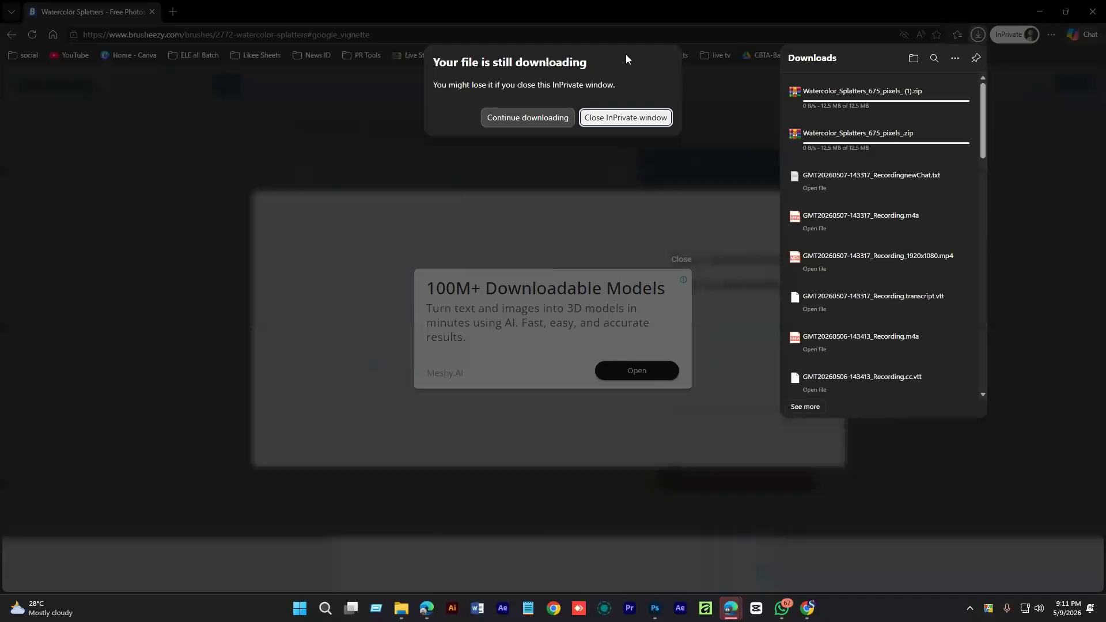
click(626, 118)
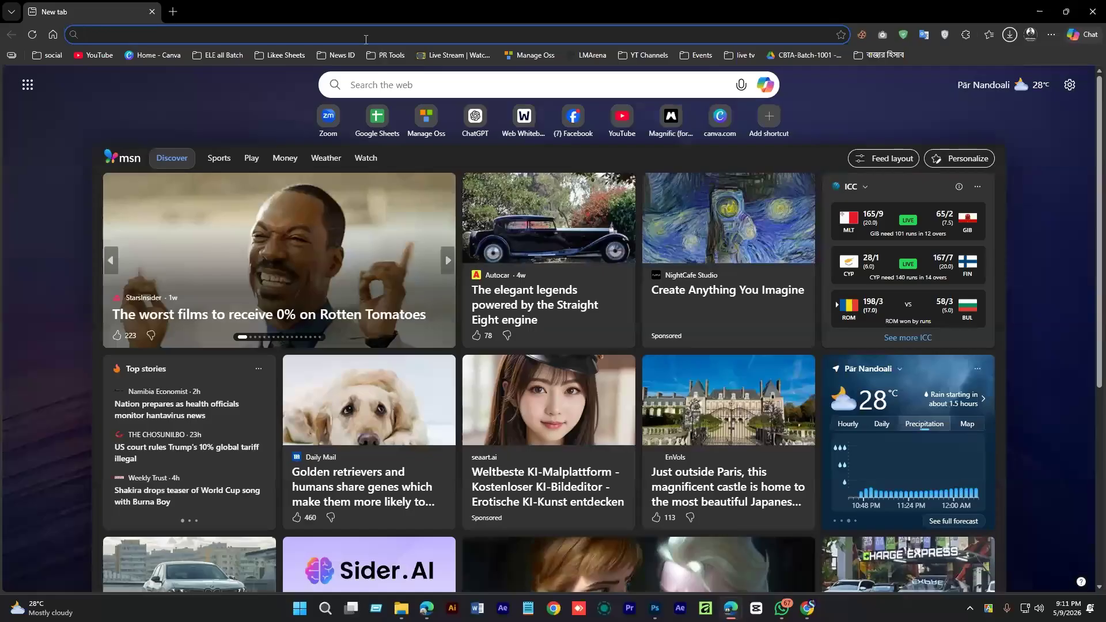
- Search the web for "best facewash for men" and show the image results
text(best facewash)
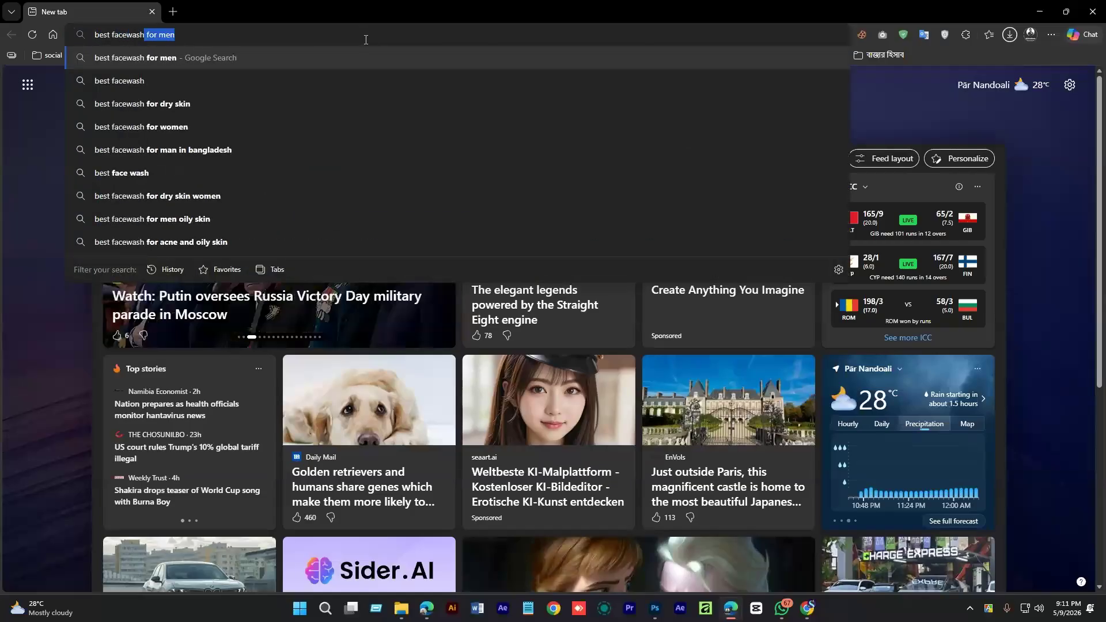
key(Return)
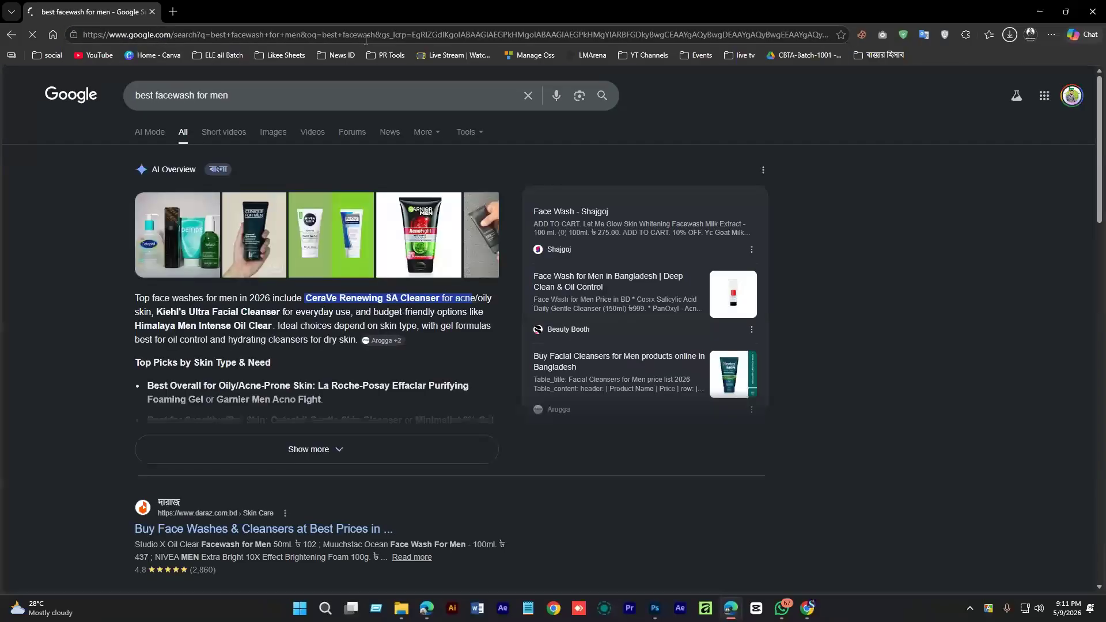
click(281, 135)
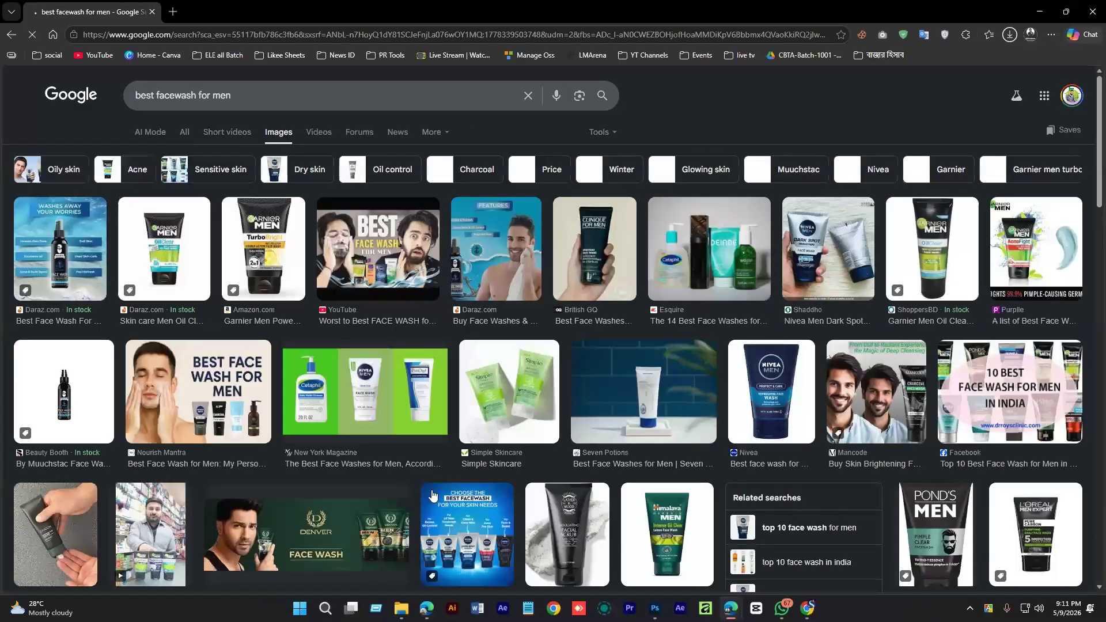
- Browse the face wash images for a suitable product photo, previewing the Lather & Wood, Himalaya and Denver products
scroll(366, 359, down, 8)
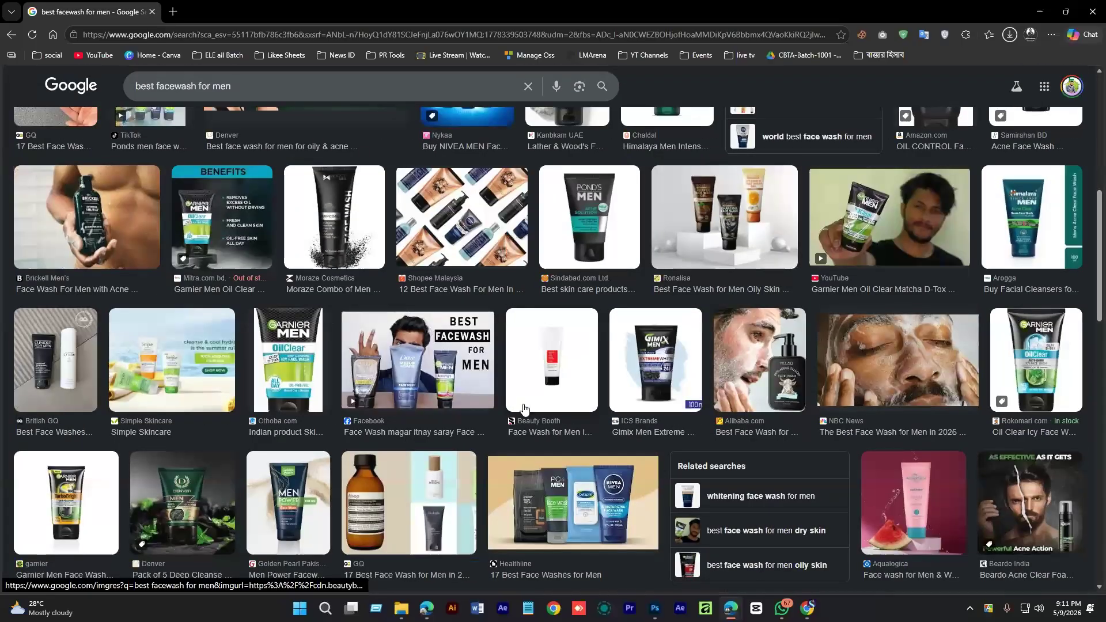
click(568, 138)
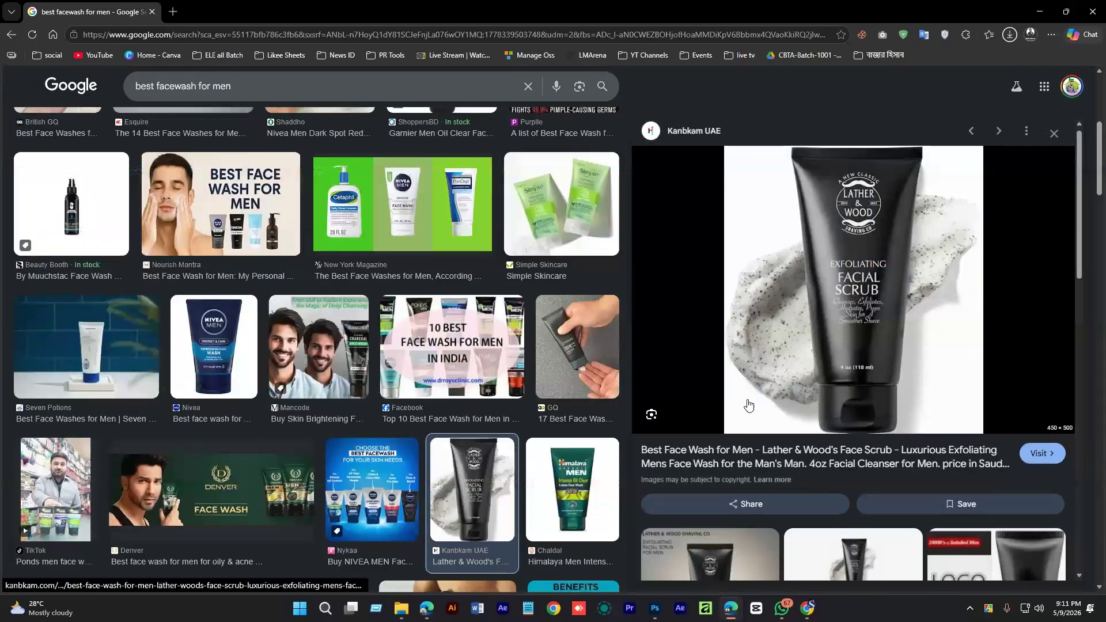
scroll(905, 233, down, 3)
click(572, 461)
scroll(713, 360, down, 5)
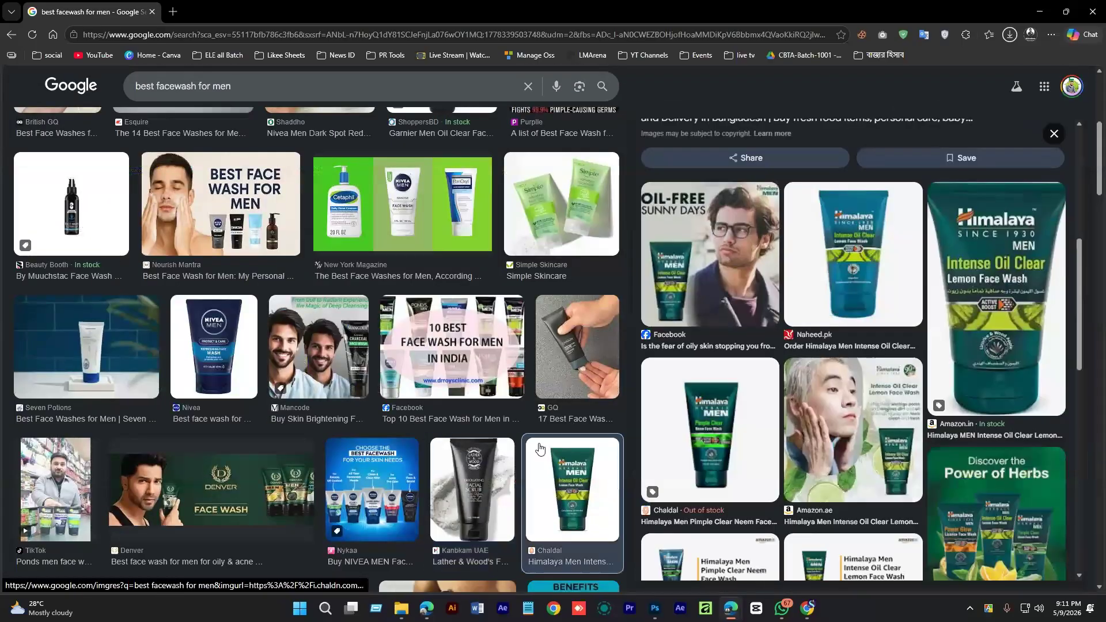
scroll(539, 452, down, 4)
scroll(813, 403, down, 3)
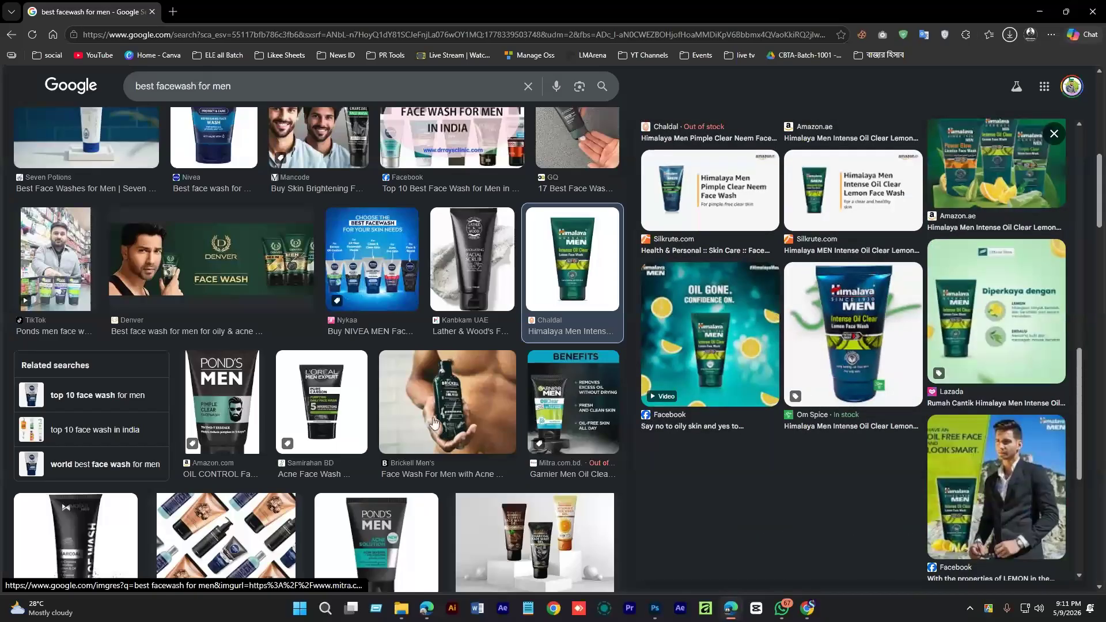
scroll(291, 416, down, 12)
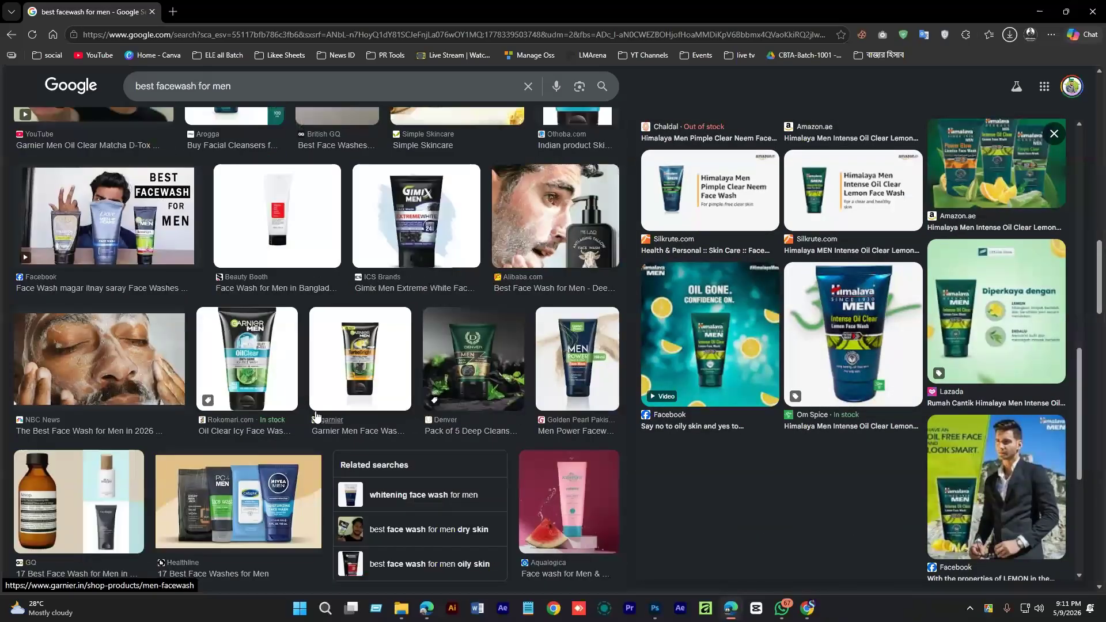
click(473, 358)
scroll(464, 398, down, 7)
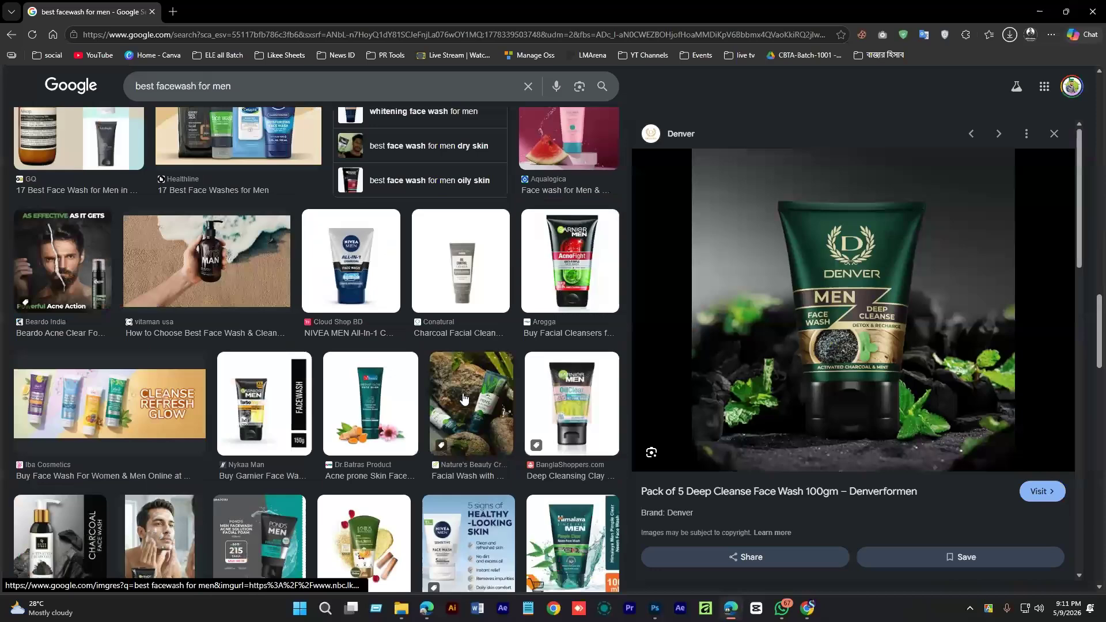
scroll(486, 405, down, 6)
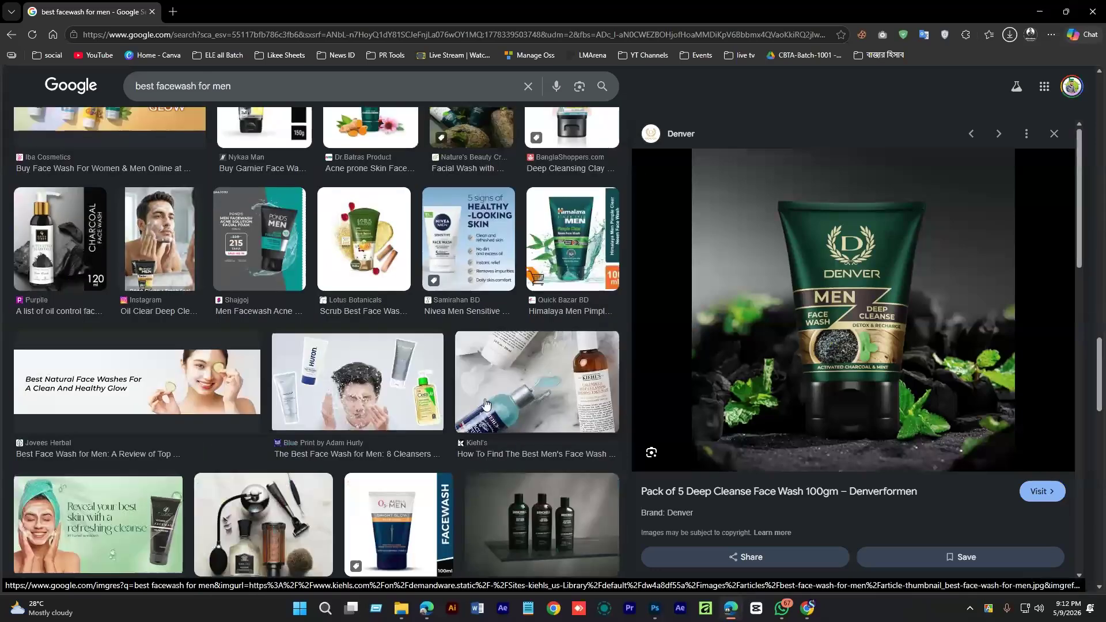
scroll(484, 403, down, 6)
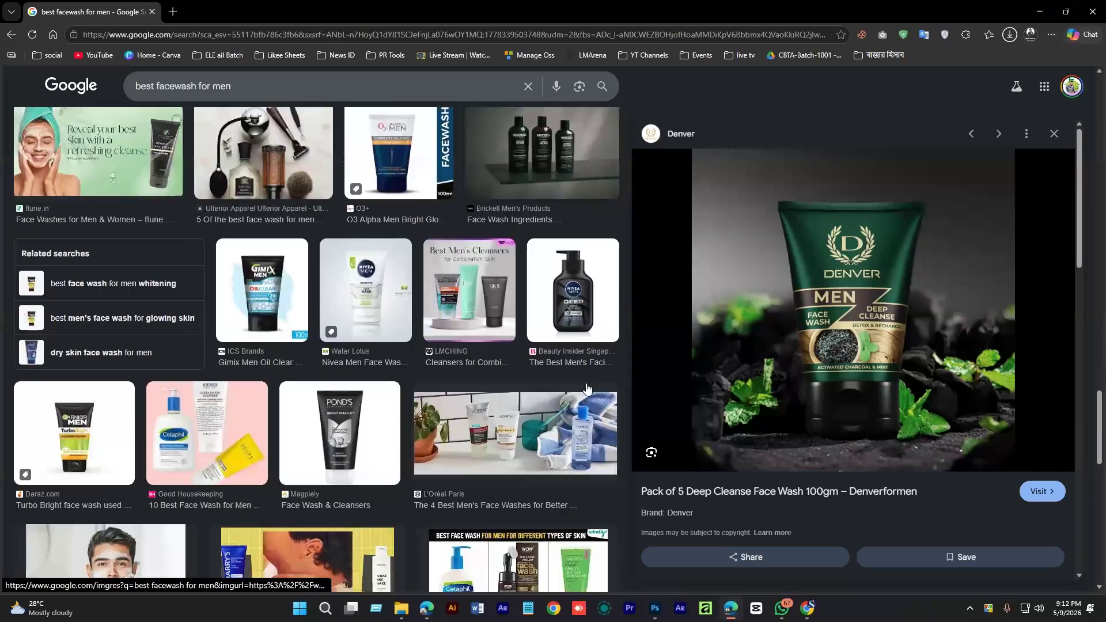
- Preview the black Nivea Men Deep pump bottle from Beauty Insider Singapore and copy its image
click(573, 286)
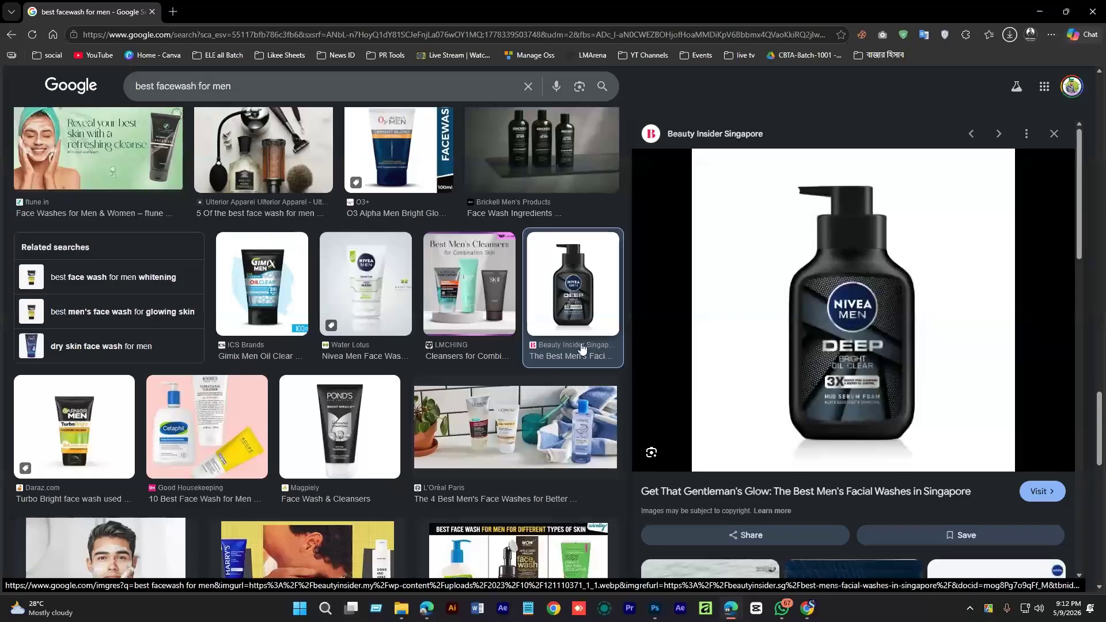
right_click(663, 226)
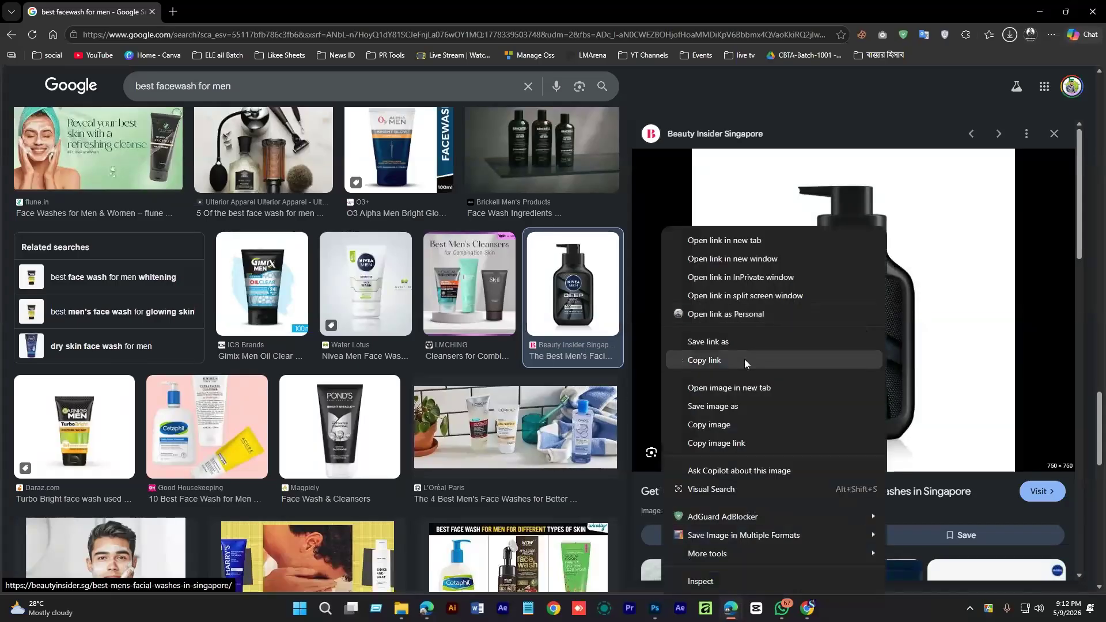
click(714, 427)
- Switch to Photoshop, create a new 750 x 750 px document from the Clipboard preset and paste the bottle image
click(655, 609)
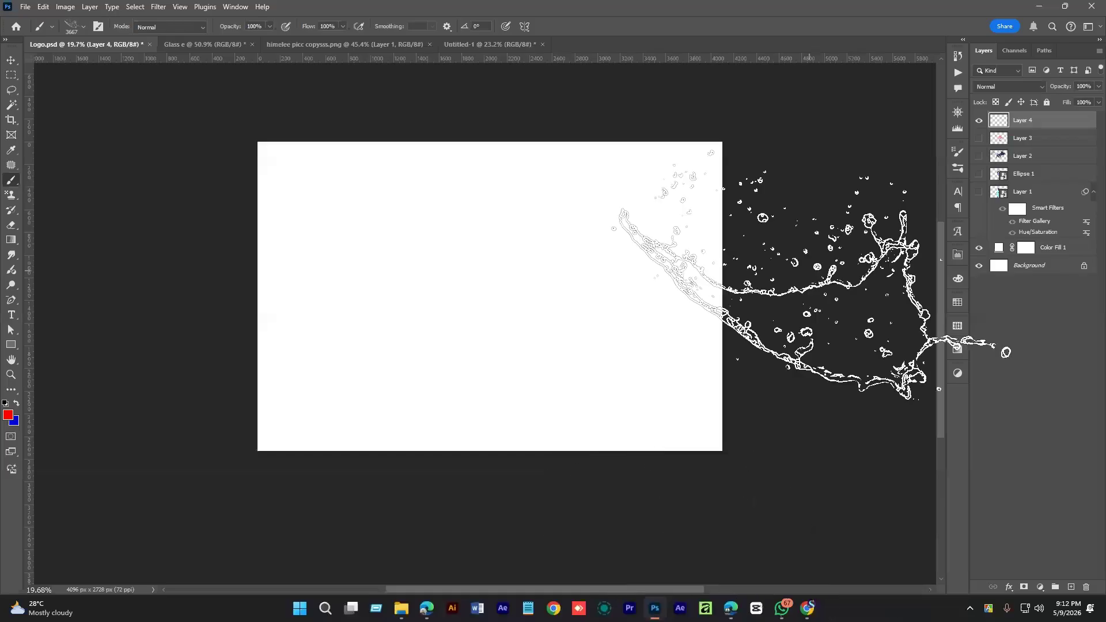
key(ctrl+m)
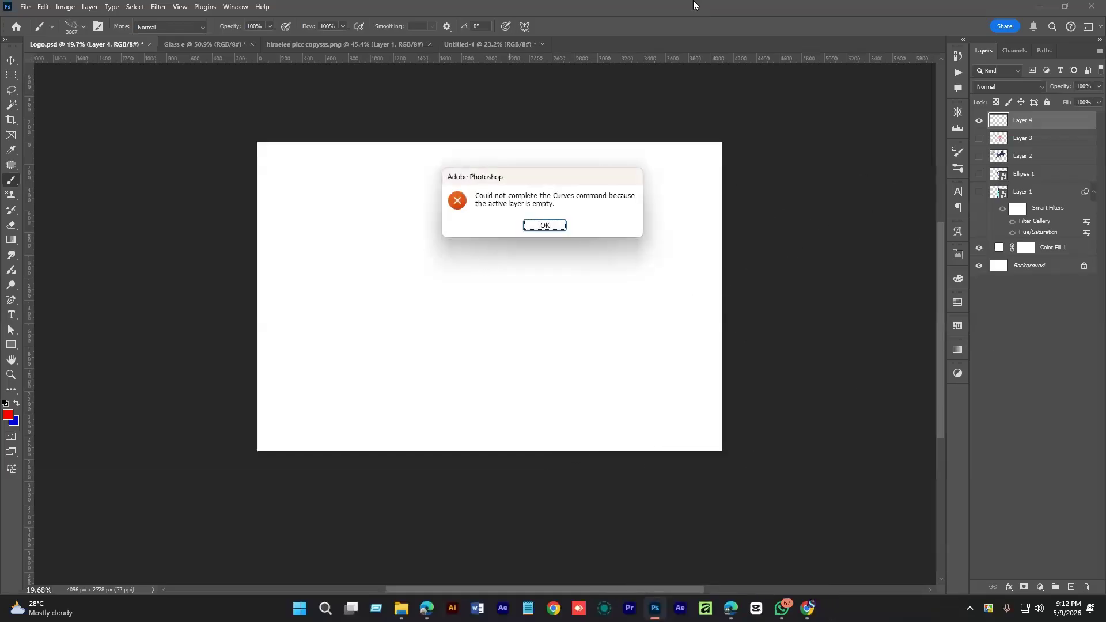
key(Return)
key(ctrl+n)
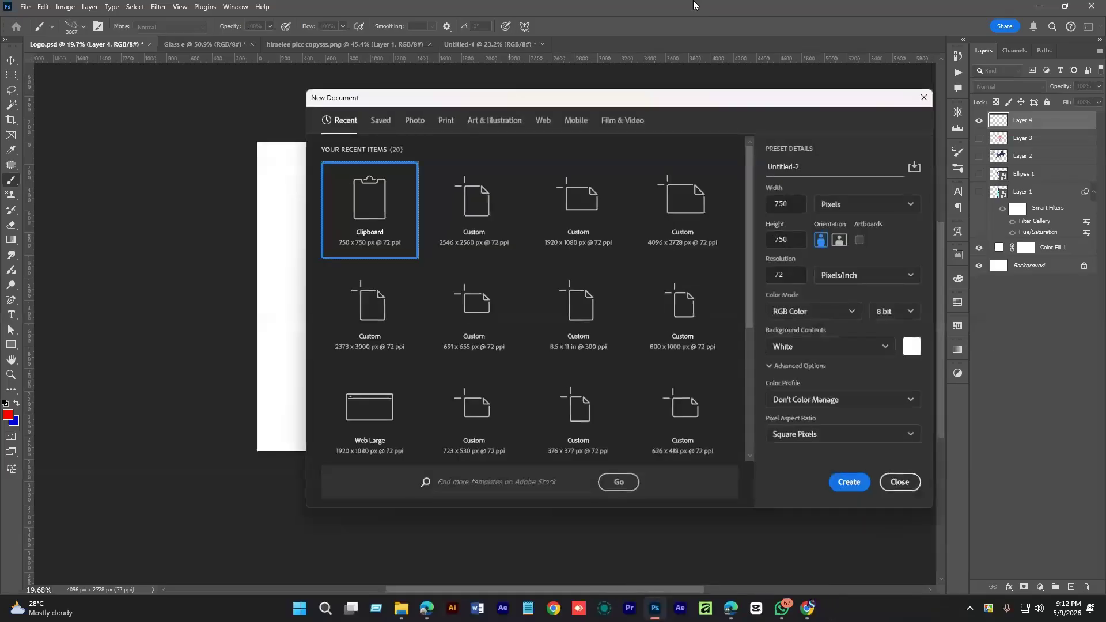
key(Return)
key(ctrl+v)
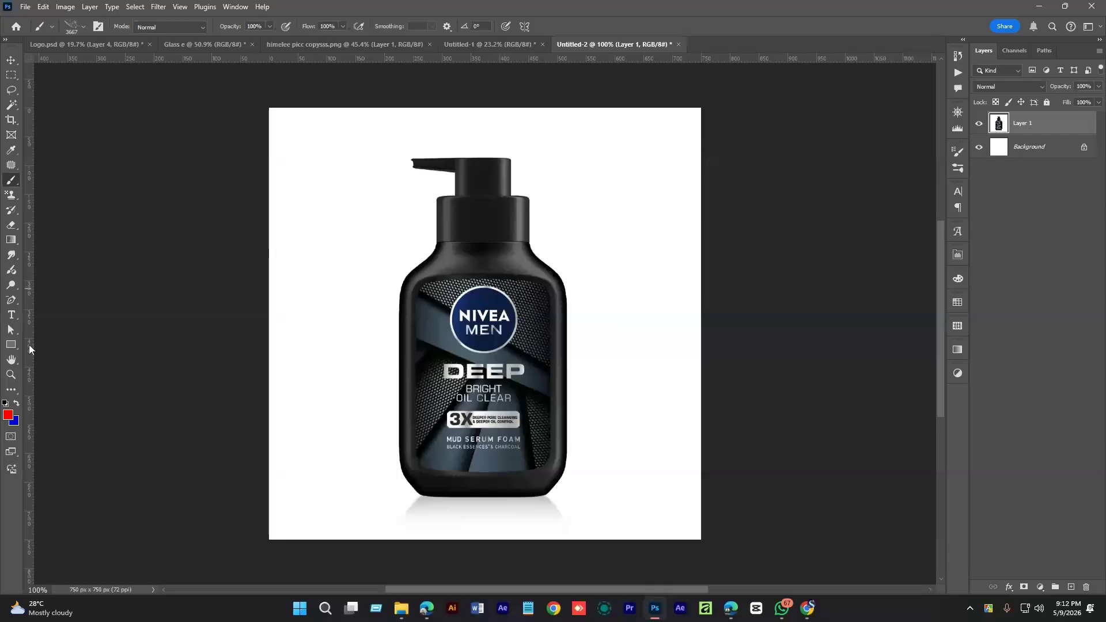
- Select the bottle with the Object Selection tool and copy it to its own layer
drag(11, 112, 52, 106)
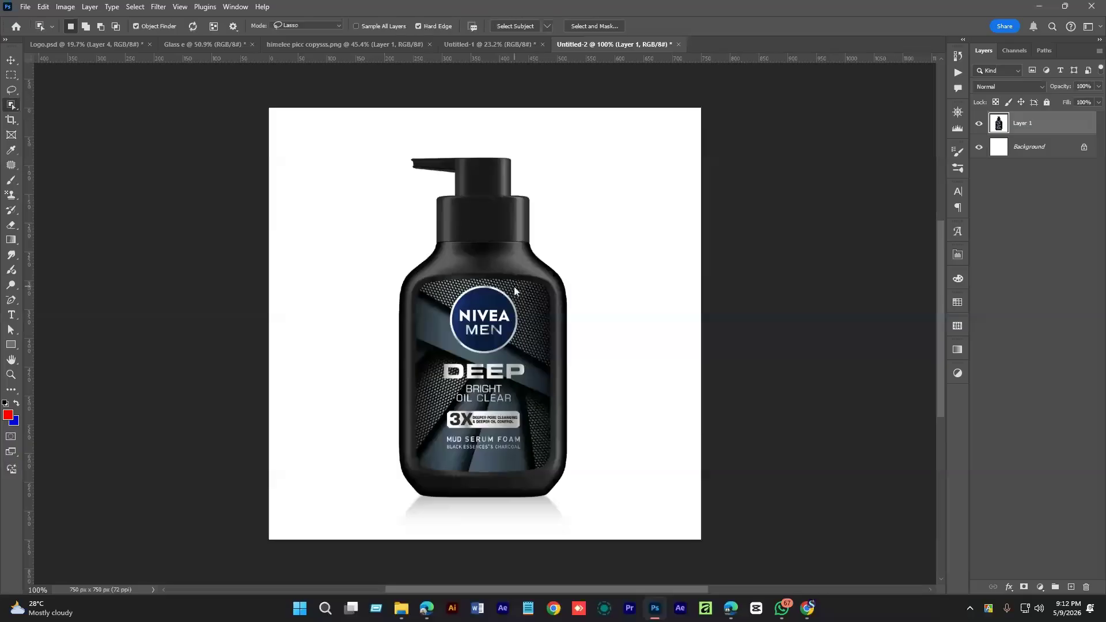
click(515, 290)
key(ctrl+j)
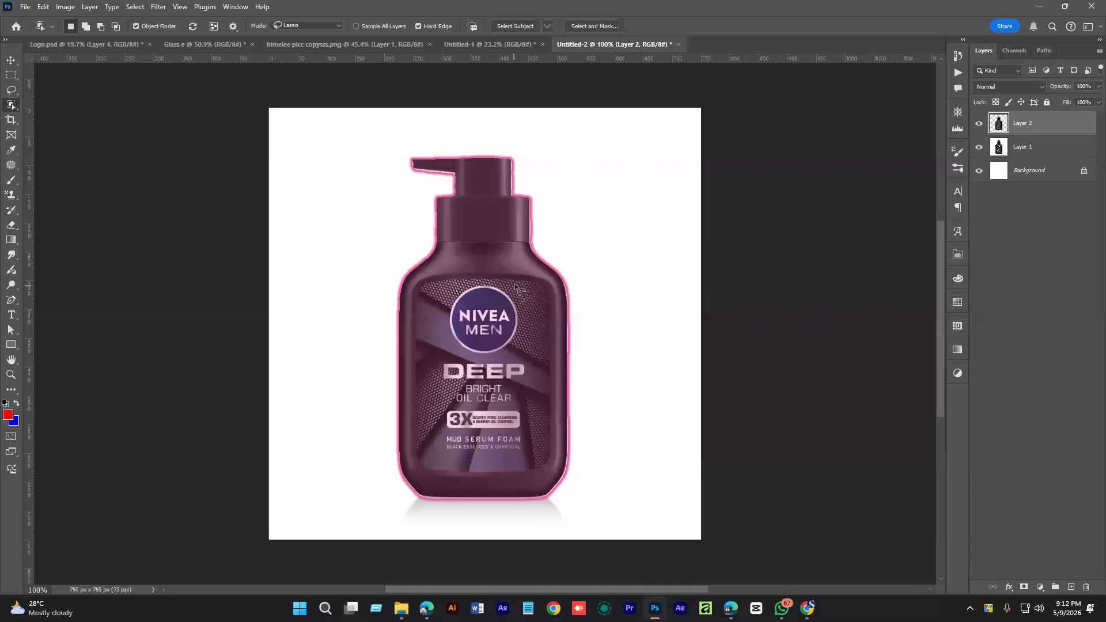
- Add an empty layer between the bottle cutout on Layer 2 and the pasted image on Layer 1
click(1003, 149)
key(v)
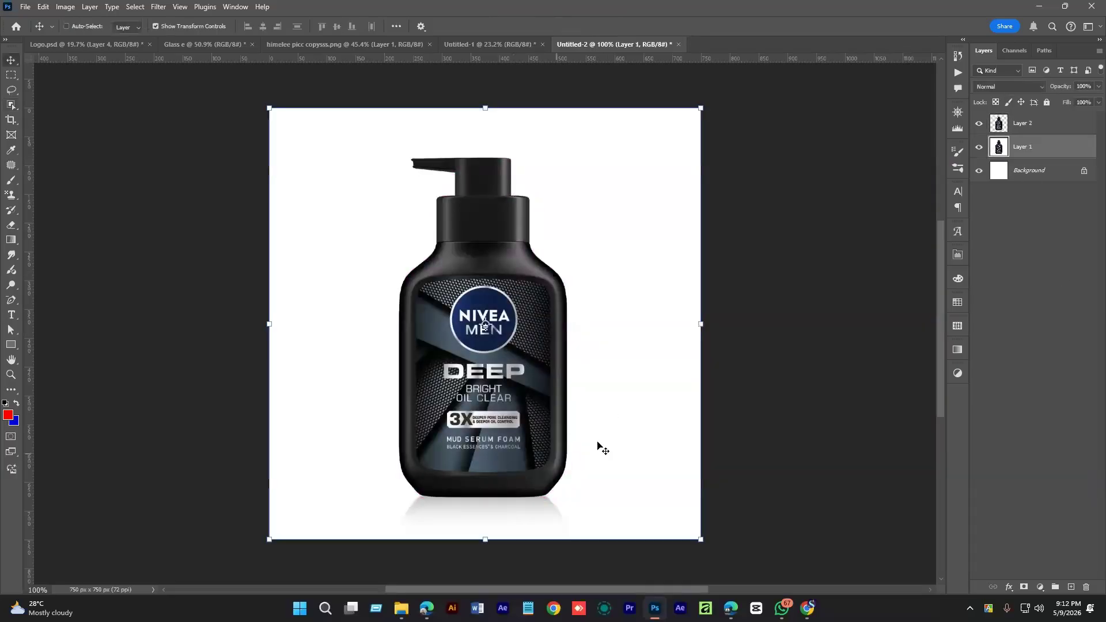
click(1023, 124)
click(1031, 149)
click(1071, 588)
- Activate the Brush tool with Water_Splash_Brush_2 and scale the brush to about 900 px over the bottle
key(b)
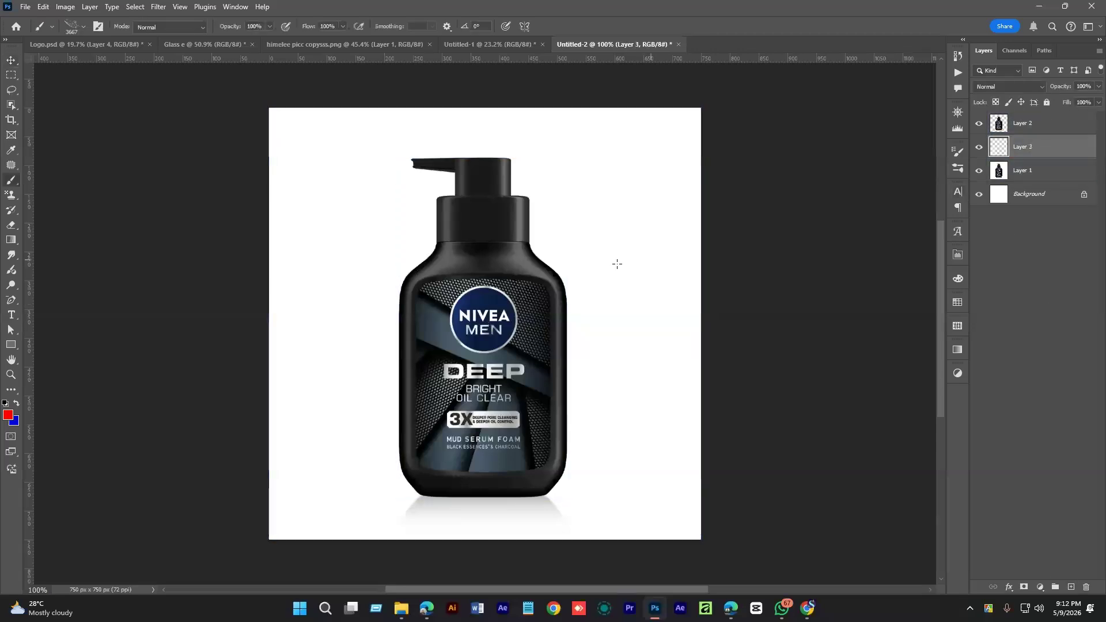
right_click(499, 237)
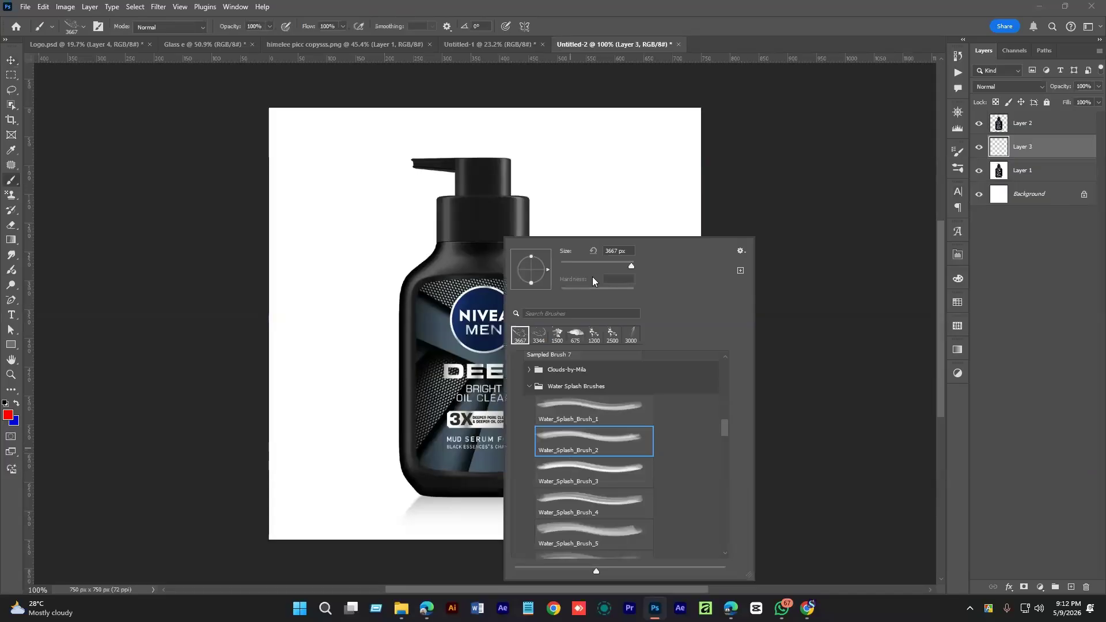
key(Return)
click(506, 460)
key(bracketright)
key(bracketright)
key(bracketright)
key(bracketright)
key(bracketright)
key(bracketright)
key(bracketright)
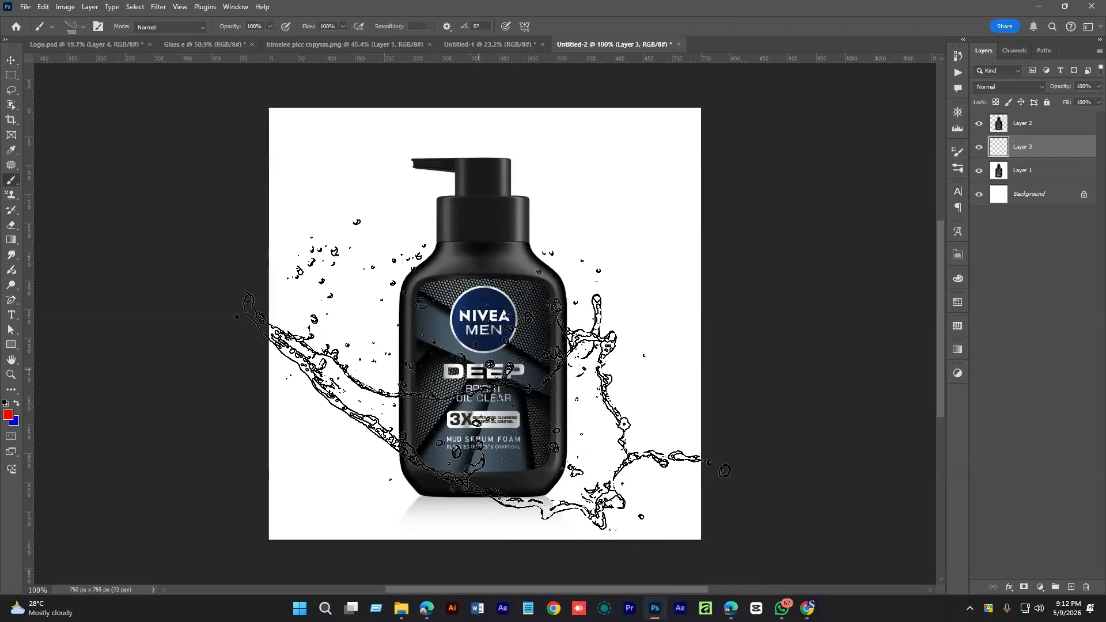
- Set the foreground color to bright cyan and stamp the water splash at 700 px behind the bottle on Layer 3
click(8, 415)
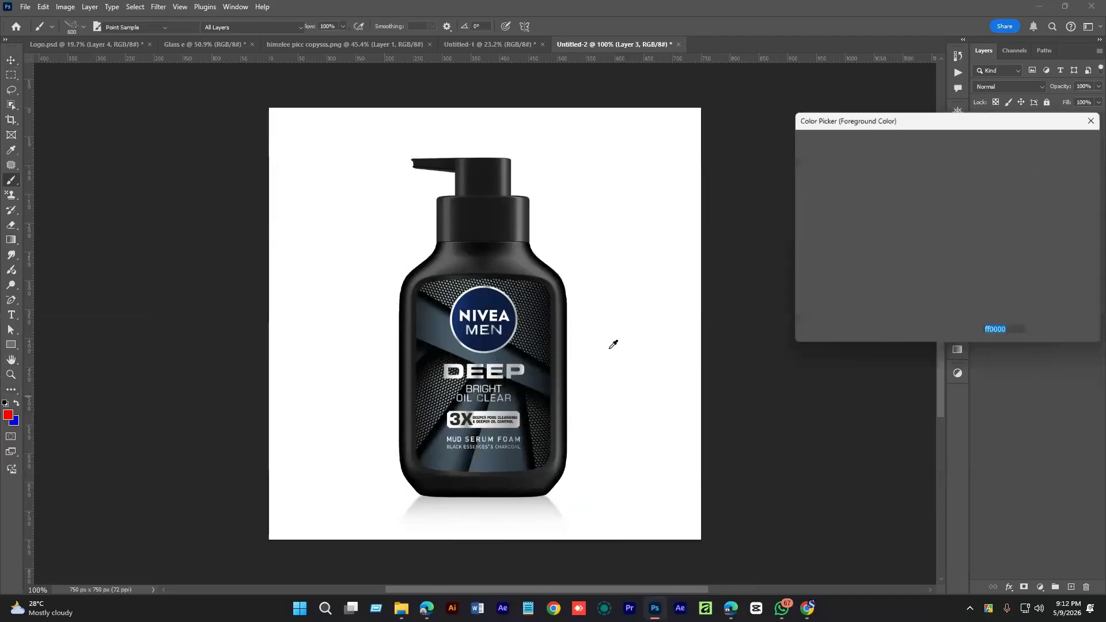
mouse_move(918, 217)
mouse_down()
mouse_move(877, 151)
mouse_move(873, 118)
mouse_move(878, 148)
mouse_up()
click(1041, 145)
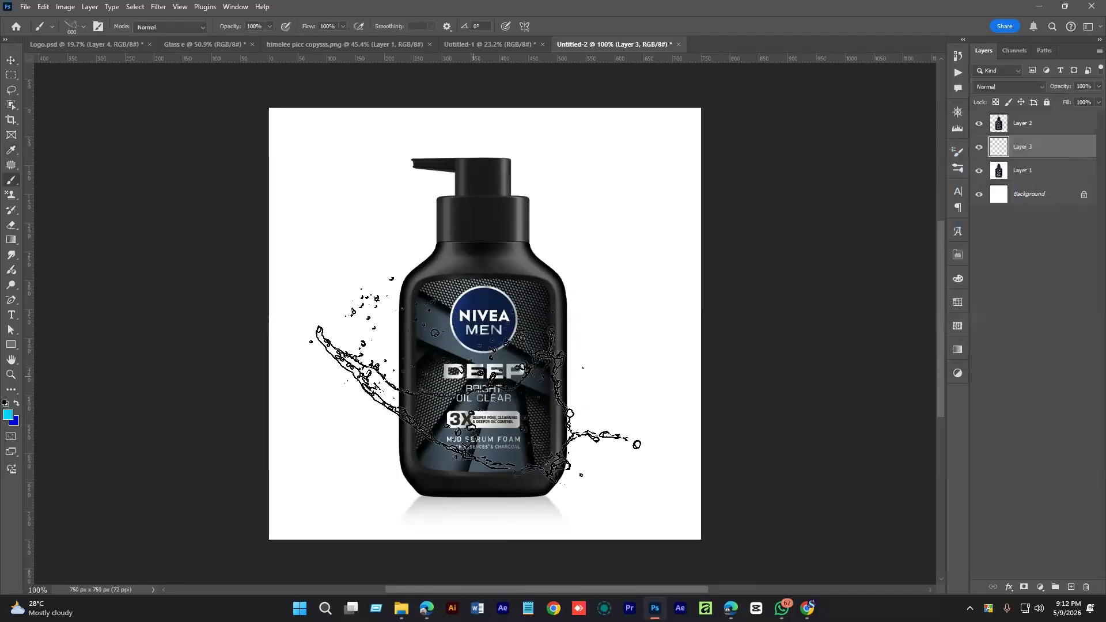
key(bracketleft)
click(481, 412)
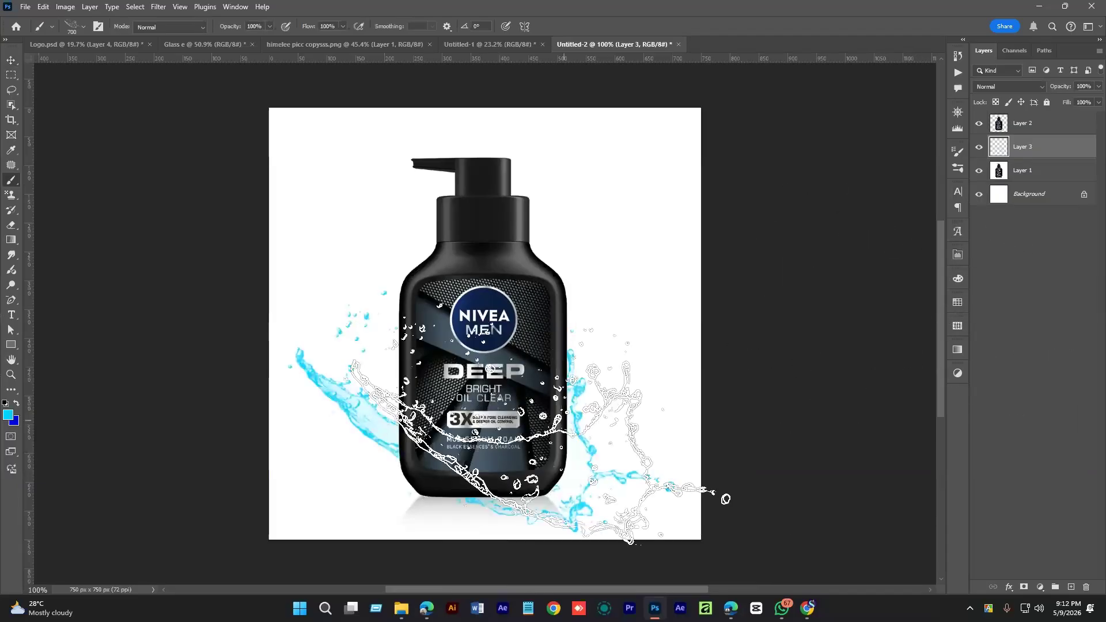
- Scale the cyan splash to 104.91% and nudge it slightly down behind the bottle
key(v)
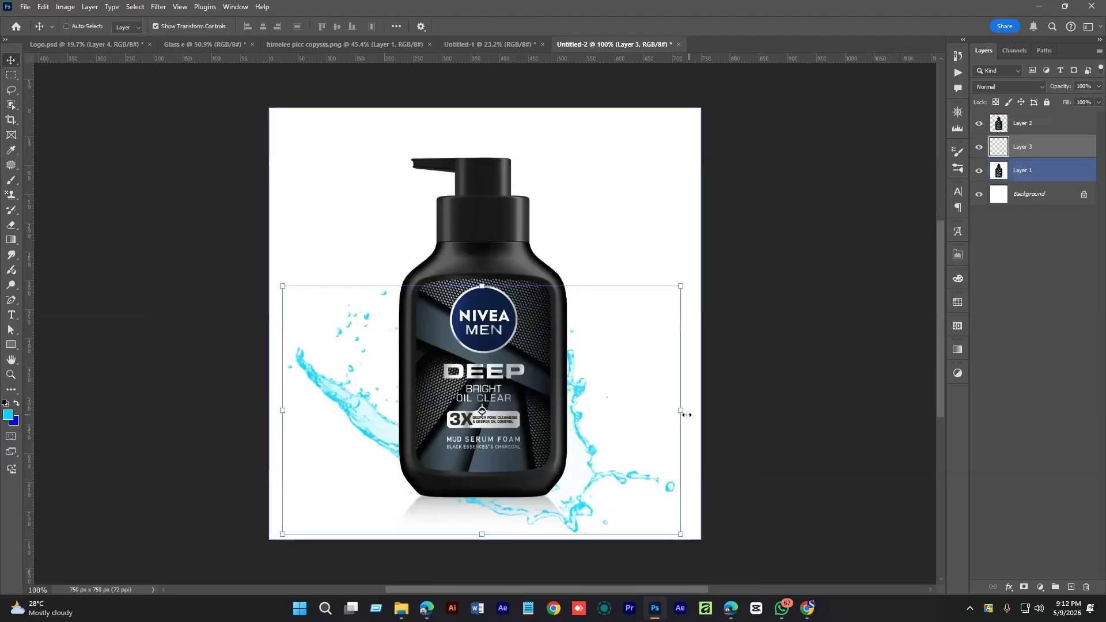
drag(681, 410, 689, 411)
mouse_move(623, 463)
mouse_down()
mouse_move(608, 463)
mouse_move(601, 487)
mouse_move(593, 468)
mouse_move(623, 468)
mouse_up()
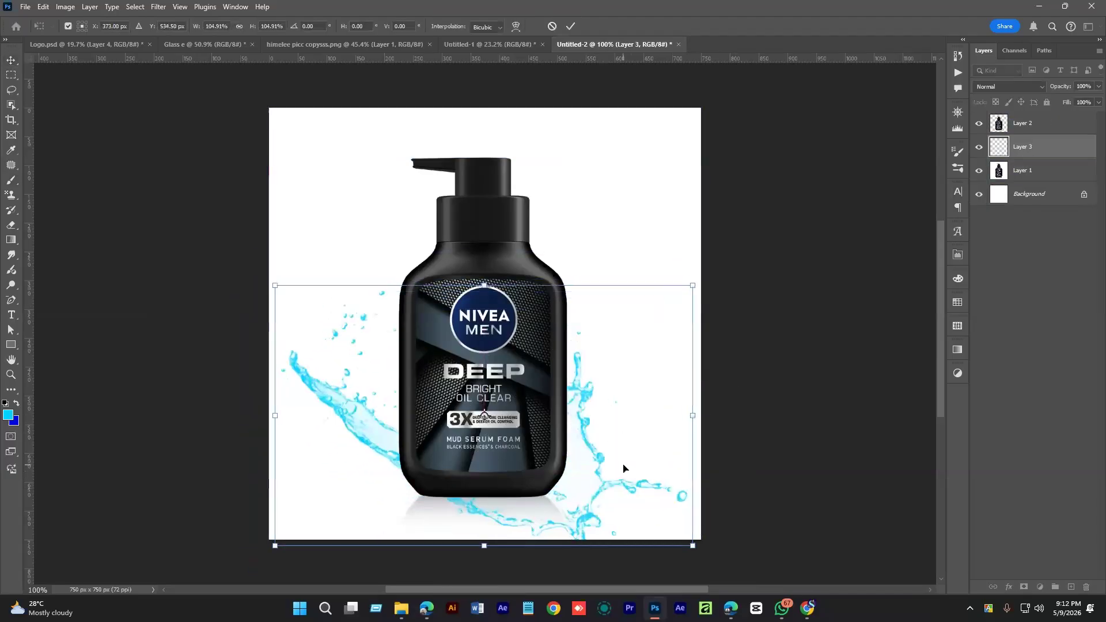
key(Return)
- Add an empty layer above the splash layer and try Water_Splash_Brush_1 at 158 px
click(1069, 588)
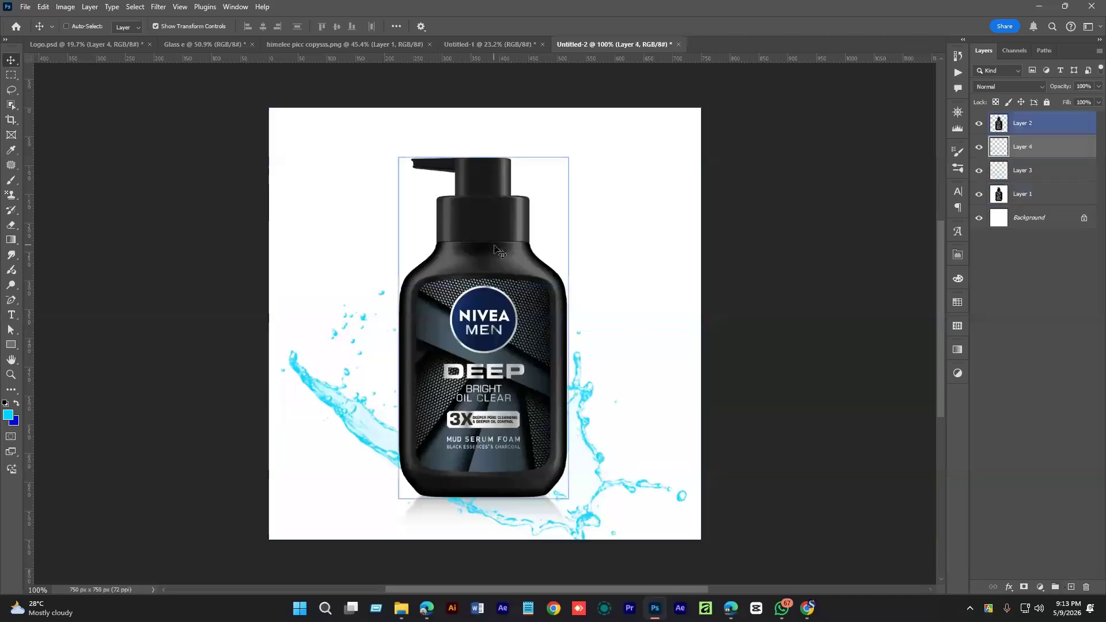
key(b)
right_click(489, 251)
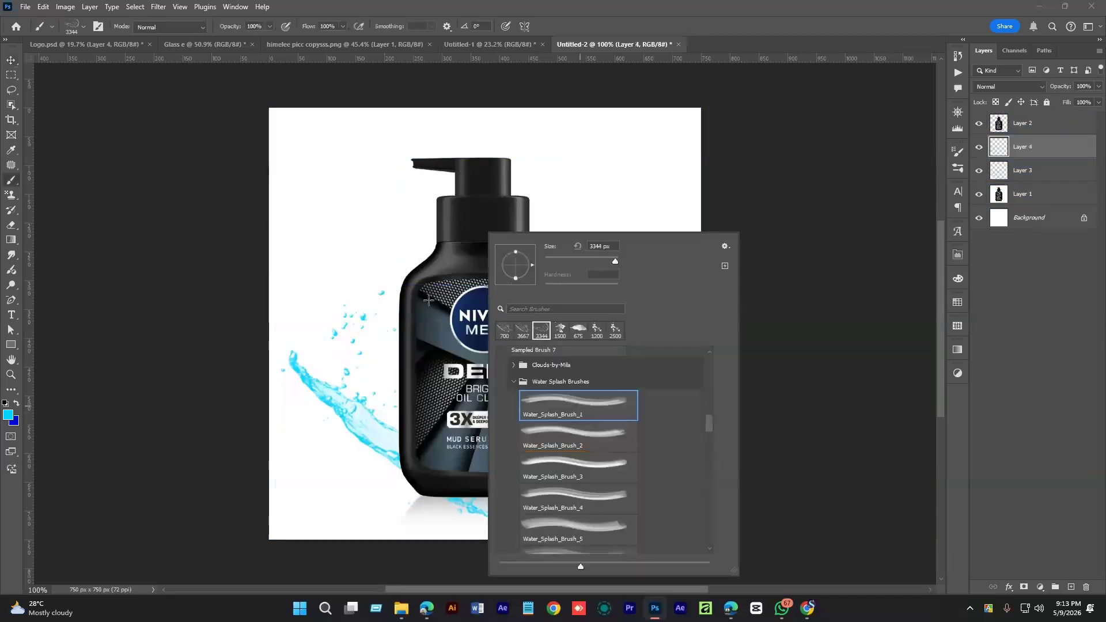
click(593, 259)
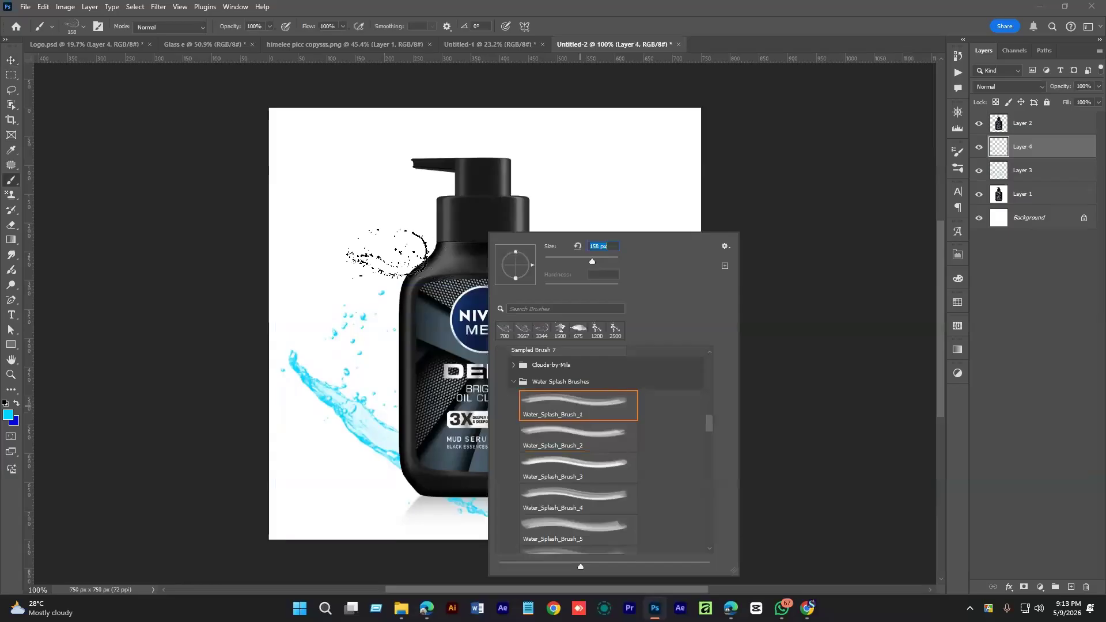
- Choose Water_Splash_Brush_4 instead and set its size to 228 px
click(575, 484)
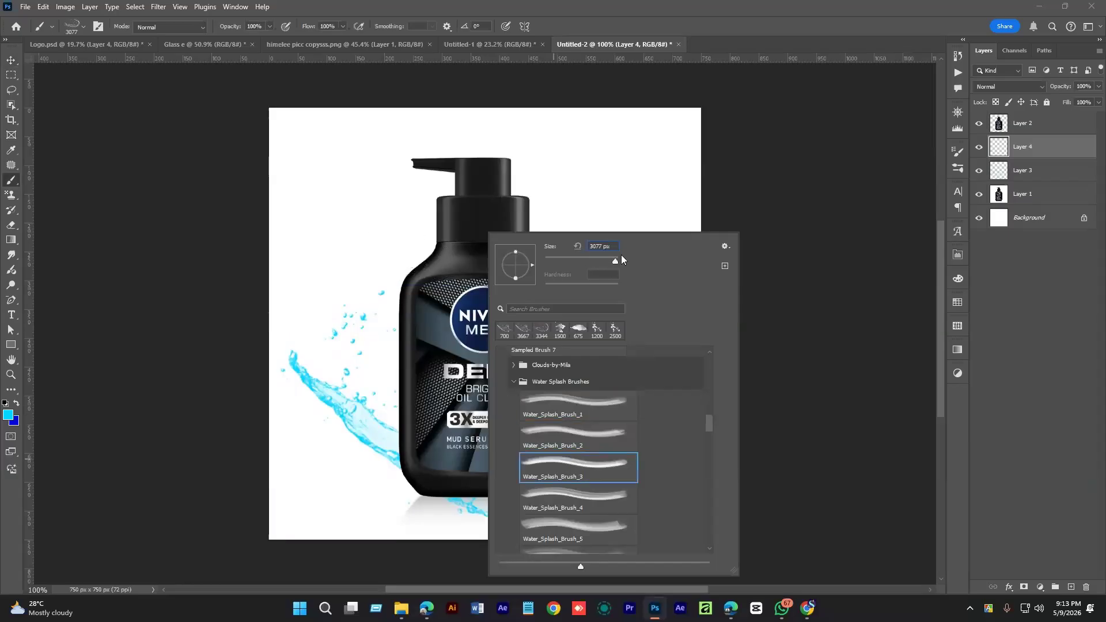
key(period)
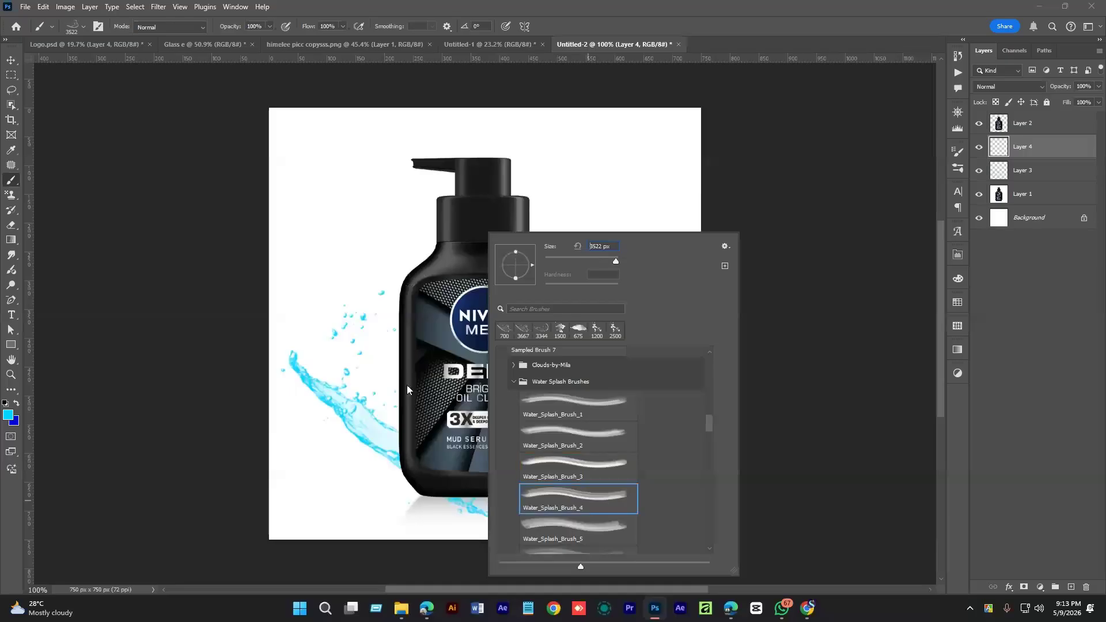
drag(609, 261, 599, 260)
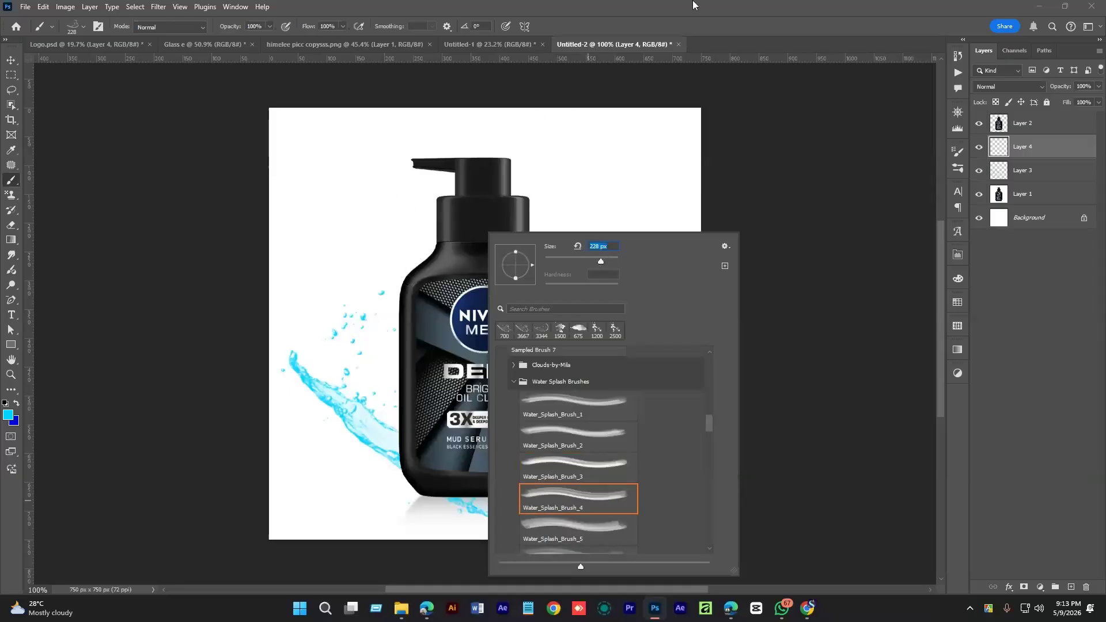
key(Return)
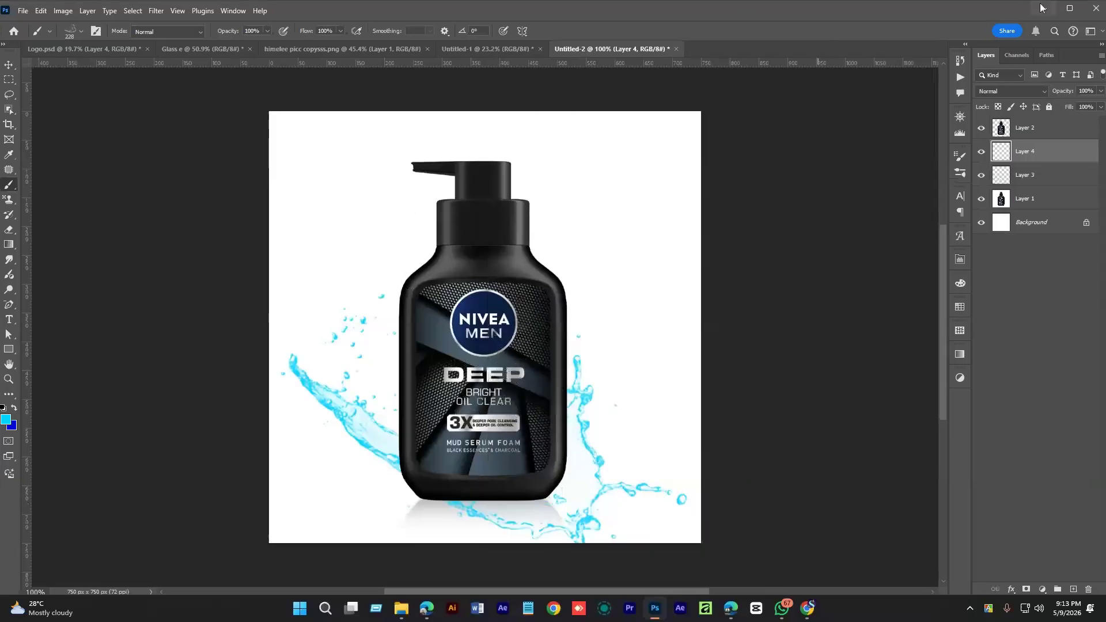
- Enlarge the splash brush to preview it over the bottle, and reduce its size to 400 px
click(1071, 8)
key(bracketright)
key(bracketright)
key(bracketright)
key(bracketright)
key(bracketright)
key(bracketright)
key(bracketright)
key(bracketright)
key(bracketright)
key(bracketright)
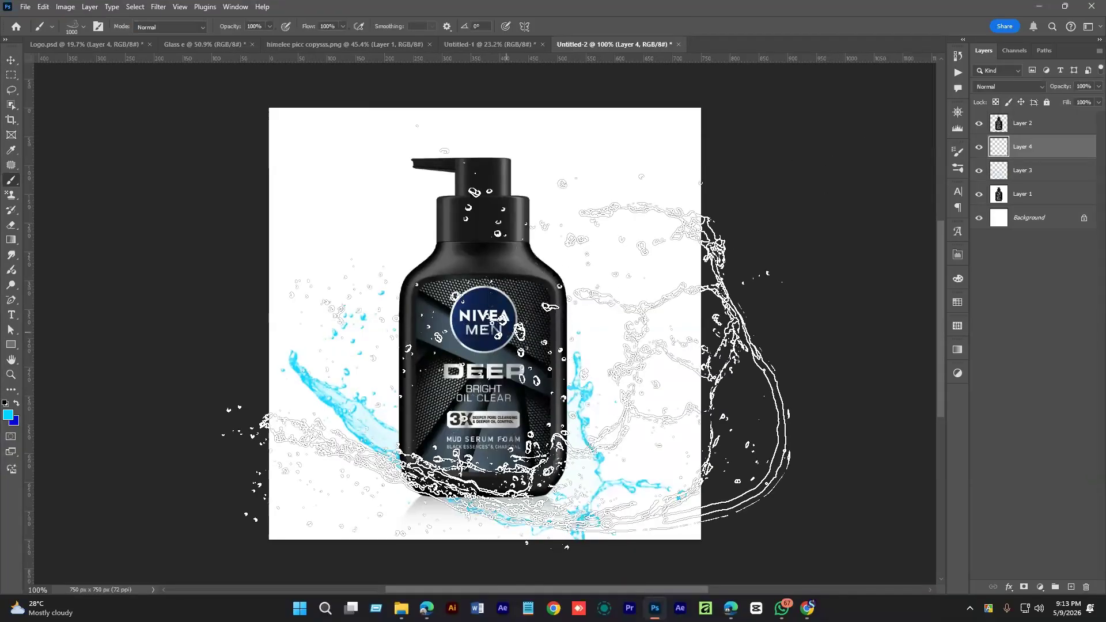
key(bracketleft)
key(bracketleft)
key(bracketleft)
key(bracketleft)
key(bracketleft)
key(bracketleft)
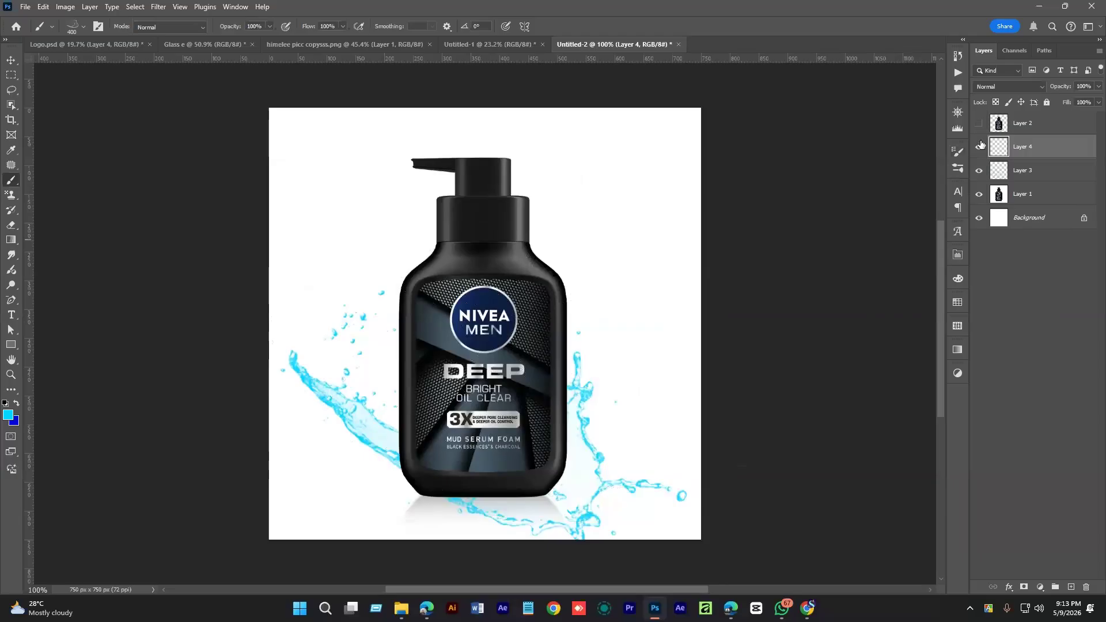
- Hide Layer 1, Layer 2 and Layer 3, keeping only Layer 4 and the Background visible
click(979, 193)
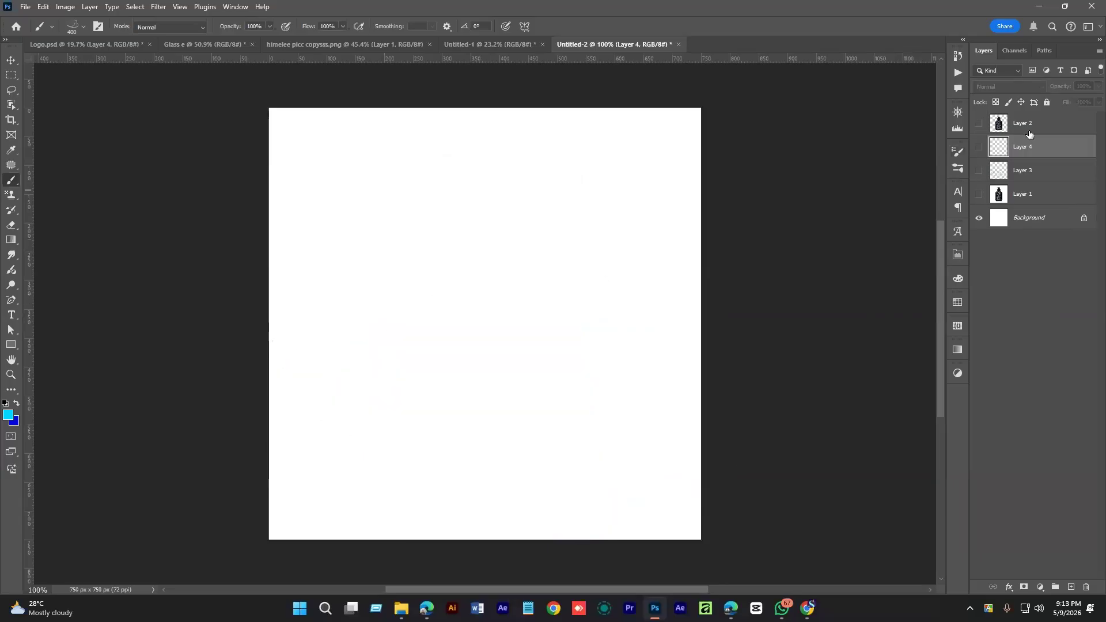
click(980, 147)
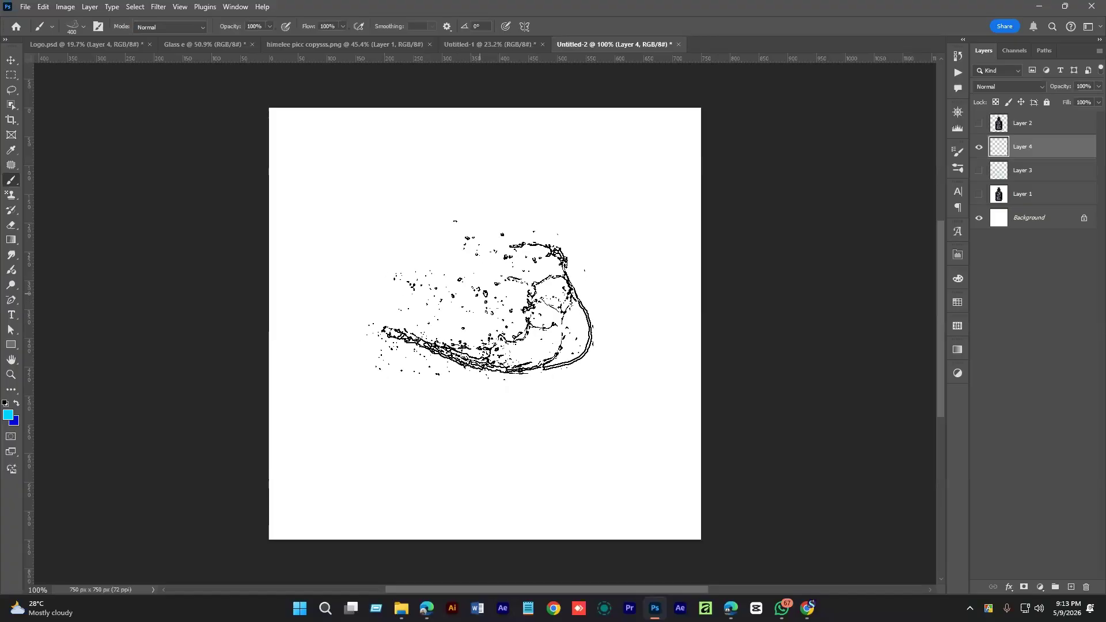
key(Print)
drag(241, 59, 566, 339)
key(Escape)
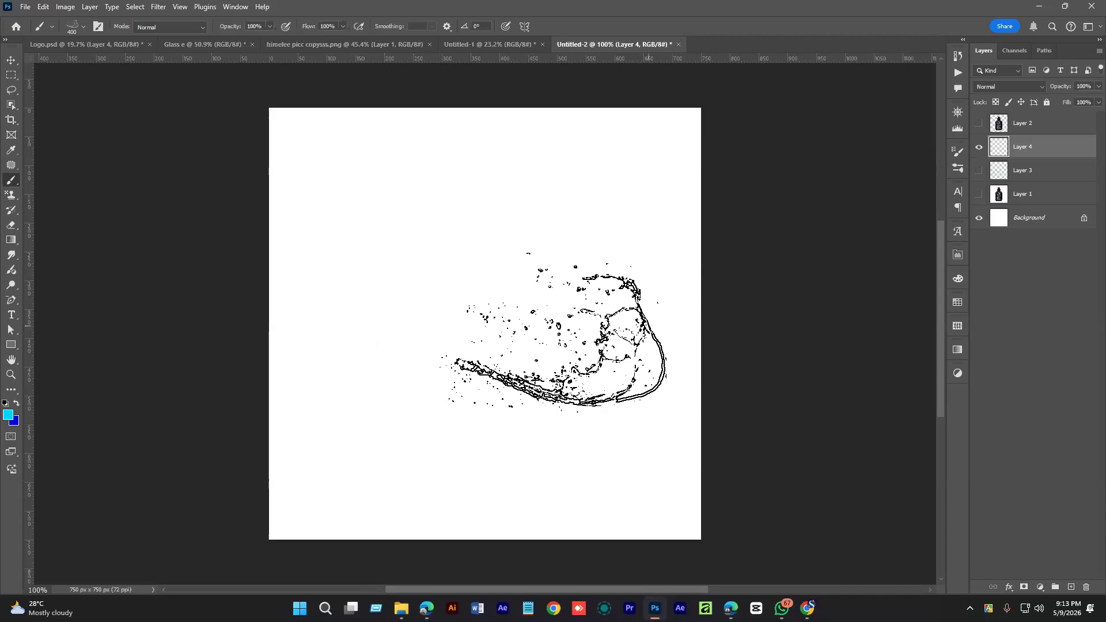
- Rotate the Water_Splash_Brush_4 tip to an angle of -75°
right_click(455, 231)
mouse_move(497, 263)
mouse_down()
mouse_move(483, 277)
mouse_move(478, 267)
mouse_up()
drag(483, 278, 555, 258)
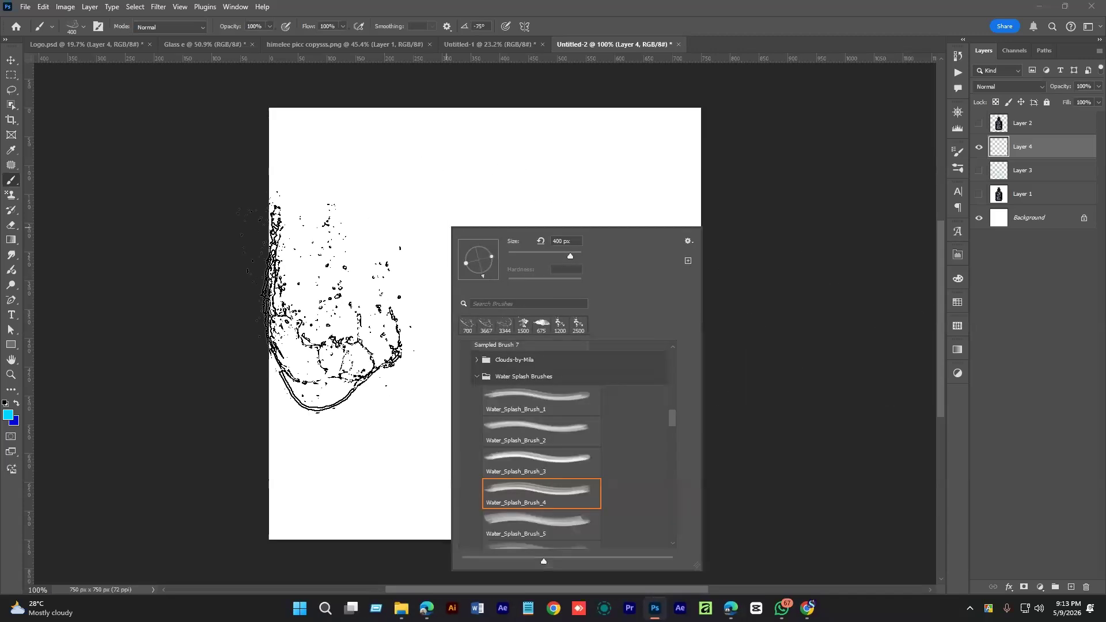
key(Return)
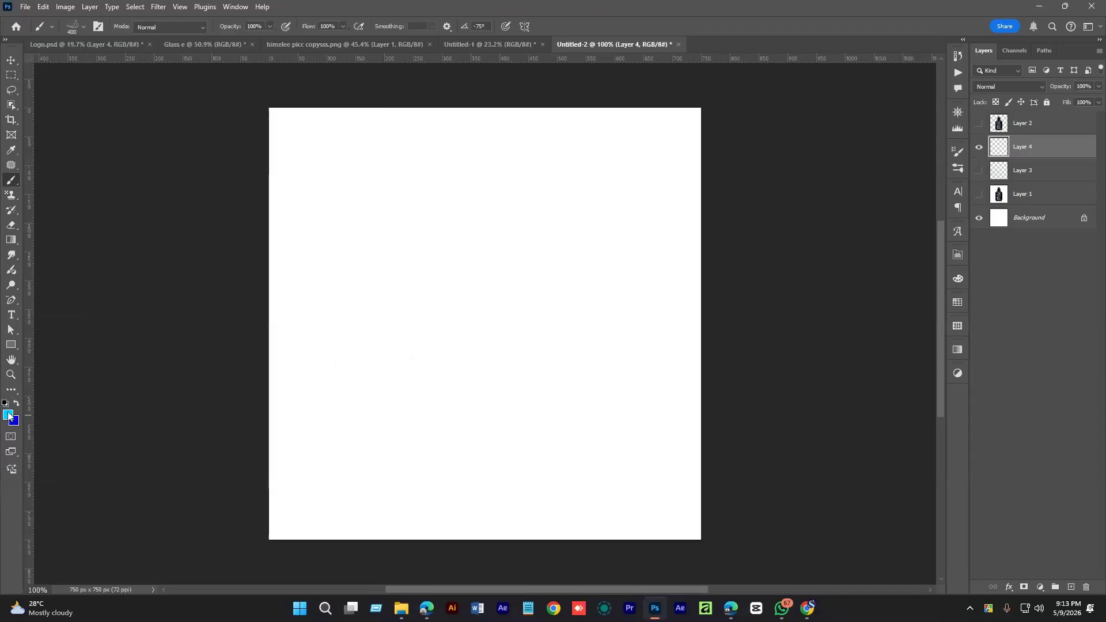
- Set the foreground color to bright green 8aff00 and show the bottle on Layer 2 again
click(8, 415)
drag(855, 211, 836, 149)
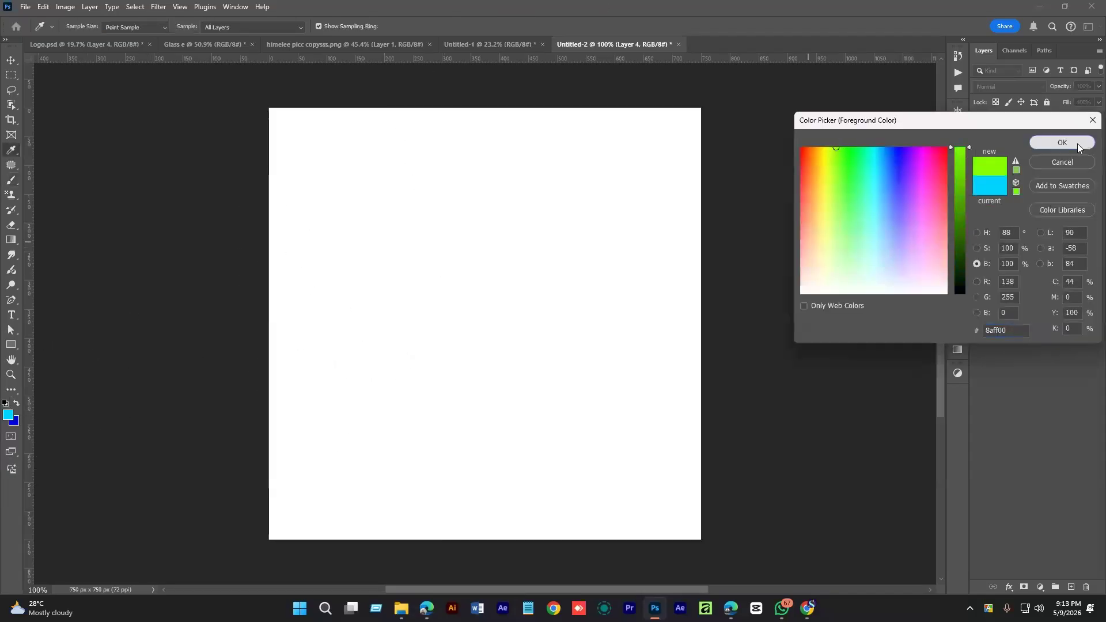
click(1077, 146)
click(980, 124)
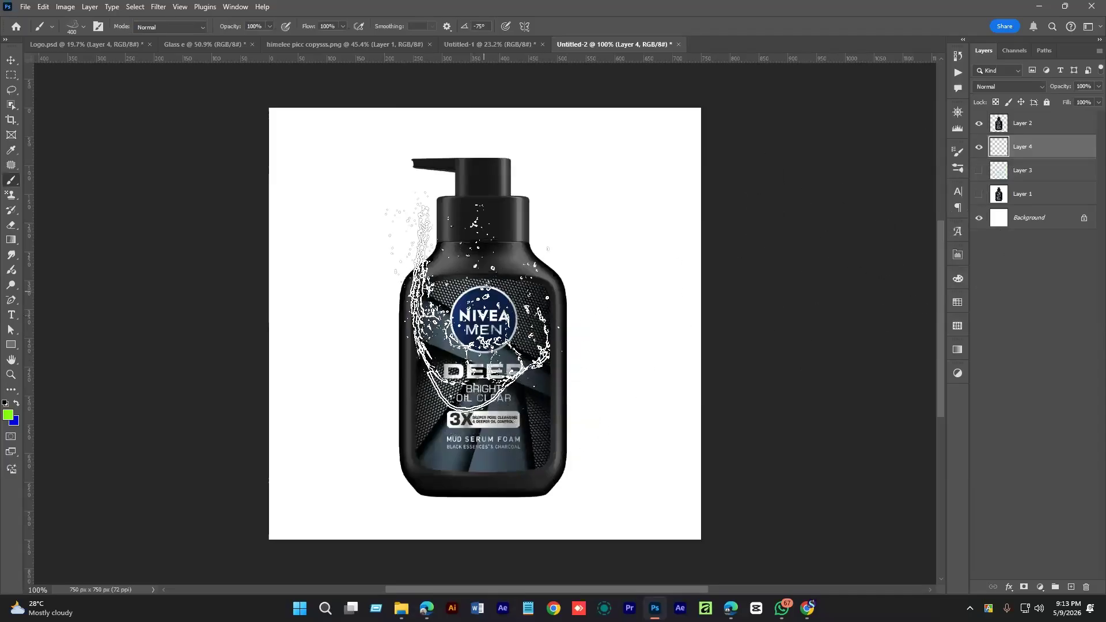
- Set the brush angle to -66° and its size to 600 px, and stamp a green splash behind the bottle on Layer 4
right_click(487, 252)
drag(525, 284, 526, 281)
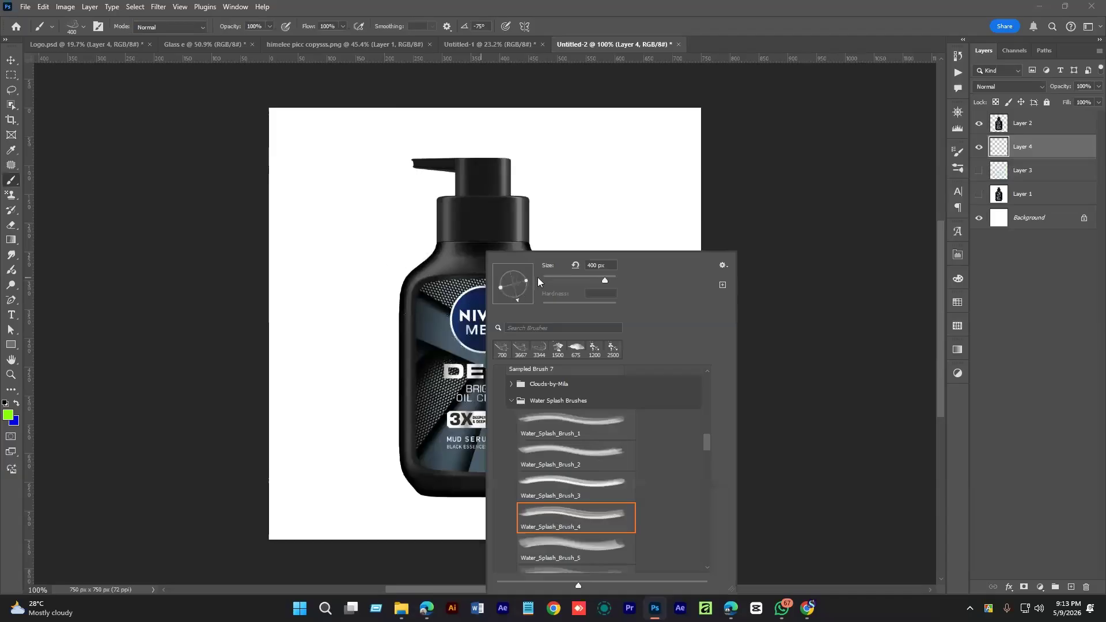
drag(520, 303, 517, 296)
key(Return)
key(bracketright)
key(bracketright)
key(bracketright)
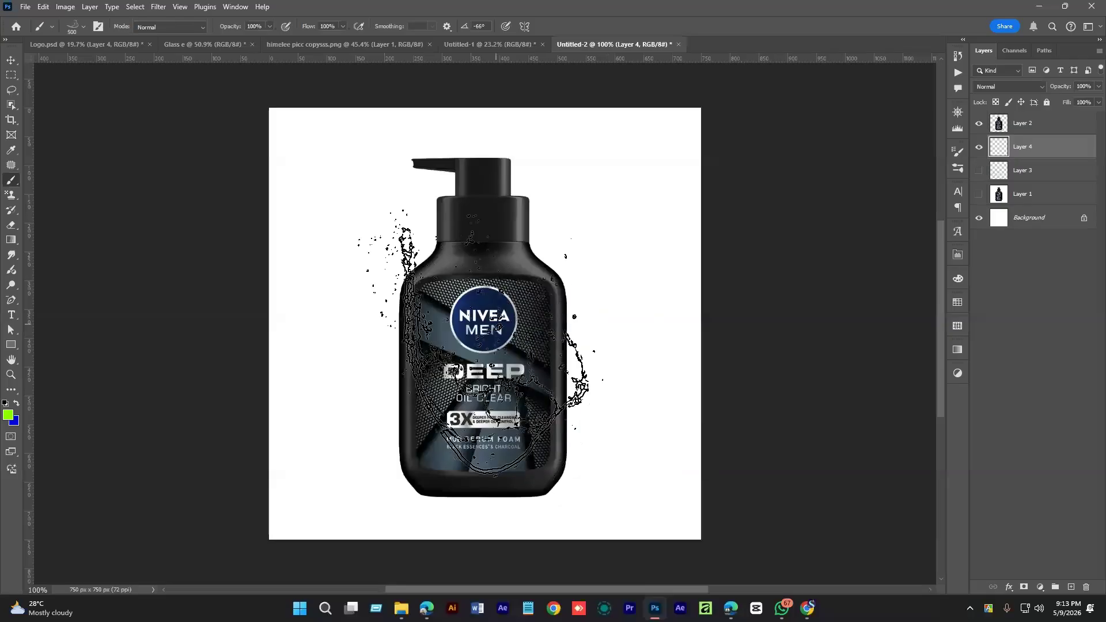
click(466, 341)
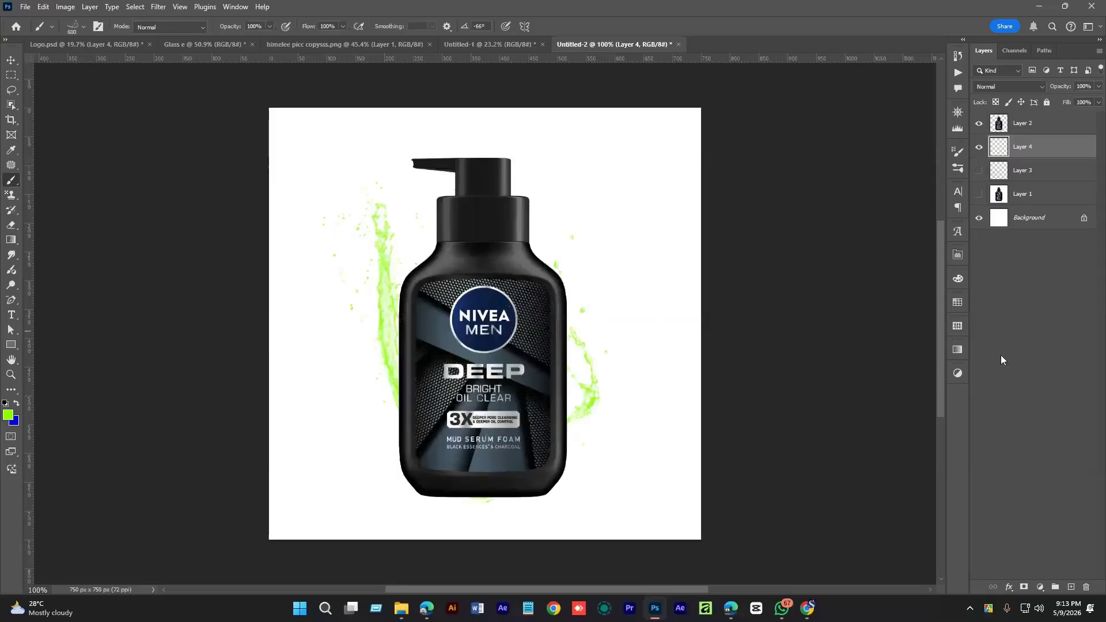
- Undo the bright green splash and stamp it again on Layer 4 in dark green 172a00
key(ctrl+z)
click(8, 415)
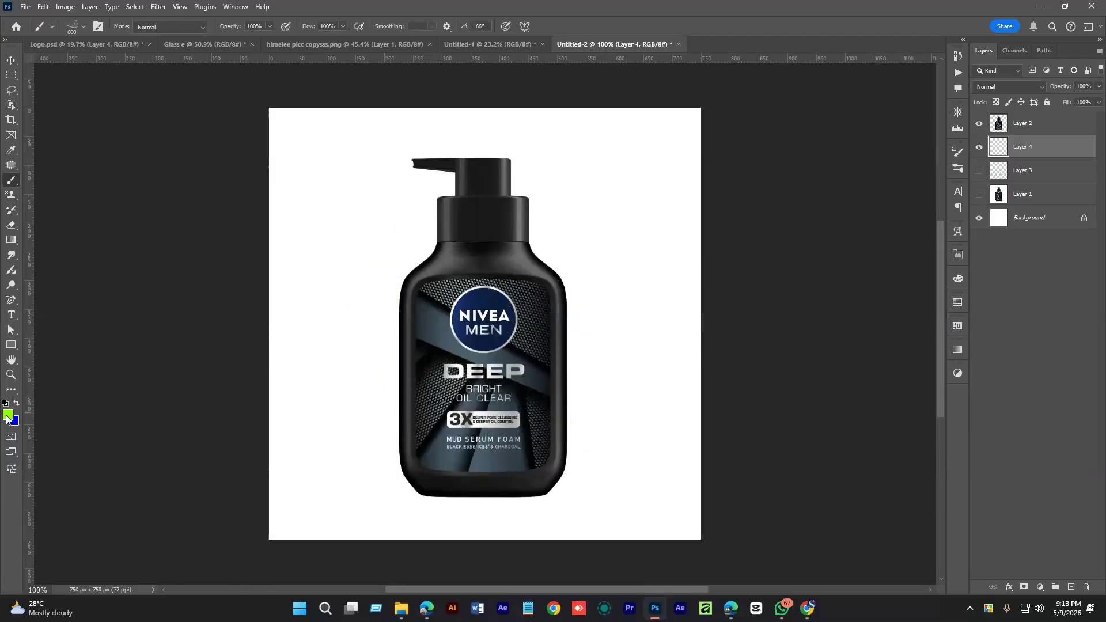
drag(951, 195, 959, 270)
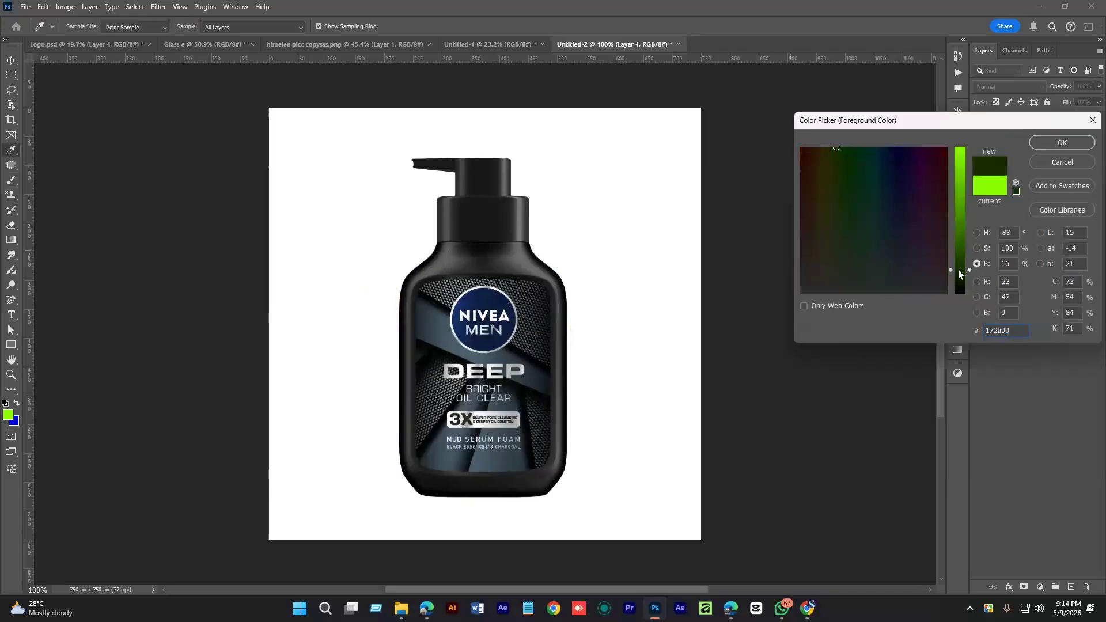
key(Return)
click(478, 366)
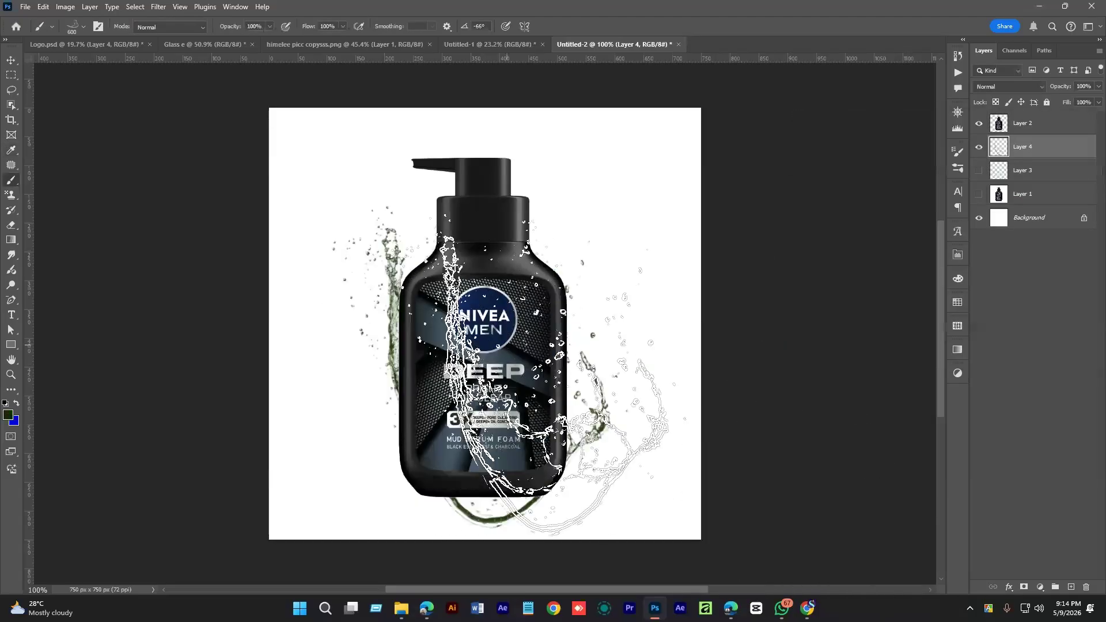
- Stretch the dark green splash to 143.94% width around the bottle, keeping its height at 100%
key(ctrl+t)
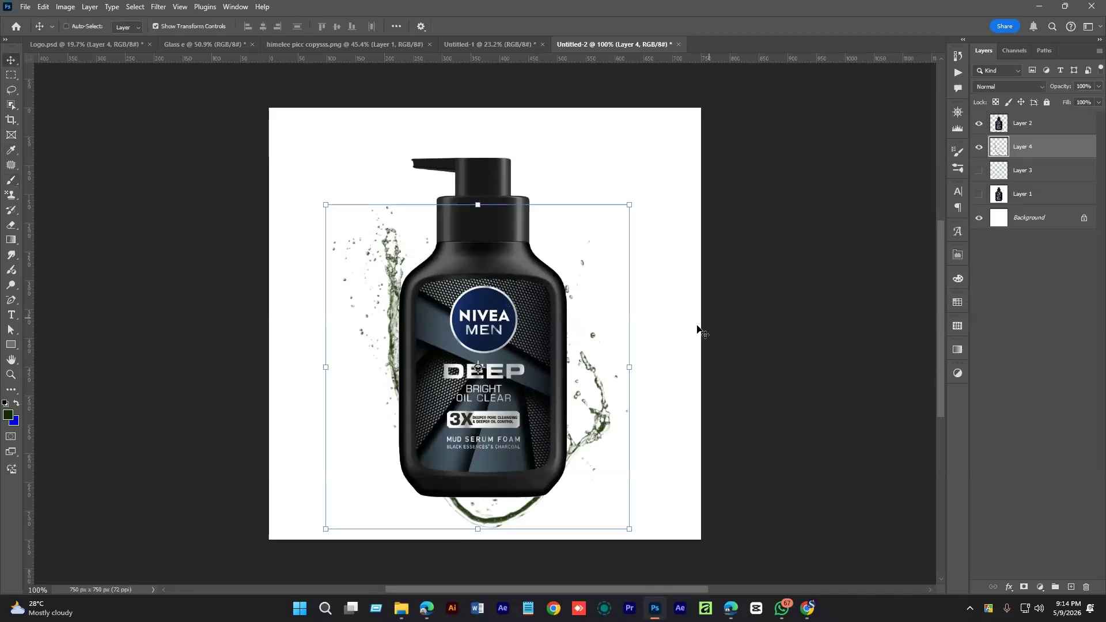
drag(637, 367, 706, 379)
drag(637, 403, 625, 403)
click(570, 26)
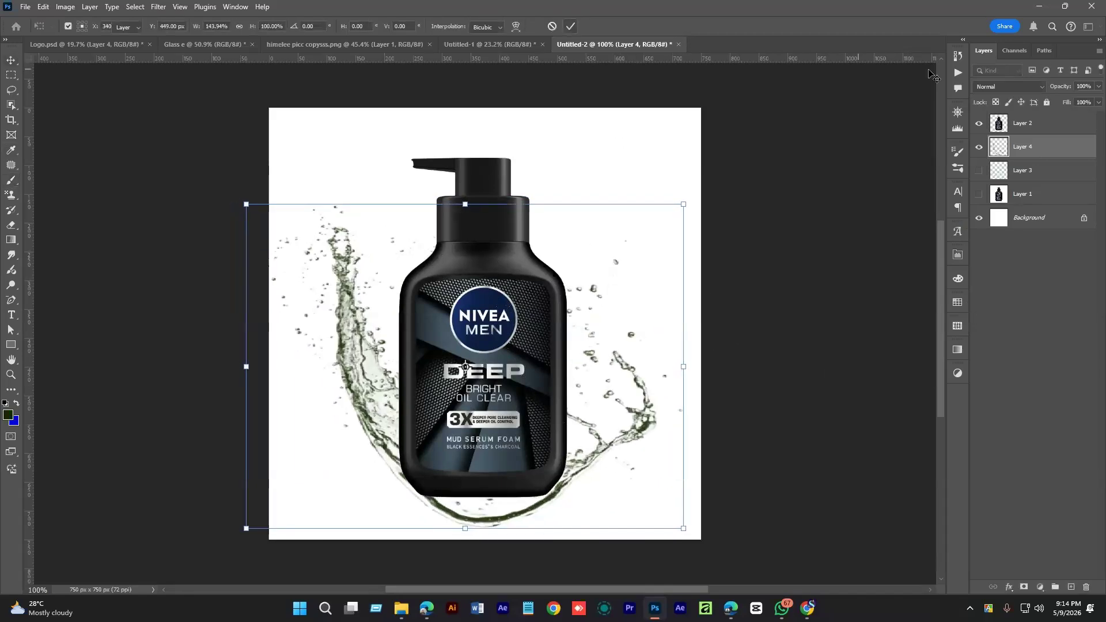
- Show Layer 3 and Layer 1 again, then move Layer 3 above Layer 2 and nudge the cyan splash slightly up
click(979, 170)
click(1034, 171)
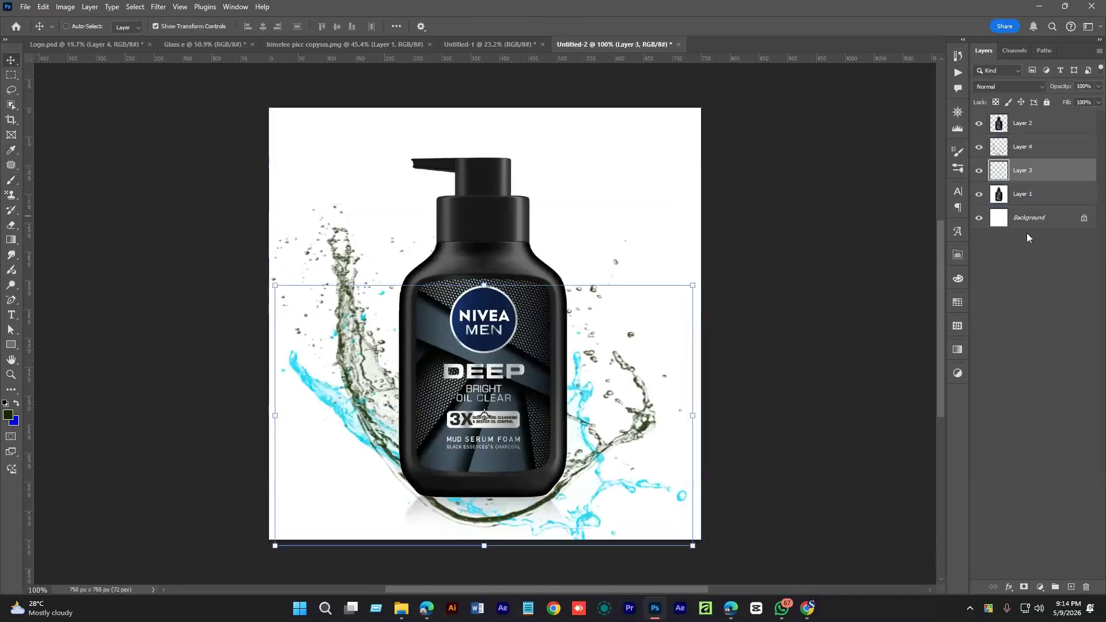
drag(1038, 112, 1037, 114)
drag(557, 479, 559, 473)
- Shrink the cyan splash, rotate it about 19° counterclockwise and position it across the lower part of the bottle
key(ctrl+t)
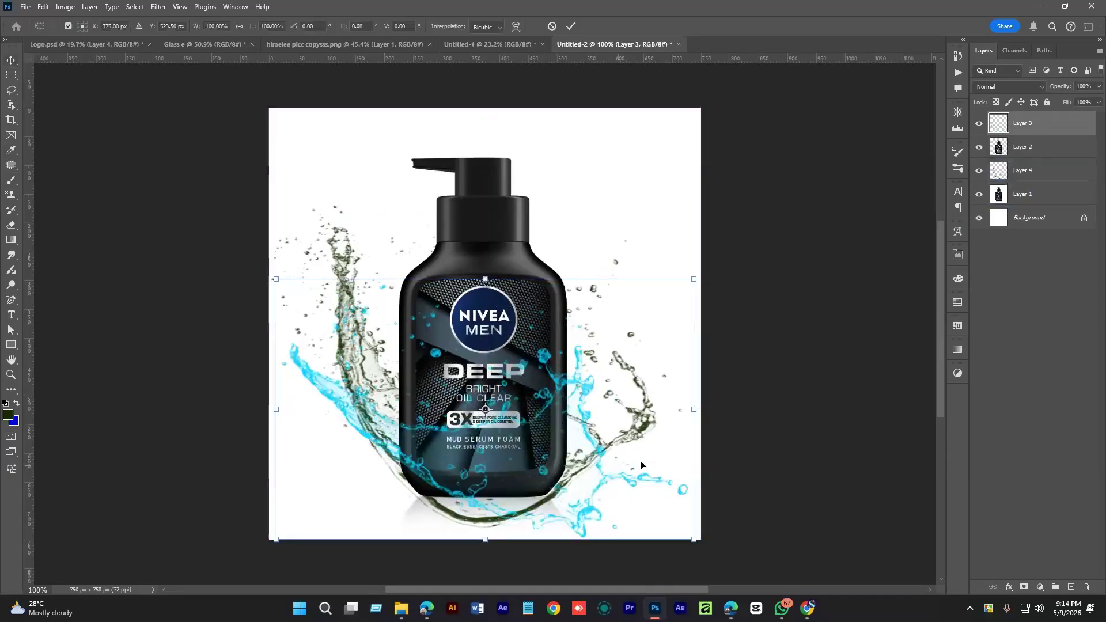
drag(692, 412, 683, 338)
drag(621, 422, 600, 437)
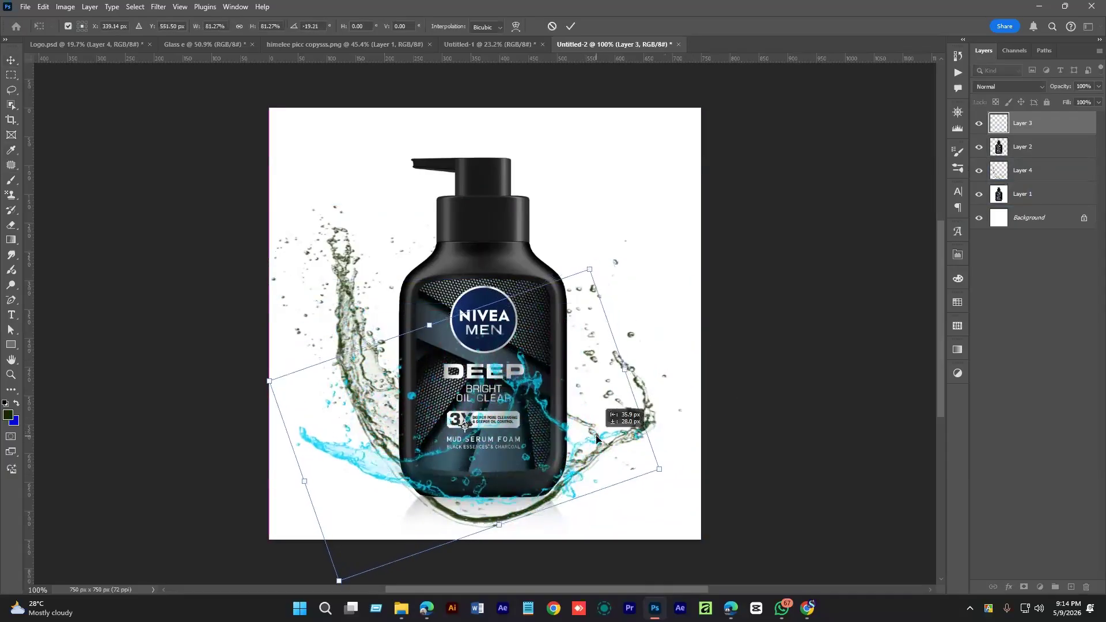
drag(637, 372, 662, 355)
key(Return)
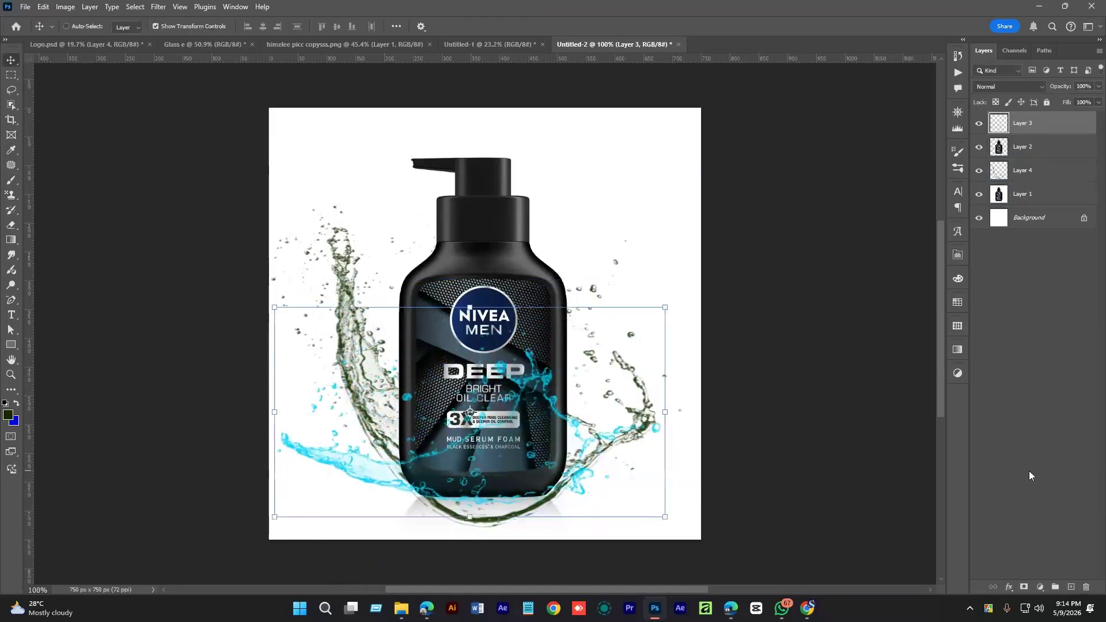
click(1014, 328)
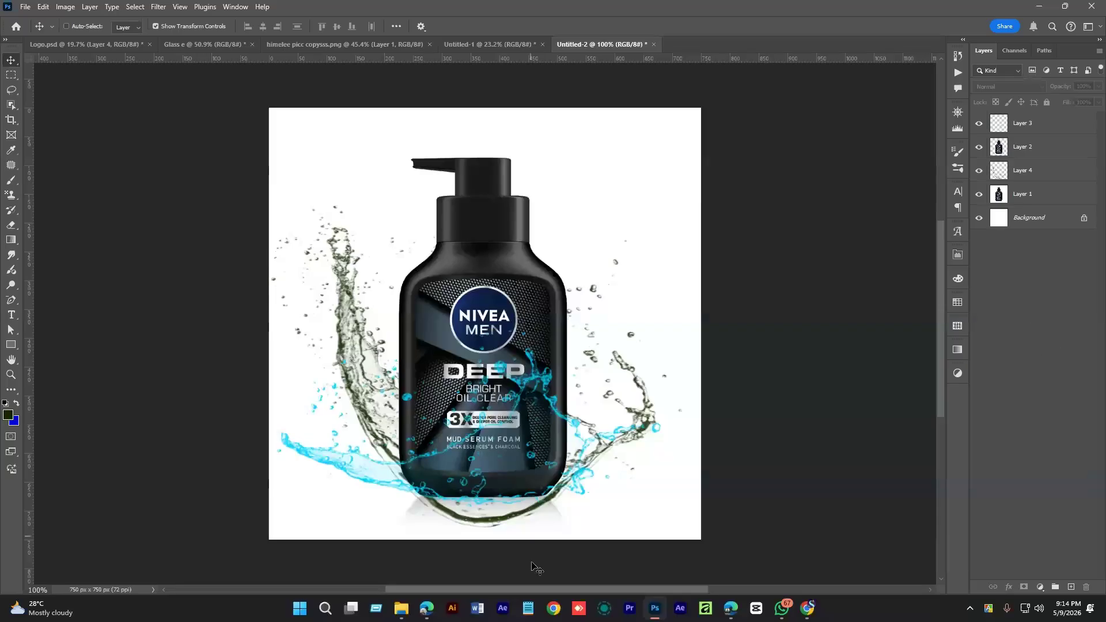
- Switch to the browser and look through the "best facewash for men" image results for other product pictures
mouse_move(731, 608)
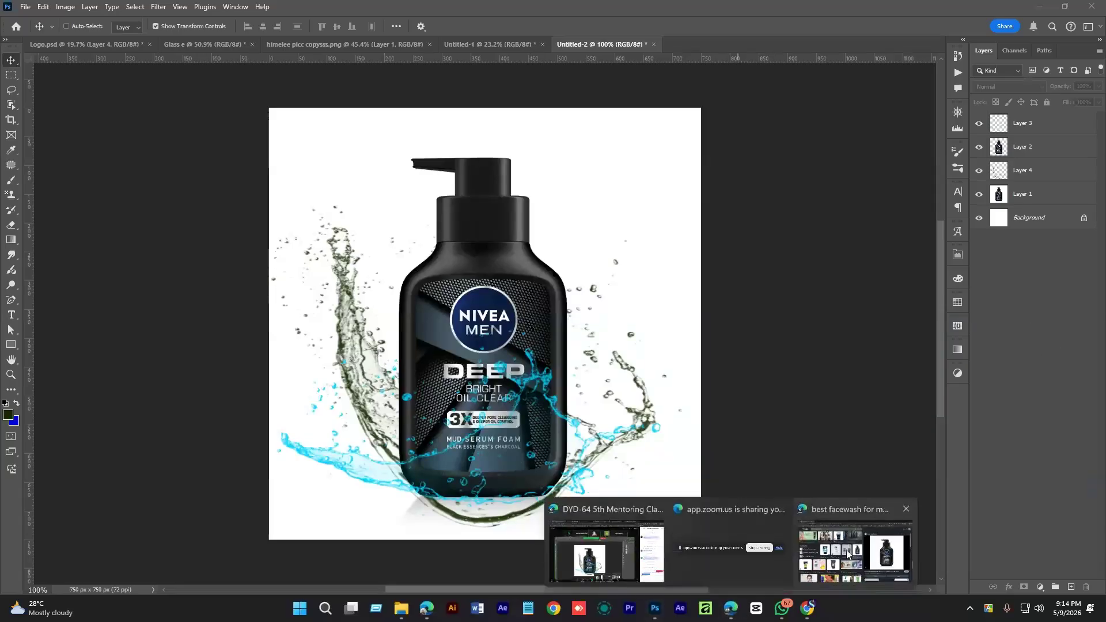
click(847, 555)
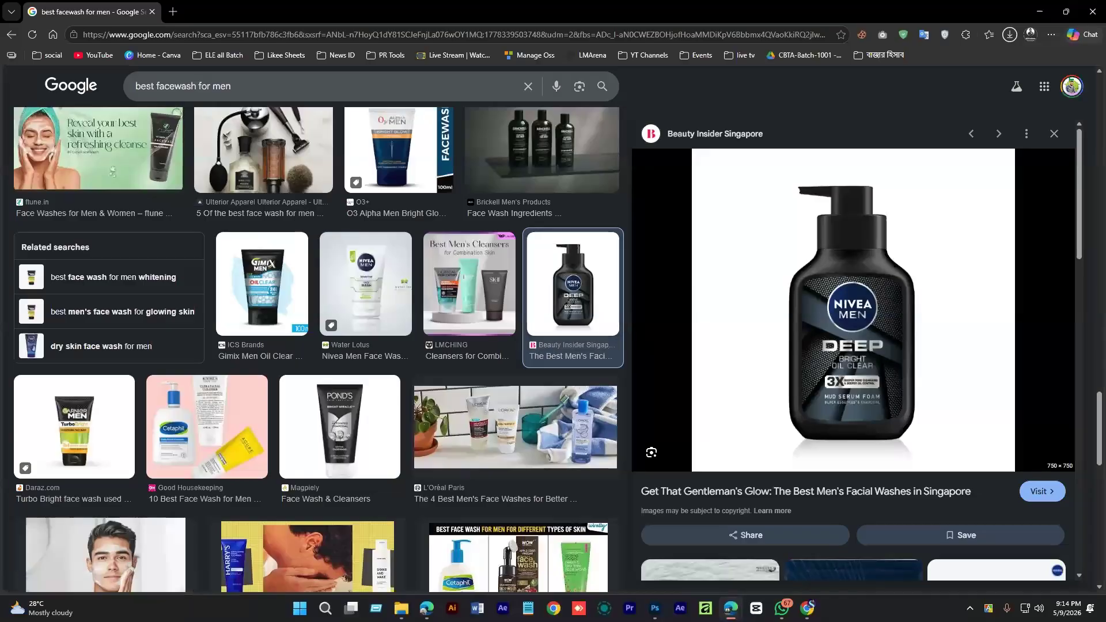
scroll(392, 309, down, 10)
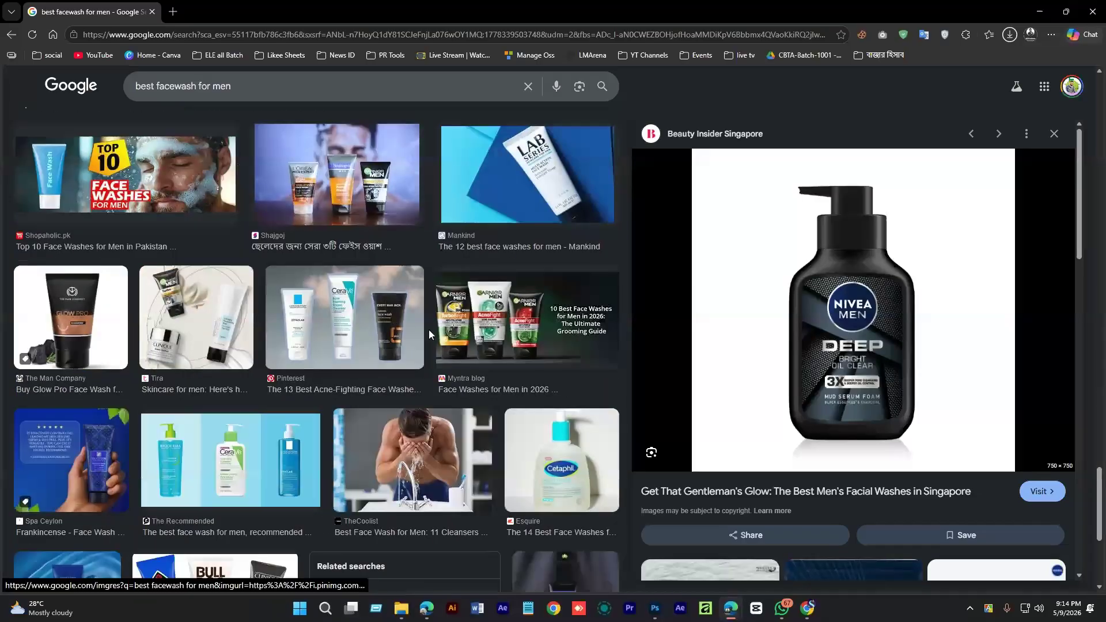
scroll(917, 302, down, 5)
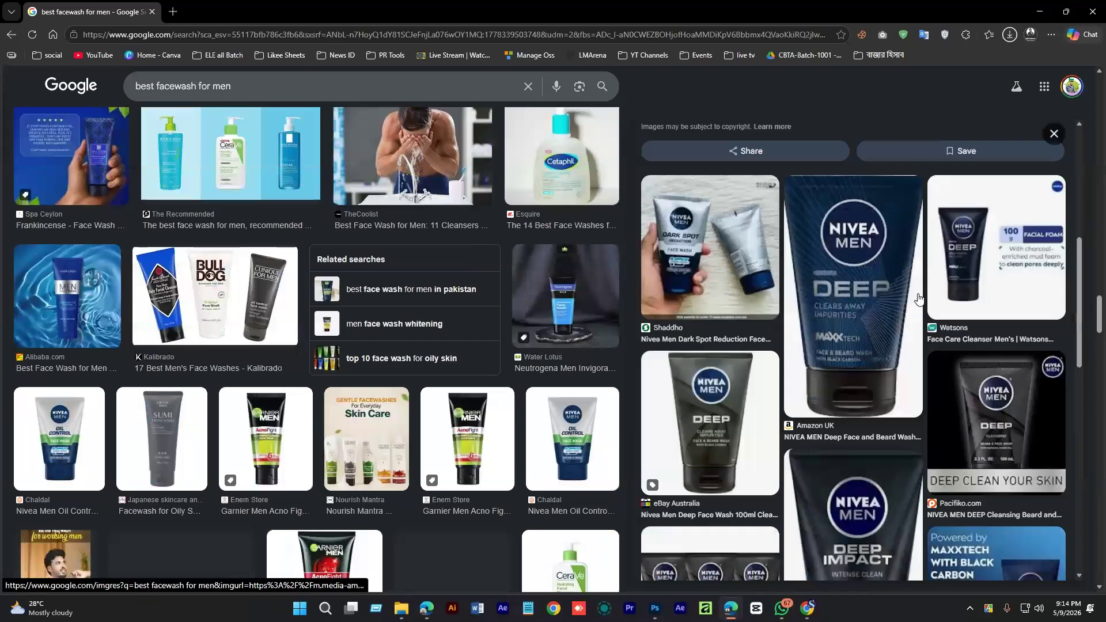
scroll(749, 369, up, 5)
scroll(410, 370, down, 6)
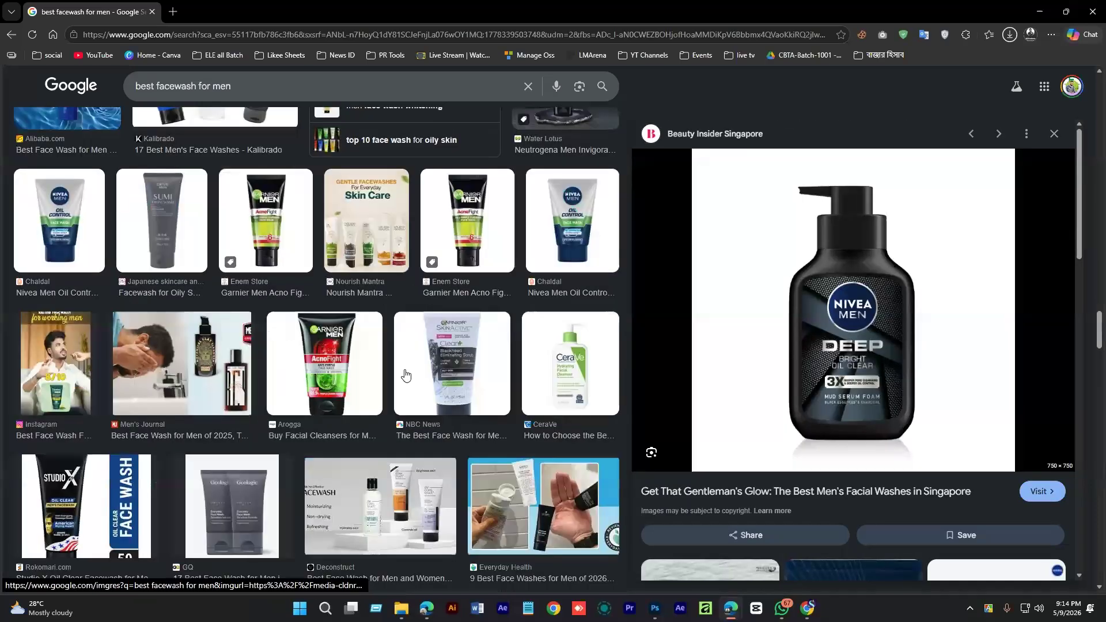
scroll(410, 370, down, 5)
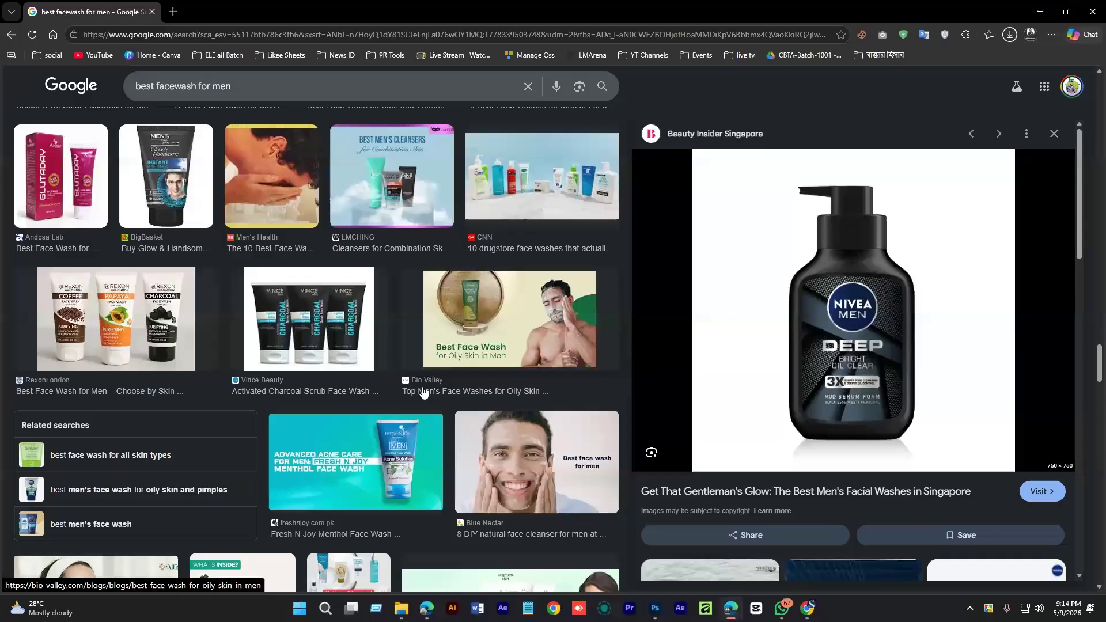
scroll(427, 392, up, 9)
scroll(483, 395, down, 15)
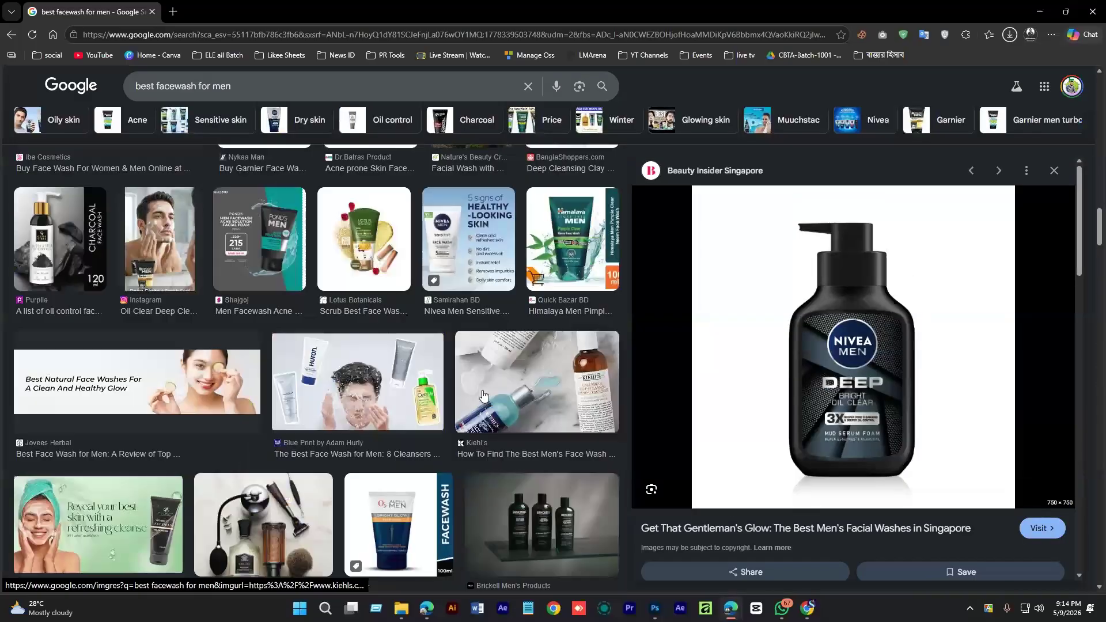
scroll(483, 395, up, 15)
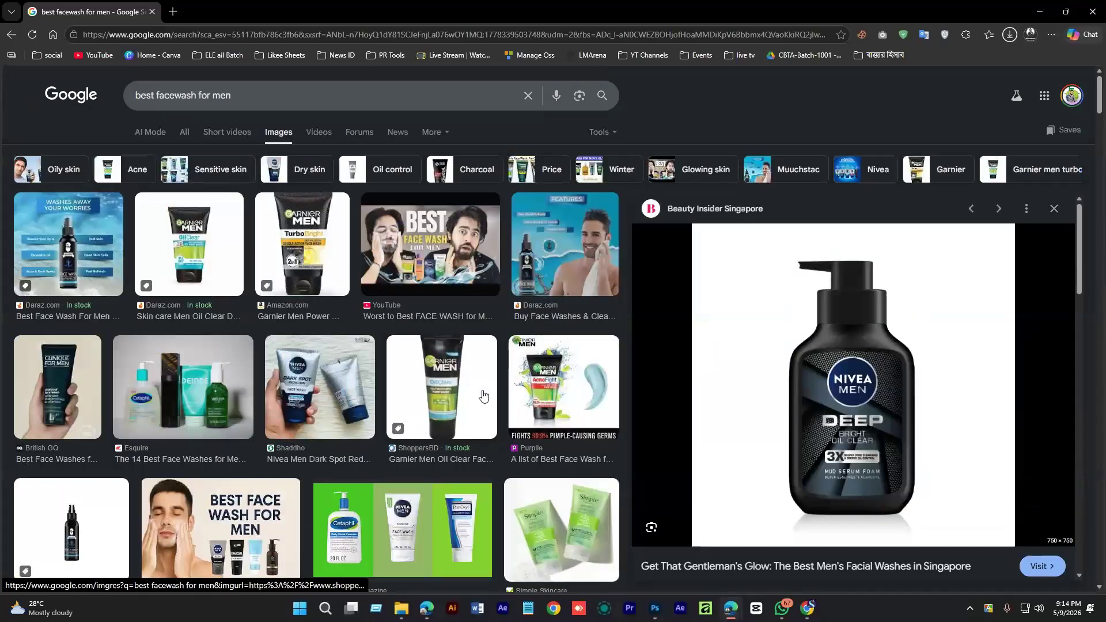
- Search Google Images for "milk splash" and open the Freepik picture of a curved milk splash on white
key(/)
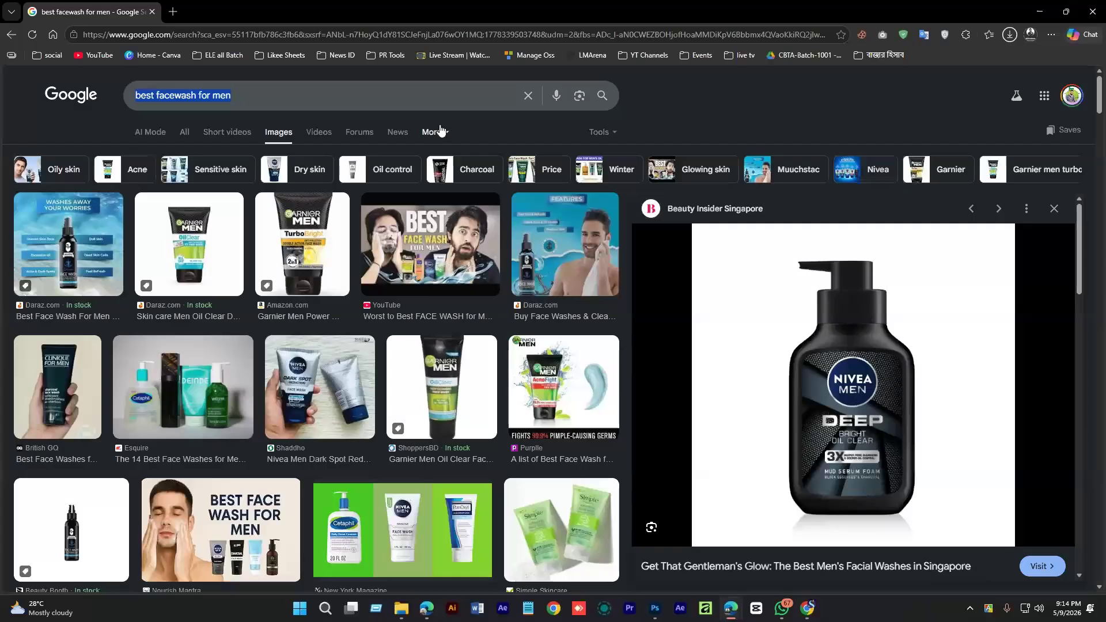
text(mi)
key(BackSpace)
key(BackSpace)
text(co)
key(BackSpace)
key(BackSpace)
text(milk )
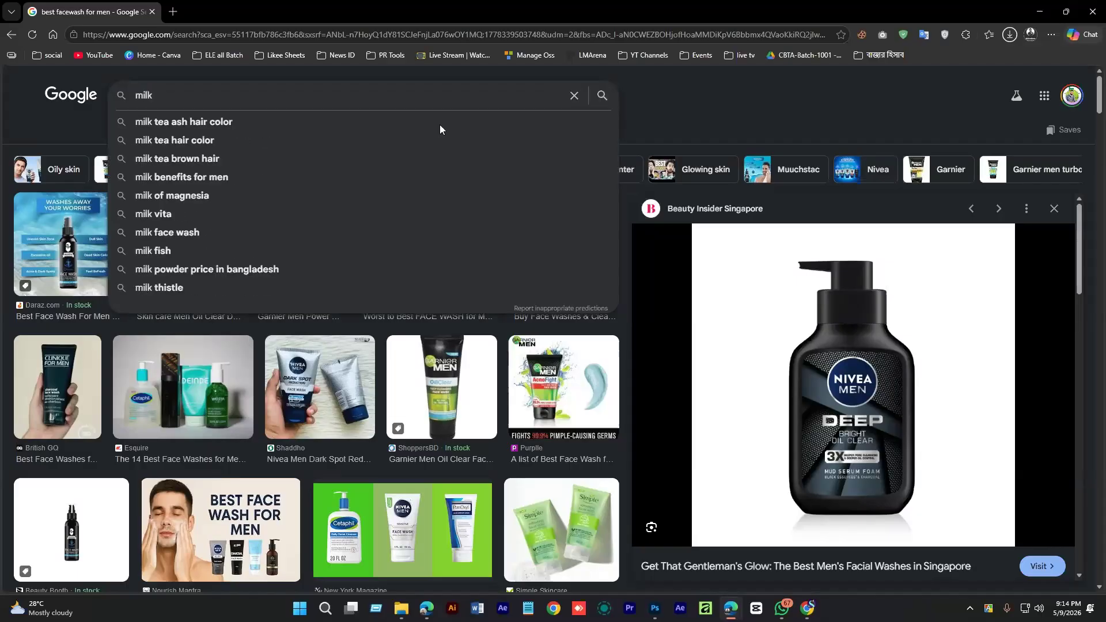
text(splash)
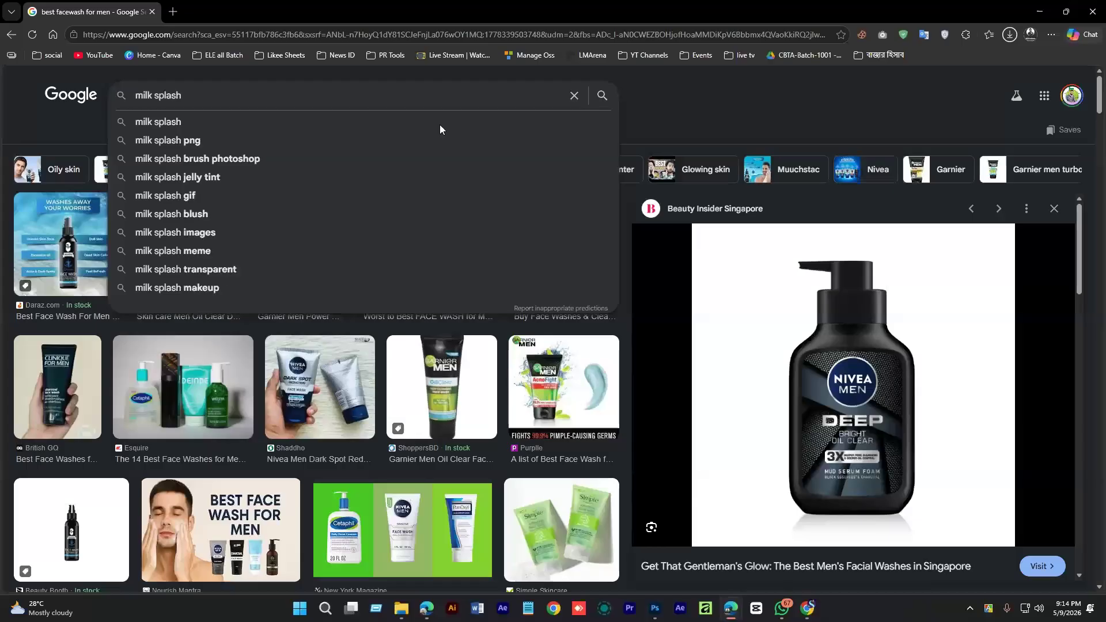
key(Return)
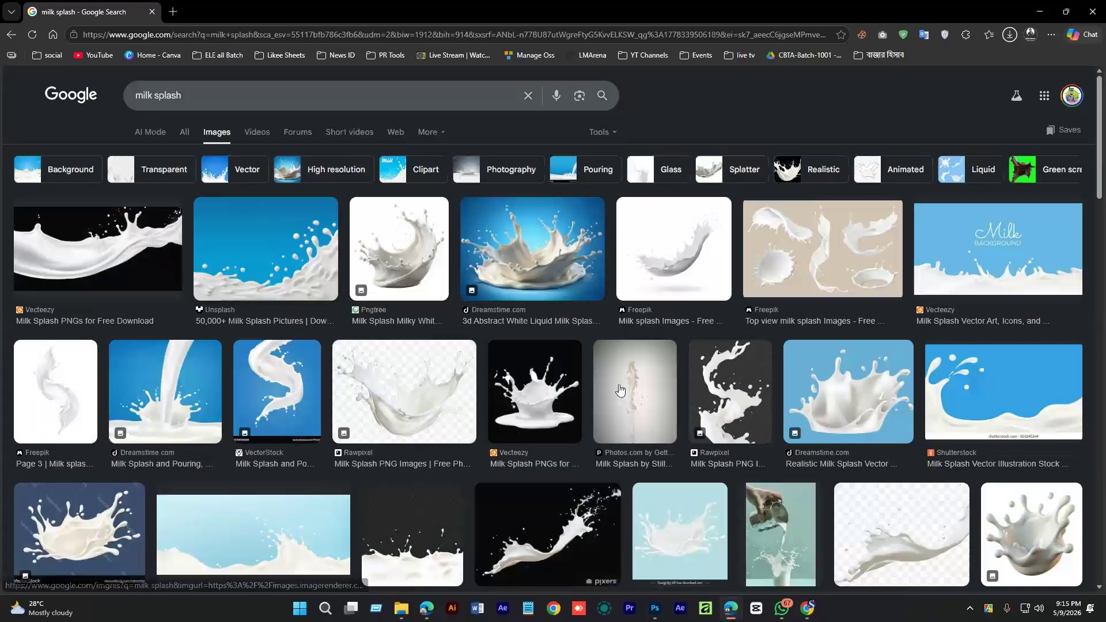
click(686, 258)
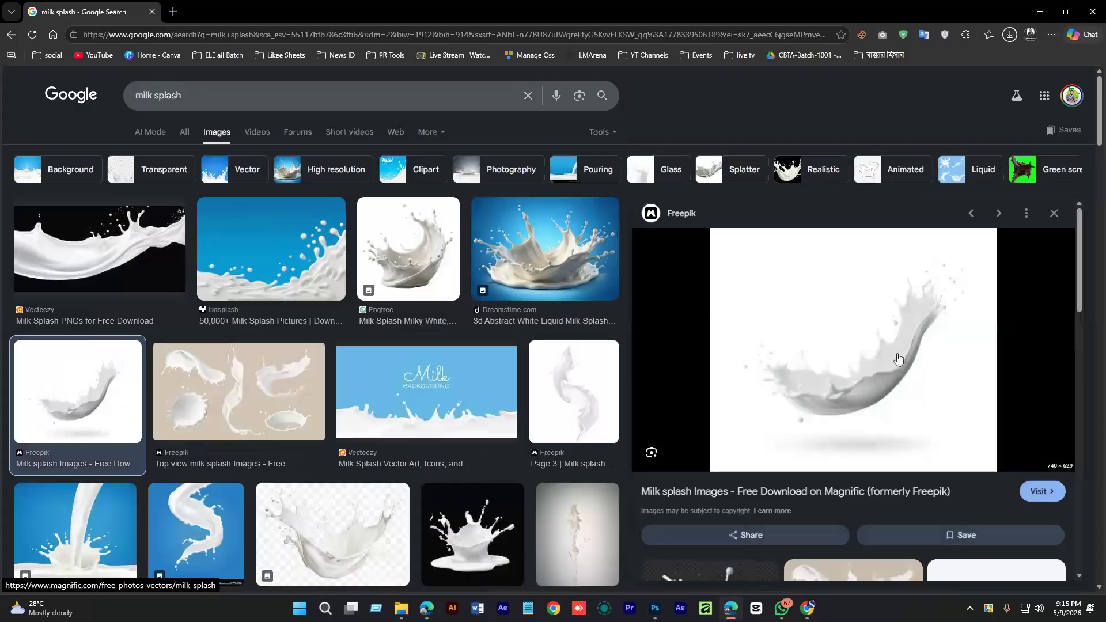
- Preview the Pngtree milk splash result and open the Dreamstime picture of a milk splash on a blue background
click(436, 255)
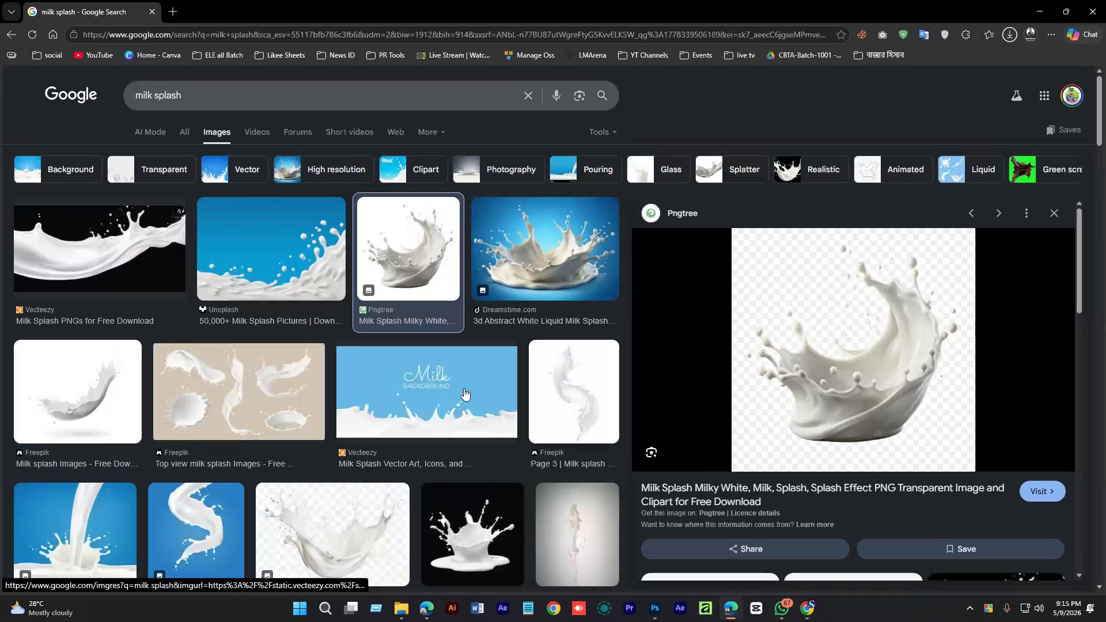
scroll(453, 375, down, 3)
key(Right)
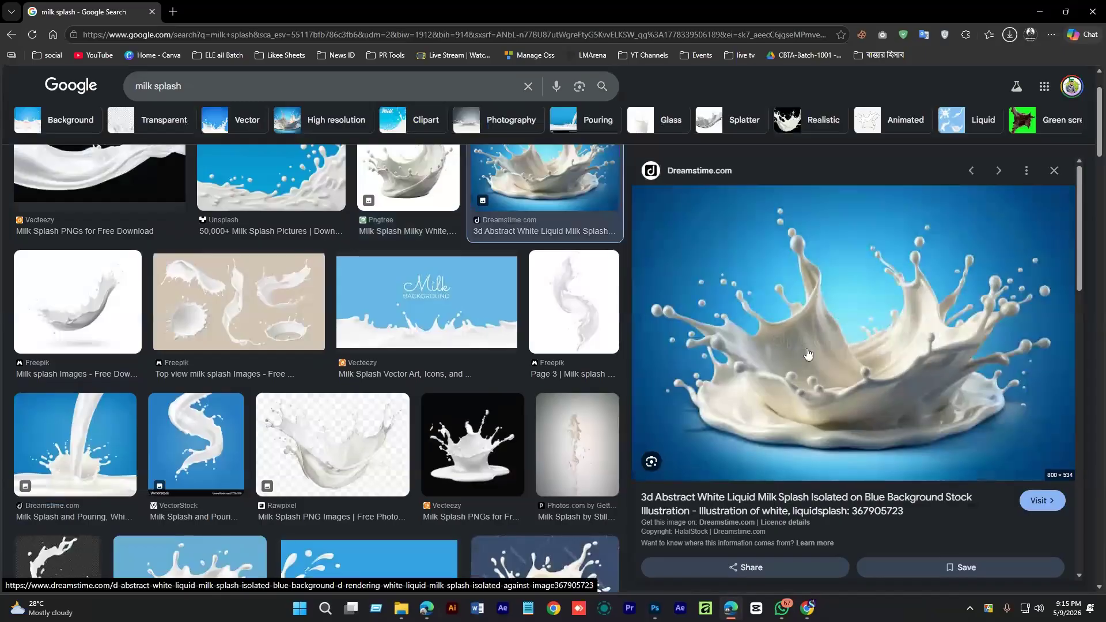
scroll(809, 351, down, 1)
scroll(809, 350, up, 1)
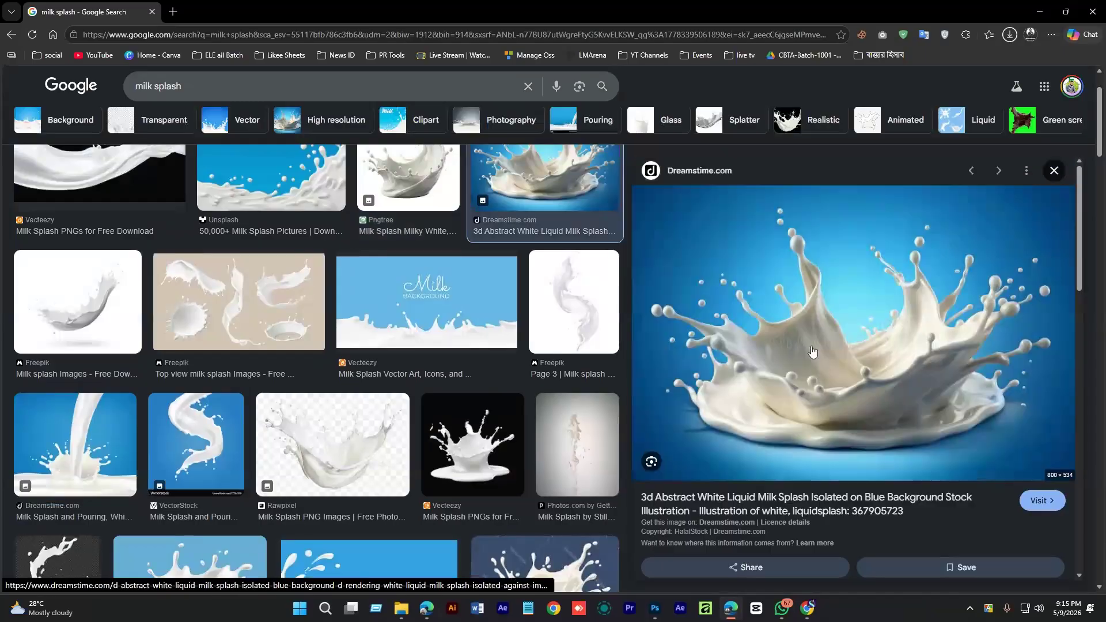
- Copy the Dreamstime milk splash image and its image link
right_click(810, 351)
click(849, 443)
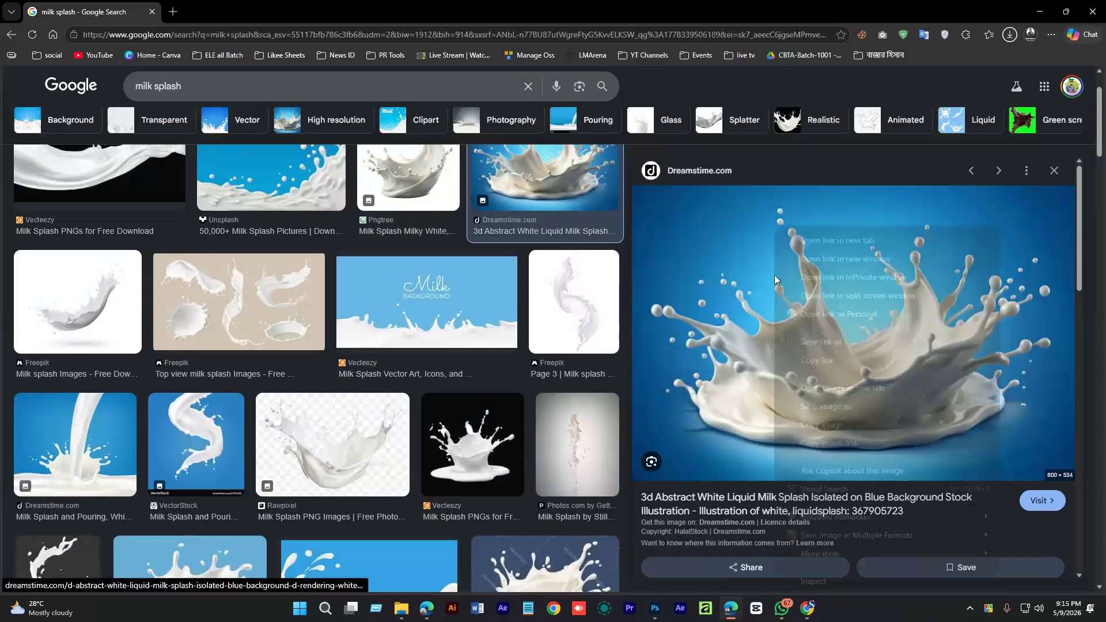
right_click(784, 227)
click(830, 428)
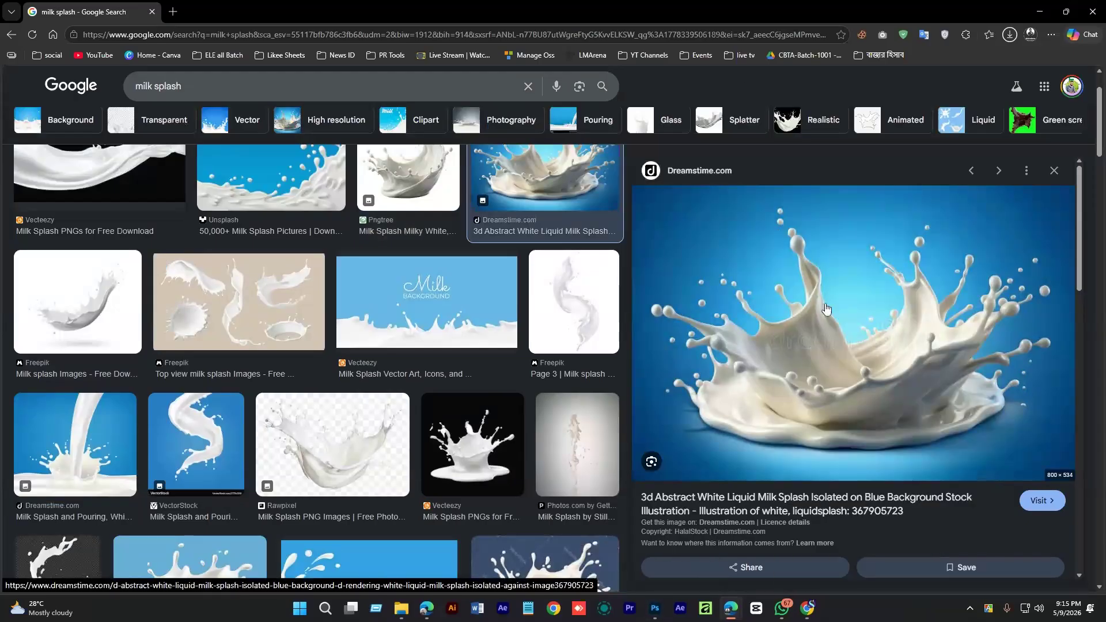
right_click(807, 226)
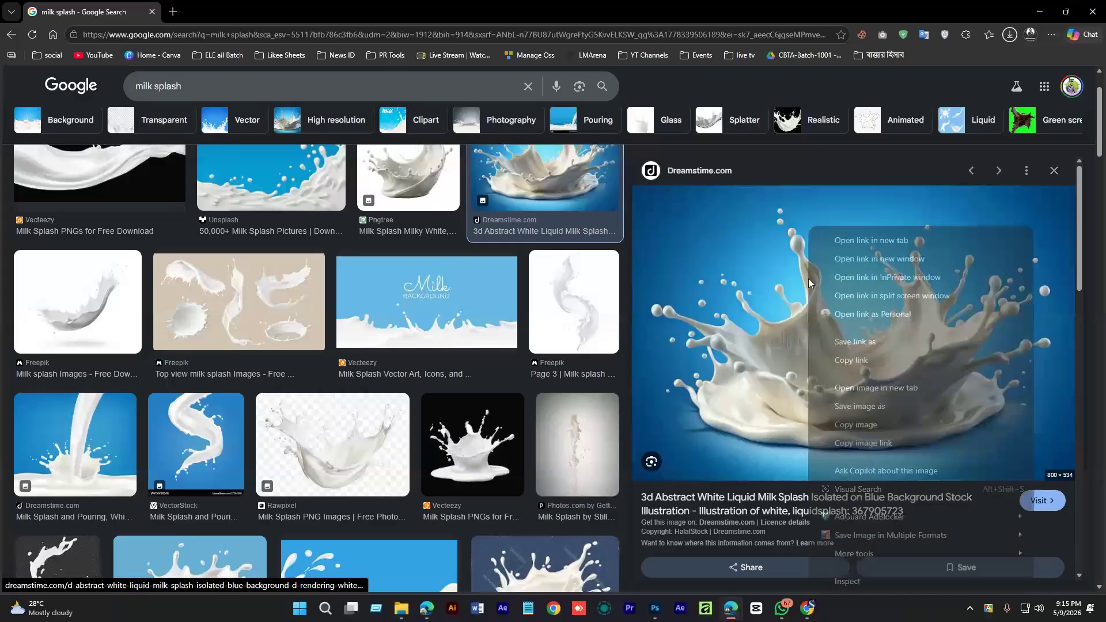
click(853, 447)
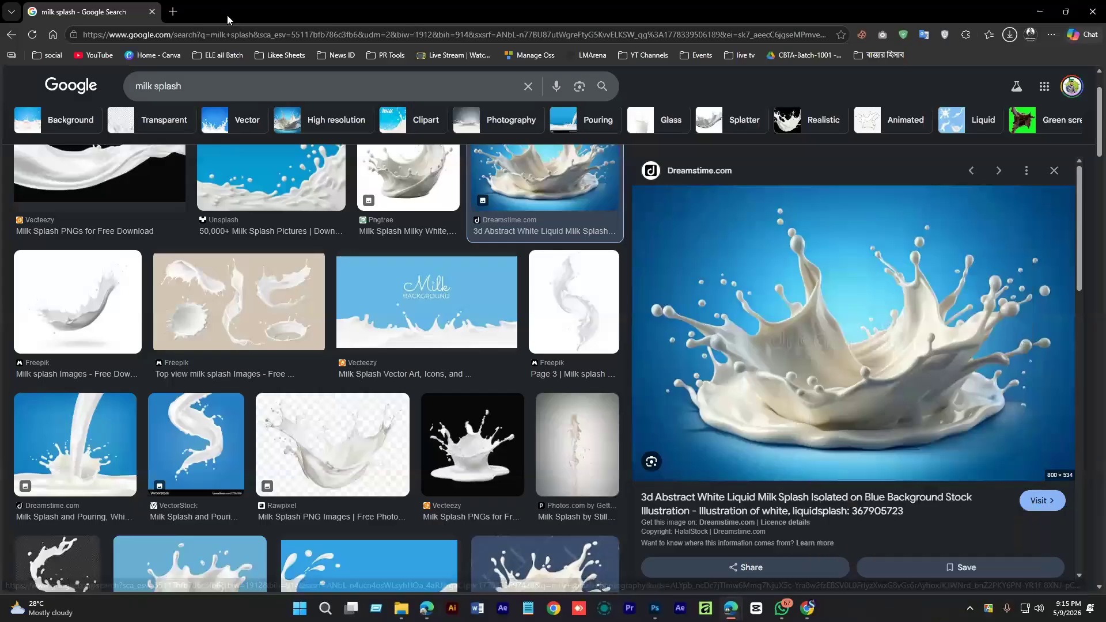
- Search for watermarkremover.io in a new browser tab and open the Watermark Remover website
click(183, 16)
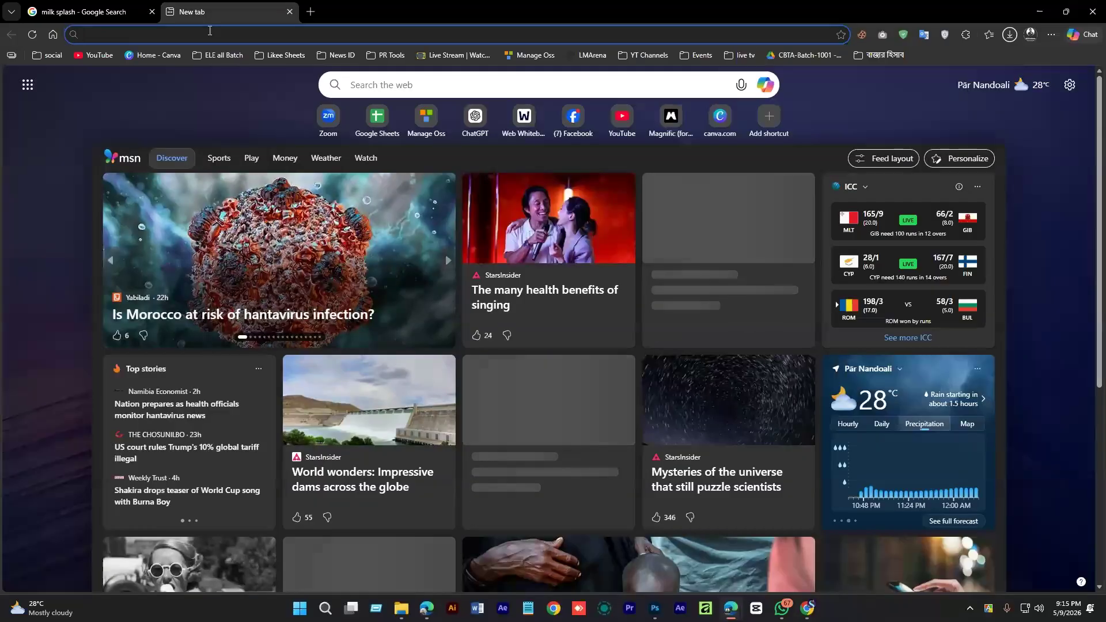
text(water)
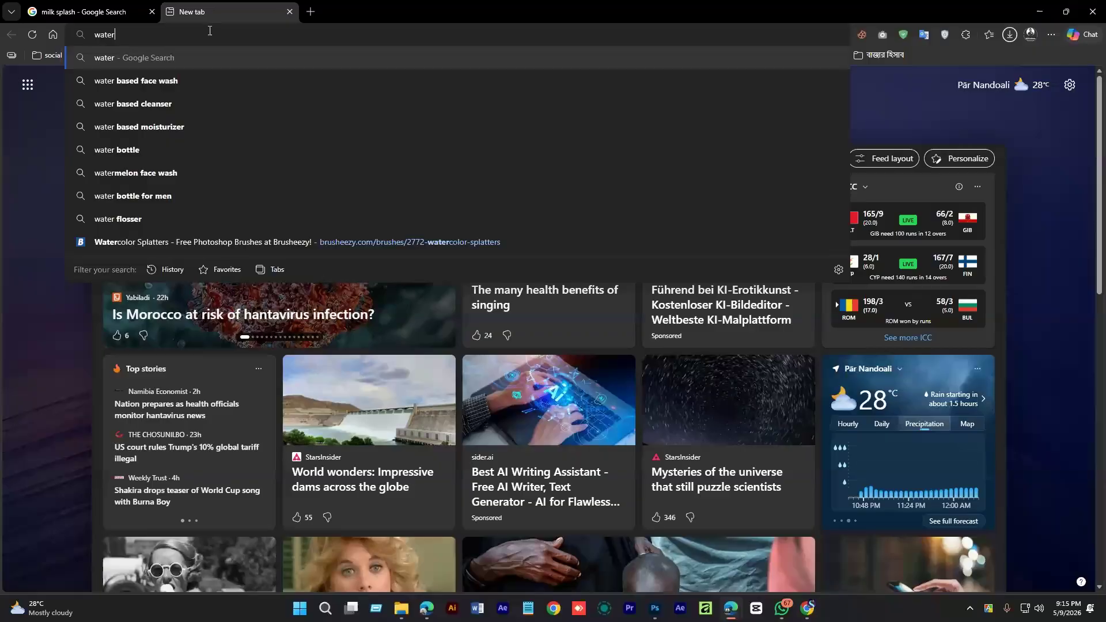
text(markre)
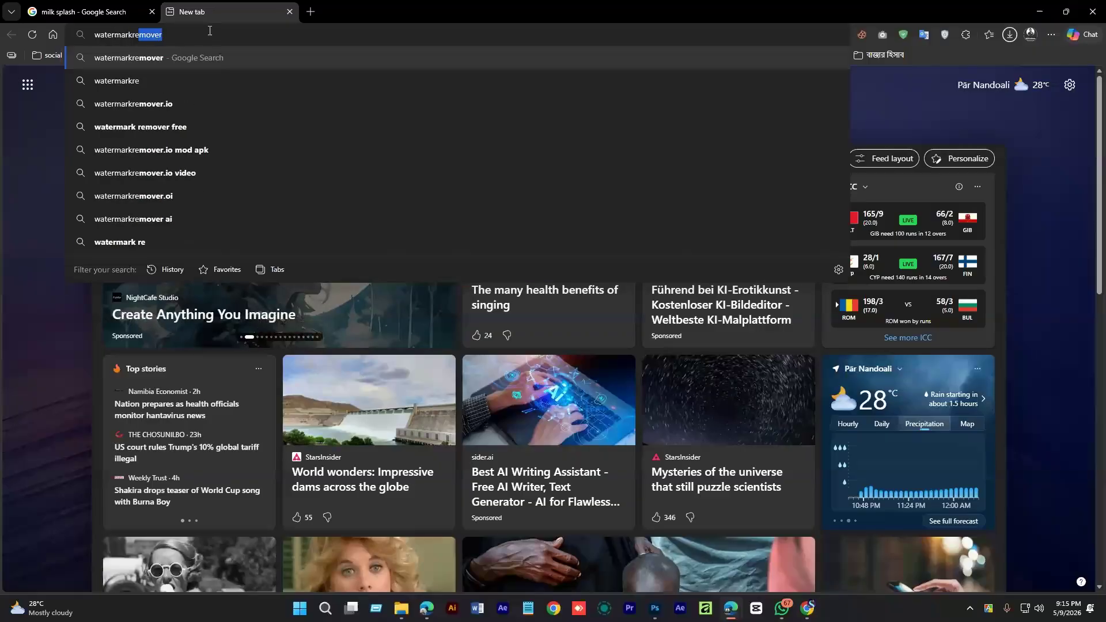
click(133, 104)
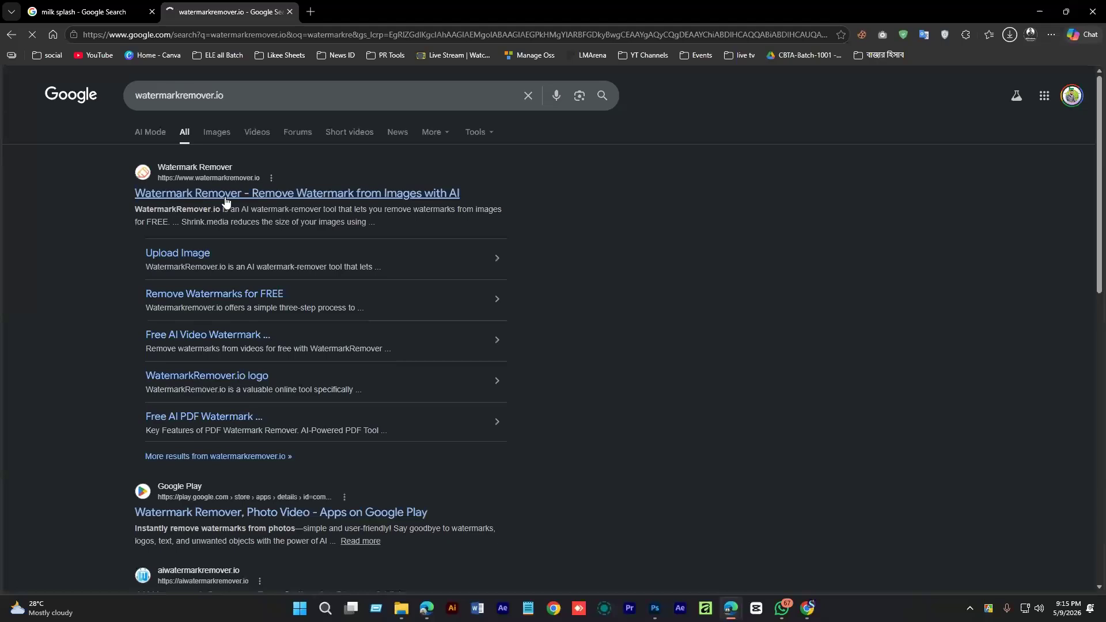
click(226, 199)
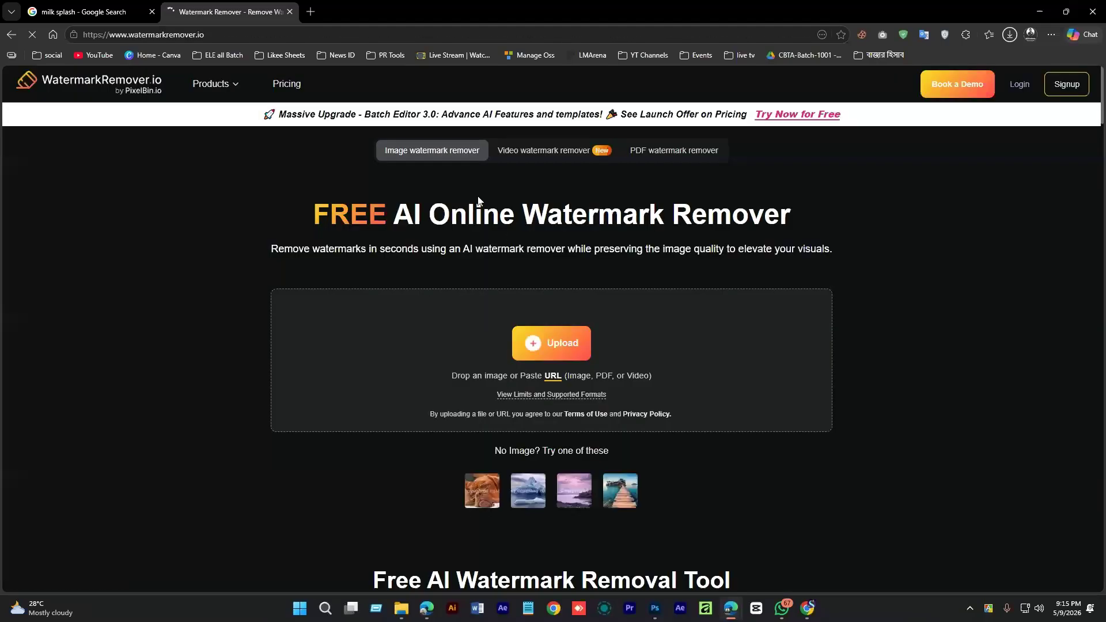
- Return to the milk splash results and copy the image link of the Dreamstime picture
click(59, 11)
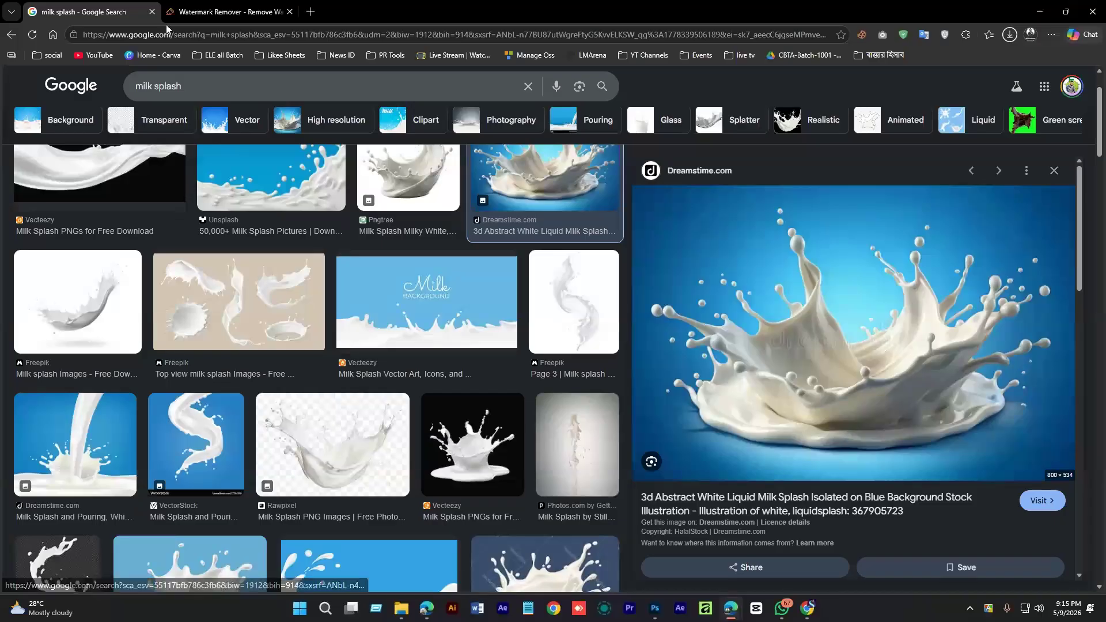
right_click(781, 293)
click(834, 449)
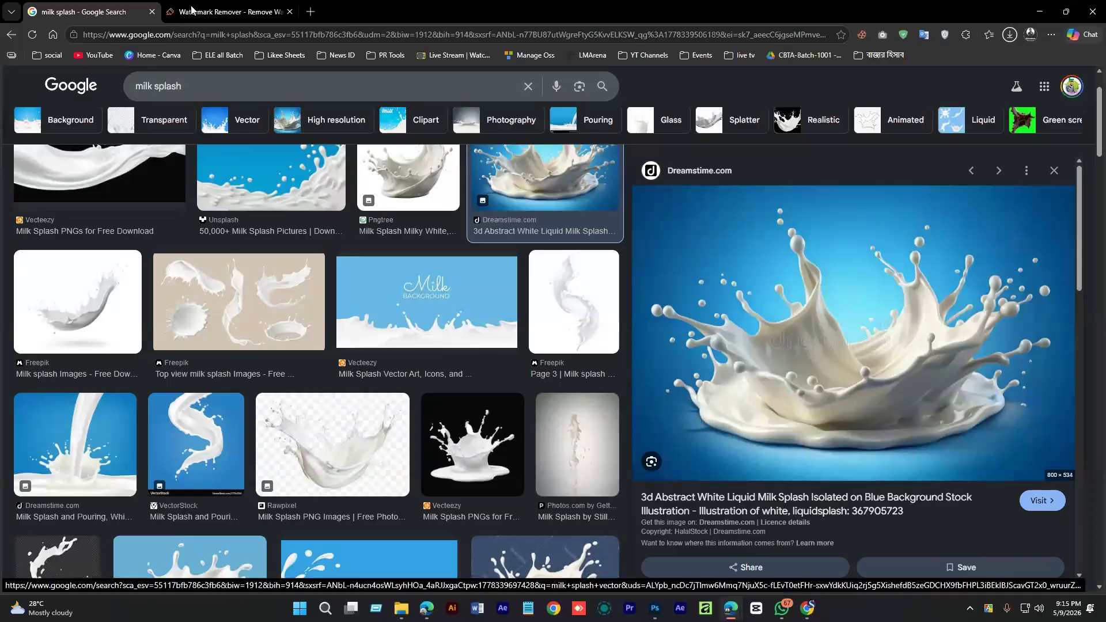
- Submit the copied milk splash image URL to the WatermarkRemover.io image watermark remover
click(228, 12)
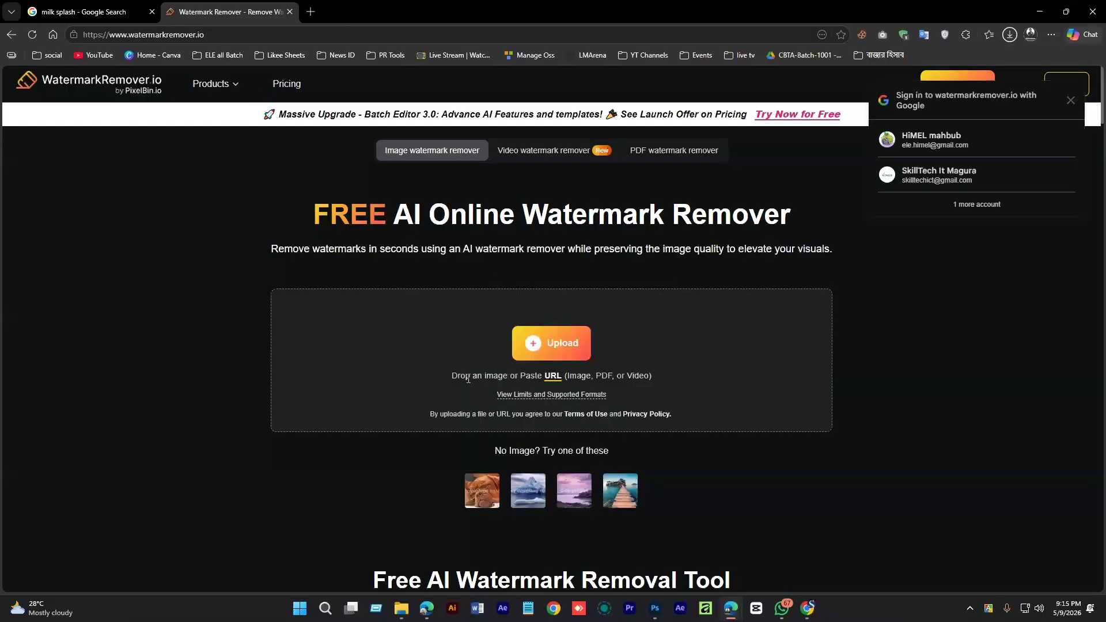
click(545, 378)
click(551, 381)
key(ctrl+v)
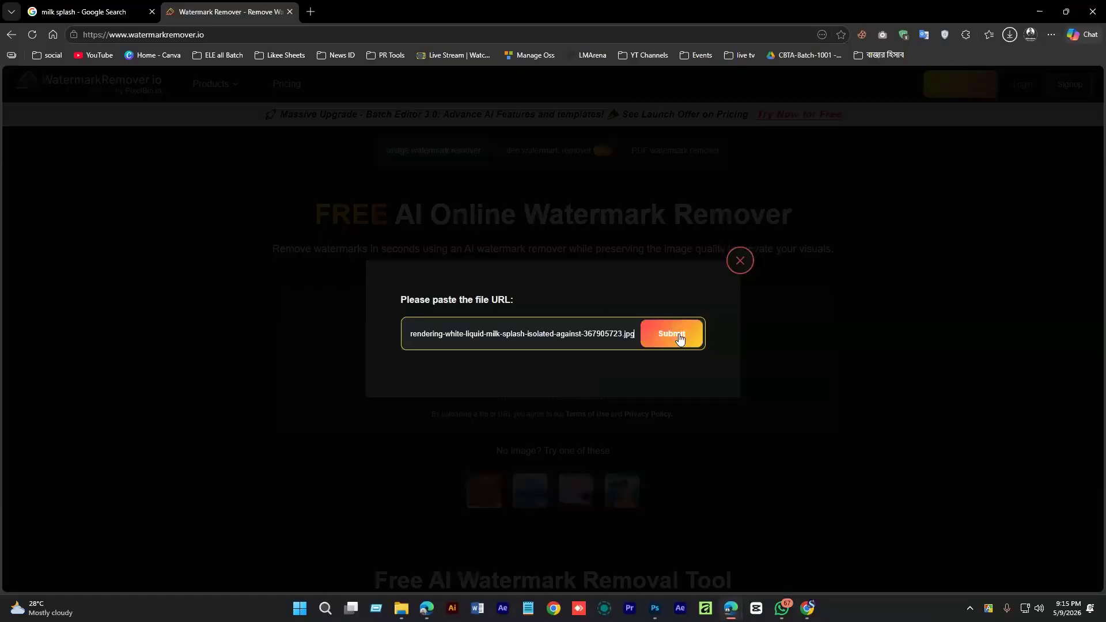
click(685, 344)
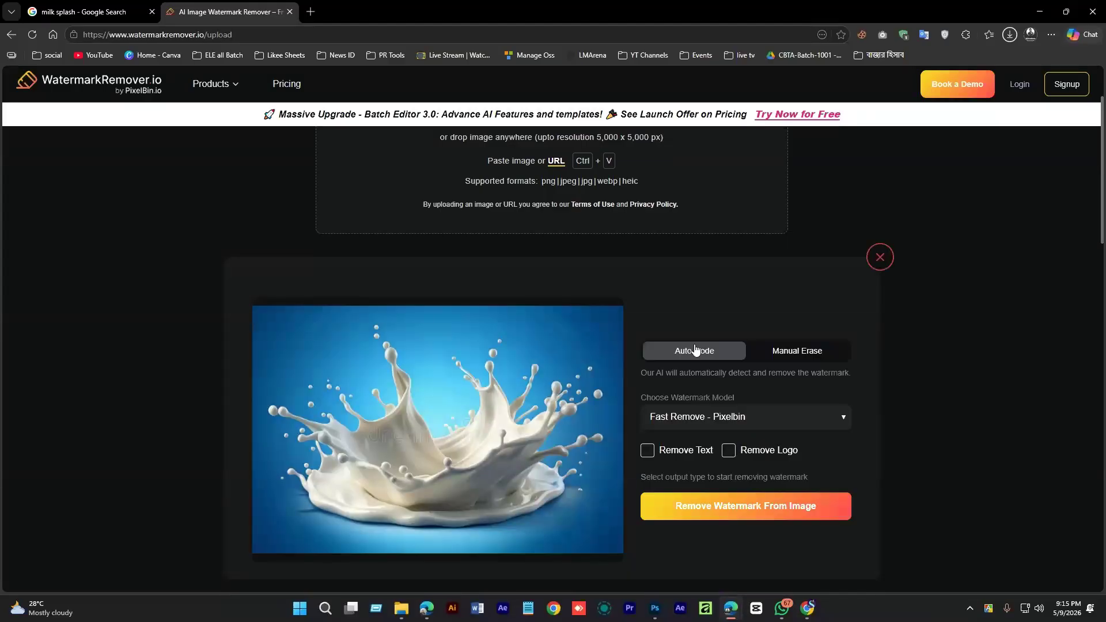
- Process the milk splash image in Auto Mode with the Fast Remove - Pixelbin model
scroll(478, 302, down, 8)
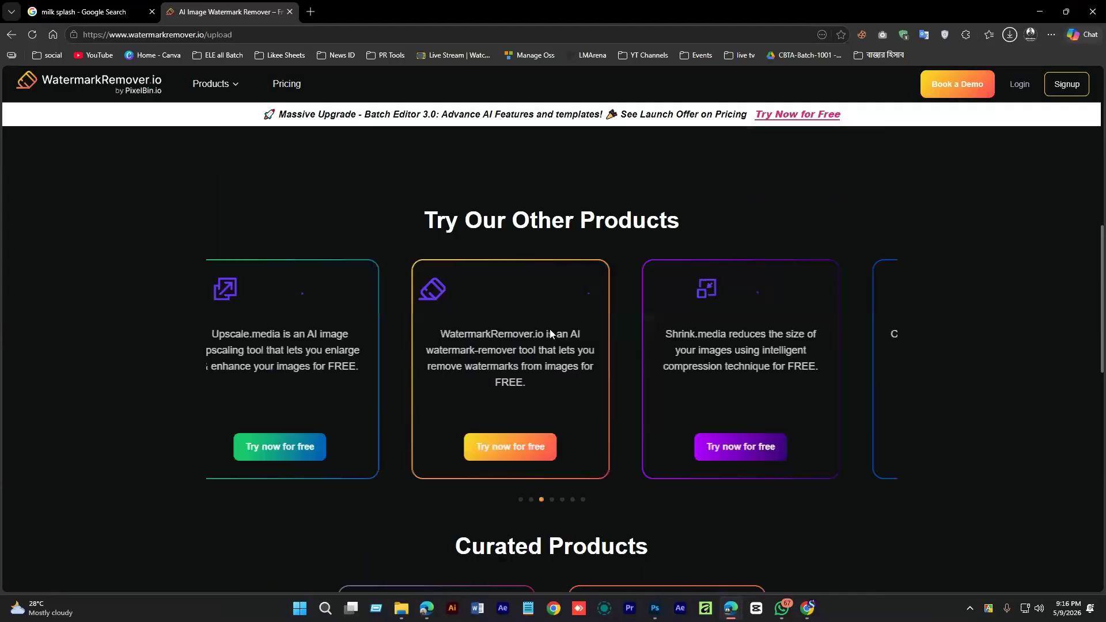
scroll(550, 329, up, 9)
scroll(534, 440, down, 4)
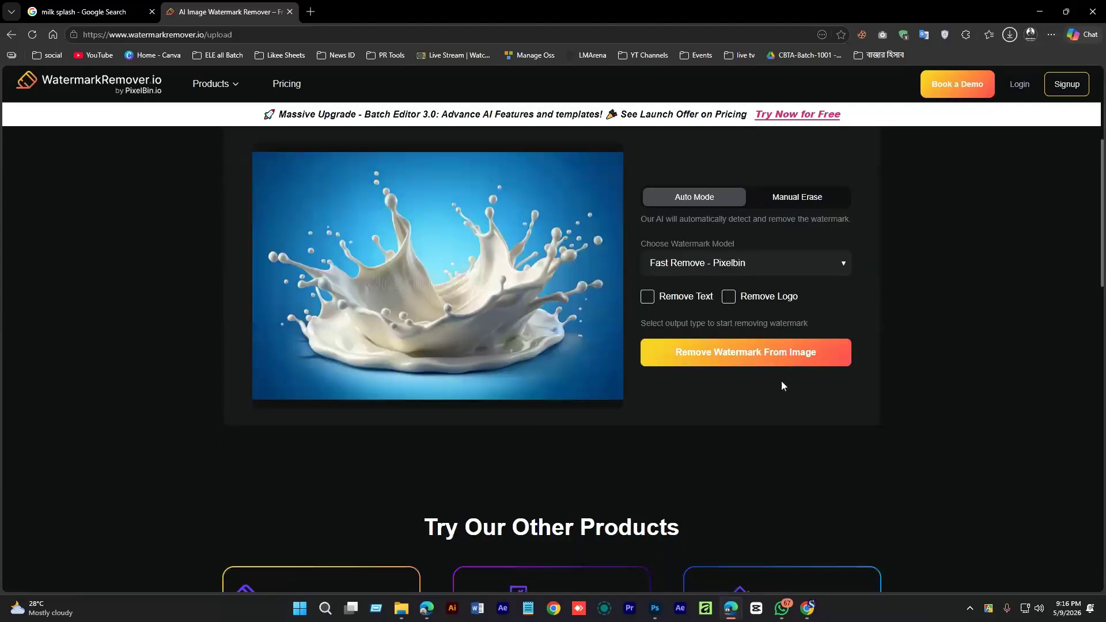
scroll(744, 383, up, 1)
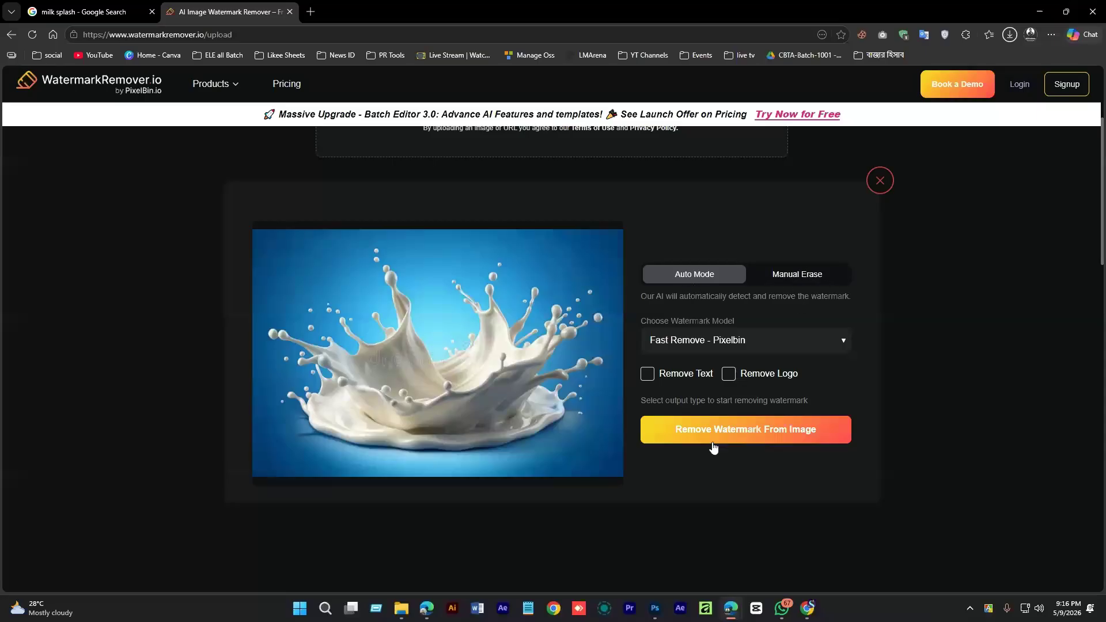
click(770, 435)
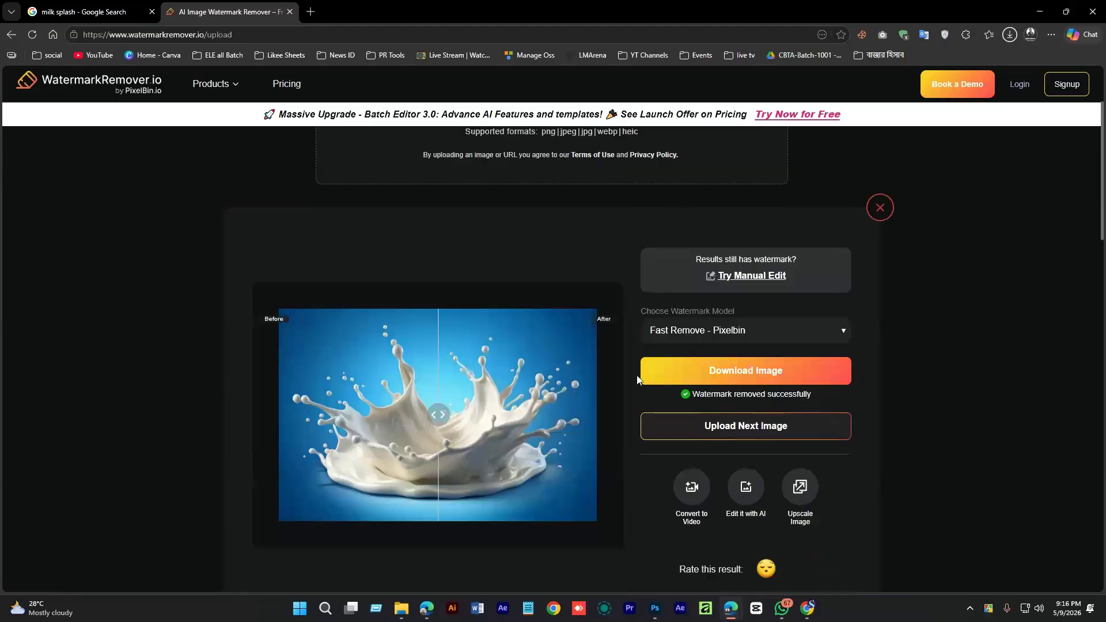
- Compare the before and after views, download the processed image and open wmremove-transformed.jpeg in Photoshop
drag(438, 345, 249, 366)
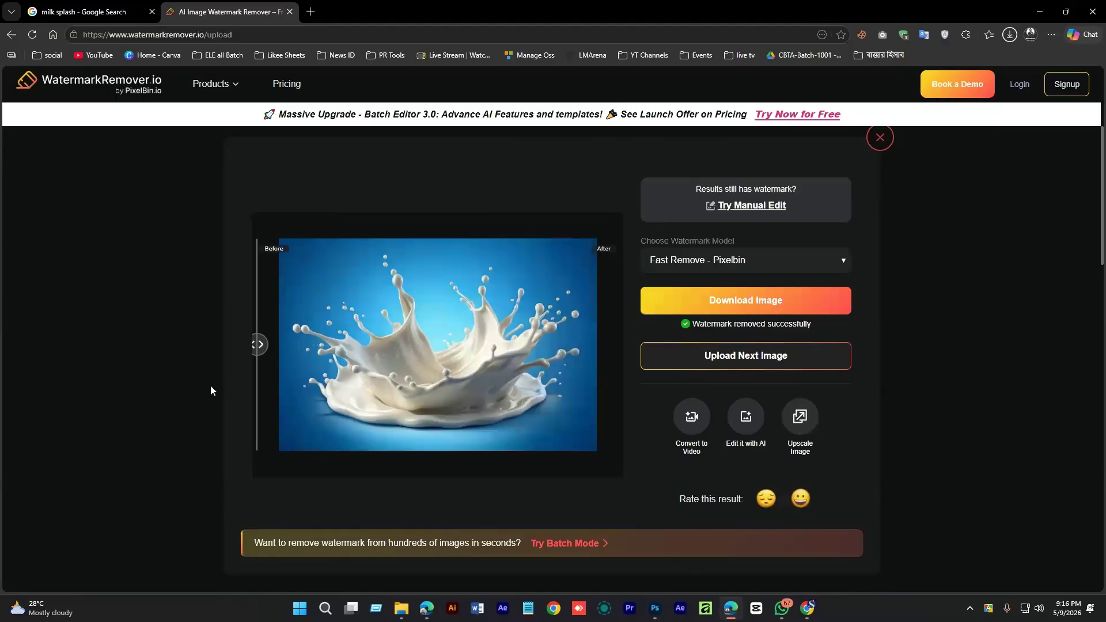
click(772, 313)
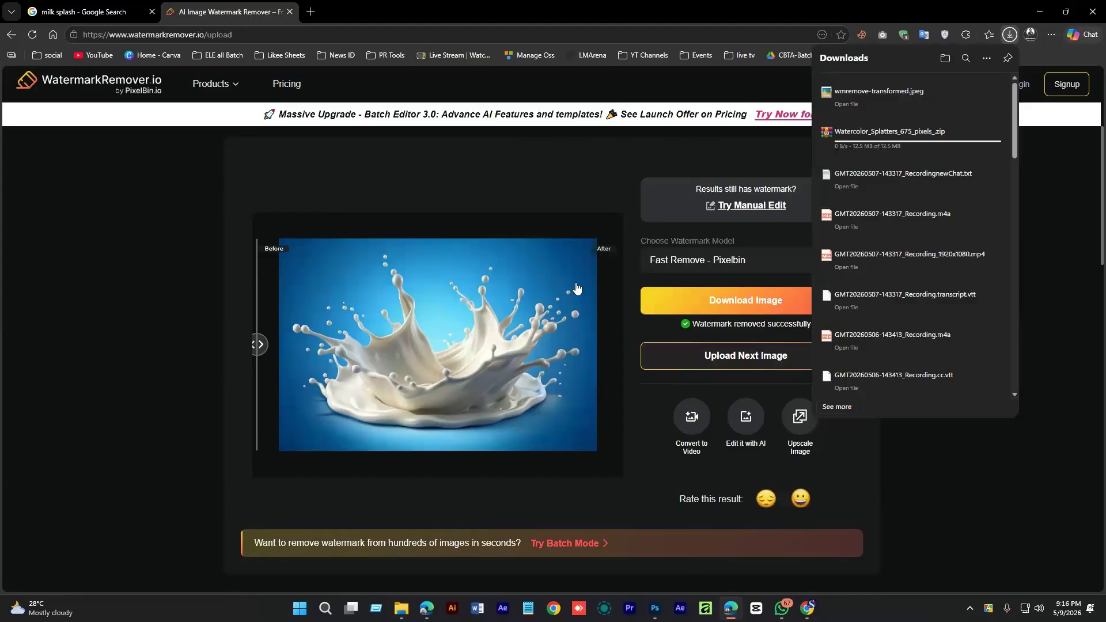
click(975, 96)
drag(439, 132, 760, 65)
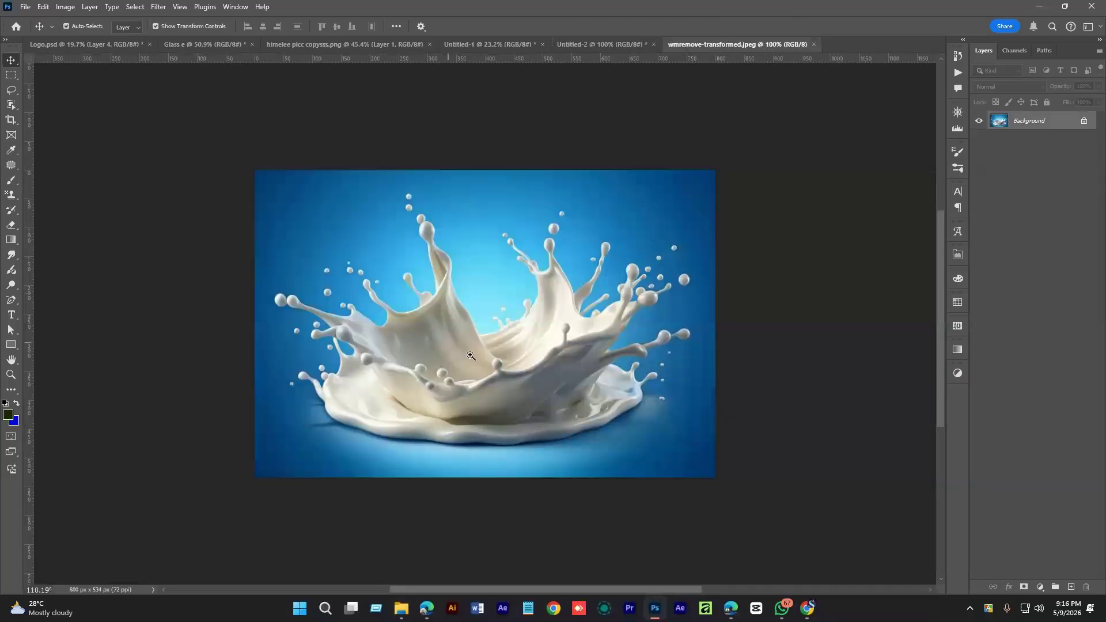
- Desaturate the milk splash image to grayscale
scroll(471, 356, down, 2)
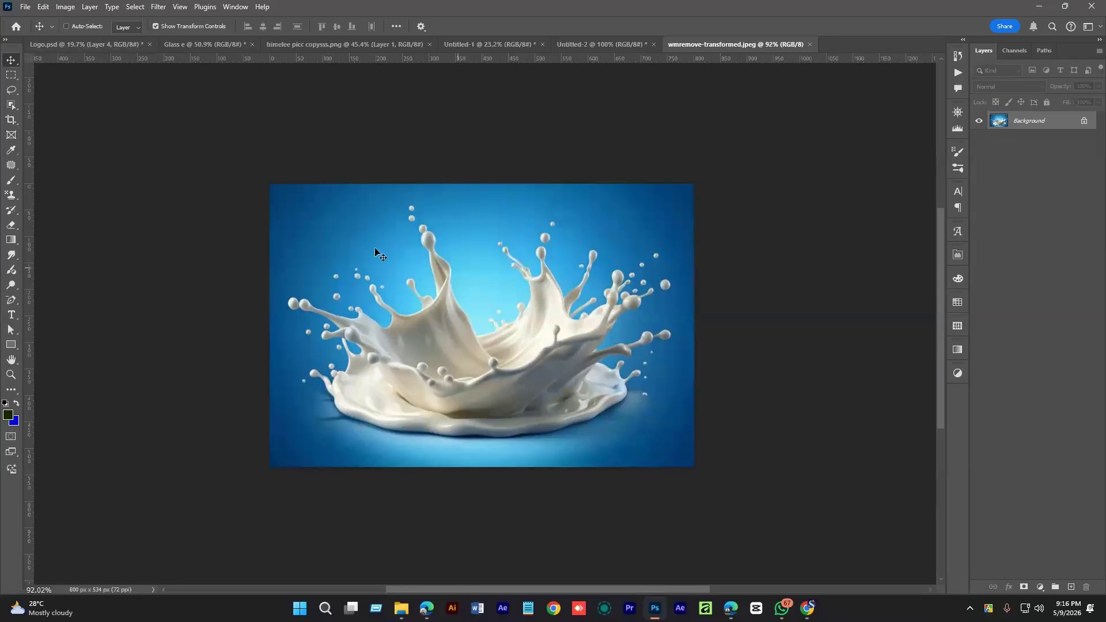
click(65, 6)
mouse_move(122, 38)
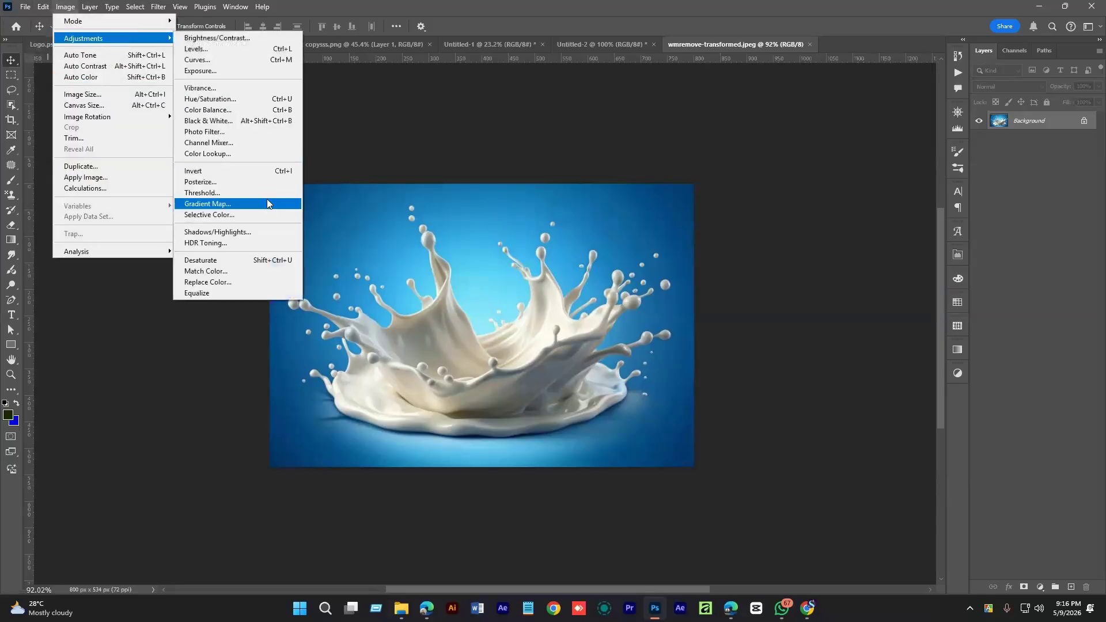
click(207, 263)
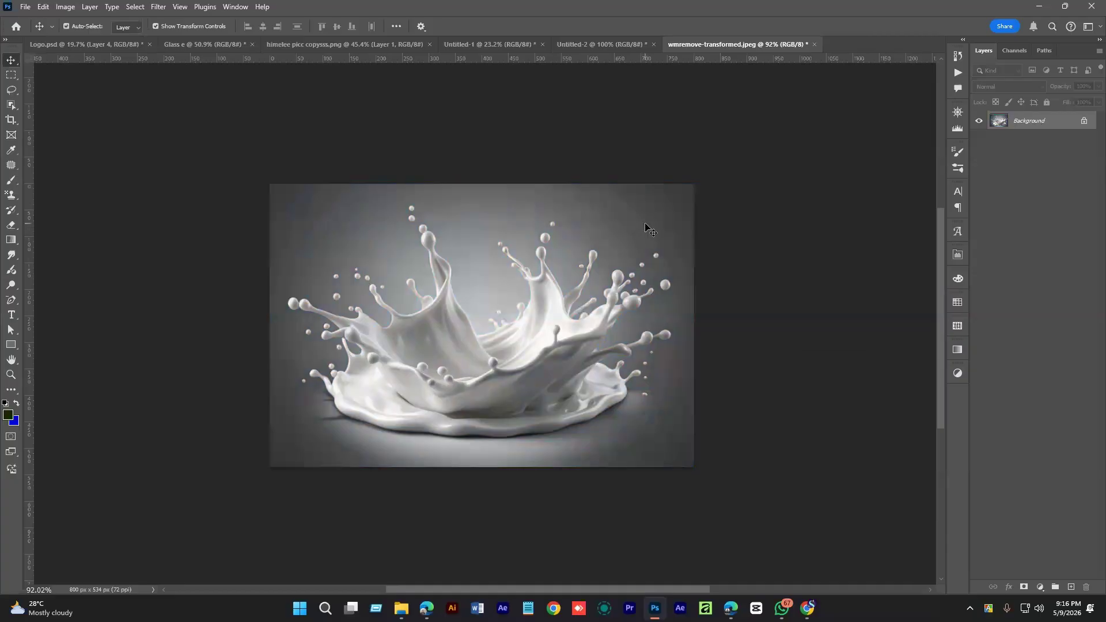
- Brighten the grayscale splash with Levels, using input values of 43 for shadows, 2.02 for midtones and 210 for highlights
key(ctrl+l)
drag(801, 267, 836, 267)
drag(945, 267, 920, 267)
mouse_move(823, 268)
mouse_down()
mouse_move(813, 267)
mouse_move(846, 268)
mouse_move(823, 270)
mouse_up()
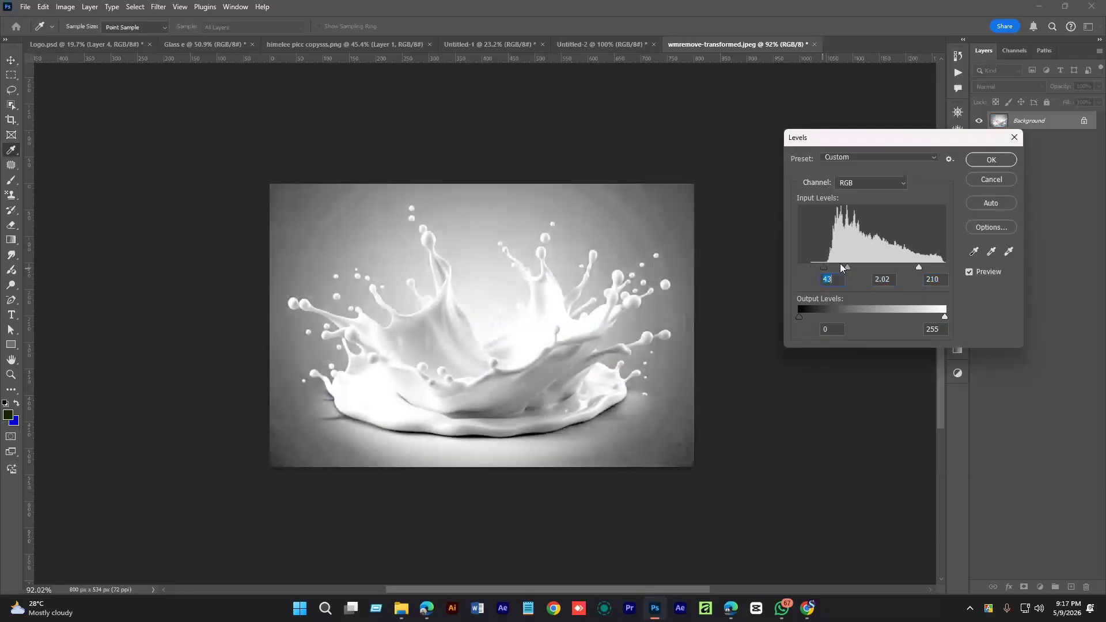
click(992, 159)
- Invert the tones of the milk splash image
click(65, 7)
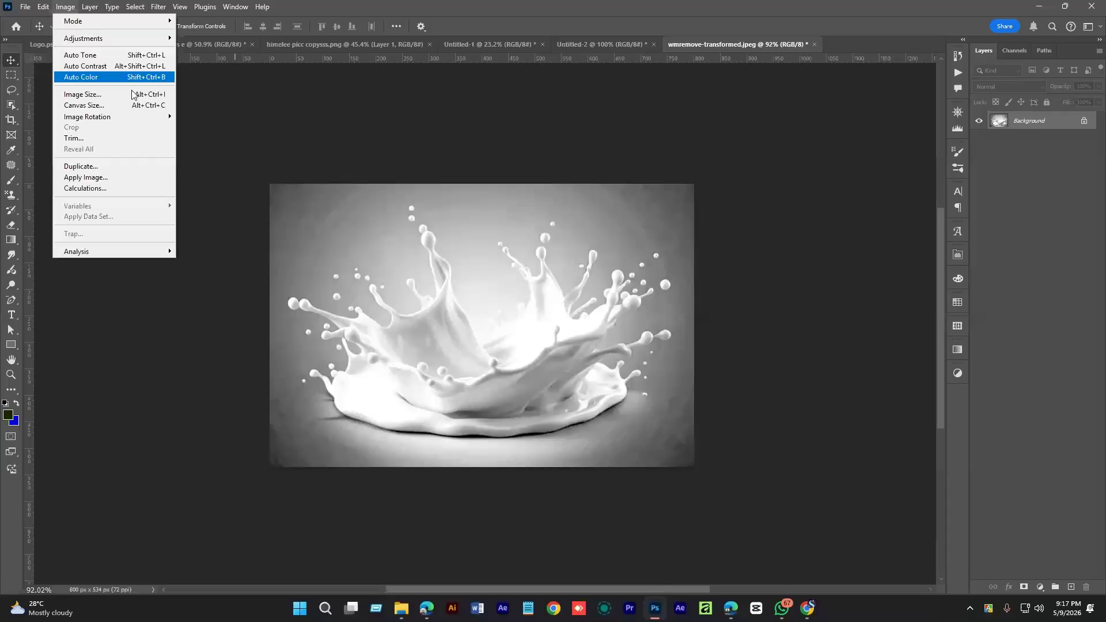
mouse_move(115, 38)
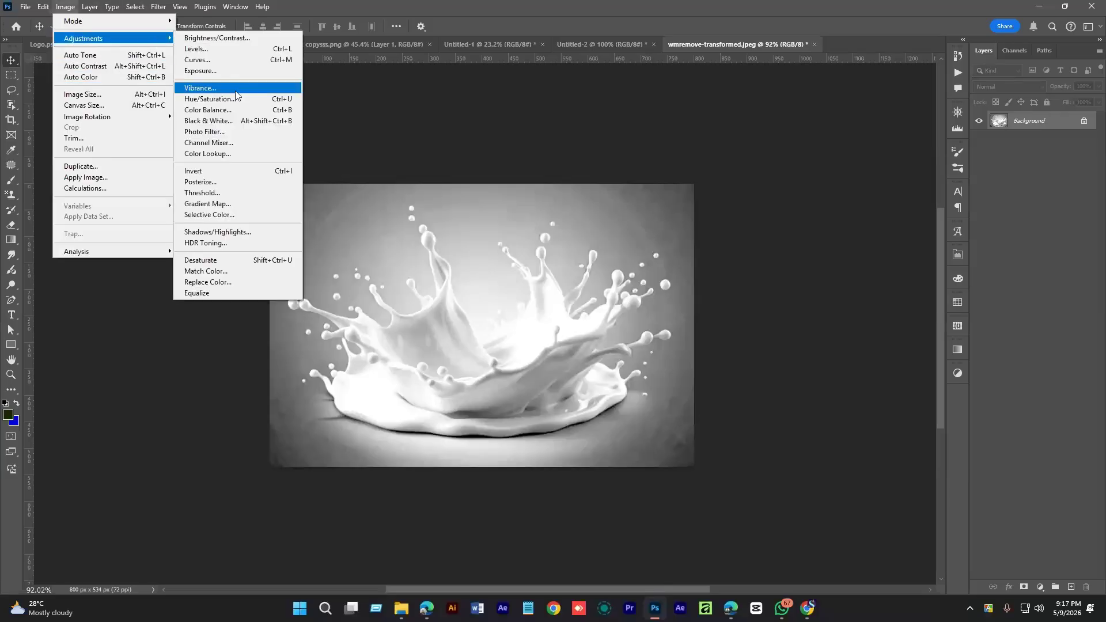
click(208, 172)
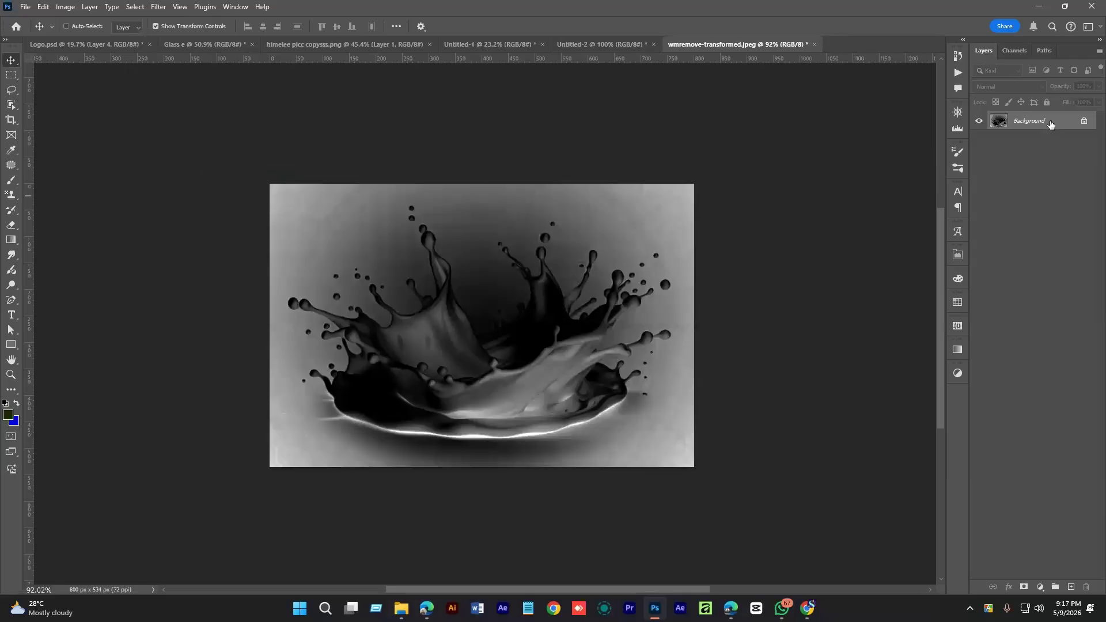
- Raise the contrast with Levels inputs of 50 for shadows, about 3.4 for midtones and 162 for highlights, and invert the image again
key(ctrl+l)
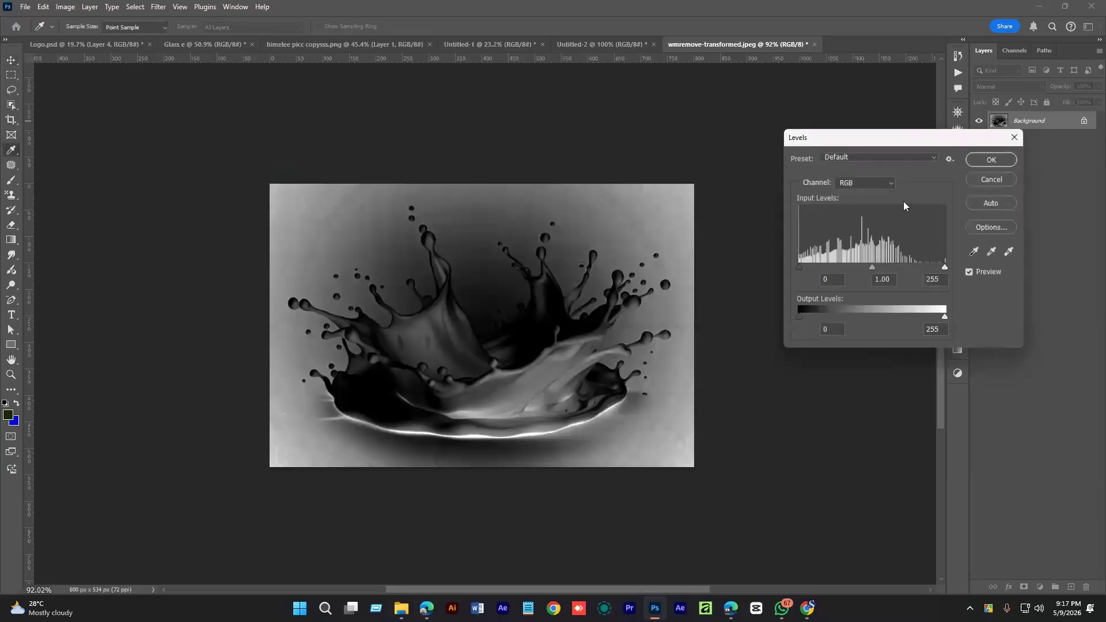
drag(801, 269, 843, 270)
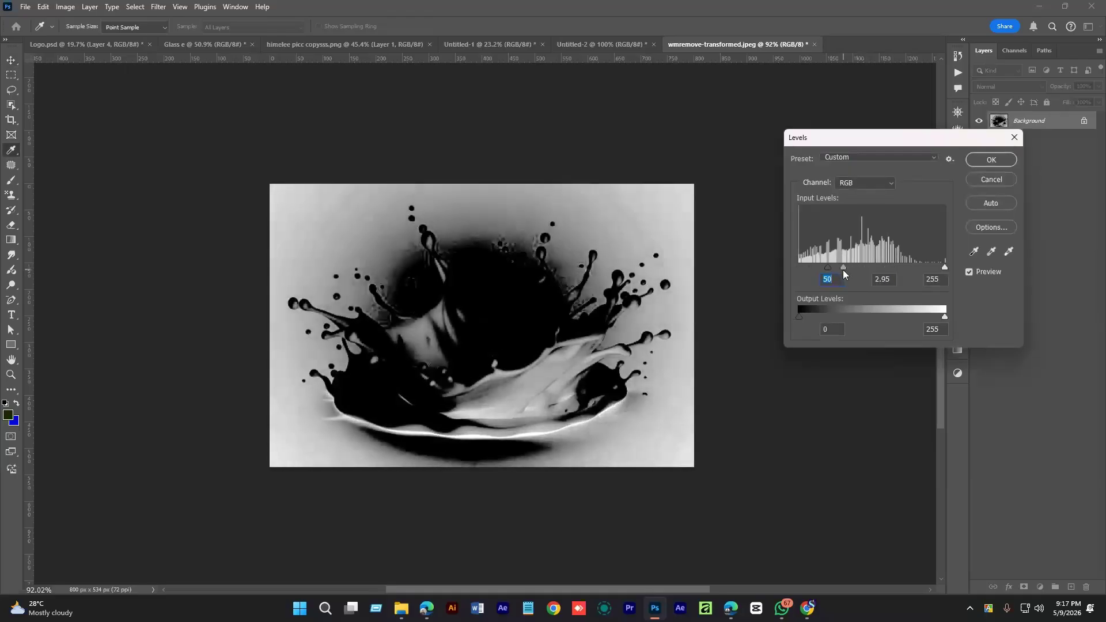
drag(944, 267, 892, 267)
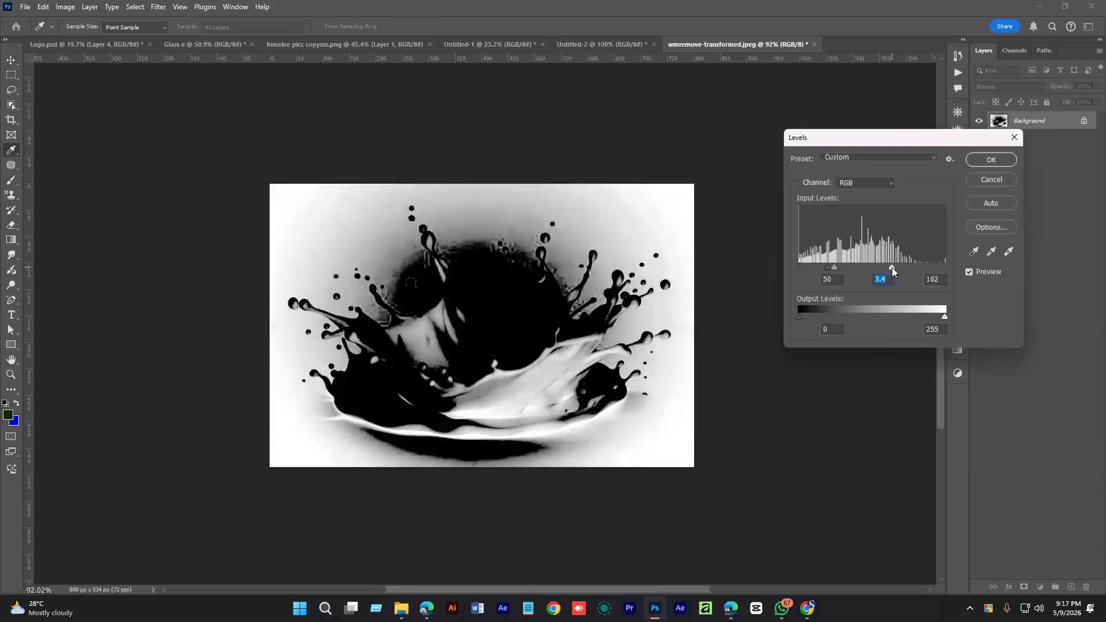
click(990, 160)
key(ctrl+i)
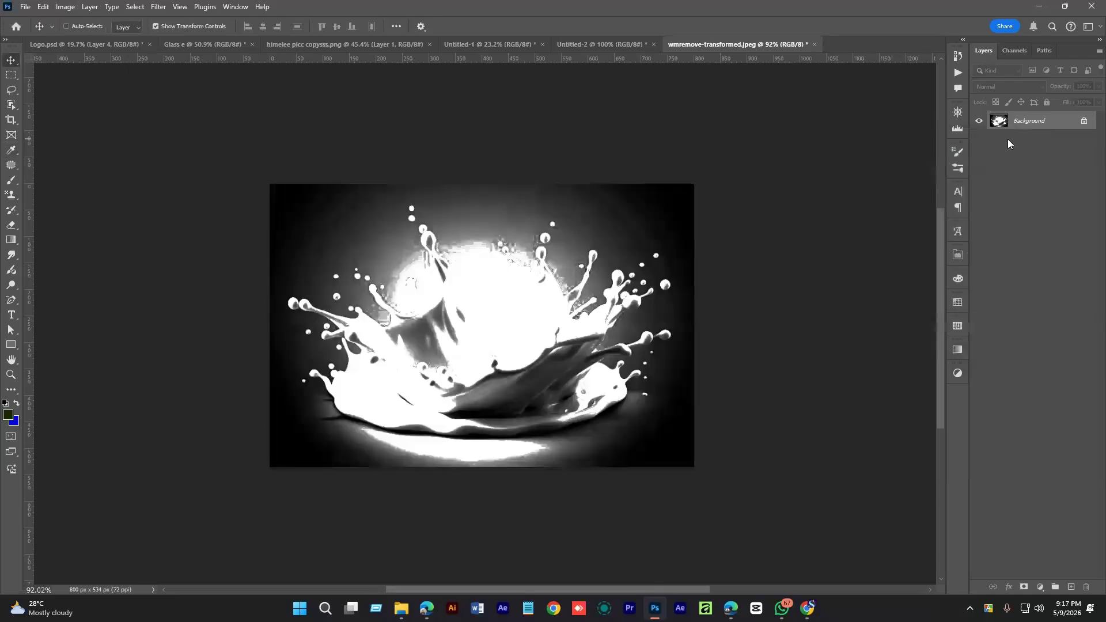
- Undo the inversions, Levels adjustments and desaturation on the milk splash image to restore its original colours
key(ctrl+z)
key(ctrl+z)
key(ctrl+i)
key(ctrl+z)
key(ctrl+z)
key(ctrl+z)
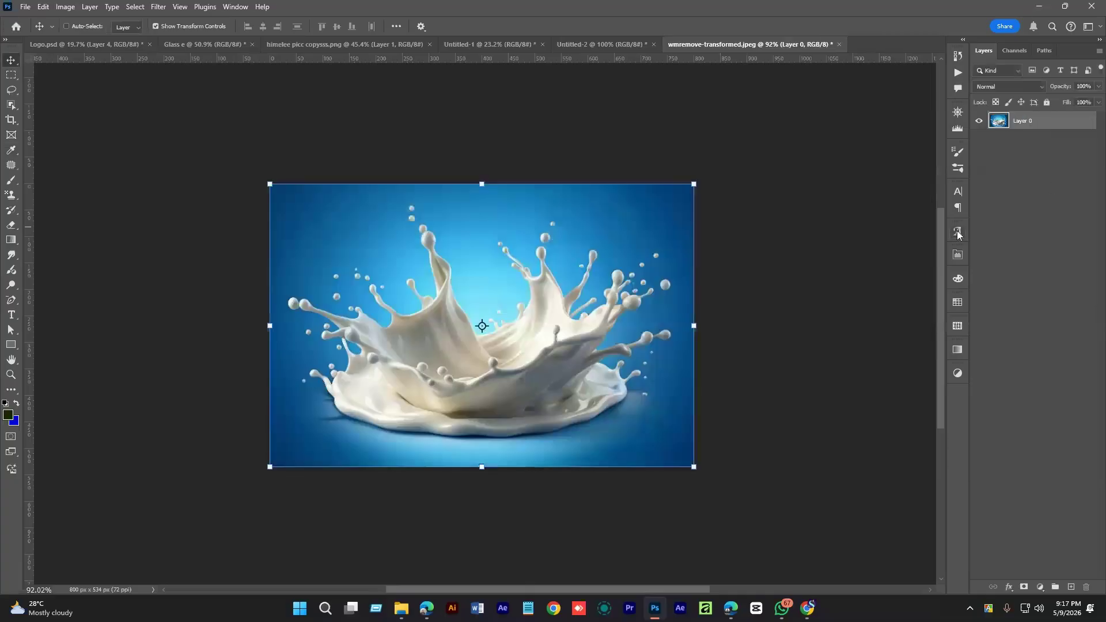
key(m)
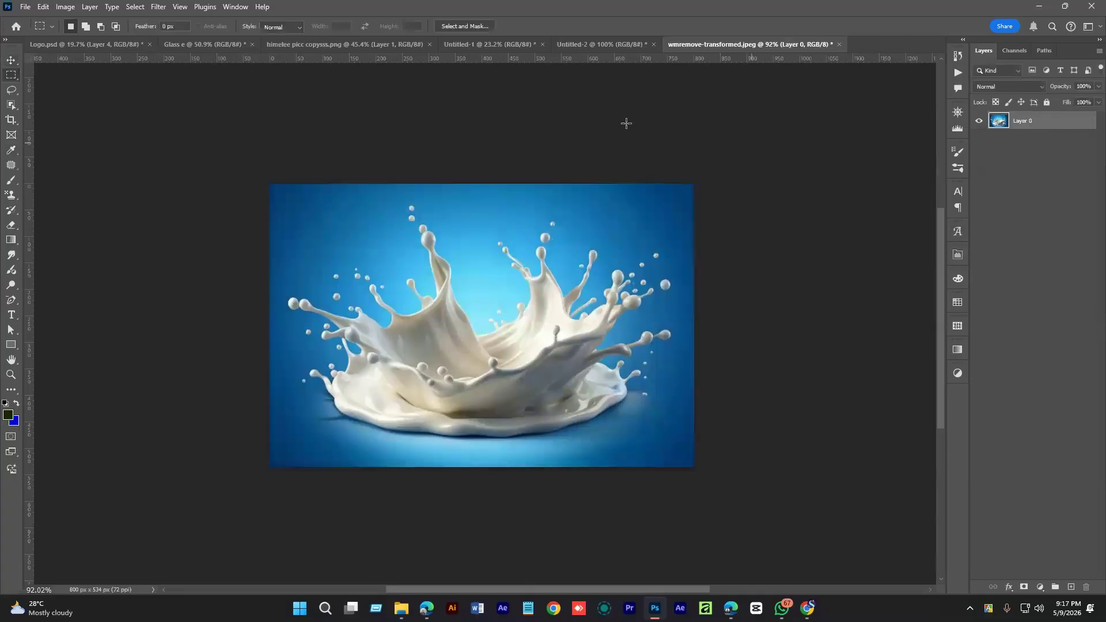
click(44, 8)
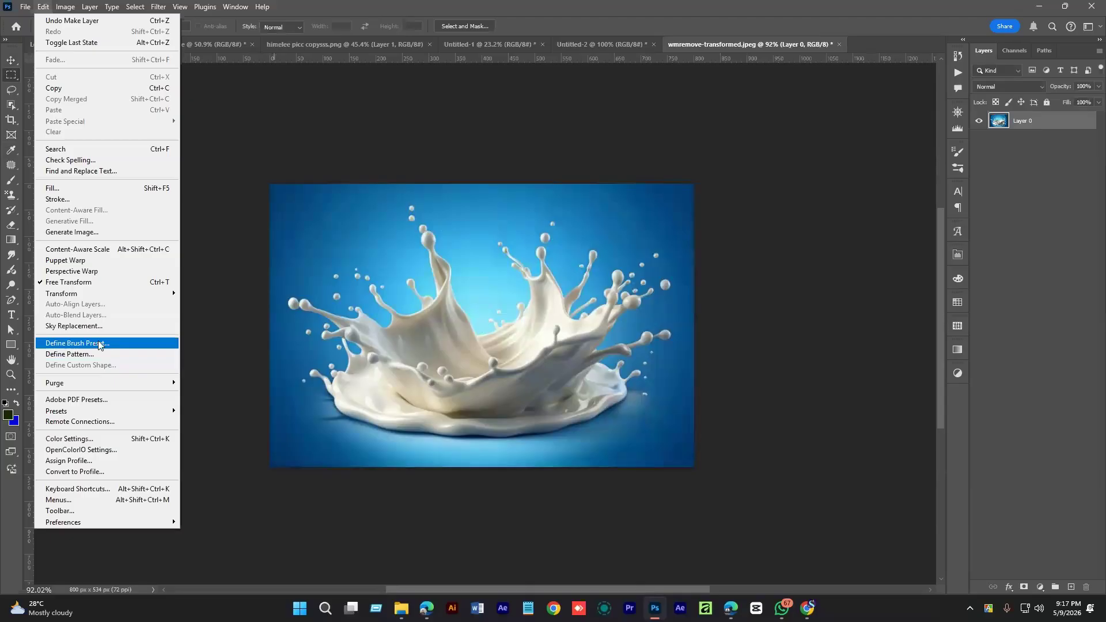
click(115, 343)
click(679, 210)
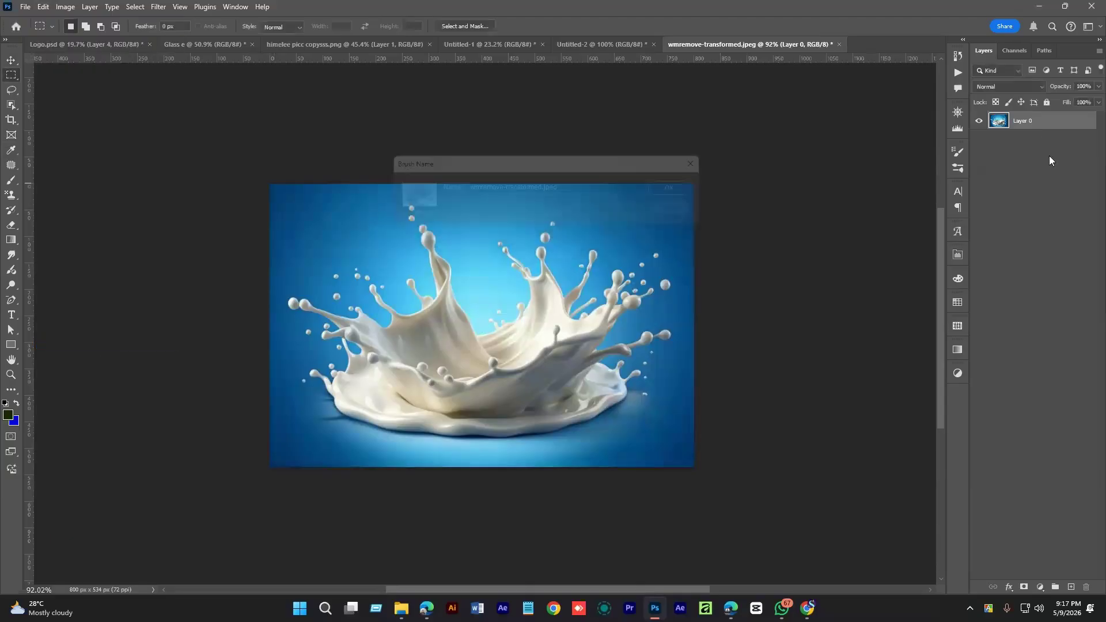
- Brighten the coloured milk splash image with a Levels adjustment
key(ctrl+l)
mouse_move(798, 267)
mouse_down()
mouse_move(884, 268)
mouse_move(802, 268)
mouse_move(814, 269)
mouse_up()
key(Return)
- Define the brightened milk splash image as a brush preset named "mi" and activate the Brush tool
key(m)
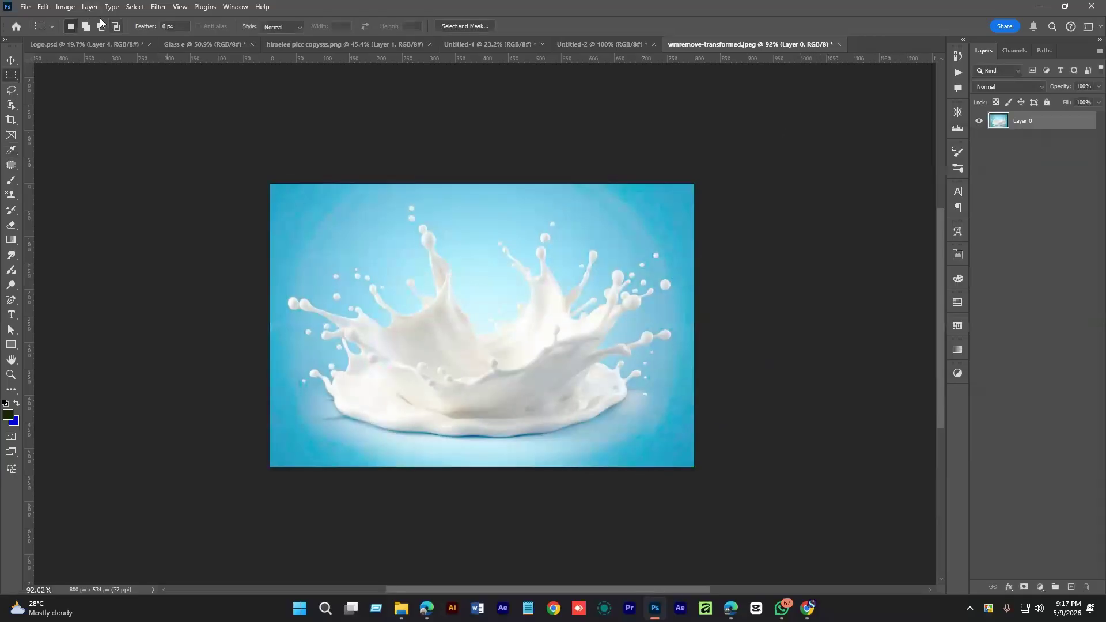
click(65, 7)
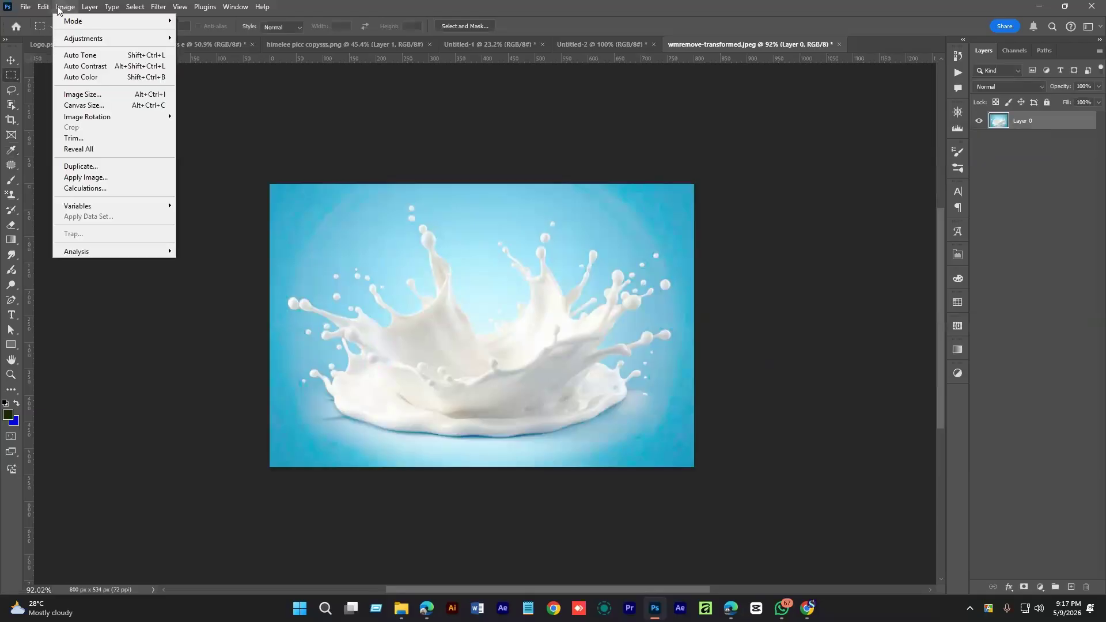
click(75, 340)
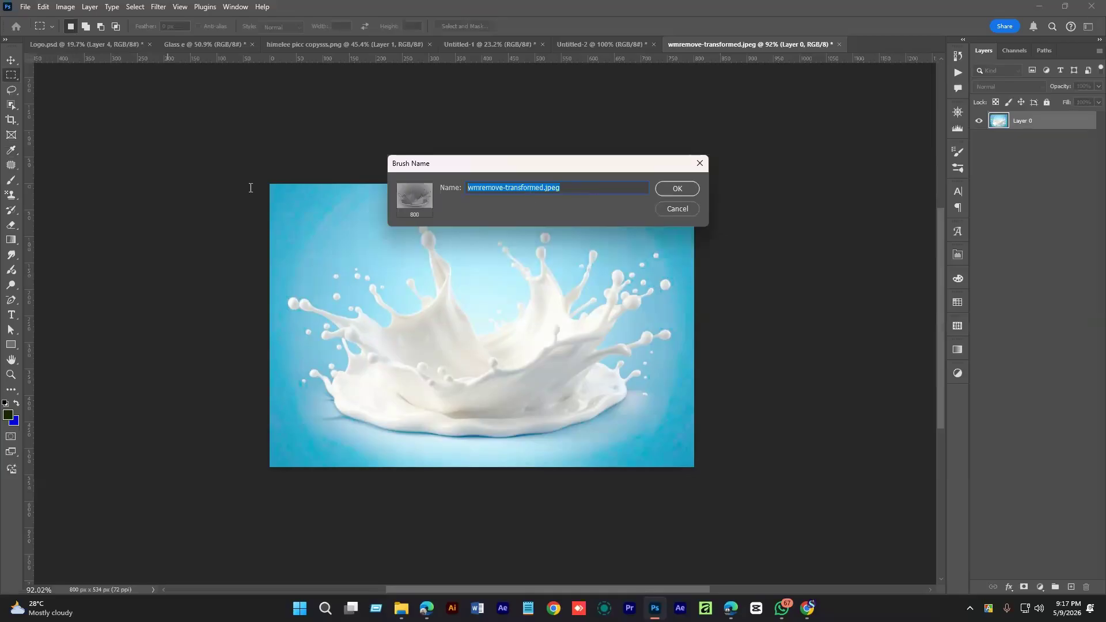
text(mi)
key(Return)
key(b)
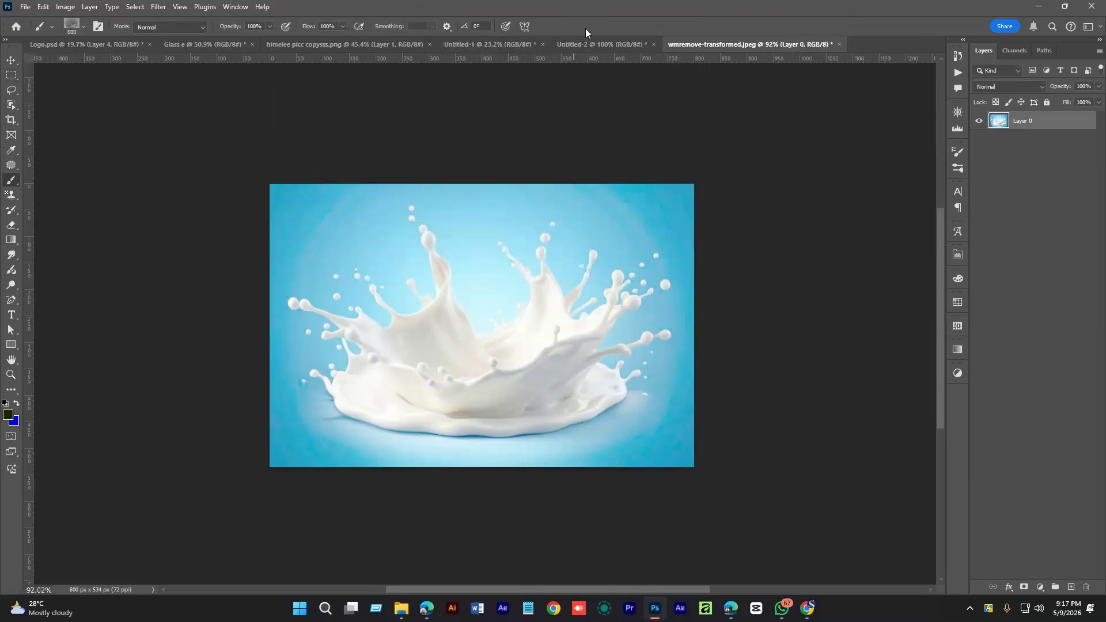
- Stamp the new milk splash brush once over the Nivea Men bottle on Layer 3 of Untitled-2
click(593, 44)
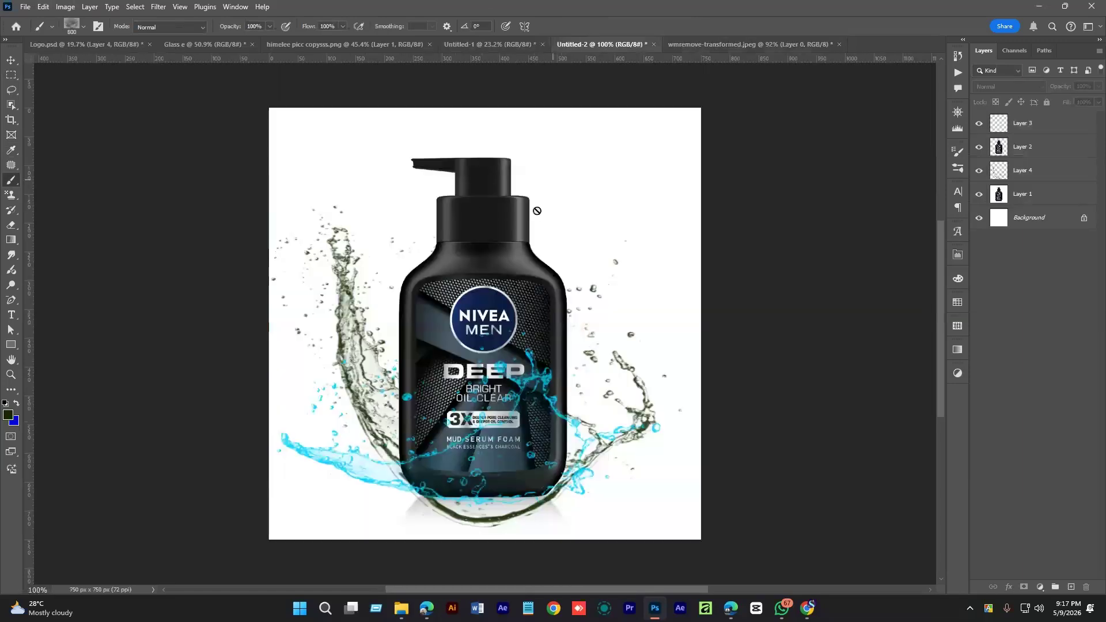
click(1028, 123)
click(490, 255)
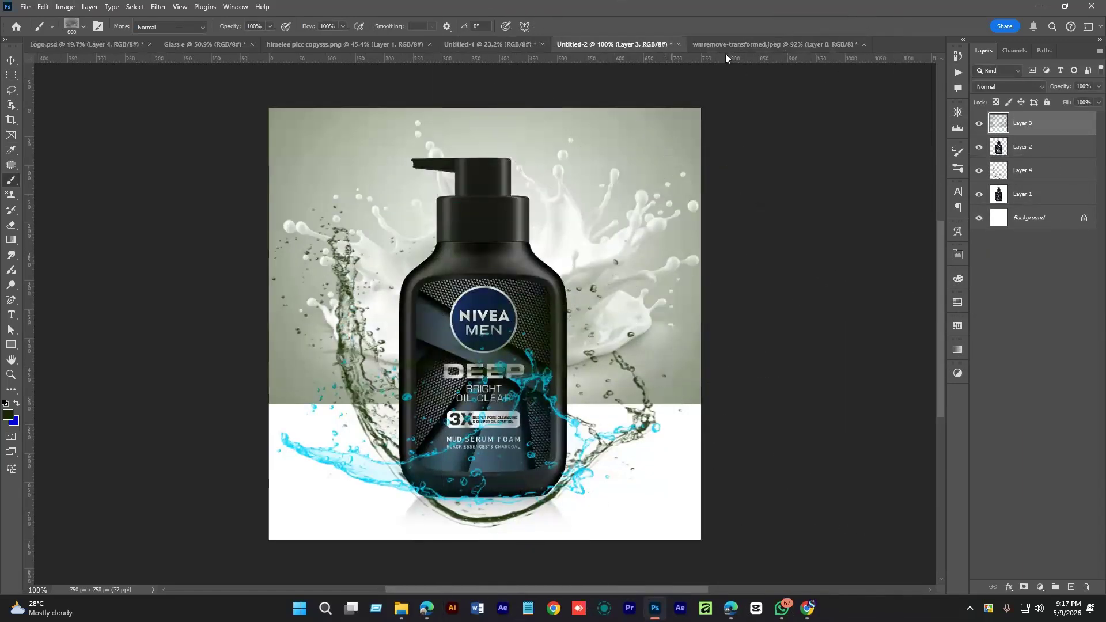
- Close the Nivea bottle document and the wmremove-transformed.jpeg document without saving
click(681, 44)
click(552, 225)
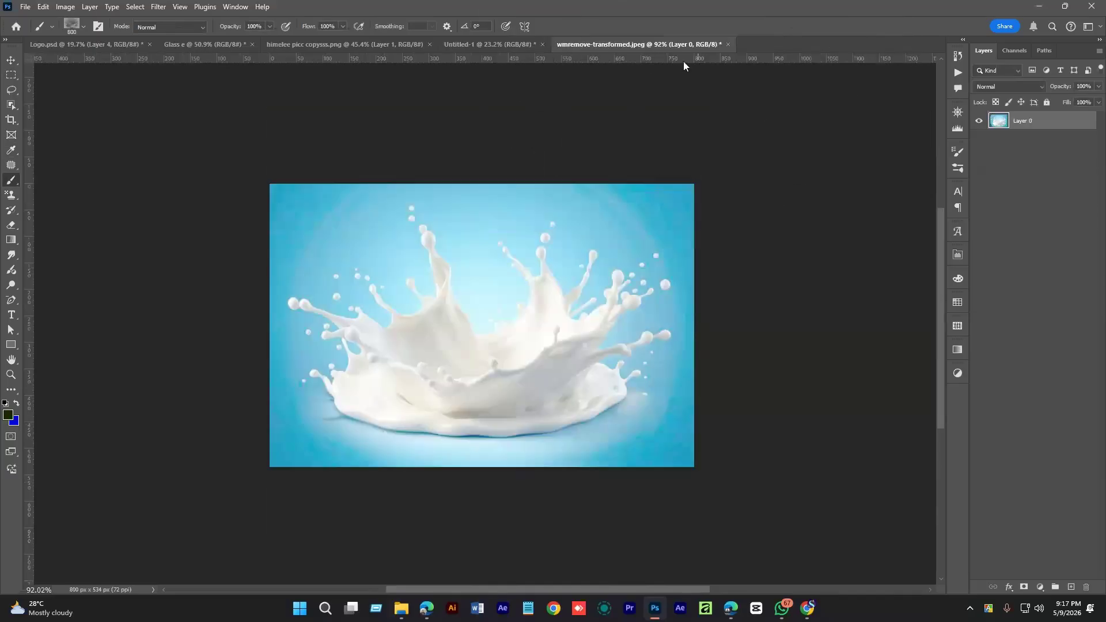
click(729, 45)
click(549, 225)
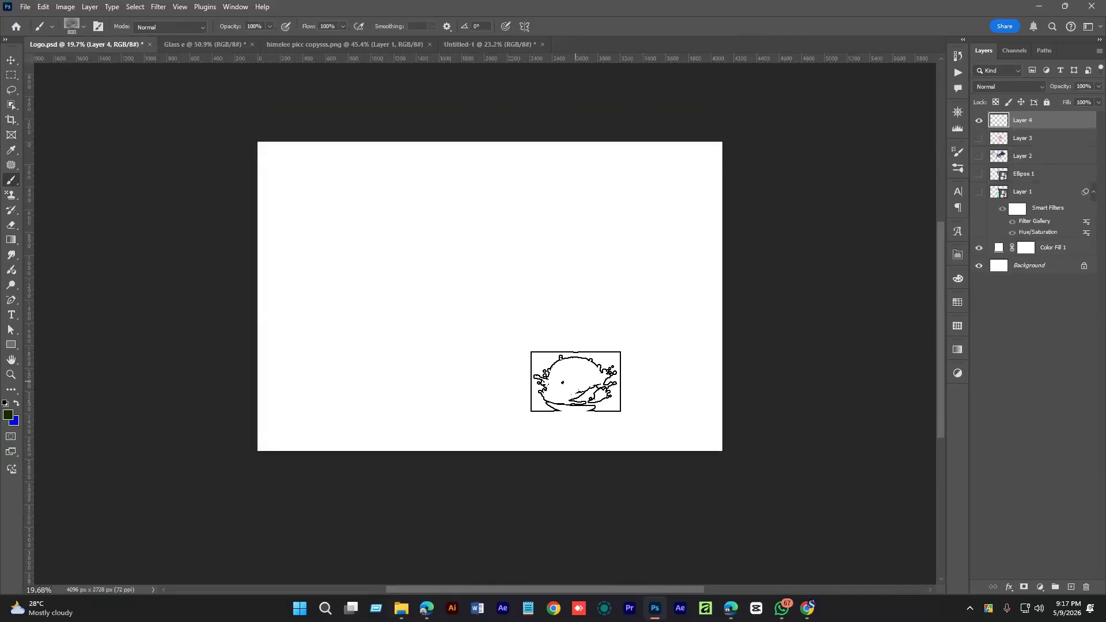
- Switch to the browser and copy the Freepik milk splash on a white background from the Google image results
mouse_move(731, 608)
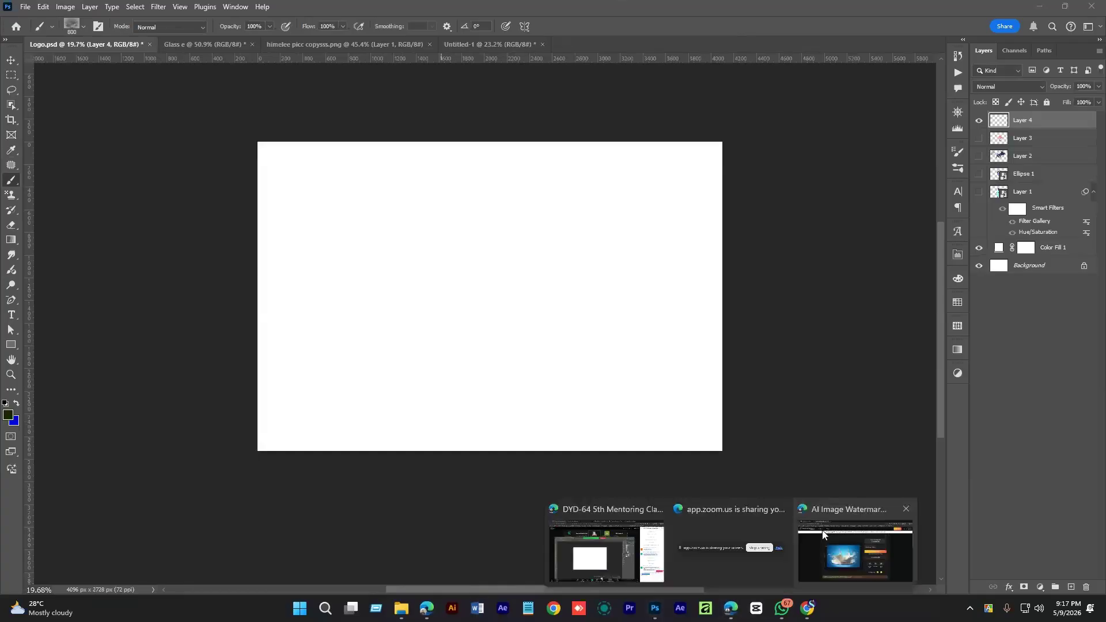
click(853, 563)
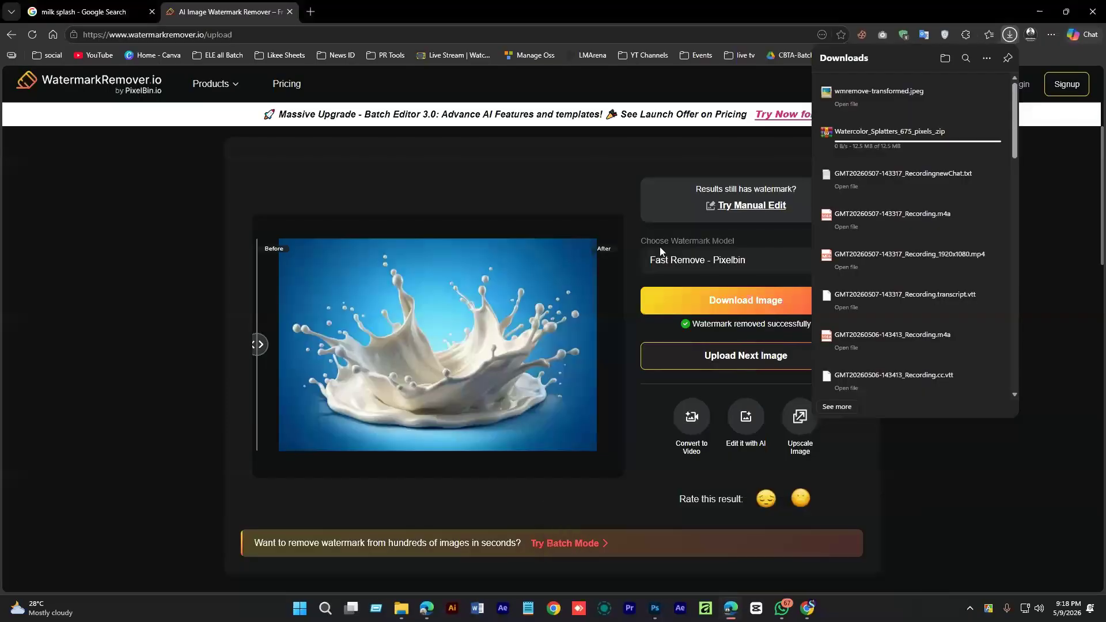
click(99, 14)
click(81, 300)
right_click(809, 288)
click(864, 443)
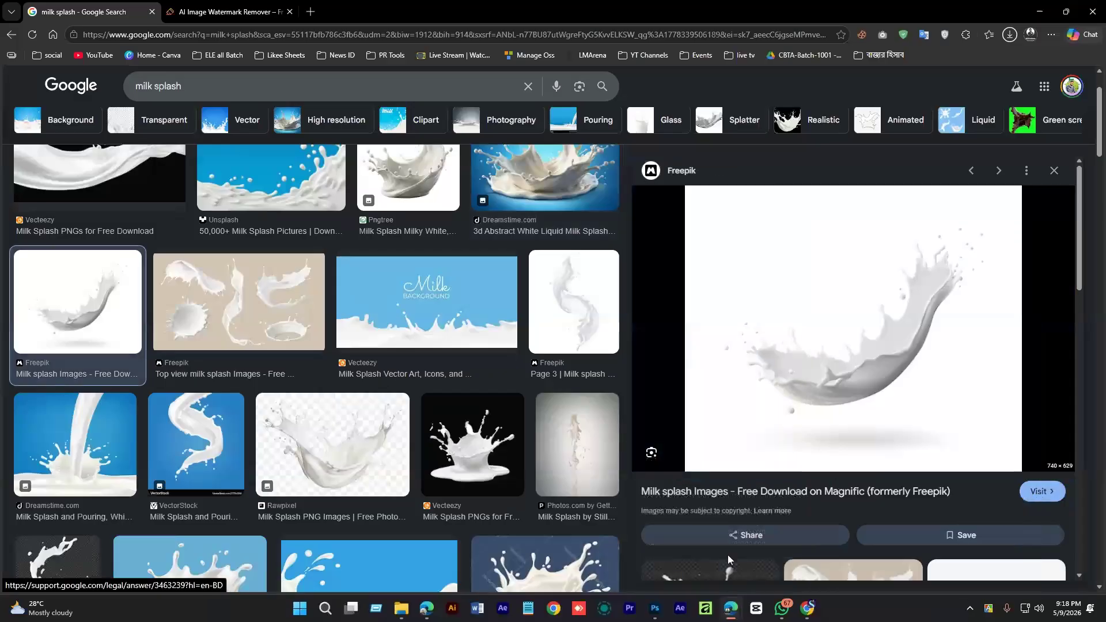
- Back in Photoshop, paste the copied splash into a new clipboard-sized document and delete the Background layer
click(656, 608)
key(ctrl+n)
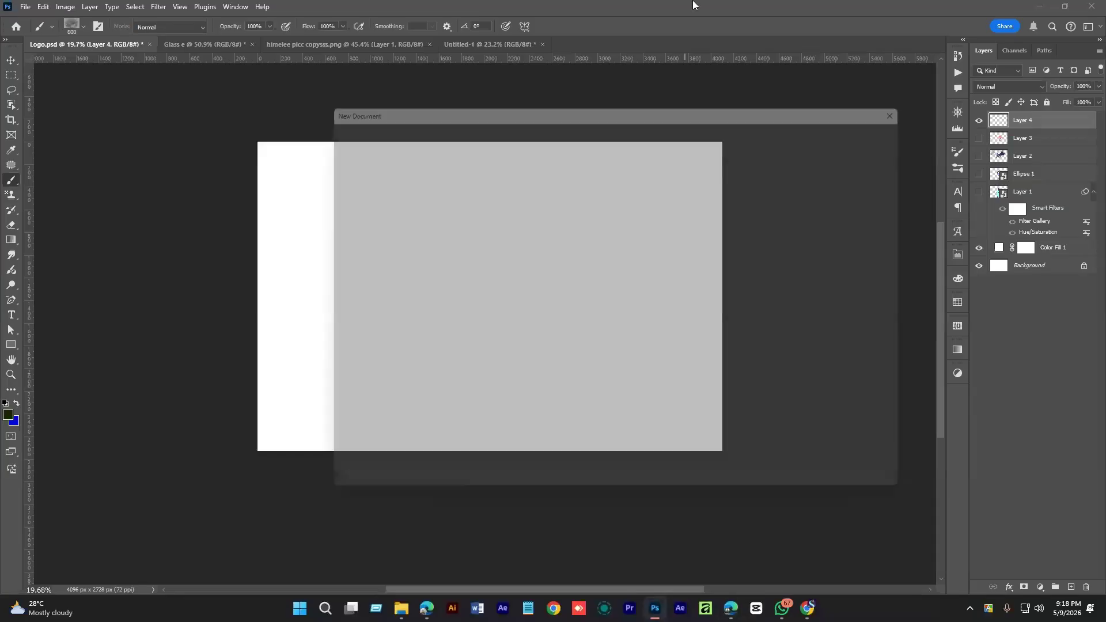
key(Return)
key(ctrl+v)
drag(1031, 144, 1087, 587)
- Reduce the brush size to 250 px
key([)
key([)
key([)
key([)
key([)
key([)
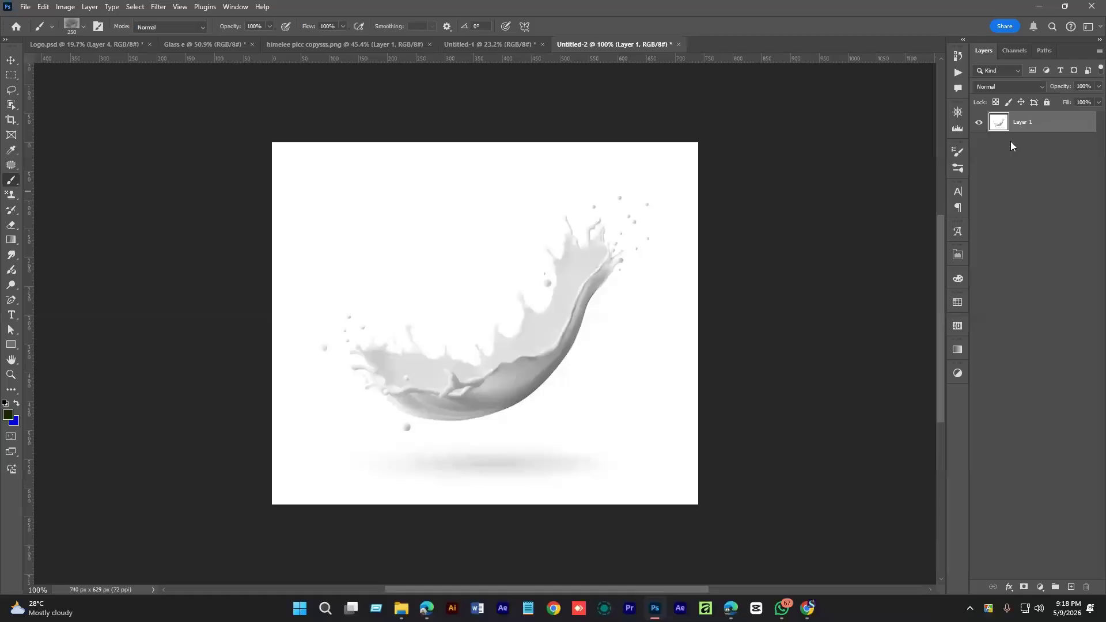
- Darken the pasted splash with Levels, using input values of 80 for shadows and 0.87 for midtones
key(ctrl+l)
drag(800, 268, 831, 270)
drag(944, 268, 842, 273)
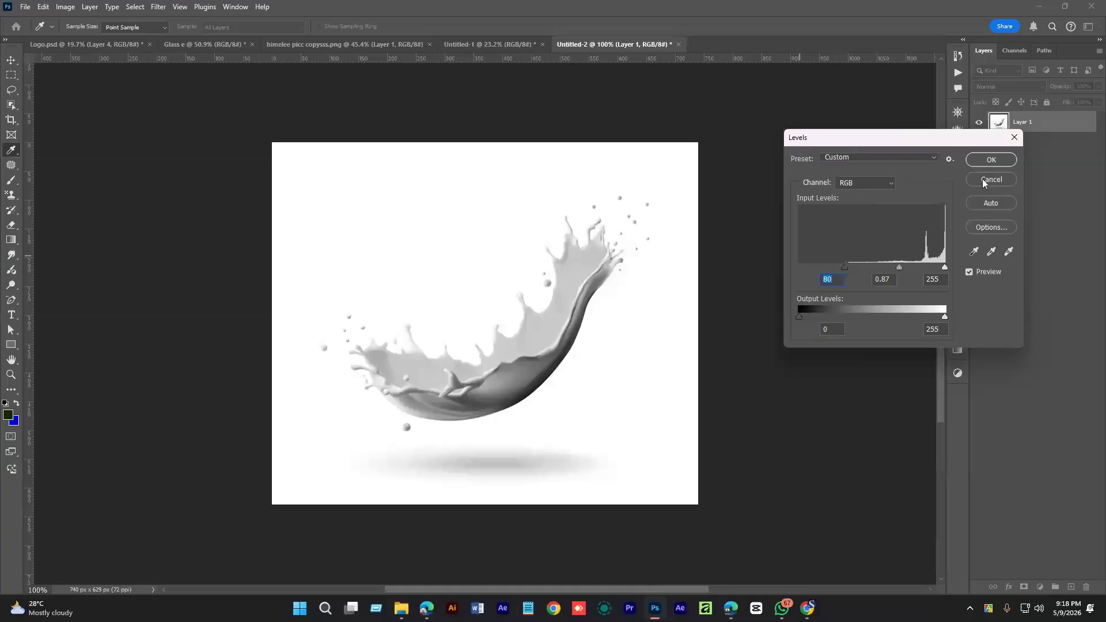
click(989, 160)
- Switch the Brush tool to a soft round brush from the General Brushes group
key(b)
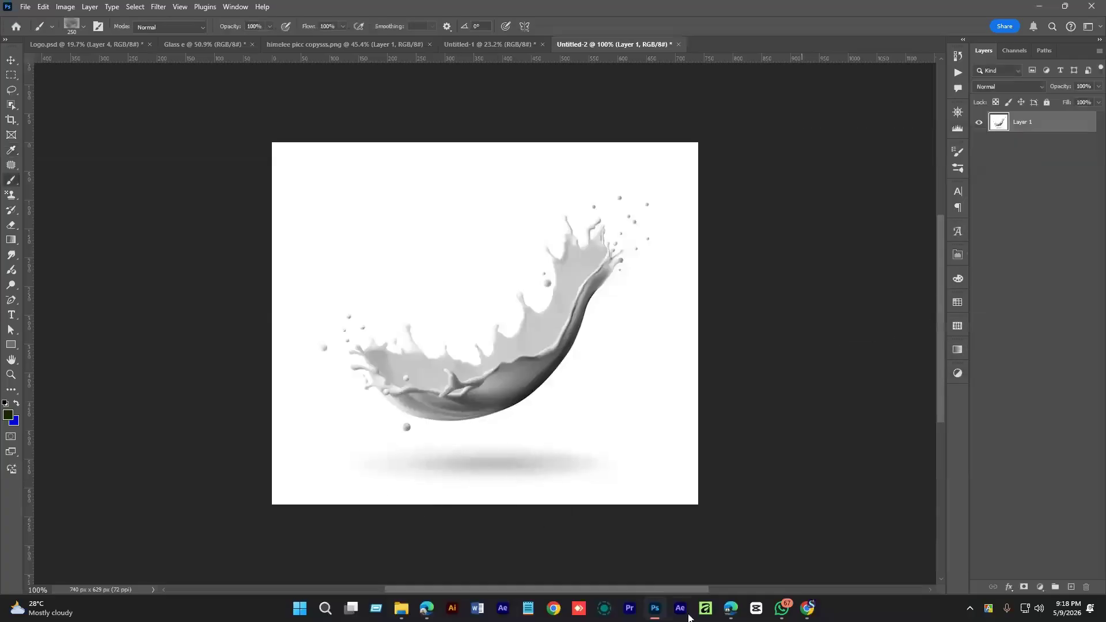
right_click(639, 393)
drag(864, 562, 869, 360)
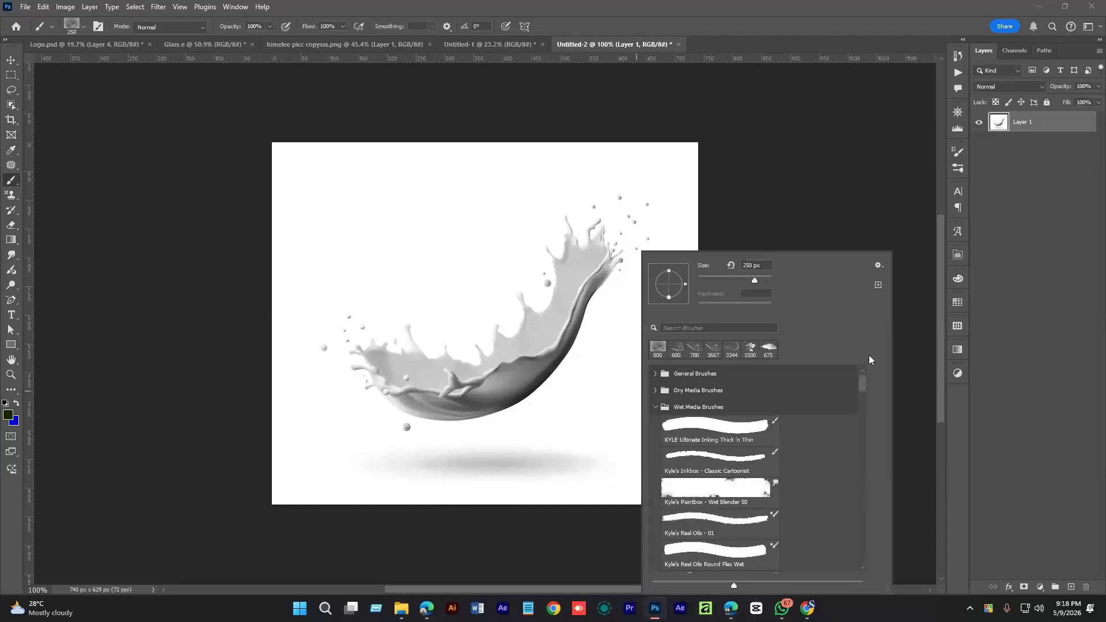
click(655, 372)
click(811, 190)
- Paint out the shadow beneath the splash in sampled background white with the brush reduced to 80 px
alt+click(670, 158)
key(bracketleft)
key(bracketleft)
key(bracketleft)
key(bracketleft)
key(bracketleft)
key(bracketleft)
key(bracketleft)
key(bracketleft)
mouse_move(632, 476)
mouse_down()
mouse_move(319, 475)
mouse_move(592, 474)
mouse_move(499, 459)
mouse_move(385, 468)
mouse_move(585, 481)
mouse_move(372, 484)
mouse_up()
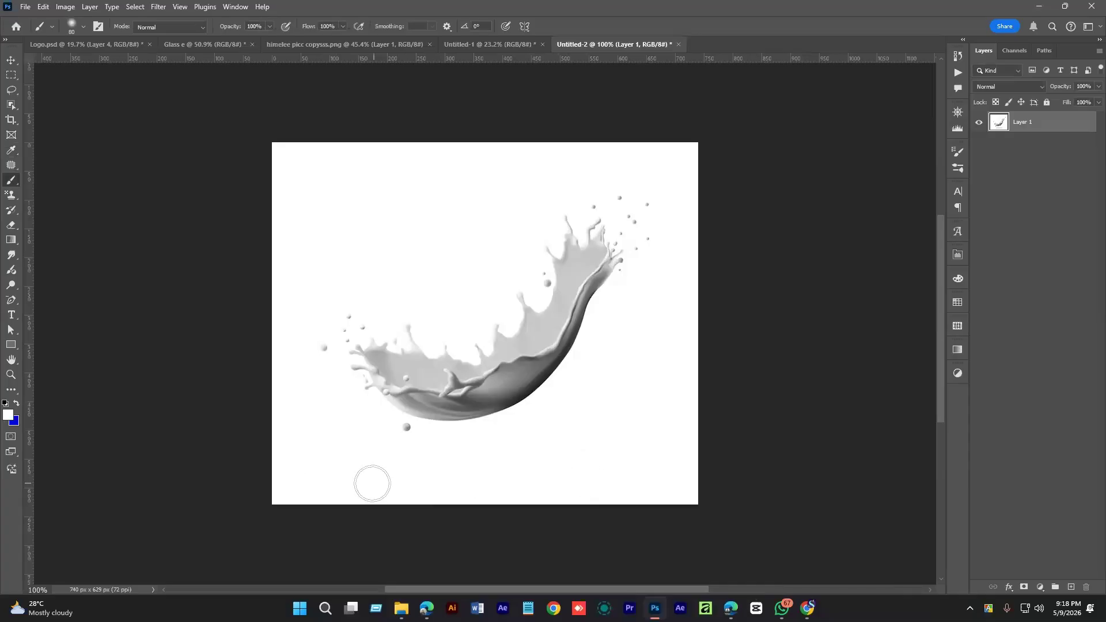
- Refine the contrast of Layer 1 with Levels, setting the shadow input to 12 and slightly lowering the highlight input
key(v)
click(988, 137)
click(1023, 122)
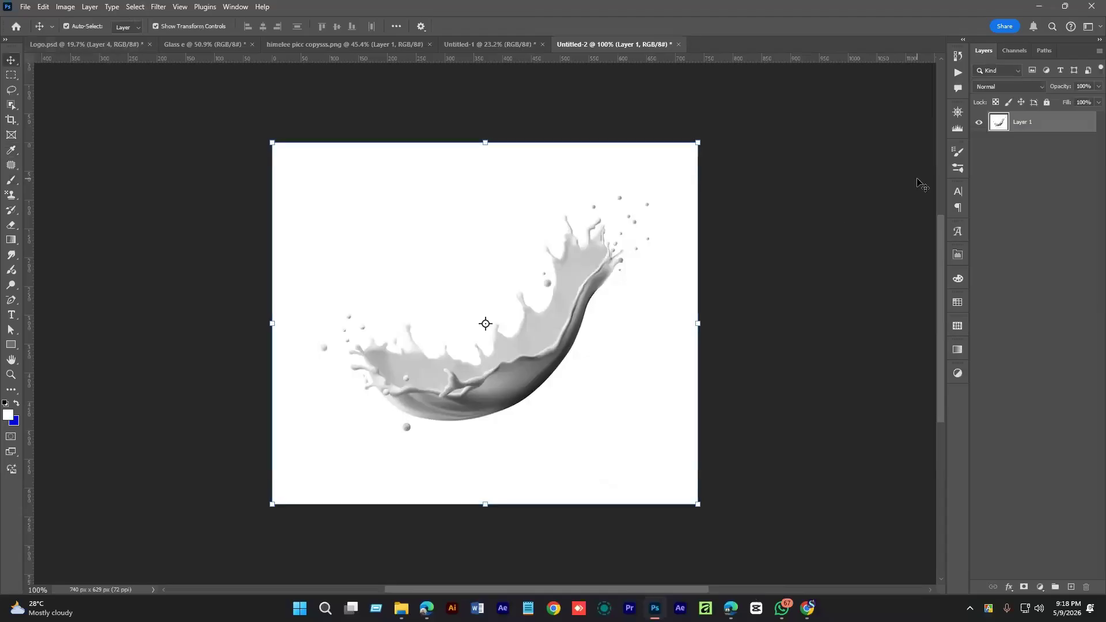
key(ctrl+l)
drag(799, 268, 806, 267)
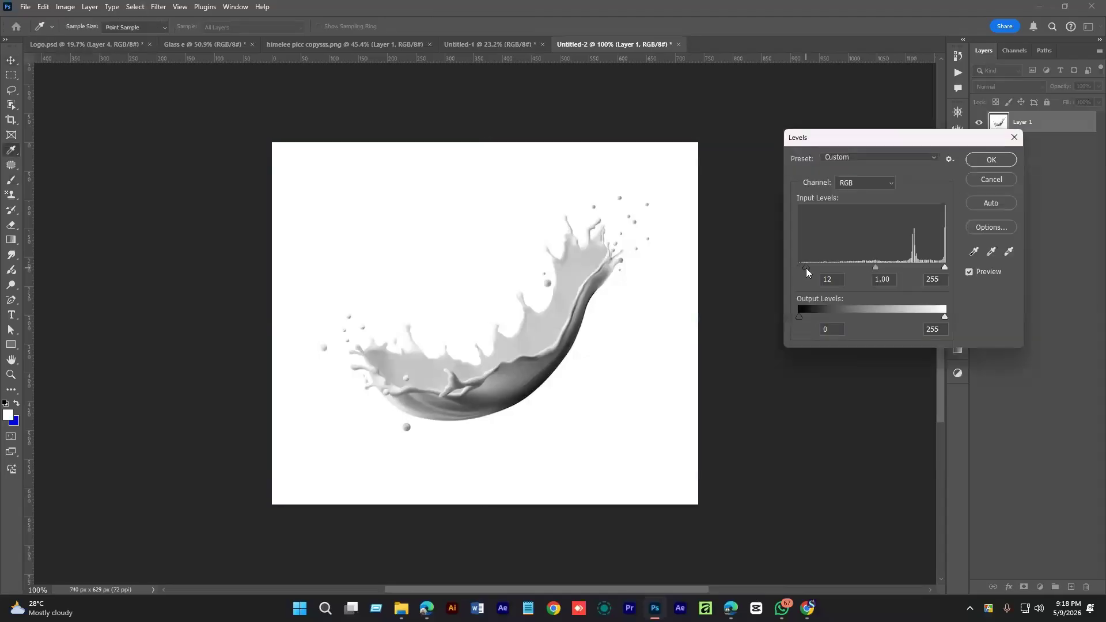
drag(945, 268, 942, 269)
click(987, 165)
key(v)
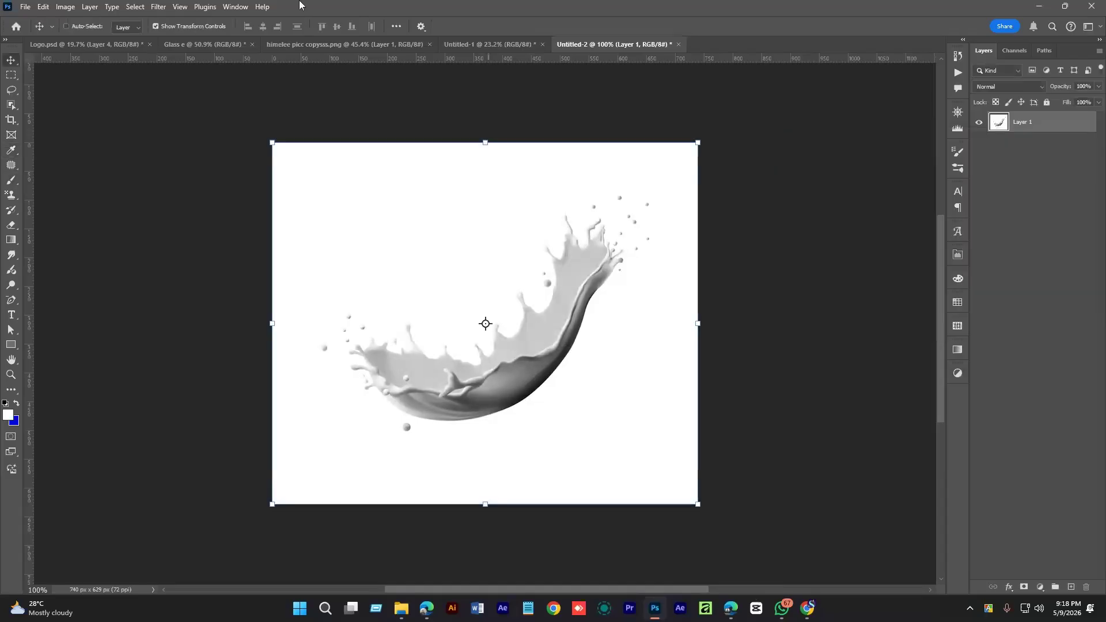
- Define the cleaned splash as a brush preset with the default name Sampled Brush 8 and activate the Brush tool
click(43, 7)
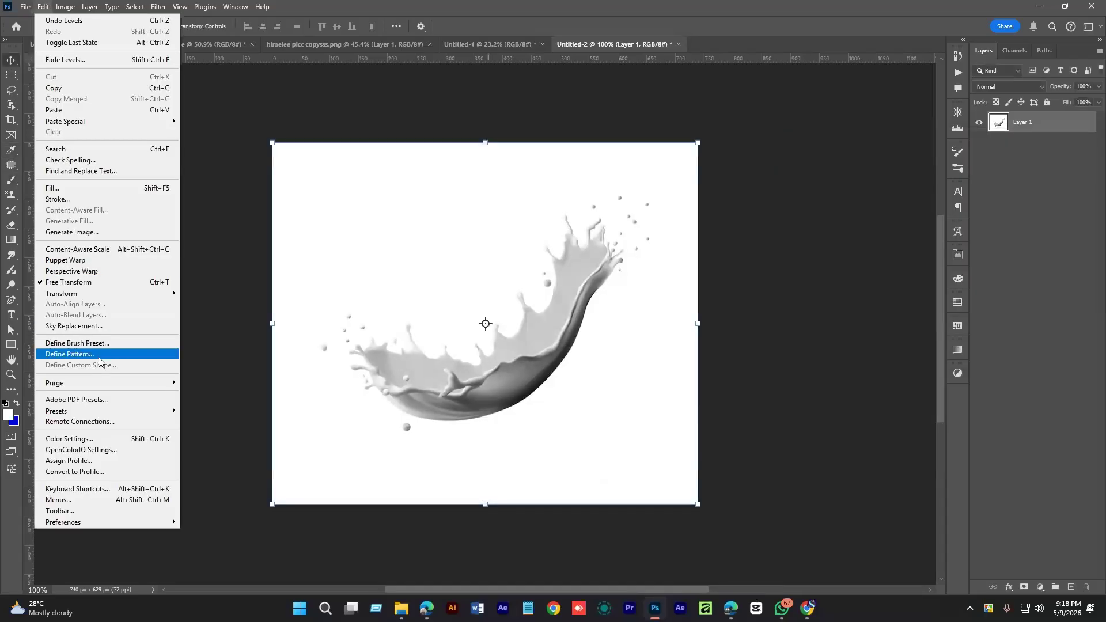
click(78, 343)
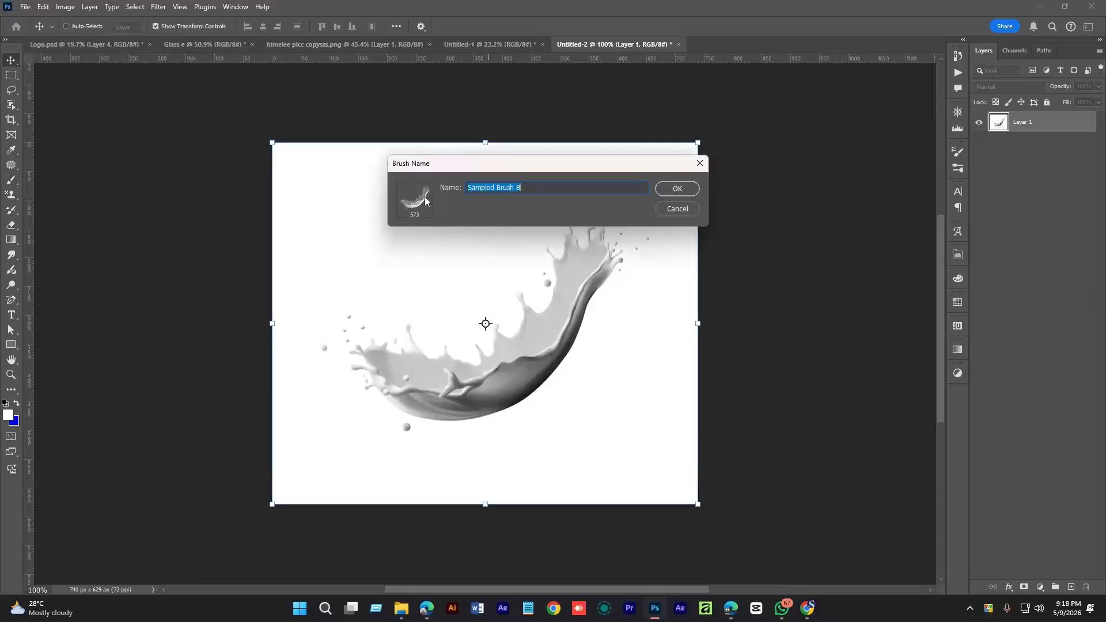
click(670, 186)
key(b)
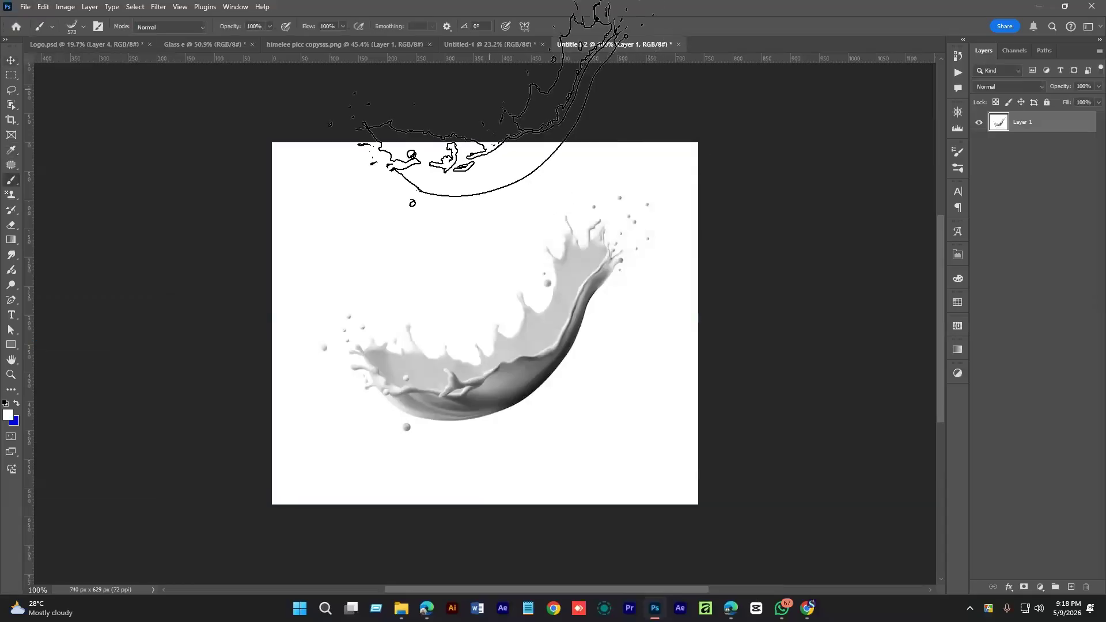
click(478, 44)
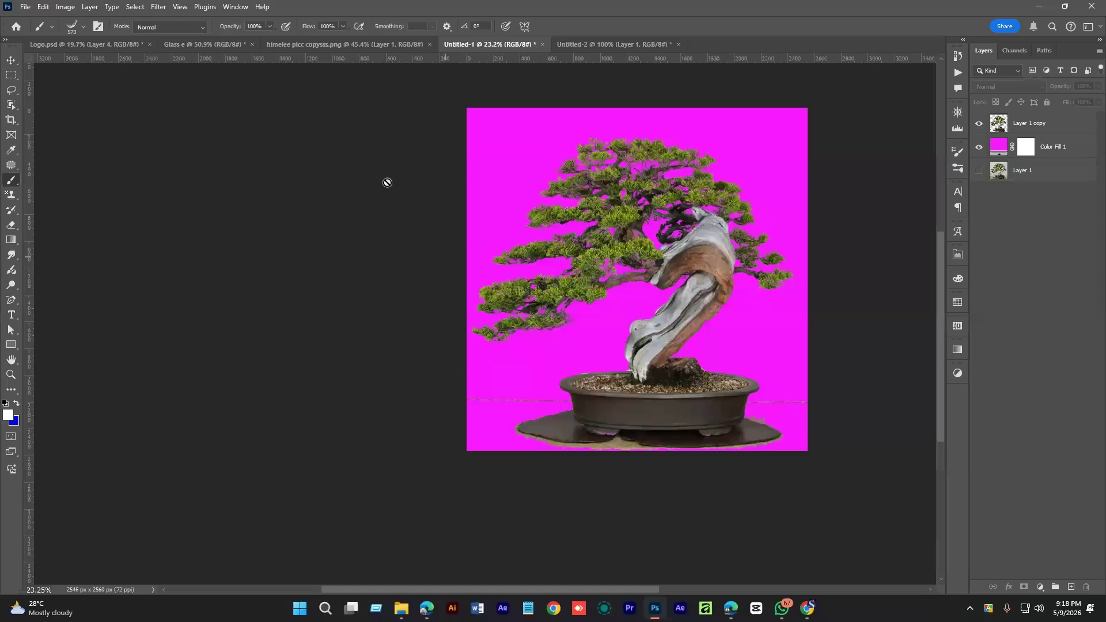
click(605, 44)
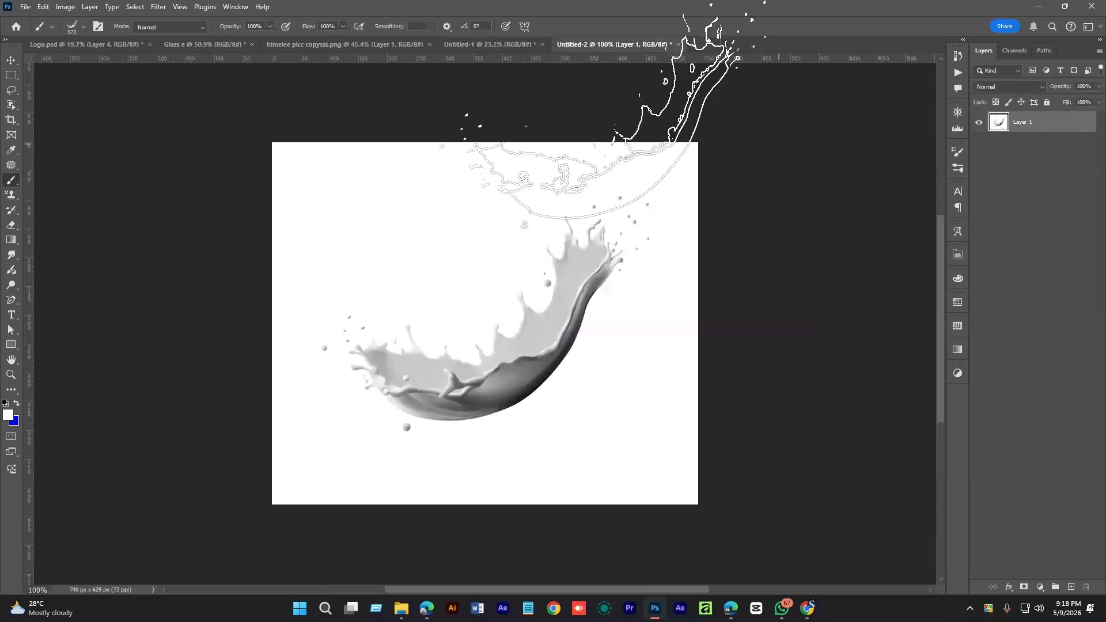
click(378, 44)
click(182, 44)
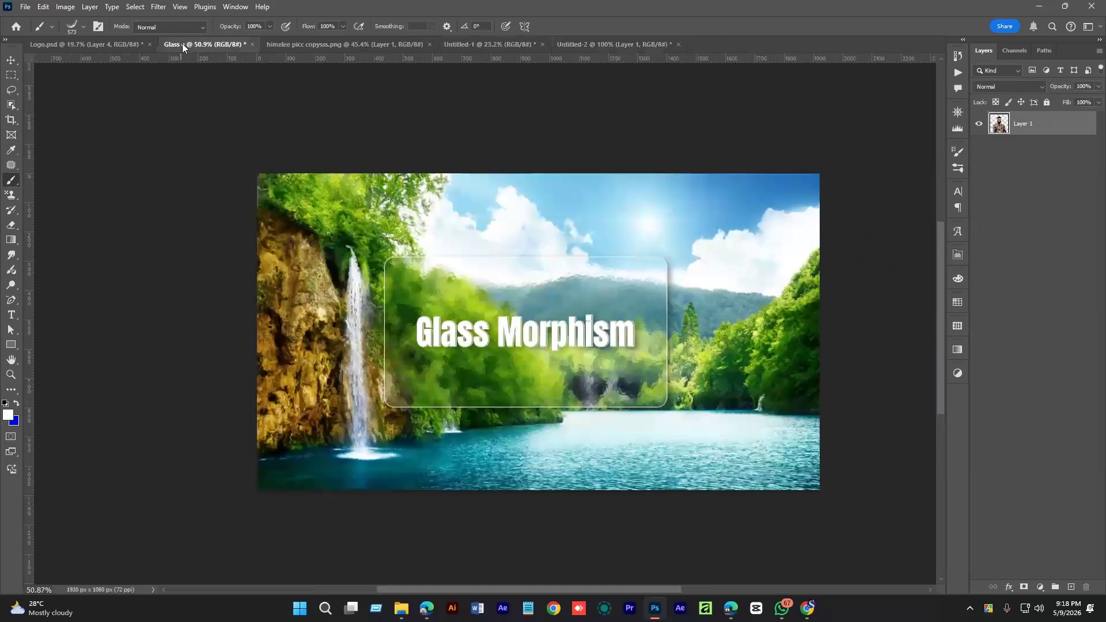
click(606, 45)
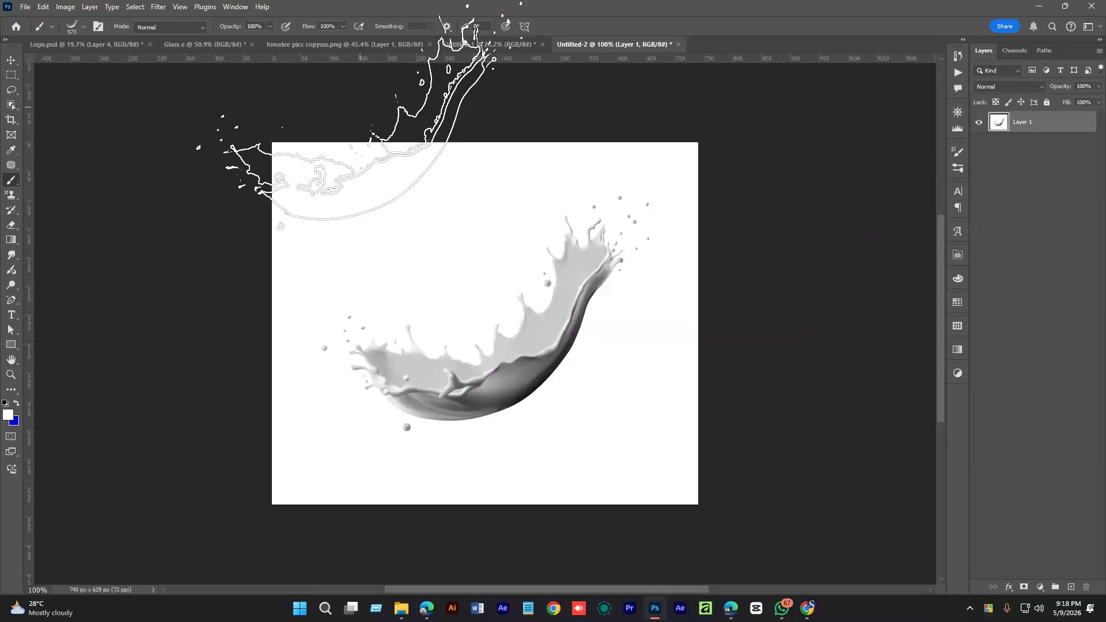
- Create a new 740 x 629 px white document and stamp the splash brush in blue on a new layer
click(25, 6)
click(38, 20)
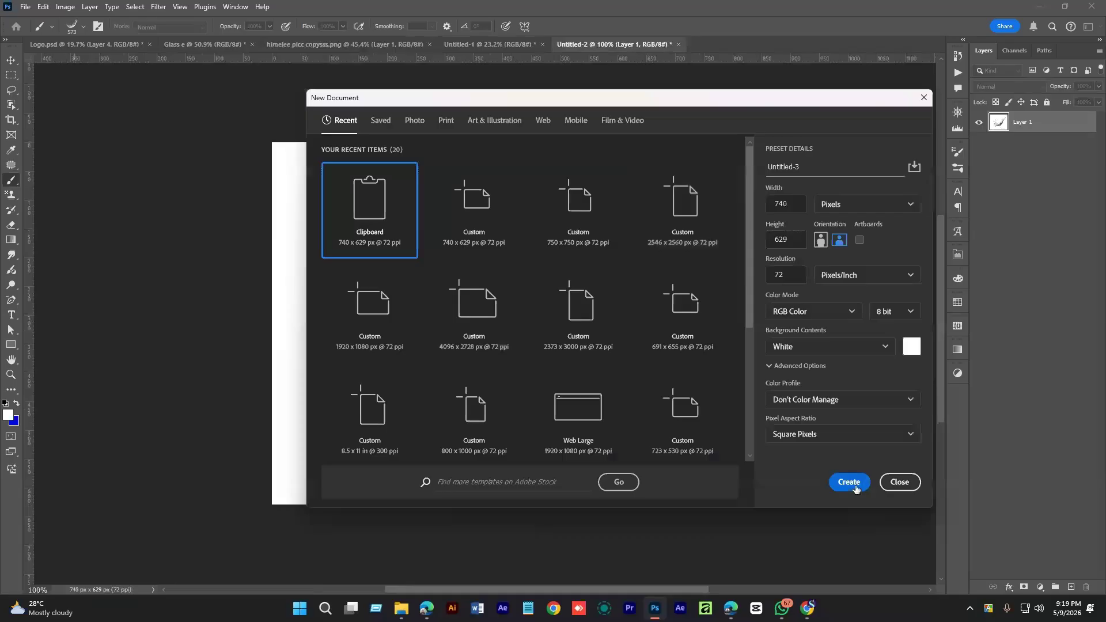
click(837, 472)
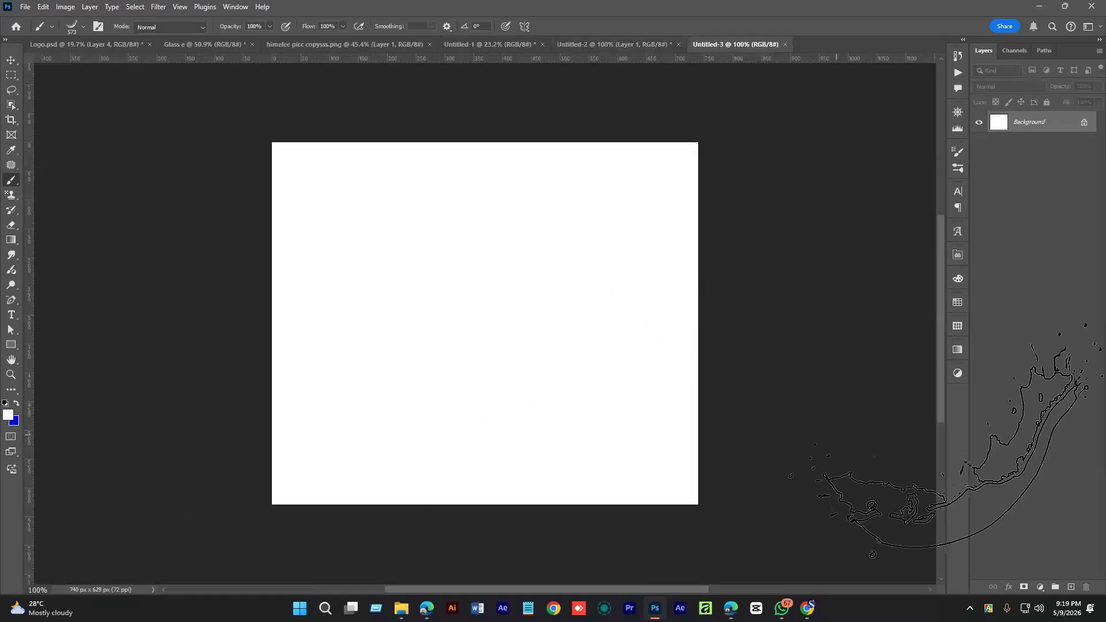
click(1072, 587)
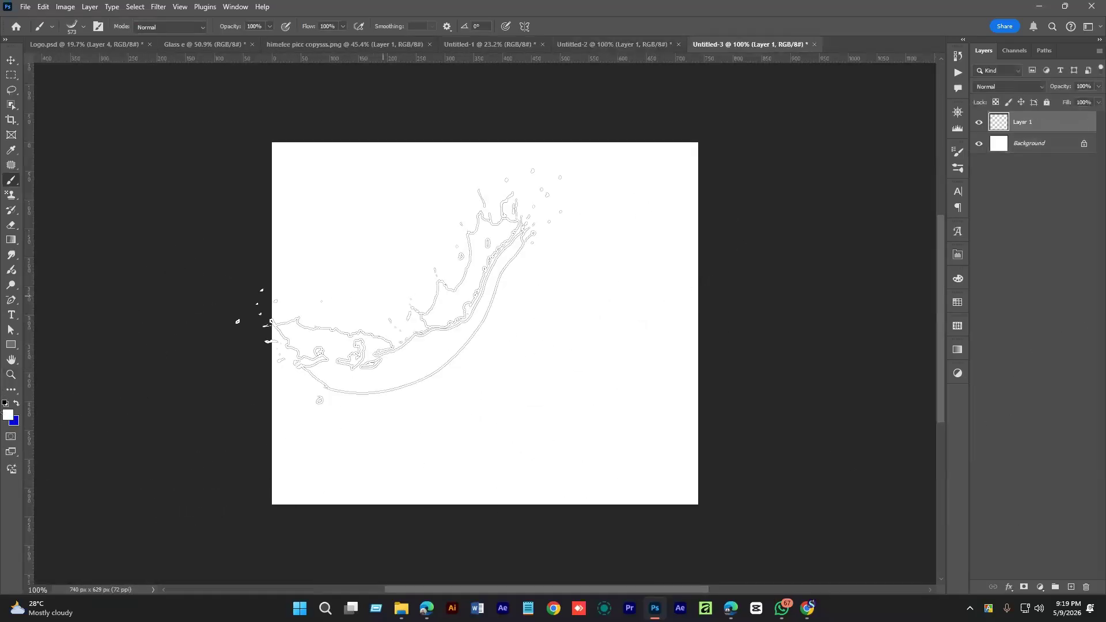
click(16, 404)
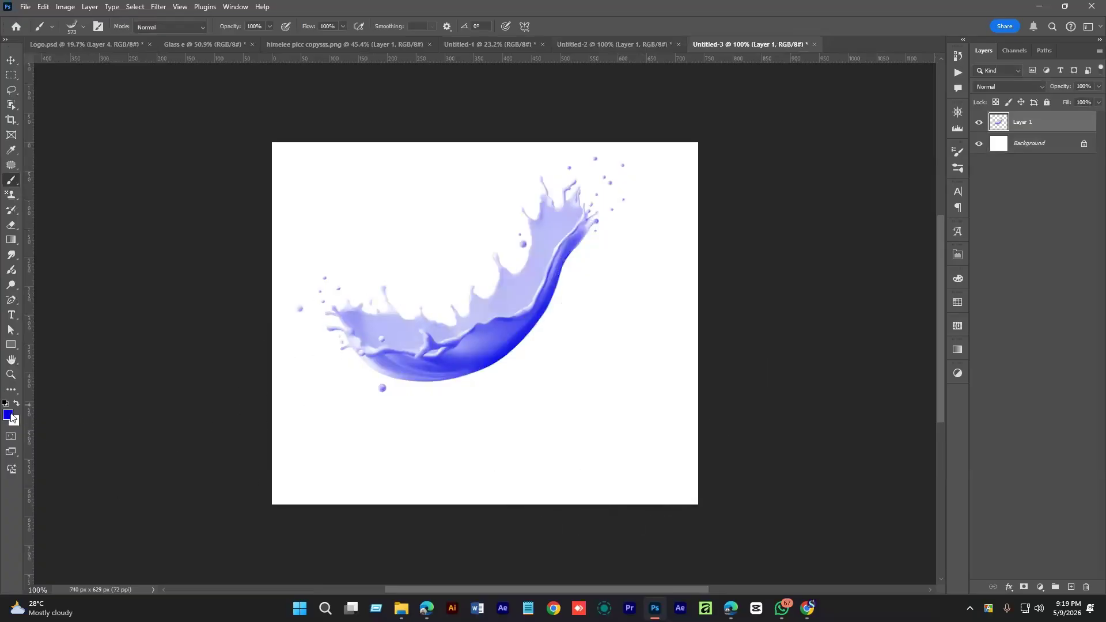
- Set the foreground color to red (#e62b00), hide Layer 1, and stamp the splash brush on a new layer
click(7, 415)
click(808, 150)
click(1038, 151)
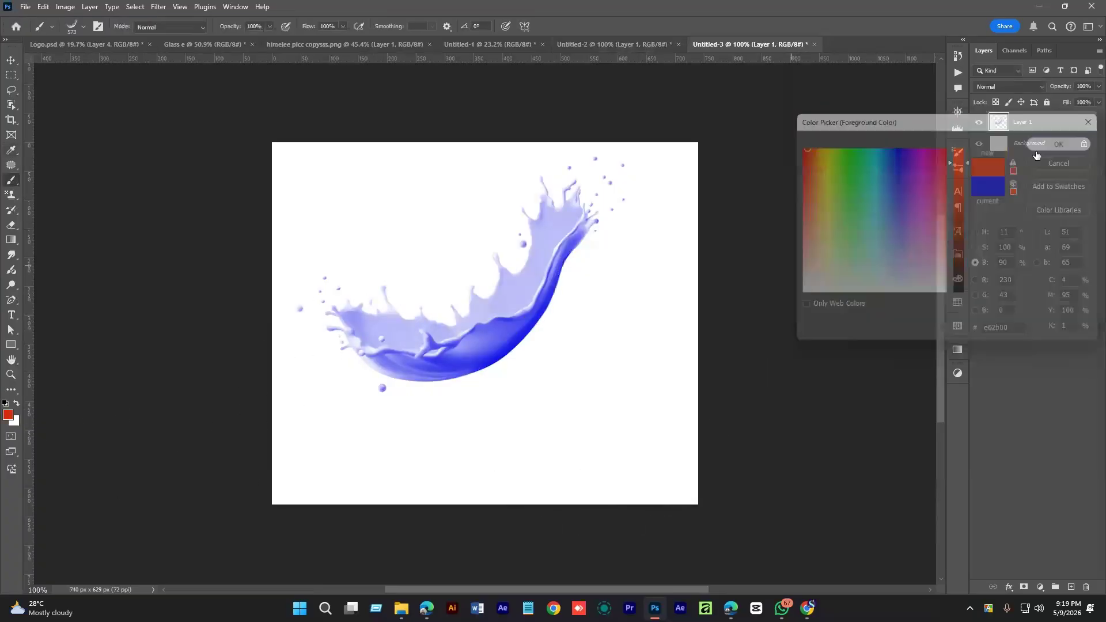
click(979, 122)
click(1071, 587)
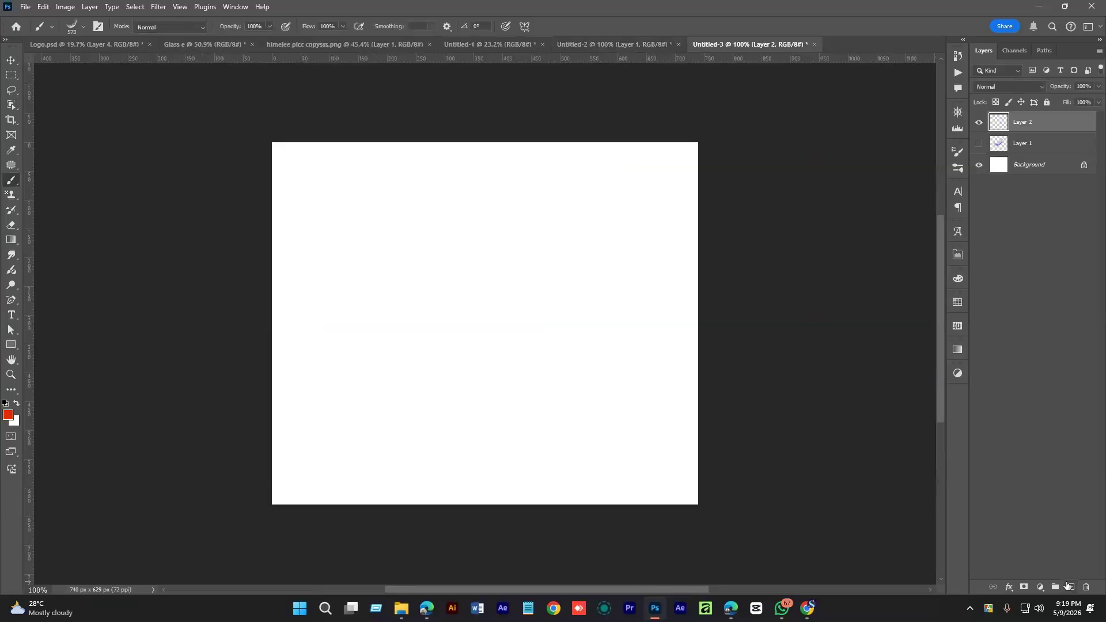
click(455, 279)
- Reposition the red splash with the Move tool so it sits against the canvas's upper edge
key(v)
drag(524, 276, 623, 340)
drag(654, 253, 651, 244)
drag(541, 397, 534, 372)
key(Return)
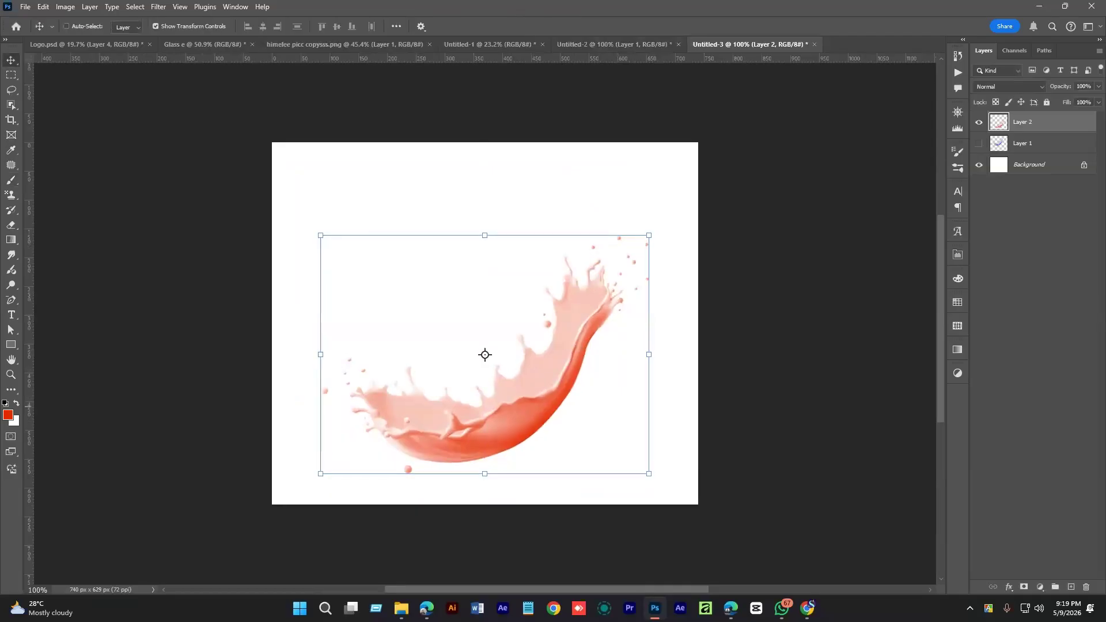
drag(501, 355, 502, 242)
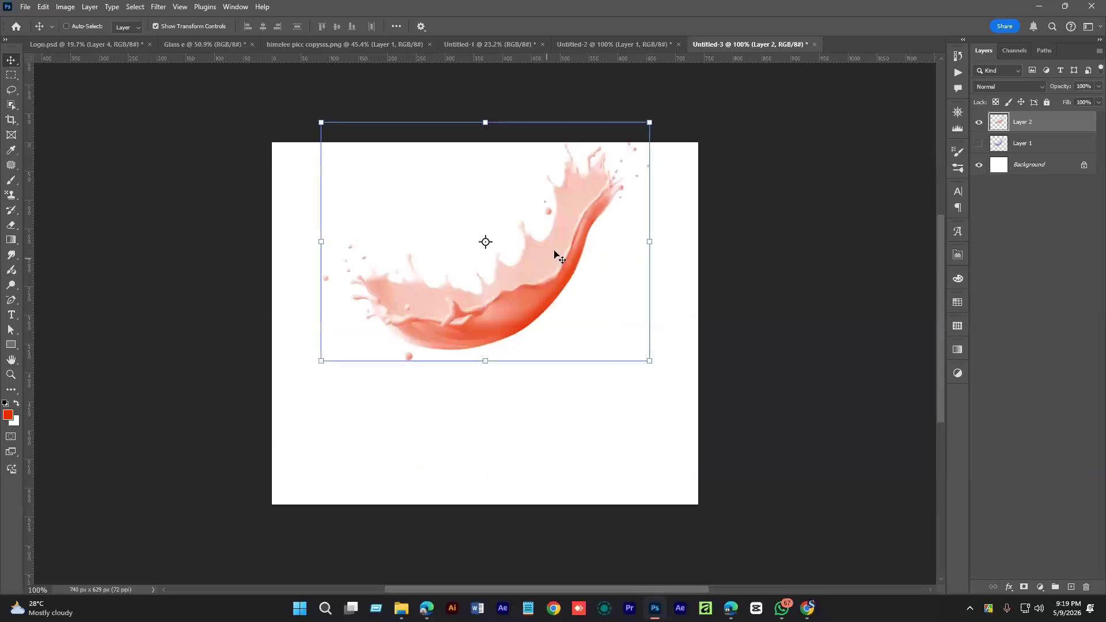
- Close the Untitled-2 and Untitled-3 splash documents without saving their changes
click(611, 42)
click(678, 45)
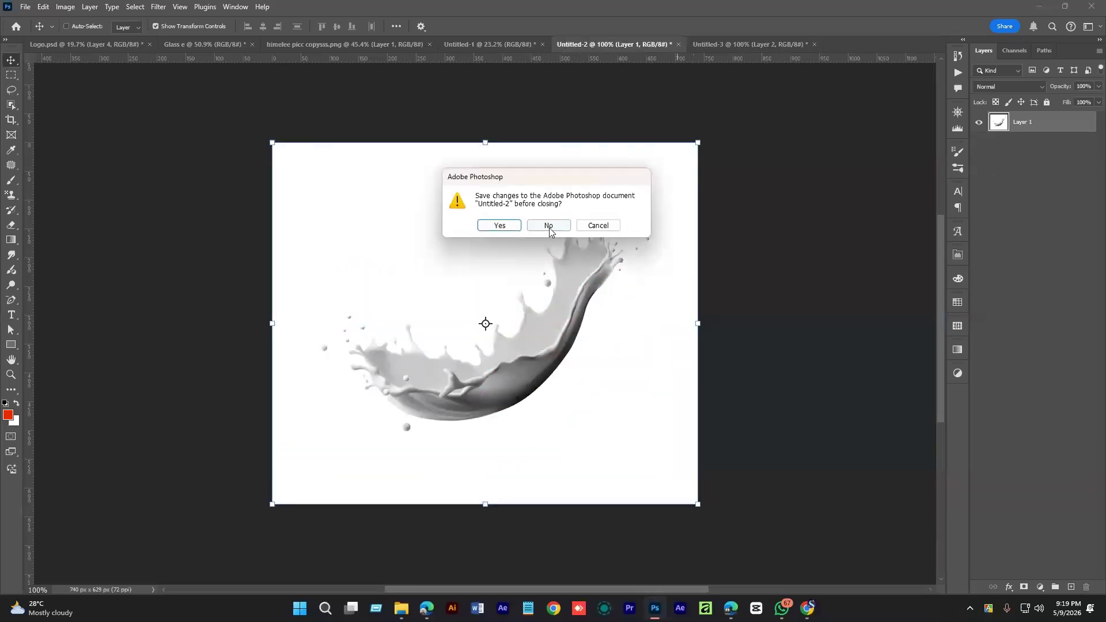
click(548, 226)
click(679, 45)
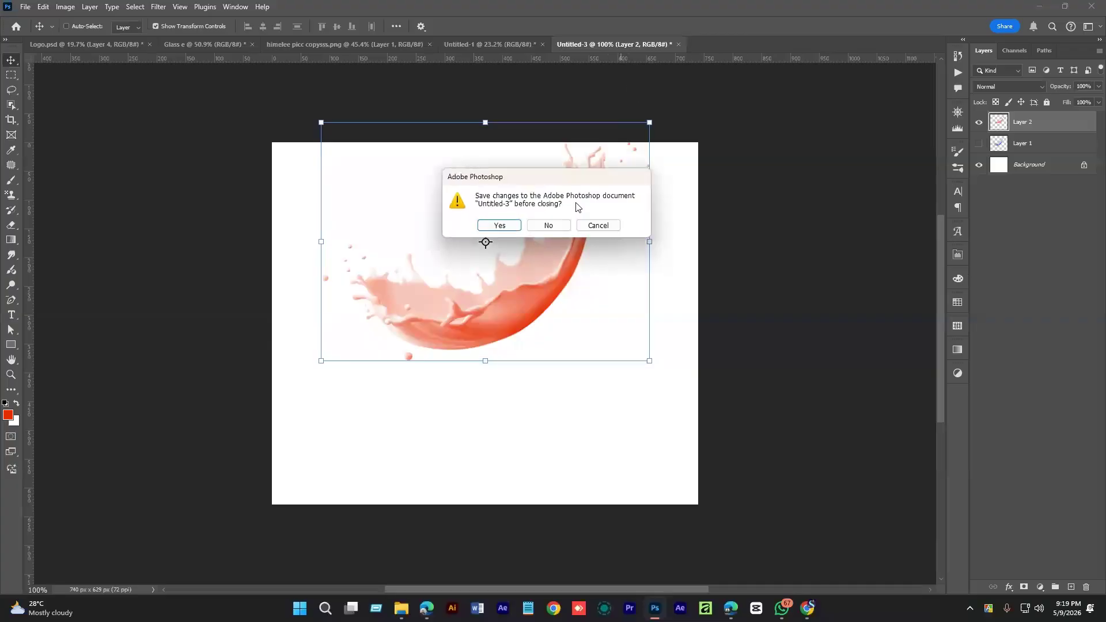
click(548, 225)
- Close the Untitled-1 bonsai document and the open PNG document without saving them
click(451, 45)
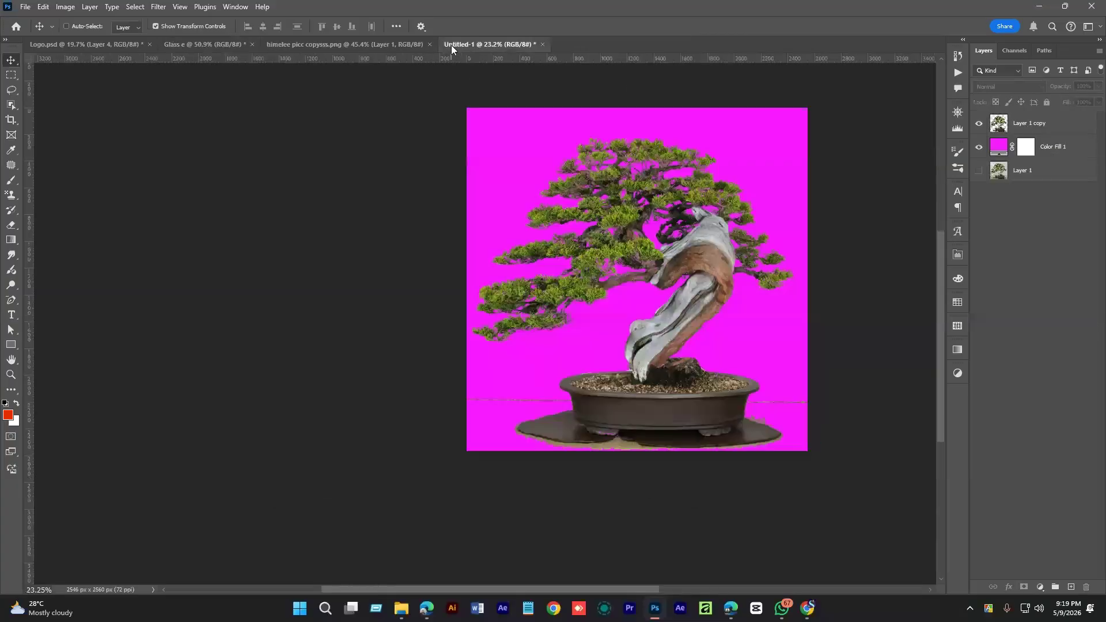
click(542, 45)
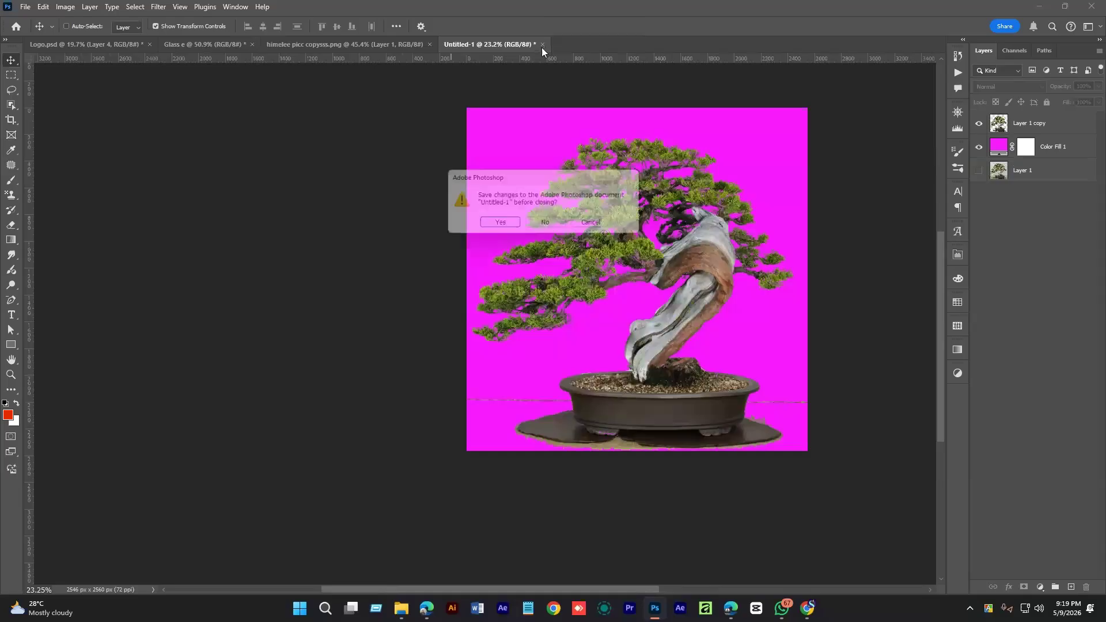
click(551, 226)
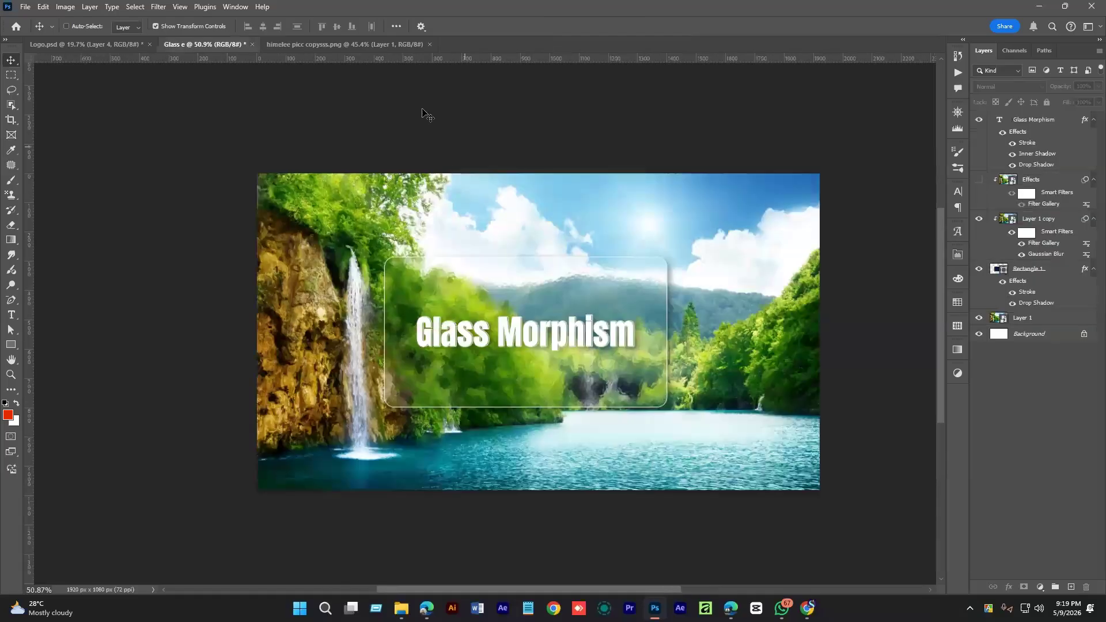
click(331, 48)
click(429, 45)
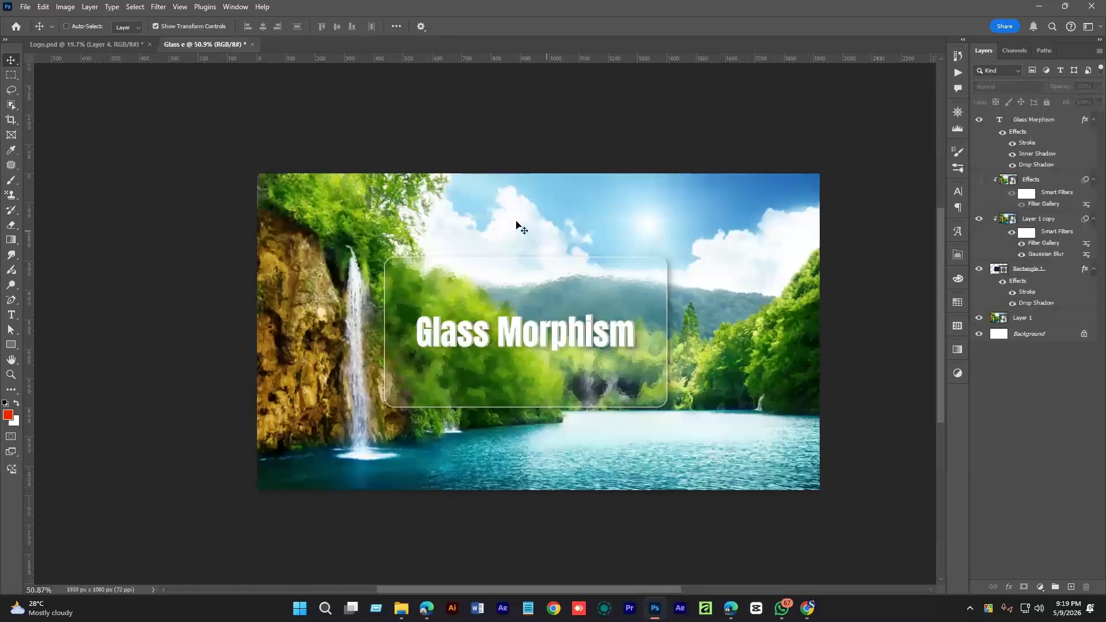
- Switch to the browser and examine the milk splash image results for another splash suited to a brush
mouse_move(731, 608)
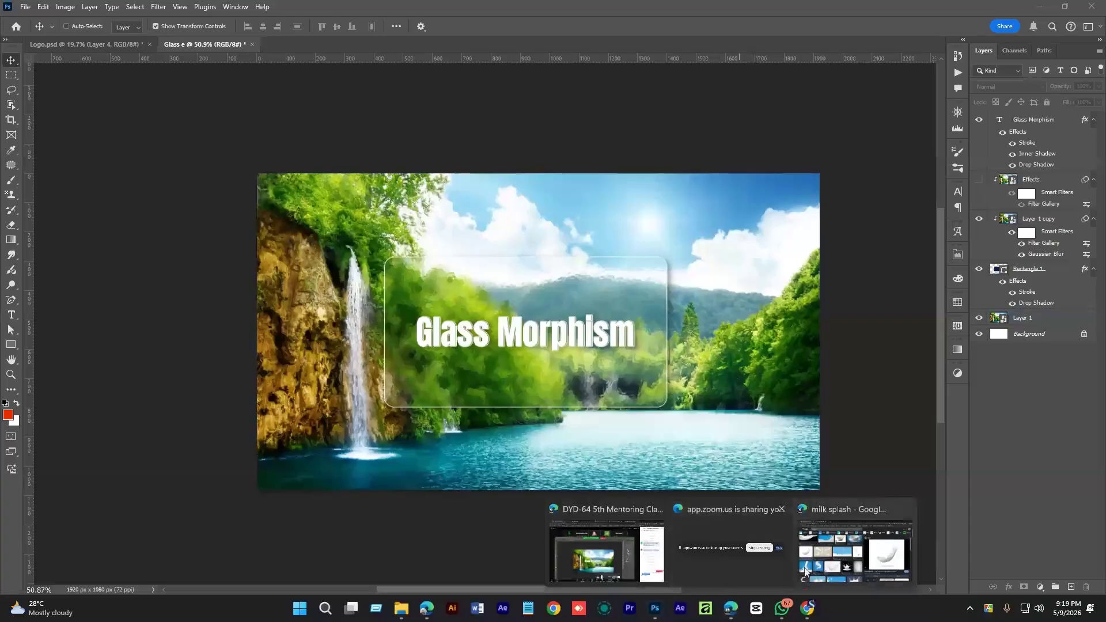
click(871, 572)
scroll(489, 223, down, 5)
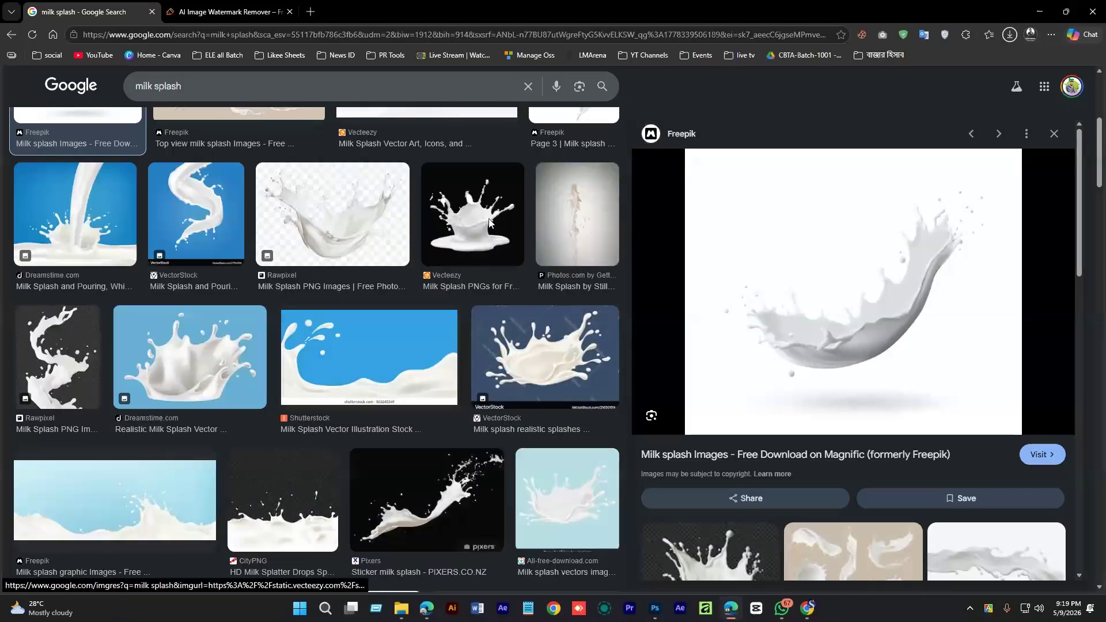
click(490, 223)
scroll(422, 385, down, 5)
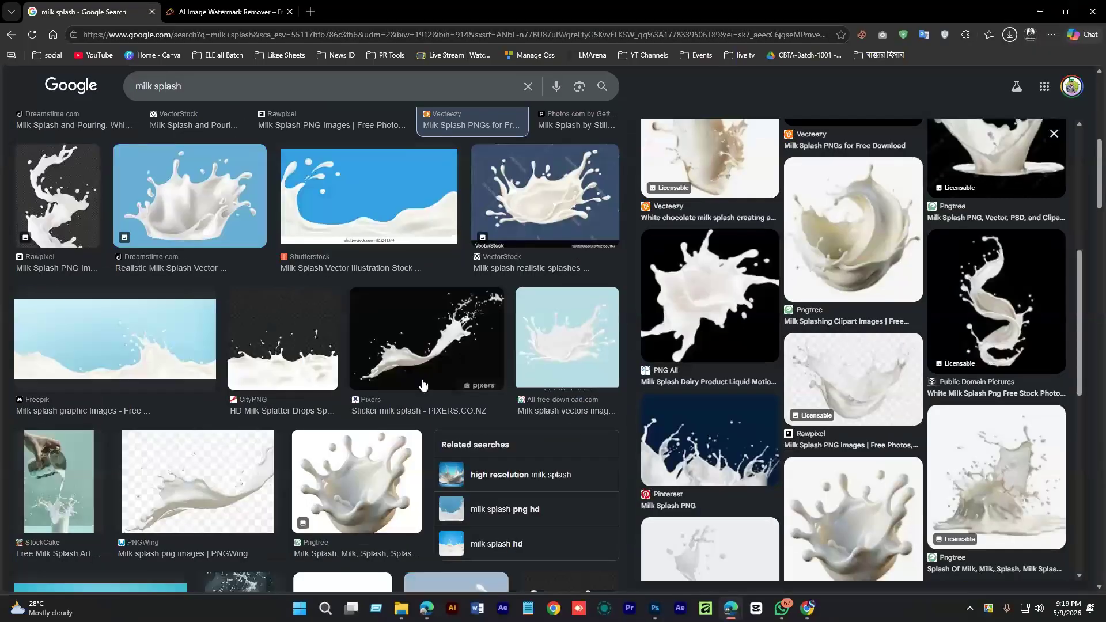
scroll(423, 384, down, 2)
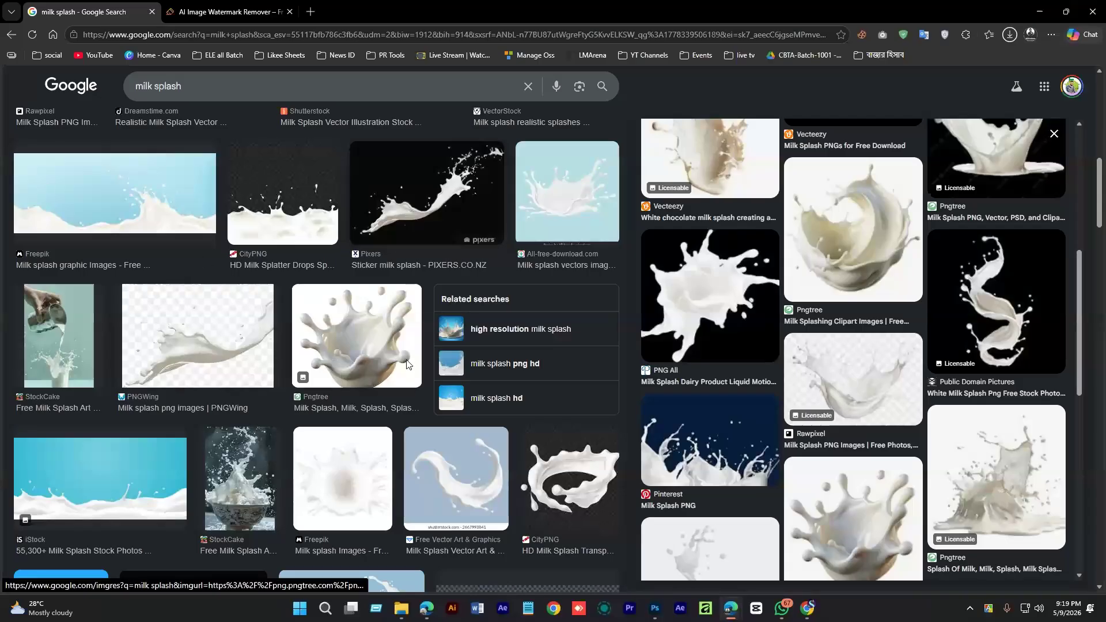
click(407, 364)
scroll(772, 368, down, 5)
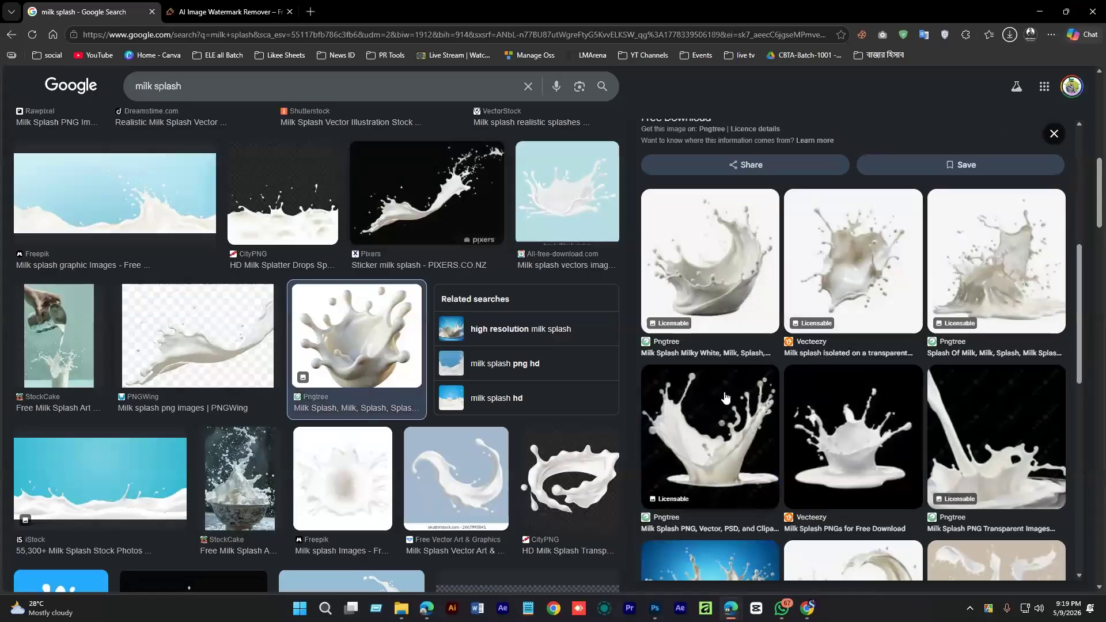
scroll(432, 374, down, 5)
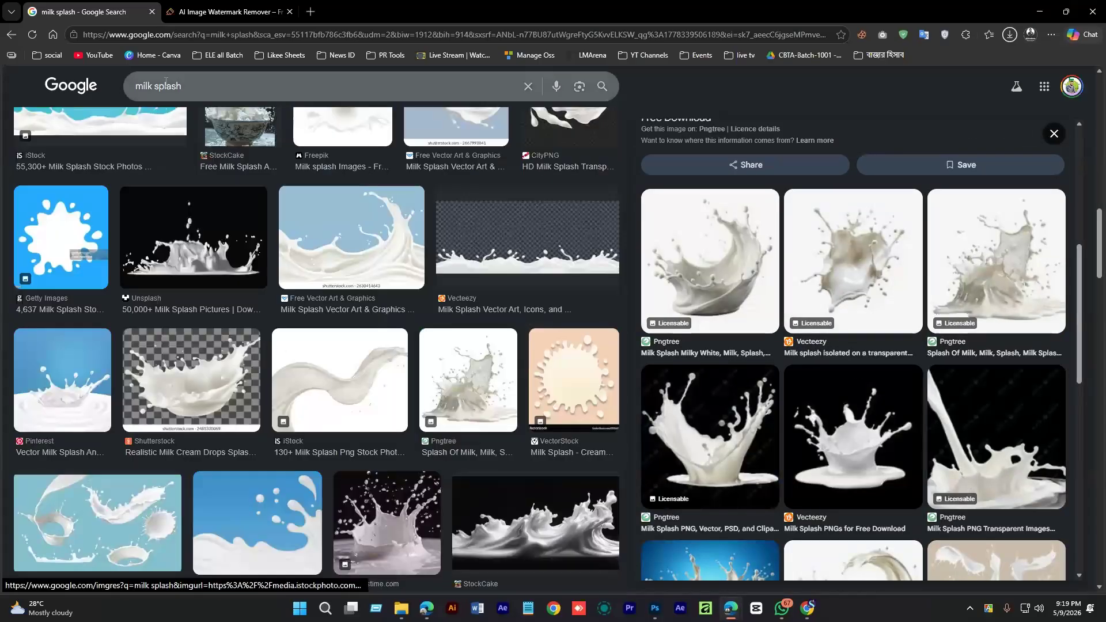
- Change the Google image search to "coffee splash" and run it
double_click(153, 85)
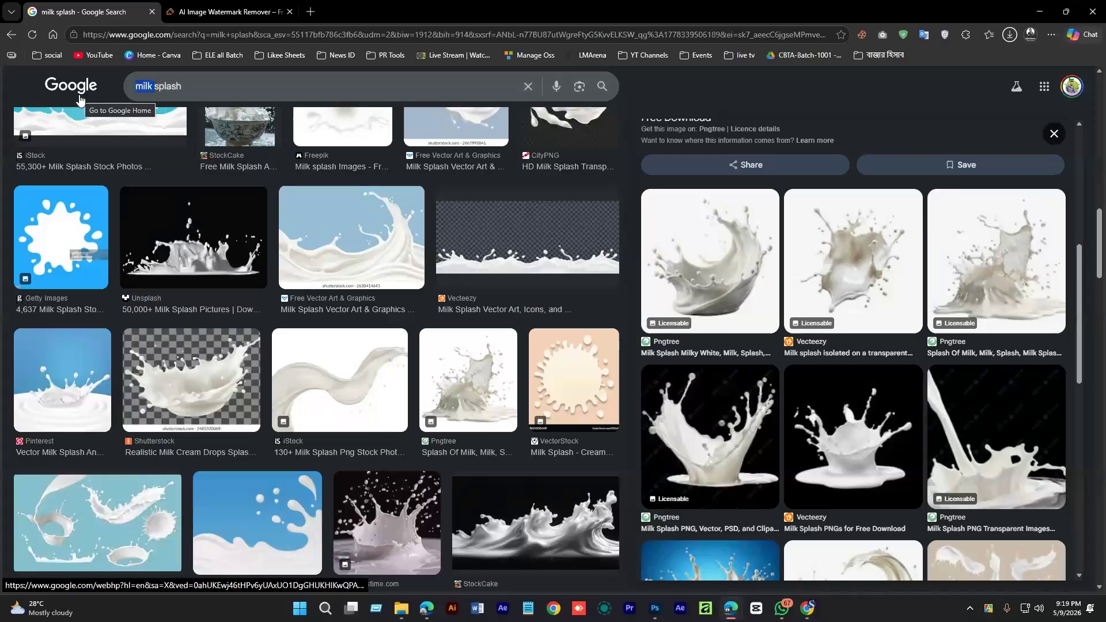
text(coffee )
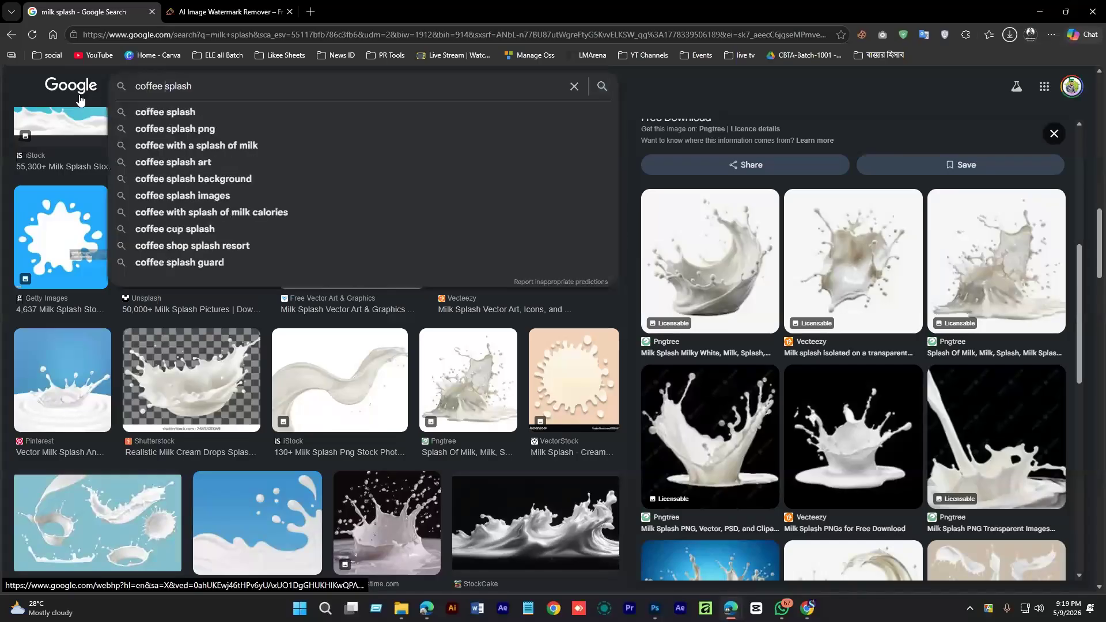
text(spla)
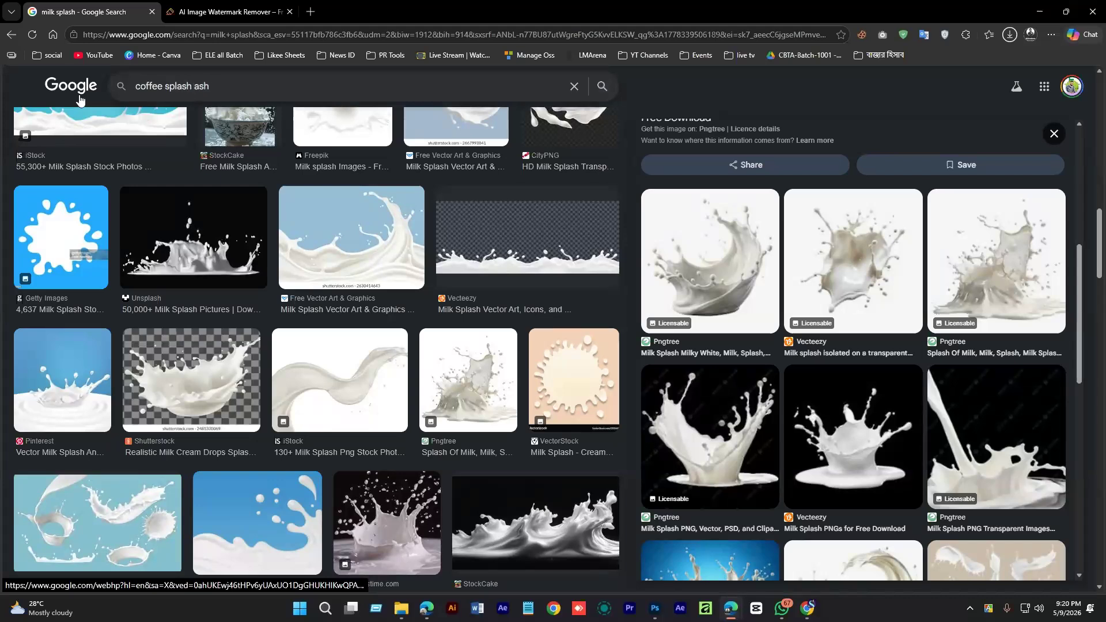
key(Delete)
key(Delete)
key(Delete)
key(Delete)
key(Return)
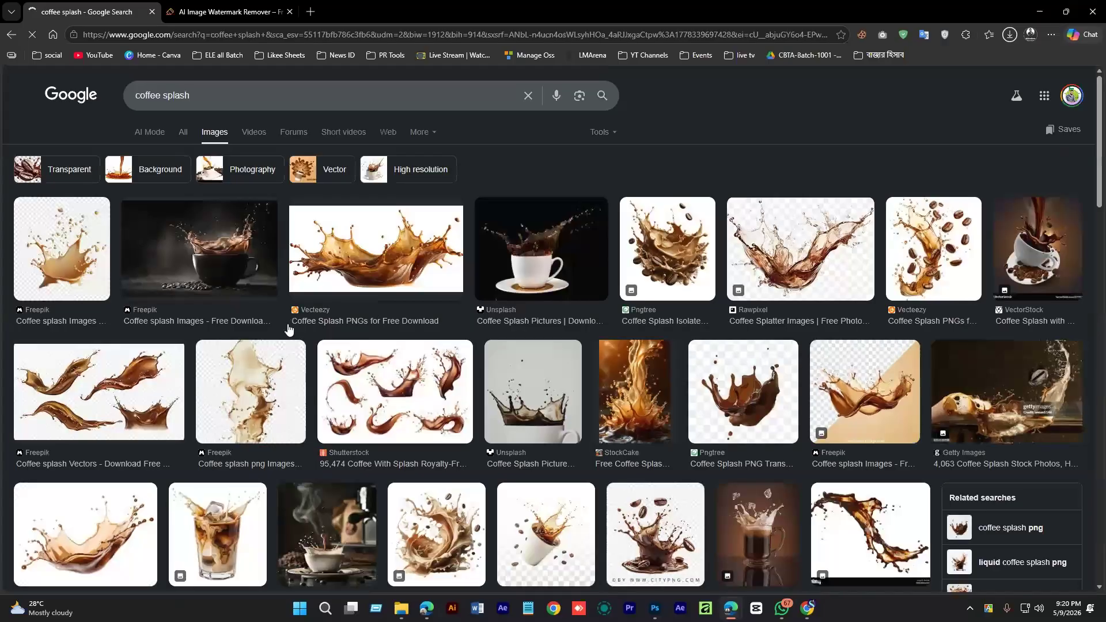
- Preview coffee splash collections and single splashes among the results and related images to find a brush source
click(98, 391)
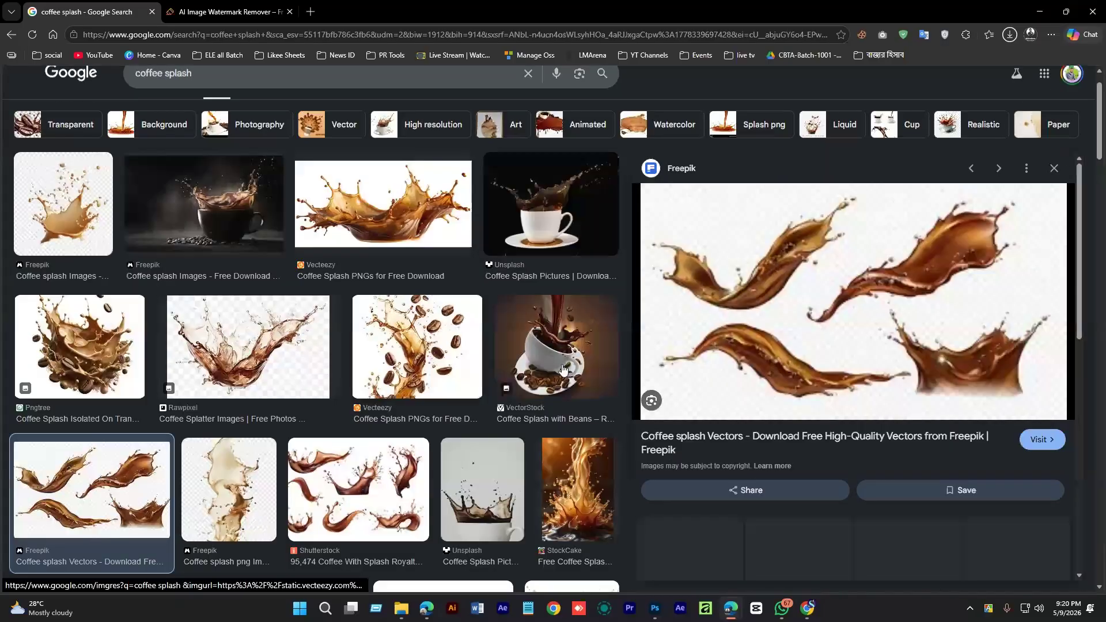
scroll(766, 322, down, 3)
key(Right)
key(Right)
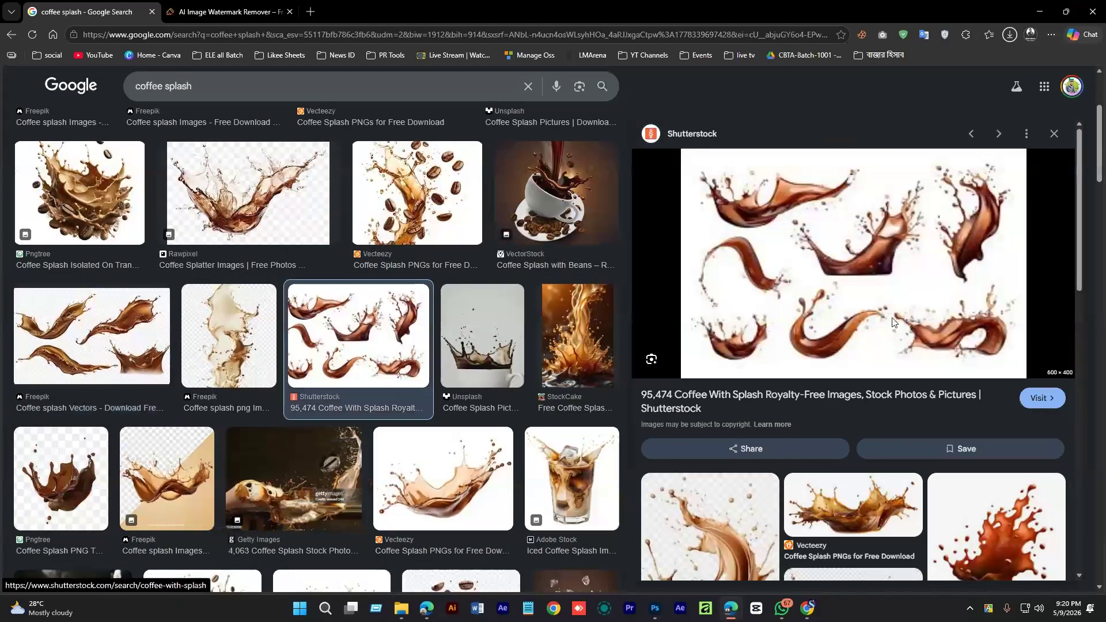
scroll(876, 320, down, 4)
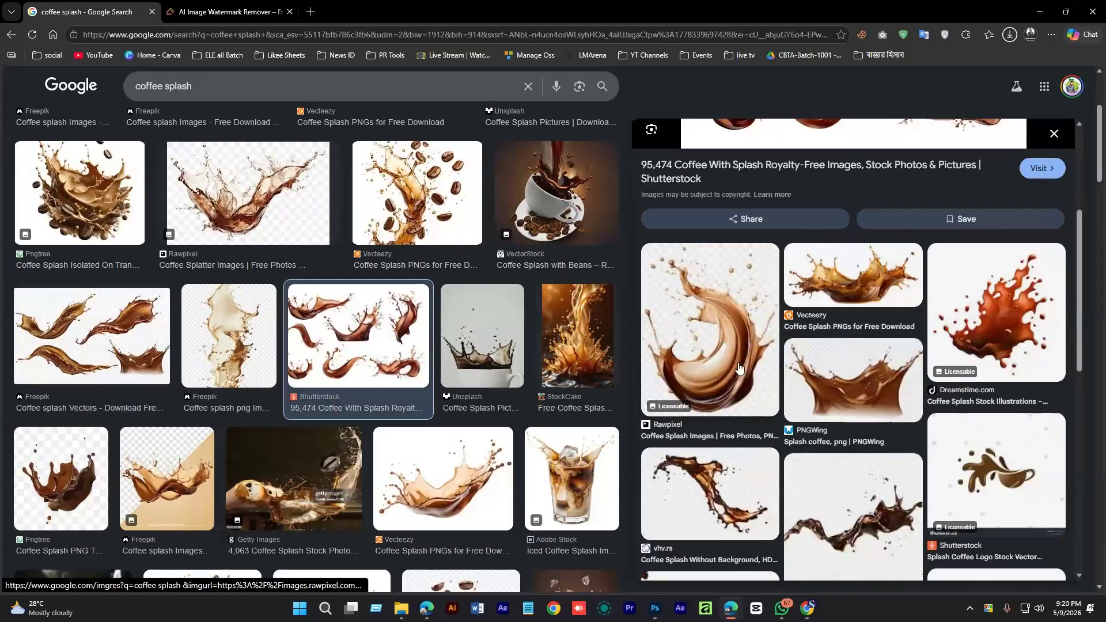
scroll(760, 316, up, 4)
scroll(693, 350, down, 5)
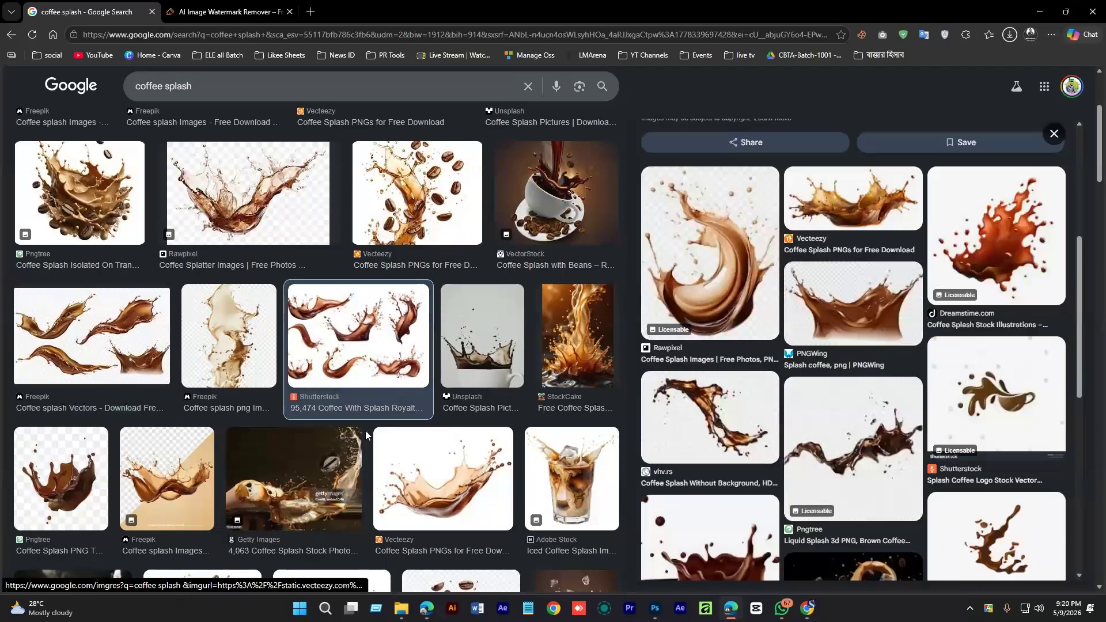
scroll(365, 430, down, 4)
click(443, 249)
scroll(369, 288, down, 5)
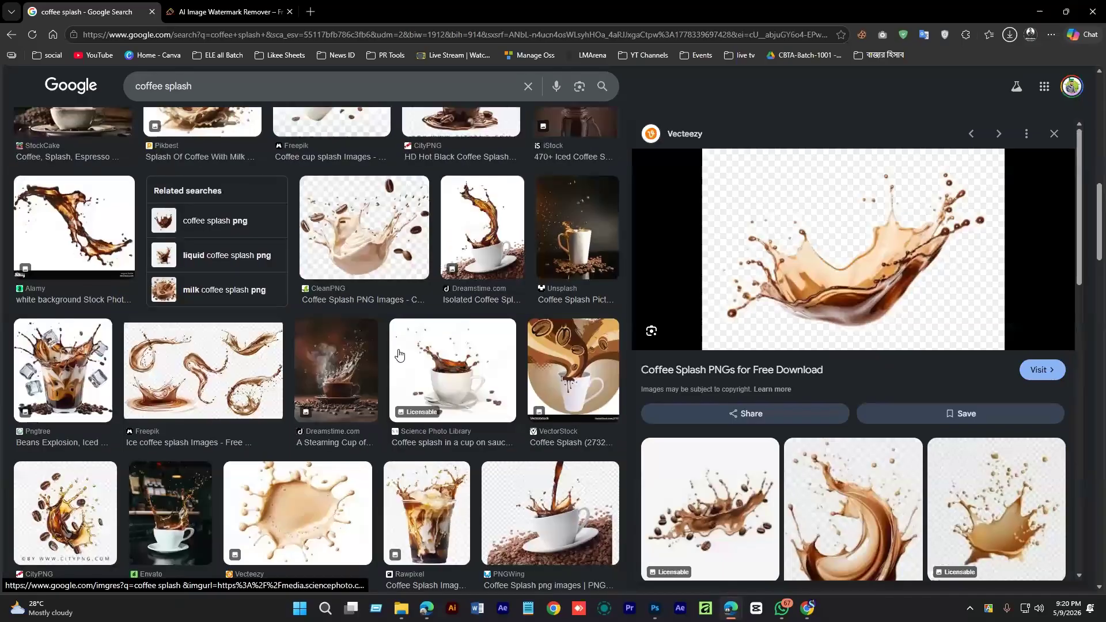
click(364, 228)
scroll(788, 317, down, 5)
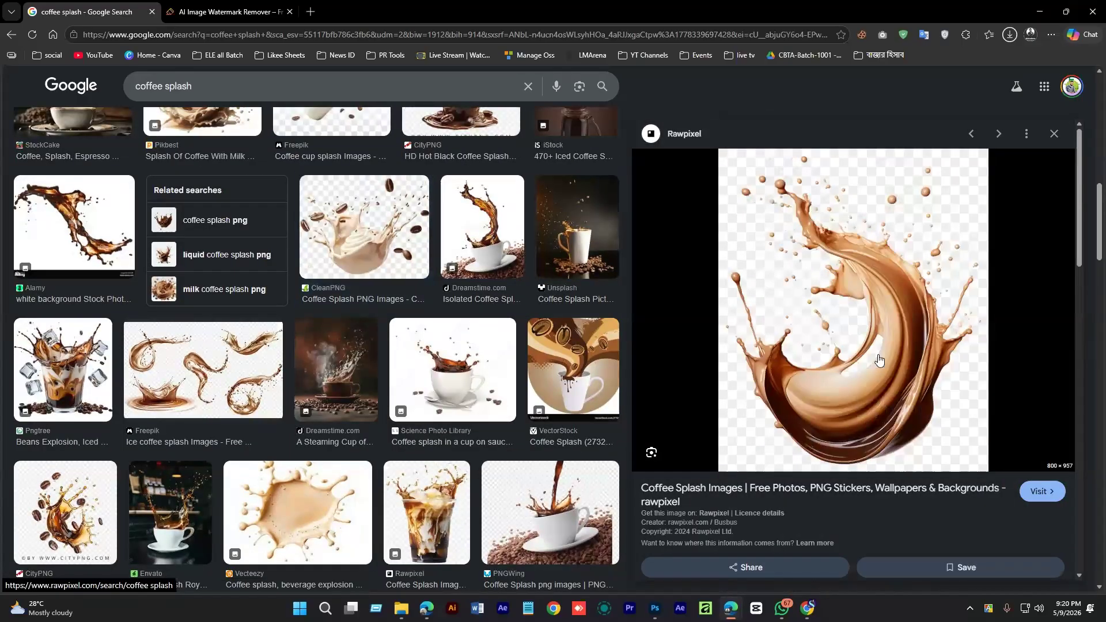
scroll(312, 239, down, 5)
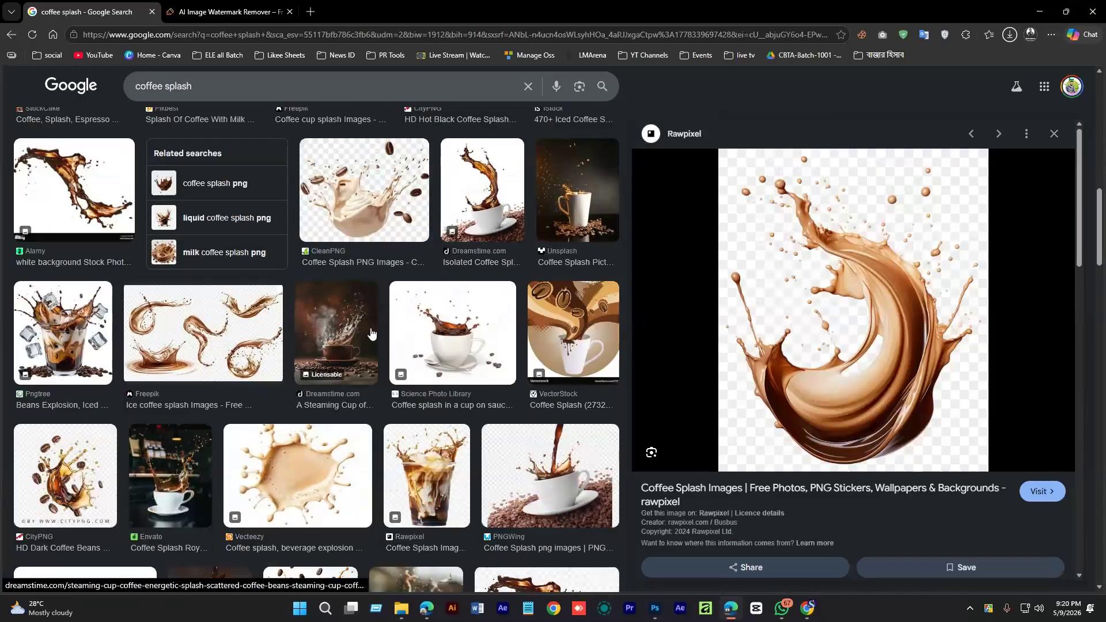
- Compare the cappuccino, wave-shaped, crown-shaped and coffee bean splash images further down the results, including the related suggestions
click(311, 239)
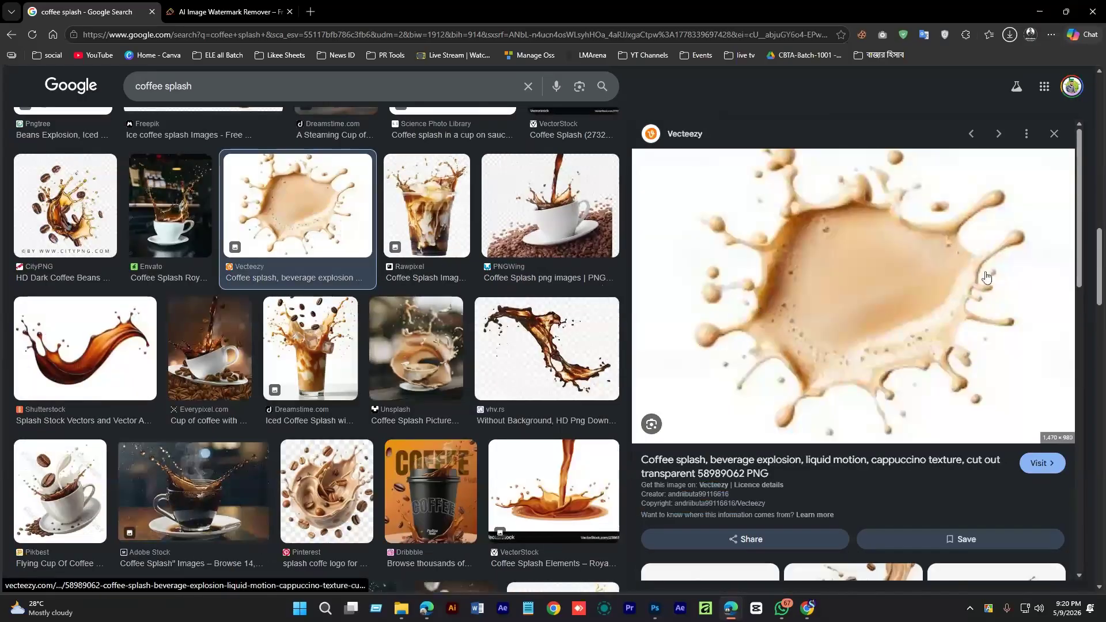
click(32, 348)
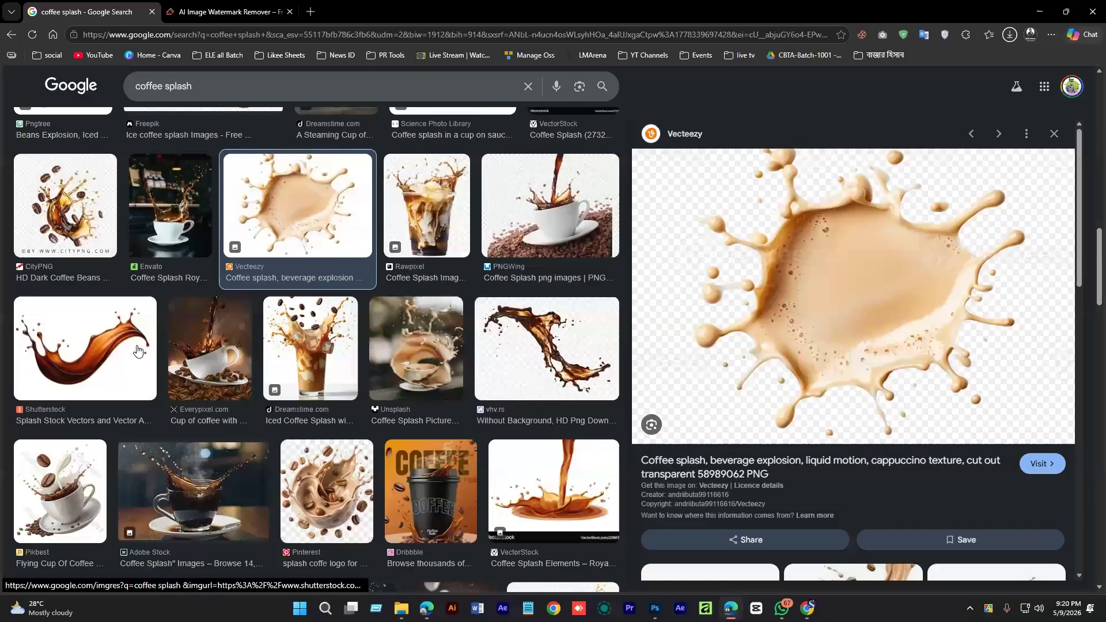
scroll(887, 263, down, 4)
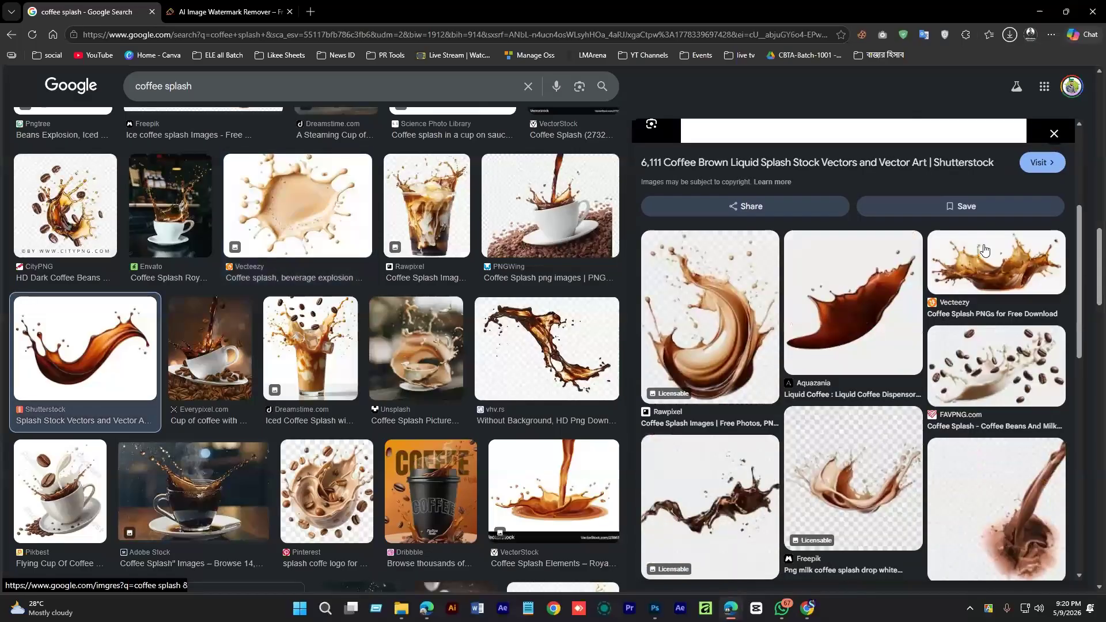
click(970, 267)
scroll(325, 271, down, 4)
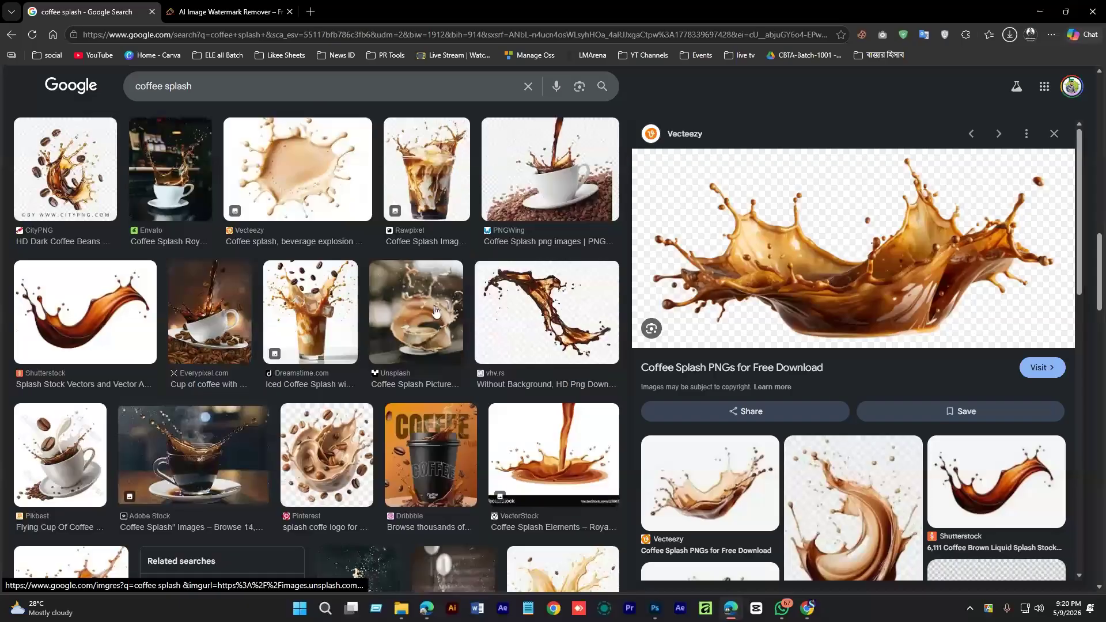
click(328, 274)
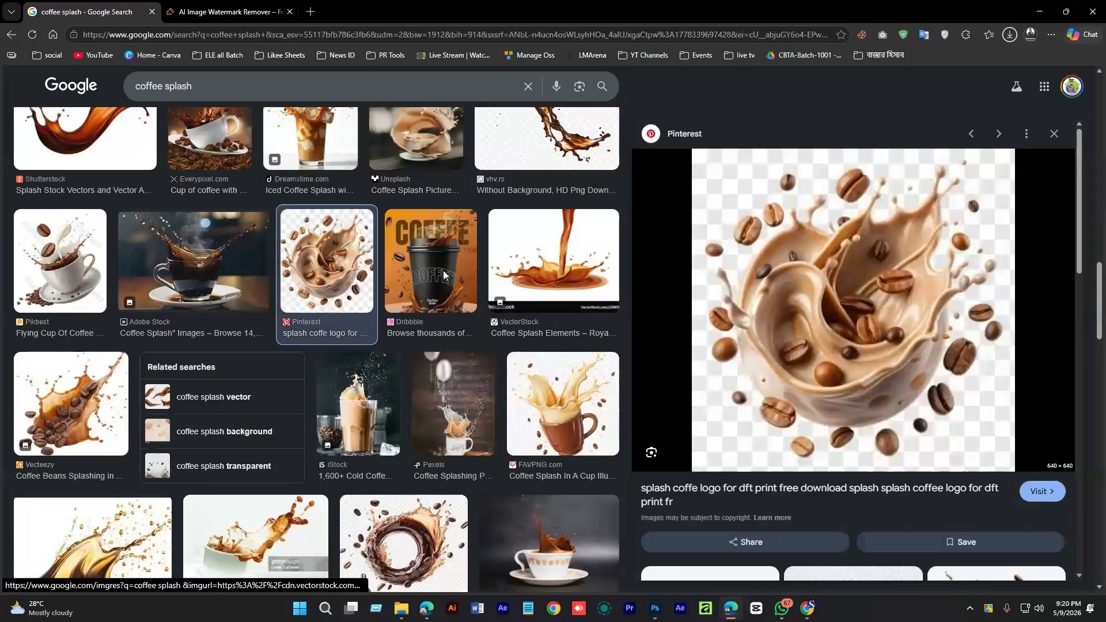
click(71, 404)
scroll(793, 275, down, 5)
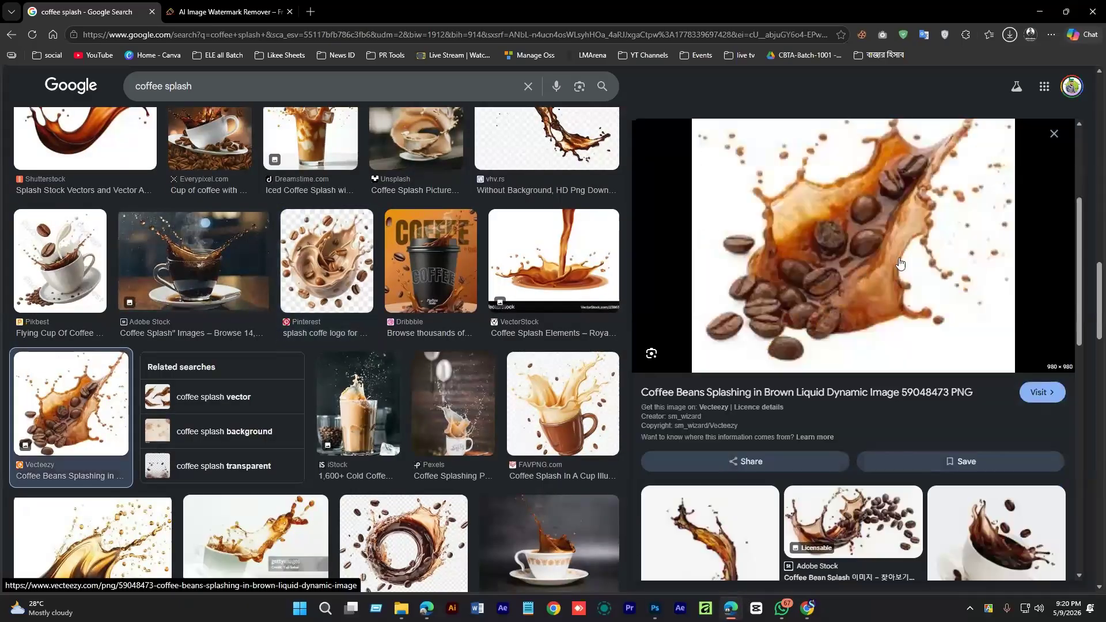
scroll(793, 275, down, 5)
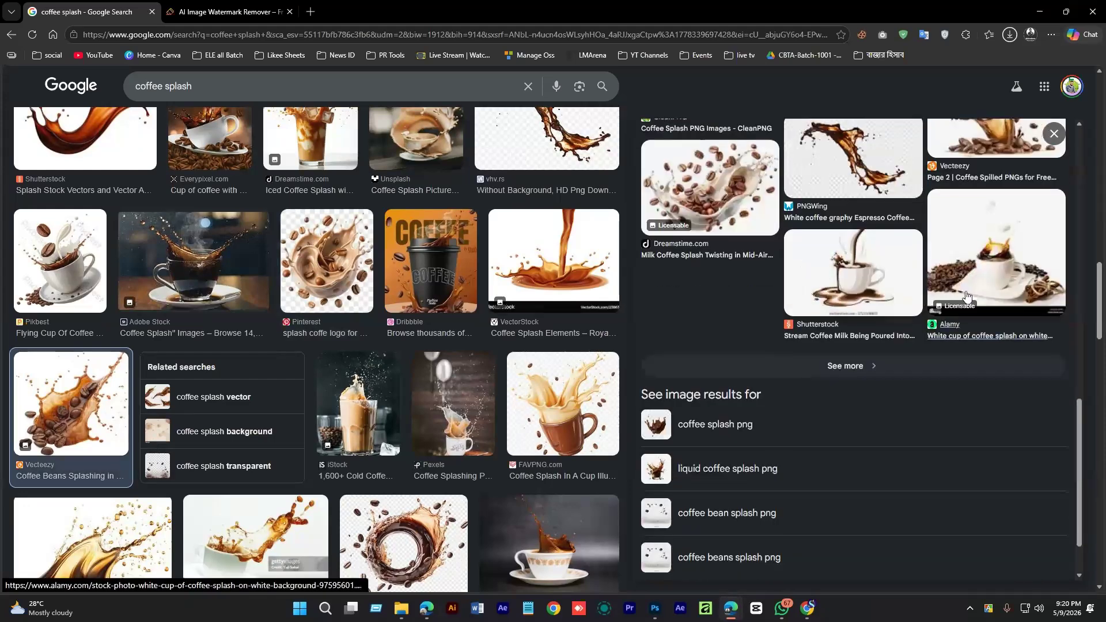